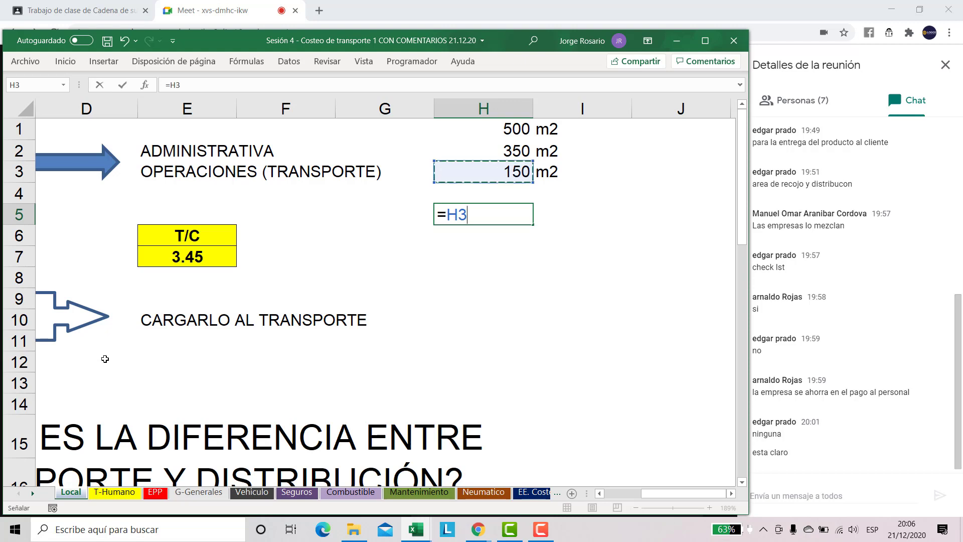
{"action": "key", "text": "Up"}
{"action": "key", "text": "Up"}
{"action": "key", "text": "Escape"}
- Enter =H3/H1 in A10 to compute the Prorrateo percentage, and check the resulting formula
{"action": "key", "text": "Left"}
{"action": "key", "text": "Left"}
{"action": "key", "text": "Left"}
{"action": "key", "text": "Left"}
{"action": "key", "text": "Left"}
{"action": "key", "text": "Left"}
{"action": "key", "text": "Left"}
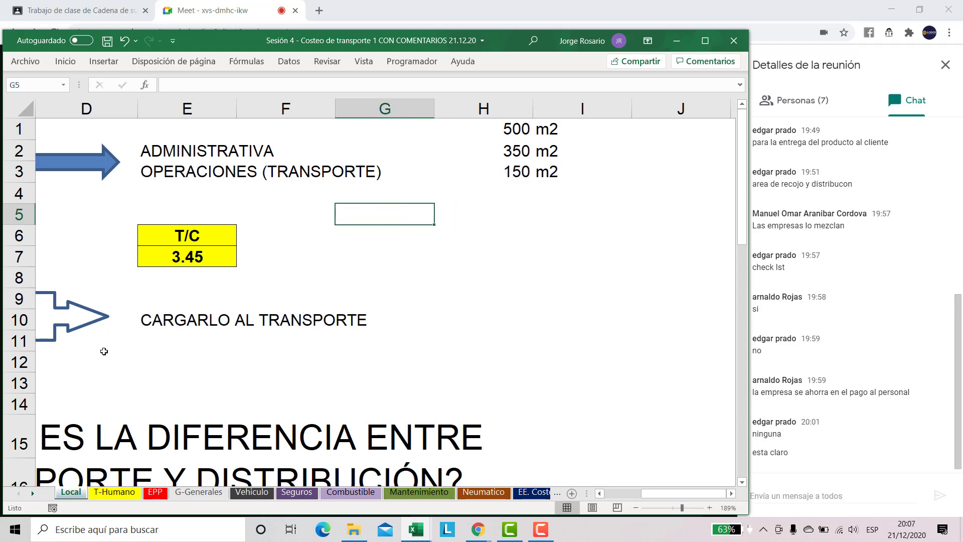
{"action": "key", "text": "Down"}
{"action": "key", "text": "Down"}
{"action": "key", "text": "Down"}
{"action": "key", "text": "Down"}
{"action": "key", "text": "Down"}
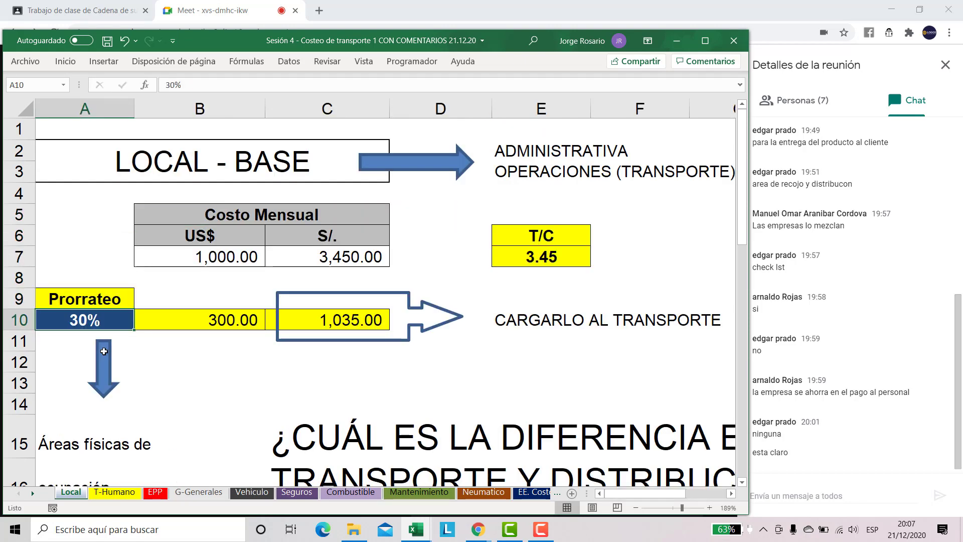
{"action": "type", "text": "="}
{"action": "key", "text": "Right"}
{"action": "key", "text": "Right"}
{"action": "key", "text": "Right"}
{"action": "key", "text": "Right"}
{"action": "key", "text": "Right"}
{"action": "key", "text": "Right"}
{"action": "key", "text": "Right"}
{"action": "key", "text": "Right"}
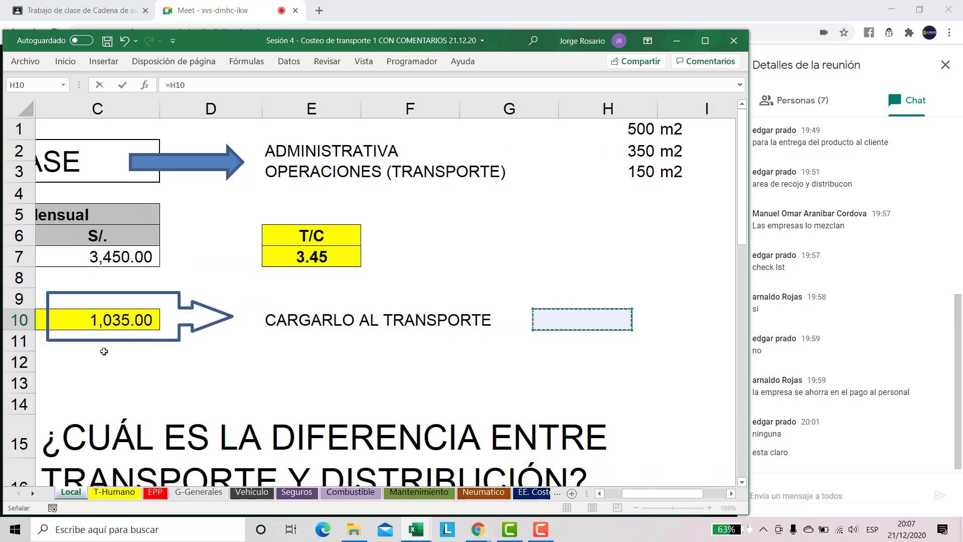
{"action": "key", "text": "Up"}
{"action": "key", "text": "Up"}
{"action": "key", "text": "Up"}
{"action": "key", "text": "Up"}
{"action": "key", "text": "Up"}
{"action": "key", "text": "Up"}
{"action": "key", "text": "Up"}
{"action": "key", "text": "Up"}
{"action": "key", "text": "Left"}
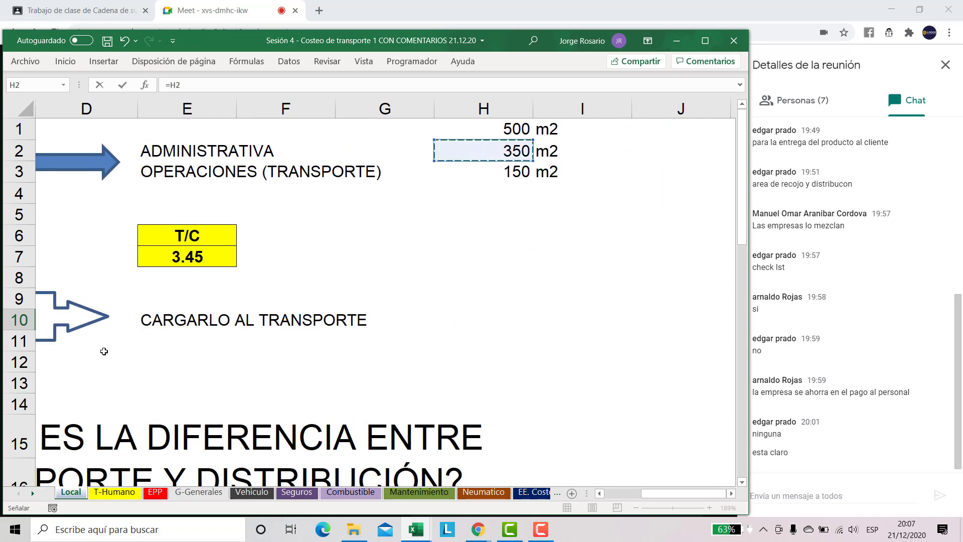
{"action": "key", "text": "Down"}
{"action": "type", "text": "/"}
{"action": "key", "text": "Up"}
{"action": "key", "text": "Up"}
{"action": "key", "text": "Up"}
{"action": "key", "text": "Up"}
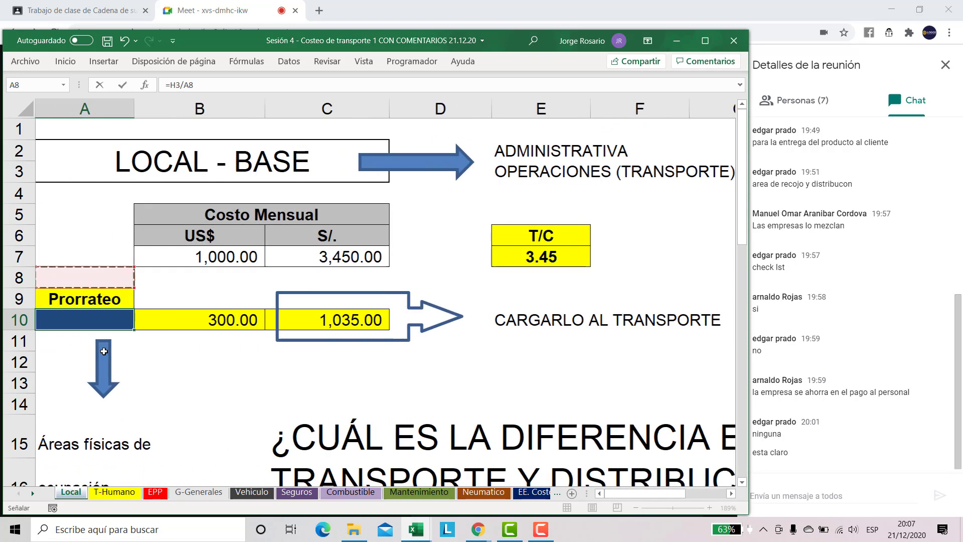
{"action": "key", "text": "Up"}
{"action": "key", "text": "Up"}
{"action": "key", "text": "Up"}
{"action": "key", "text": "Up"}
{"action": "key", "text": "Up"}
{"action": "key", "text": "Right"}
{"action": "key", "text": "Right"}
{"action": "key", "text": "Right"}
{"action": "key", "text": "Right"}
{"action": "key", "text": "Right"}
{"action": "key", "text": "Right"}
{"action": "key", "text": "Right"}
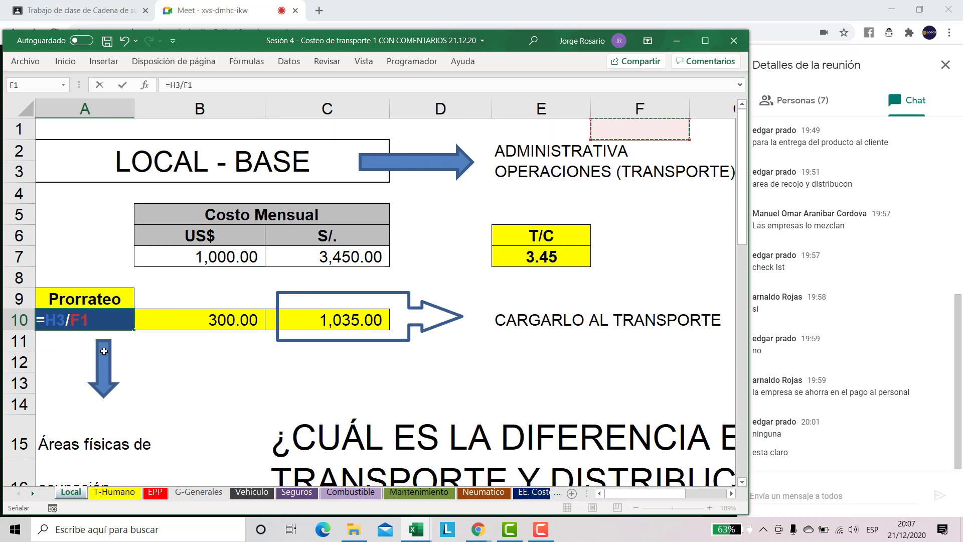
{"action": "key", "text": "ctrl+Return"}
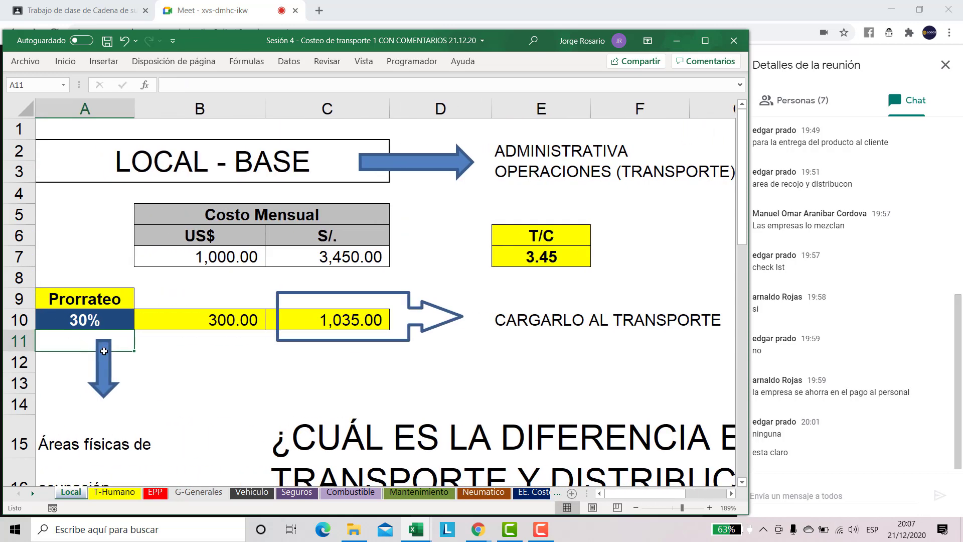
{"action": "key", "text": "F2"}
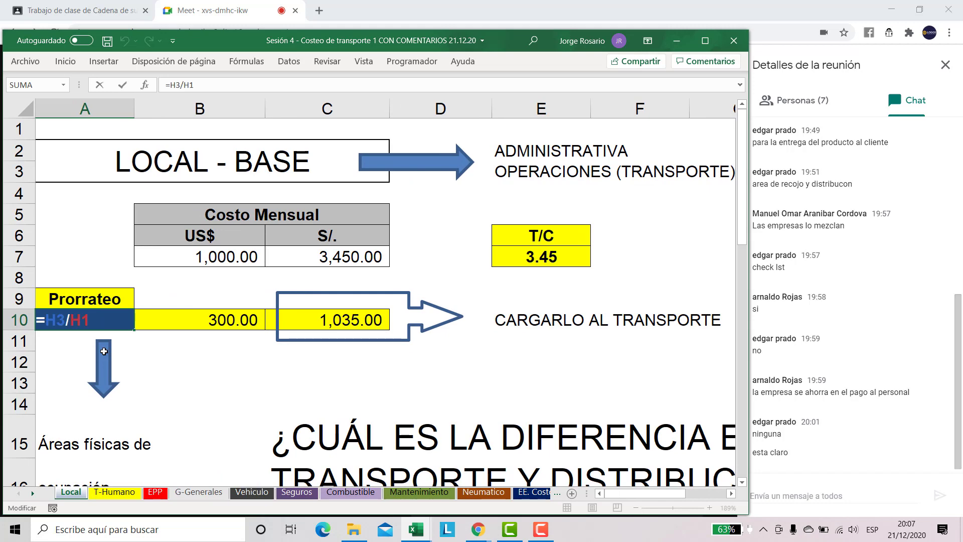
{"action": "key", "text": "Escape"}
- Set the total area in H1 to 1000 and the ADMINISTRATIVA area in H2 to 531
{"action": "key", "text": "Right"}
{"action": "key", "text": "Right"}
{"action": "key", "text": "Right"}
{"action": "key", "text": "Right"}
{"action": "key", "text": "Right"}
{"action": "key", "text": "Right"}
{"action": "key", "text": "Right"}
{"action": "key", "text": "Right"}
{"action": "key", "text": "Up"}
{"action": "key", "text": "Up"}
{"action": "key", "text": "Up"}
{"action": "key", "text": "Up"}
{"action": "key", "text": "Up"}
{"action": "key", "text": "Up"}
{"action": "key", "text": "Up"}
{"action": "key", "text": "Up"}
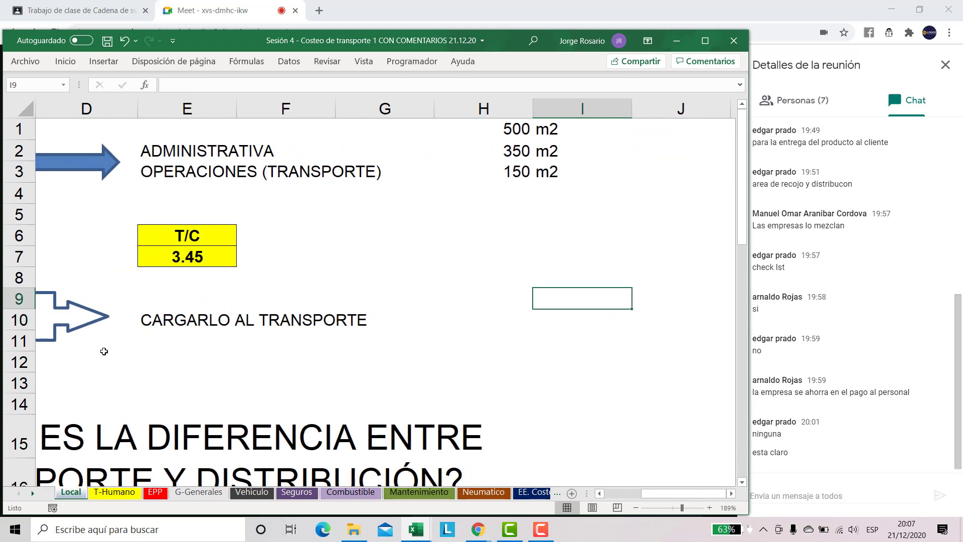
{"action": "key", "text": "Left"}
{"action": "type", "text": "1000"}
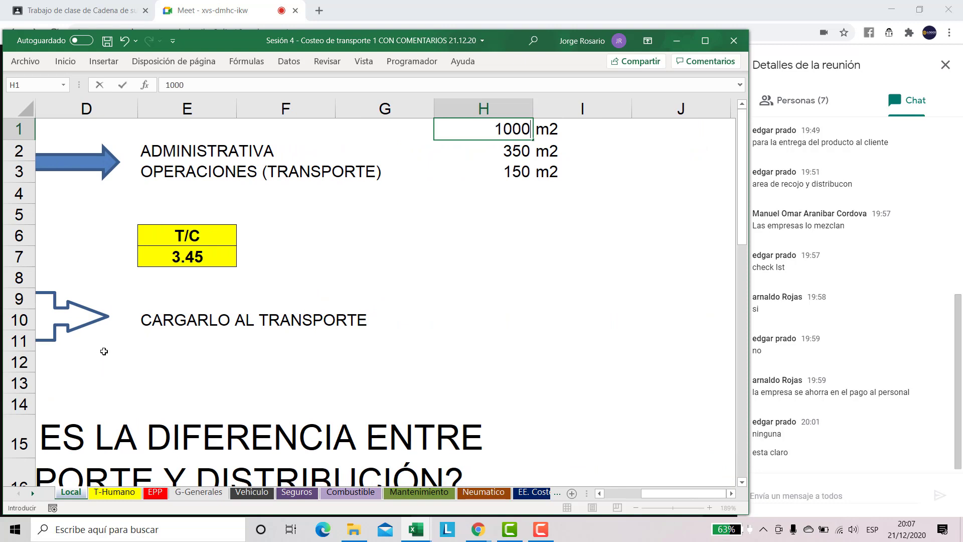
{"action": "key", "text": "Return"}
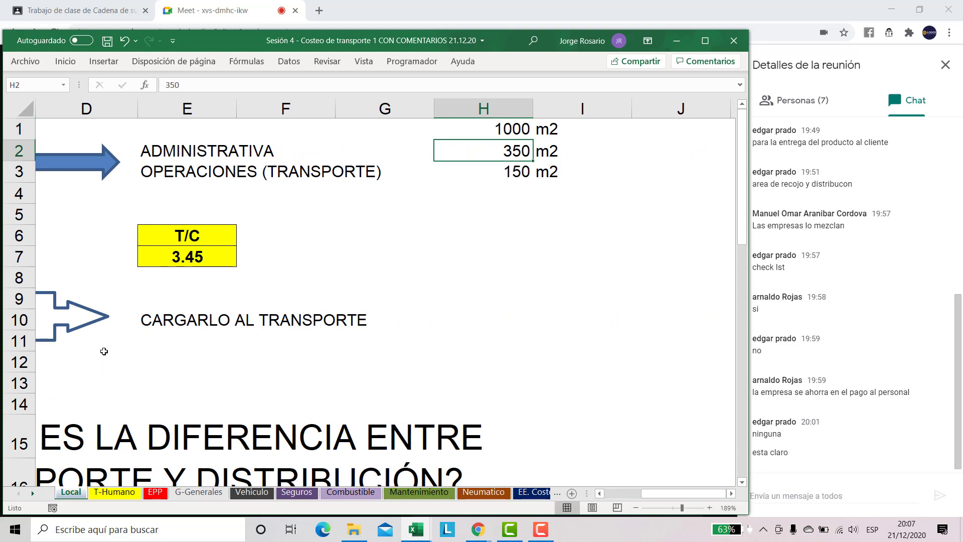
{"action": "type", "text": "531"}
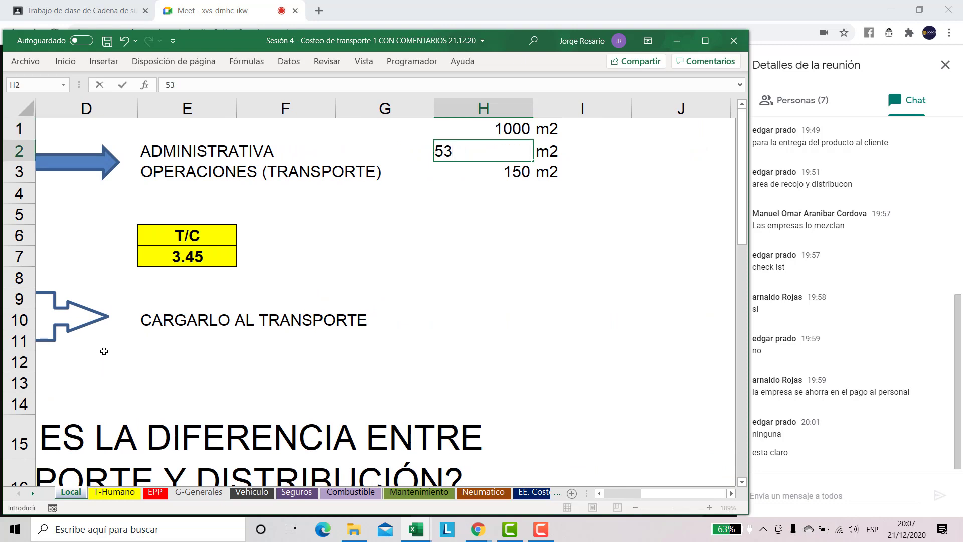
{"action": "key", "text": "Return"}
- Enter =H1-H2 in H3 to calculate the OPERACIONES (TRANSPORTE) area
{"action": "key", "text": "Return"}
{"action": "key", "text": "Up"}
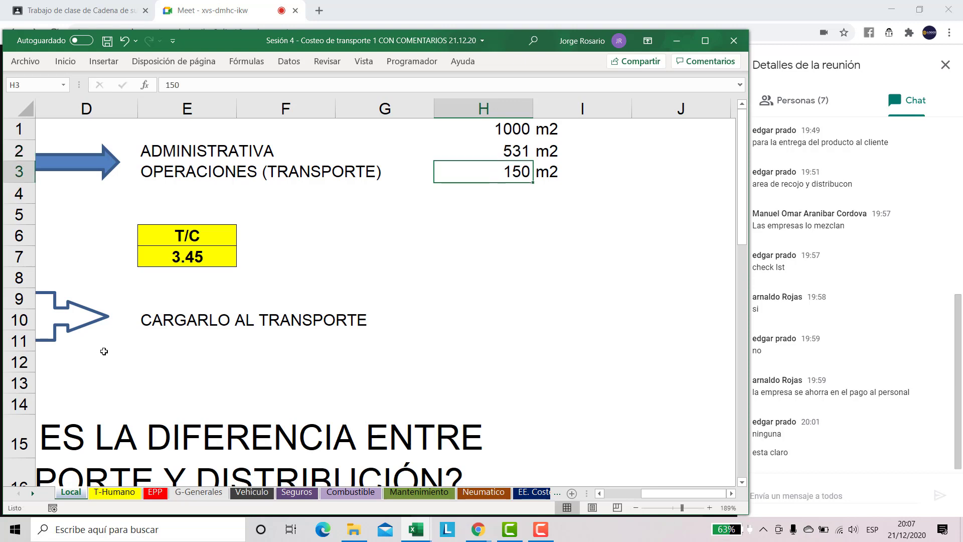
{"action": "type", "text": "="}
{"action": "key", "text": "Up"}
{"action": "key", "text": "Up"}
{"action": "type", "text": "-"}
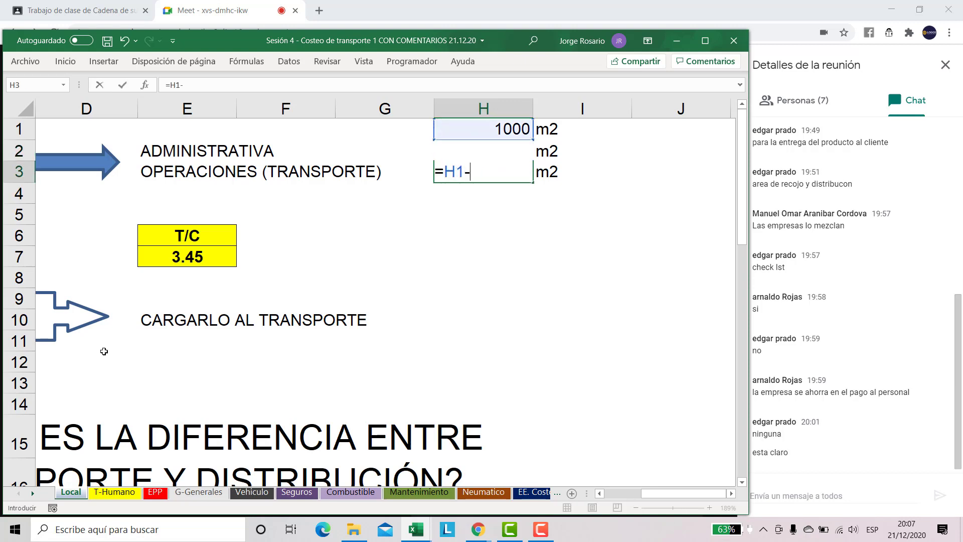
{"action": "key", "text": "Up"}
{"action": "key", "text": "Return"}
- Examine the recalculated Prorrateo row by selecting A10:C10
{"action": "key", "text": "Left"}
{"action": "key", "text": "Left"}
{"action": "key", "text": "Left"}
{"action": "key", "text": "Left"}
{"action": "key", "text": "Left"}
{"action": "key", "text": "Left"}
{"action": "key", "text": "Left"}
{"action": "key", "text": "Down"}
{"action": "key", "text": "Down"}
{"action": "key", "text": "Down"}
{"action": "key", "text": "Down"}
{"action": "key", "text": "Down"}
{"action": "key", "text": "Down"}
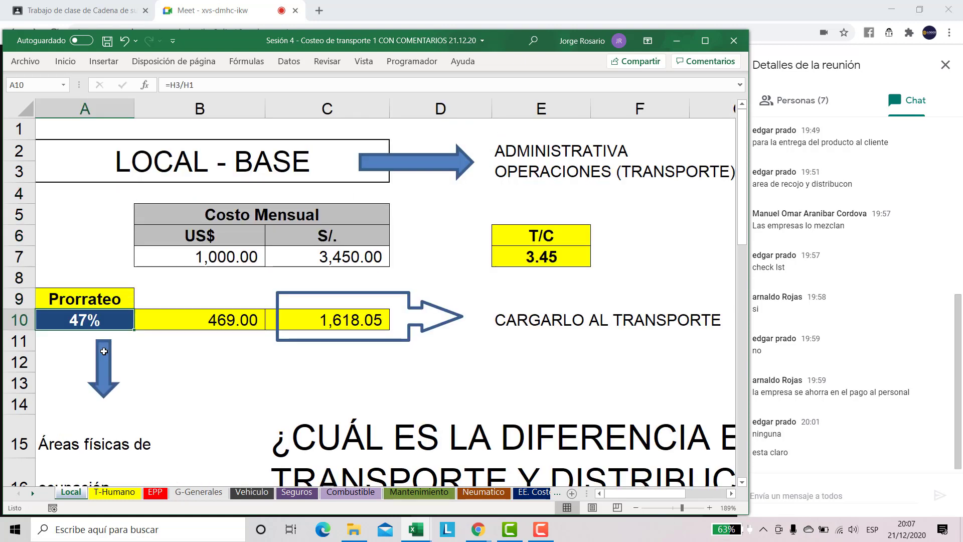
{"action": "key", "text": "shift+Right"}
{"action": "key", "text": "shift+Right"}
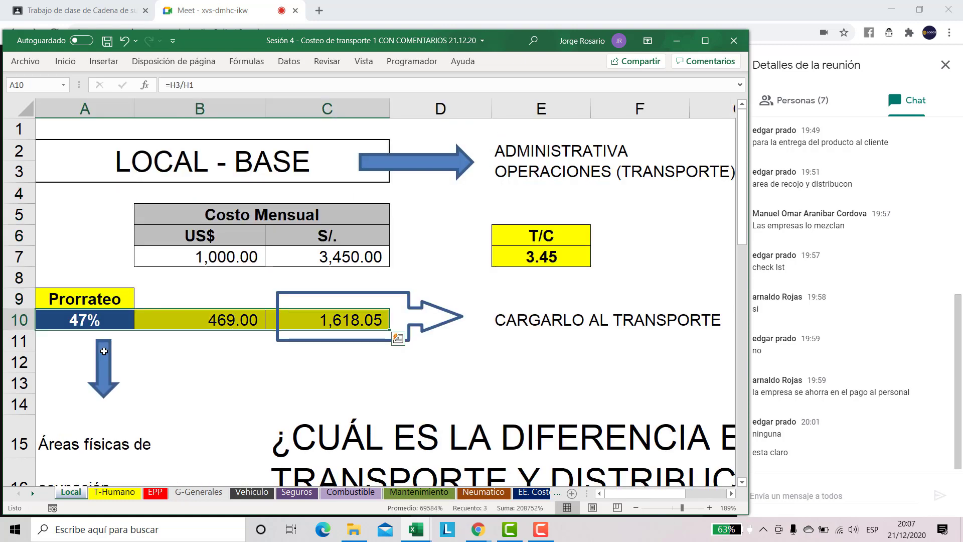
- Zoom the Local sheet out to 126% and highlight the area breakdown in E1:I3 for review
{"action": "left_click_drag", "start_coordinate": [682, 507], "coordinate": [676, 508]}
{"action": "left_click_drag", "start_coordinate": [595, 121], "coordinate": [381, 144]}
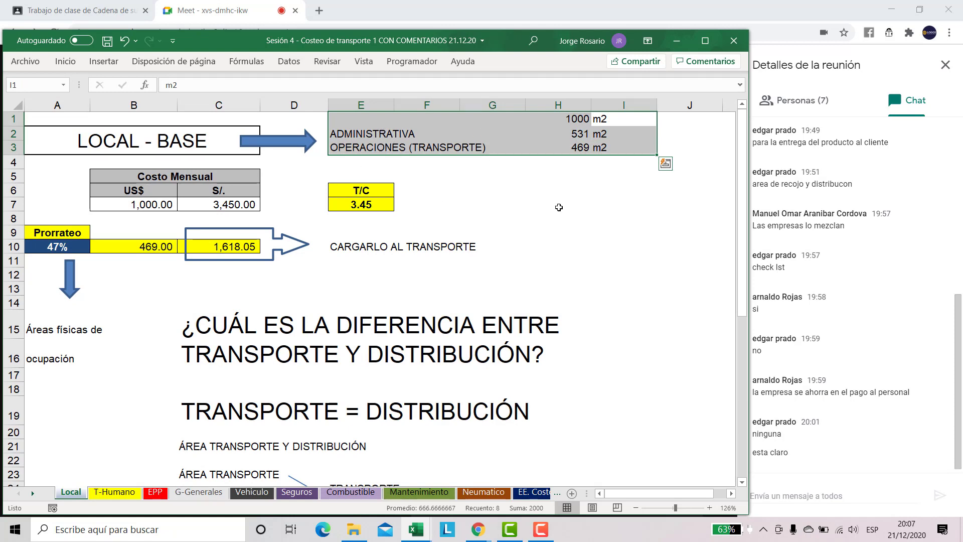
{"action": "left_click", "coordinate": [477, 191]}
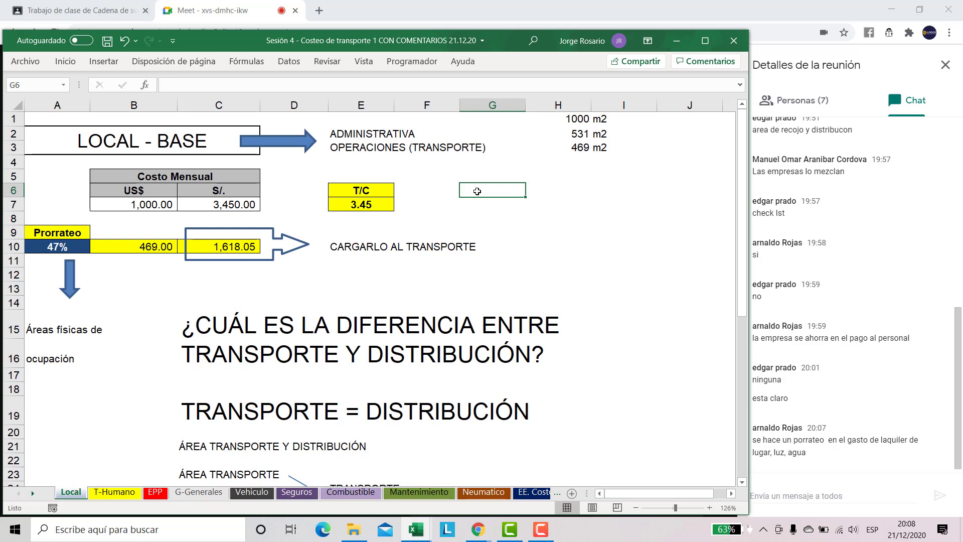
- Consult the monthly expenses on the G-Generales sheet and return to the Local sheet
{"action": "left_click", "coordinate": [219, 492]}
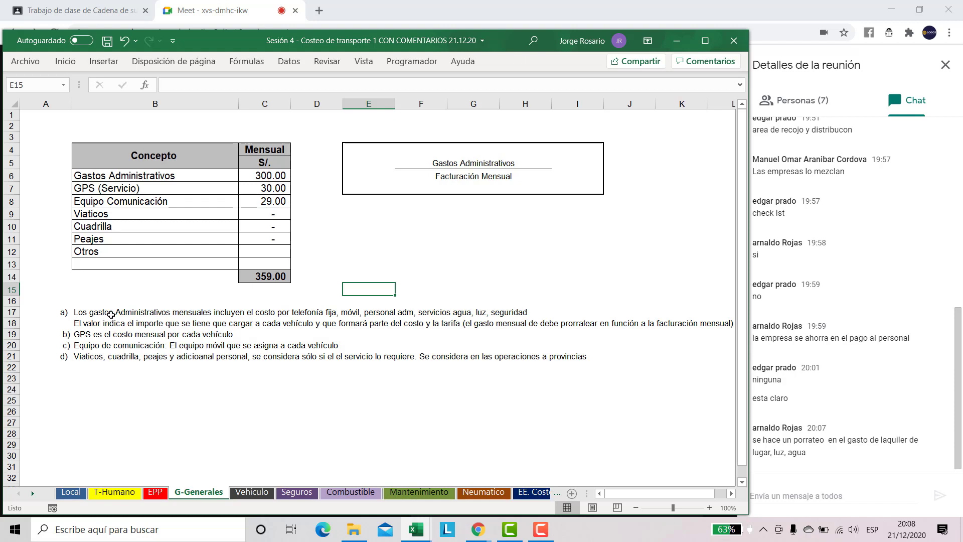
{"action": "left_click", "coordinate": [73, 492]}
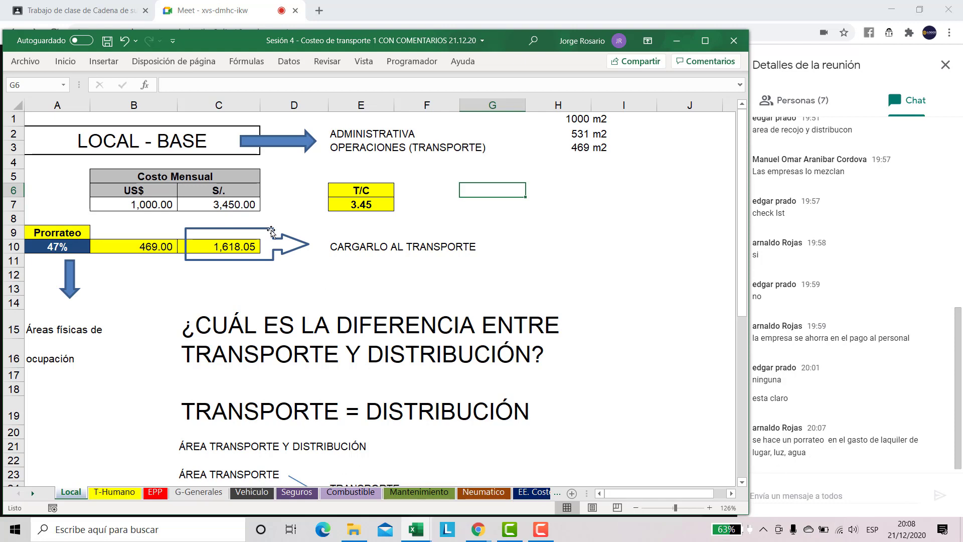
- Zoom the Local sheet in to 170% and highlight the LOCAL - BASE block and the Prorrateo cells A9:A10 for review
{"action": "left_click_drag", "start_coordinate": [676, 510], "coordinate": [608, 492]}
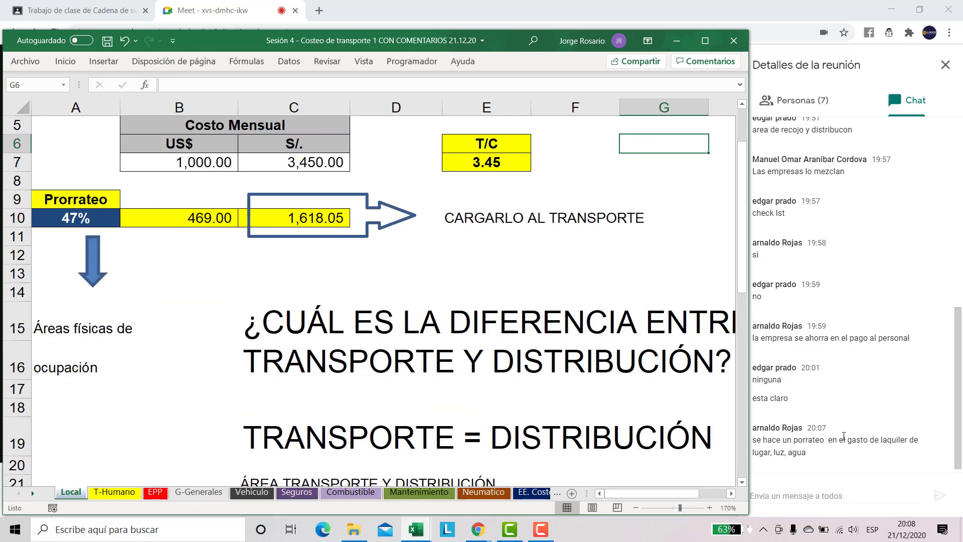
{"action": "scroll", "coordinate": [393, 426], "scroll_direction": "up", "scroll_amount": 1}
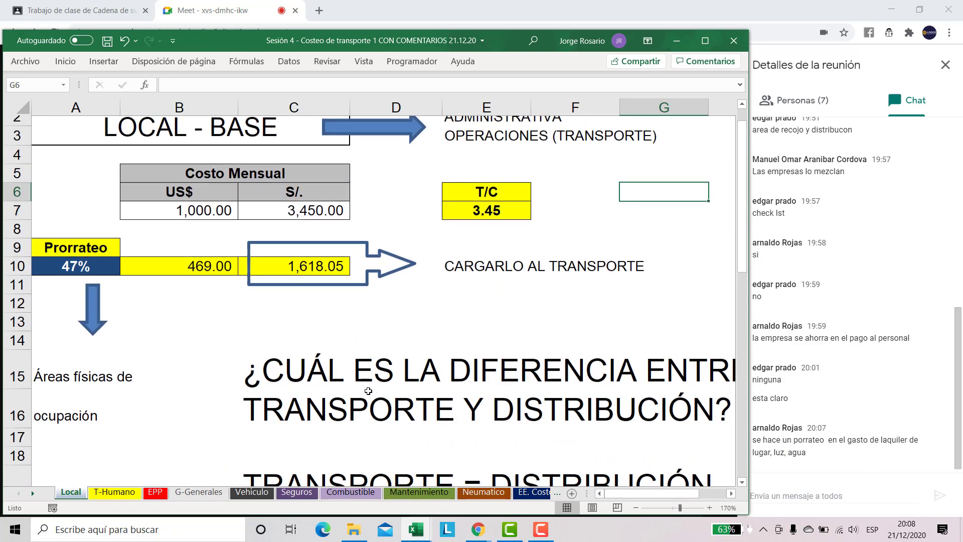
{"action": "mouse_move", "coordinate": [89, 123]}
{"action": "left_mouse_down"}
{"action": "mouse_move", "coordinate": [175, 208]}
{"action": "mouse_move", "coordinate": [215, 384]}
{"action": "left_mouse_up"}
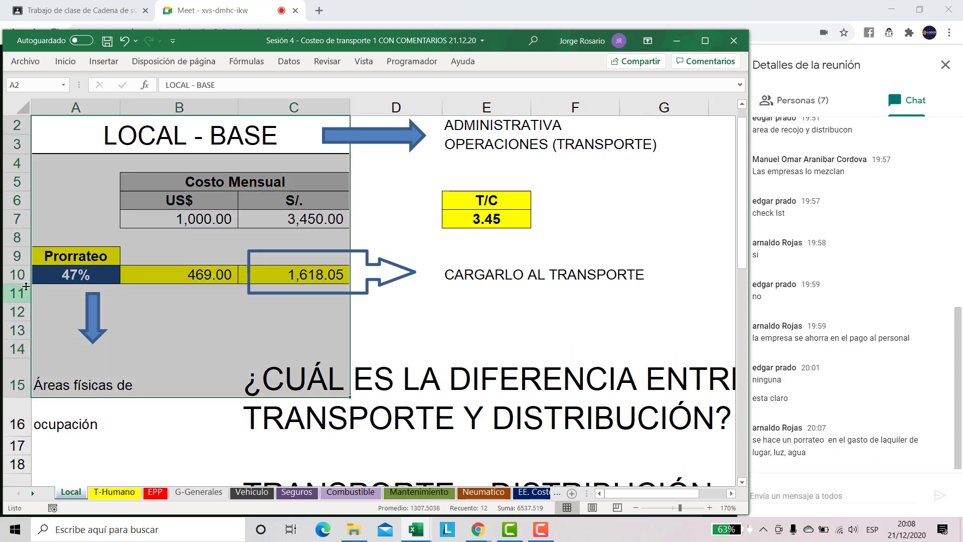
{"action": "left_click_drag", "start_coordinate": [51, 253], "coordinate": [67, 279]}
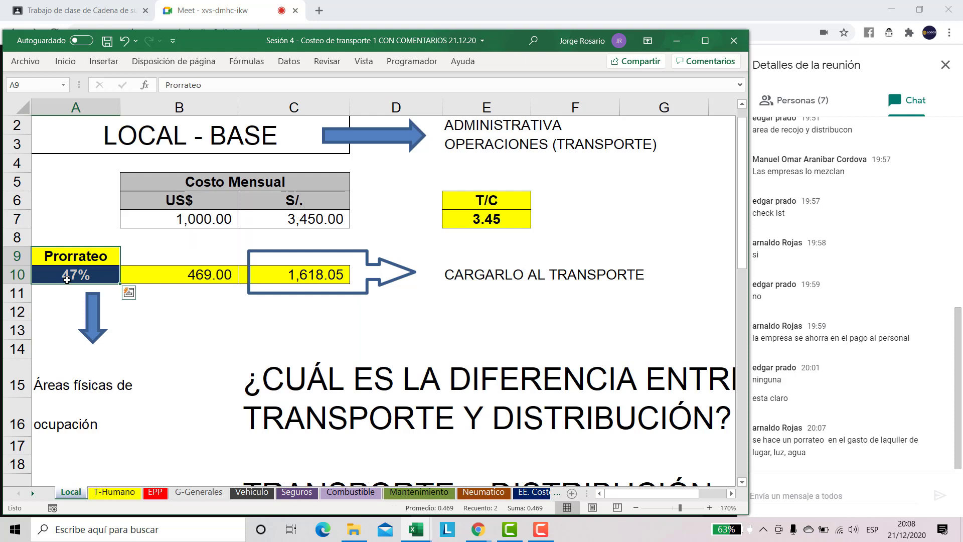
{"action": "left_click", "coordinate": [172, 327]}
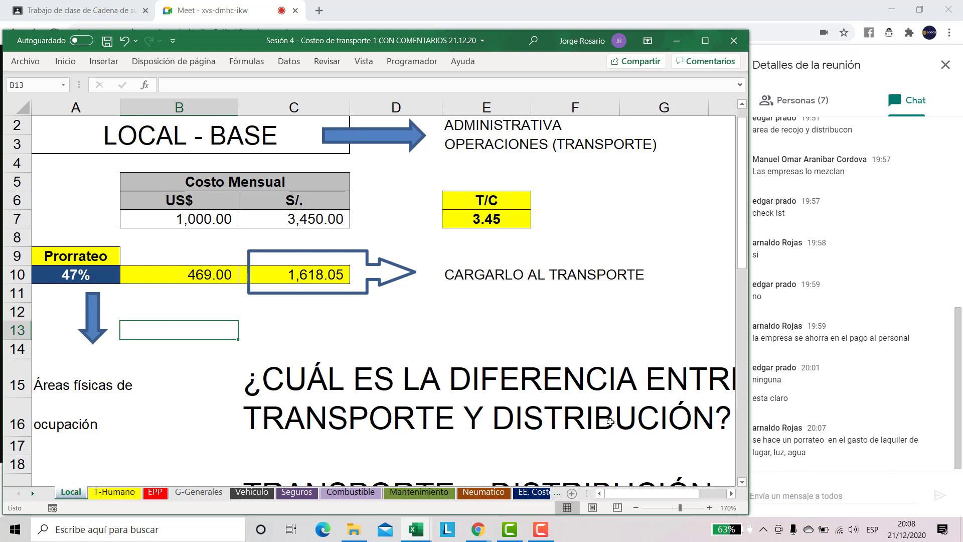
- Open the T-Humano sheet and zoom it to 131%
{"action": "left_click", "coordinate": [122, 494]}
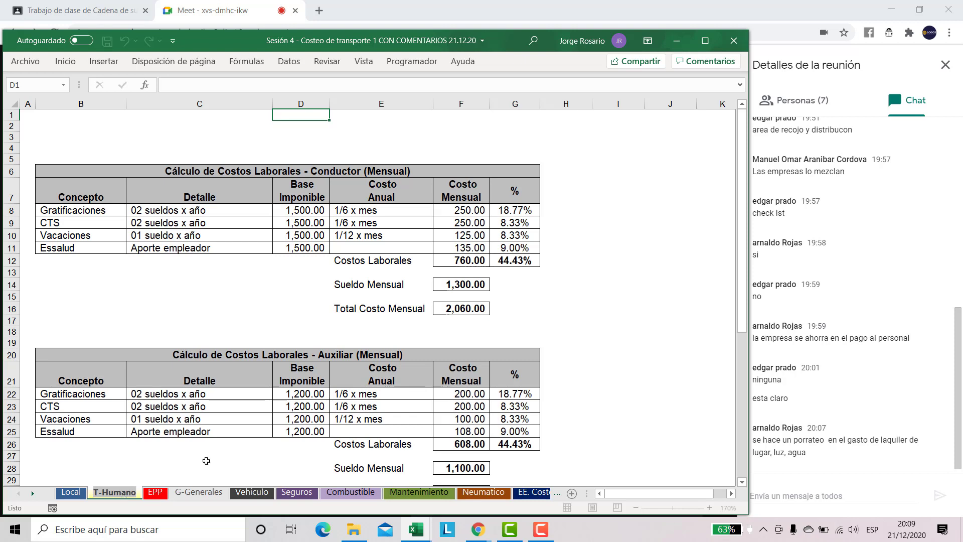
{"action": "left_click", "coordinate": [292, 272]}
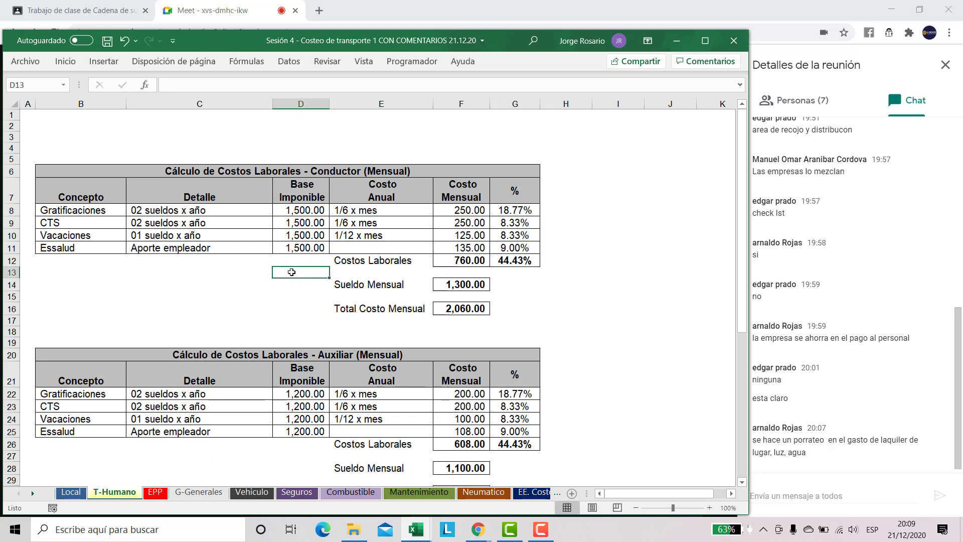
{"action": "left_click", "coordinate": [680, 508]}
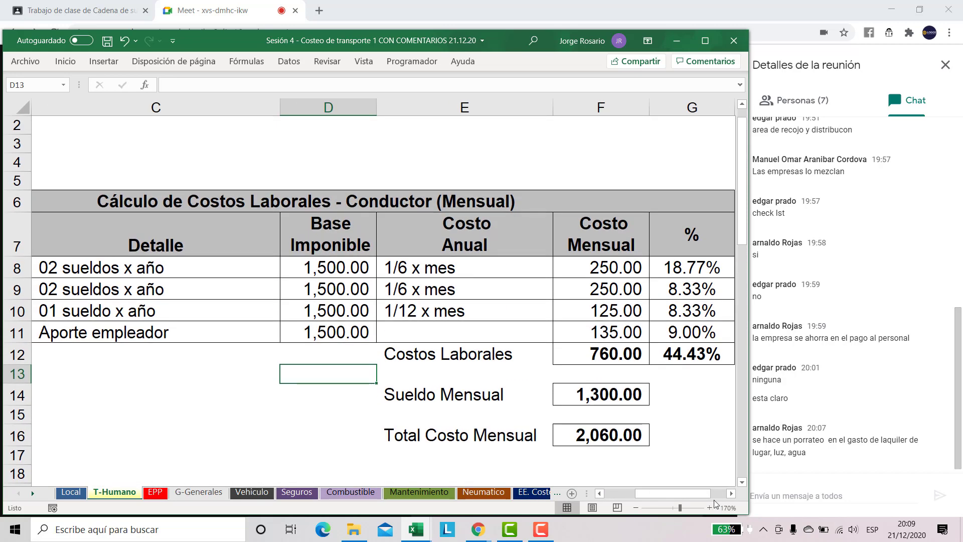
{"action": "left_click", "coordinate": [676, 508]}
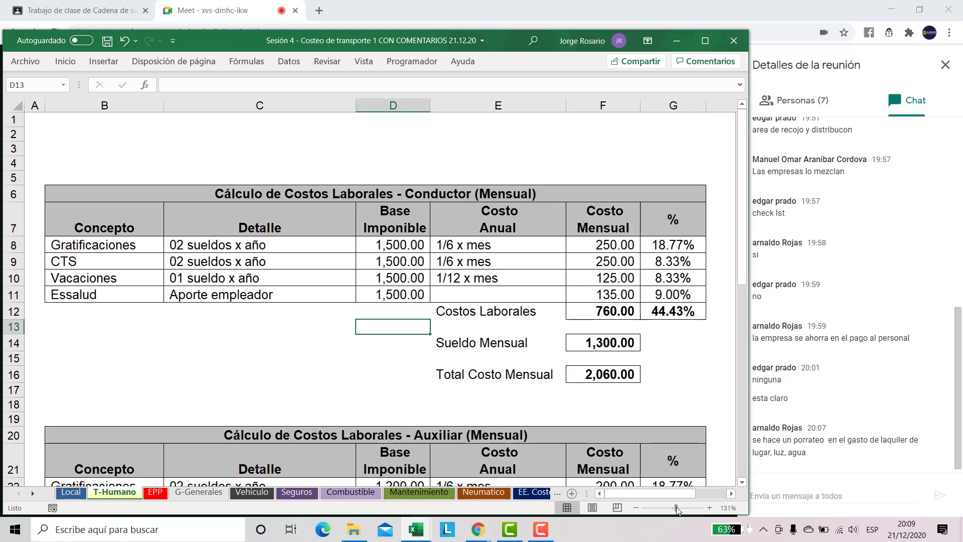
- Examine the monthly labour cost tables for the Conductor and the Auxiliar, returning to the Conductor table's title
{"action": "key", "text": "Down"}
{"action": "key", "text": "Down"}
{"action": "key", "text": "Down"}
{"action": "key", "text": "Down"}
{"action": "key", "text": "Down"}
{"action": "key", "text": "Down"}
{"action": "key", "text": "Down"}
{"action": "key", "text": "Down"}
{"action": "key", "text": "Down"}
{"action": "key", "text": "Down"}
{"action": "key", "text": "Down"}
{"action": "key", "text": "Down"}
{"action": "key", "text": "Down"}
{"action": "key", "text": "Down"}
{"action": "key", "text": "Down"}
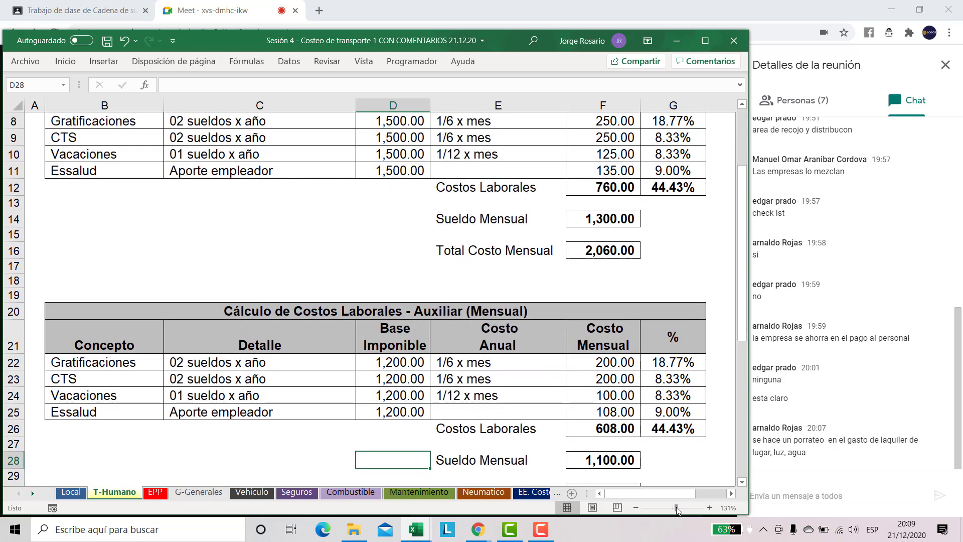
{"action": "key", "text": "Up"}
{"action": "key", "text": "Up"}
{"action": "key", "text": "Up"}
{"action": "key", "text": "Up"}
{"action": "key", "text": "Up"}
{"action": "key", "text": "Up"}
{"action": "key", "text": "Up"}
{"action": "key", "text": "Up"}
{"action": "key", "text": "Up"}
{"action": "key", "text": "Up"}
{"action": "key", "text": "Up"}
{"action": "key", "text": "Up"}
{"action": "key", "text": "Up"}
{"action": "key", "text": "Up"}
{"action": "key", "text": "Up"}
{"action": "key", "text": "Up"}
{"action": "key", "text": "Up"}
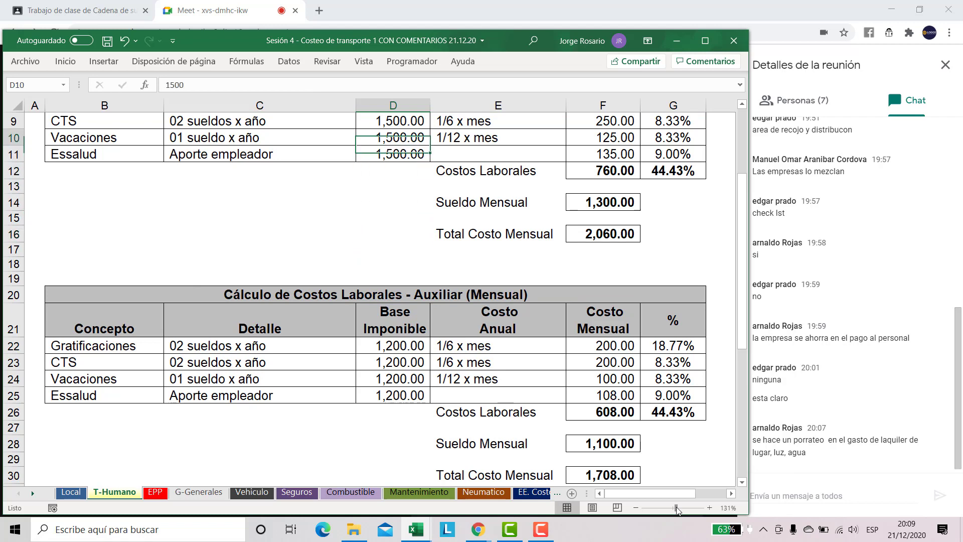
{"action": "key", "text": "Up"}
{"action": "key", "text": "Up"}
{"action": "key", "text": "Up"}
{"action": "key", "text": "Up"}
{"action": "key", "text": "Up"}
{"action": "key", "text": "Up"}
{"action": "key", "text": "Up"}
{"action": "key", "text": "Up"}
{"action": "key", "text": "Up"}
{"action": "key", "text": "Up"}
{"action": "key", "text": "Down"}
{"action": "key", "text": "Down"}
{"action": "key", "text": "Down"}
{"action": "key", "text": "Down"}
{"action": "key", "text": "Down"}
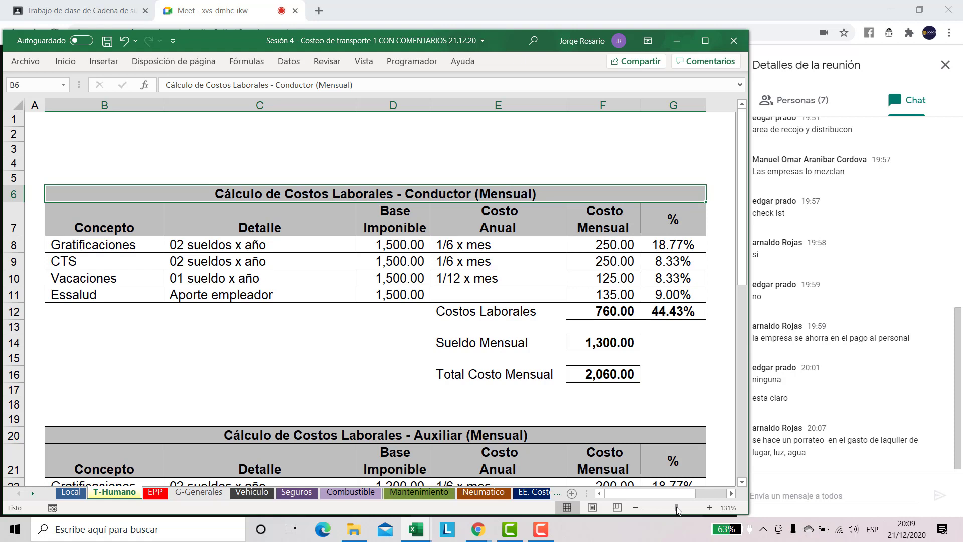
- Zoom the T-Humano sheet to 137% and point out the title of the Conductor's monthly labour cost table
{"action": "key", "text": "Down"}
{"action": "key", "text": "Down"}
{"action": "key", "text": "Right"}
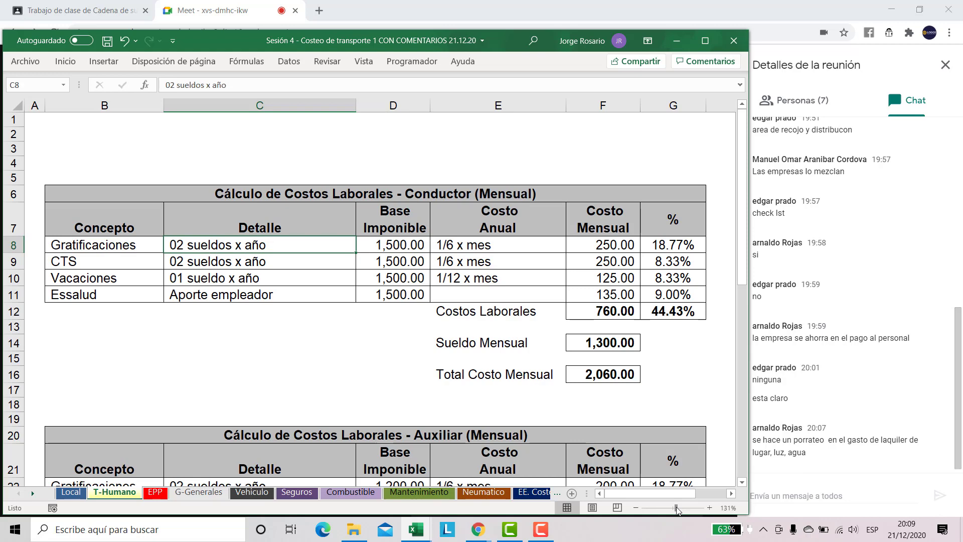
{"action": "left_click", "coordinate": [677, 510]}
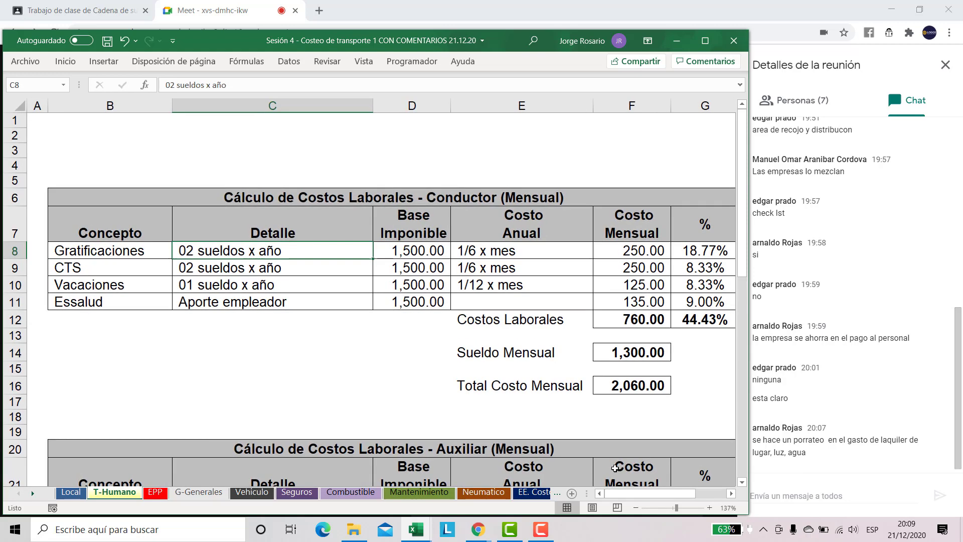
{"action": "left_click", "coordinate": [297, 200]}
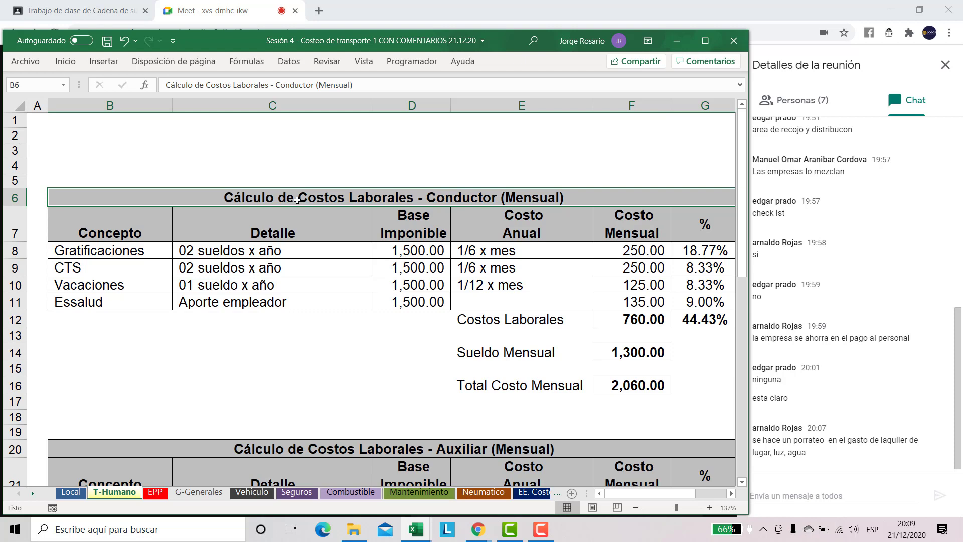
{"action": "double_click", "coordinate": [286, 196]}
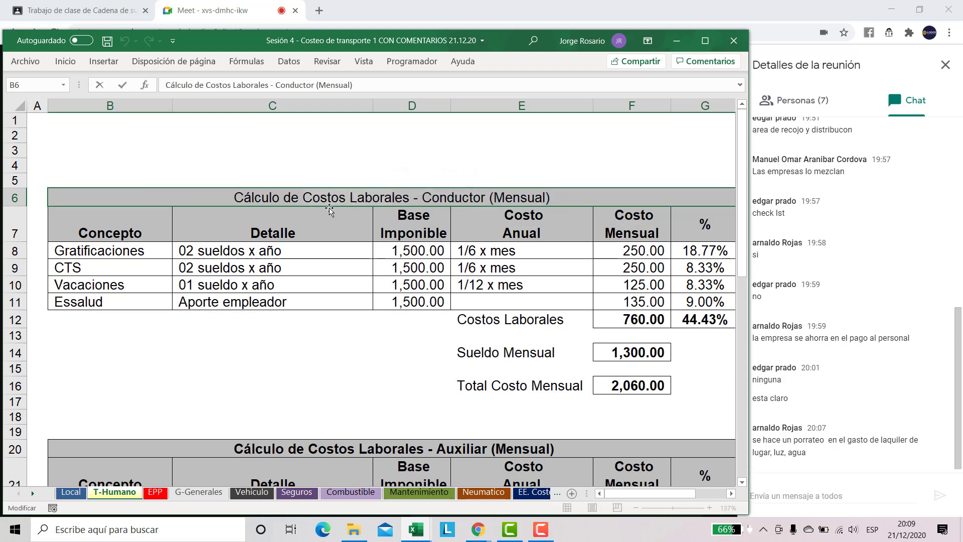
{"action": "left_click", "coordinate": [308, 196]}
{"action": "left_click", "coordinate": [415, 198]}
{"action": "left_click", "coordinate": [409, 197]}
{"action": "key", "text": "Escape"}
- Highlight the concept and detail cells of Gratificaciones and CTS in the Conductor table for review
{"action": "left_click", "coordinate": [166, 253]}
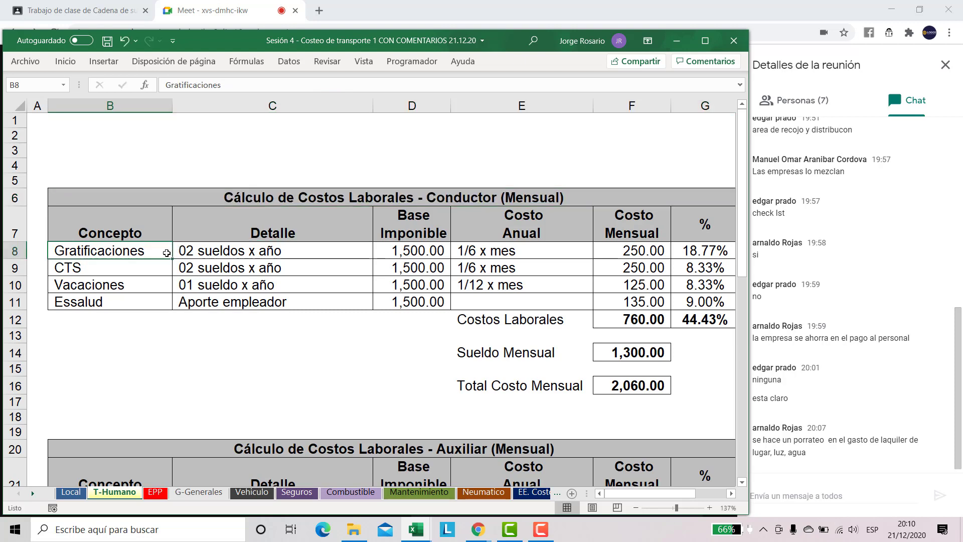
{"action": "key", "text": "shift+Right"}
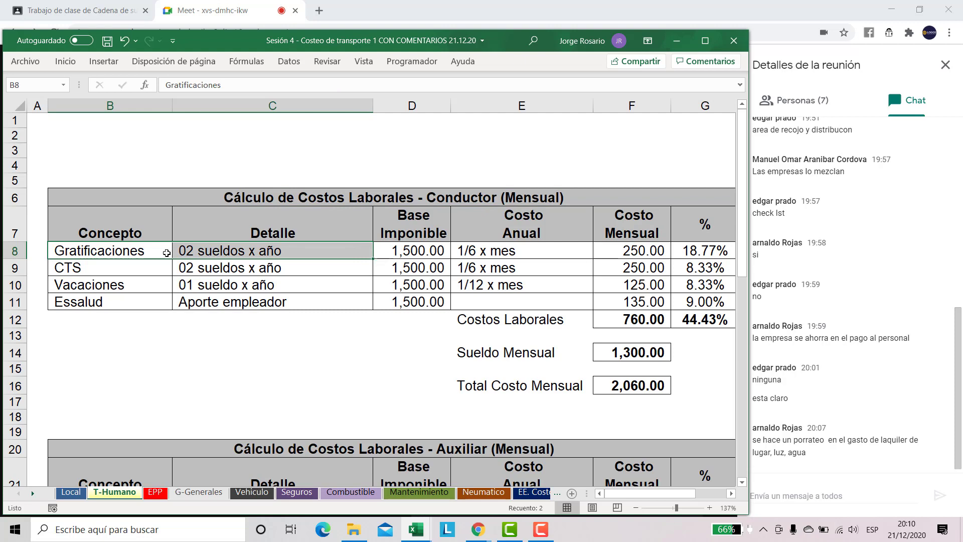
{"action": "key", "text": "Down"}
{"action": "key", "text": "shift+Right"}
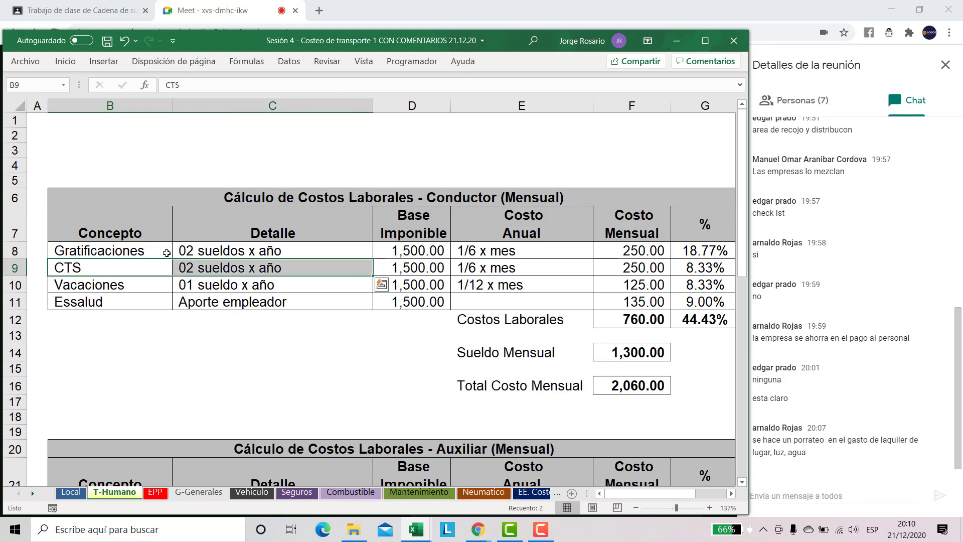
{"action": "key", "text": "shift+Left"}
{"action": "key", "text": "Down"}
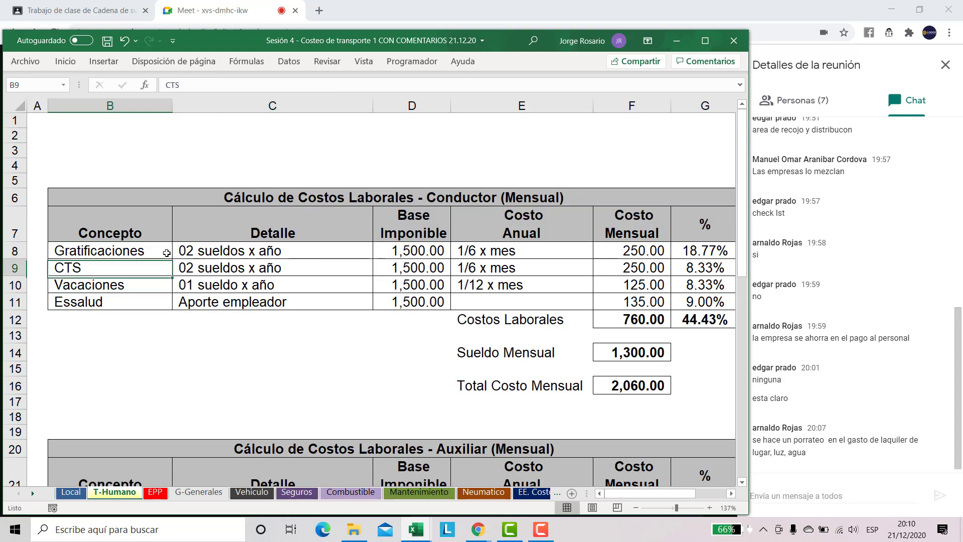
- Change the CTS detail in the Conductor table to "01 sueldos x año"
{"action": "key", "text": "Up"}
{"action": "key", "text": "Right"}
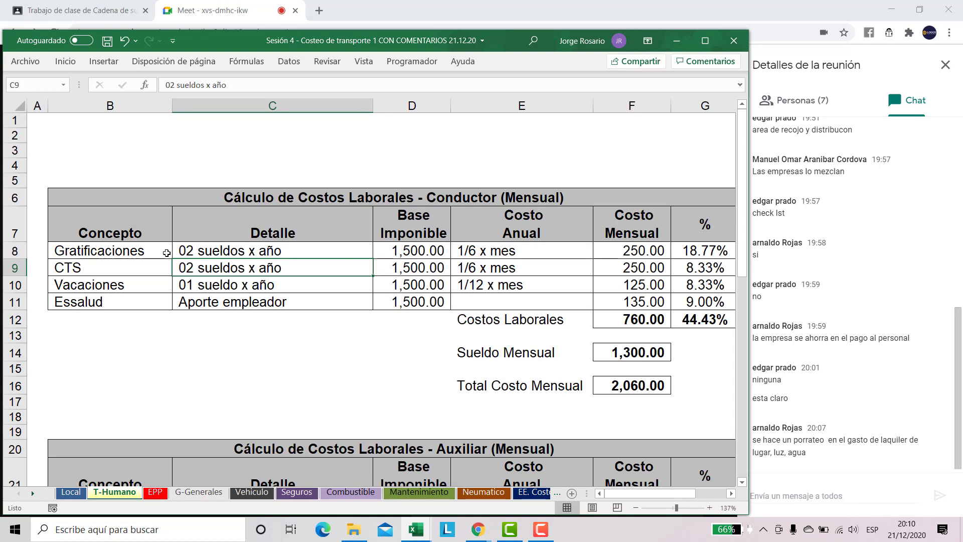
{"action": "key", "text": "F2"}
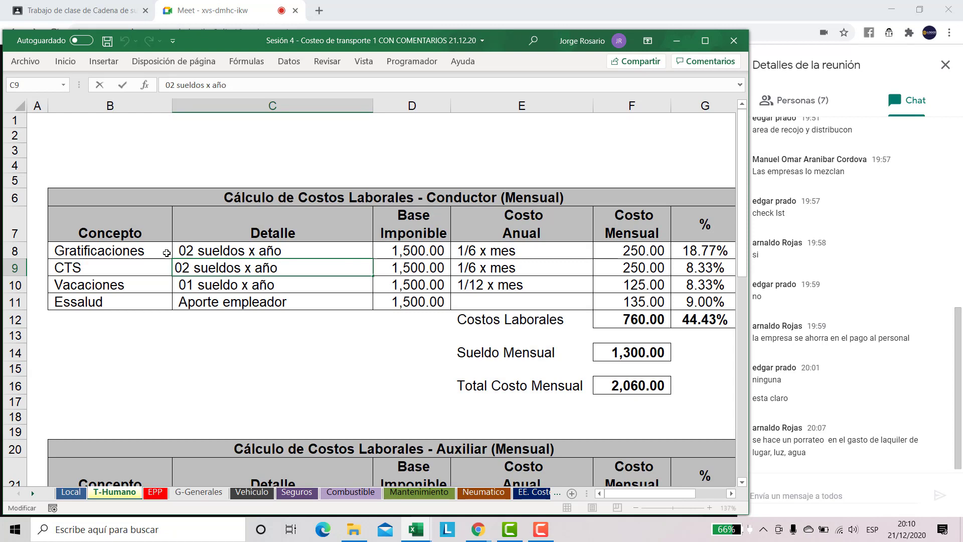
{"action": "key", "text": "shift+Left"}
{"action": "type", "text": "1"}
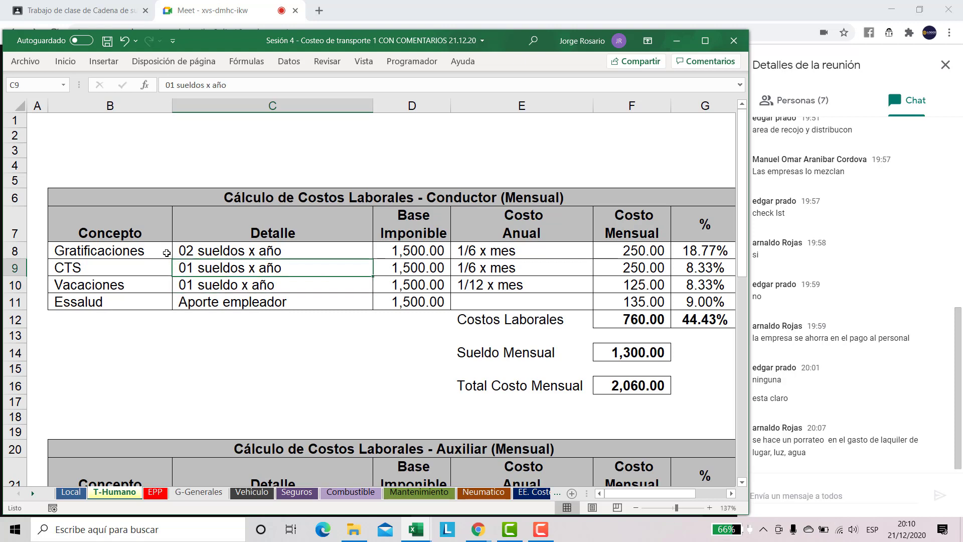
{"action": "key", "text": "Tab"}
- Change the CTS annual cost in the Conductor table to "1/12 x mes"
{"action": "key", "text": "Tab"}
{"action": "key", "text": "F2"}
{"action": "key", "text": "Left"}
{"action": "key", "text": "Left"}
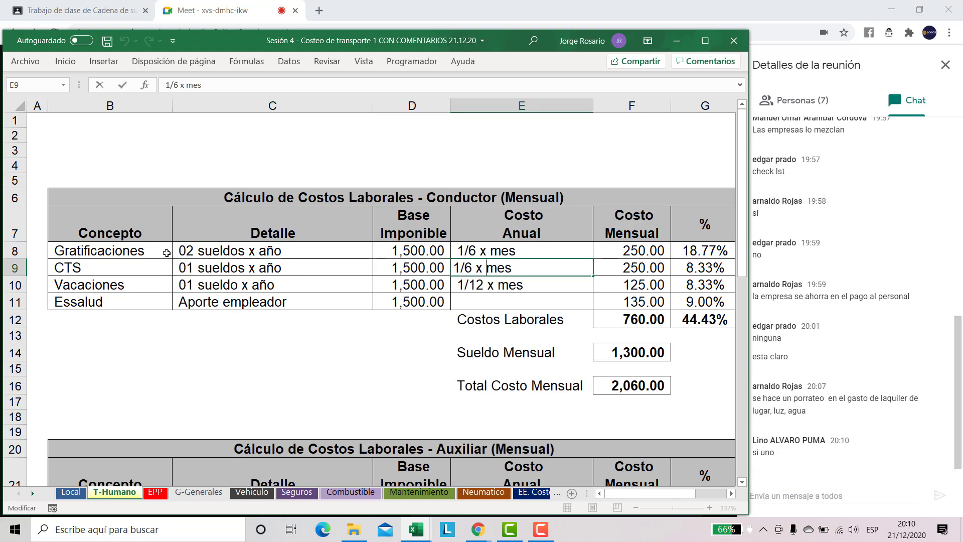
{"action": "key", "text": "Delete"}
{"action": "type", "text": "12"}
{"action": "key", "text": "Return"}
- Change the CTS detail in the Auxiliar table to "01 sueldos x año"
{"action": "key", "text": "Return"}
{"action": "key", "text": "Return"}
{"action": "key", "text": "Return"}
{"action": "key", "text": "Return"}
{"action": "key", "text": "Return"}
{"action": "key", "text": "Return"}
{"action": "key", "text": "Return"}
{"action": "key", "text": "Return"}
{"action": "key", "text": "Return"}
{"action": "key", "text": "Return"}
{"action": "key", "text": "Return"}
{"action": "key", "text": "Return"}
{"action": "key", "text": "Return"}
{"action": "key", "text": "Return"}
{"action": "key", "text": "Return"}
{"action": "key", "text": "Return"}
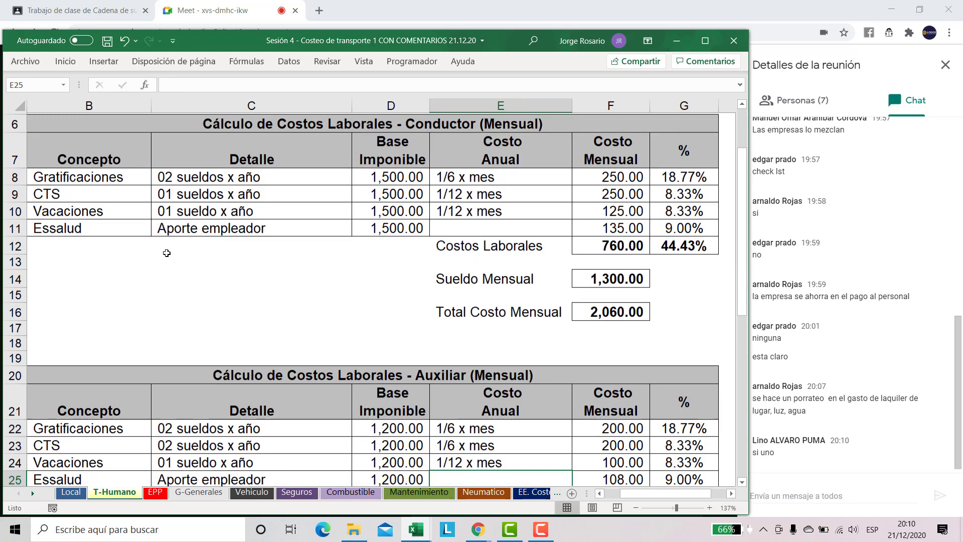
{"action": "key", "text": "Up"}
{"action": "key", "text": "Up"}
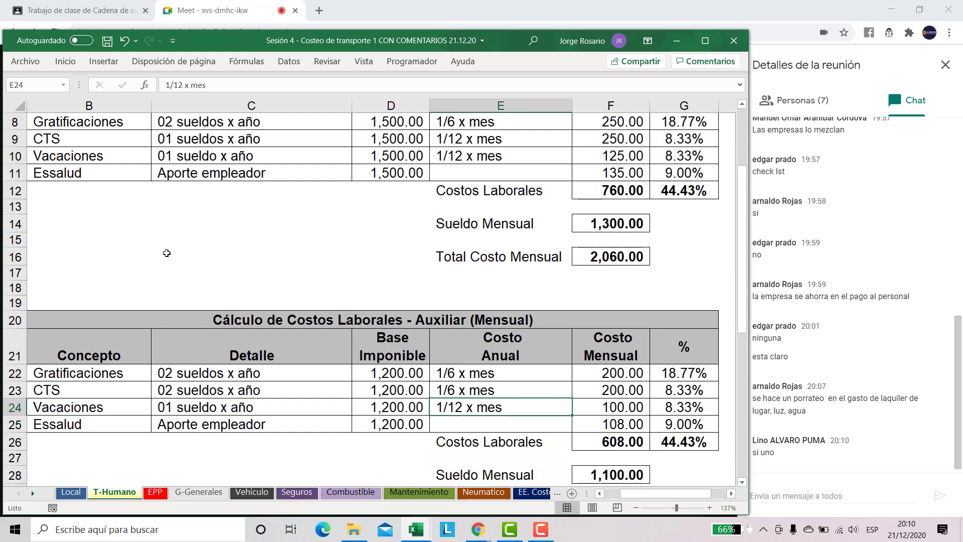
{"action": "key", "text": "Up"}
{"action": "key", "text": "Left"}
{"action": "key", "text": "Left"}
{"action": "key", "text": "F1"}
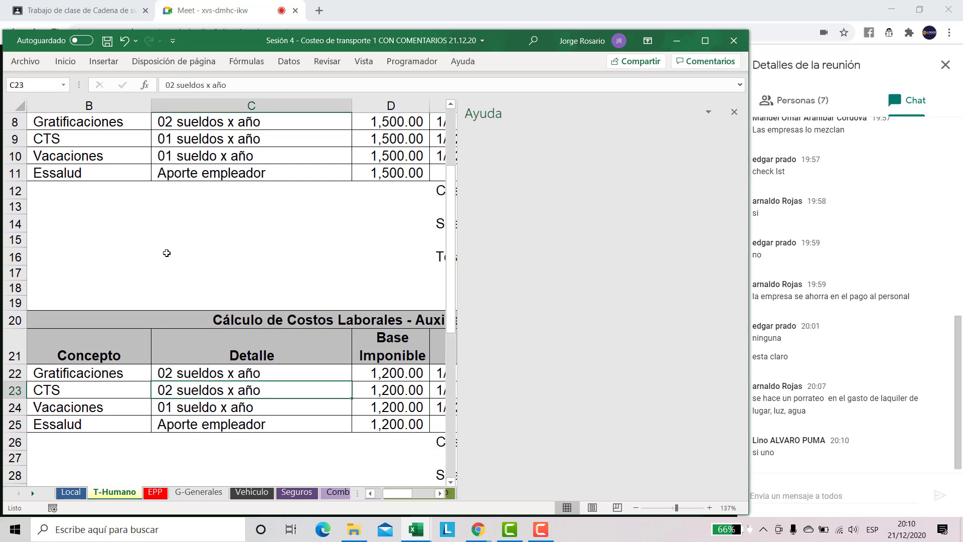
{"action": "left_click", "coordinate": [735, 112]}
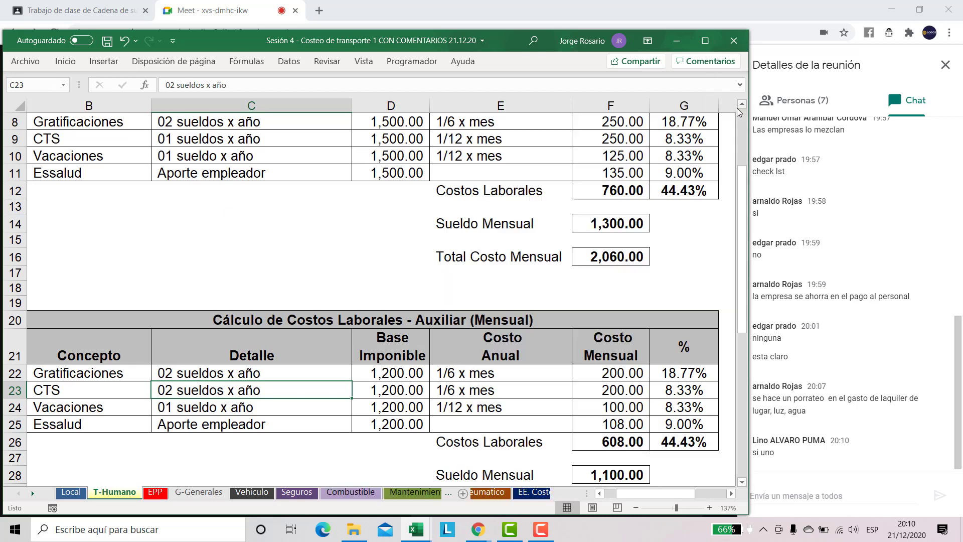
{"action": "double_click", "coordinate": [176, 392]}
{"action": "key", "text": "shift+Left"}
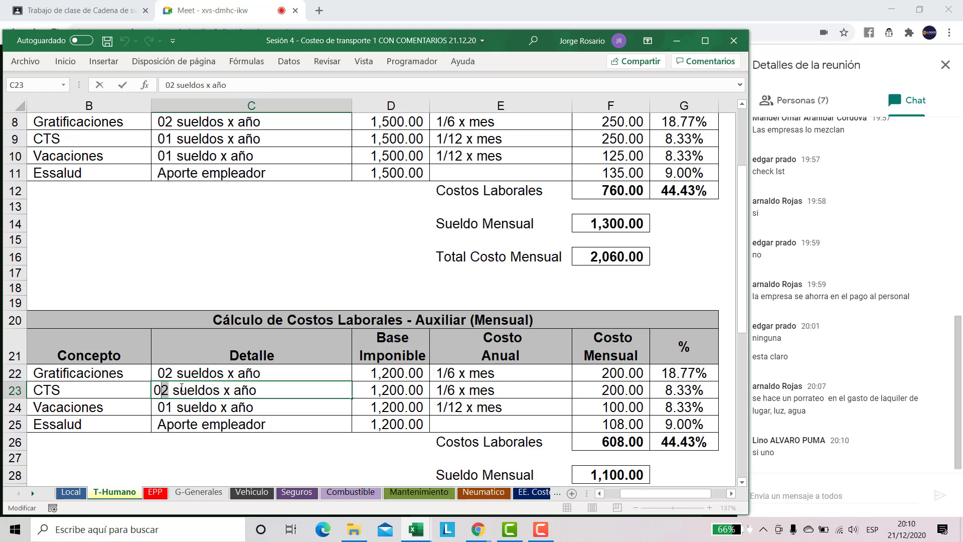
{"action": "type", "text": "1"}
{"action": "key", "text": "Return"}
- Change the CTS annual cost in the Auxiliar table to "1/12 x mes"
{"action": "key", "text": "Up"}
{"action": "key", "text": "Right"}
{"action": "key", "text": "Right"}
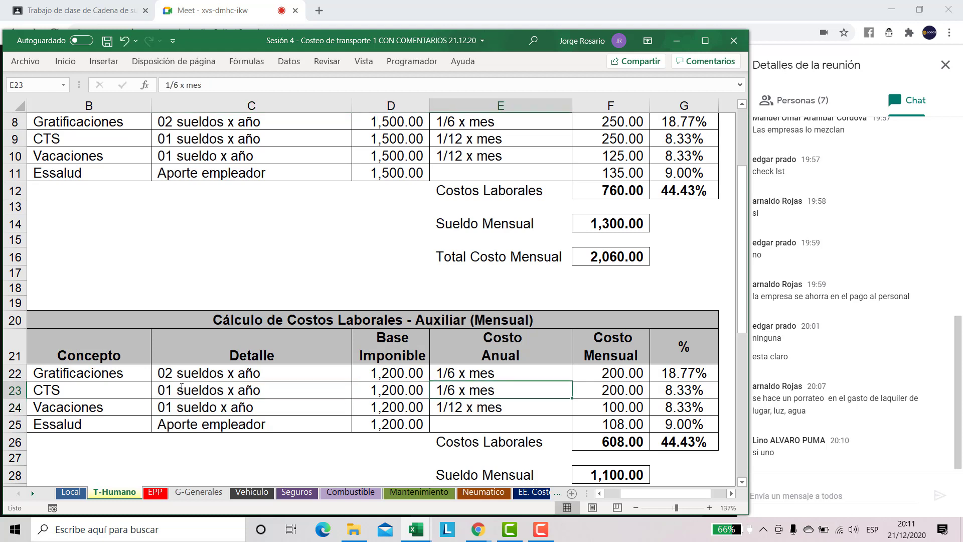
{"action": "key", "text": "F2"}
{"action": "key", "text": "Left"}
{"action": "key", "text": "Left"}
{"action": "key", "text": "Left"}
{"action": "key", "text": "Left"}
{"action": "key", "text": "Left"}
{"action": "key", "text": "Left"}
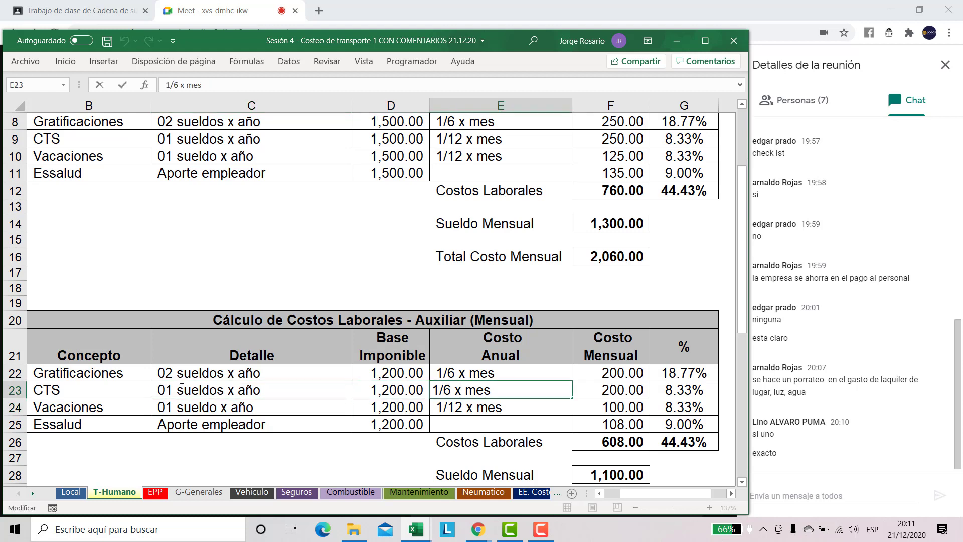
{"action": "key", "text": "shift+Left"}
{"action": "type", "text": "12"}
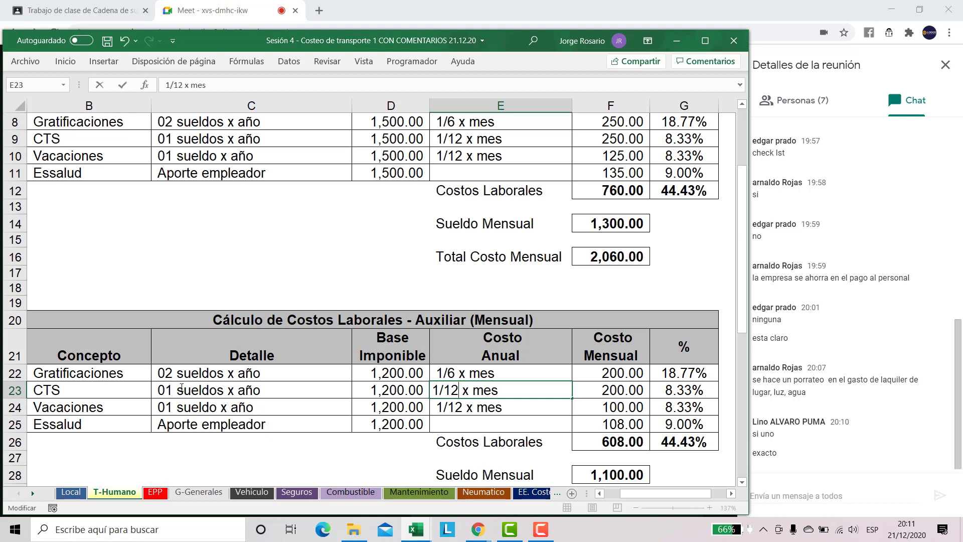
{"action": "key", "text": "Return"}
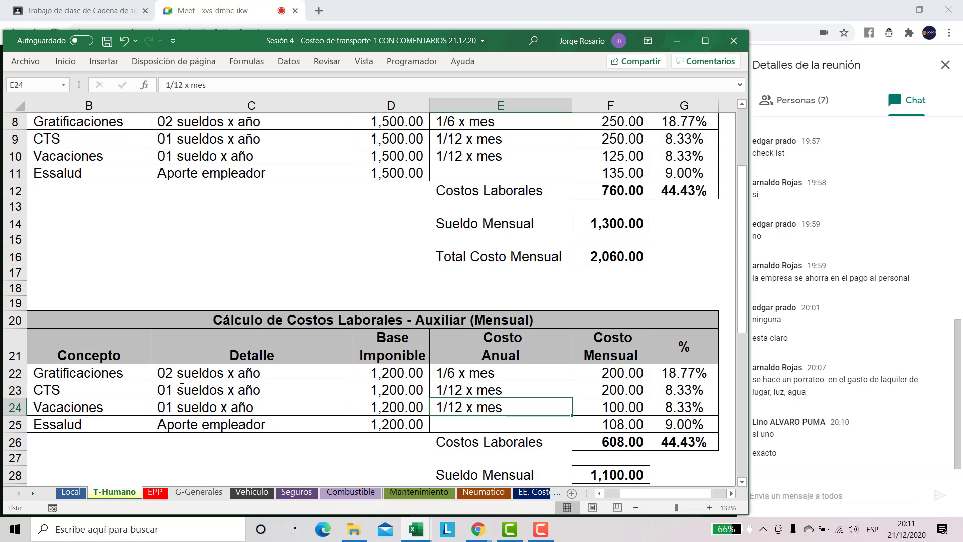
- Set the Sueldo Mensual in the Conductor table to 1500
{"action": "key", "text": "Up"}
{"action": "key", "text": "Up"}
{"action": "key", "text": "Up"}
{"action": "key", "text": "Up"}
{"action": "key", "text": "Up"}
{"action": "key", "text": "Up"}
{"action": "key", "text": "Up"}
{"action": "key", "text": "Up"}
{"action": "key", "text": "Up"}
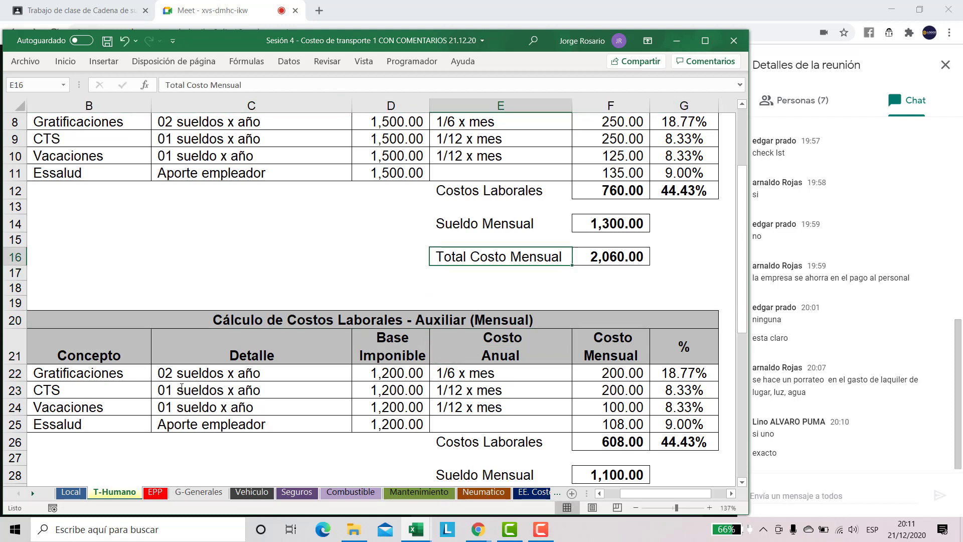
{"action": "key", "text": "Up"}
{"action": "key", "text": "Up"}
{"action": "key", "text": "Up"}
{"action": "key", "text": "Up"}
{"action": "key", "text": "Up"}
{"action": "key", "text": "Up"}
{"action": "key", "text": "Up"}
{"action": "key", "text": "Up"}
{"action": "key", "text": "Up"}
{"action": "key", "text": "Up"}
{"action": "key", "text": "Up"}
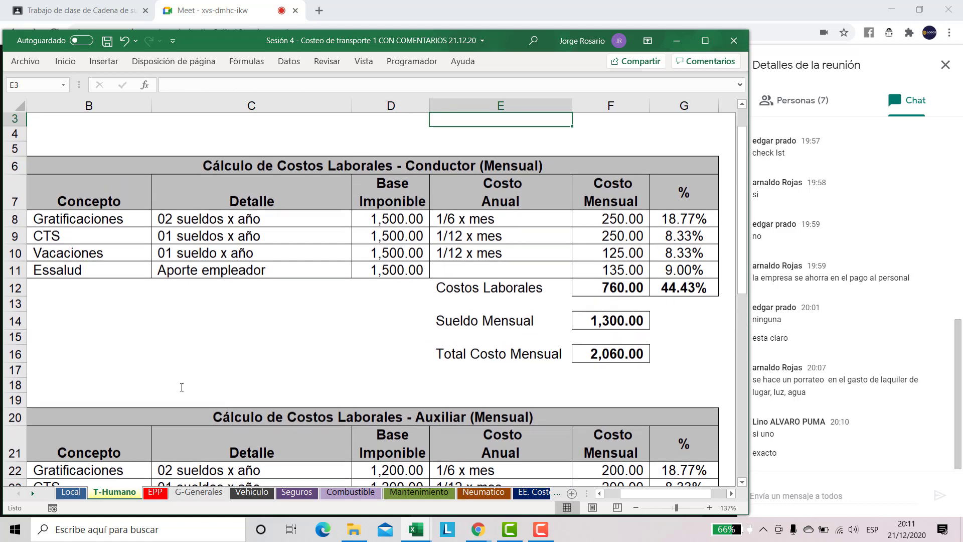
{"action": "key", "text": "Down"}
{"action": "key", "text": "Down"}
{"action": "key", "text": "Down"}
{"action": "key", "text": "Left"}
{"action": "key", "text": "Down"}
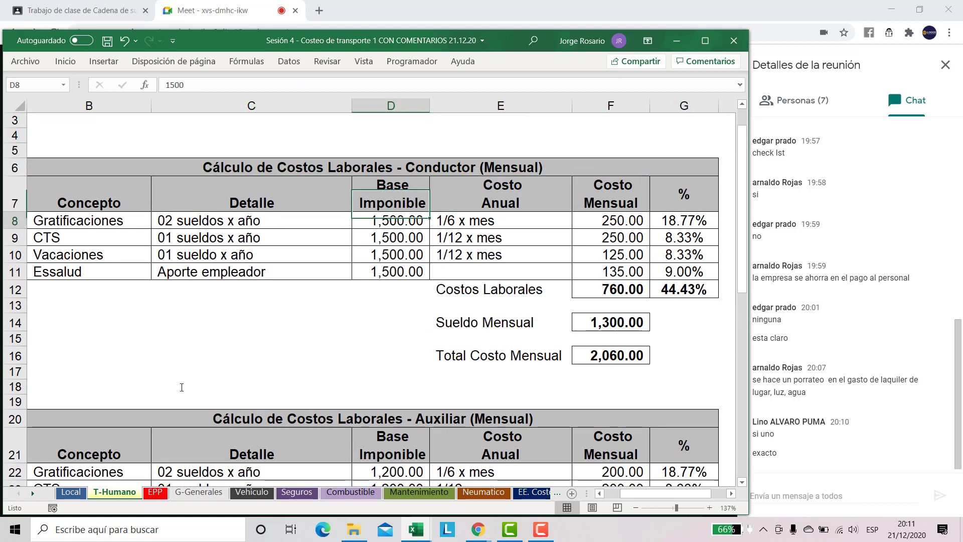
{"action": "key", "text": "Down"}
{"action": "key", "text": "Right"}
{"action": "key", "text": "Right"}
{"action": "key", "text": "Right"}
{"action": "key", "text": "Down"}
{"action": "key", "text": "Down"}
{"action": "key", "text": "Down"}
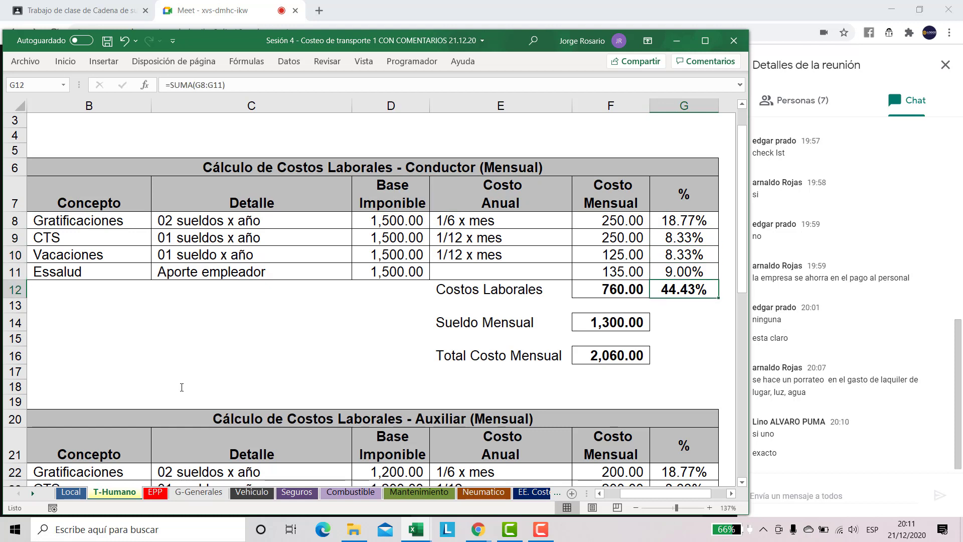
{"action": "key", "text": "Down"}
{"action": "key", "text": "Left"}
{"action": "key", "text": "Left"}
{"action": "key", "text": "Down"}
{"action": "key", "text": "Right"}
{"action": "type", "text": "1500"}
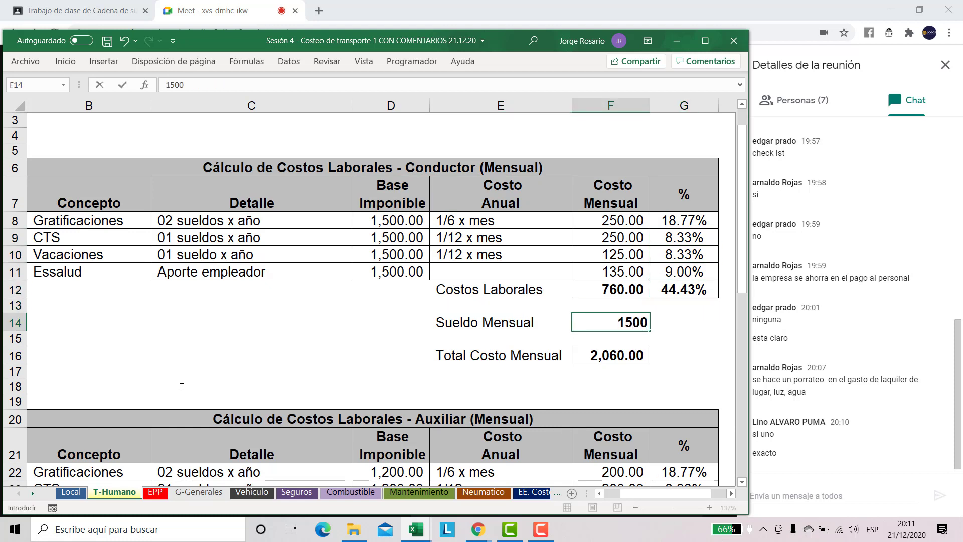
{"action": "key", "text": "Return"}
- Highlight the Gratificaciones concept and its detail in the Conductor table
{"action": "key", "text": "Up"}
{"action": "key", "text": "Up"}
{"action": "key", "text": "Up"}
{"action": "key", "text": "Left"}
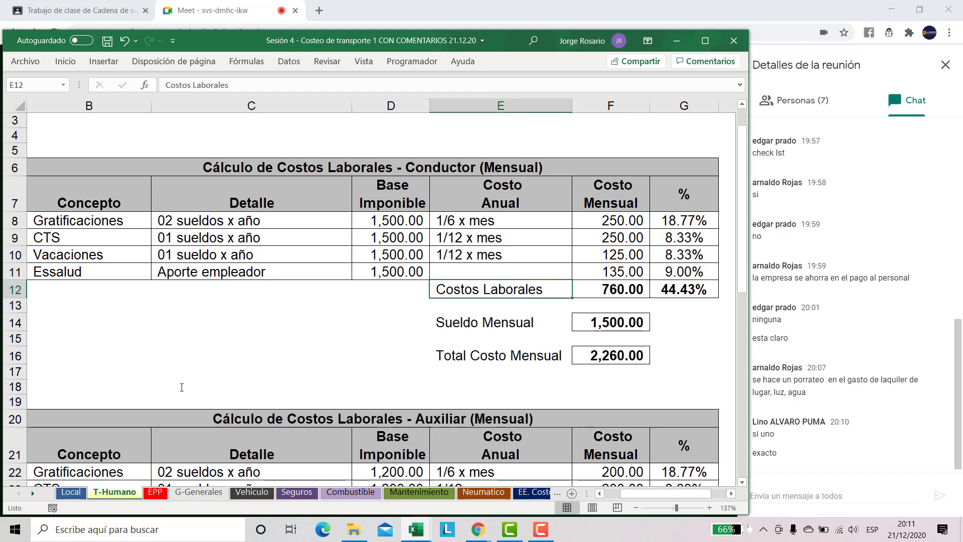
{"action": "key", "text": "Left"}
{"action": "key", "text": "Left"}
{"action": "key", "text": "Up"}
{"action": "key", "text": "Up"}
{"action": "key", "text": "Left"}
{"action": "key", "text": "Up"}
{"action": "key", "text": "Up"}
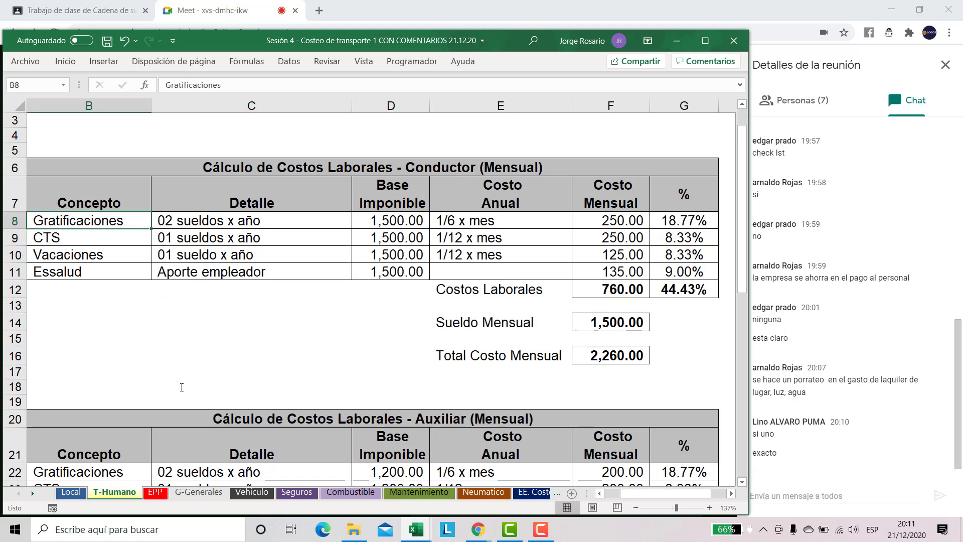
{"action": "key", "text": "shift+Right"}
{"action": "key", "text": "Right"}
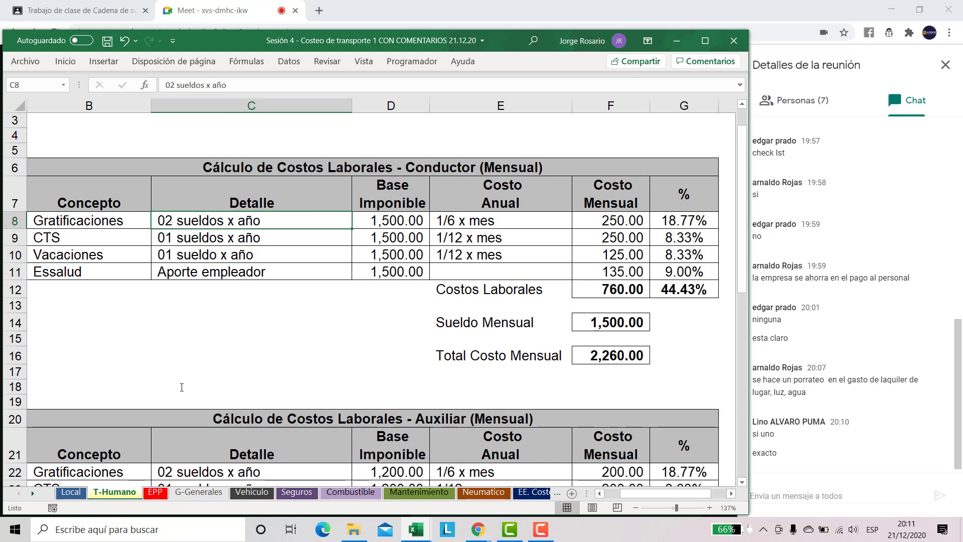
{"action": "key", "text": "F1"}
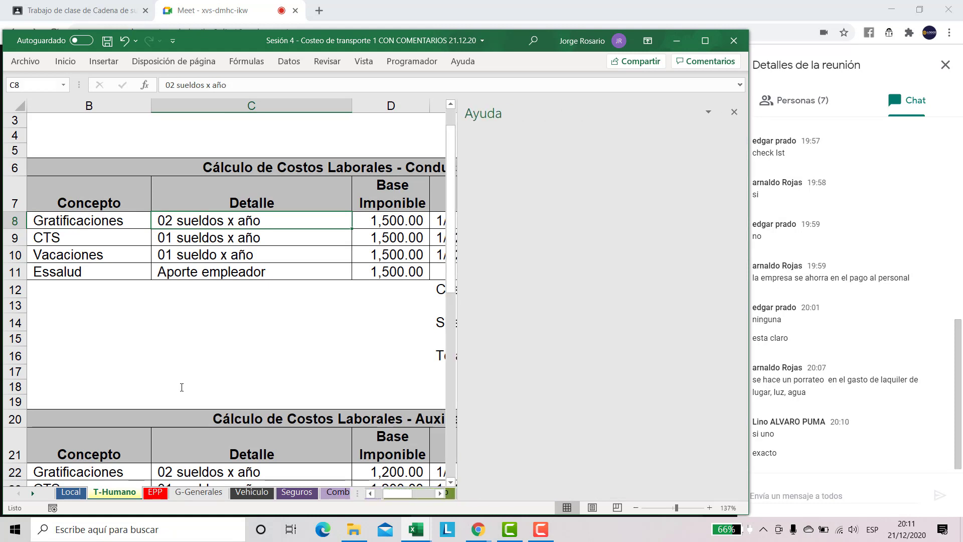
{"action": "left_click", "coordinate": [733, 112]}
{"action": "key", "text": "shift+Left"}
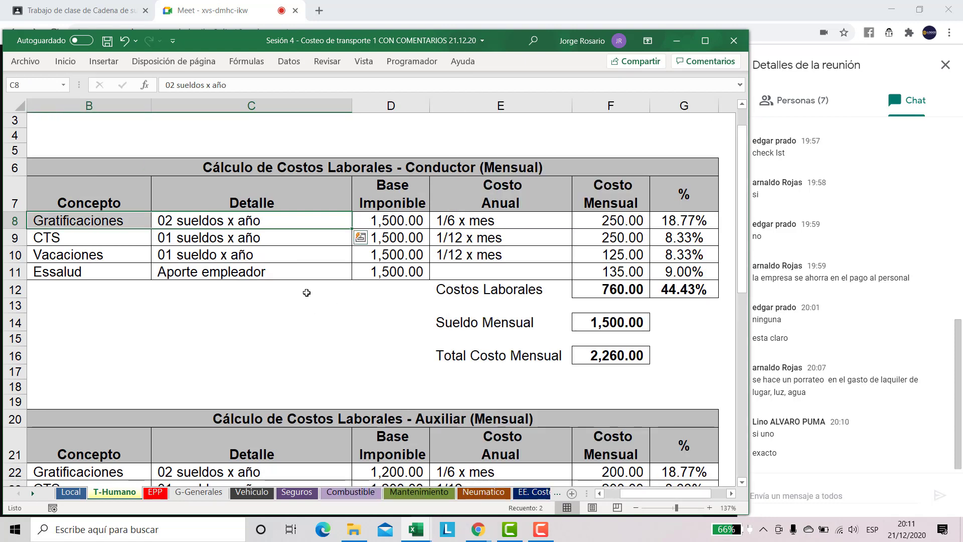
- Highlight the concept and detail cells of CTS, Vacaciones and Essalud in turn in the Conductor table
{"action": "key", "text": "Down"}
{"action": "key", "text": "shift+Left"}
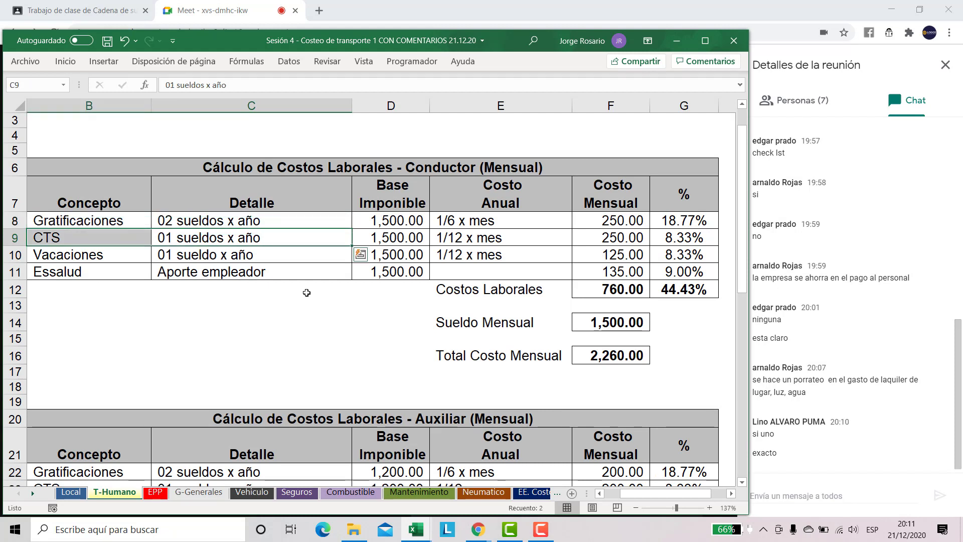
{"action": "key", "text": "Down"}
{"action": "key", "text": "shift+Left"}
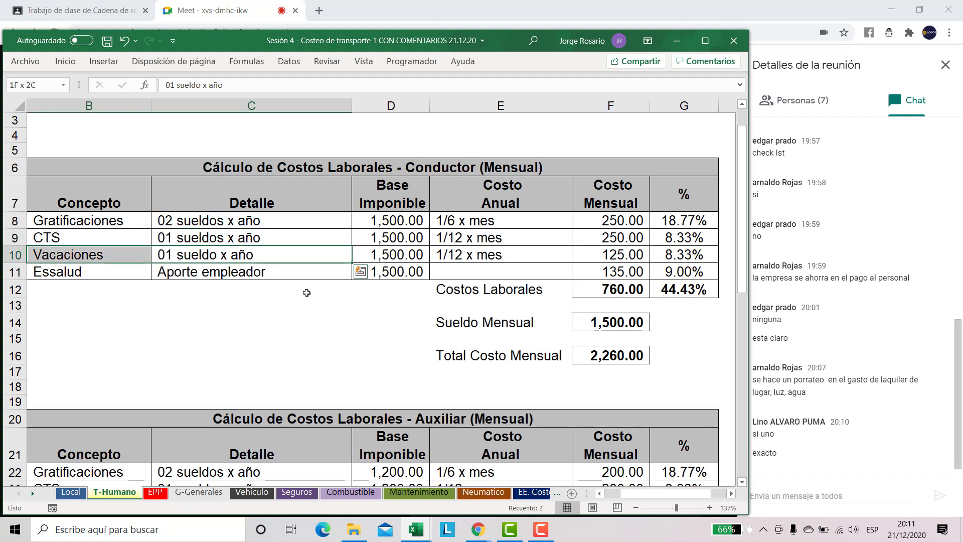
{"action": "key", "text": "Down"}
{"action": "key", "text": "Up"}
{"action": "key", "text": "shift+Left"}
{"action": "key", "text": "Down"}
{"action": "key", "text": "shift+Left"}
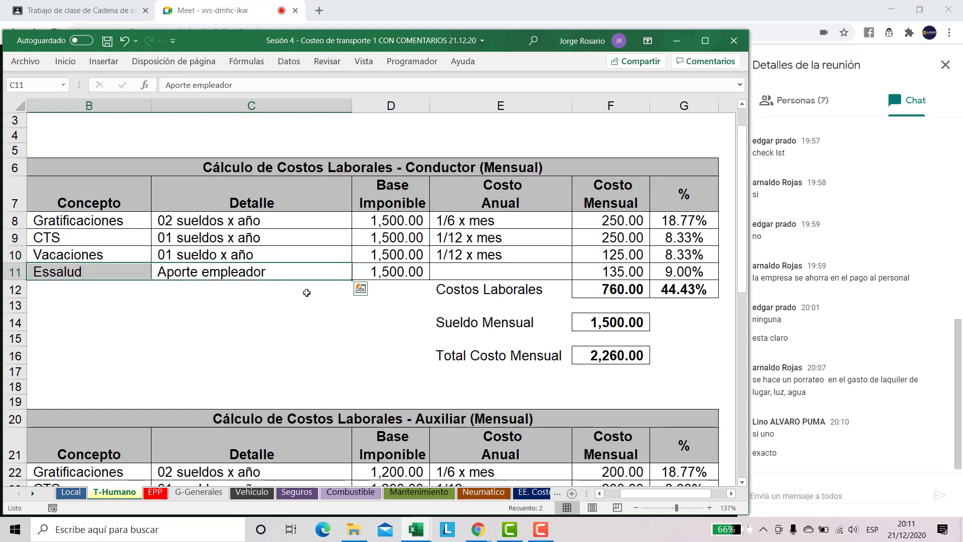
{"action": "key", "text": "shift+Right"}
{"action": "key", "text": "Left"}
{"action": "key", "text": "shift+Right"}
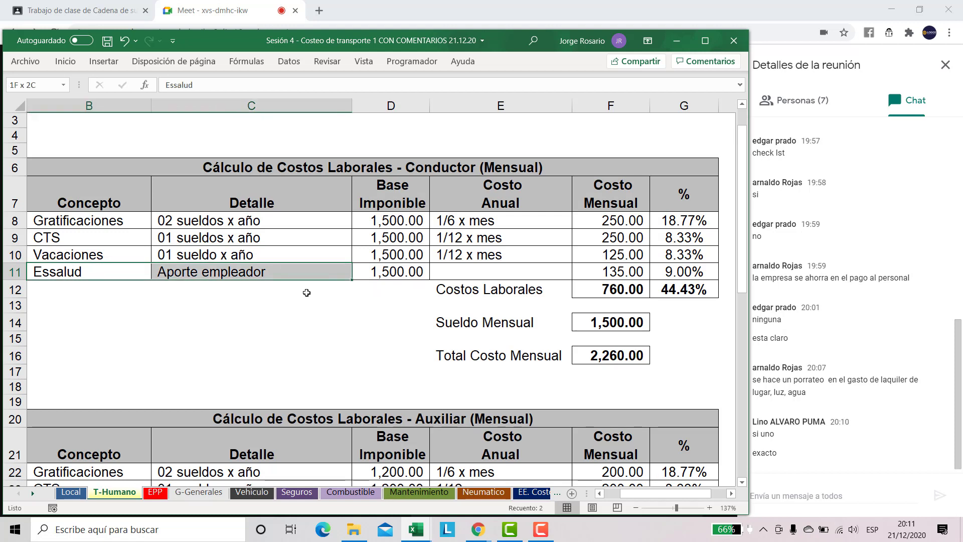
{"action": "key", "text": "shift+Right"}
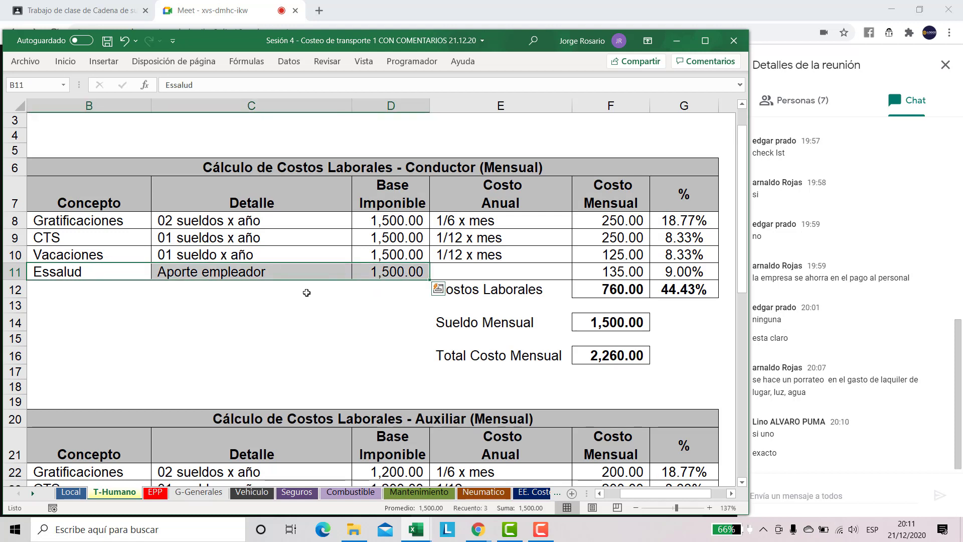
{"action": "key", "text": "ctrl+q"}
{"action": "key", "text": "m"}
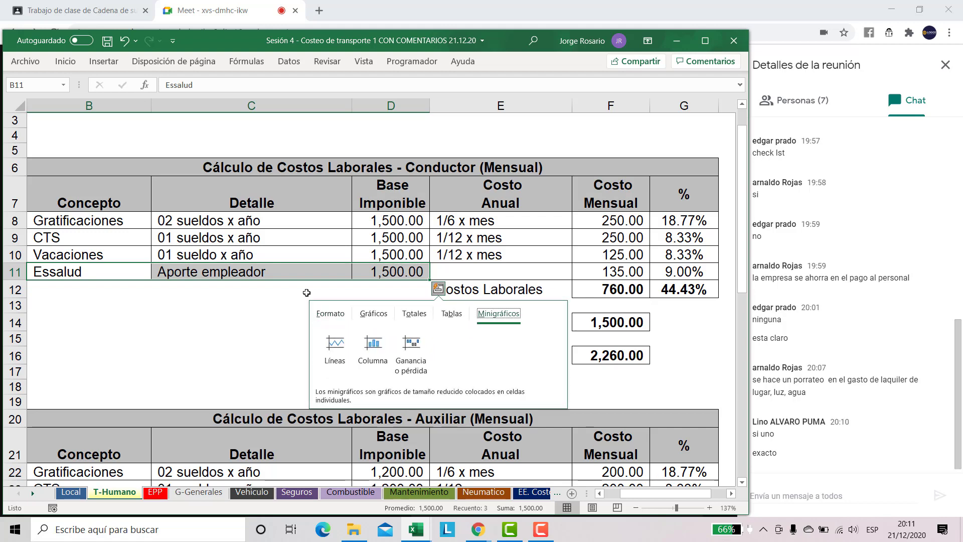
{"action": "key", "text": "Escape"}
{"action": "key", "text": "Left"}
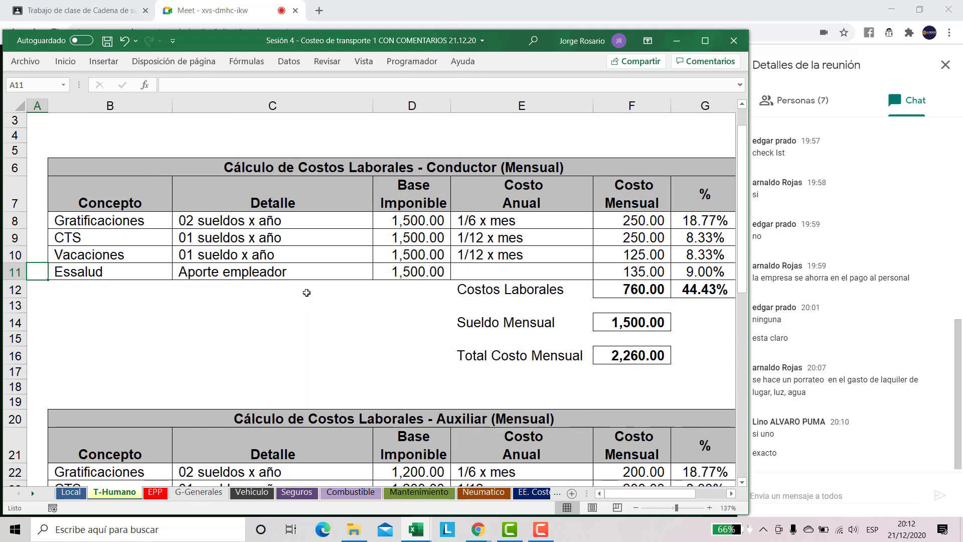
- Go over the Base Imponible column of the Conductor table, highlighting each row's concept, detail and base cells
{"action": "key", "text": "Right"}
{"action": "key", "text": "Right"}
{"action": "key", "text": "Right"}
{"action": "key", "text": "Up"}
{"action": "key", "text": "Up"}
{"action": "key", "text": "Up"}
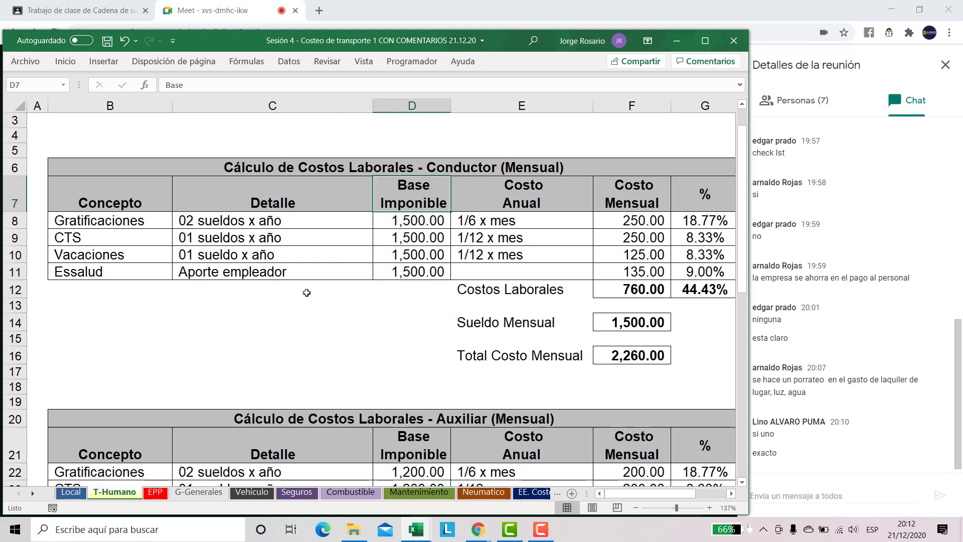
{"action": "key", "text": "shift+Left"}
{"action": "key", "text": "shift+Left"}
{"action": "key", "text": "Down"}
{"action": "key", "text": "shift+Left"}
{"action": "key", "text": "shift+Left"}
{"action": "key", "text": "Down"}
{"action": "key", "text": "shift+Left"}
{"action": "key", "text": "shift+Left"}
{"action": "key", "text": "Up"}
{"action": "key", "text": "Up"}
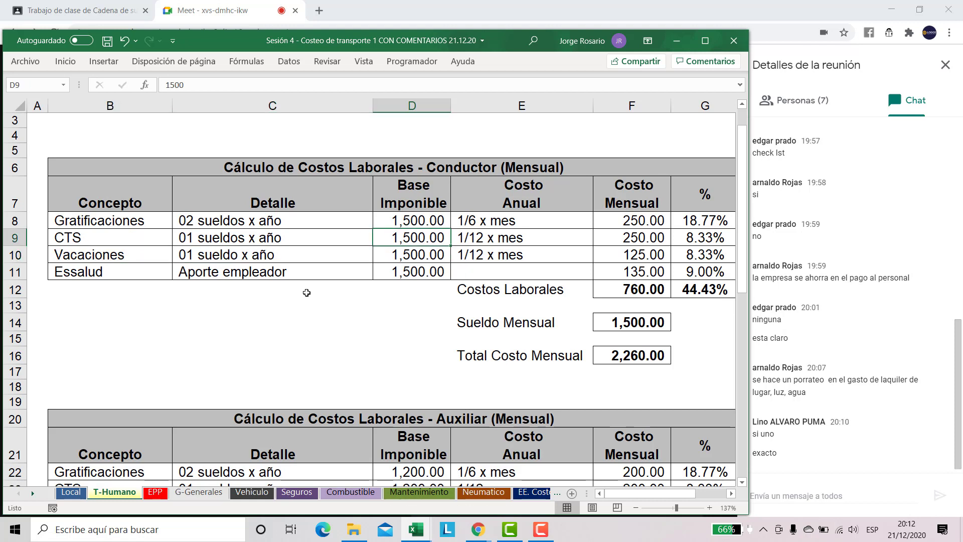
- Highlight the detail and Base Imponible cells of all four concepts in the Conductor table
{"action": "key", "text": "shift+Down"}
{"action": "key", "text": "shift+Down"}
{"action": "key", "text": "shift+Down"}
{"action": "key", "text": "shift+Left"}
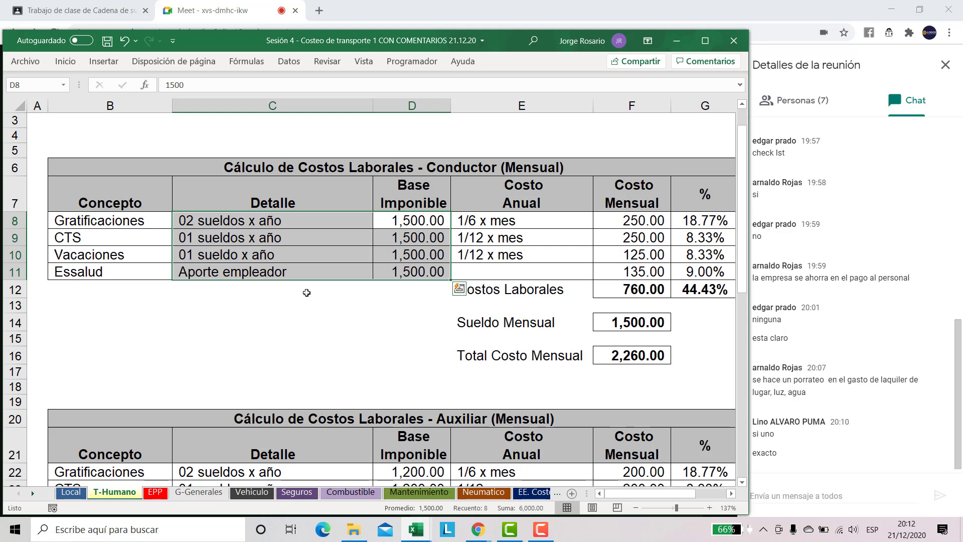
{"action": "key", "text": "Right"}
{"action": "key", "text": "Left"}
{"action": "key", "text": "Left"}
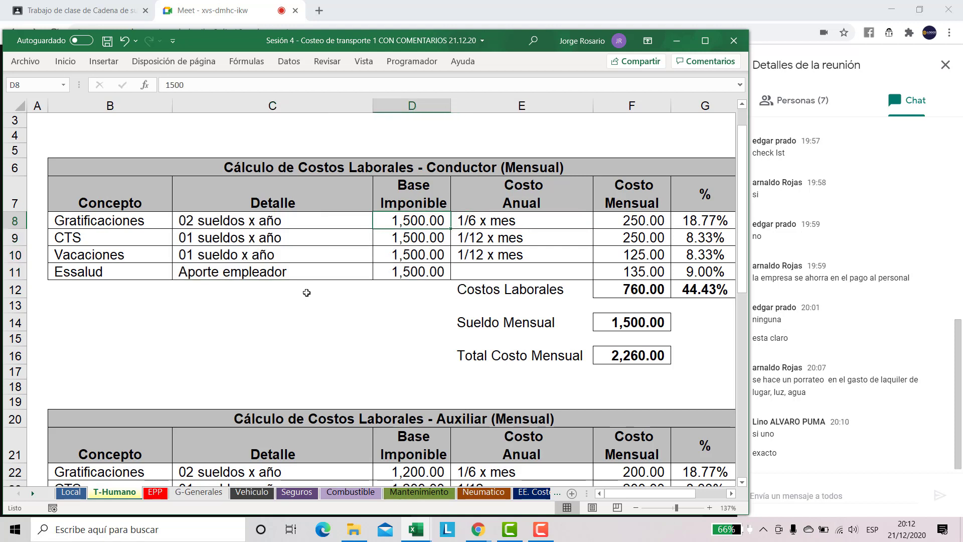
- Compare the Detalle and Costo Anual cells of CTS and Vacaciones in the Conductor table
{"action": "key", "text": "Right"}
{"action": "key", "text": "Right"}
{"action": "key", "text": "Down"}
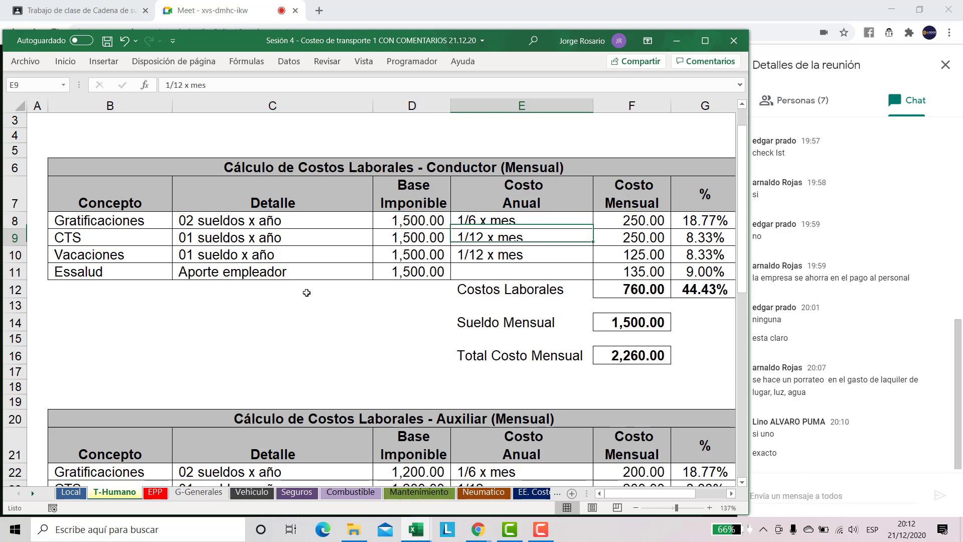
{"action": "key", "text": "Left"}
{"action": "key", "text": "Left"}
{"action": "key", "text": "Down"}
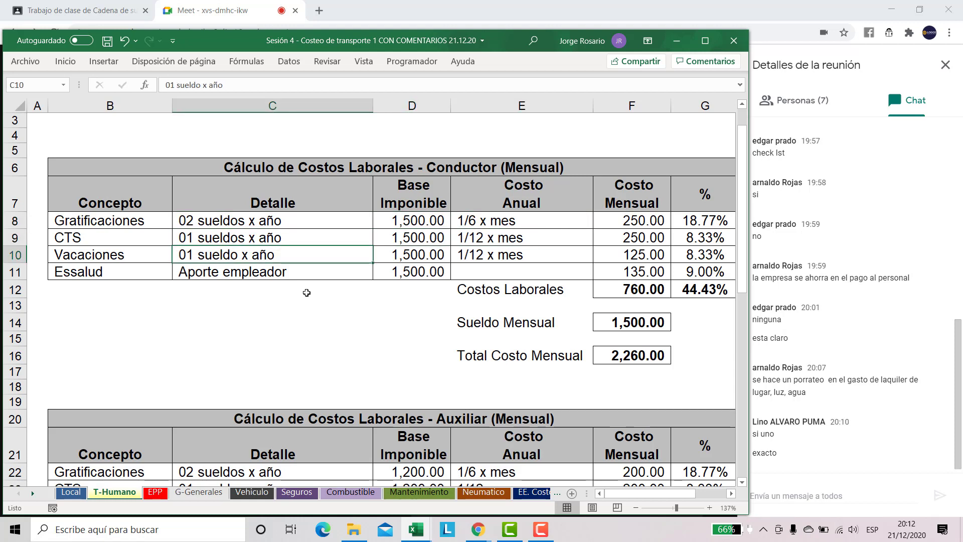
{"action": "key", "text": "Right"}
{"action": "key", "text": "Right"}
{"action": "key", "text": "Up"}
{"action": "key", "text": "shift+Left"}
{"action": "key", "text": "Down"}
{"action": "key", "text": "shift+Left"}
{"action": "key", "text": "Right"}
{"action": "key", "text": "Right"}
{"action": "key", "text": "Right"}
{"action": "key", "text": "Left"}
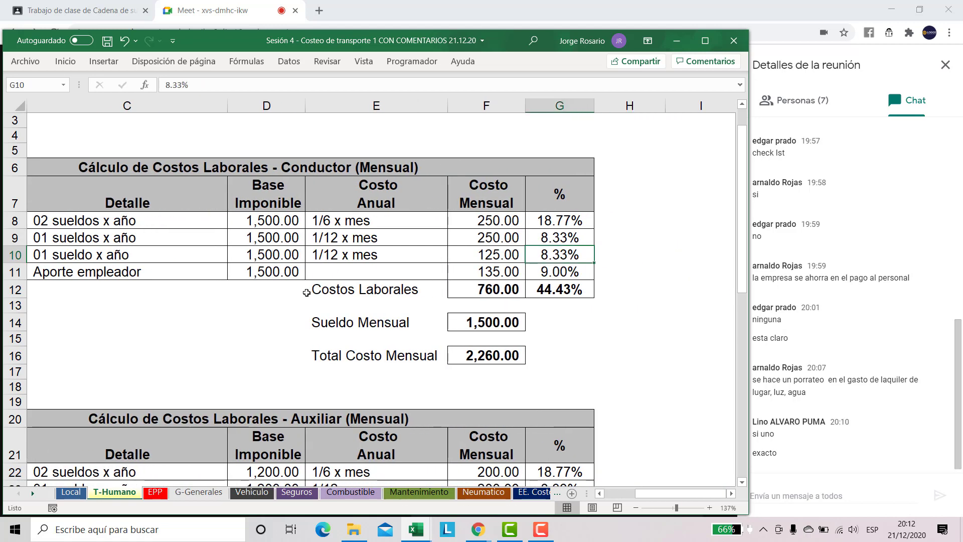
- Highlight the Costo Anual fractions for Gratificaciones, CTS and Vacaciones in the Conductor table
{"action": "key", "text": "Up"}
{"action": "key", "text": "Up"}
{"action": "key", "text": "Up"}
{"action": "key", "text": "Left"}
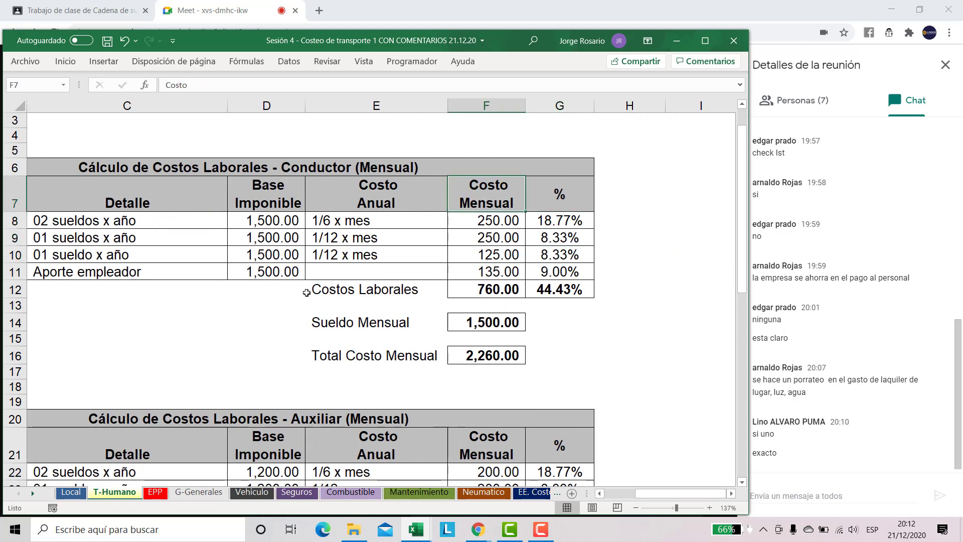
{"action": "key", "text": "Down"}
{"action": "key", "text": "Left"}
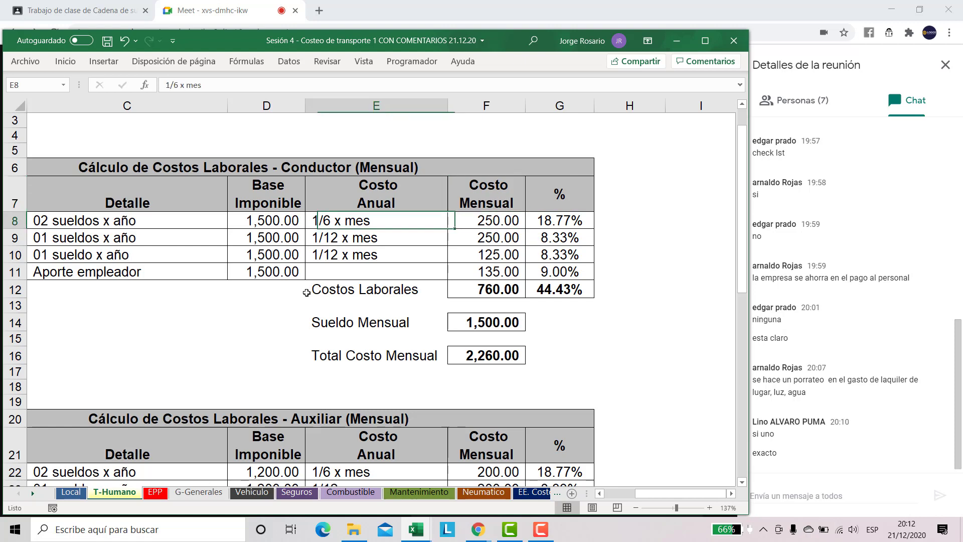
{"action": "key", "text": "shift+Down"}
{"action": "key", "text": "shift+Down"}
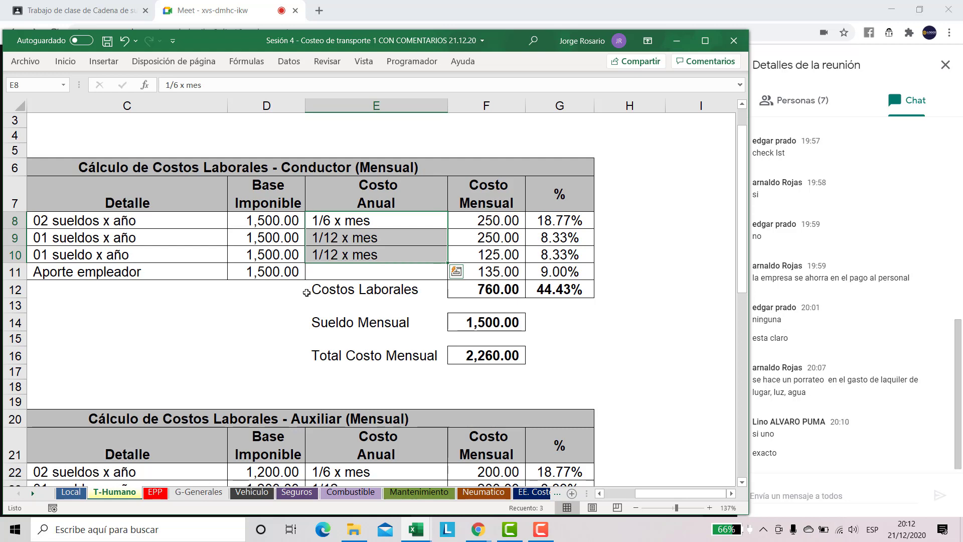
- Examine how the details of Gratificaciones and CTS relate to their Costo Anual fractions in the Conductor table
{"action": "key", "text": "Left"}
{"action": "key", "text": "Left"}
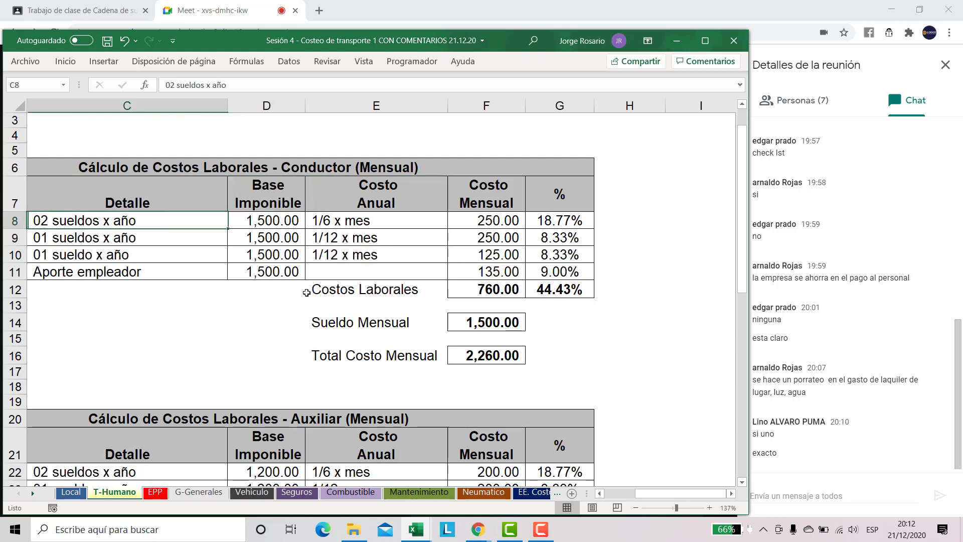
{"action": "key", "text": "Left"}
{"action": "key", "text": "Right"}
{"action": "key", "text": "Right"}
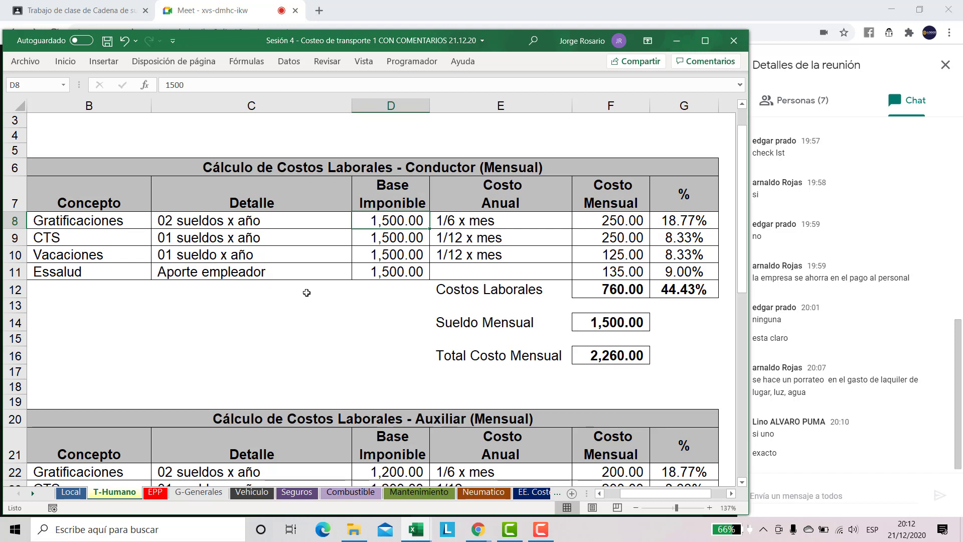
{"action": "key", "text": "Right"}
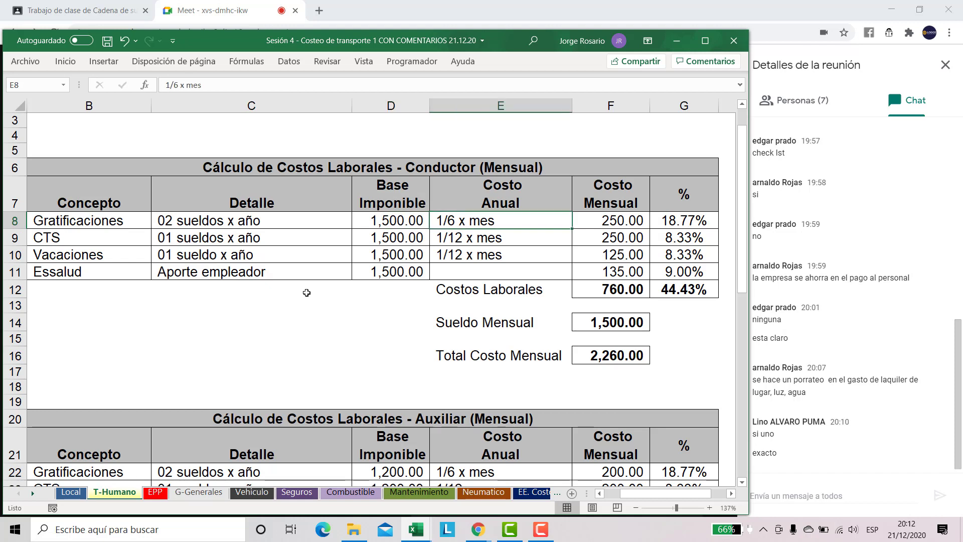
{"action": "key", "text": "Left"}
{"action": "key", "text": "Left"}
{"action": "key", "text": "Right"}
{"action": "key", "text": "Right"}
{"action": "key", "text": "Down"}
{"action": "key", "text": "Left"}
{"action": "key", "text": "Left"}
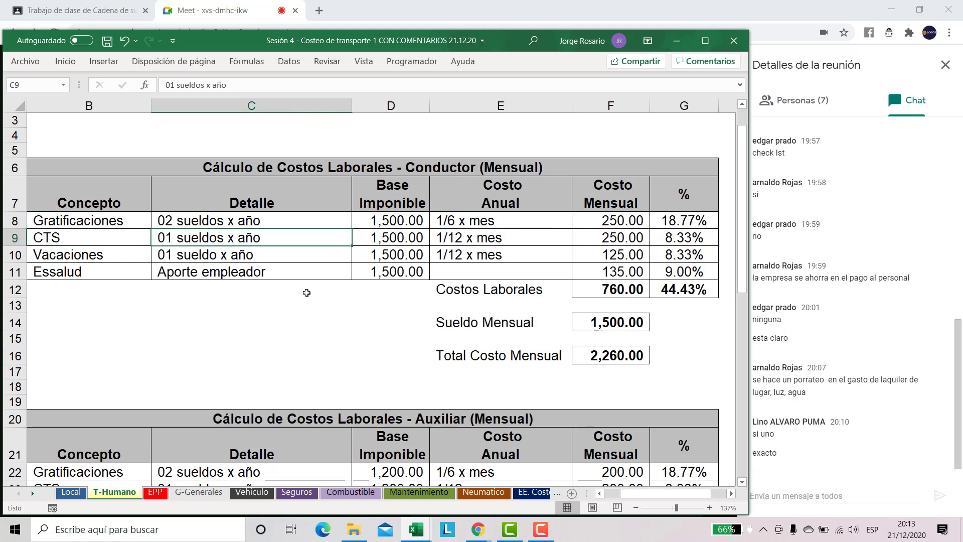
{"action": "key", "text": "Right"}
{"action": "key", "text": "Right"}
{"action": "key", "text": "Up"}
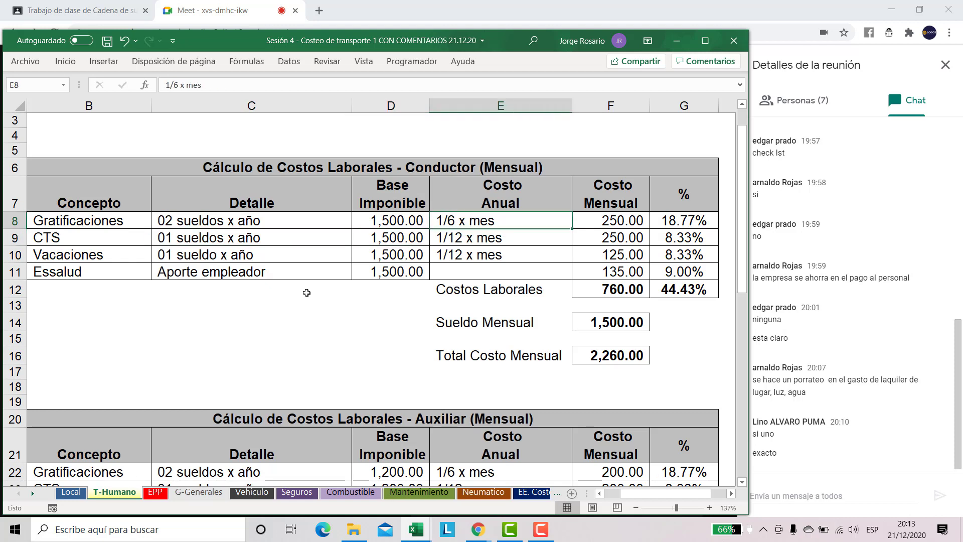
- Inspect the Costo Mensual formulas of Gratificaciones, CTS and Vacaciones in the Conductor table
{"action": "key", "text": "Right"}
{"action": "key", "text": "F2"}
{"action": "key", "text": "Return"}
{"action": "key", "text": "F2"}
{"action": "key", "text": "Return"}
{"action": "key", "text": "F2"}
{"action": "key", "text": "ctrl+Return"}
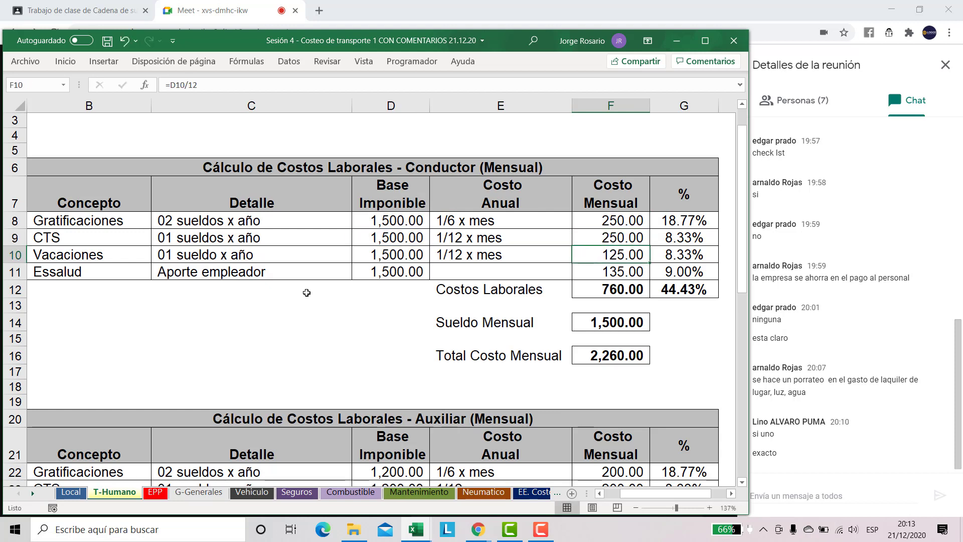
- Correct the CTS Costo Mensual formula in the Conductor table so the Base Imponible is divided by 12
{"action": "key", "text": "Up"}
{"action": "key", "text": "F2"}
{"action": "key", "text": "BackSpace"}
{"action": "type", "text": "12"}
{"action": "key", "text": "Return"}
{"action": "key", "text": "Up"}
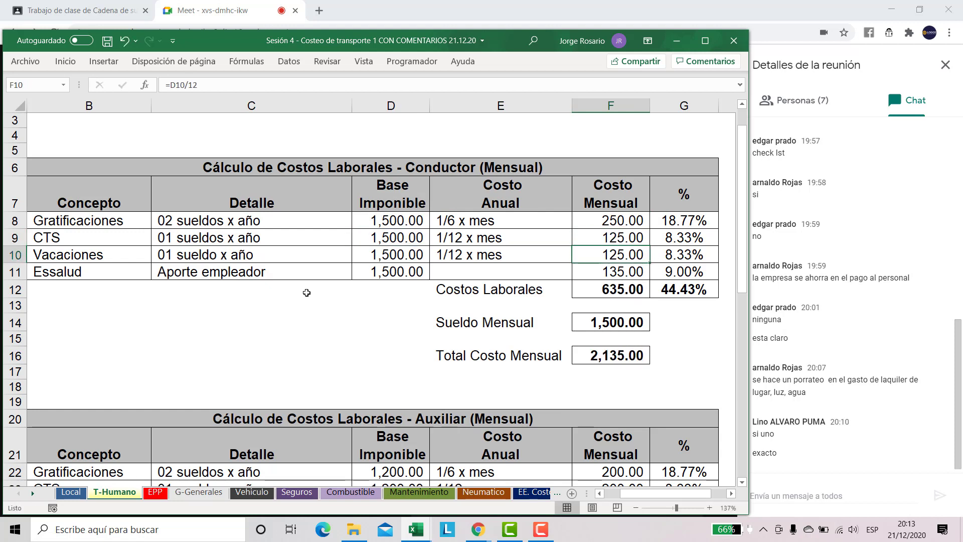
- Check the Costo Mensual formulas of all four Conductor concepts and the sum formula of Costos Laborales
{"action": "key", "text": "Up"}
{"action": "key", "text": "F2"}
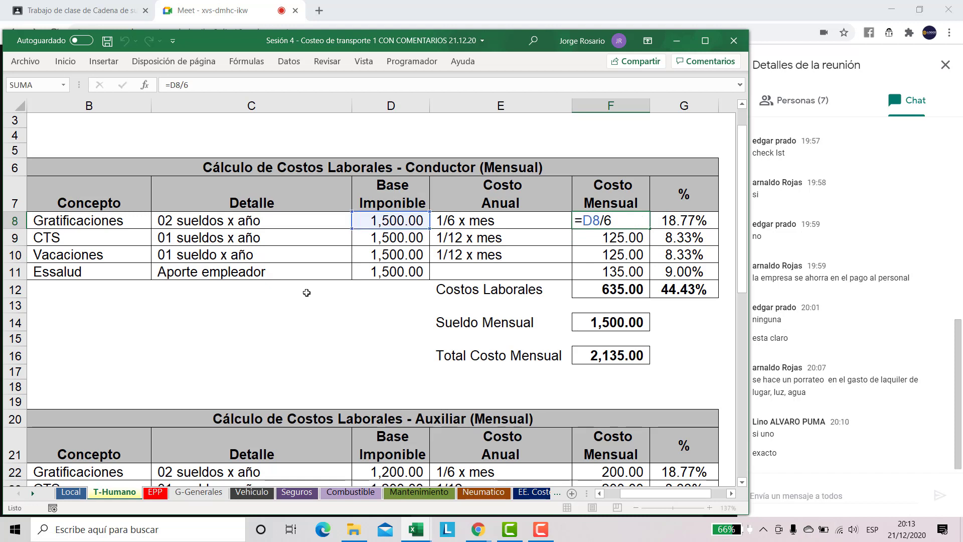
{"action": "key", "text": "Return"}
{"action": "key", "text": "F2"}
{"action": "key", "text": "Return"}
{"action": "key", "text": "F2"}
{"action": "key", "text": "Return"}
{"action": "key", "text": "F2"}
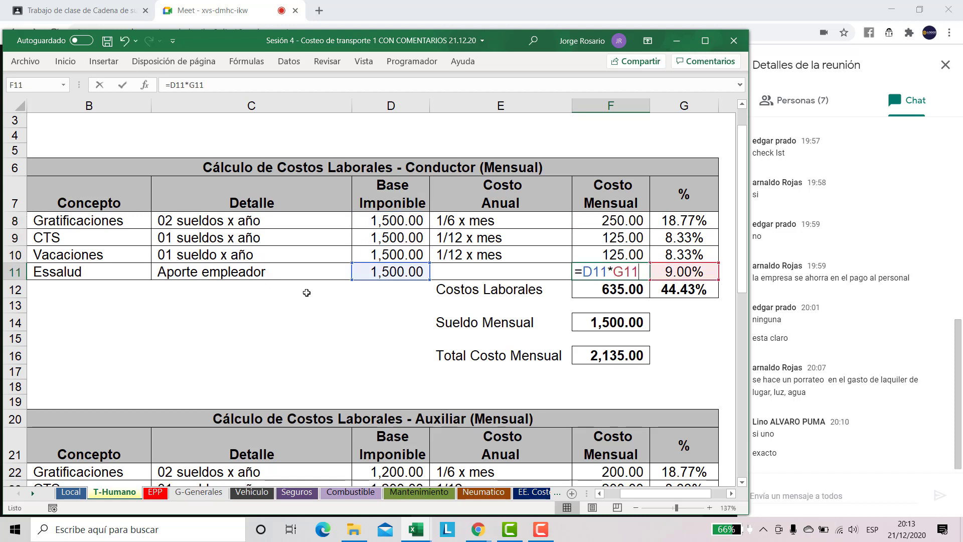
{"action": "key", "text": "Escape"}
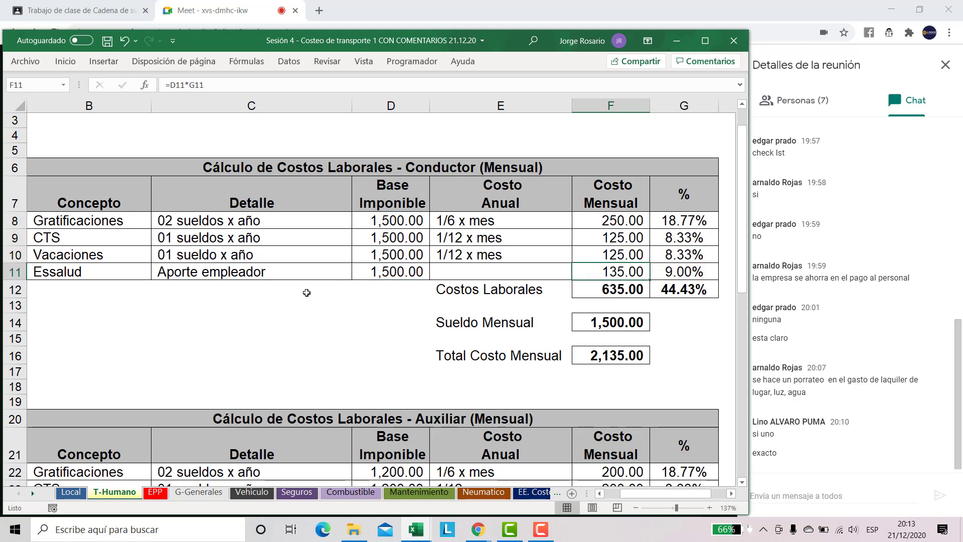
{"action": "key", "text": "Down"}
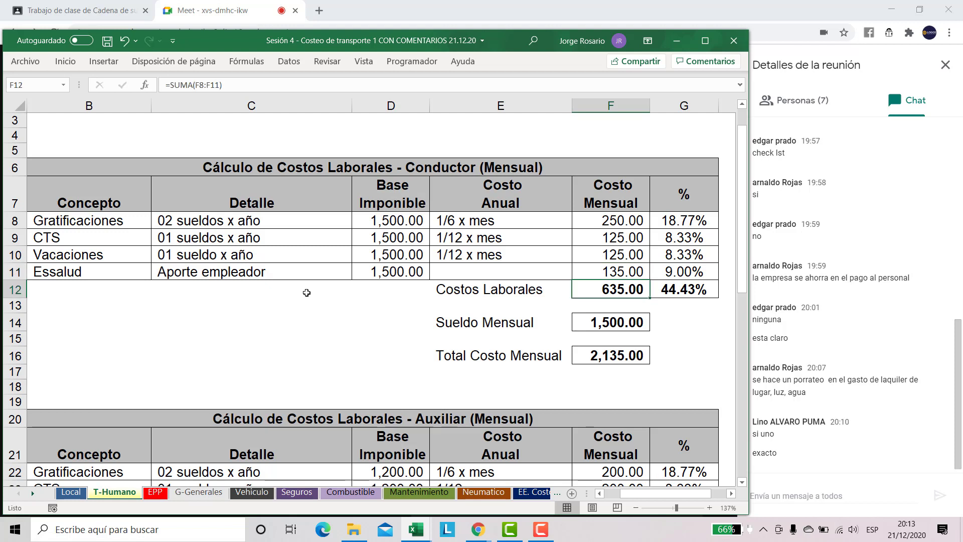
{"action": "key", "text": "F2"}
{"action": "key", "text": "ctrl+Return"}
- Enter the note "PROMEDIO" in H12, beside the Costos Laborales percentage, with "45 - 50%" in H13
{"action": "key", "text": "Right"}
{"action": "key", "text": "Right"}
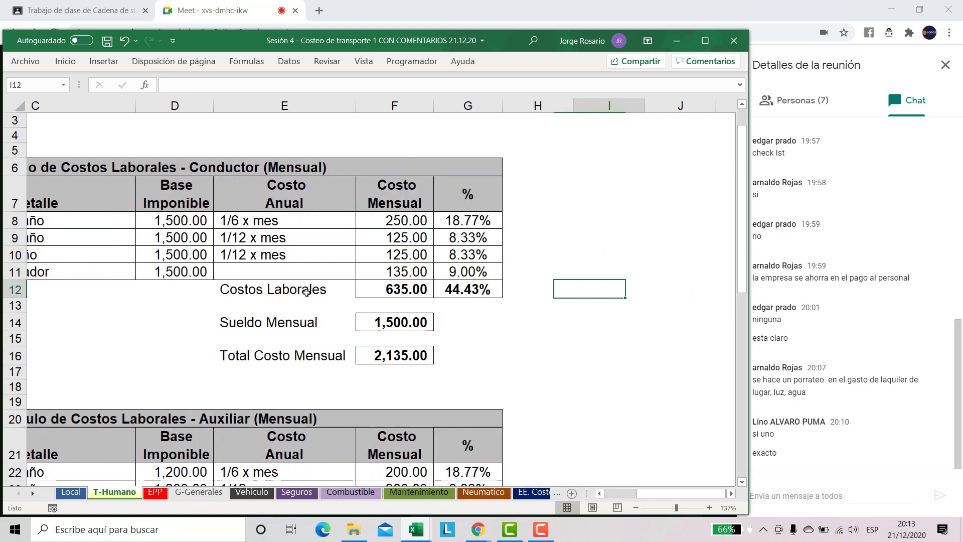
{"action": "key", "text": "Caps_Lock"}
{"action": "type", "text": "PROMEDIO"}
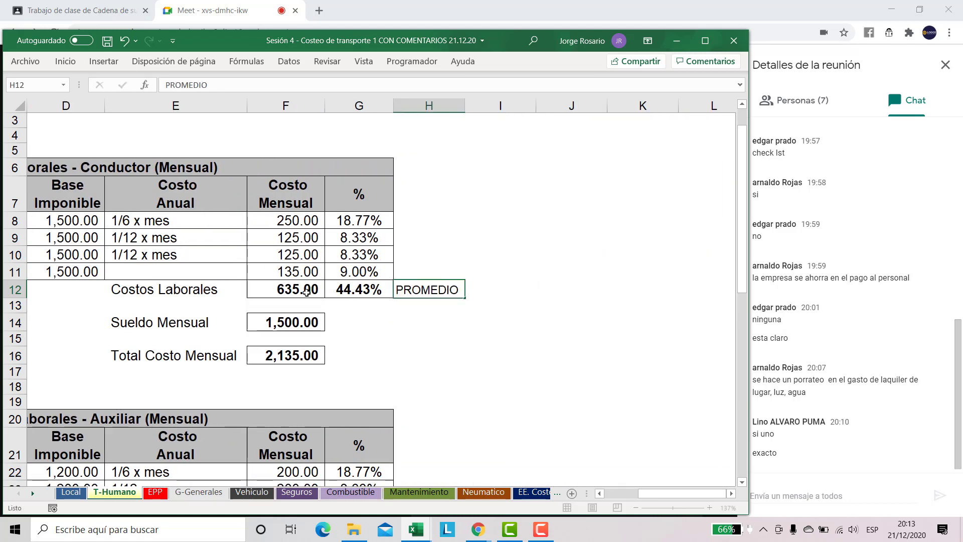
{"action": "key", "text": "Return"}
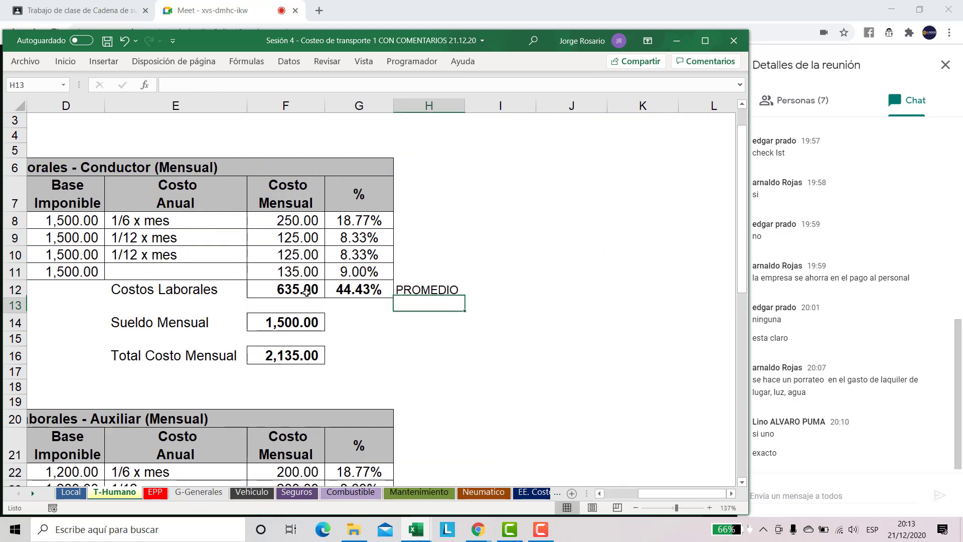
{"action": "type", "text": "45"}
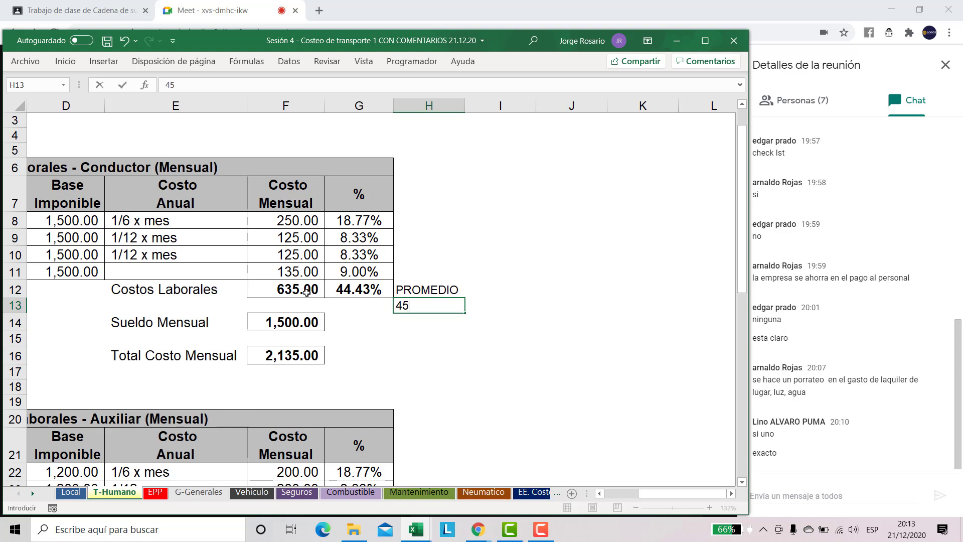
{"action": "type", "text": " - 50%"}
{"action": "key", "text": "Return"}
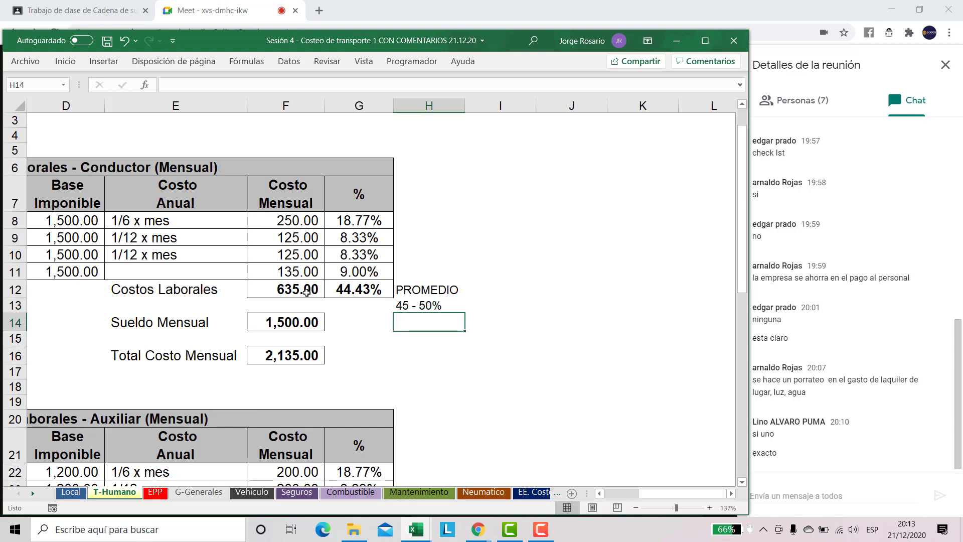
- Make the average note in H12:H13 bold
{"action": "key", "text": "Up"}
{"action": "key", "text": "shift+Up"}
{"action": "key", "text": "ctrl+n"}
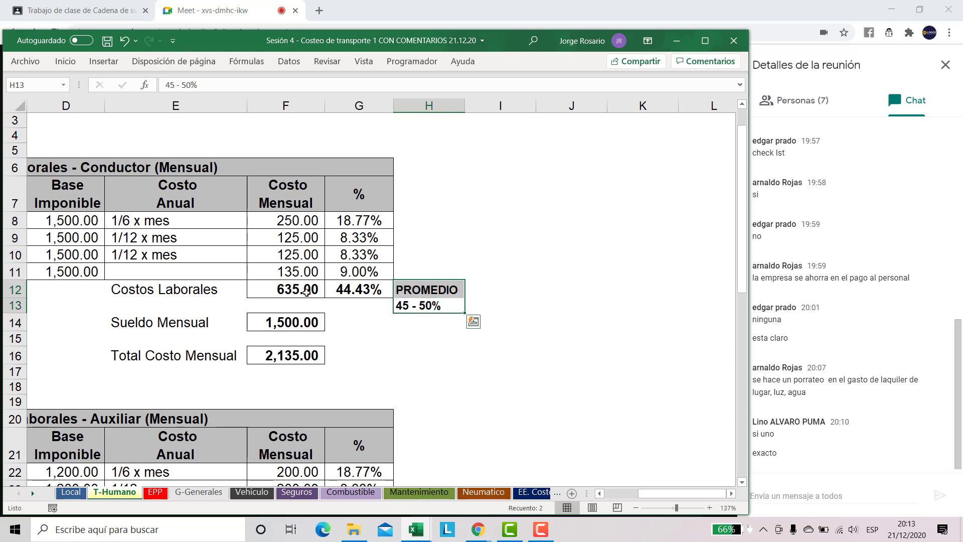
- Look over the lower rows of the Conductor table, from Costos Laborales to the Sueldo Mensual
{"action": "key", "text": "Left"}
{"action": "key", "text": "Left"}
{"action": "key", "text": "Left"}
{"action": "key", "text": "Left"}
{"action": "key", "text": "Left"}
{"action": "key", "text": "Left"}
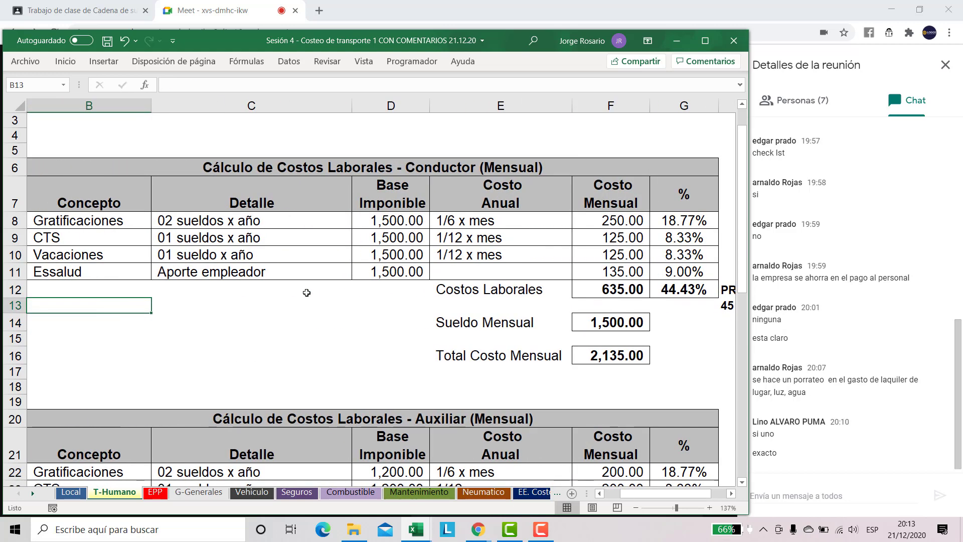
{"action": "key", "text": "Right"}
{"action": "key", "text": "Right"}
{"action": "key", "text": "Right"}
{"action": "key", "text": "Right"}
{"action": "key", "text": "Right"}
{"action": "key", "text": "Left"}
{"action": "key", "text": "Down"}
{"action": "key", "text": "Left"}
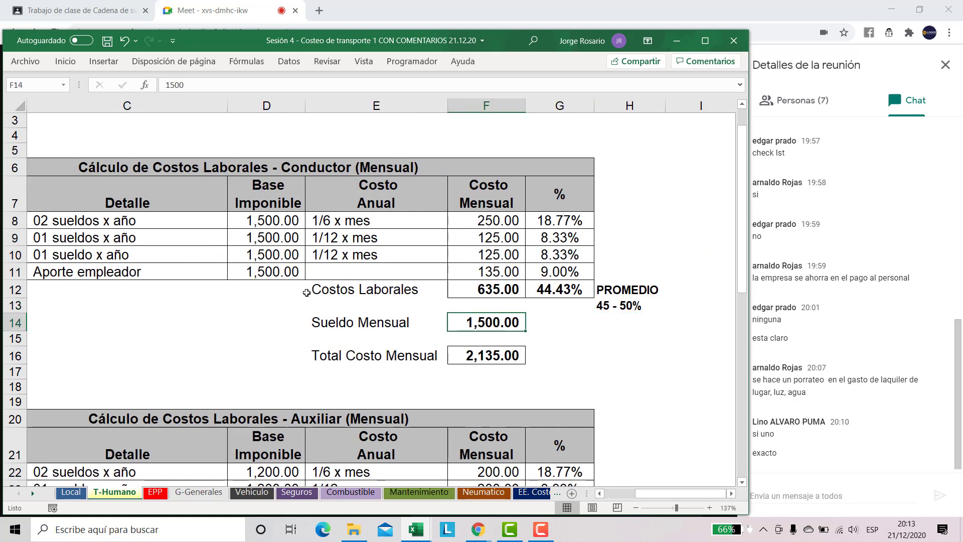
{"action": "key", "text": "Left"}
{"action": "key", "text": "Right"}
- Inspect the formula of the Conductor's Total Costo Mensual and highlight the total with its label
{"action": "key", "text": "Up"}
{"action": "key", "text": "Up"}
{"action": "key", "text": "Down"}
{"action": "key", "text": "Down"}
{"action": "key", "text": "Down"}
{"action": "key", "text": "Down"}
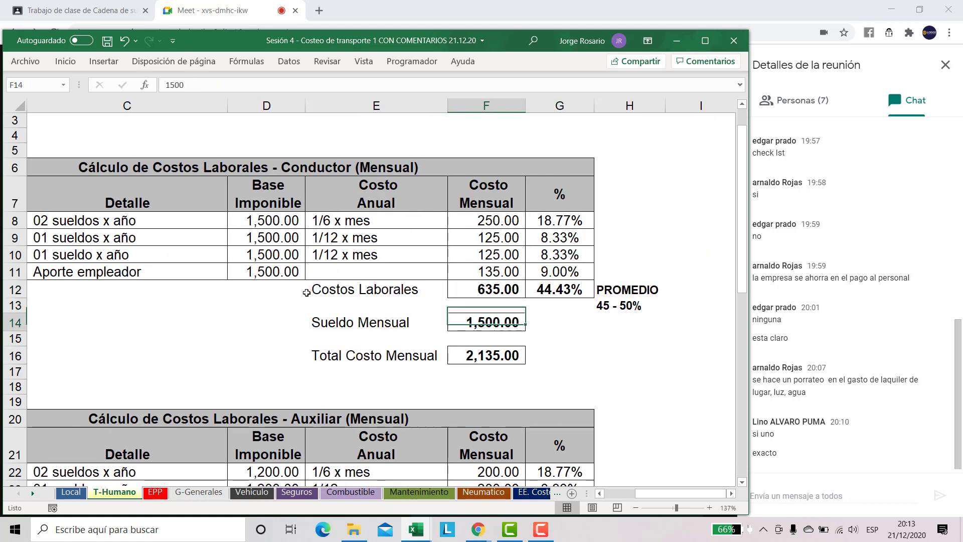
{"action": "key", "text": "F2"}
{"action": "key", "text": "Escape"}
{"action": "key", "text": "shift+Left"}
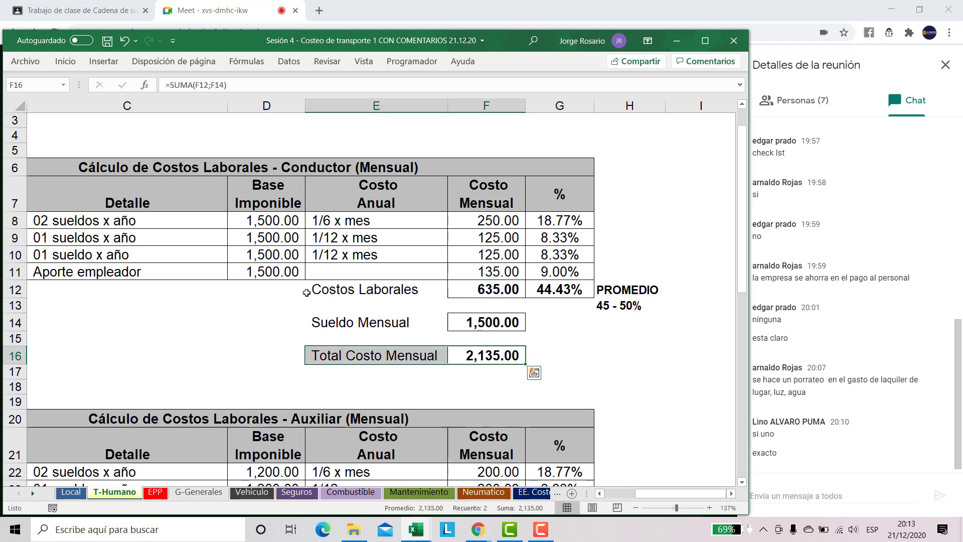
{"action": "key", "text": "Down"}
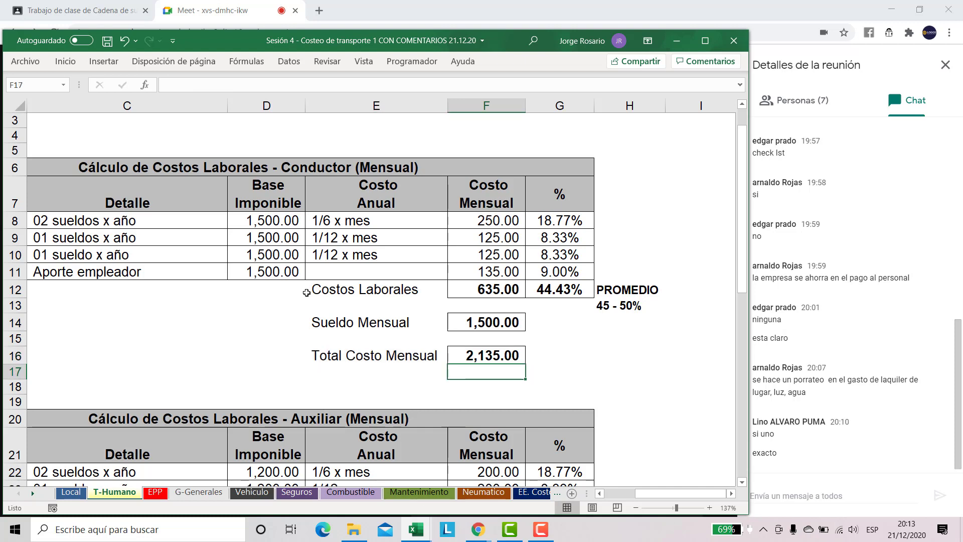
- Highlight the CTS row of the Conductor table, from its concept to its percentage
{"action": "key", "text": "Up"}
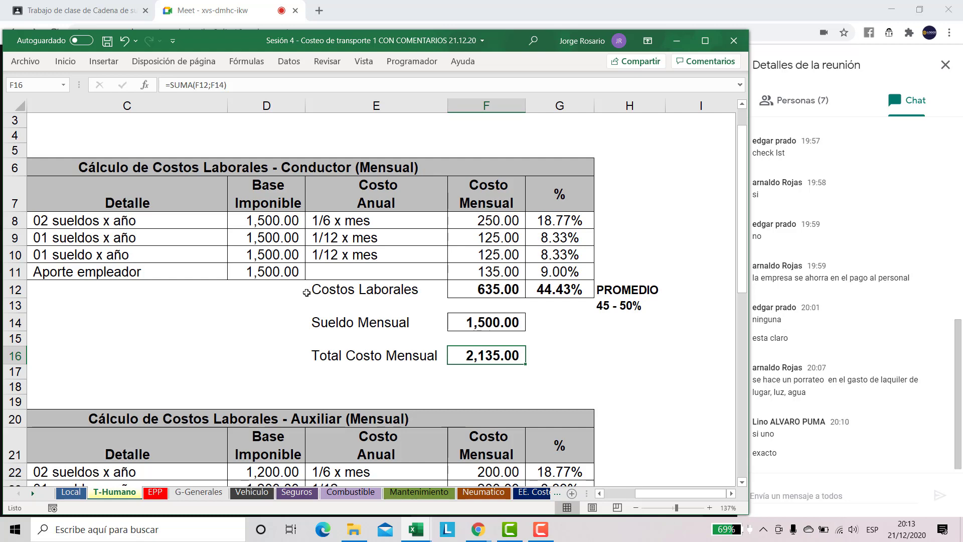
{"action": "key", "text": "Up"}
{"action": "key", "text": "Up"}
{"action": "key", "text": "Up"}
{"action": "key", "text": "Up"}
{"action": "key", "text": "Up"}
{"action": "key", "text": "Left"}
{"action": "key", "text": "Left"}
{"action": "key", "text": "Up"}
{"action": "key", "text": "Up"}
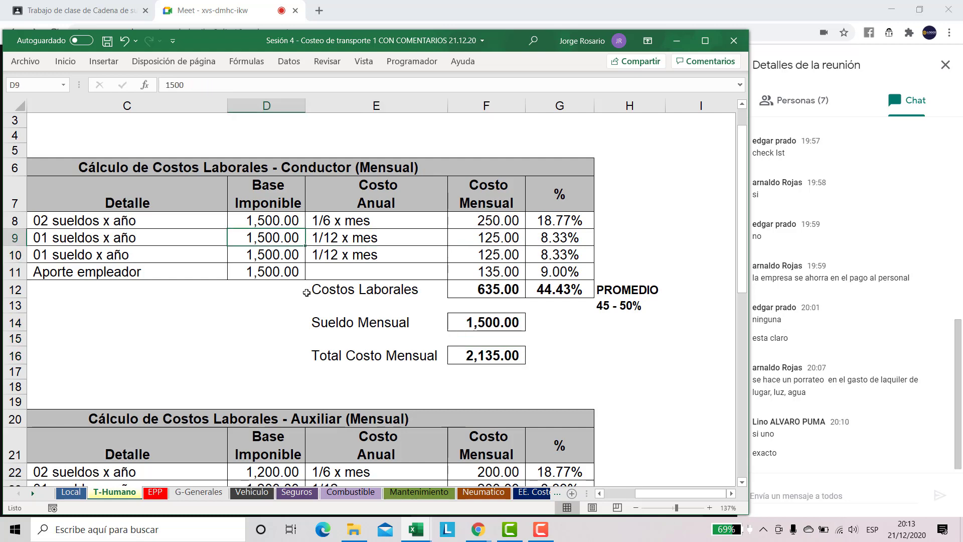
{"action": "key", "text": "Left"}
{"action": "key", "text": "Left"}
{"action": "key", "text": "shift+Right"}
{"action": "key", "text": "shift+Right"}
{"action": "key", "text": "shift+Right"}
{"action": "key", "text": "shift+Right"}
{"action": "key", "text": "shift+Right"}
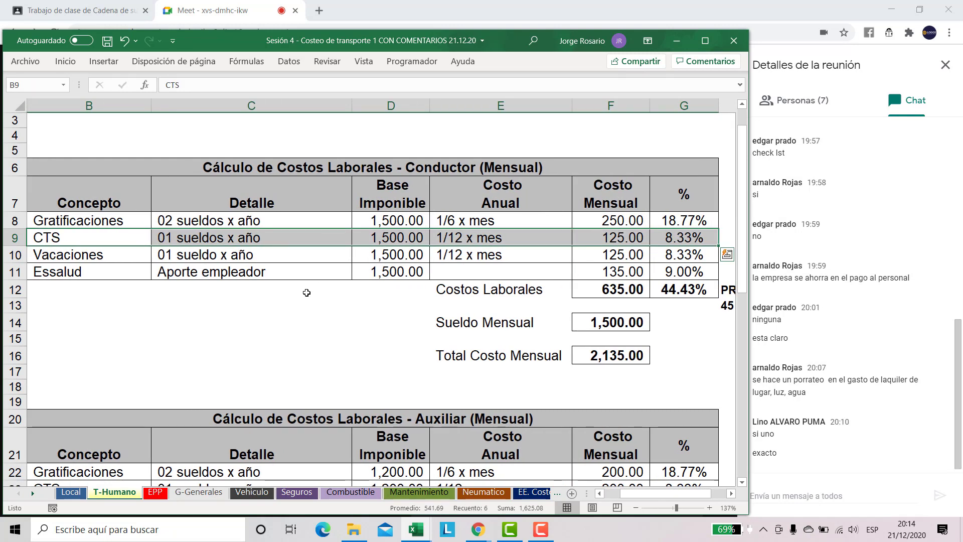
- Compare the Vacaciones row of the Conductor table with the CTS row by highlighting them in turn
{"action": "key", "text": "shift+Left"}
{"action": "key", "text": "shift+Left"}
{"action": "key", "text": "shift+Left"}
{"action": "key", "text": "shift+Left"}
{"action": "key", "text": "shift+Left"}
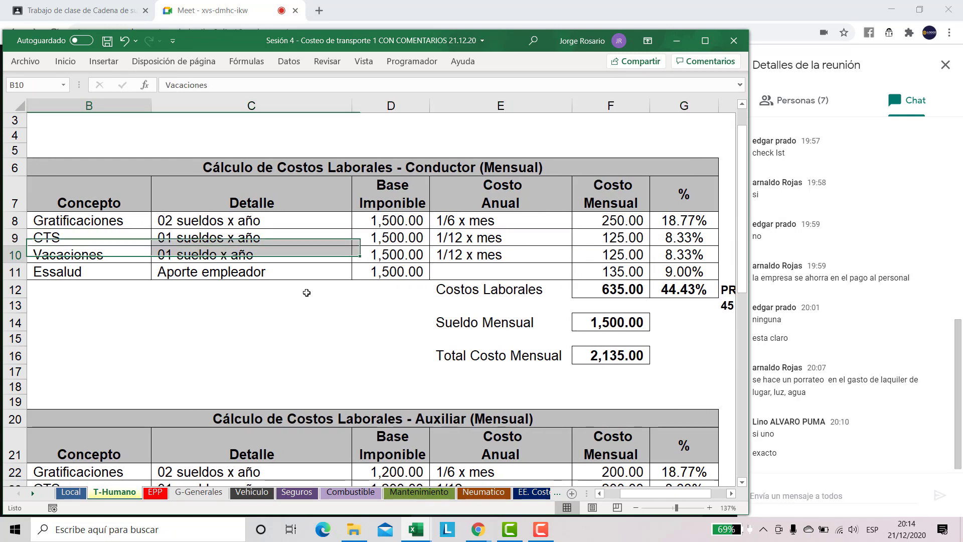
{"action": "key", "text": "shift+Right"}
{"action": "key", "text": "shift+Right"}
{"action": "key", "text": "shift+Right"}
{"action": "key", "text": "shift+Right"}
{"action": "key", "text": "shift+Right"}
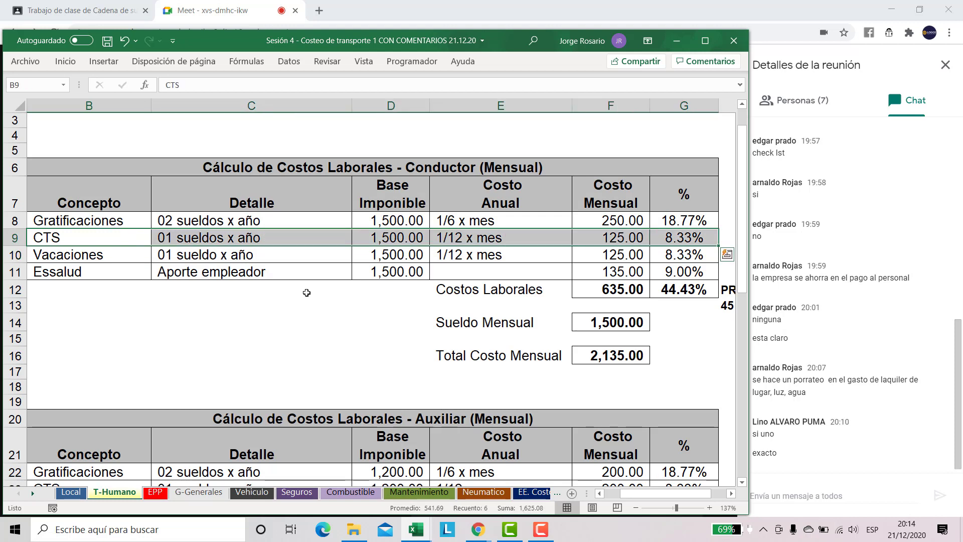
- Highlight the Conductor's Sueldo Mensual and Total Costo Mensual amounts together with their labels
{"action": "key", "text": "Right"}
{"action": "key", "text": "Right"}
{"action": "key", "text": "Right"}
{"action": "key", "text": "Right"}
{"action": "key", "text": "Down"}
{"action": "key", "text": "Down"}
{"action": "key", "text": "Down"}
{"action": "key", "text": "Down"}
{"action": "key", "text": "Down"}
{"action": "key", "text": "shift+Left"}
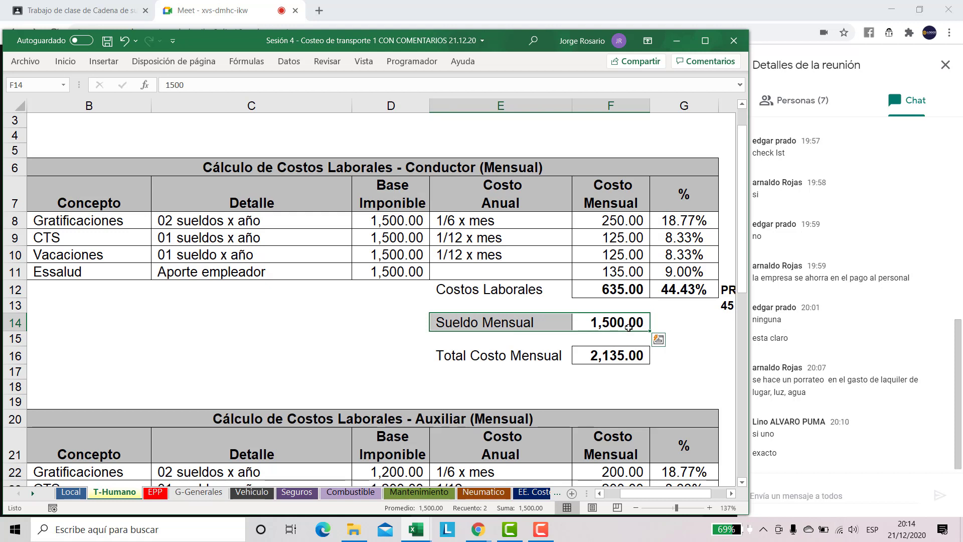
{"action": "left_click_drag", "start_coordinate": [628, 358], "coordinate": [507, 359]}
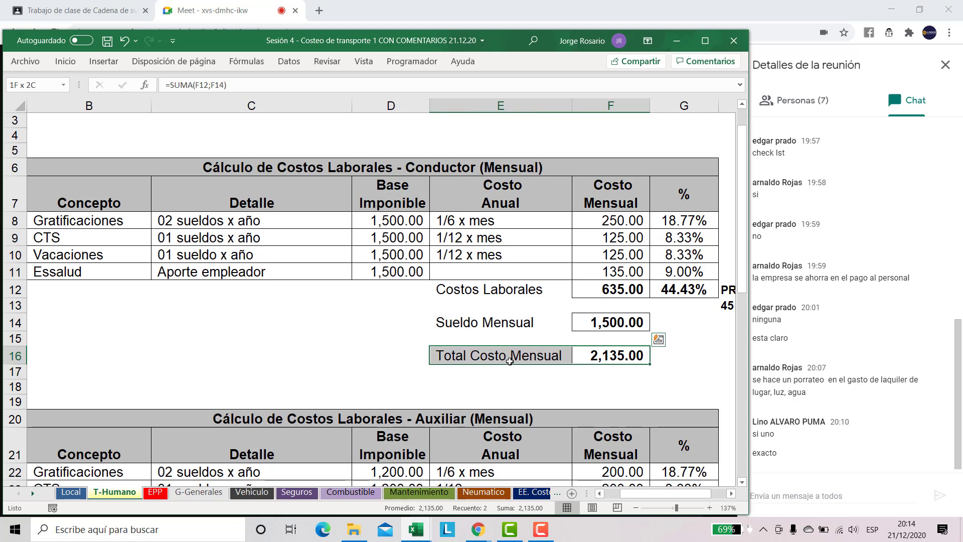
- Correct the Costo Mensual formula of CTS in the Auxiliar table to =D23/12
{"action": "scroll", "coordinate": [546, 379], "scroll_direction": "down", "scroll_amount": 3}
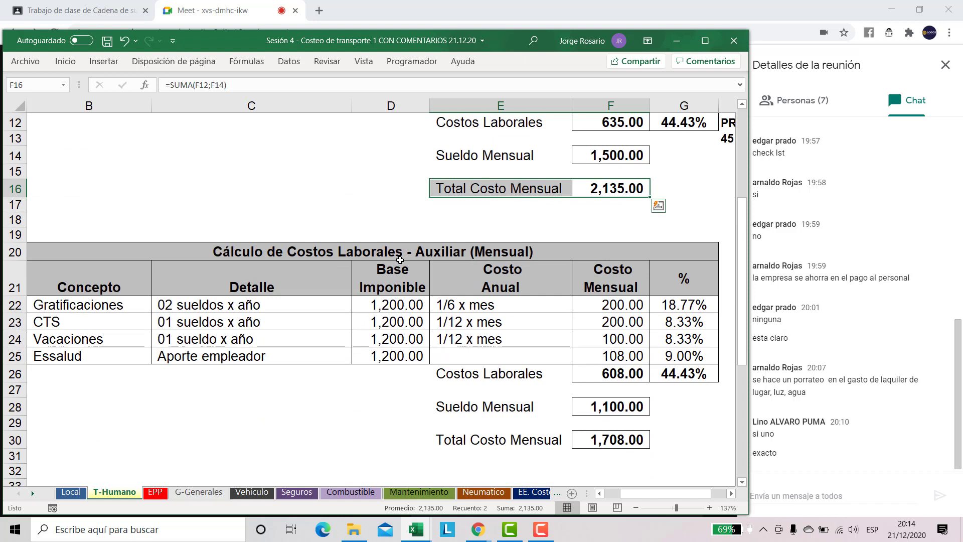
{"action": "double_click", "coordinate": [605, 322]}
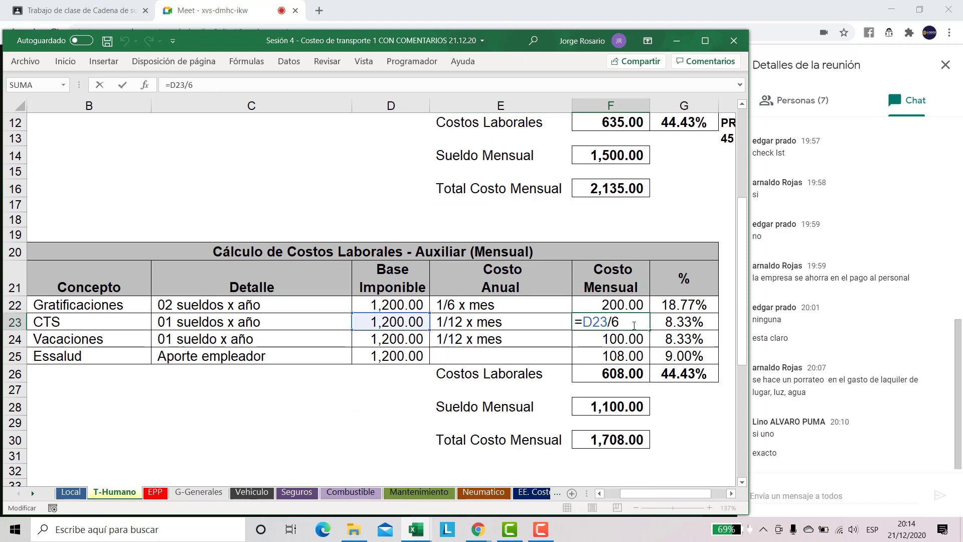
{"action": "key", "text": "shift+Left"}
{"action": "type", "text": "12"}
{"action": "key", "text": "Return"}
- Highlight the Base Imponible values of the Auxiliar table, from Gratificaciones to Essalud
{"action": "key", "text": "Up"}
{"action": "key", "text": "Left"}
{"action": "key", "text": "Left"}
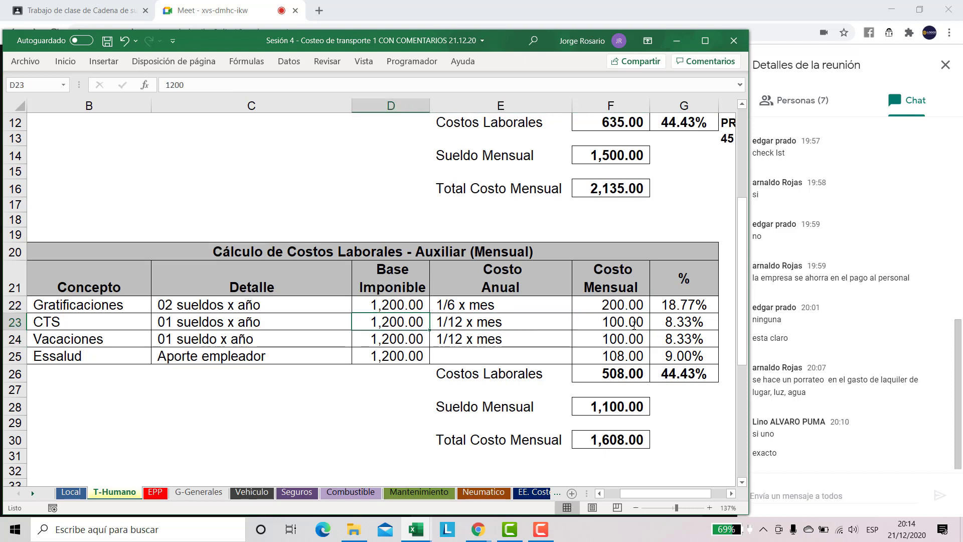
{"action": "key", "text": "Up"}
{"action": "key", "text": "shift+Down"}
{"action": "key", "text": "shift+Down"}
{"action": "key", "text": "shift+Down"}
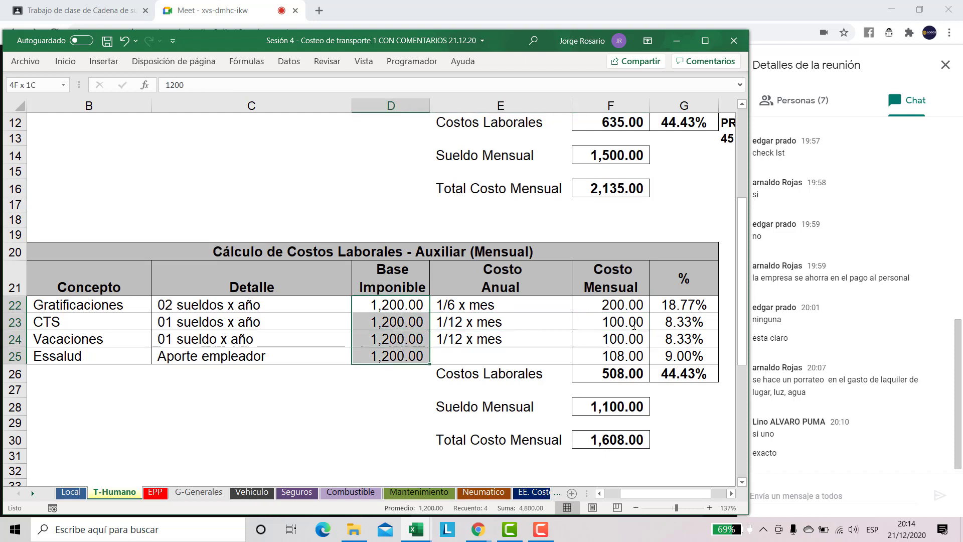
- Set the Auxiliar's Sueldo Mensual in F28 to 1200
{"action": "key", "text": "Right"}
{"action": "key", "text": "Right"}
{"action": "key", "text": "Down"}
{"action": "key", "text": "Down"}
{"action": "key", "text": "Down"}
{"action": "key", "text": "Down"}
{"action": "key", "text": "Down"}
{"action": "key", "text": "Down"}
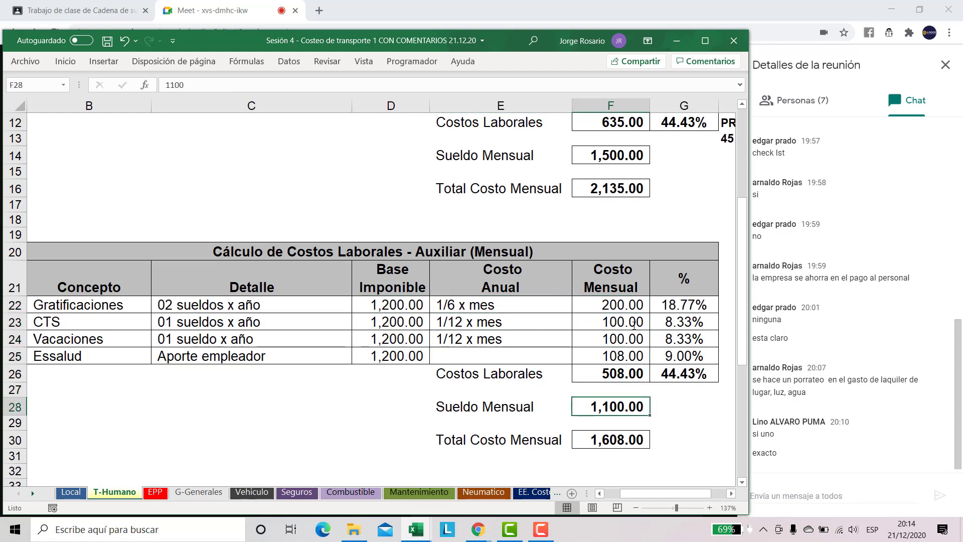
{"action": "type", "text": "1200"}
{"action": "key", "text": "Return"}
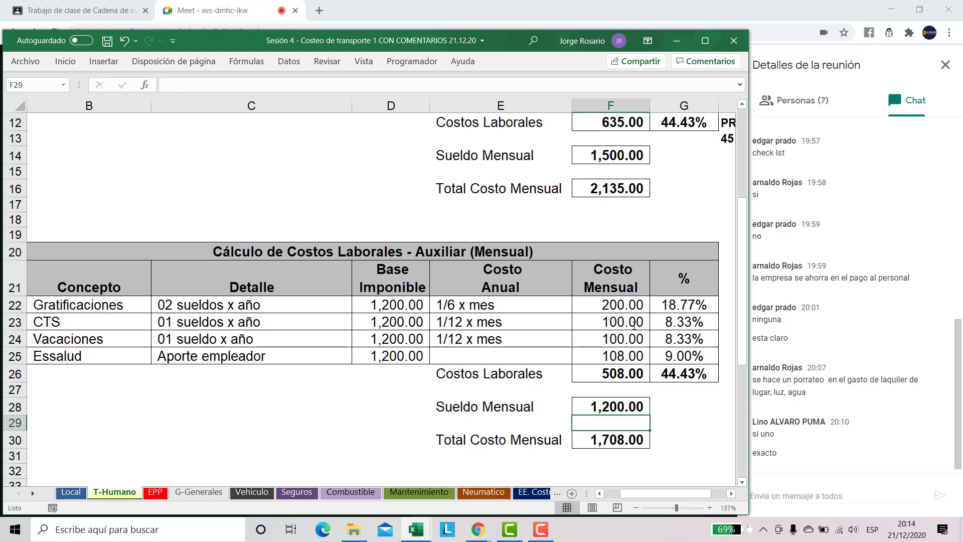
- Highlight the Auxiliar's Total Costo Mensual with its label and check its formula
{"action": "key", "text": "Down"}
{"action": "key", "text": "shift+Left"}
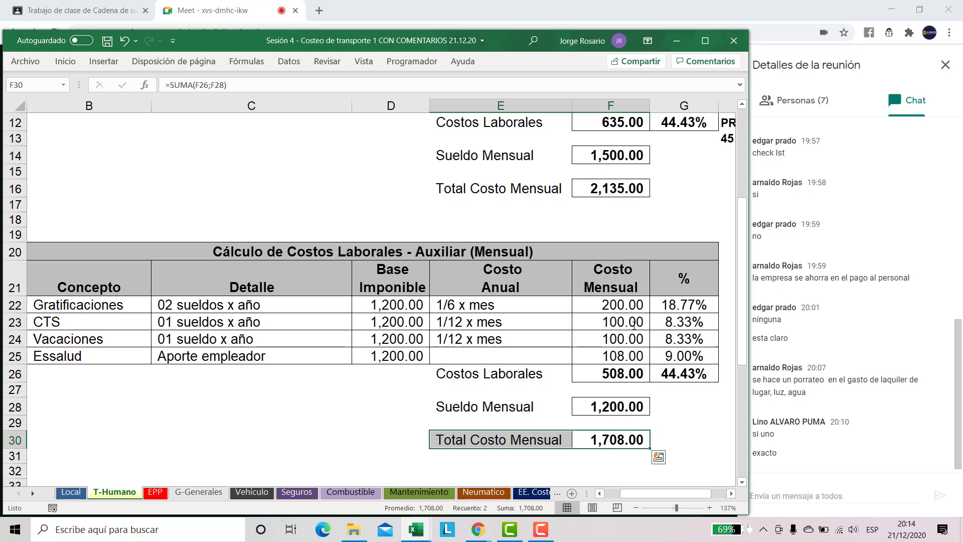
{"action": "key", "text": "Right"}
{"action": "key", "text": "Right"}
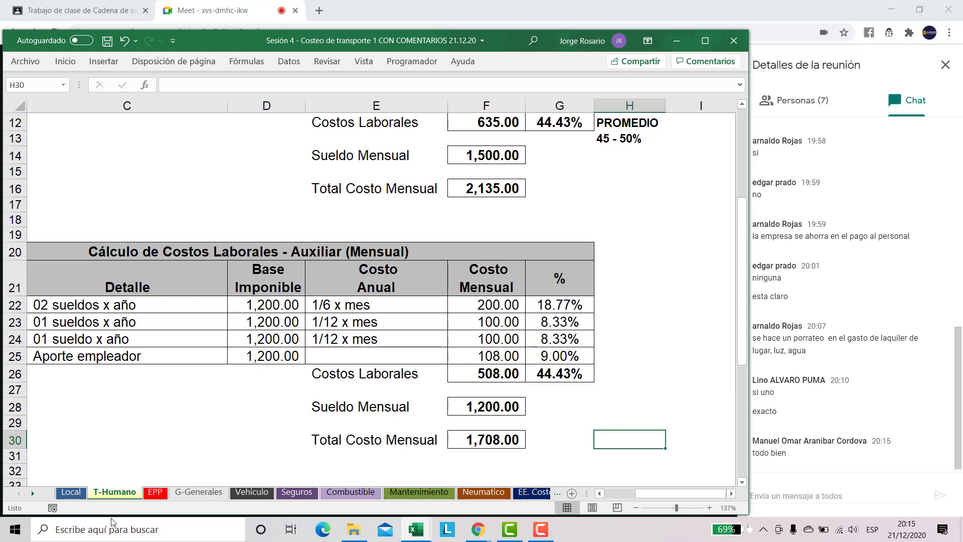
- On the EPP sheet, extend the table title to "EPP = Equipos de Protección Personal"
{"action": "left_click", "coordinate": [154, 493]}
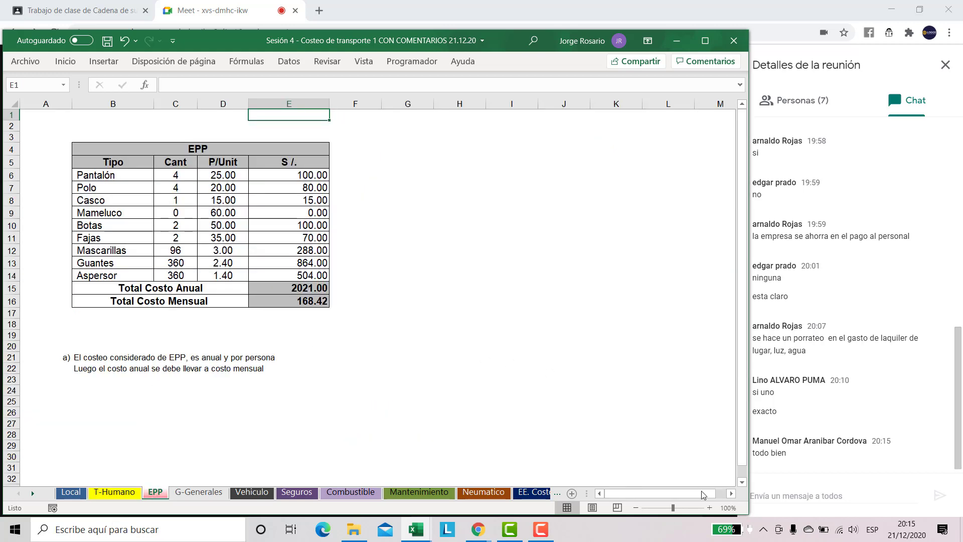
{"action": "left_click", "coordinate": [679, 508]}
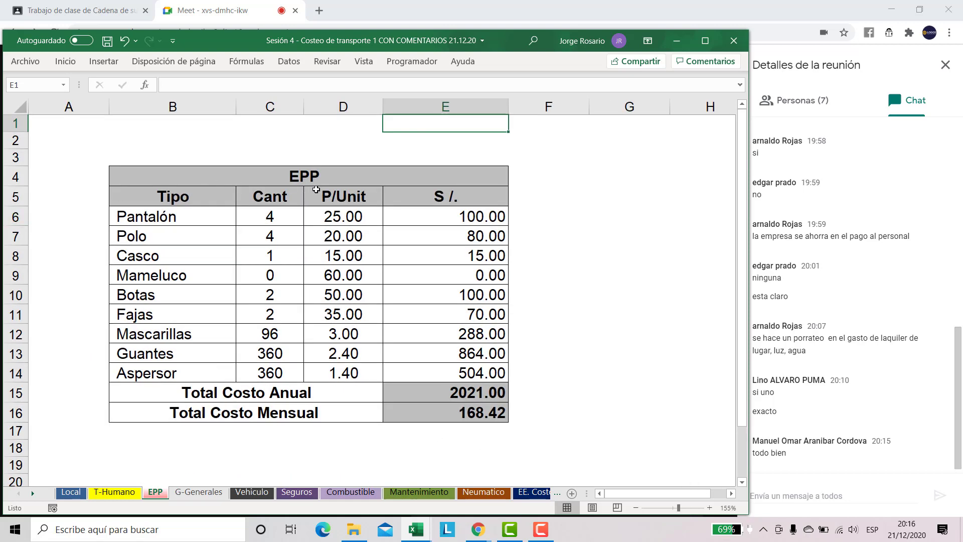
{"action": "left_click", "coordinate": [338, 183]}
{"action": "double_click", "coordinate": [339, 183]}
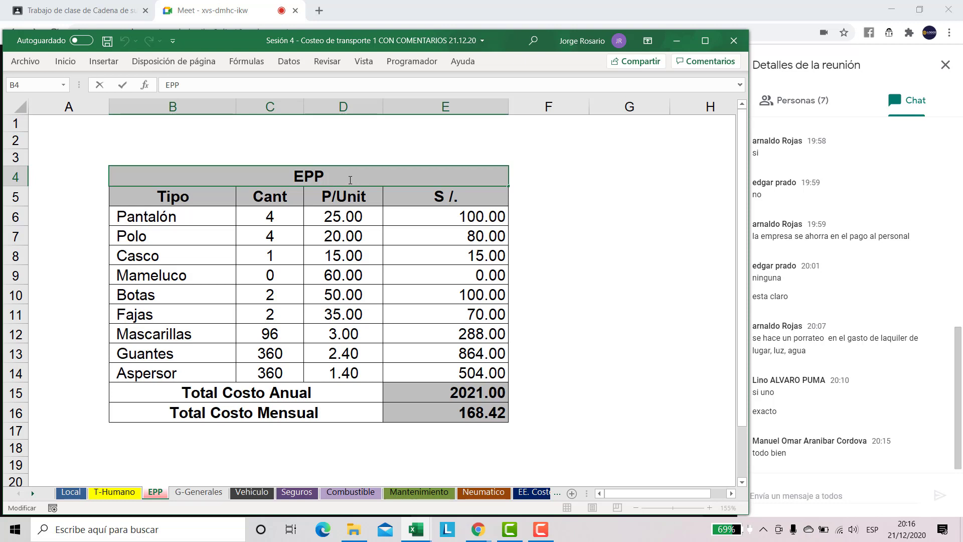
{"action": "type", "text": "= Equipos de Protección Personal"}
{"action": "key", "text": "Return"}
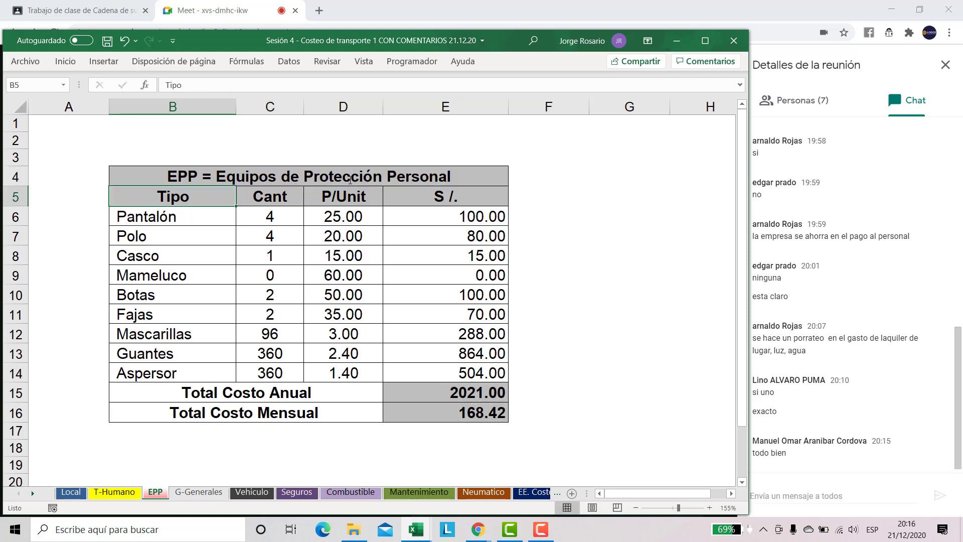
- Highlight the Tipo items of the EPP table from Pantalón to Fajas
{"action": "key", "text": "Left"}
{"action": "key", "text": "Right"}
{"action": "key", "text": "Down"}
{"action": "key", "text": "shift+Down"}
{"action": "key", "text": "shift+Down"}
{"action": "key", "text": "shift+Down"}
{"action": "key", "text": "shift+Down"}
{"action": "key", "text": "shift+Down"}
{"action": "key", "text": "shift+Down"}
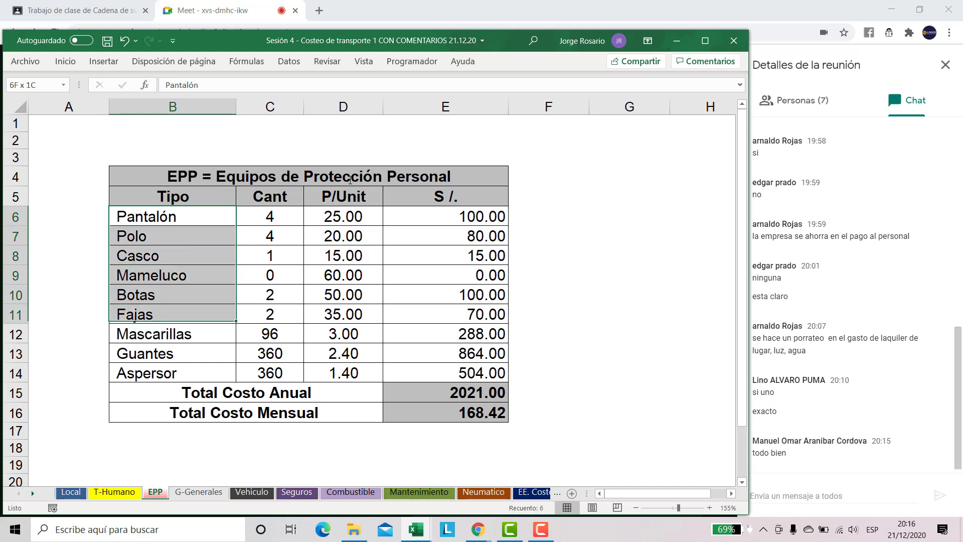
- Enter the heading "UNIFORMES Y EPPs" in B3, above the EPP table title
{"action": "key", "text": "Up"}
{"action": "key", "text": "Up"}
{"action": "key", "text": "Up"}
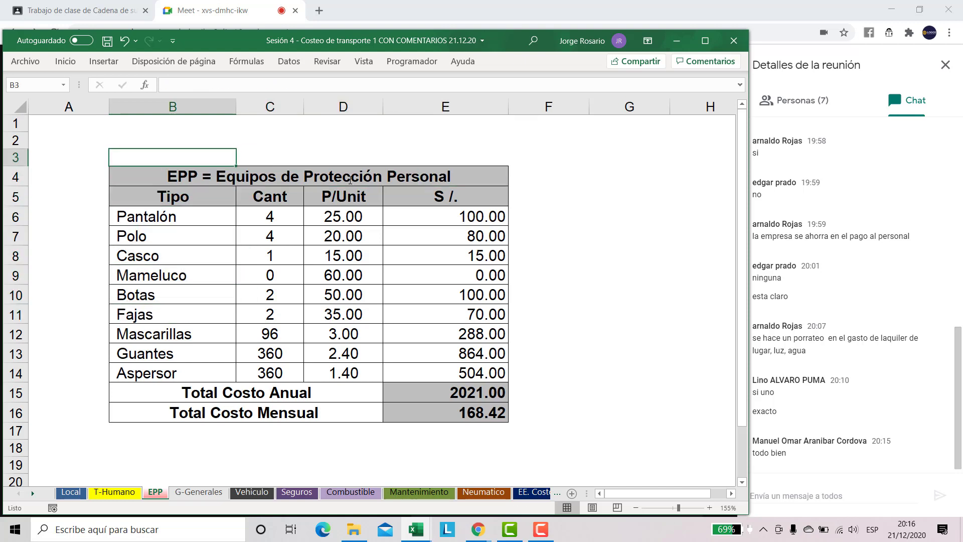
{"action": "key", "text": "Caps_Lock"}
{"action": "type", "text": "UNIFORMES Y EPP"}
{"action": "key", "text": "Caps_Lock"}
{"action": "type", "text": "s"}
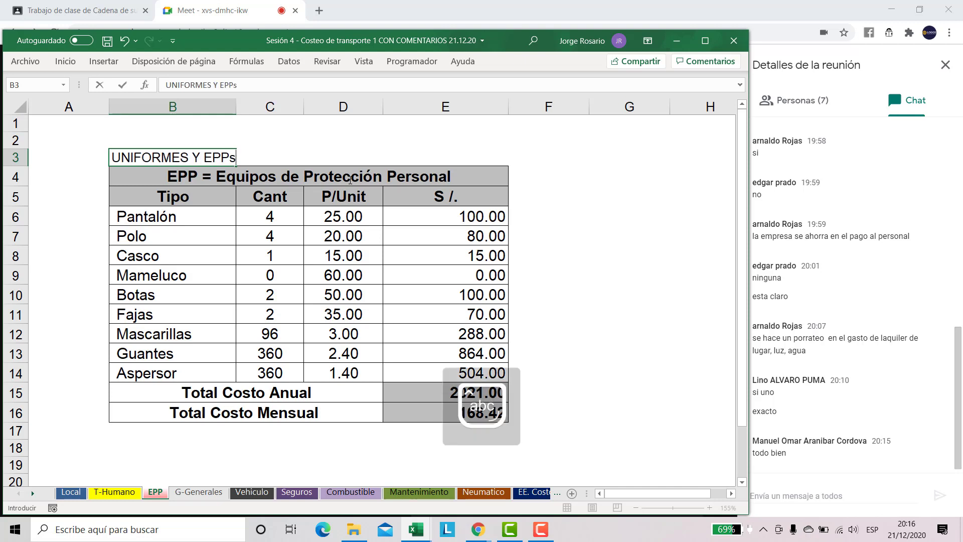
{"action": "key", "text": "Return"}
- Highlight the Tipo items of the EPP table from Pantalón to Guantes
{"action": "key", "text": "Down"}
{"action": "key", "text": "Down"}
{"action": "key", "text": "shift+Down"}
{"action": "key", "text": "shift+Down"}
{"action": "key", "text": "shift+Down"}
{"action": "key", "text": "shift+Down"}
{"action": "key", "text": "shift+Down"}
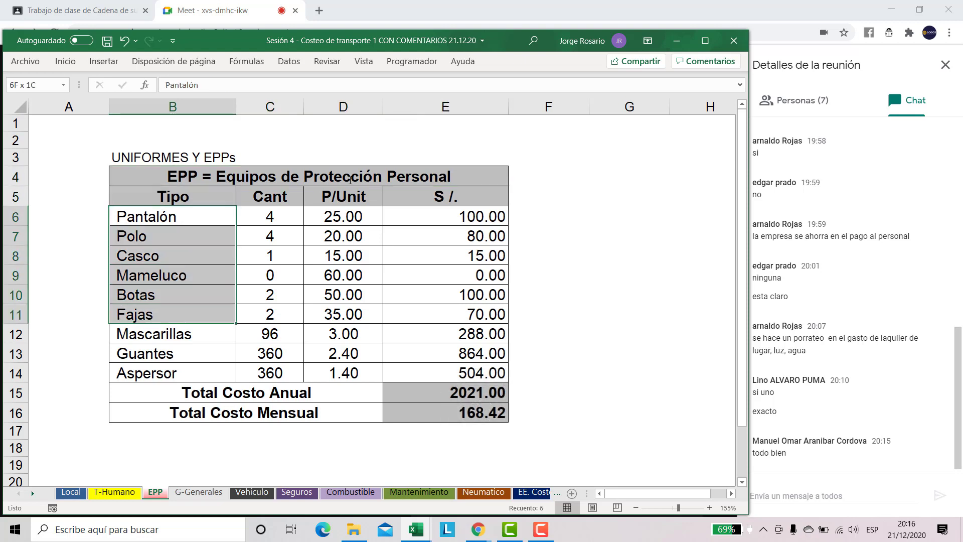
{"action": "key", "text": "shift+Down"}
{"action": "key", "text": "shift+Down"}
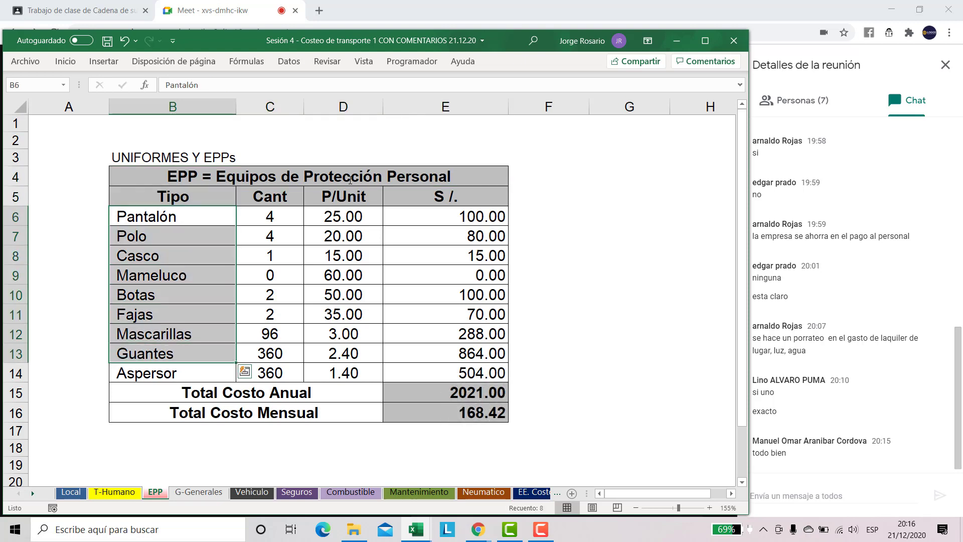
- Examine the first quantities in the EPP table and the Pantalón's quantity and unit price
{"action": "key", "text": "Down"}
{"action": "key", "text": "Right"}
{"action": "key", "text": "Down"}
{"action": "key", "text": "Down"}
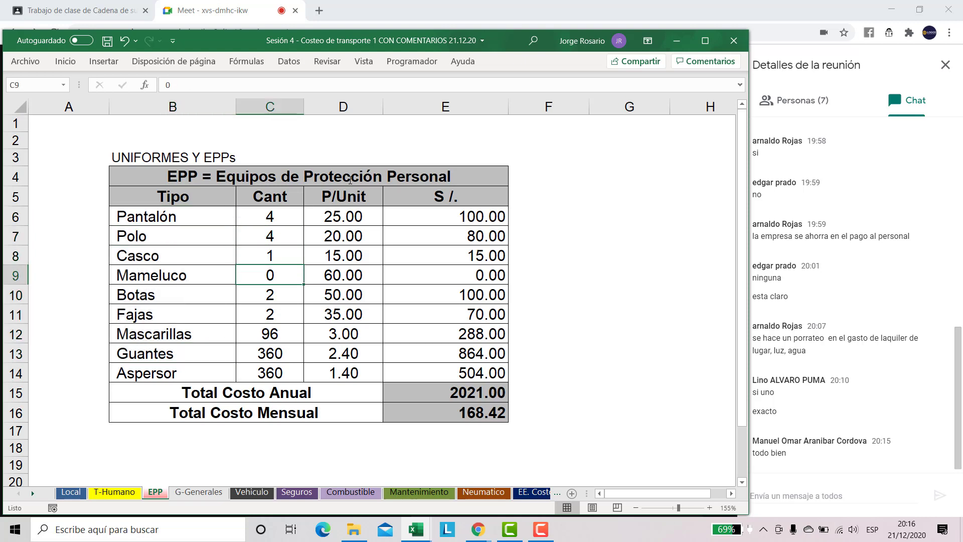
{"action": "key", "text": "Up"}
{"action": "key", "text": "Up"}
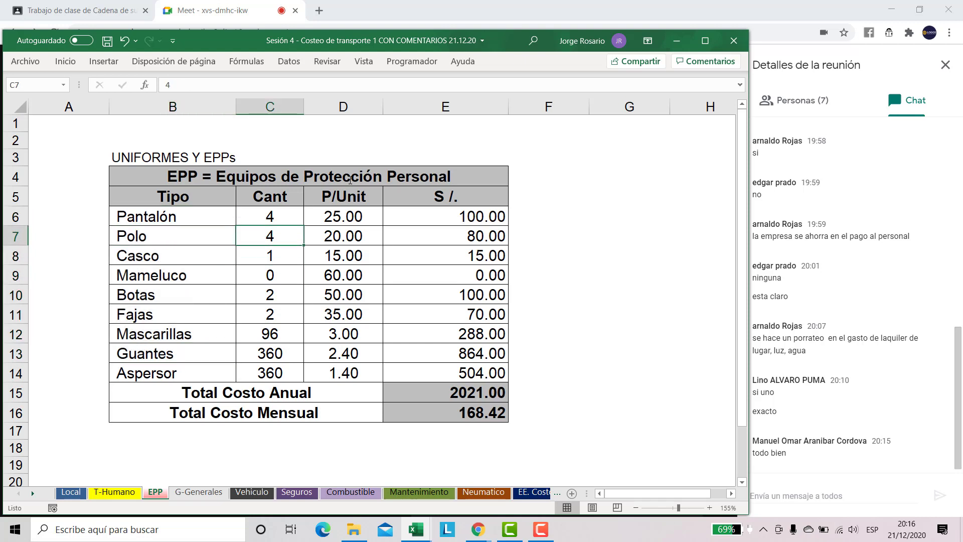
{"action": "key", "text": "Up"}
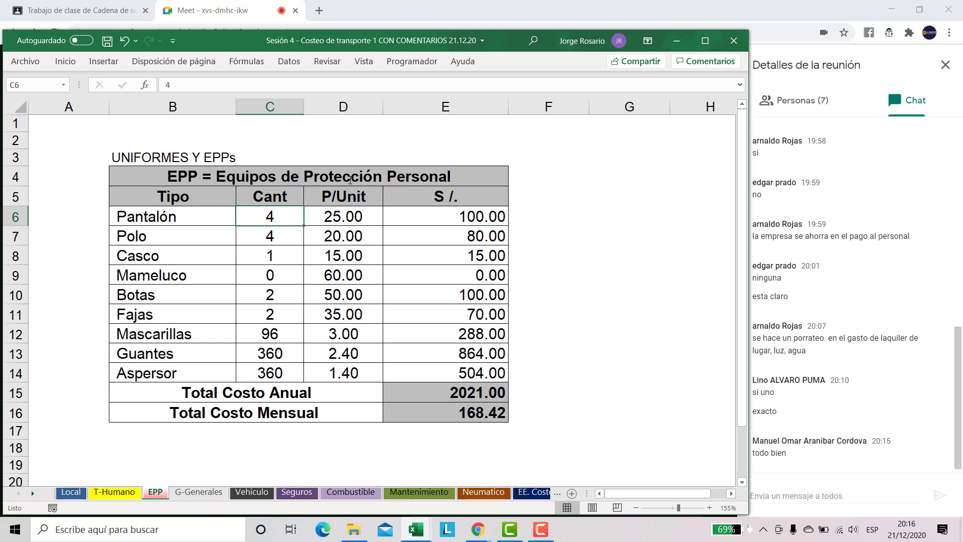
{"action": "key", "text": "shift+Left"}
{"action": "key", "text": "shift+Right"}
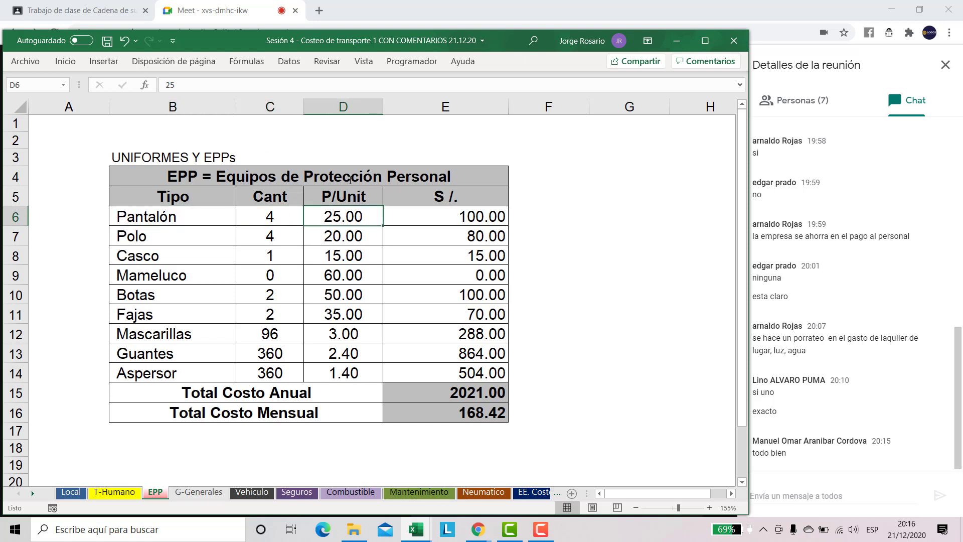
{"action": "key", "text": "shift+Left"}
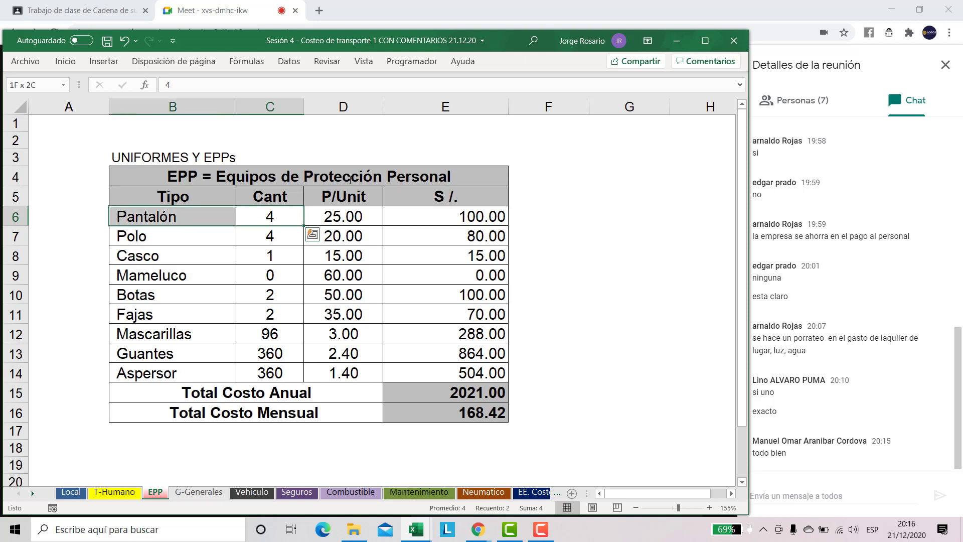
{"action": "key", "text": "shift+Right"}
{"action": "key", "text": "Right"}
{"action": "key", "text": "F2"}
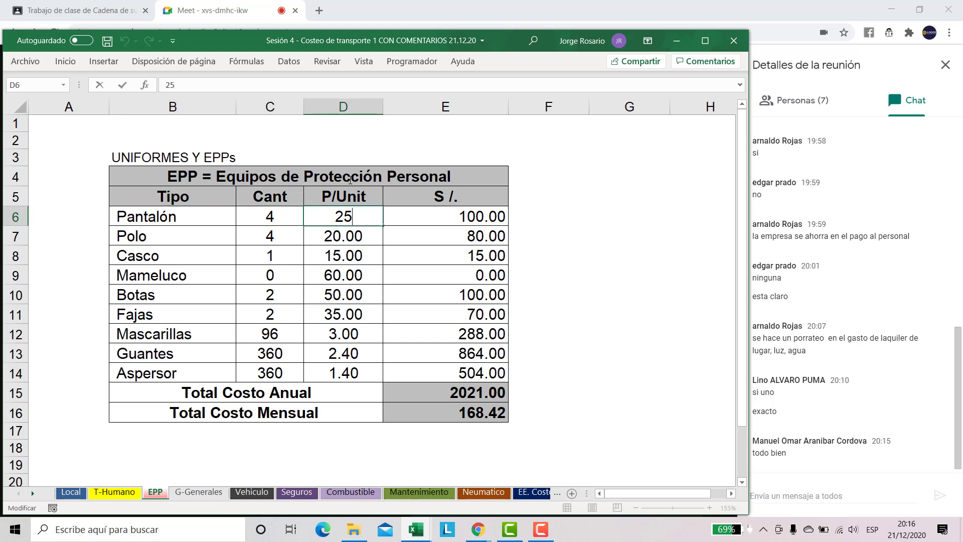
{"action": "key", "text": "Return"}
- Examine the remaining quantities in the Cant column of the EPP table, from Polo down to Aspersor
{"action": "key", "text": "Left"}
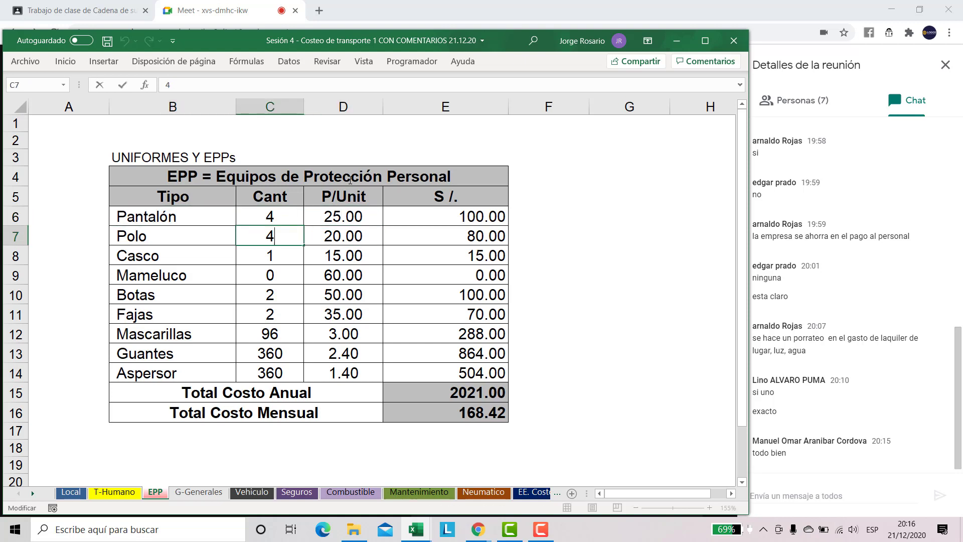
{"action": "key", "text": "Down"}
{"action": "key", "text": "Down"}
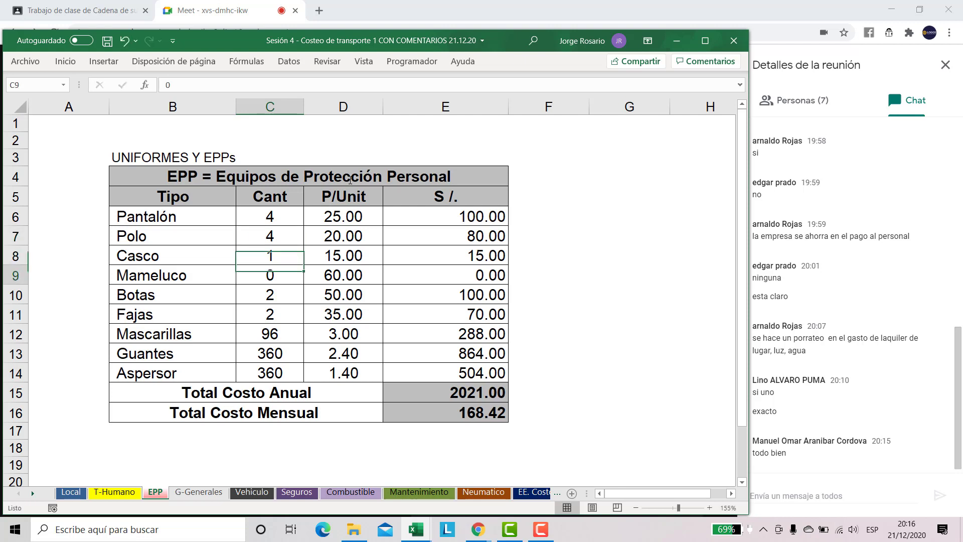
{"action": "key", "text": "Down"}
{"action": "key", "text": "Down"}
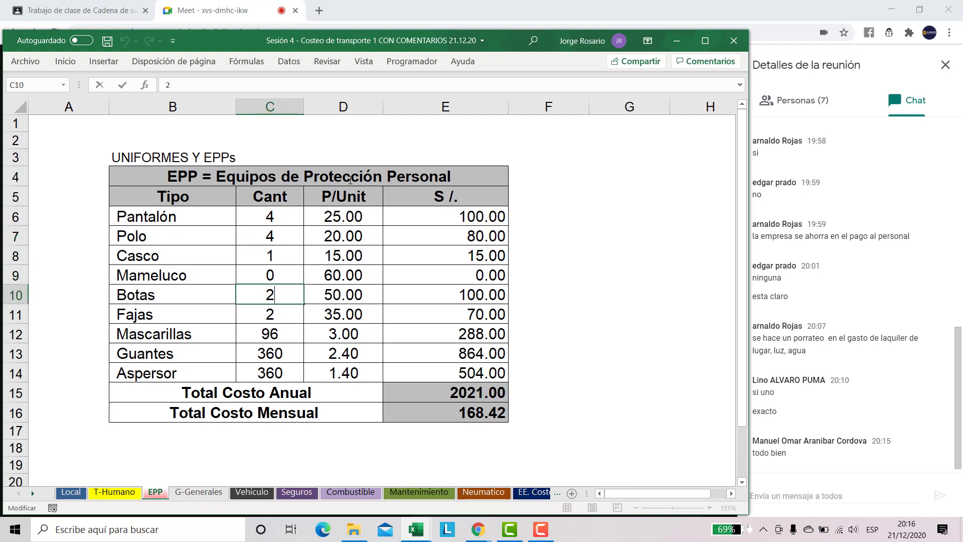
{"action": "key", "text": "Down"}
{"action": "key", "text": "F2"}
{"action": "key", "text": "Escape"}
{"action": "key", "text": "Down"}
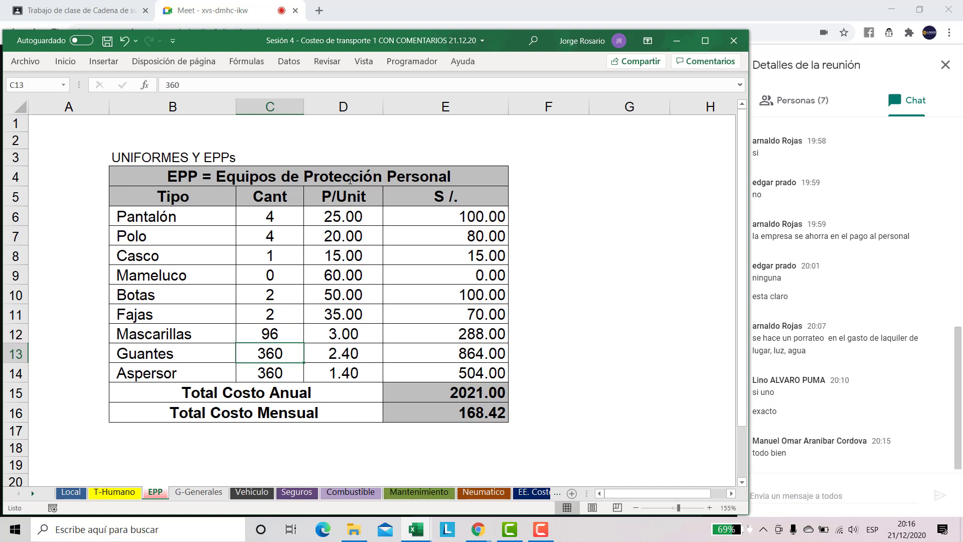
{"action": "key", "text": "F2"}
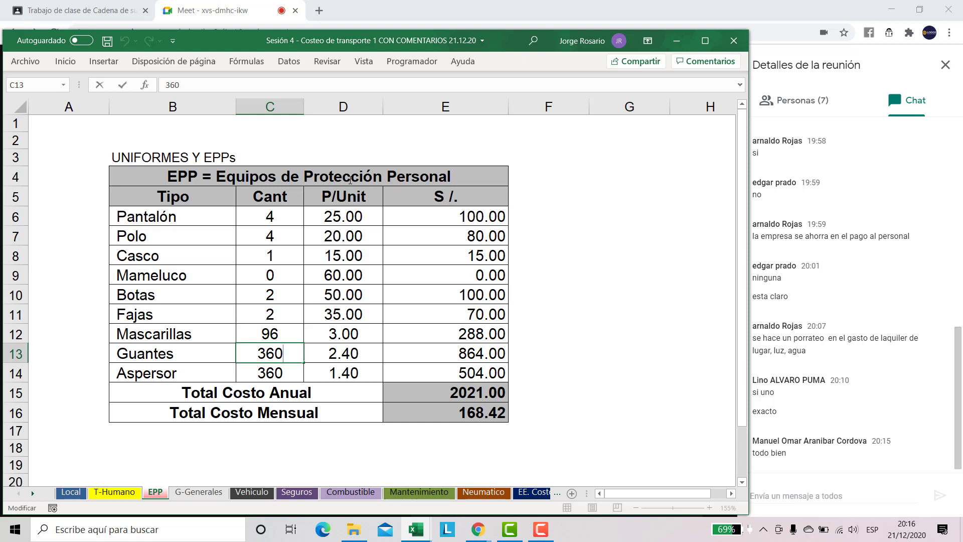
{"action": "key", "text": "Down"}
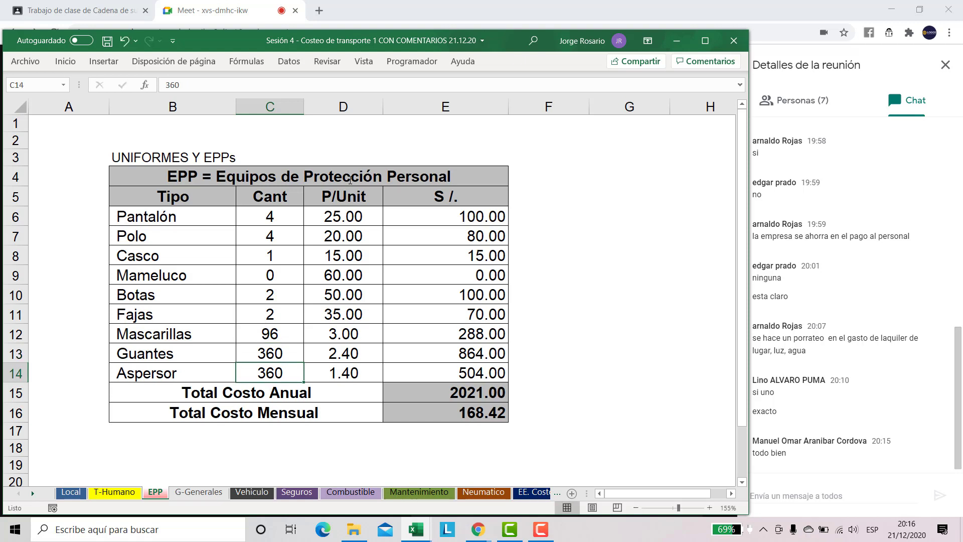
{"action": "key", "text": "F2"}
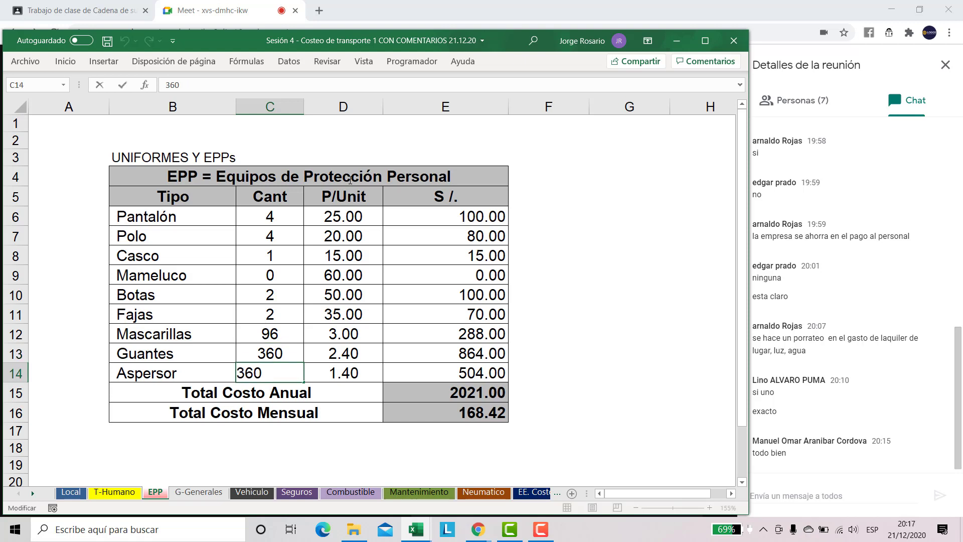
{"action": "key", "text": "Escape"}
- Inspect the S/. amounts of the EPP table one by one, from Pantalón to Fajas
{"action": "key", "text": "Right"}
{"action": "key", "text": "Up"}
{"action": "key", "text": "Up"}
{"action": "key", "text": "Up"}
{"action": "key", "text": "Up"}
{"action": "key", "text": "Up"}
{"action": "key", "text": "Up"}
{"action": "key", "text": "Up"}
{"action": "key", "text": "Right"}
{"action": "key", "text": "Up"}
{"action": "key", "text": "F2"}
{"action": "key", "text": "Escape"}
{"action": "key", "text": "Down"}
{"action": "key", "text": "F2"}
{"action": "key", "text": "Escape"}
{"action": "key", "text": "Down"}
{"action": "key", "text": "F2"}
{"action": "key", "text": "Escape"}
{"action": "key", "text": "Down"}
{"action": "key", "text": "F2"}
{"action": "key", "text": "Escape"}
{"action": "key", "text": "Down"}
{"action": "key", "text": "F2"}
{"action": "key", "text": "Escape"}
{"action": "key", "text": "Down"}
{"action": "key", "text": "F2"}
{"action": "key", "text": "Escape"}
- Highlight the Total Costo Anual row of the EPP table together with its amount
{"action": "key", "text": "Down"}
{"action": "key", "text": "Down"}
{"action": "key", "text": "Down"}
{"action": "key", "text": "Down"}
{"action": "key", "text": "Down"}
{"action": "key", "text": "Up"}
{"action": "key", "text": "Left"}
{"action": "key", "text": "Right"}
{"action": "key", "text": "Right"}
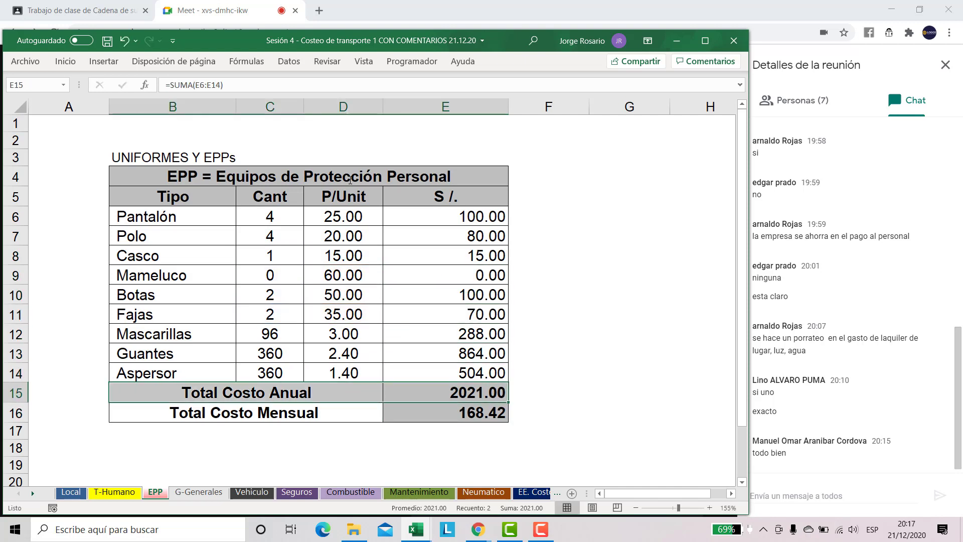
{"action": "key", "text": "Left"}
{"action": "key", "text": "shift+Right"}
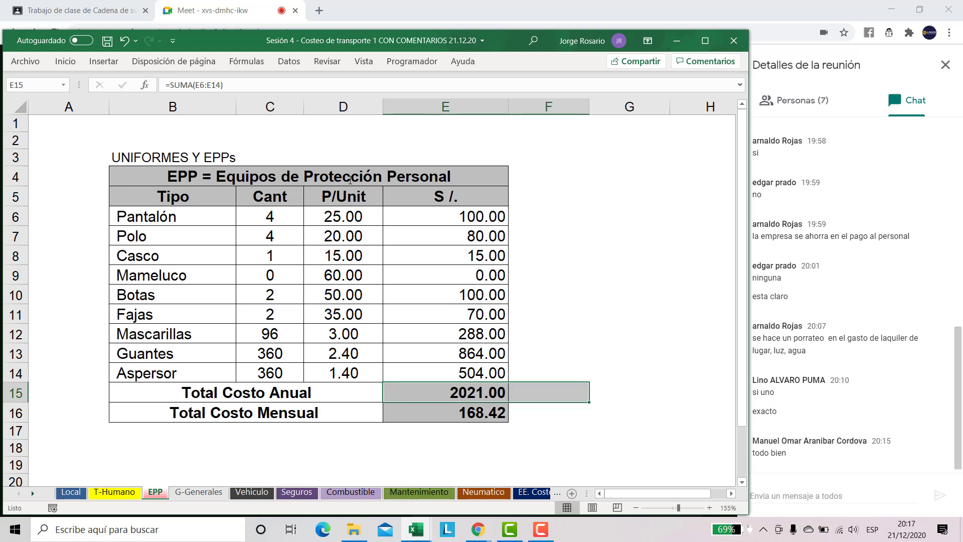
- Inspect the formula behind the Total Costo Mensual amount in E16
{"action": "key", "text": "Down"}
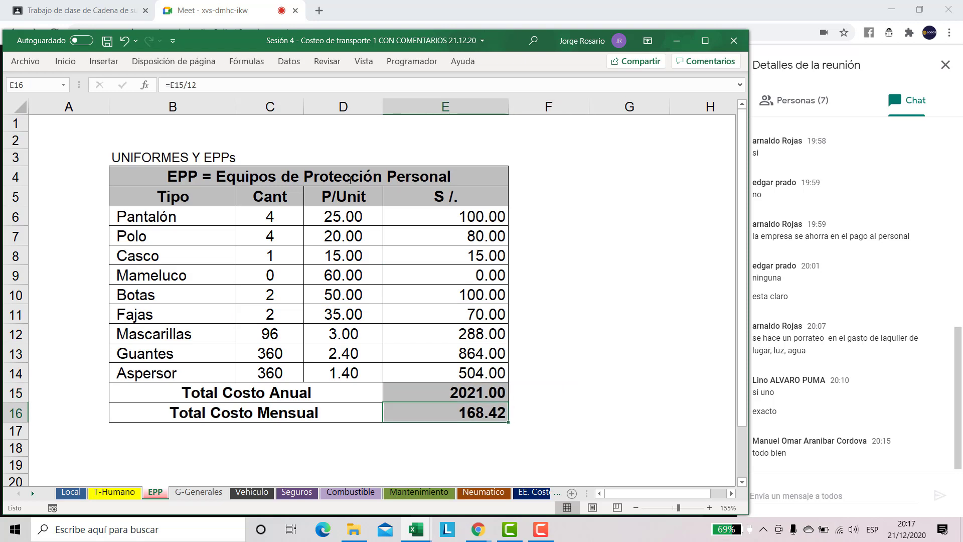
{"action": "key", "text": "F2"}
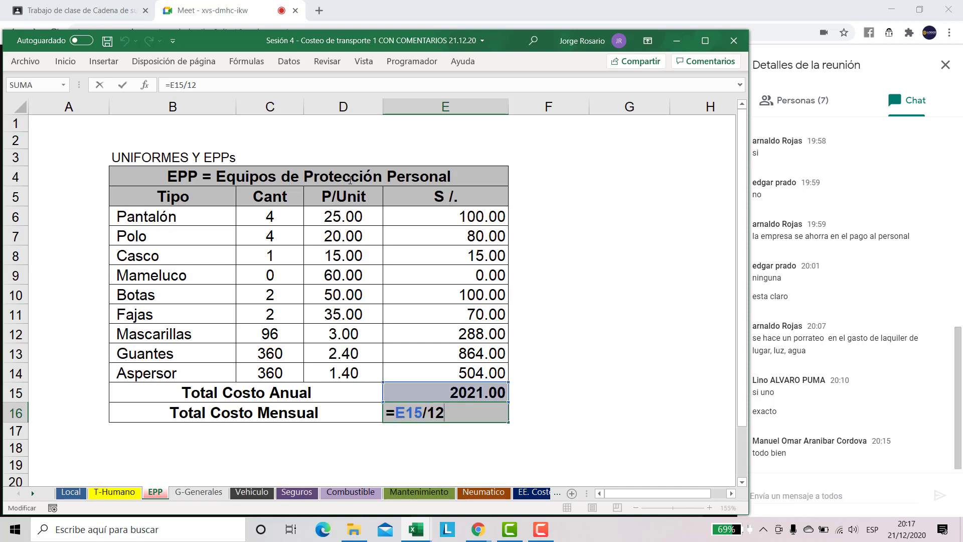
{"action": "key", "text": "shift+Return"}
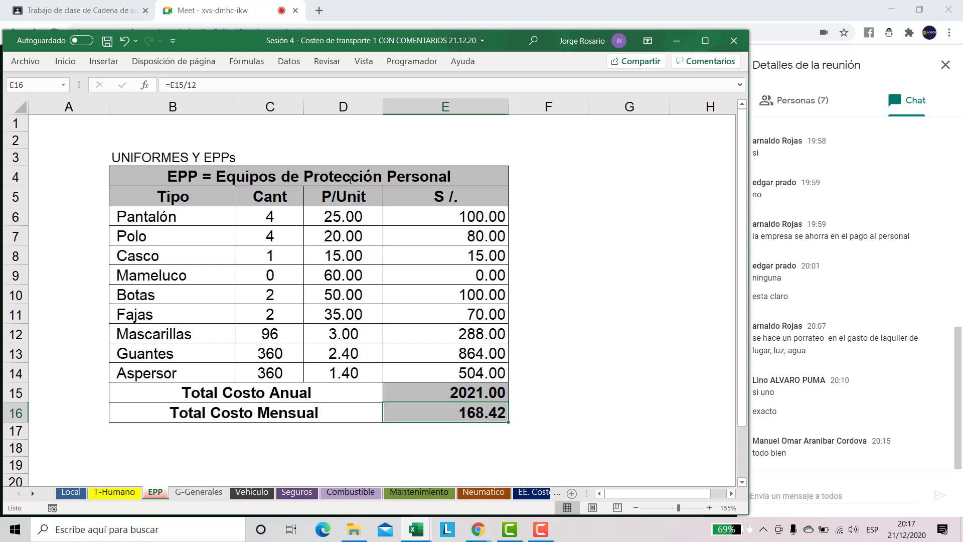
{"action": "key", "text": "Left"}
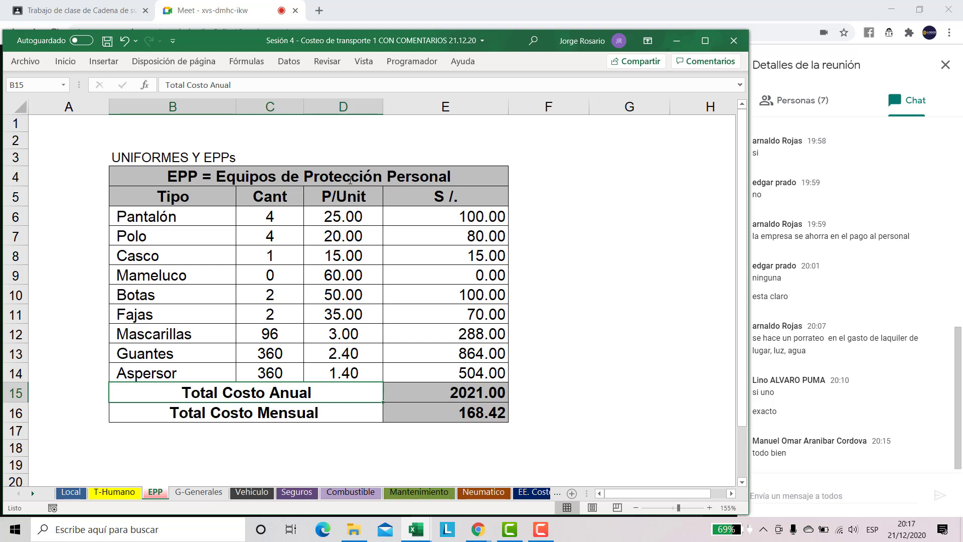
- Try dividing the annual EPP cost by 6 in the Total Costo Mensual formula in E16, and undo that change
{"action": "left_click_drag", "start_coordinate": [270, 216], "coordinate": [170, 370]}
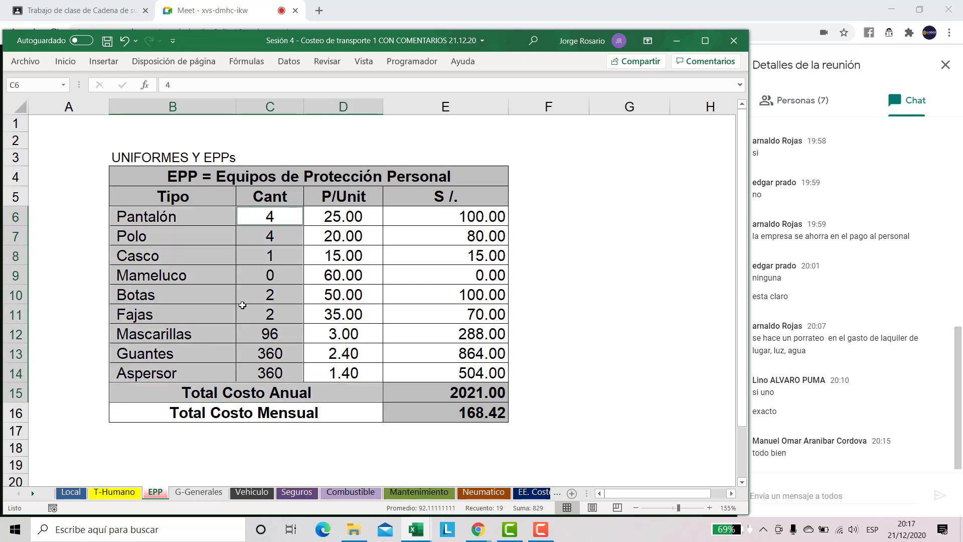
{"action": "double_click", "coordinate": [469, 415]}
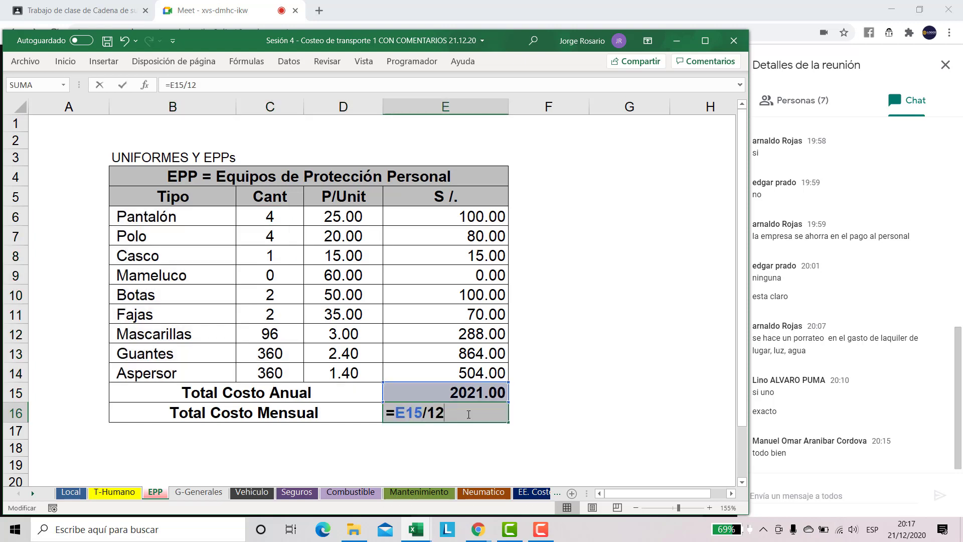
{"action": "key", "text": "BackSpace"}
{"action": "key", "text": "BackSpace"}
{"action": "key", "text": "BackSpace"}
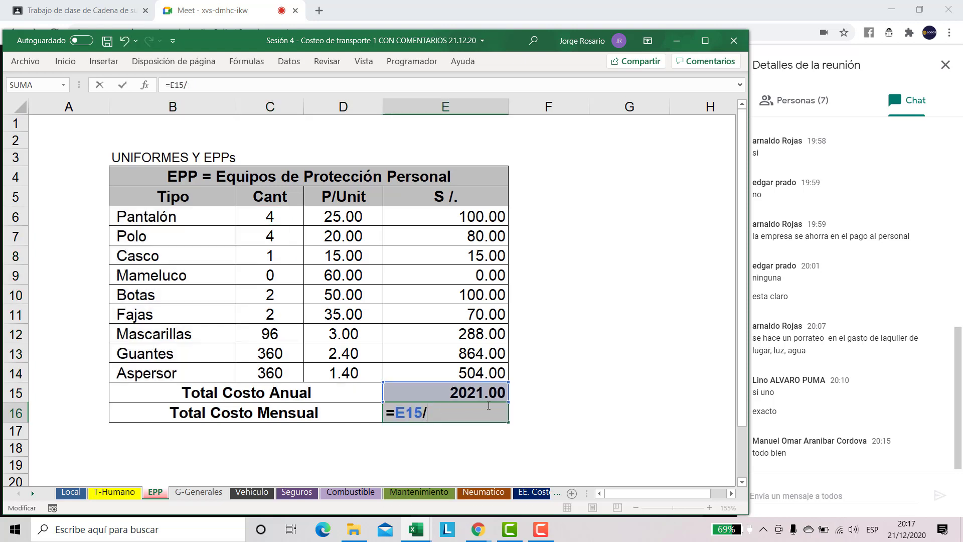
{"action": "type", "text": "/6"}
{"action": "key", "text": "Return"}
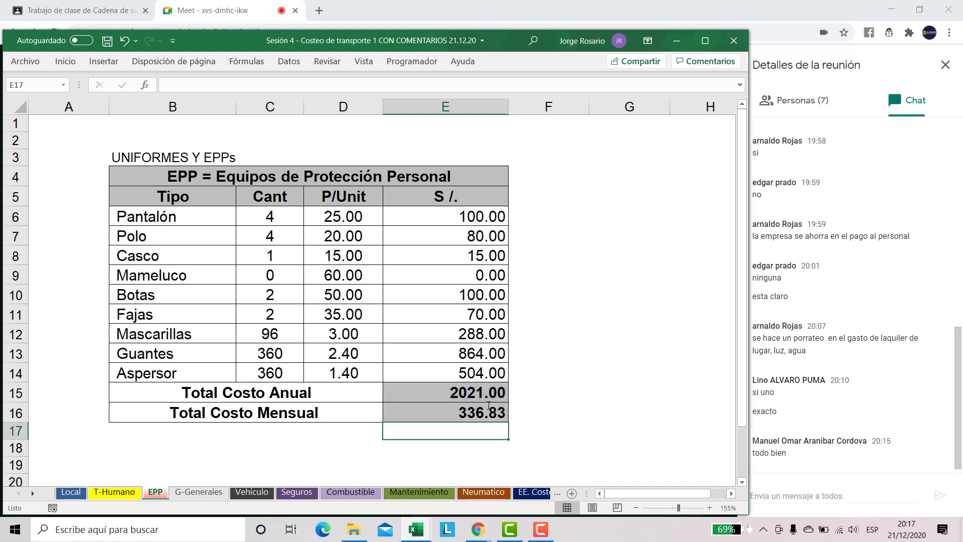
{"action": "key", "text": "ctrl+z"}
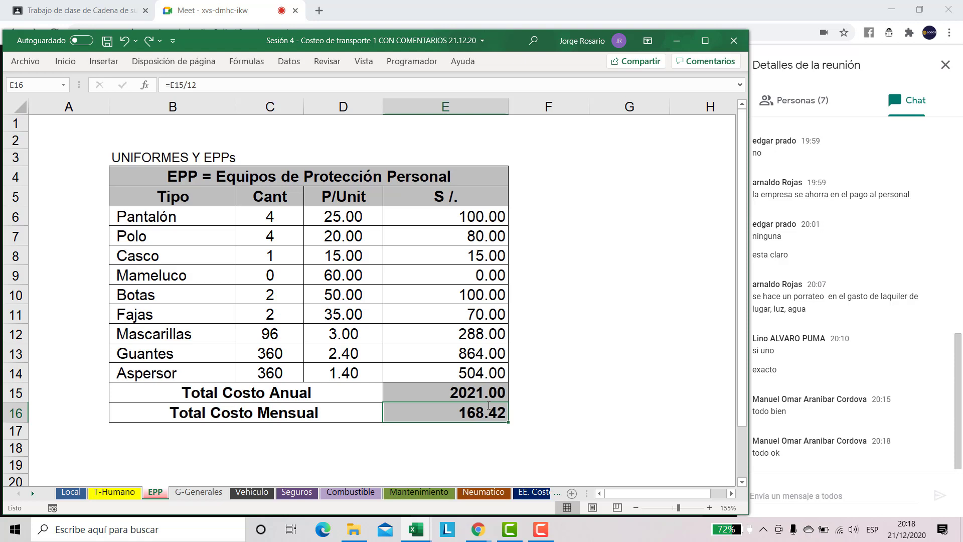
- Open the G-Generales sheet at 160% zoom and highlight the Gastos Administrativos row with its monthly amount
{"action": "left_click", "coordinate": [185, 497]}
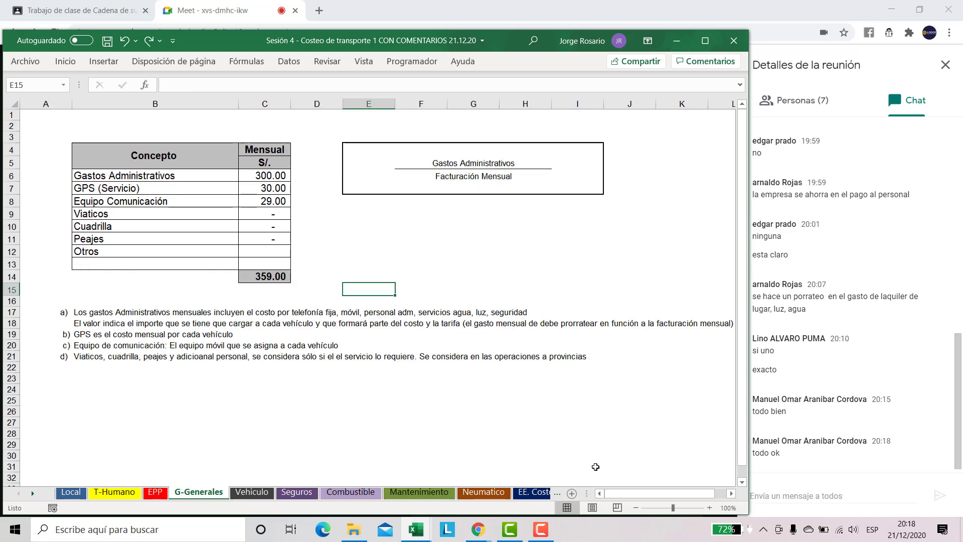
{"action": "left_click", "coordinate": [679, 508]}
{"action": "left_click_drag", "start_coordinate": [671, 498], "coordinate": [645, 498]}
{"action": "left_click", "coordinate": [375, 192]}
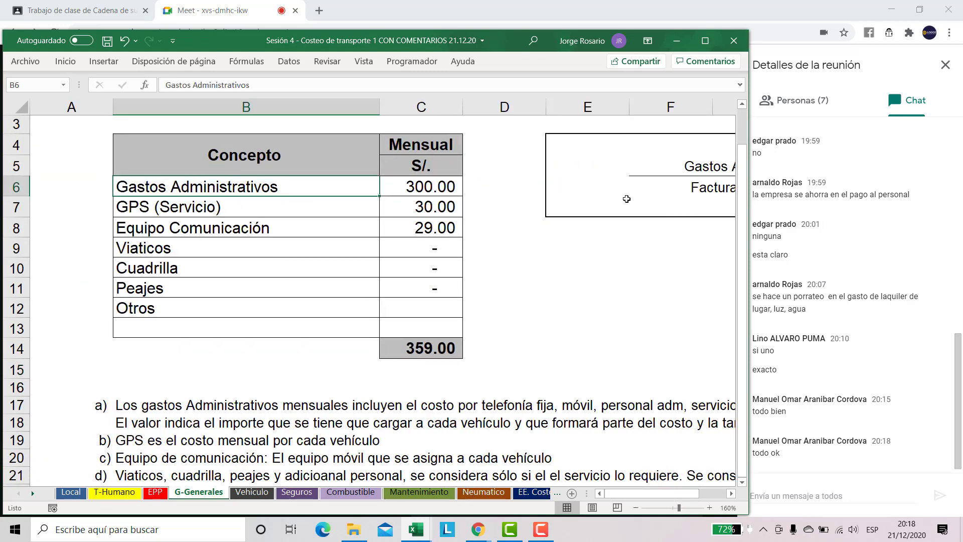
{"action": "key", "text": "Right"}
{"action": "key", "text": "shift+Left"}
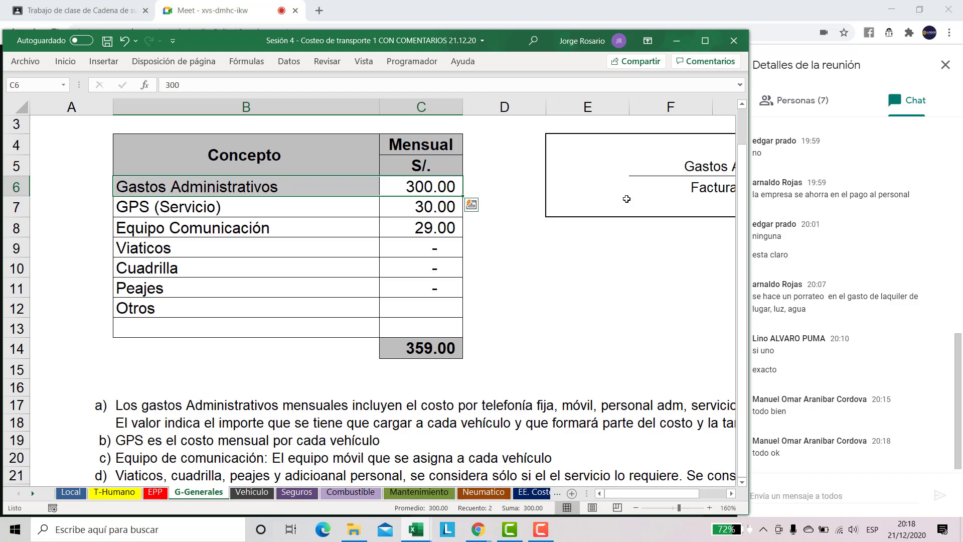
- Highlight the text of note a) in B17, which explains what the administrative expenses include
{"action": "scroll", "coordinate": [151, 370], "scroll_direction": "down", "scroll_amount": 1}
{"action": "left_click", "coordinate": [151, 370]}
{"action": "double_click", "coordinate": [124, 344]}
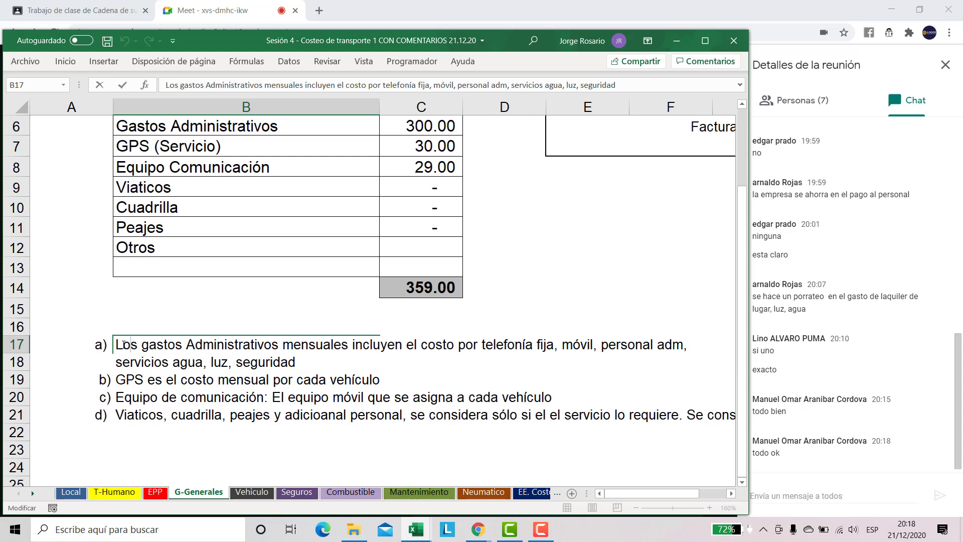
{"action": "left_click_drag", "start_coordinate": [124, 344], "coordinate": [299, 366]}
{"action": "scroll", "coordinate": [266, 373], "scroll_direction": "up", "scroll_amount": 1}
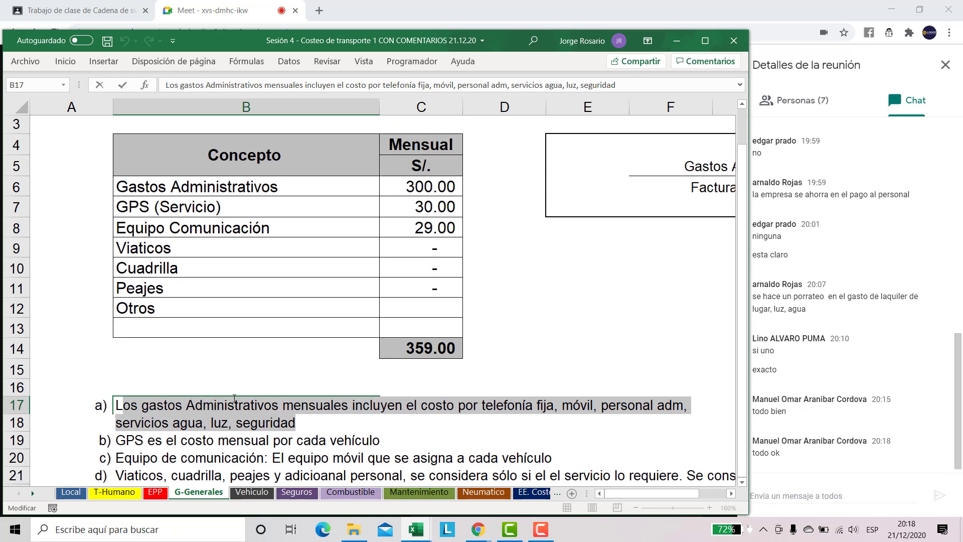
- Highlight the general expense rows in turn, from Gastos Administrativos and GPS (Servicio) down to Peajes
{"action": "left_click_drag", "start_coordinate": [454, 193], "coordinate": [148, 186]}
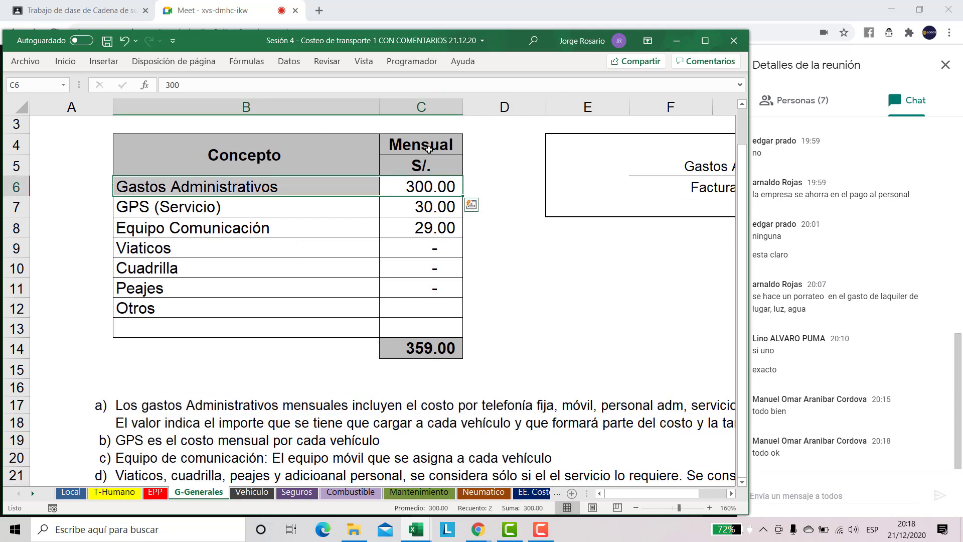
{"action": "left_click_drag", "start_coordinate": [449, 207], "coordinate": [199, 210]}
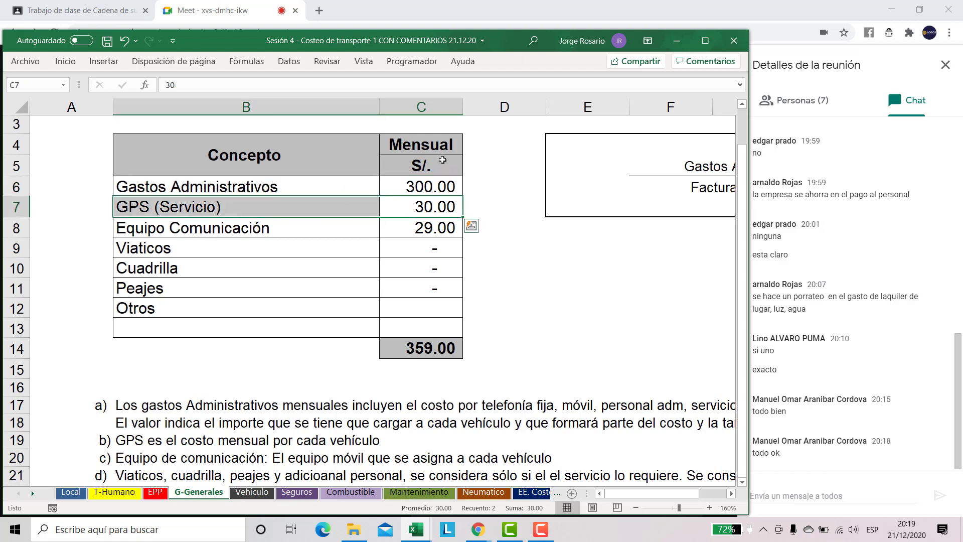
{"action": "left_click_drag", "start_coordinate": [420, 210], "coordinate": [222, 210]}
{"action": "left_click_drag", "start_coordinate": [432, 232], "coordinate": [362, 289]}
{"action": "left_click", "coordinate": [452, 275]}
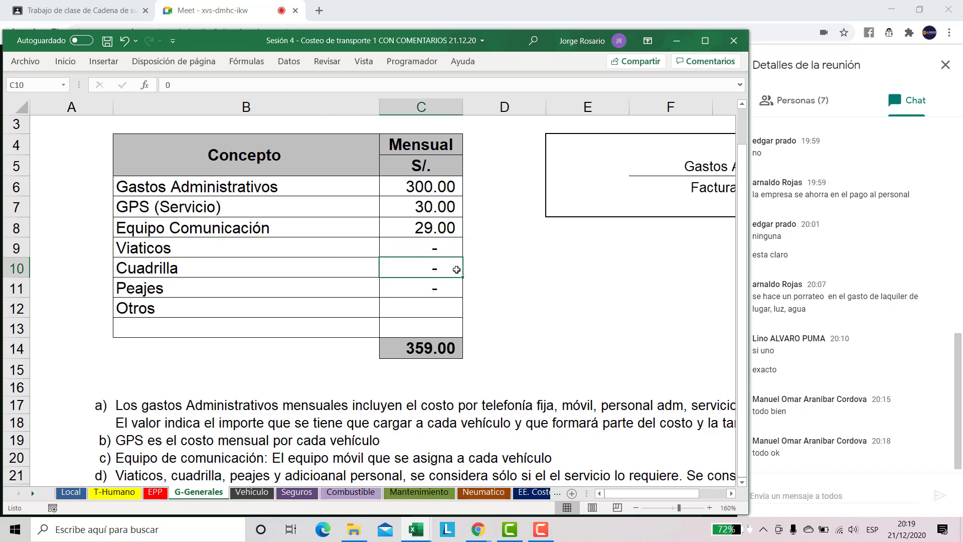
- Draw a right brace about 1.4 cm high and 0.27 cm wide beside the Viaticos, Cuadrilla and Peajes amounts
{"action": "left_click", "coordinate": [103, 61]}
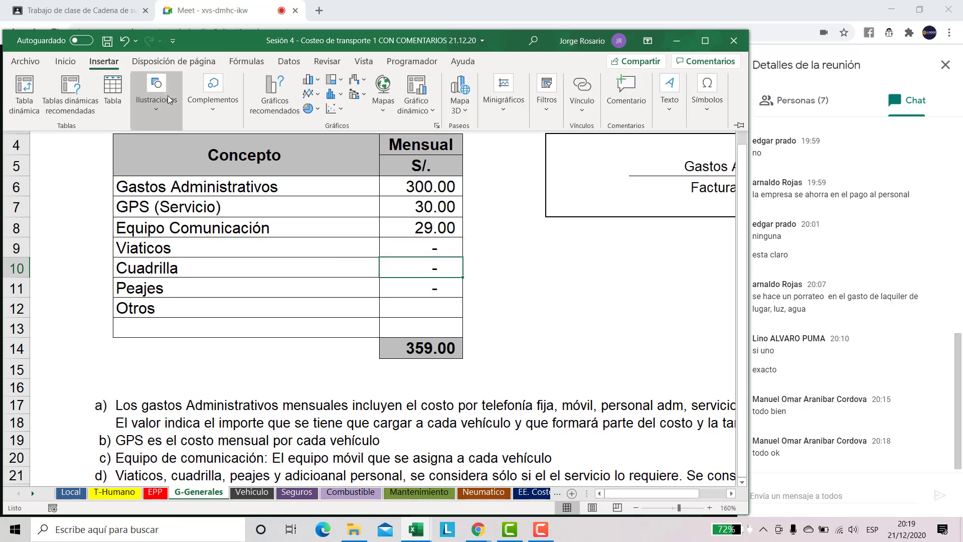
{"action": "left_click", "coordinate": [156, 95]}
{"action": "left_click", "coordinate": [184, 159]}
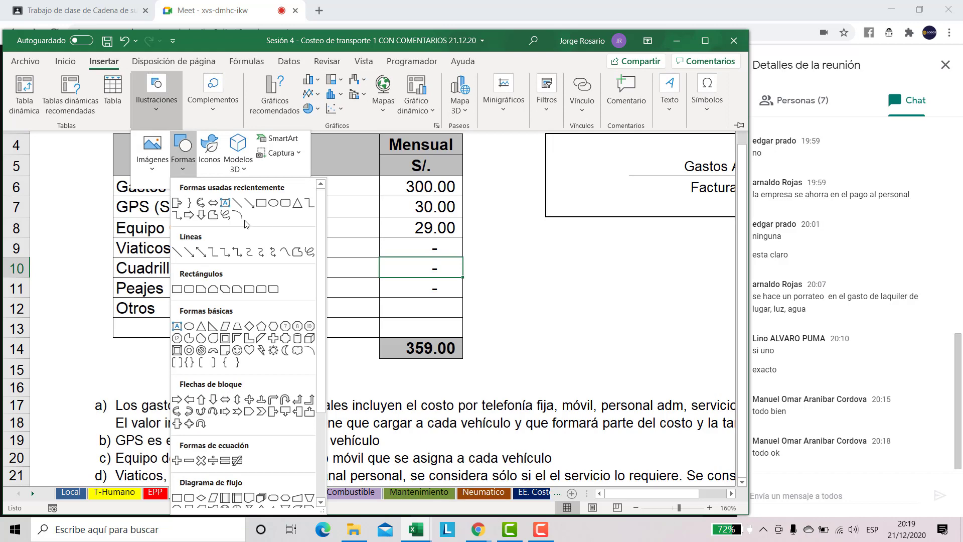
{"action": "left_click", "coordinate": [237, 361]}
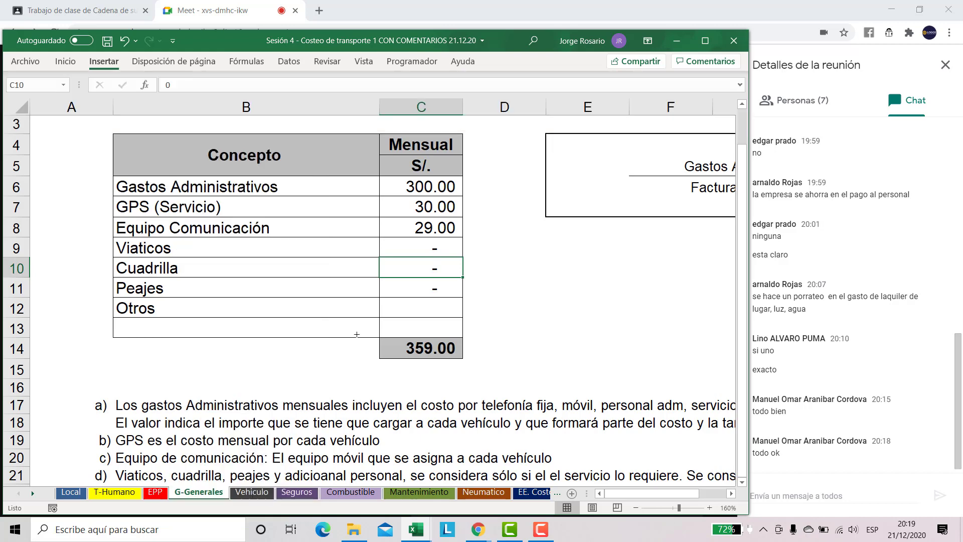
{"action": "left_click_drag", "start_coordinate": [472, 241], "coordinate": [481, 293]}
{"action": "mouse_move", "coordinate": [435, 271]}
{"action": "left_mouse_down"}
{"action": "mouse_move", "coordinate": [324, 267]}
{"action": "mouse_move", "coordinate": [344, 268]}
{"action": "mouse_move", "coordinate": [224, 284]}
{"action": "left_mouse_up"}
{"action": "left_click", "coordinate": [379, 290]}
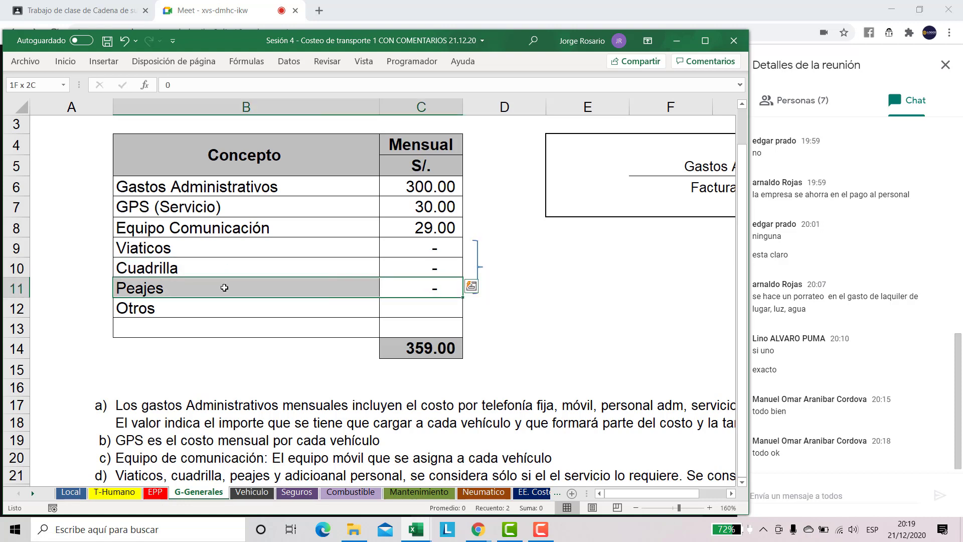
- Set the outline weight of the brace beside Viaticos, Cuadrilla and Peajes to 1½ pt
{"action": "left_click", "coordinate": [472, 261]}
{"action": "left_click", "coordinate": [512, 65]}
{"action": "left_click", "coordinate": [283, 93]}
{"action": "mouse_move", "coordinate": [300, 321]}
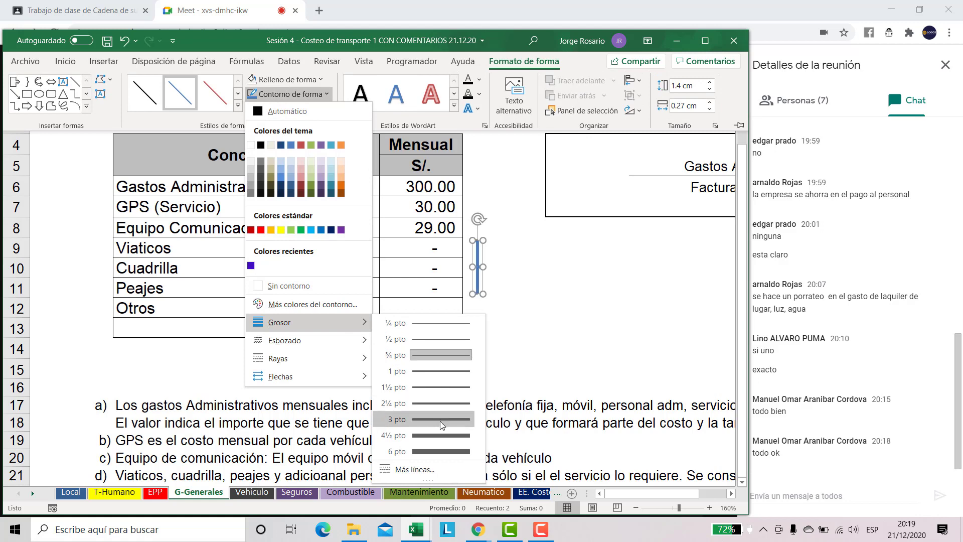
{"action": "left_click", "coordinate": [447, 387]}
{"action": "left_click", "coordinate": [527, 270]}
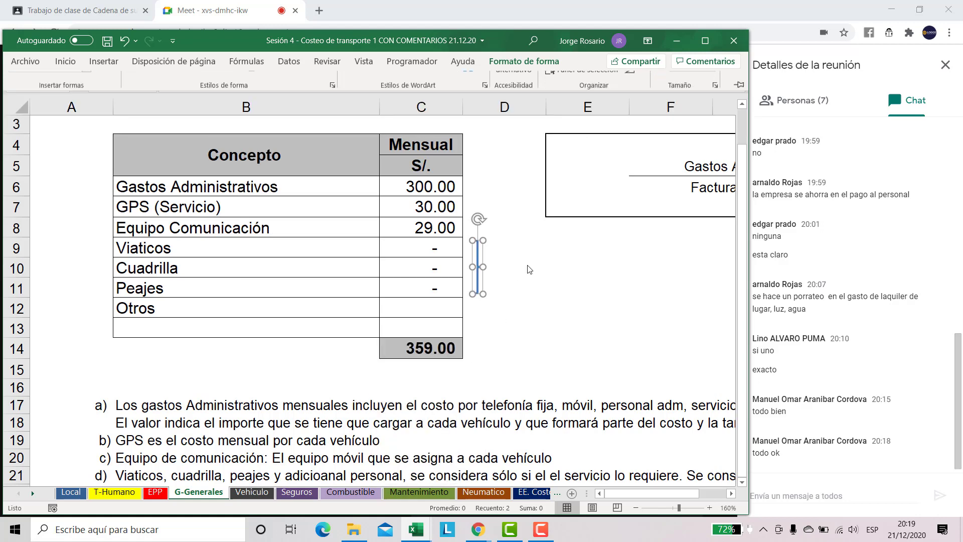
- Enter the label "POR CLIENTE" in E10 and widen the brace until its tip reaches the label
{"action": "left_click", "coordinate": [559, 265]}
{"action": "key", "text": "Caps_Lock"}
{"action": "type", "text": "PO"}
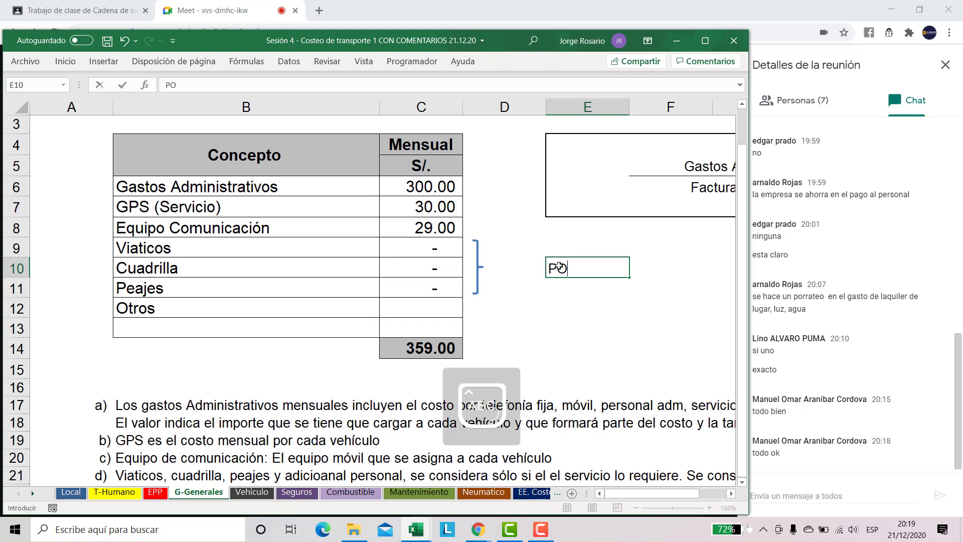
{"action": "type", "text": "R CLIENTE"}
{"action": "key", "text": "Return"}
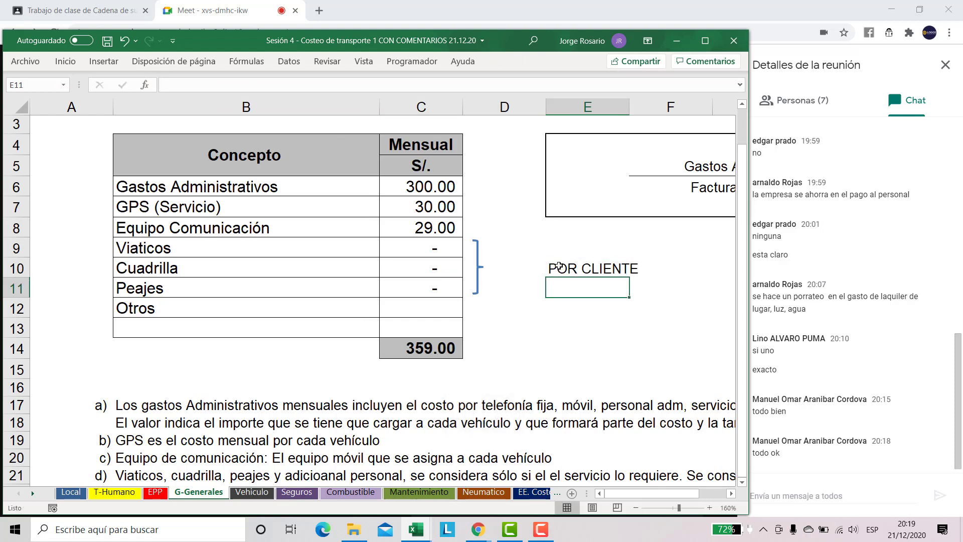
{"action": "left_click", "coordinate": [479, 265]}
{"action": "left_click_drag", "start_coordinate": [485, 267], "coordinate": [537, 267]}
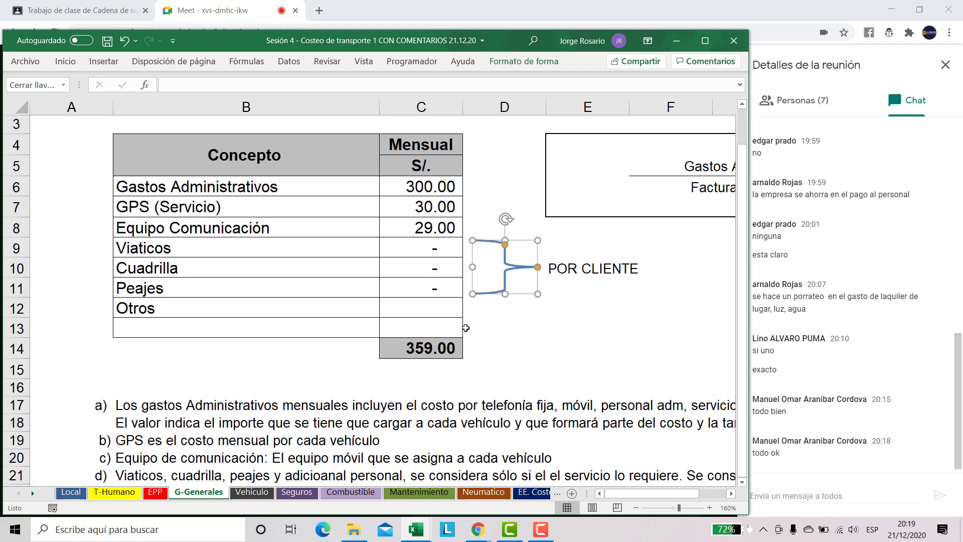
- Highlight the Gastos Administrativos row together with its monthly amount
{"action": "left_click", "coordinate": [472, 323]}
{"action": "left_click_drag", "start_coordinate": [447, 189], "coordinate": [265, 187]}
{"action": "left_click", "coordinate": [542, 329]}
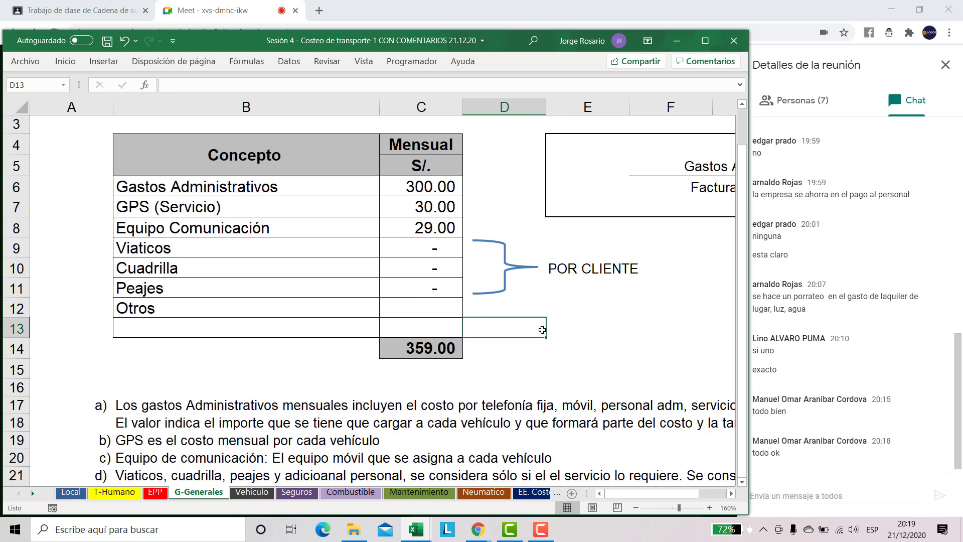
- Enter the heading "Gastos administrativos" in G9, below the framed Gastos Administrativos / Facturación Mensual ratio
{"action": "key", "text": "Right"}
{"action": "key", "text": "Right"}
{"action": "key", "text": "Right"}
{"action": "key", "text": "Right"}
{"action": "key", "text": "Right"}
{"action": "key", "text": "Right"}
{"action": "key", "text": "Left"}
{"action": "key", "text": "Left"}
{"action": "key", "text": "Left"}
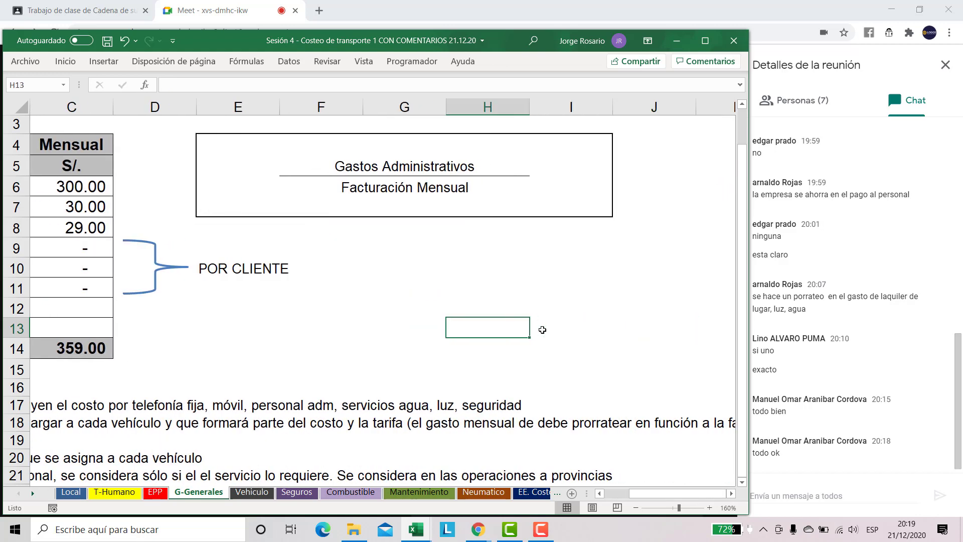
{"action": "key", "text": "Up"}
{"action": "key", "text": "Up"}
{"action": "key", "text": "Up"}
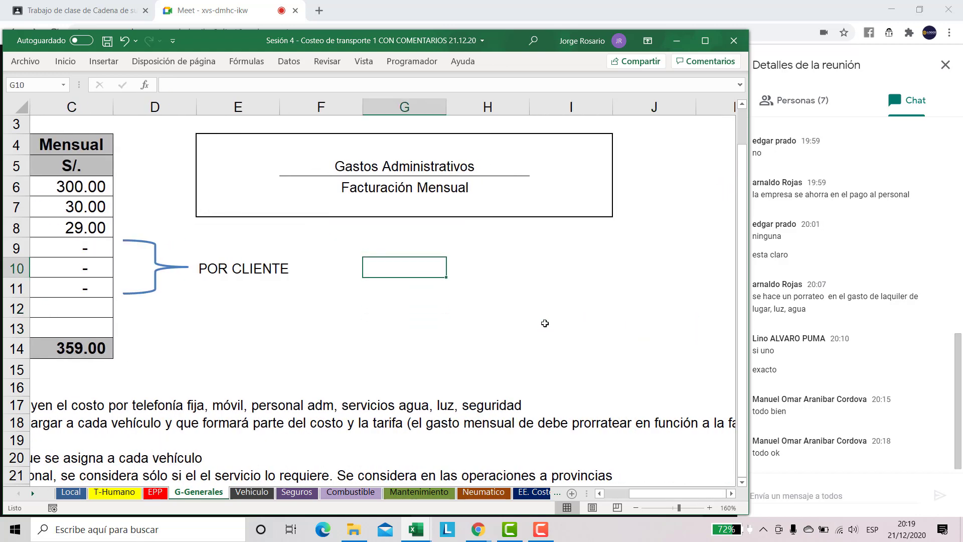
{"action": "key", "text": "Up"}
{"action": "type", "text": "Gastos damin"}
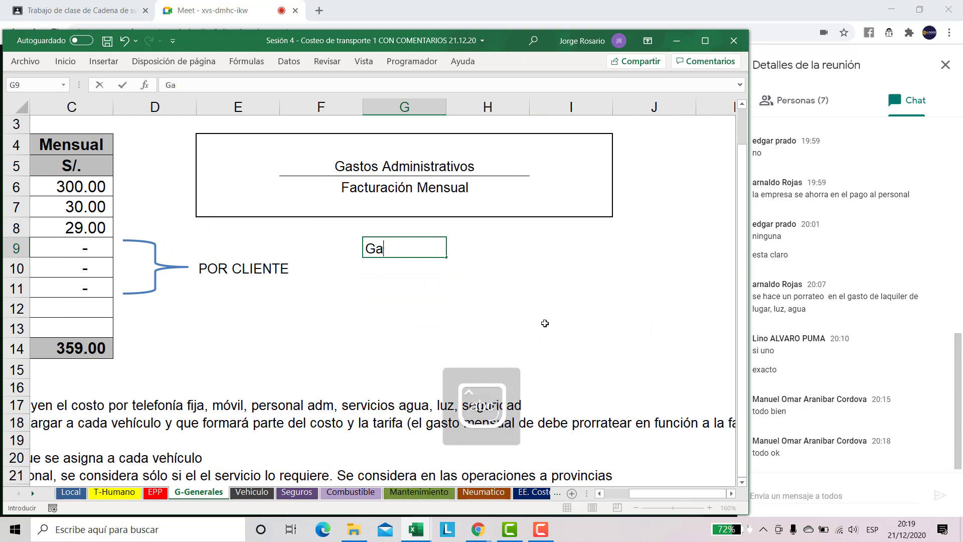
{"action": "key", "text": "BackSpace"}
{"action": "key", "text": "BackSpace"}
{"action": "key", "text": "BackSpace"}
{"action": "key", "text": "BackSpace"}
{"action": "key", "text": "BackSpace"}
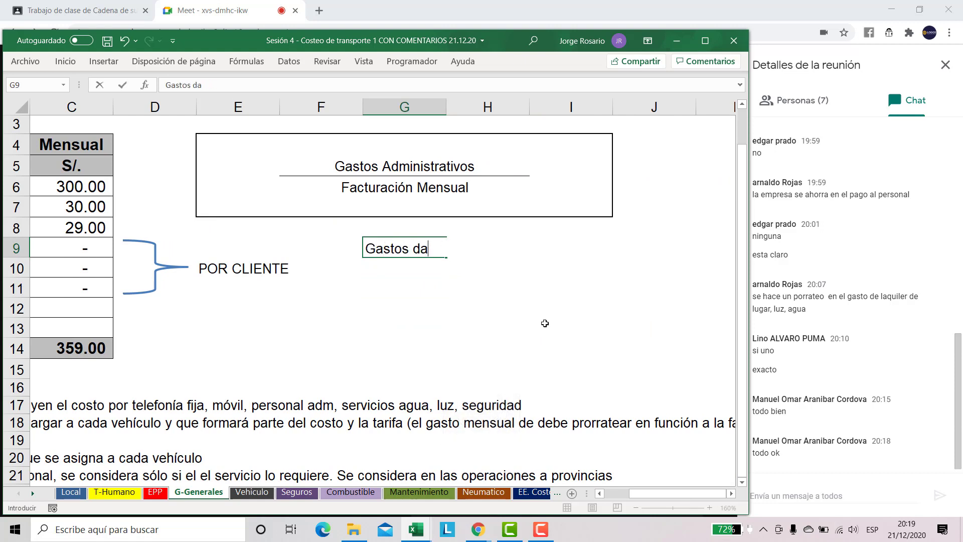
{"action": "type", "text": "administrativos"}
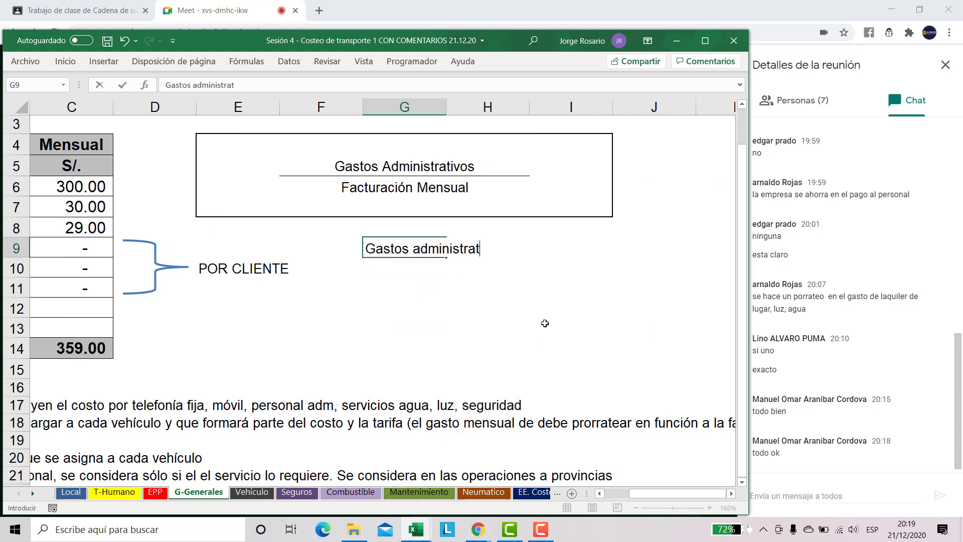
{"action": "key", "text": "Return"}
- List the expense items "LUZ", "AGUA" and "Útiles oficina" in G11 to G13
{"action": "key", "text": "Down"}
{"action": "type", "text": "LUZ"}
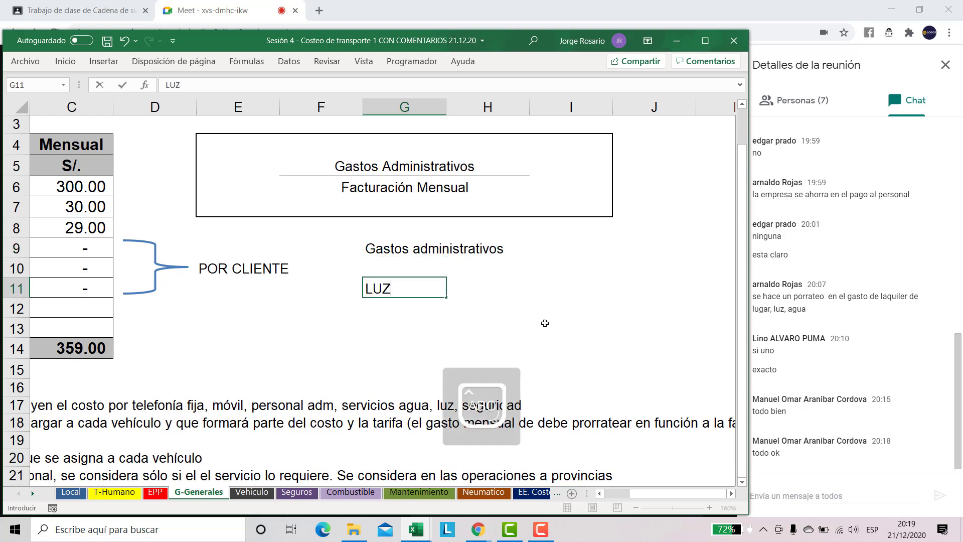
{"action": "key", "text": "Return"}
{"action": "type", "text": "AU"}
{"action": "key", "text": "BackSpace"}
{"action": "type", "text": "GUA"}
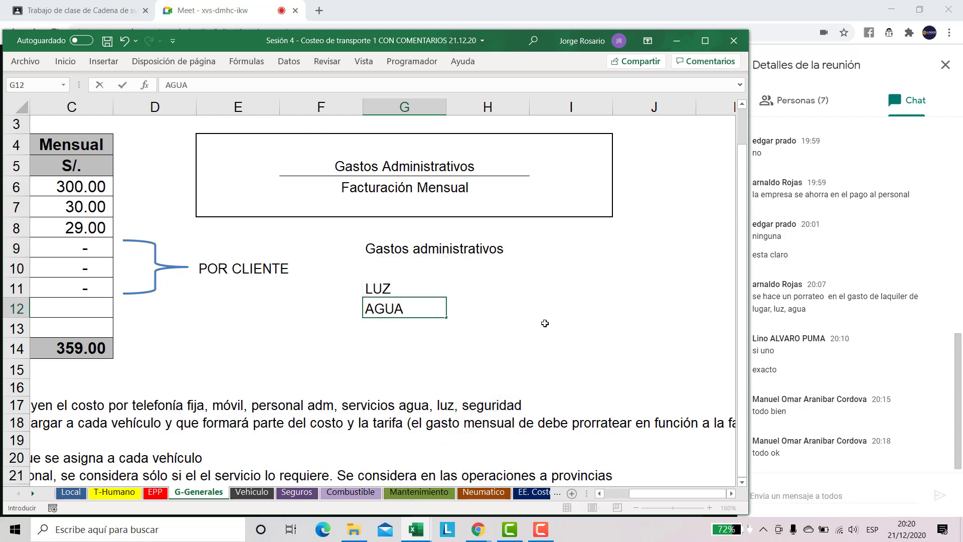
{"action": "key", "text": "Return"}
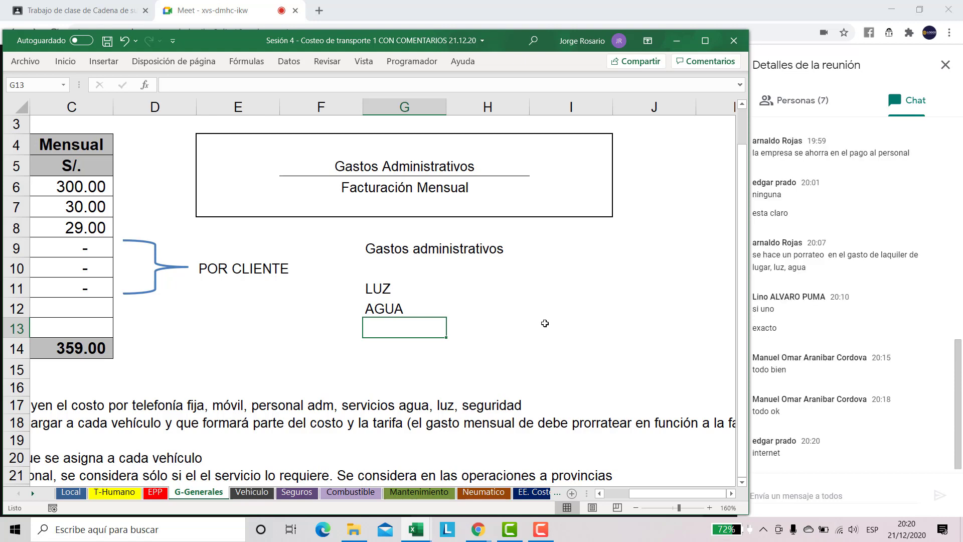
{"action": "type", "text": "Útiles"}
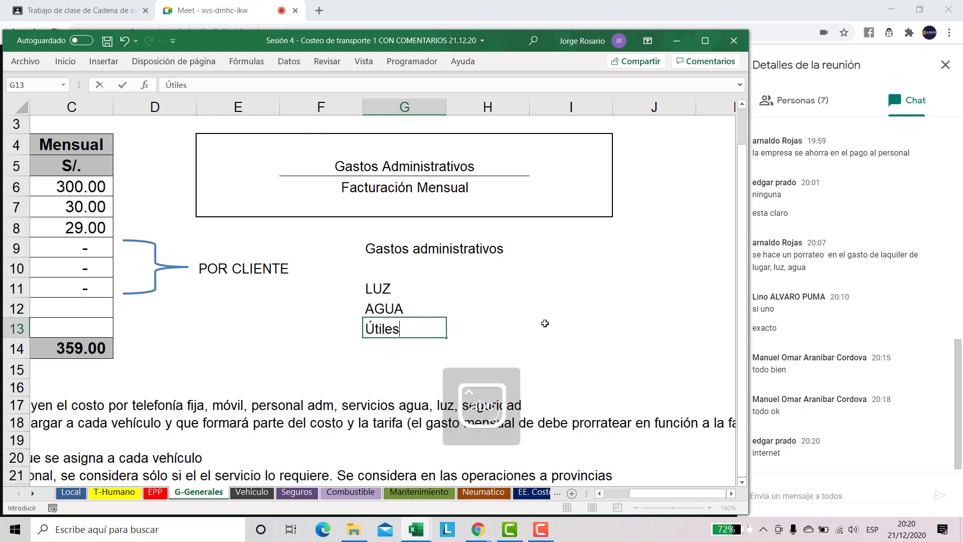
{"action": "type", "text": " oficina"}
{"action": "key", "text": "Return"}
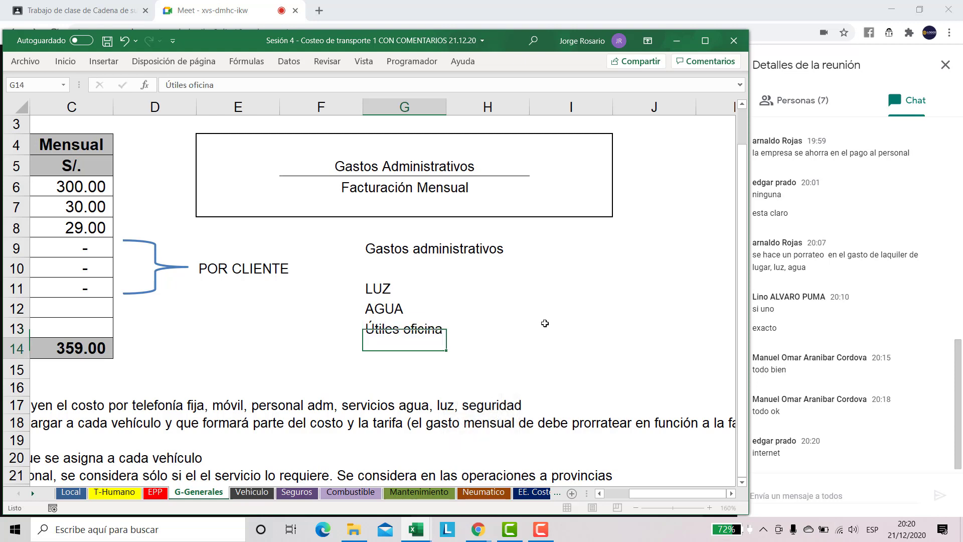
- Enter the column header "Empresa" in H10, above the amounts column for the listed expense items
{"action": "key", "text": "Up"}
{"action": "key", "text": "Up"}
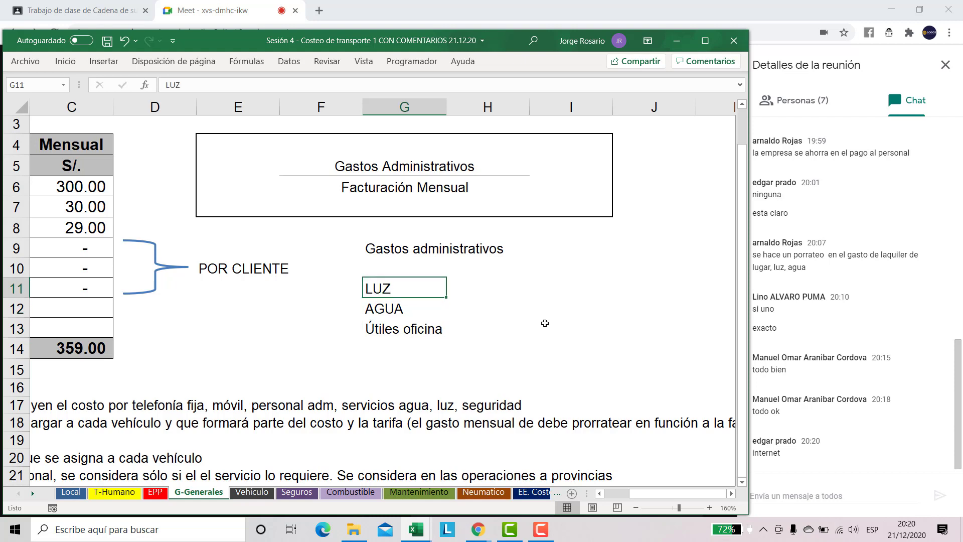
{"action": "key", "text": "Right"}
{"action": "key", "text": "Right"}
{"action": "key", "text": "Up"}
{"action": "key", "text": "Left"}
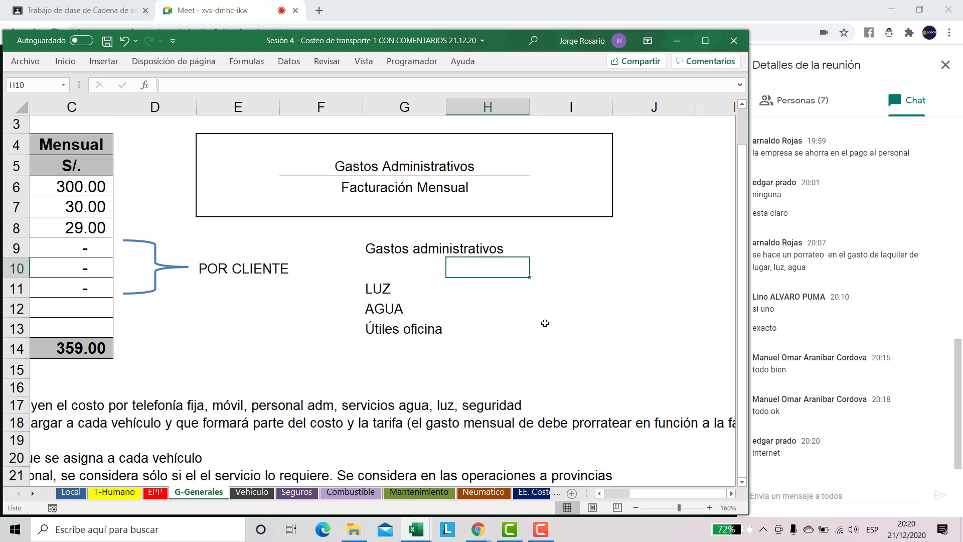
{"action": "type", "text": "Empresa"}
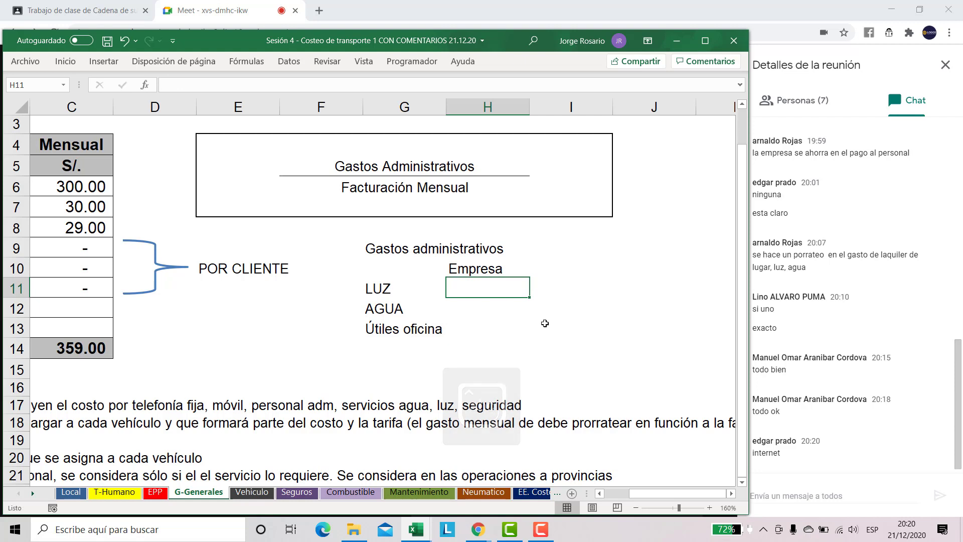
{"action": "key", "text": "Right"}
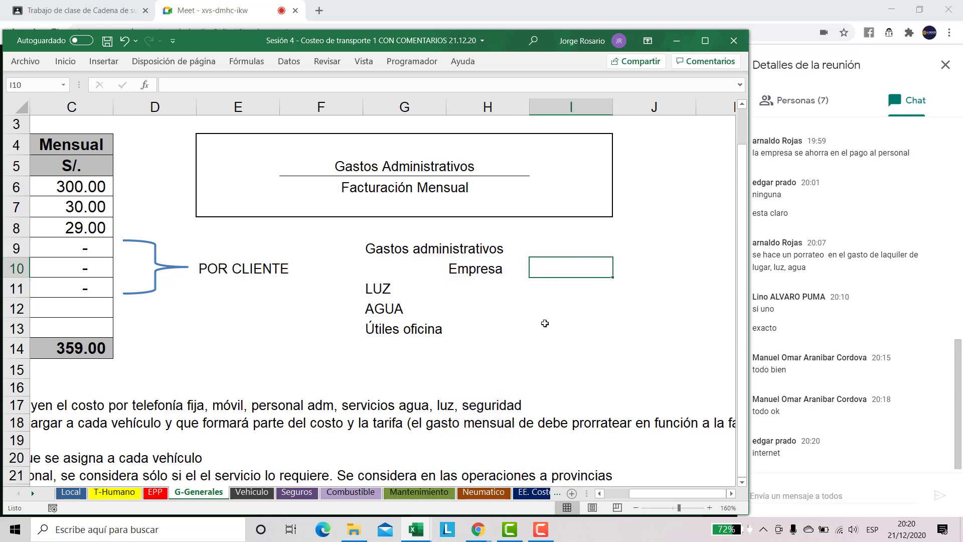
{"action": "key", "text": "Left"}
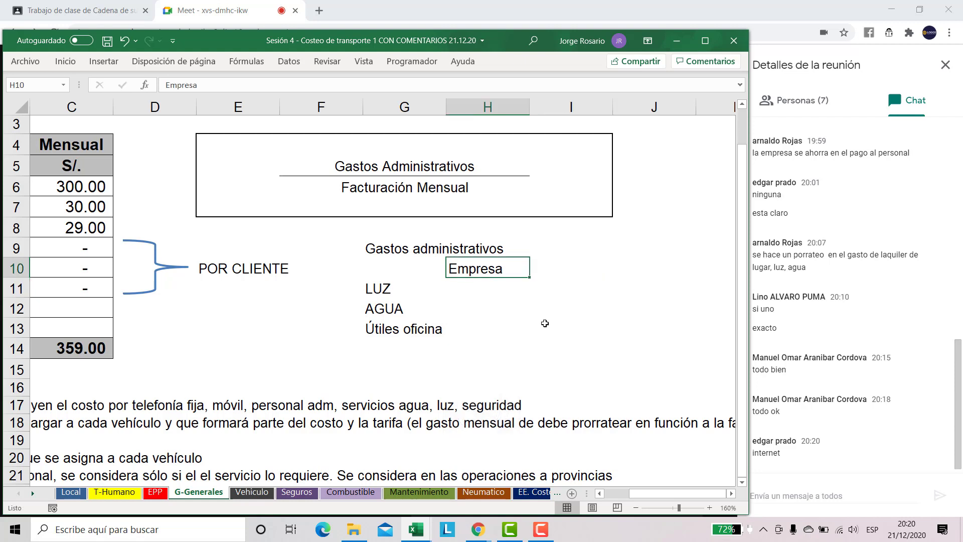
- Enter the Empresa amounts: 1000 for LUZ, 1500 for AGUA and 200 for Útiles oficina
{"action": "key", "text": "Down"}
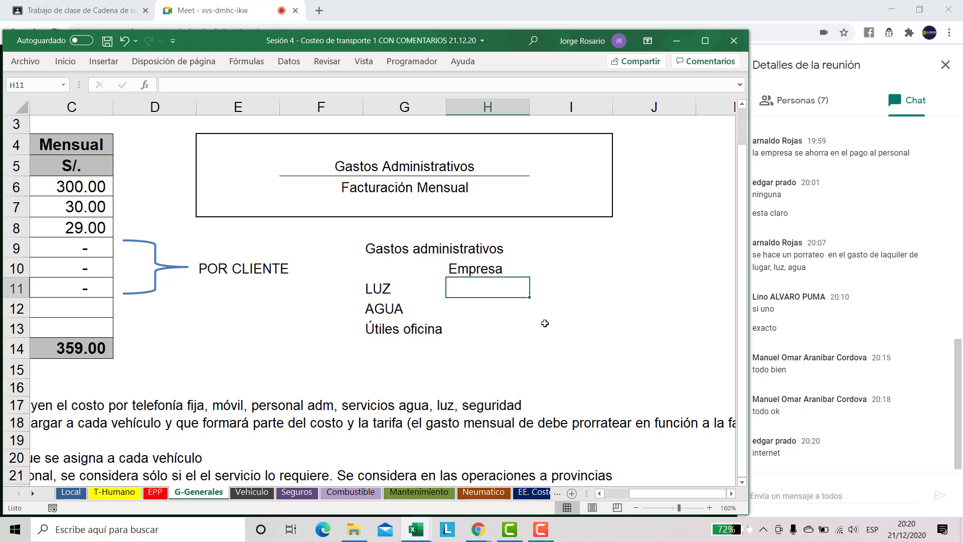
{"action": "type", "text": "1000"}
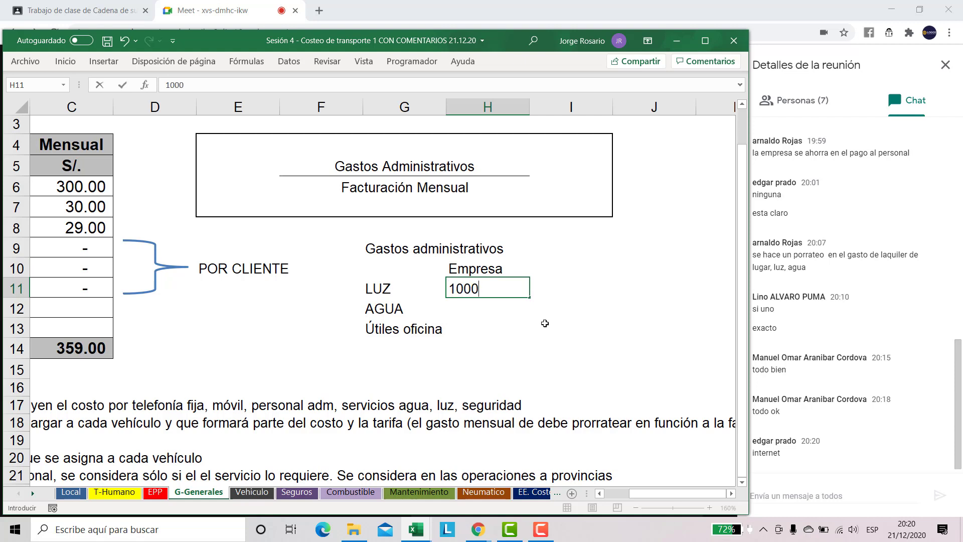
{"action": "key", "text": "Return"}
{"action": "type", "text": "1500"}
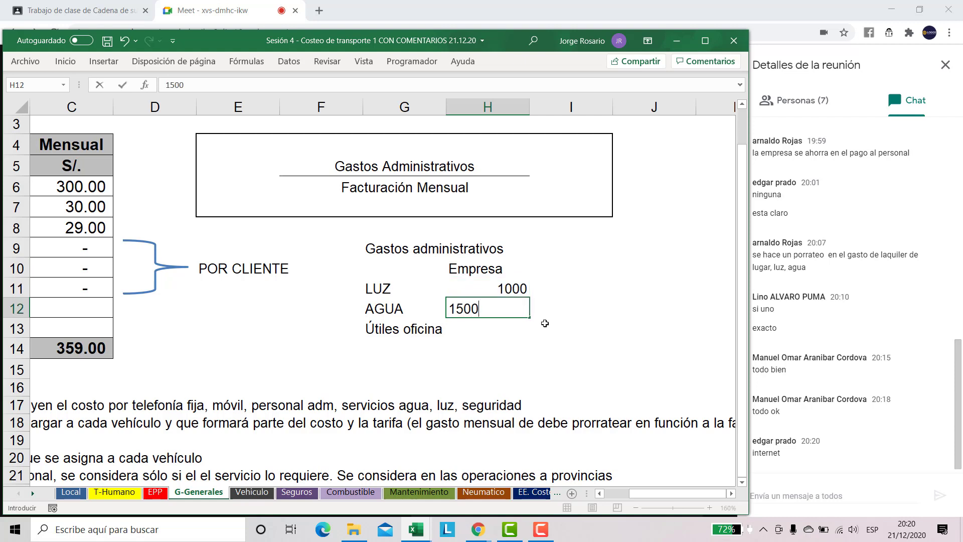
{"action": "key", "text": "Return"}
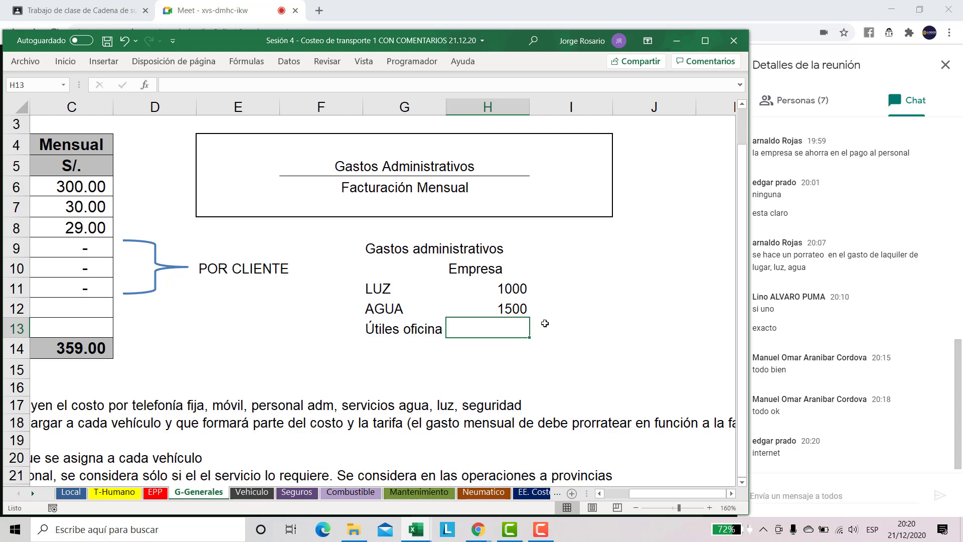
{"action": "type", "text": "200"}
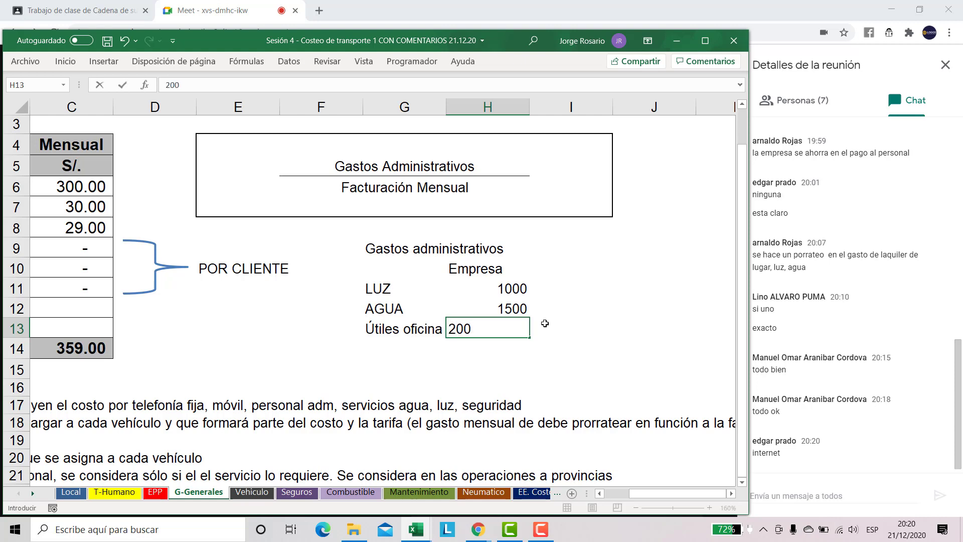
{"action": "key", "text": "Return"}
- Center the contents of G10:H13, covering the expense items, the Empresa header and the amounts
{"action": "key", "text": "Up"}
{"action": "key", "text": "shift+Up"}
{"action": "key", "text": "shift+Up"}
{"action": "key", "text": "shift+Up"}
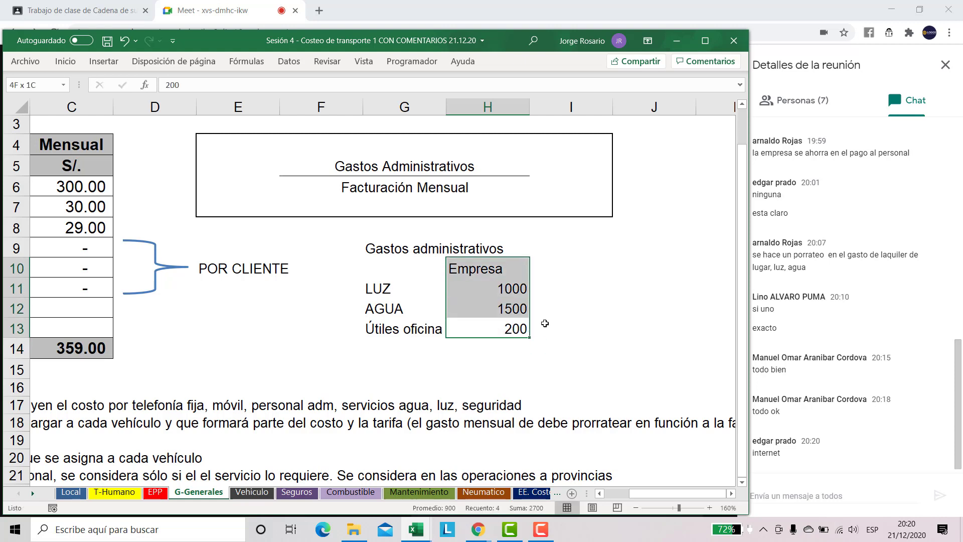
{"action": "key", "text": "shift+Left"}
{"action": "left_click", "coordinate": [65, 62]}
{"action": "left_click", "coordinate": [231, 106]}
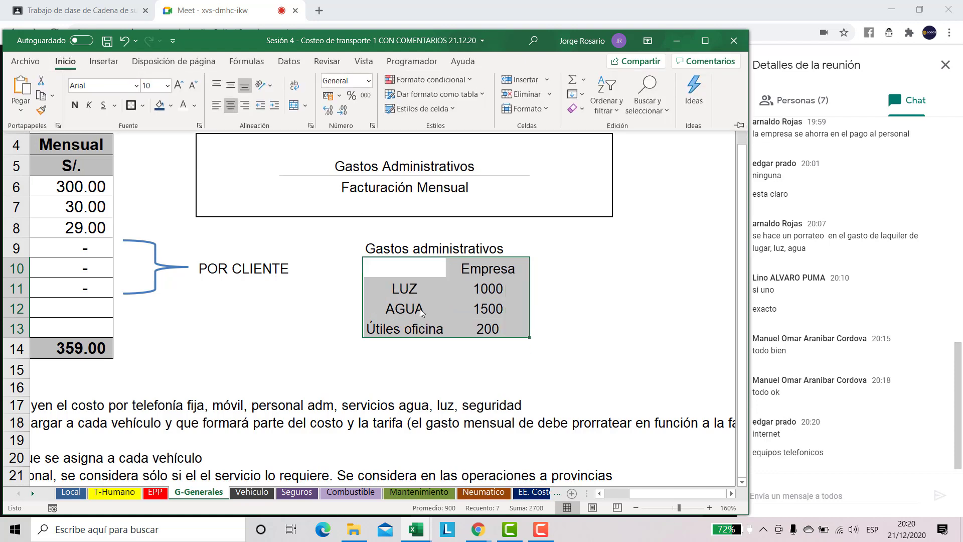
{"action": "left_click", "coordinate": [529, 357]}
{"action": "left_click", "coordinate": [513, 348]}
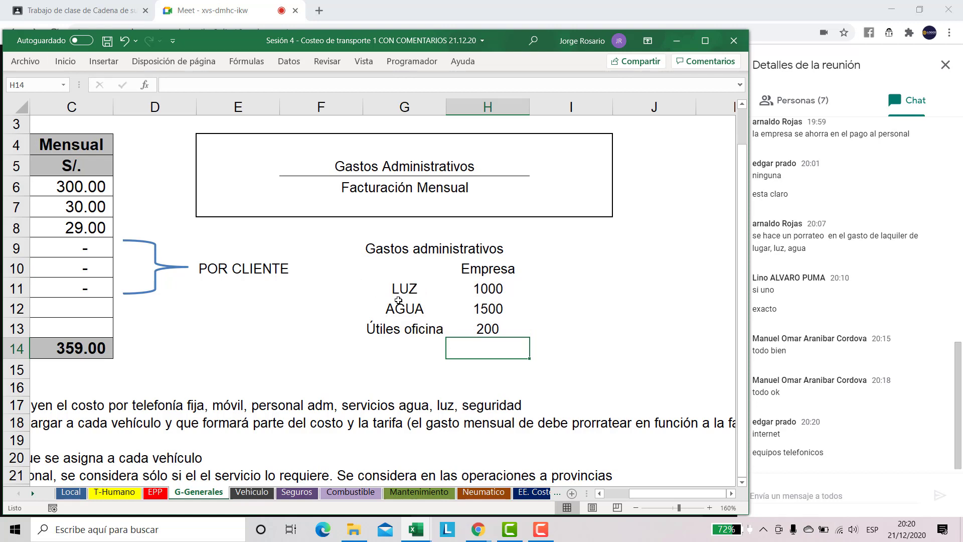
- Replace the Equipo Comunicación concept in B8 with "Telefonía"
{"action": "key", "text": "Left"}
{"action": "key", "text": "Left"}
{"action": "key", "text": "Left"}
{"action": "key", "text": "Left"}
{"action": "key", "text": "Left"}
{"action": "key", "text": "Left"}
{"action": "key", "text": "Left"}
{"action": "key", "text": "Up"}
{"action": "key", "text": "Up"}
{"action": "key", "text": "Up"}
{"action": "key", "text": "Up"}
{"action": "key", "text": "Up"}
{"action": "key", "text": "Right"}
{"action": "key", "text": "Up"}
{"action": "key", "text": "Right"}
{"action": "key", "text": "Left"}
{"action": "key", "text": "Down"}
{"action": "key", "text": "Up"}
{"action": "type", "text": "T"}
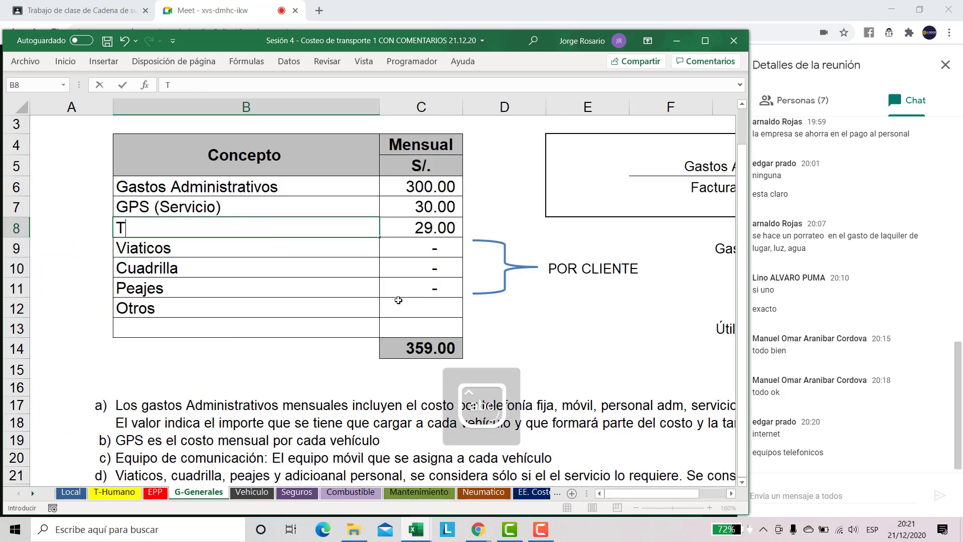
{"action": "type", "text": "elefonía"}
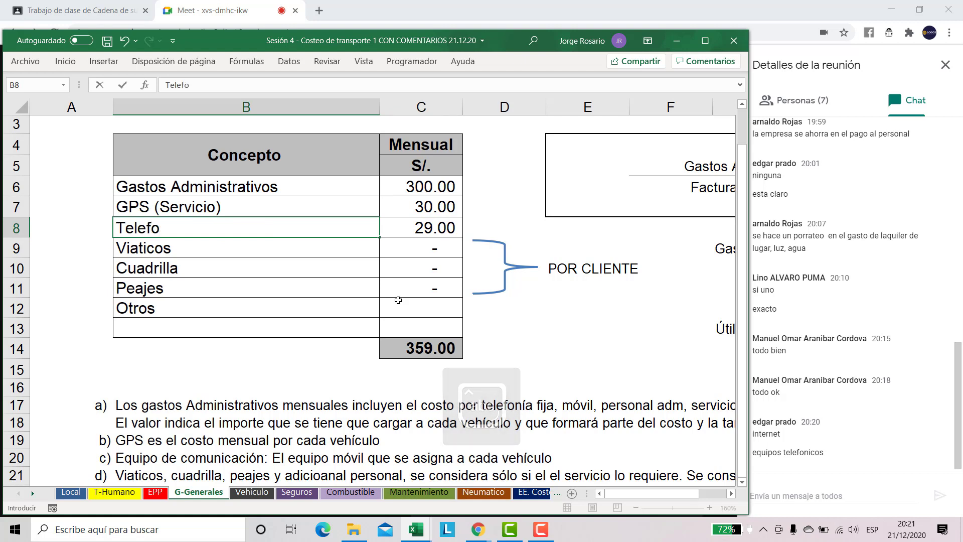
{"action": "key", "text": "Return"}
{"action": "key", "text": "Up"}
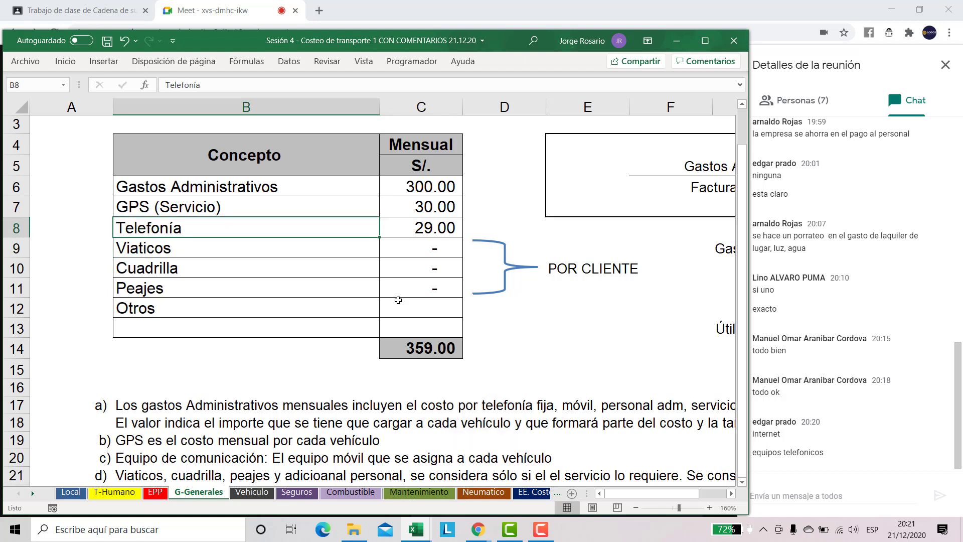
- Highlight the GPS (Servicio) and Telefonía rows, and go over the Gastos administrativos items down to Útiles oficina
{"action": "key", "text": "shift+Up"}
{"action": "key", "text": "shift+Right"}
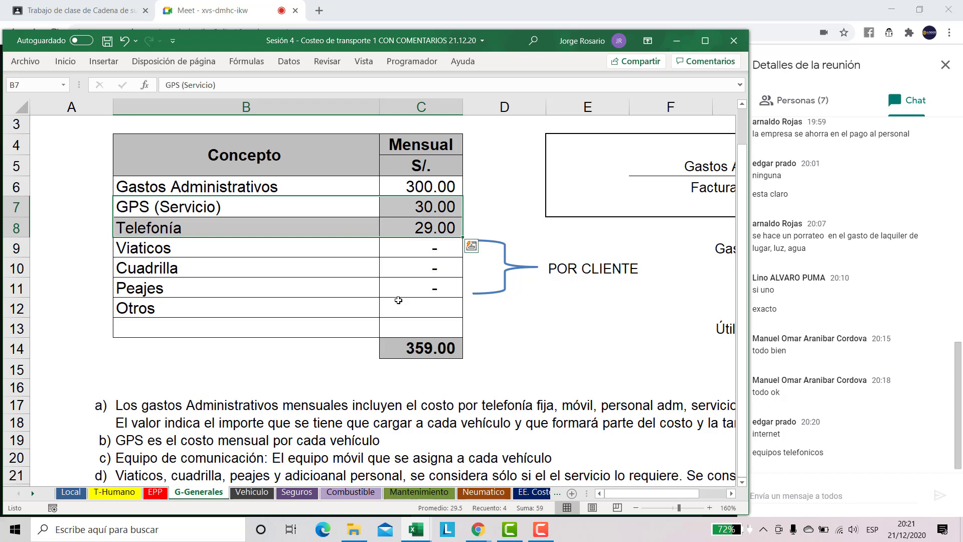
{"action": "key", "text": "Right"}
{"action": "key", "text": "Right"}
{"action": "key", "text": "Right"}
{"action": "key", "text": "Right"}
{"action": "key", "text": "Right"}
{"action": "key", "text": "Right"}
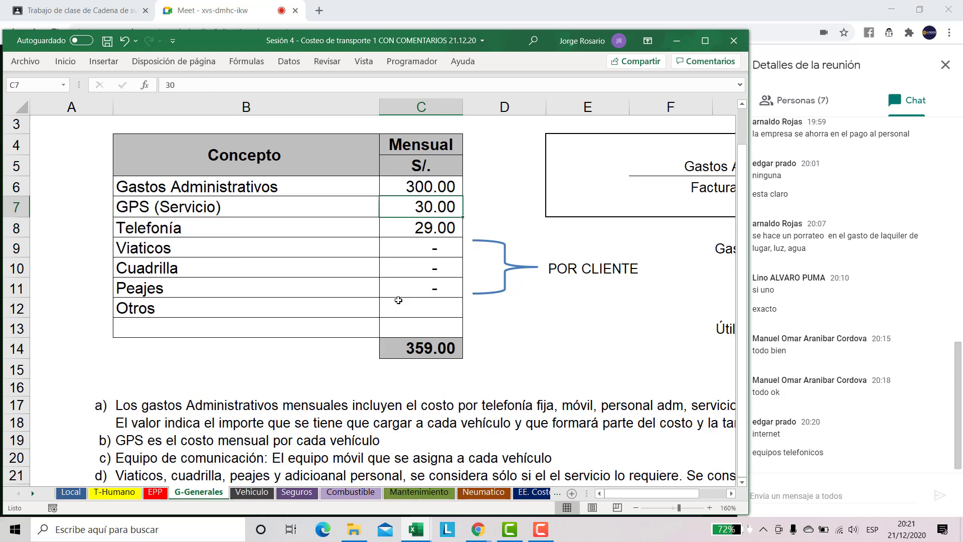
{"action": "key", "text": "Down"}
{"action": "key", "text": "Down"}
{"action": "key", "text": "Down"}
{"action": "key", "text": "Down"}
{"action": "key", "text": "Down"}
{"action": "key", "text": "Down"}
{"action": "key", "text": "Down"}
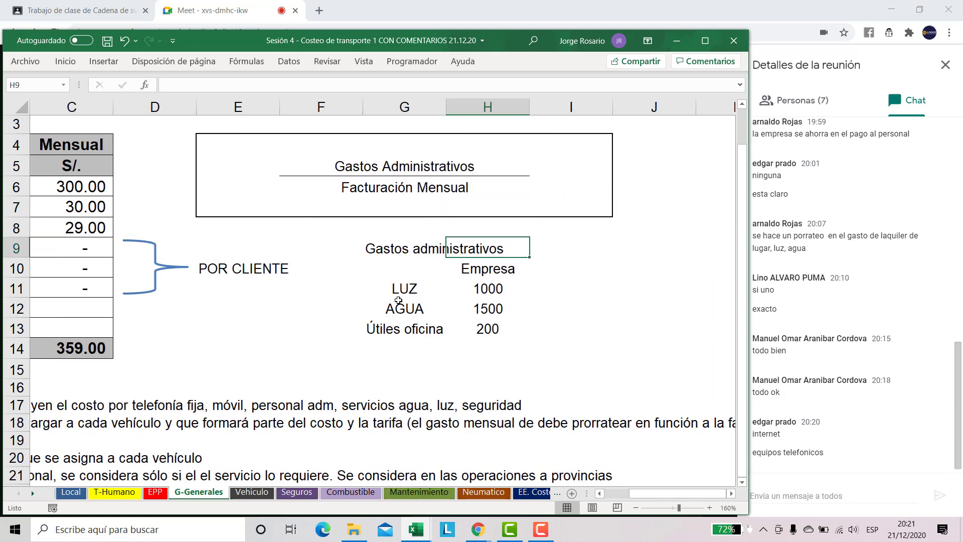
{"action": "key", "text": "Left"}
{"action": "key", "text": "Up"}
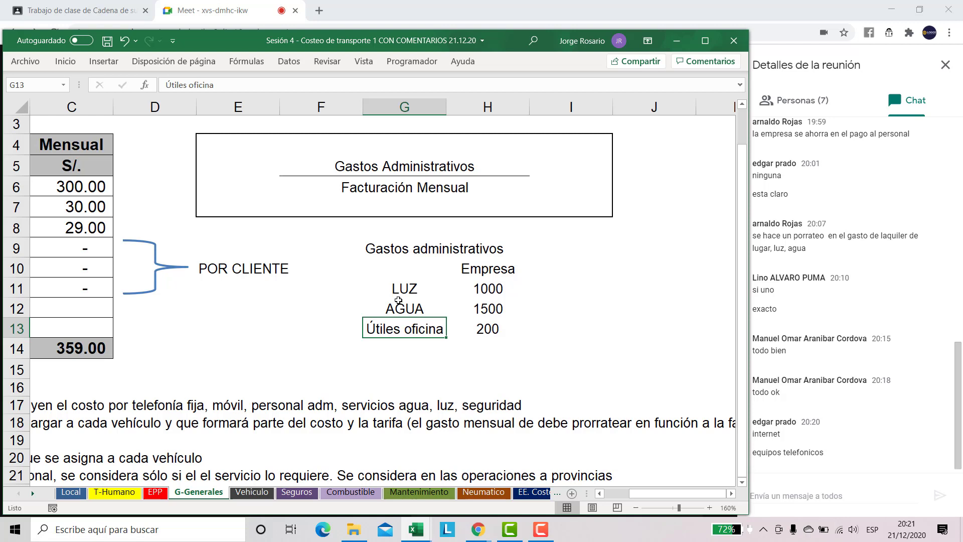
- Enter the column header "PRORATEO" in I10, beside the Empresa header
{"action": "key", "text": "Right"}
{"action": "key", "text": "Right"}
{"action": "key", "text": "Right"}
{"action": "key", "text": "Up"}
{"action": "key", "text": "Up"}
{"action": "key", "text": "Up"}
{"action": "key", "text": "Up"}
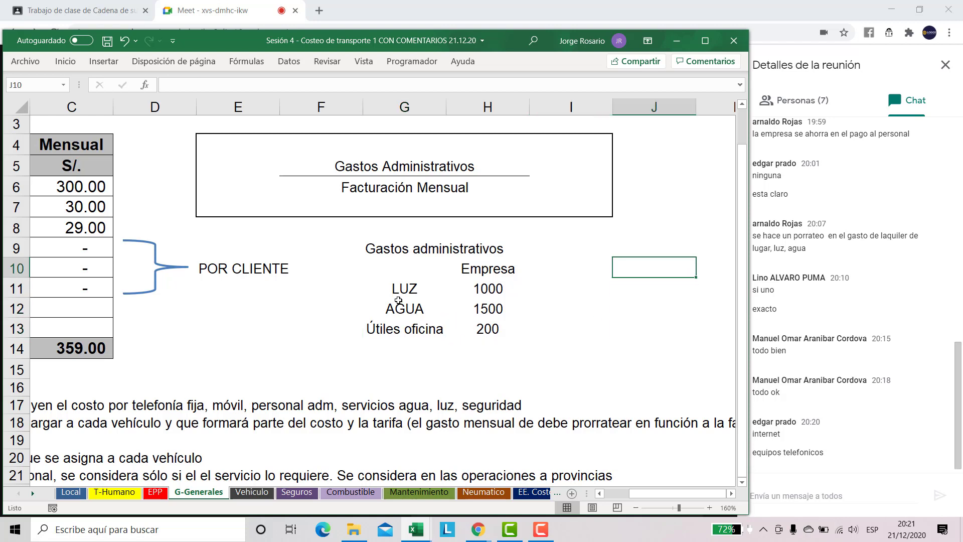
{"action": "key", "text": "Left"}
{"action": "key", "text": "Down"}
{"action": "type", "text": "PR"}
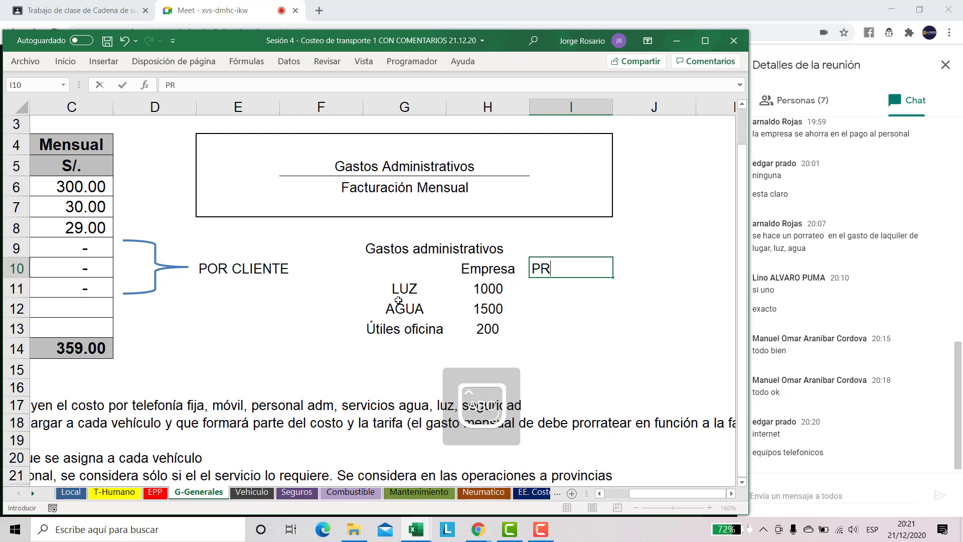
{"action": "type", "text": "ORATEO"}
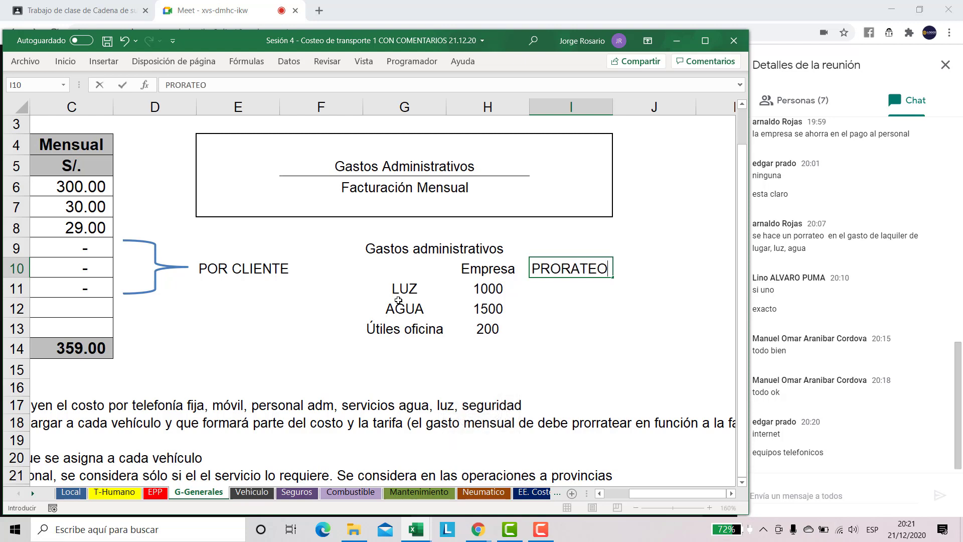
{"action": "key", "text": "ctrl+Return"}
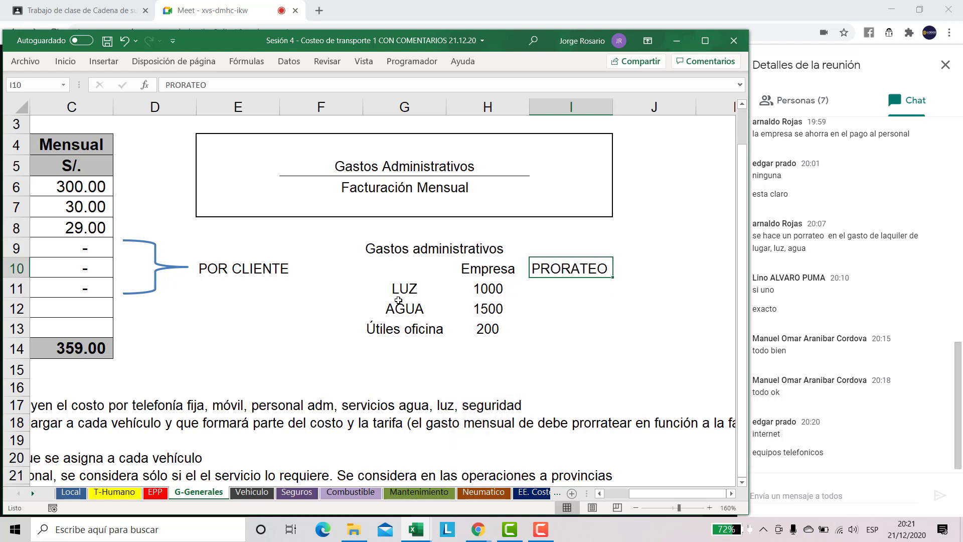
- Replace the PRORATEO header in I10 with "Asignación" and highlight the LUZ row below it
{"action": "type", "text": "Asigna"}
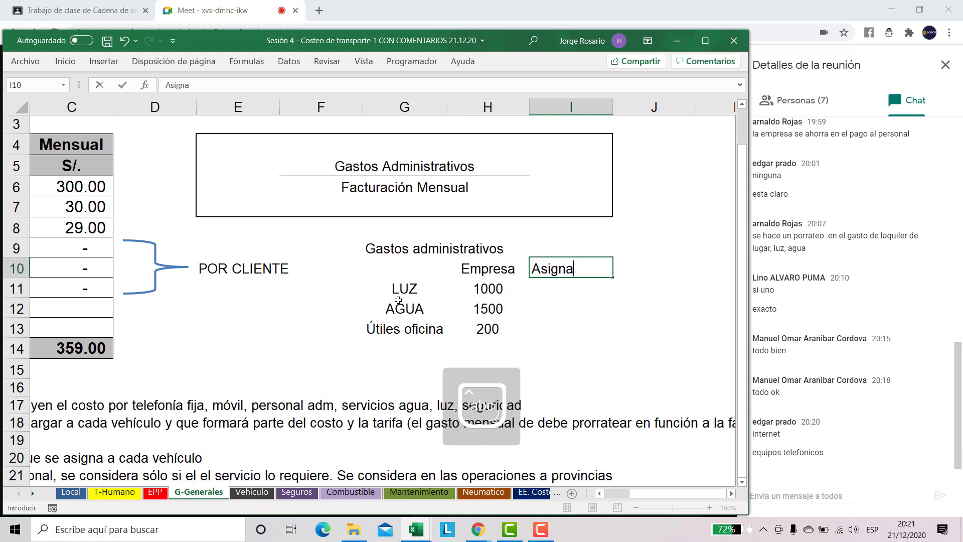
{"action": "type", "text": "ción"}
{"action": "key", "text": "Return"}
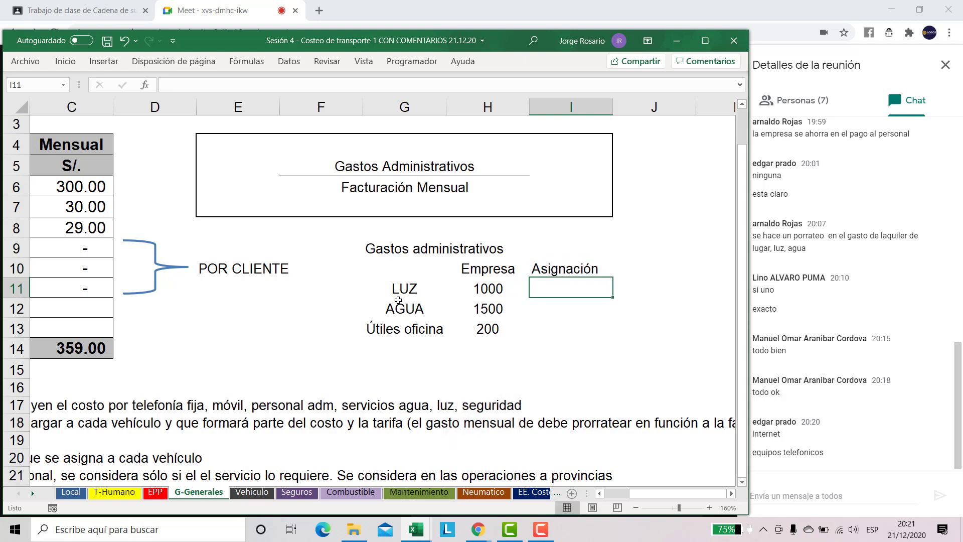
{"action": "key", "text": "shift+Left"}
{"action": "key", "text": "shift+Left"}
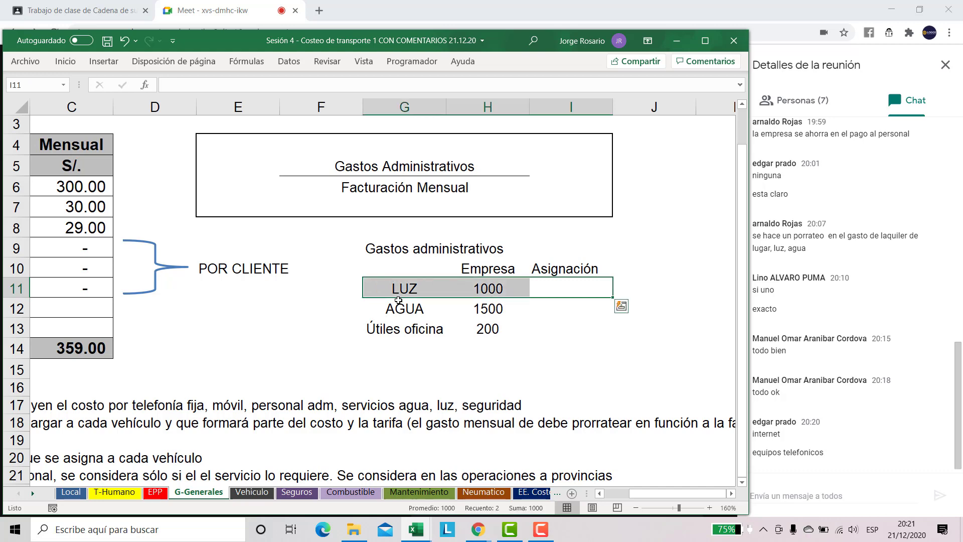
- Enter the first line of a note in J8: "¿ENTRE CONTADORES NO EXISTE UN MÉTODO ÚNICO"
{"action": "key", "text": "Right"}
{"action": "key", "text": "Right"}
{"action": "key", "text": "Right"}
{"action": "key", "text": "Right"}
{"action": "key", "text": "Up"}
{"action": "key", "text": "Up"}
{"action": "key", "text": "Left"}
{"action": "key", "text": "Left"}
{"action": "key", "text": "Left"}
{"action": "key", "text": "Up"}
{"action": "type", "text": "¿"}
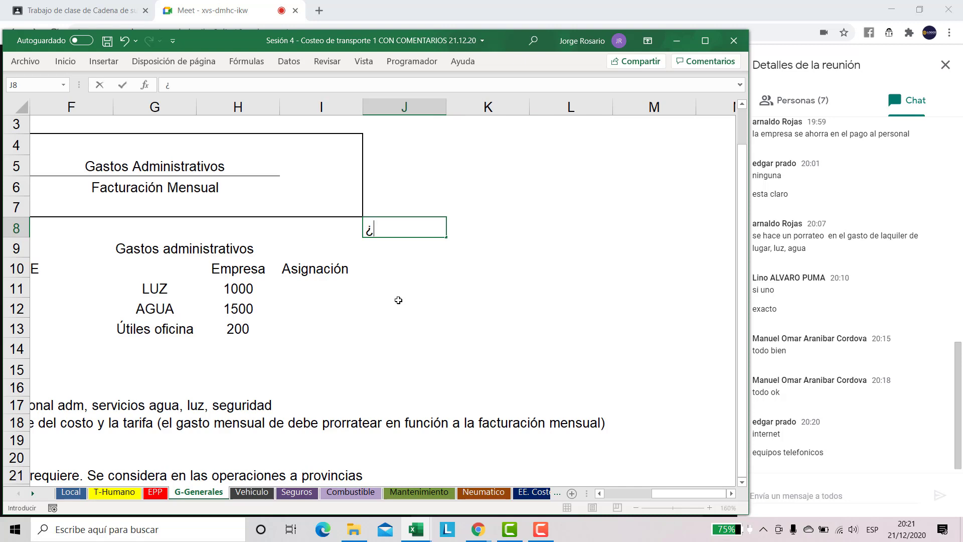
{"action": "key", "text": "Caps_Lock"}
{"action": "type", "text": "E"}
{"action": "type", "text": "NTRE CONTADOR"}
{"action": "type", "text": "ES NO EXISTE UN"}
{"action": "type", "text": " M´R"}
{"action": "key", "text": "BackSpace"}
{"action": "key", "text": "BackSpace"}
{"action": "type", "text": "ÉTODO ÚNICO"}
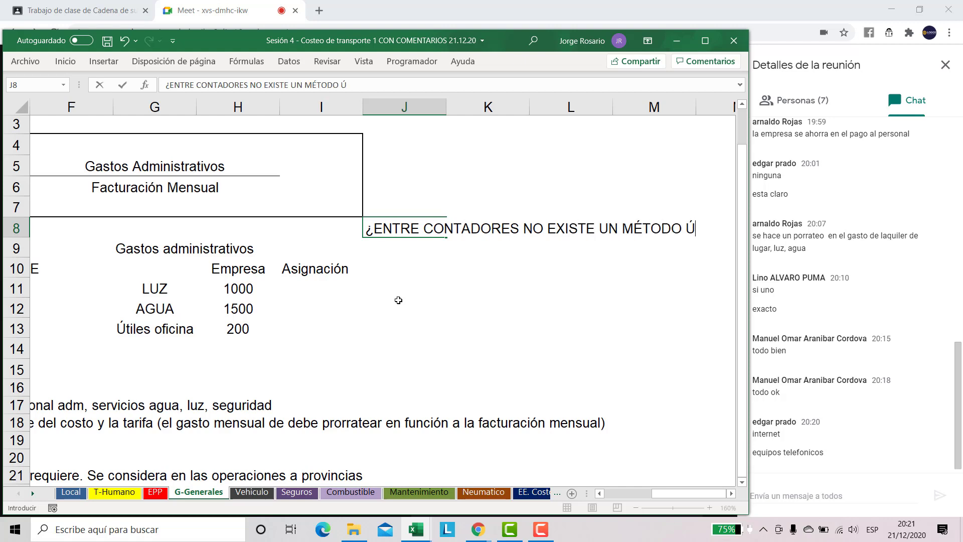
{"action": "key", "text": "Return"}
- Continue the note in J9 with "PARA ASIGNAR COSTOS", without a question mark
{"action": "type", "text": "PARA ASIGNAR CCOSTOS?"}
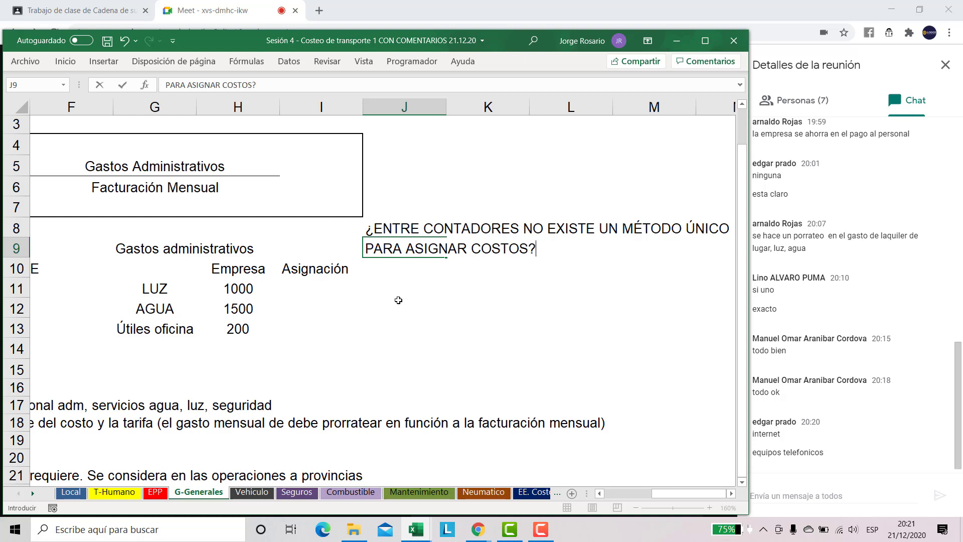
{"action": "key", "text": "BackSpace"}
{"action": "key", "text": "Return"}
{"action": "type", "text": "}"}
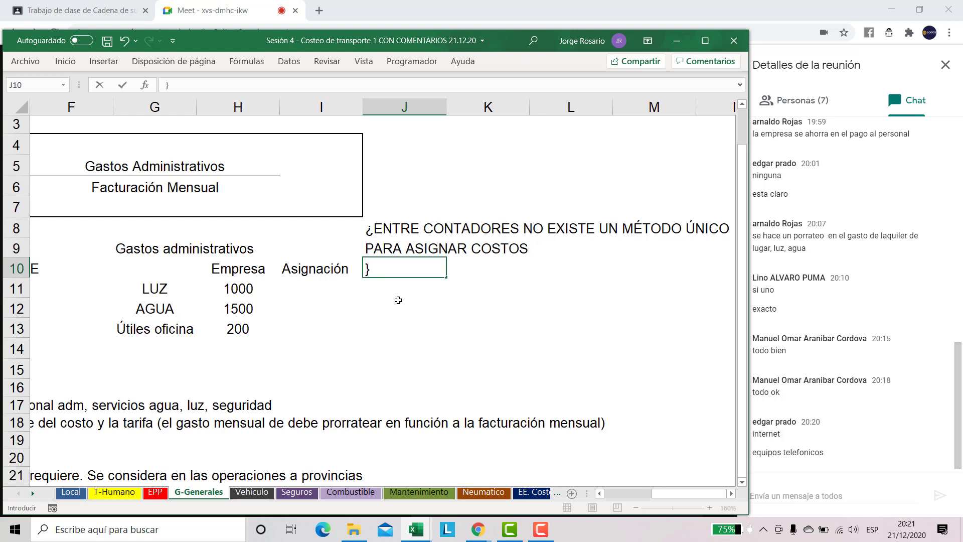
{"action": "key", "text": "Escape"}
- Remove the opening question mark from the note line in J8
{"action": "key", "text": "Up"}
{"action": "key", "text": "Up"}
{"action": "key", "text": "F2"}
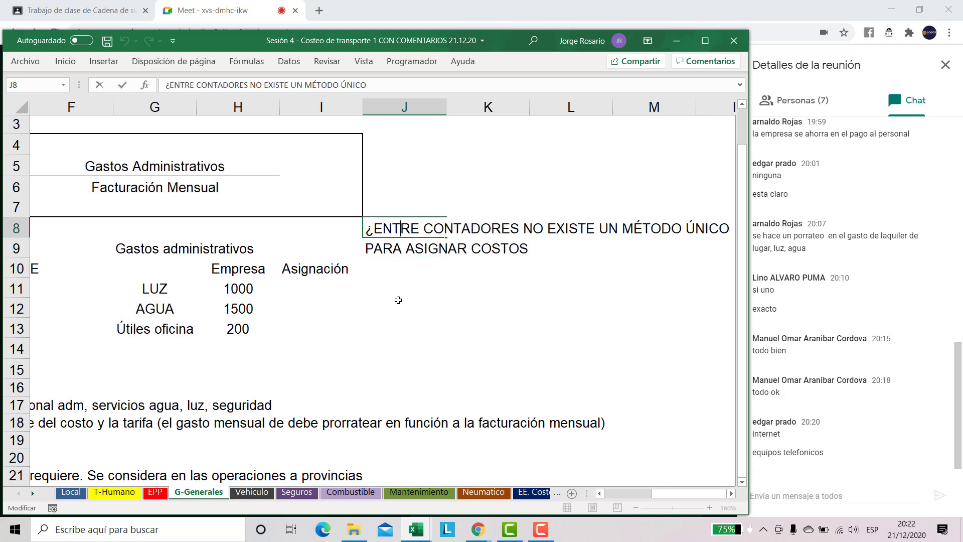
{"action": "key", "text": "BackSpace"}
{"action": "key", "text": "Return"}
- Move the word "ÚNICO" from the end of J8 to the start of J9, so J9 reads "ÚNICO PARA ASIGNAR COSTOS"
{"action": "key", "text": "Up"}
{"action": "key", "text": "F2"}
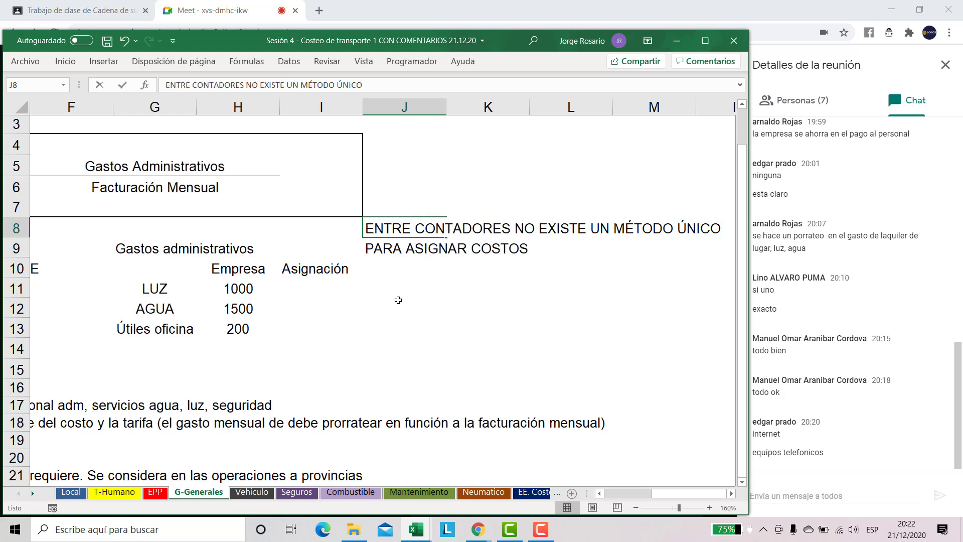
{"action": "key", "text": "shift+Left"}
{"action": "key", "text": "shift+Left"}
{"action": "key", "text": "shift+Left"}
{"action": "key", "text": "shift+Left"}
{"action": "key", "text": "shift+Left"}
{"action": "key", "text": "ctrl+c"}
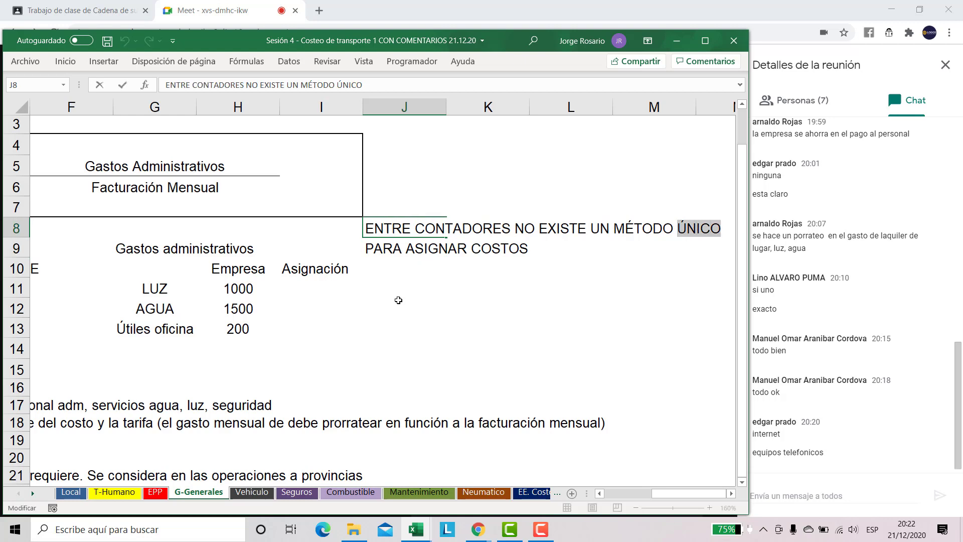
{"action": "key", "text": "BackSpace"}
{"action": "key", "text": "Return"}
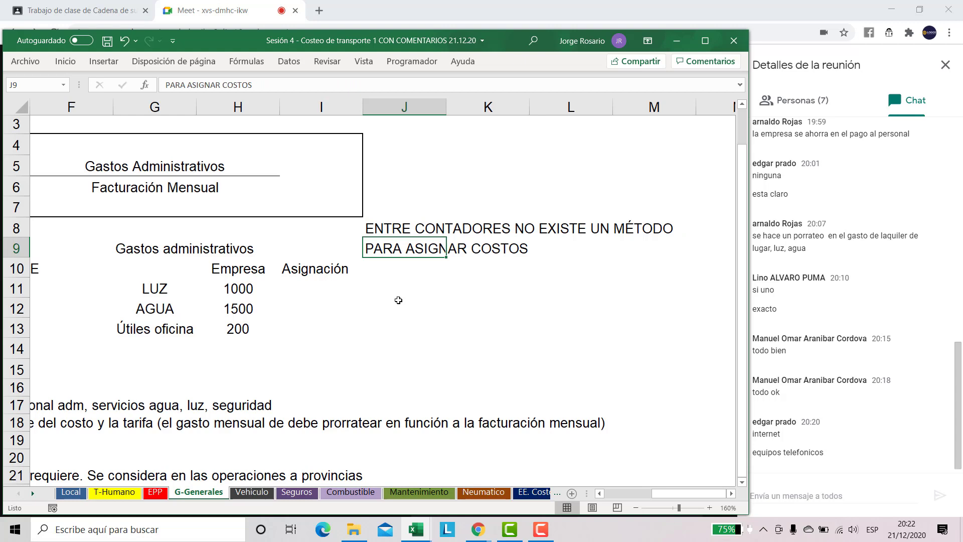
{"action": "key", "text": "XF86AudioLowerVolume"}
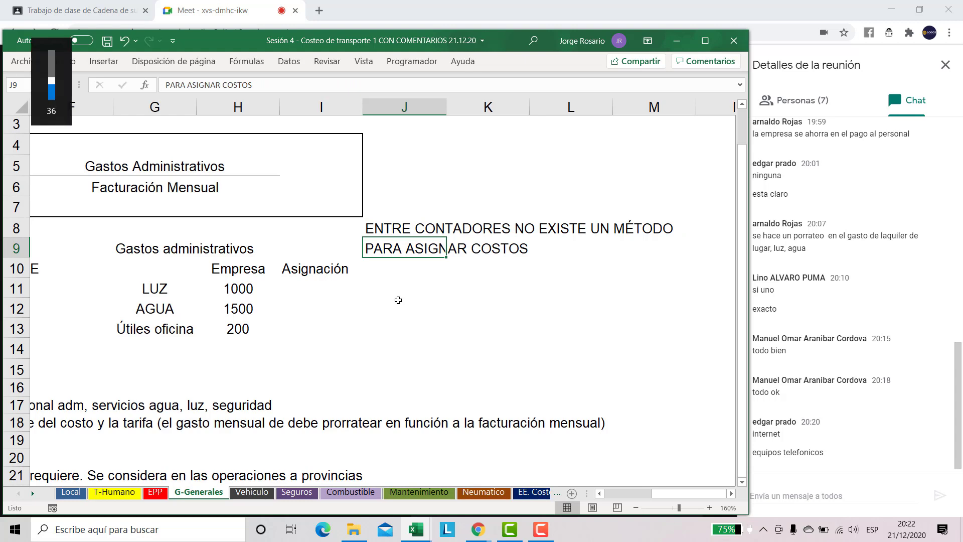
{"action": "key", "text": "F2"}
{"action": "key", "text": "Left"}
{"action": "key", "text": "Left"}
{"action": "key", "text": "Left"}
{"action": "key", "text": "Left"}
{"action": "key", "text": "Left"}
{"action": "key", "text": "Left"}
{"action": "key", "text": "Left"}
{"action": "key", "text": "Left"}
{"action": "key", "text": "Left"}
{"action": "key", "text": "Left"}
{"action": "key", "text": "Left"}
{"action": "key", "text": "Left"}
{"action": "key", "text": "Left"}
{"action": "key", "text": "Left"}
{"action": "key", "text": "Left"}
{"action": "key", "text": "Left"}
{"action": "key", "text": "Left"}
{"action": "key", "text": "Left"}
{"action": "key", "text": "Left"}
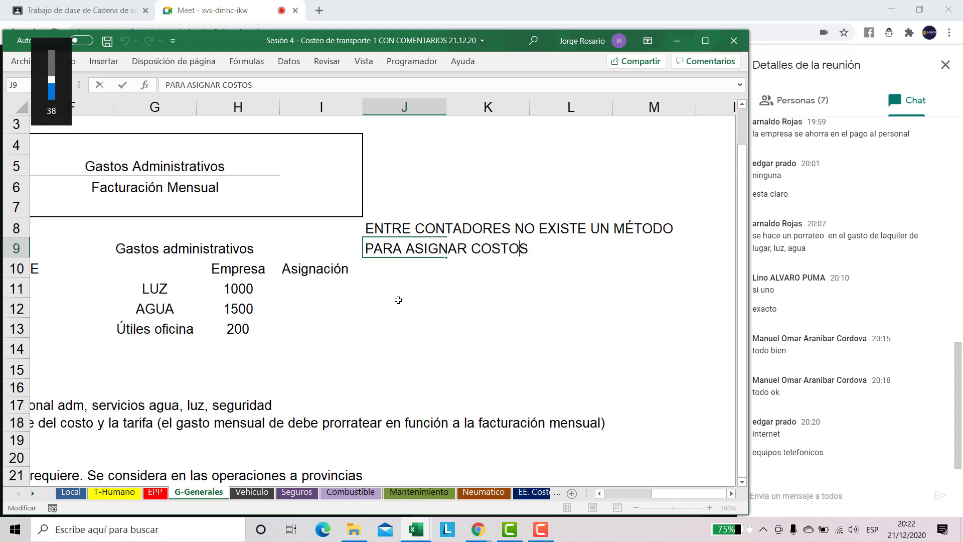
{"action": "key", "text": "ctrl+v"}
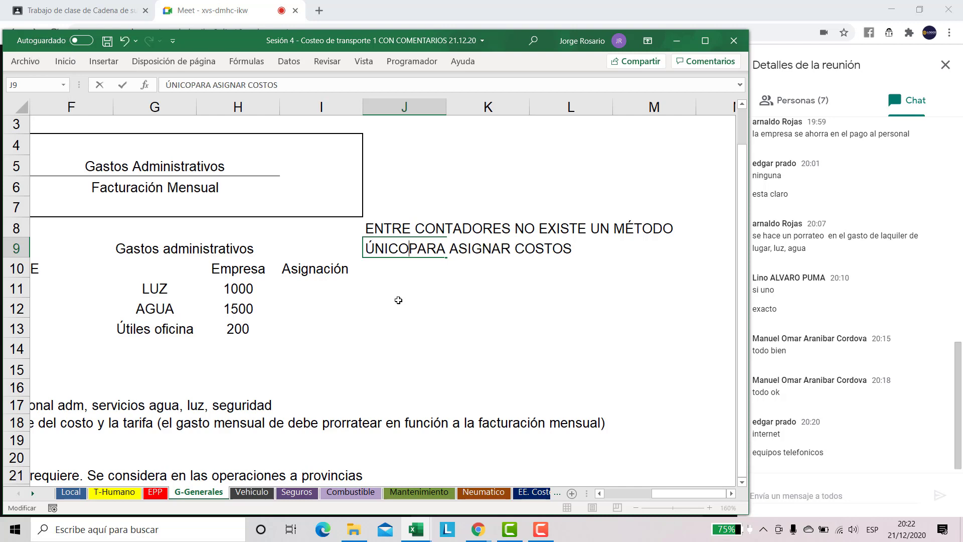
{"action": "key", "text": "Return"}
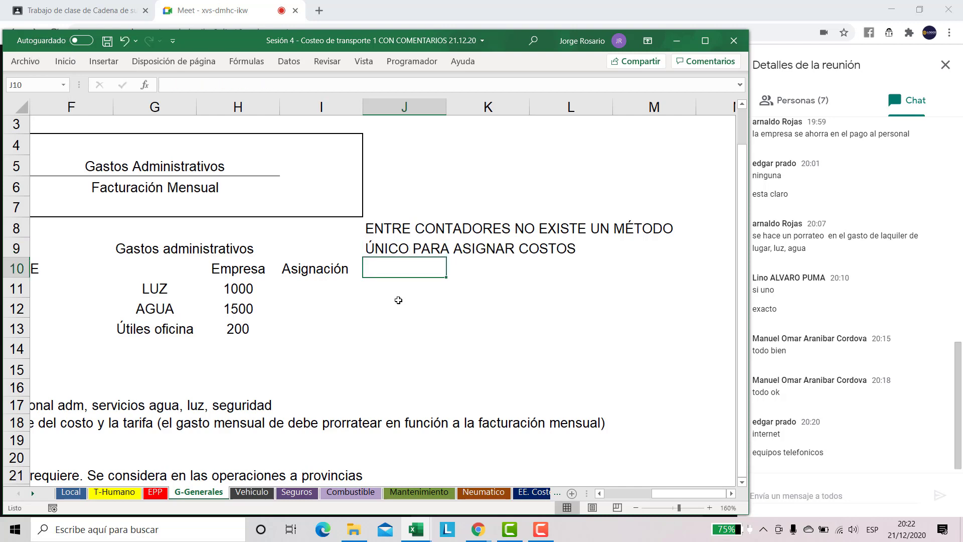
- Make the two note lines in J8:J9 bold
{"action": "key", "text": "Up"}
{"action": "key", "text": "Up"}
{"action": "key", "text": "shift+Down"}
{"action": "key", "text": "ctrl+n"}
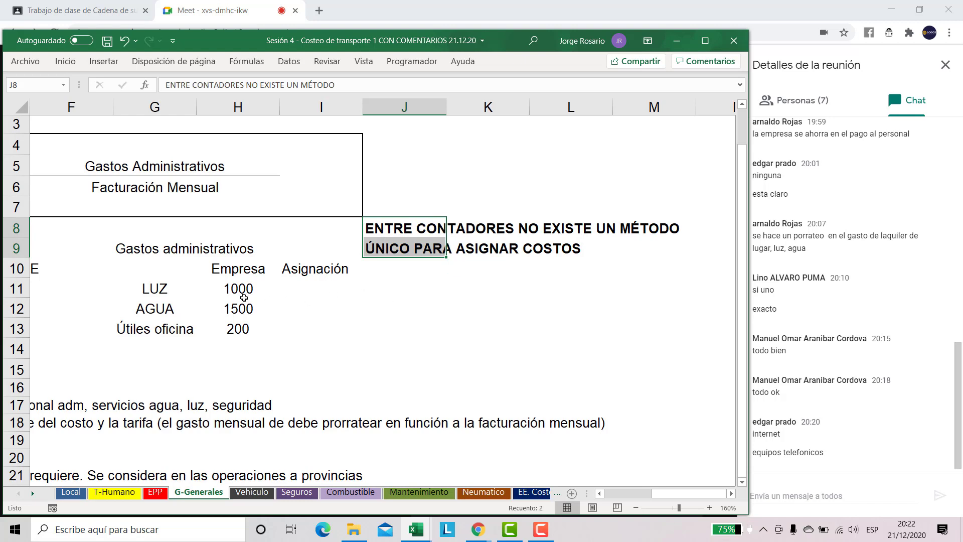
- Enter "Por persona" as the Asignación criterion for both LUZ and AGUA in I11 and I12
{"action": "left_click_drag", "start_coordinate": [170, 287], "coordinate": [172, 329]}
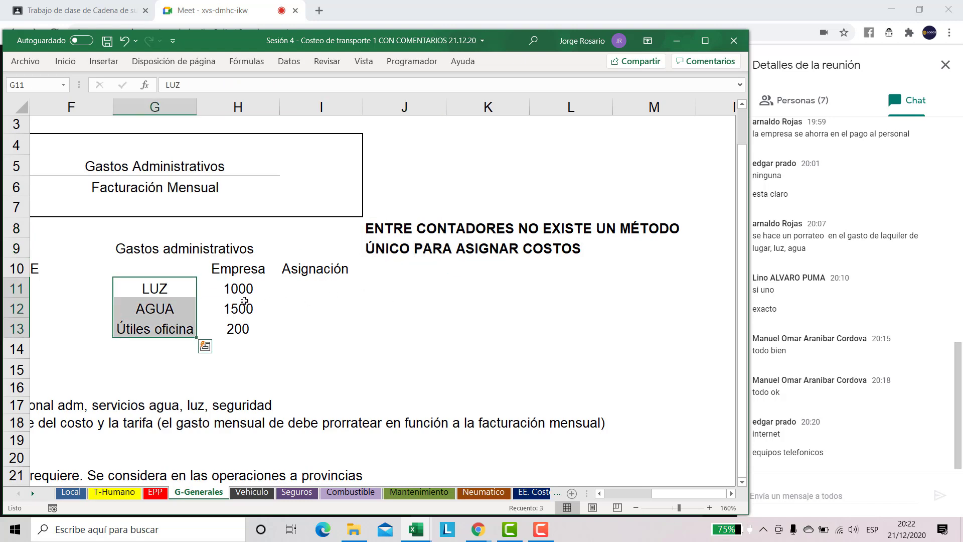
{"action": "left_click", "coordinate": [321, 286]}
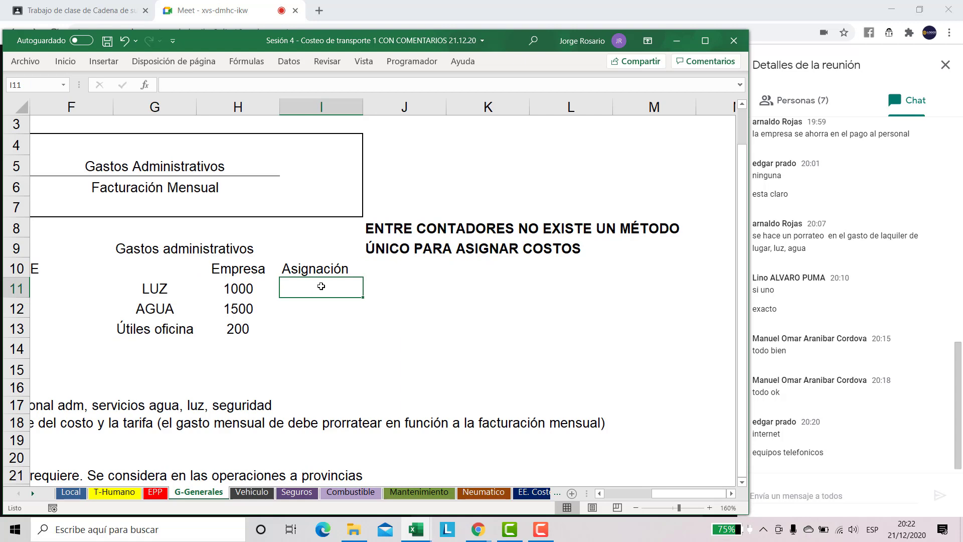
{"action": "type", "text": "Por"}
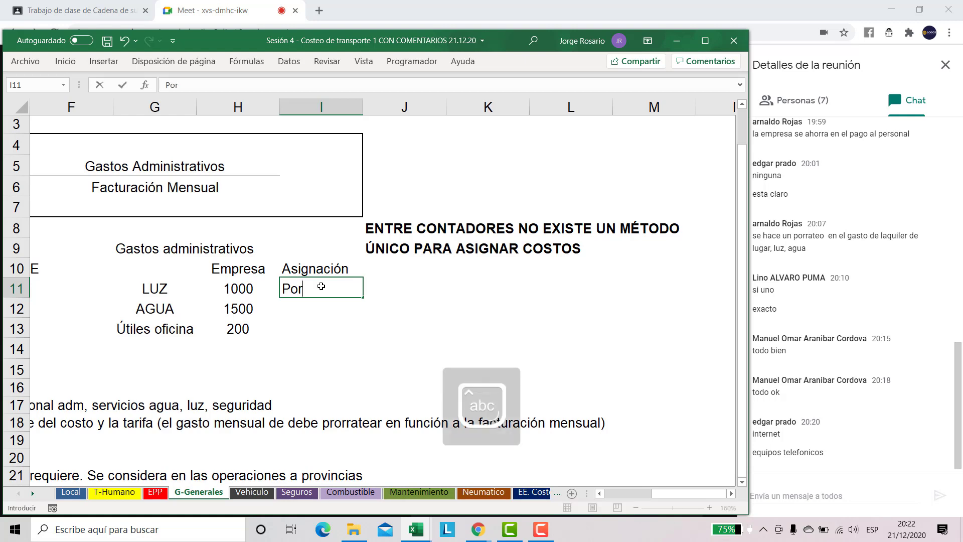
{"action": "type", "text": " persona"}
{"action": "key", "text": "Return"}
{"action": "type", "text": "p"}
{"action": "key", "text": "BackSpace"}
{"action": "key", "text": "BackSpace"}
{"action": "type", "text": "Por pe"}
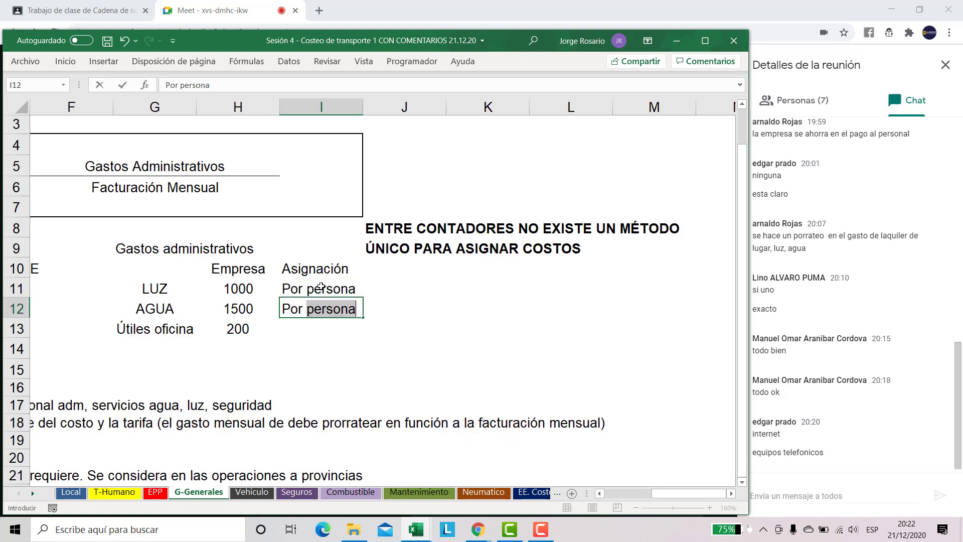
{"action": "type", "text": "rsona"}
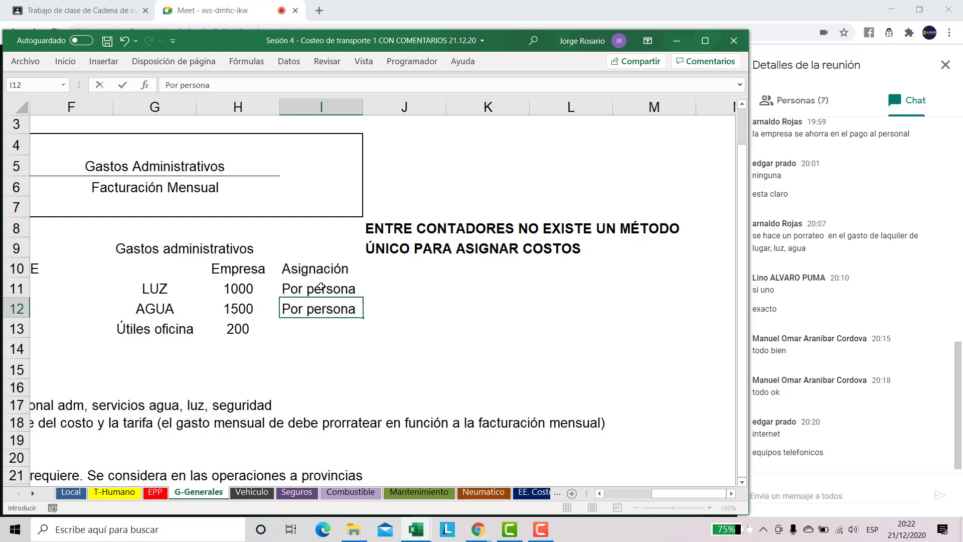
{"action": "key", "text": "Return"}
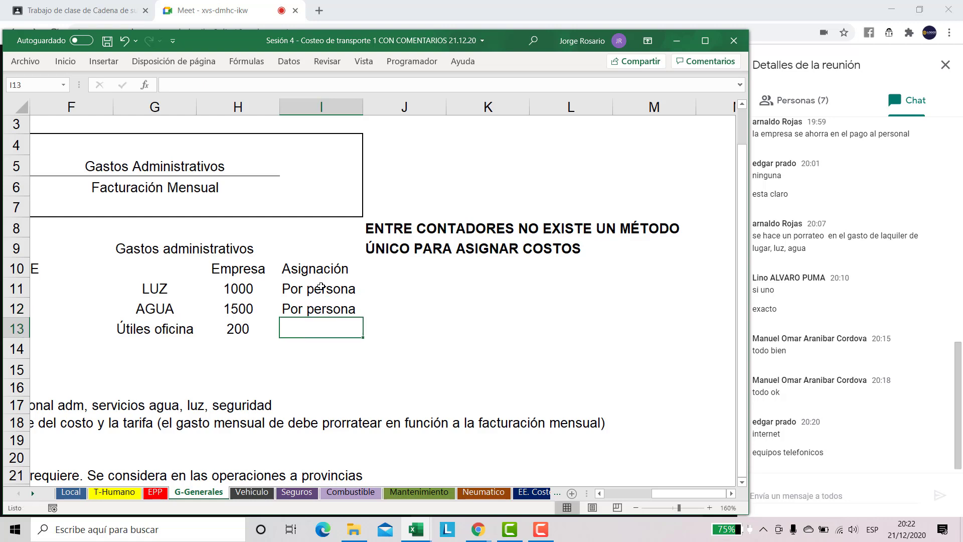
- Enter "Según presupuesto" as the Asignación criterion for Útiles oficina in I13
{"action": "type", "text": "Según presu"}
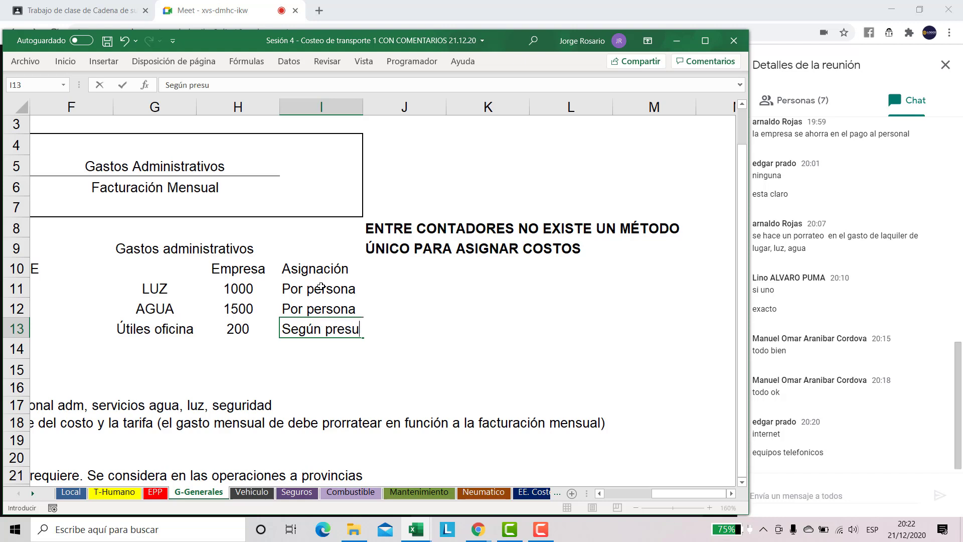
{"action": "type", "text": "puesto"}
{"action": "key", "text": "Return"}
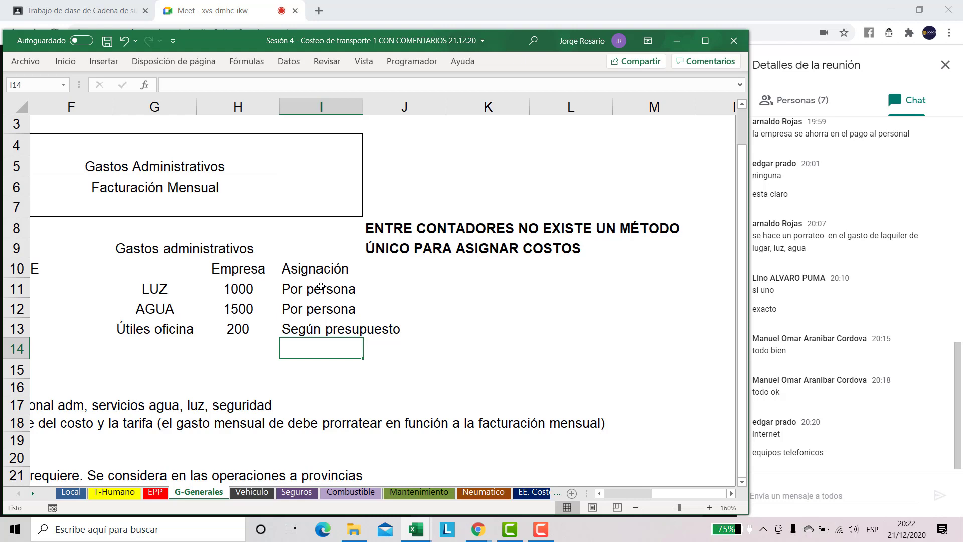
- Enter the label "Personal" in K10 and its headcount of 30 in L10
{"action": "key", "text": "Up"}
{"action": "key", "text": "Up"}
{"action": "key", "text": "Up"}
{"action": "key", "text": "Up"}
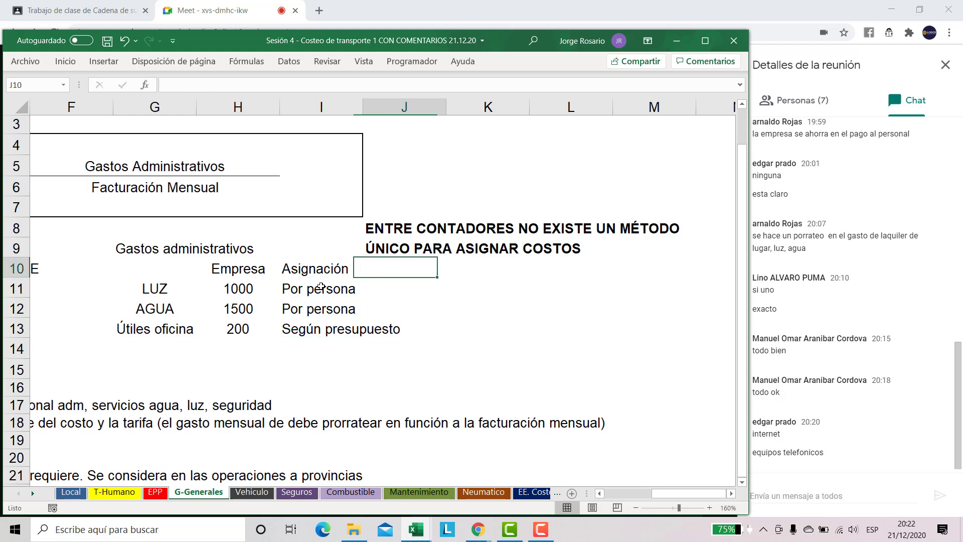
{"action": "key", "text": "Right"}
{"action": "key", "text": "Right"}
{"action": "type", "text": "P"}
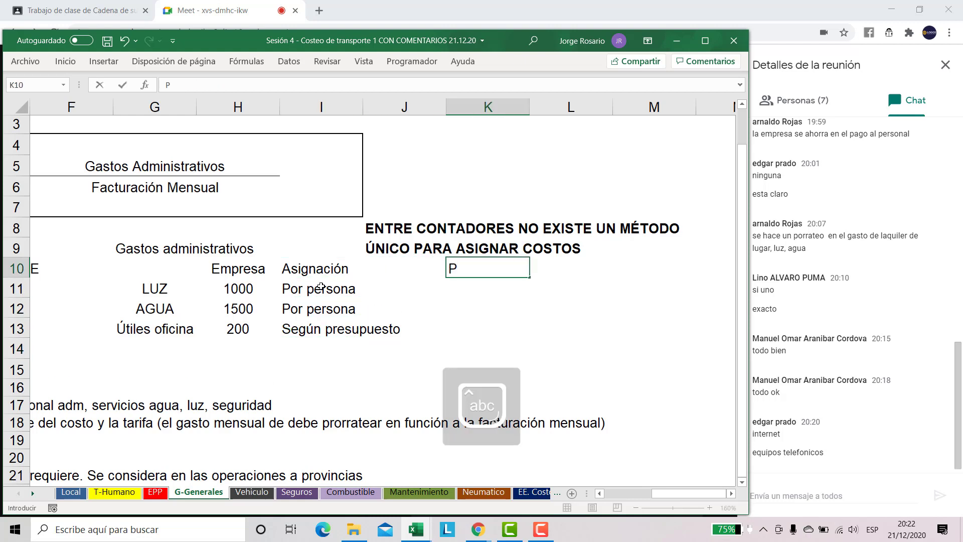
{"action": "type", "text": "ersonal"}
{"action": "key", "text": "Return"}
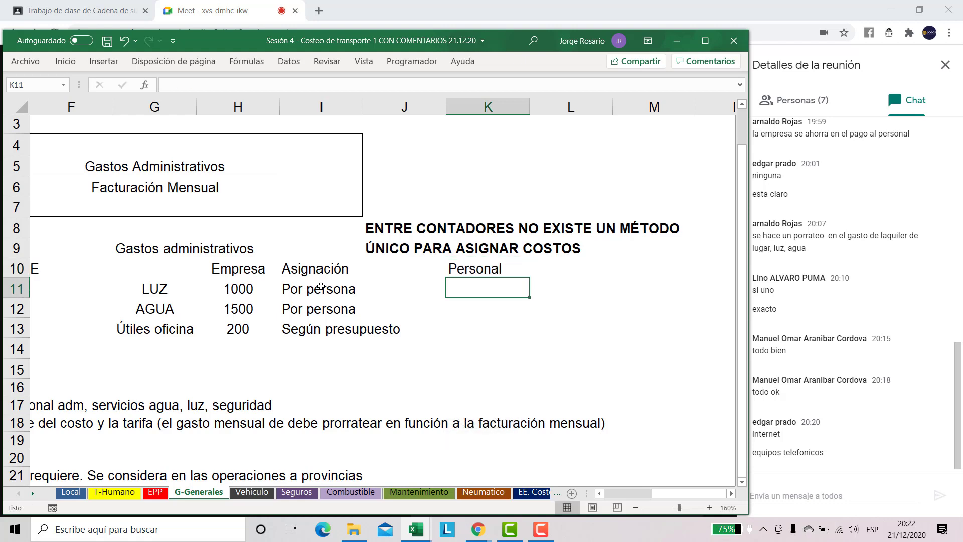
{"action": "key", "text": "Up"}
{"action": "key", "text": "Right"}
{"action": "type", "text": "30"}
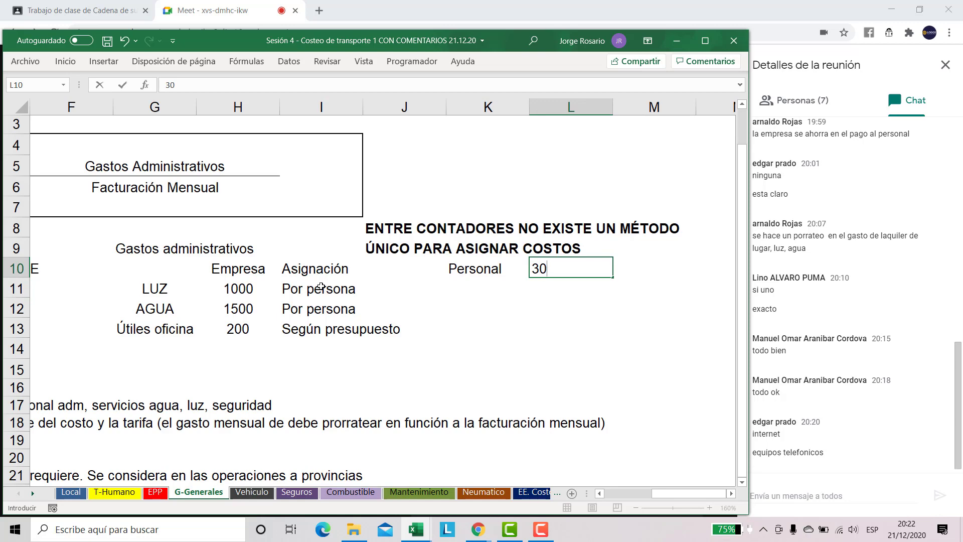
{"action": "key", "text": "Return"}
{"action": "key", "text": "Up"}
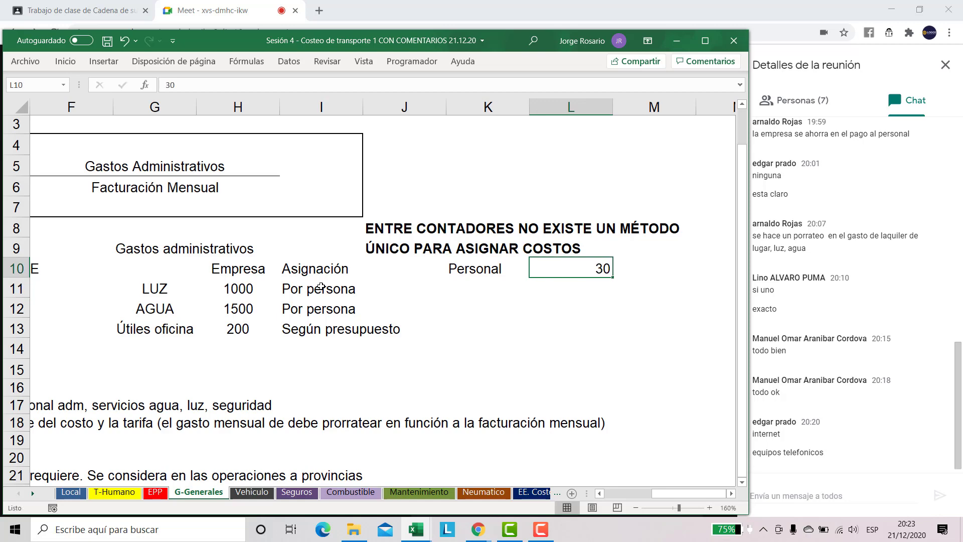
- Enter the label "Administrativos" in M10 and its headcount of 18 in N10
{"action": "key", "text": "Right"}
{"action": "key", "text": "Right"}
{"action": "key", "text": "Right"}
{"action": "key", "text": "Left"}
{"action": "key", "text": "Left"}
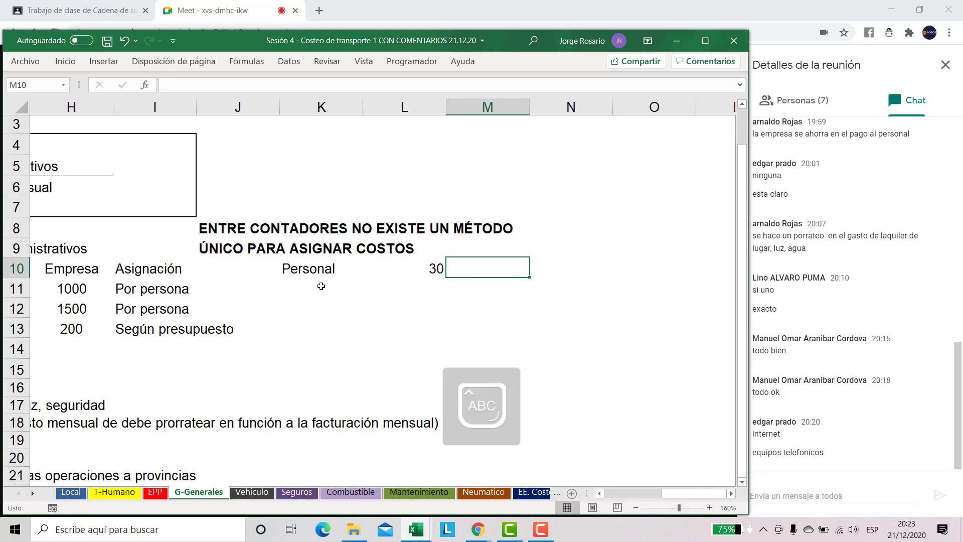
{"action": "type", "text": "Administrativos"}
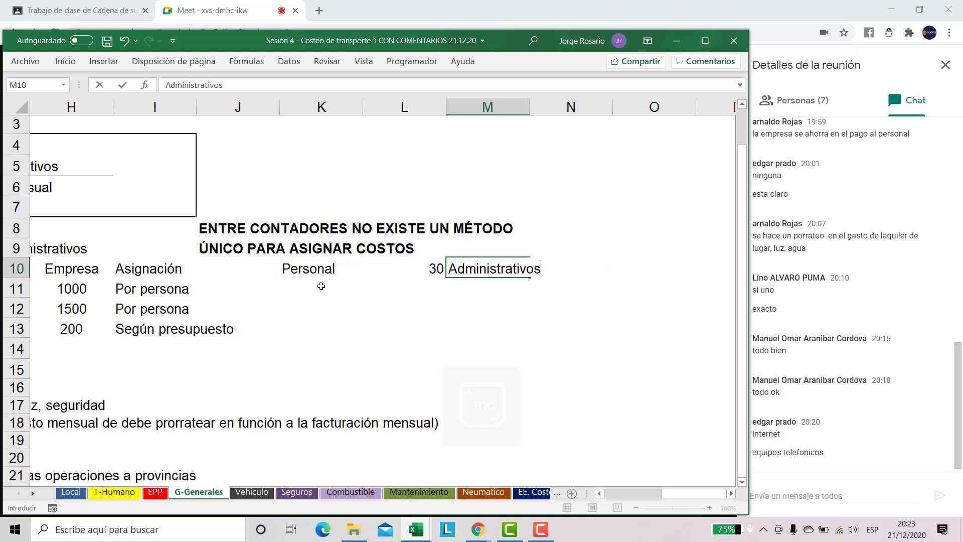
{"action": "key", "text": "Return"}
{"action": "key", "text": "Up"}
{"action": "key", "text": "Right"}
{"action": "type", "text": "1"}
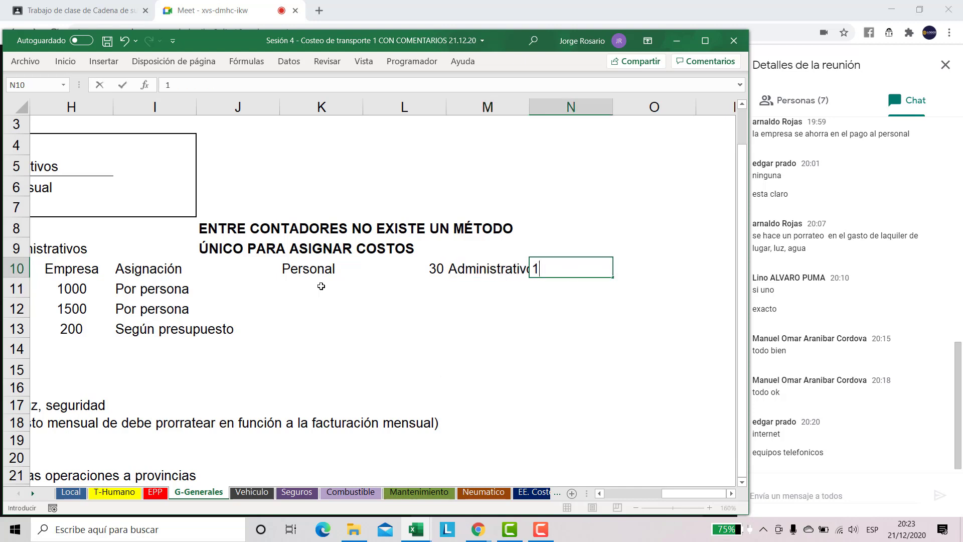
{"action": "type", "text": "8"}
{"action": "key", "text": "Return"}
- Enter the label "Operaciones" in O10 and calculate its headcount in P10 as L10 minus N10
{"action": "key", "text": "Up"}
{"action": "key", "text": "Right"}
{"action": "type", "text": "Operaciones"}
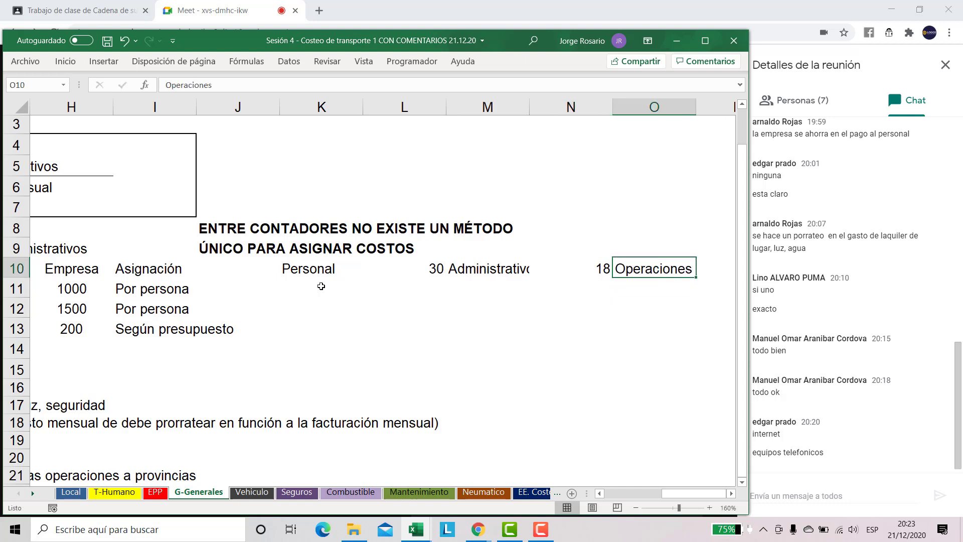
{"action": "key", "text": "Right"}
{"action": "type", "text": "="}
{"action": "key", "text": "Left"}
{"action": "key", "text": "Left"}
{"action": "key", "text": "Left"}
{"action": "key", "text": "Left"}
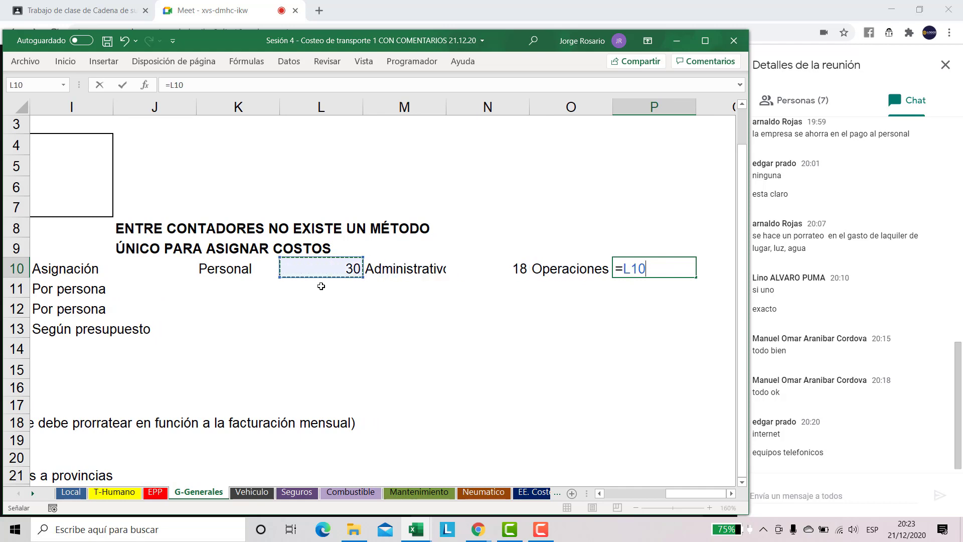
{"action": "type", "text": "-"}
{"action": "key", "text": "Left"}
{"action": "key", "text": "Left"}
{"action": "key", "text": "Return"}
- Complete the Operaciones headcount formula in P10 as L10 minus N10 and select J11 beside the LUZ allocation criterion
{"action": "key", "text": "Left"}
{"action": "key", "text": "Left"}
{"action": "key", "text": "Left"}
{"action": "key", "text": "Left"}
{"action": "key", "text": "Left"}
{"action": "key", "text": "Left"}
{"action": "key", "text": "Left"}
{"action": "key", "text": "Left"}
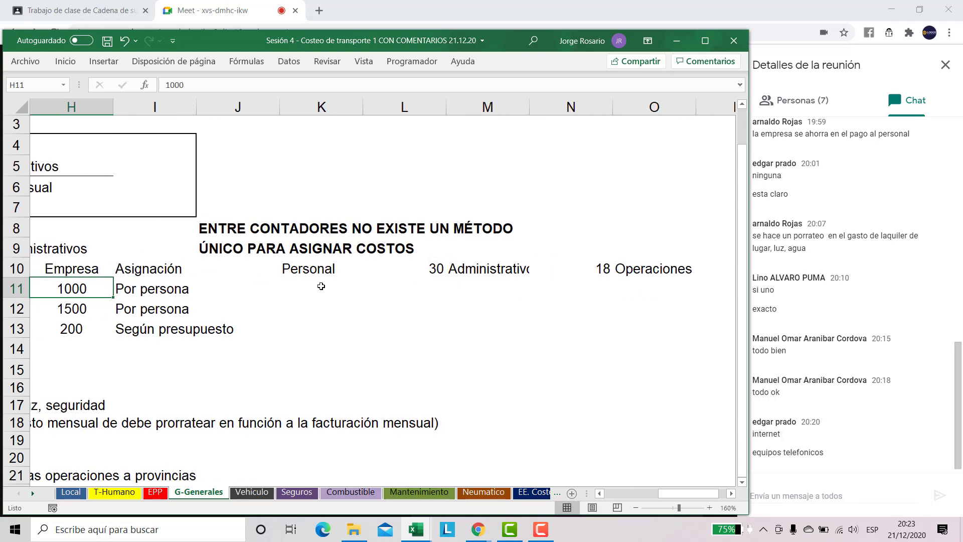
{"action": "key", "text": "Left"}
{"action": "key", "text": "Right"}
{"action": "key", "text": "Right"}
{"action": "key", "text": "Right"}
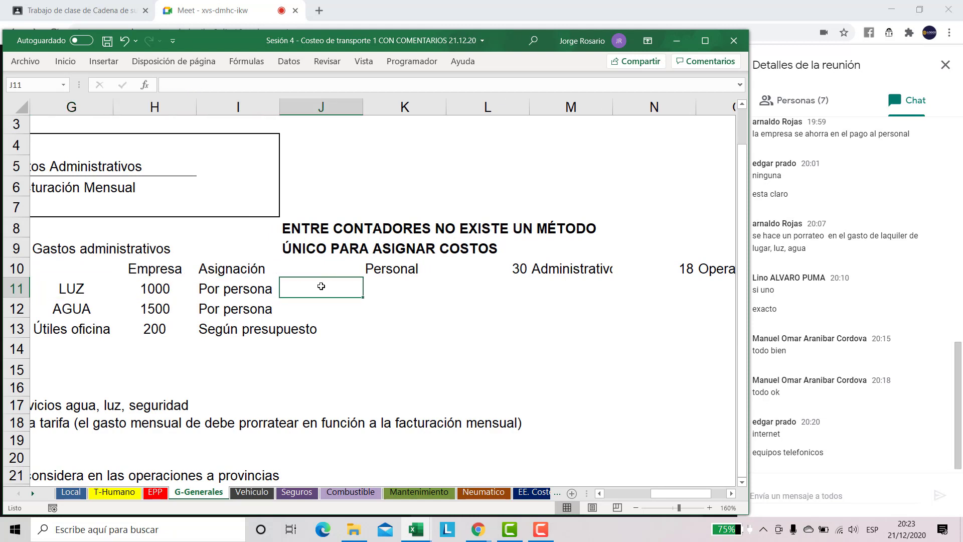
{"action": "type", "text": "="}
{"action": "key", "text": "Left"}
{"action": "key", "text": "Left"}
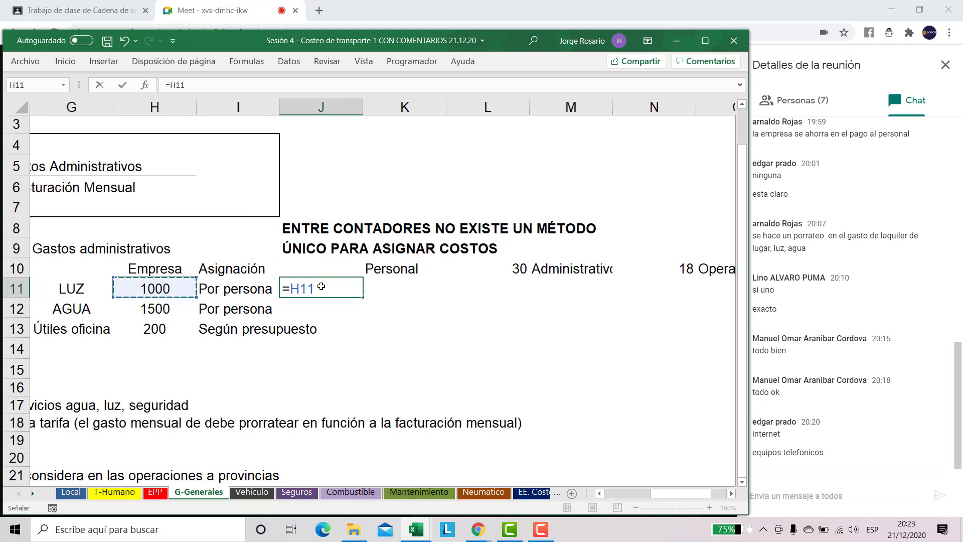
{"action": "key", "text": "Escape"}
- Calculate the operations share of the LUZ expense in J11 with the formula =P10/L10*H11
{"action": "type", "text": "="}
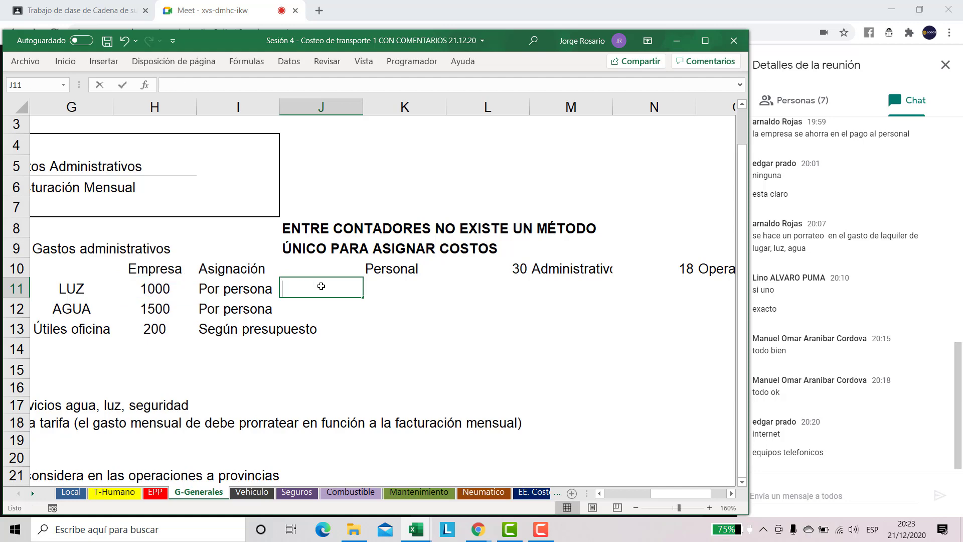
{"action": "key", "text": "Right"}
{"action": "key", "text": "Right"}
{"action": "key", "text": "Right"}
{"action": "key", "text": "Right"}
{"action": "key", "text": "Right"}
{"action": "key", "text": "Right"}
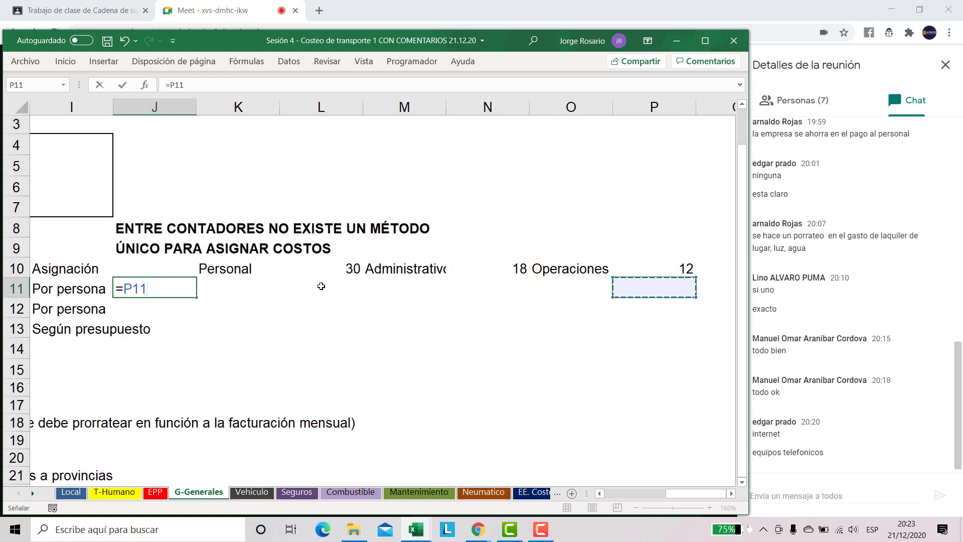
{"action": "key", "text": "Up"}
{"action": "key", "text": "Right"}
{"action": "key", "text": "Left"}
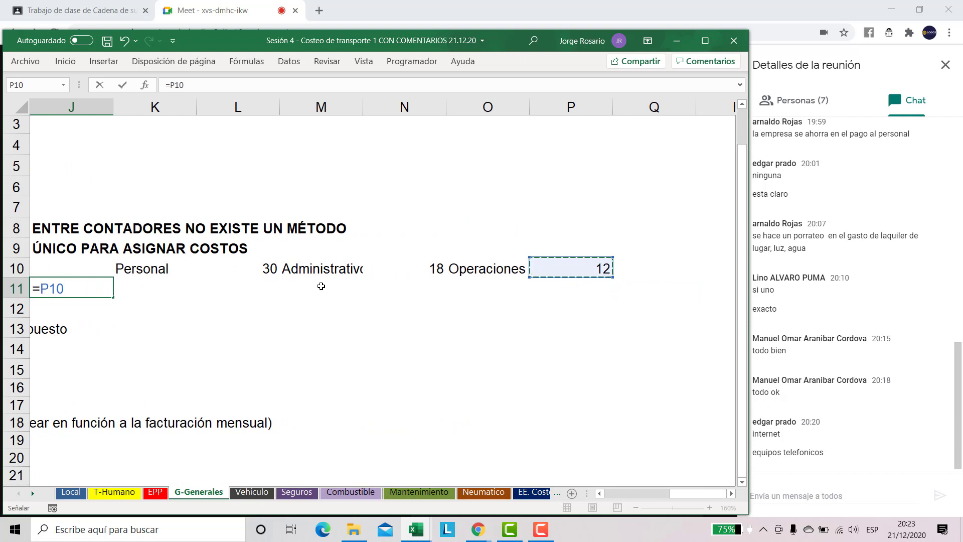
{"action": "type", "text": "/"}
{"action": "key", "text": "Left"}
{"action": "key", "text": "Left"}
{"action": "key", "text": "Right"}
{"action": "key", "text": "Right"}
{"action": "key", "text": "Right"}
{"action": "key", "text": "Right"}
{"action": "key", "text": "Right"}
{"action": "key", "text": "Up"}
{"action": "key", "text": "Left"}
{"action": "type", "text": "*"}
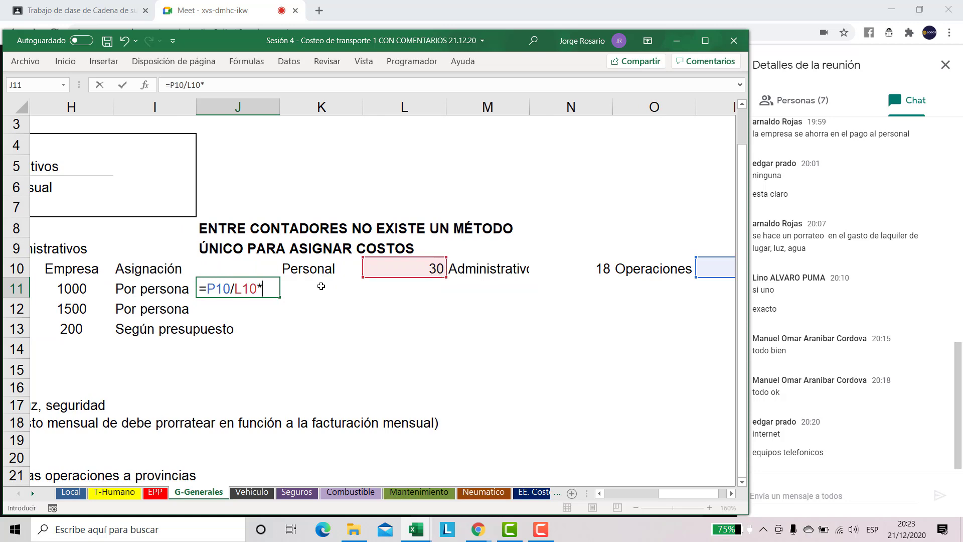
{"action": "key", "text": "Left"}
{"action": "key", "text": "Left"}
{"action": "key", "text": "Right"}
{"action": "key", "text": "Right"}
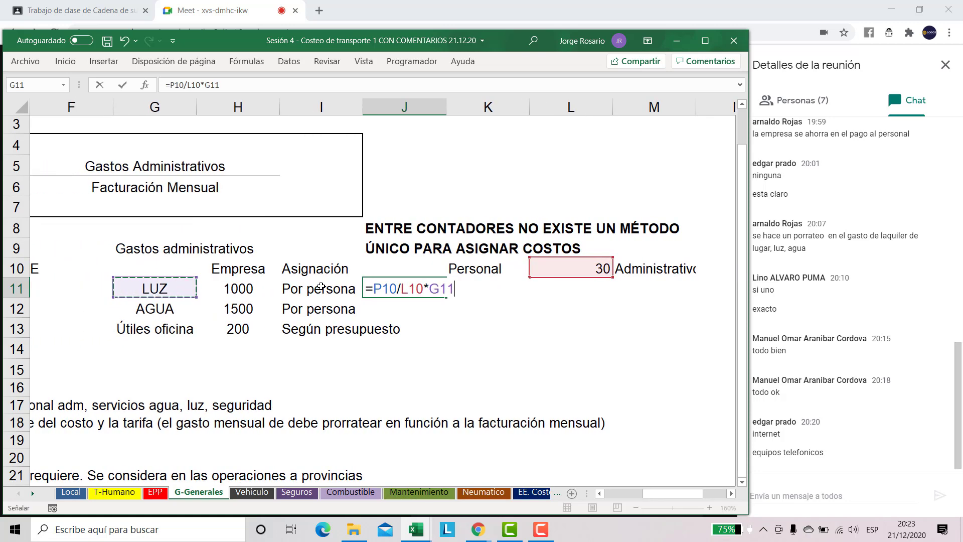
{"action": "key", "text": "Return"}
{"action": "key", "text": "Up"}
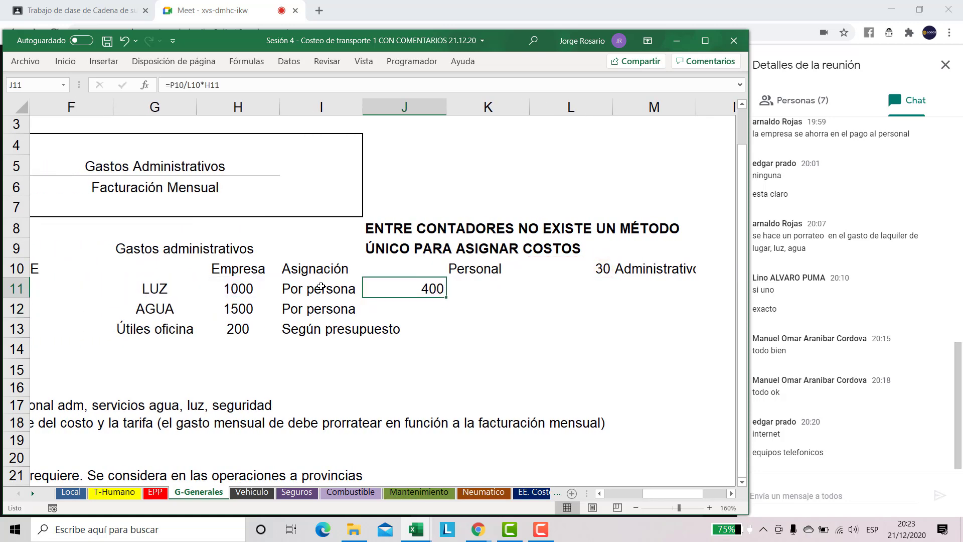
- Examine the LUZ row G11:J11 and the headcount figures in L10:P10 that its allocation is based on
{"action": "left_click_drag", "start_coordinate": [380, 267], "coordinate": [398, 325]}
{"action": "left_click", "coordinate": [413, 290]}
{"action": "key", "text": "shift+Left"}
{"action": "key", "text": "shift+Left"}
{"action": "key", "text": "shift+Left"}
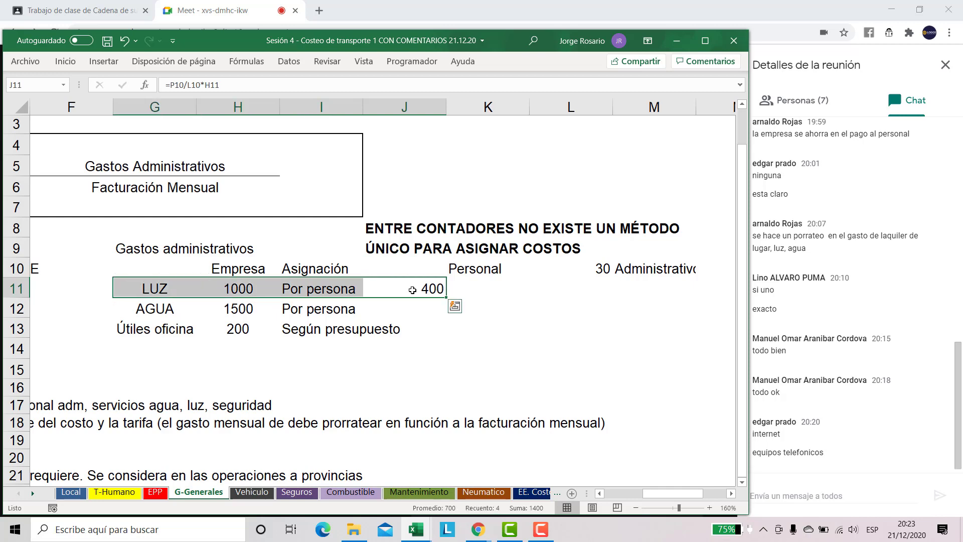
{"action": "key", "text": "Right"}
{"action": "key", "text": "Right"}
{"action": "key", "text": "Right"}
{"action": "key", "text": "Right"}
{"action": "key", "text": "Right"}
{"action": "key", "text": "Right"}
{"action": "key", "text": "Right"}
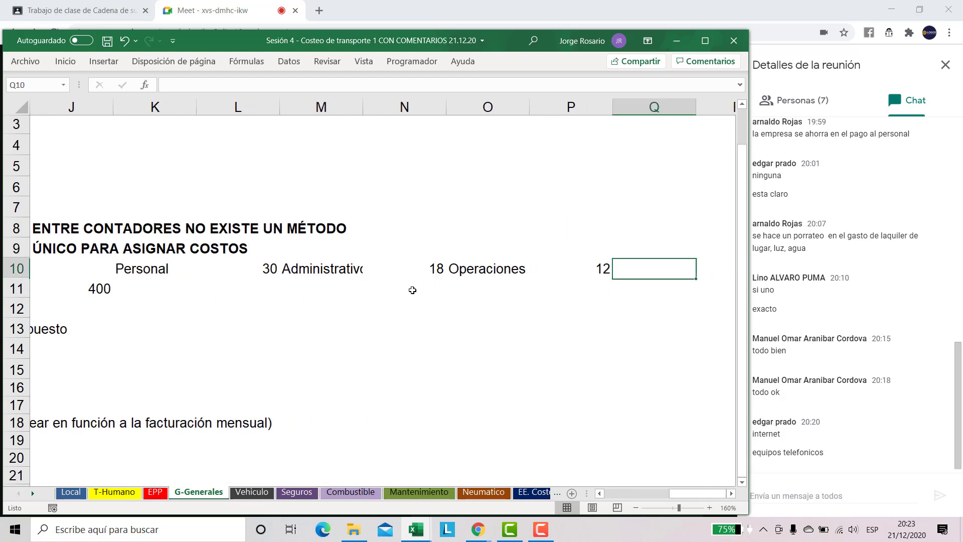
{"action": "key", "text": "Up"}
{"action": "key", "text": "Left"}
{"action": "key", "text": "Left"}
{"action": "key", "text": "Right"}
{"action": "key", "text": "shift+Left"}
{"action": "key", "text": "shift+Left"}
{"action": "key", "text": "shift+Left"}
{"action": "key", "text": "shift+Left"}
{"action": "key", "text": "shift+Left"}
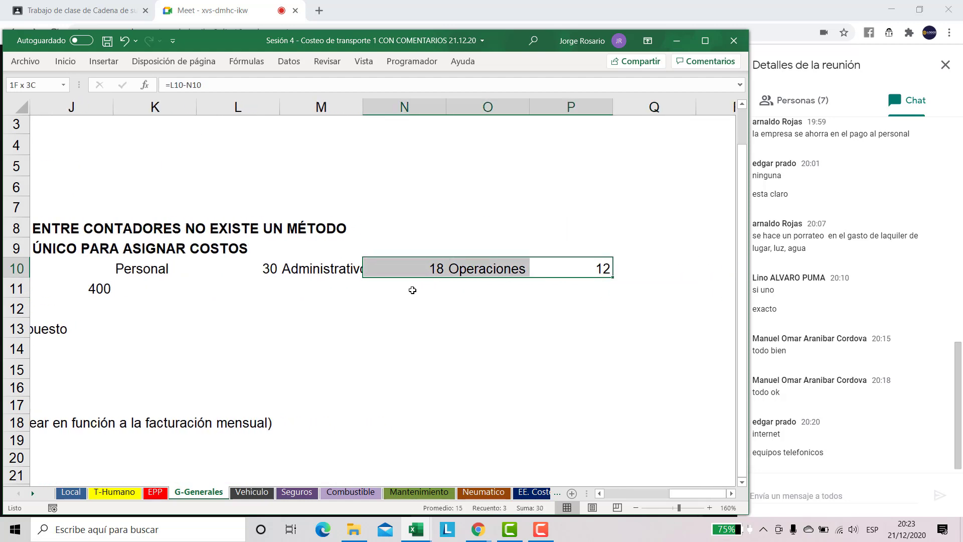
{"action": "key", "text": "shift+Right"}
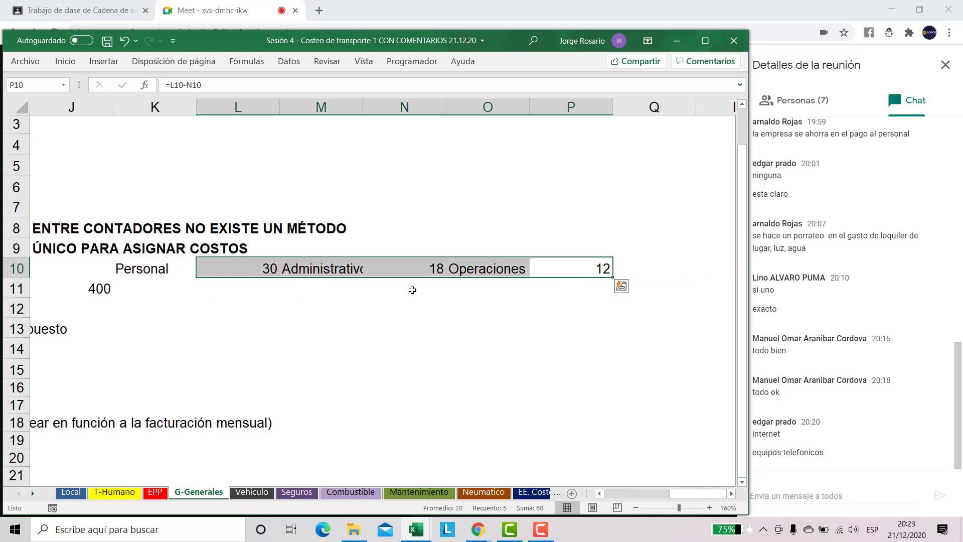
- Compare the LUZ allocation row with the complete personnel breakdown that starts at K10
{"action": "left_click_drag", "start_coordinate": [697, 494], "coordinate": [673, 509]}
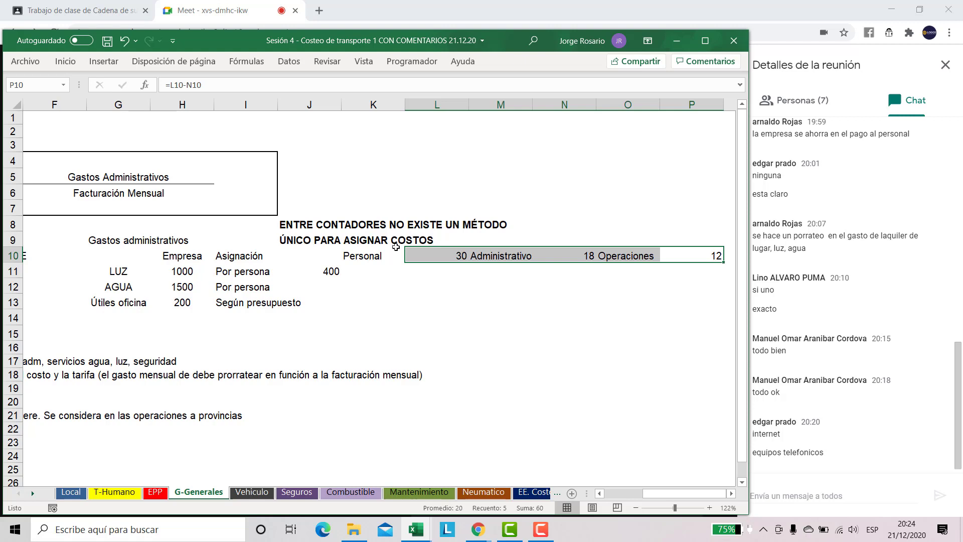
{"action": "left_click_drag", "start_coordinate": [326, 270], "coordinate": [135, 266]}
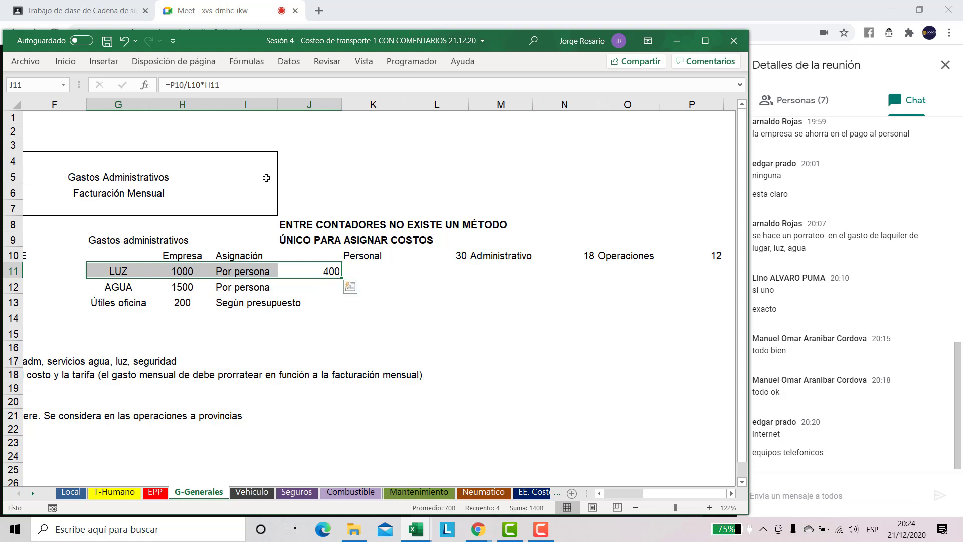
{"action": "left_click", "coordinate": [357, 256]}
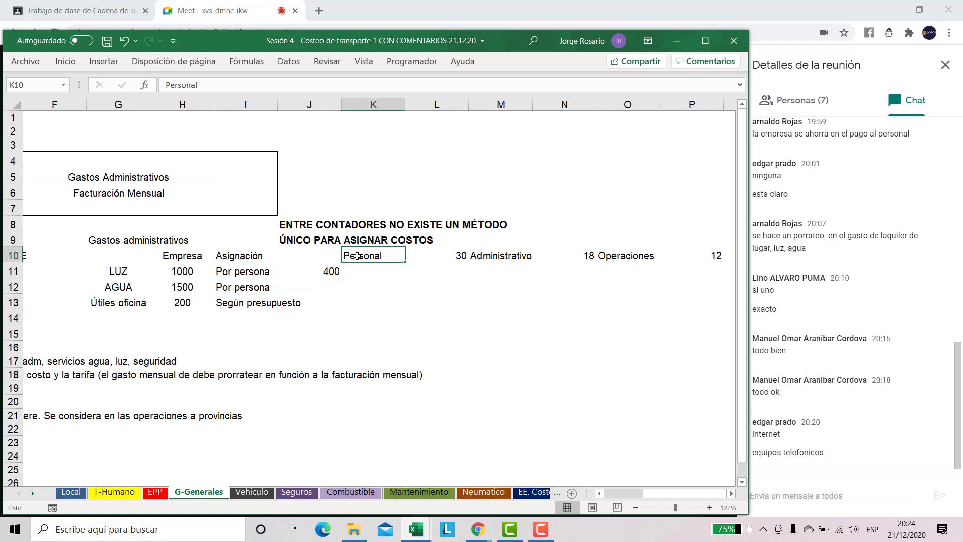
{"action": "key", "text": "shift+Right"}
{"action": "key", "text": "shift+Right"}
{"action": "key", "text": "shift+Right"}
{"action": "key", "text": "shift+Right"}
{"action": "key", "text": "shift+Right"}
{"action": "key", "text": "shift+Right"}
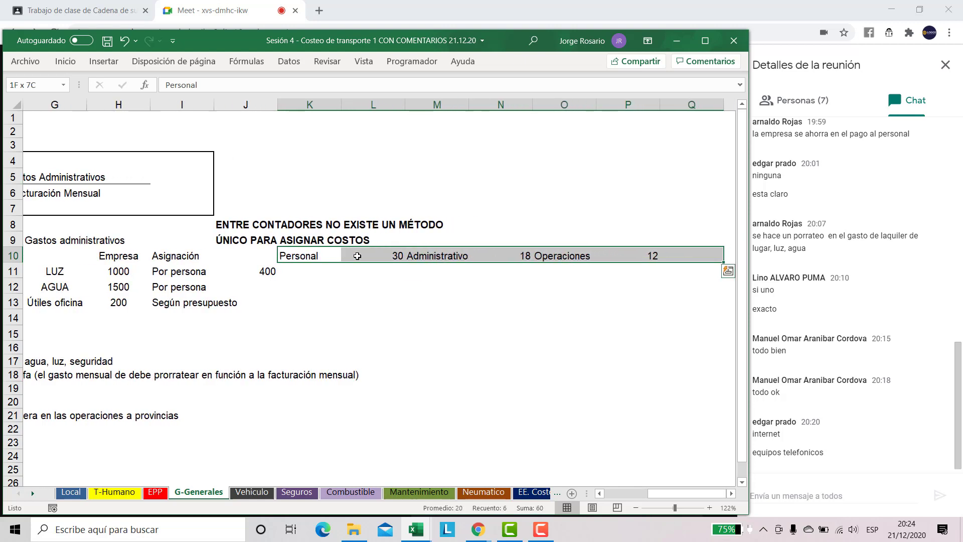
{"action": "key", "text": "shift+Right"}
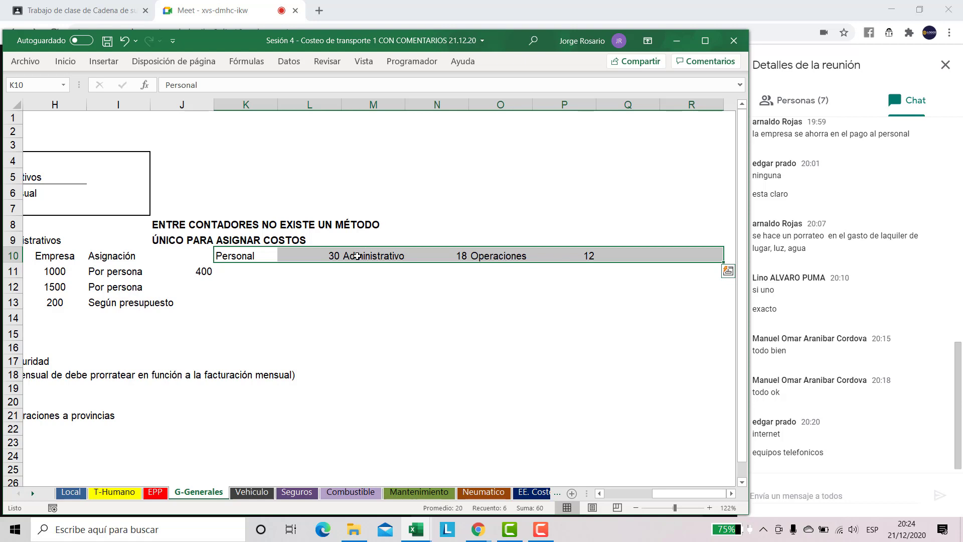
- Review the per-person allocation of LUZ by highlighting its row from J11 back to G11
{"action": "key", "text": "Left"}
{"action": "key", "text": "Left"}
{"action": "key", "text": "Left"}
{"action": "key", "text": "Left"}
{"action": "key", "text": "Left"}
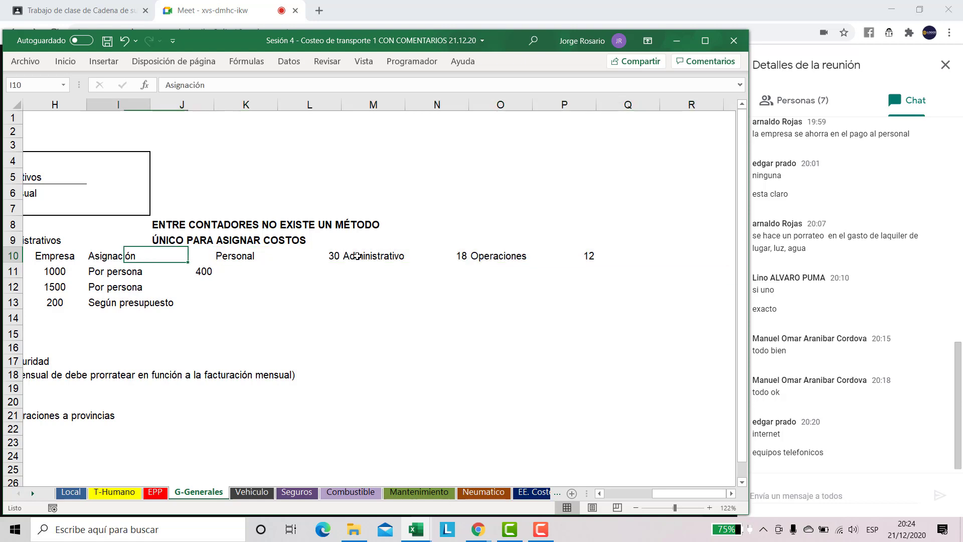
{"action": "key", "text": "Down"}
{"action": "key", "text": "Right"}
{"action": "key", "text": "Right"}
{"action": "key", "text": "Right"}
{"action": "key", "text": "Right"}
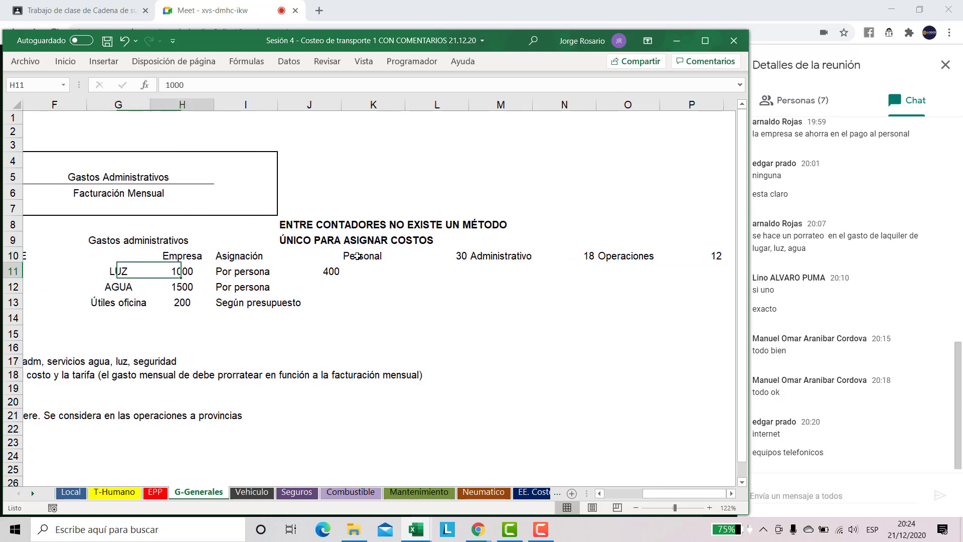
{"action": "key", "text": "shift+Left"}
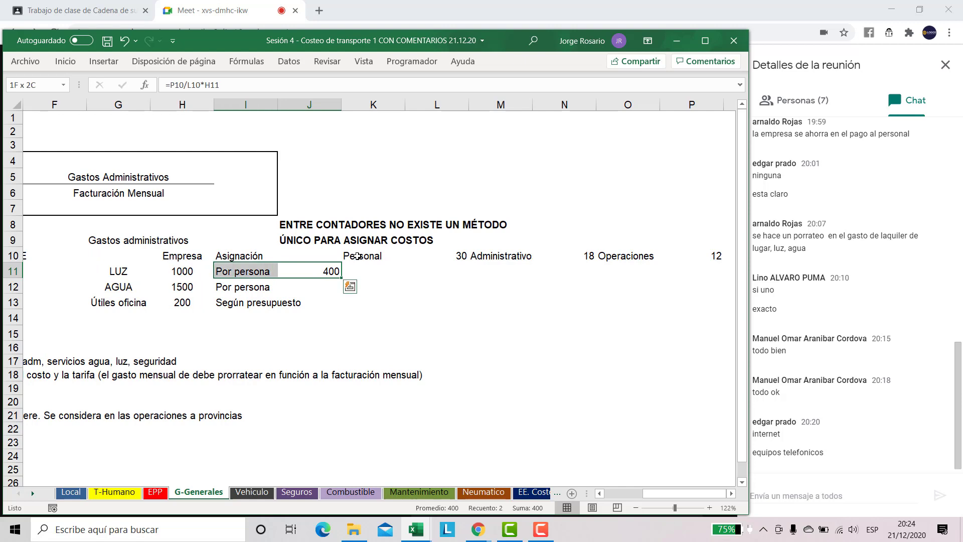
{"action": "key", "text": "shift+Left"}
{"action": "key", "text": "shift+Left"}
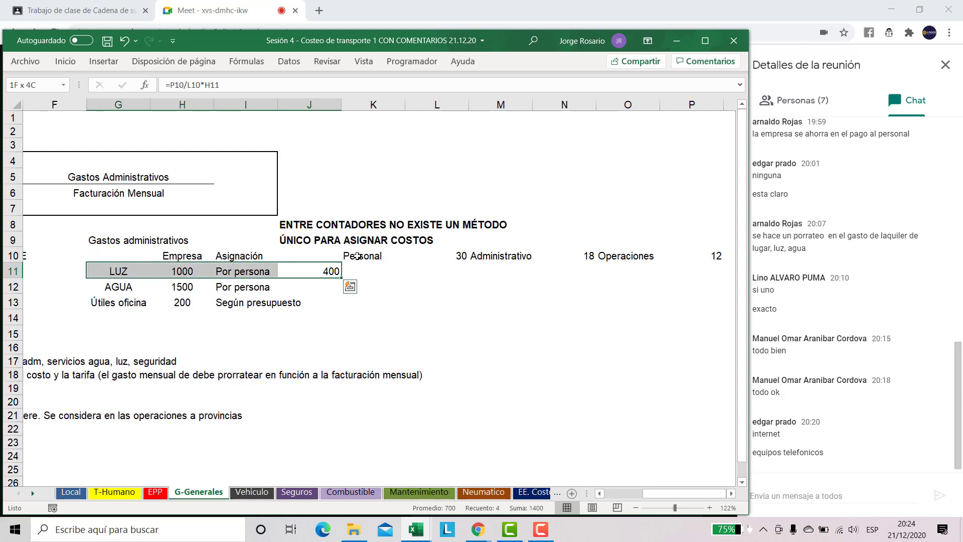
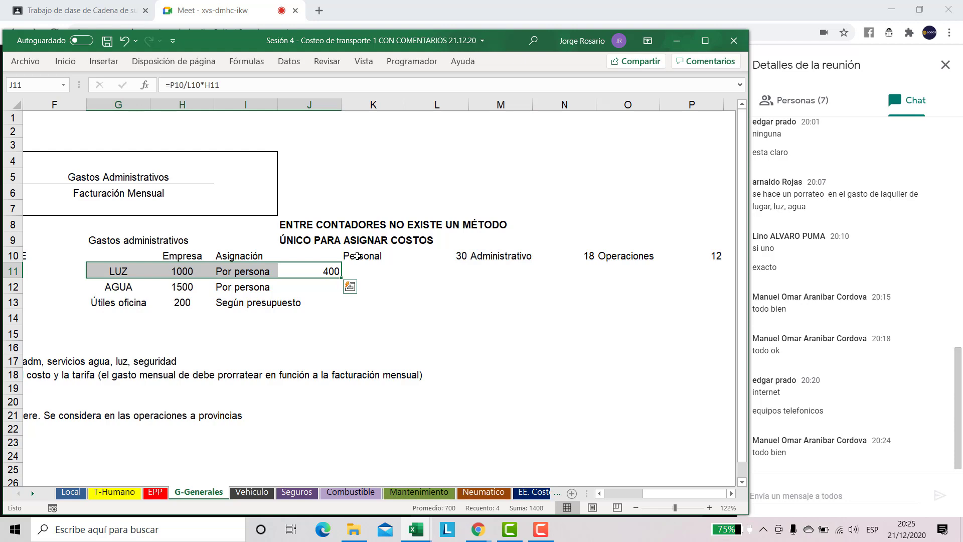
- Enter the formula =P10/L10+H12 in J12 for the operations share of the AGUA expense
{"action": "key", "text": "Down"}
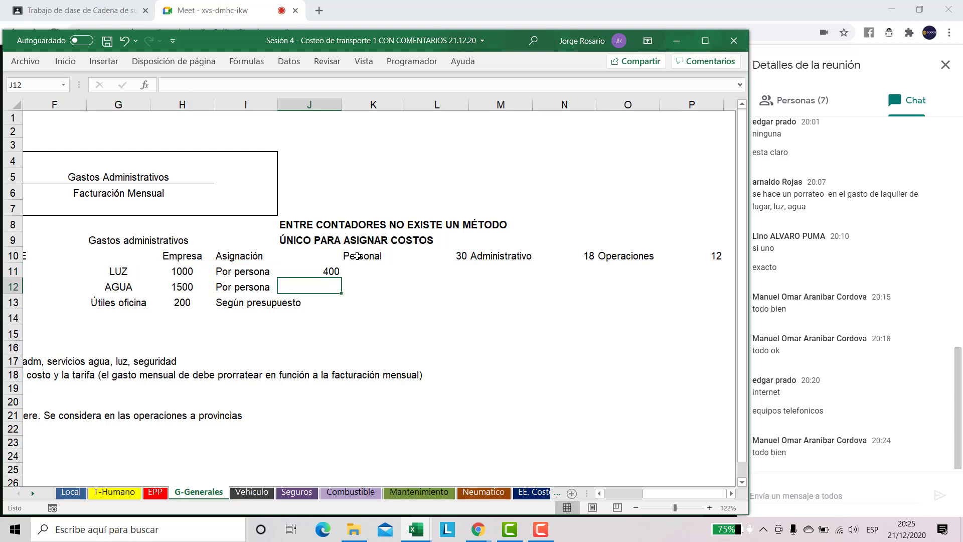
{"action": "type", "text": "="}
{"action": "key", "text": "Right"}
{"action": "key", "text": "Right"}
{"action": "key", "text": "Right"}
{"action": "key", "text": "Right"}
{"action": "key", "text": "Right"}
{"action": "key", "text": "Right"}
{"action": "key", "text": "Right"}
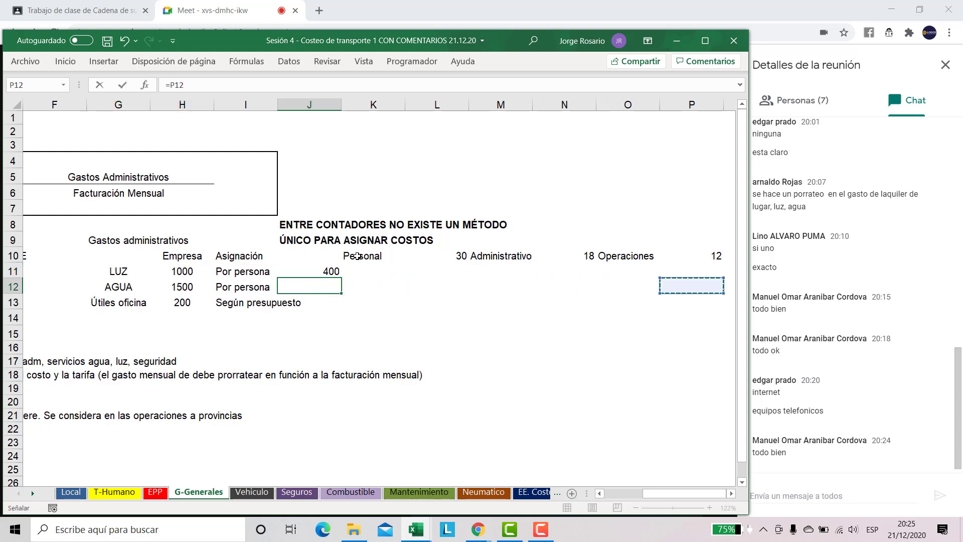
{"action": "key", "text": "Up"}
{"action": "key", "text": "Left"}
{"action": "key", "text": "Down"}
{"action": "key", "text": "Up"}
{"action": "key", "text": "Up"}
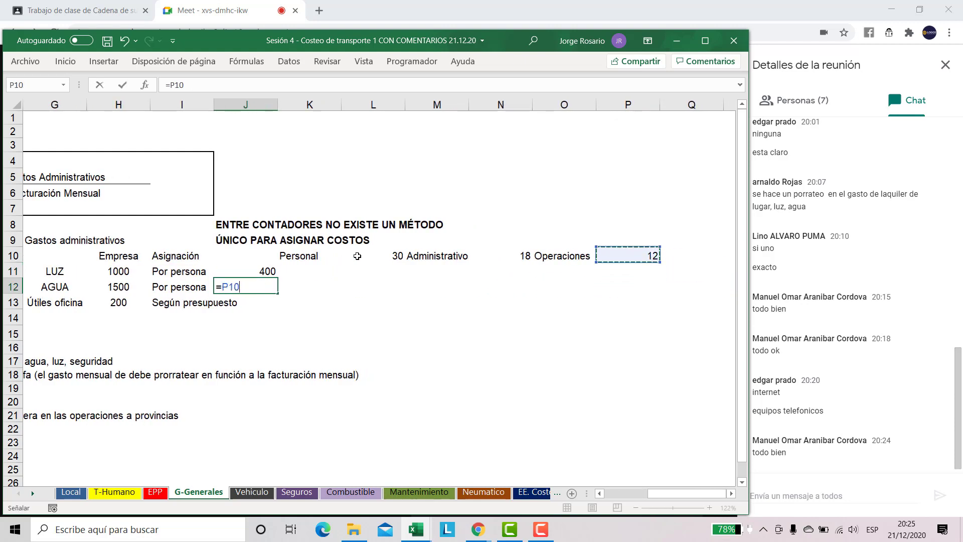
{"action": "type", "text": "/"}
{"action": "key", "text": "Left"}
{"action": "key", "text": "Left"}
{"action": "key", "text": "Right"}
{"action": "key", "text": "Right"}
{"action": "key", "text": "Right"}
{"action": "key", "text": "Right"}
{"action": "key", "text": "Up"}
{"action": "key", "text": "Up"}
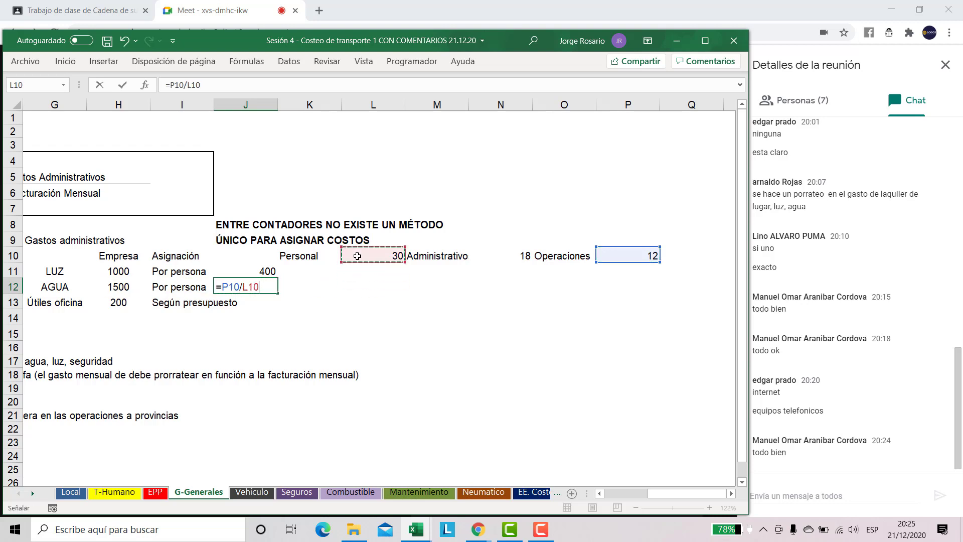
{"action": "type", "text": "+"}
{"action": "key", "text": "Left"}
{"action": "key", "text": "Left"}
{"action": "key", "text": "Left"}
{"action": "key", "text": "Left"}
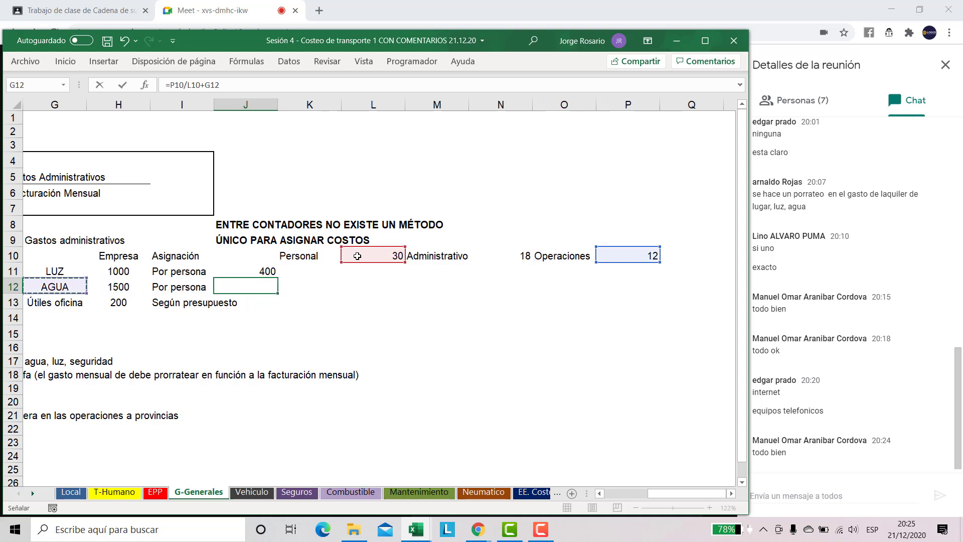
{"action": "key", "text": "Right"}
{"action": "key", "text": "Right"}
{"action": "key", "text": "Return"}
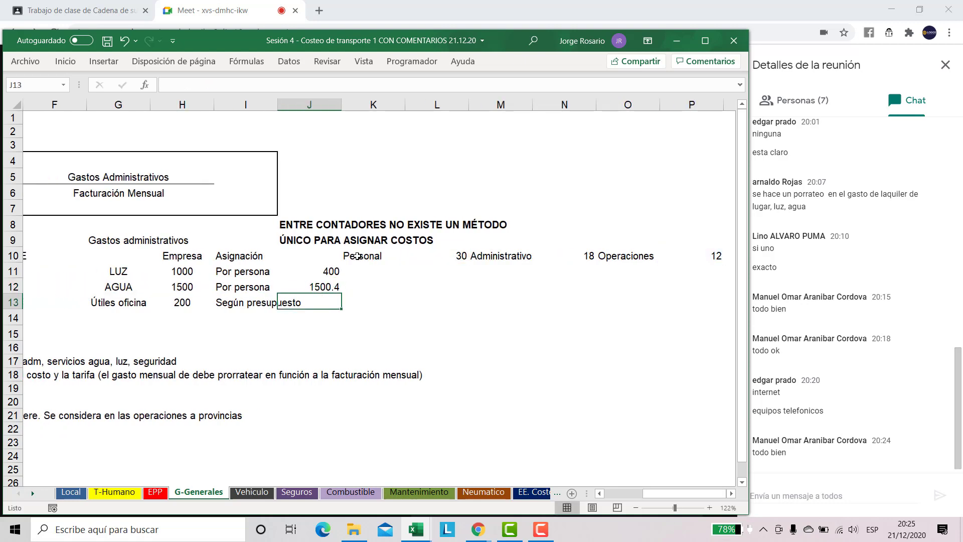
- Correct the AGUA formula in J12 to =P10/L10*H12 by replacing the addition with a multiplication
{"action": "key", "text": "Up"}
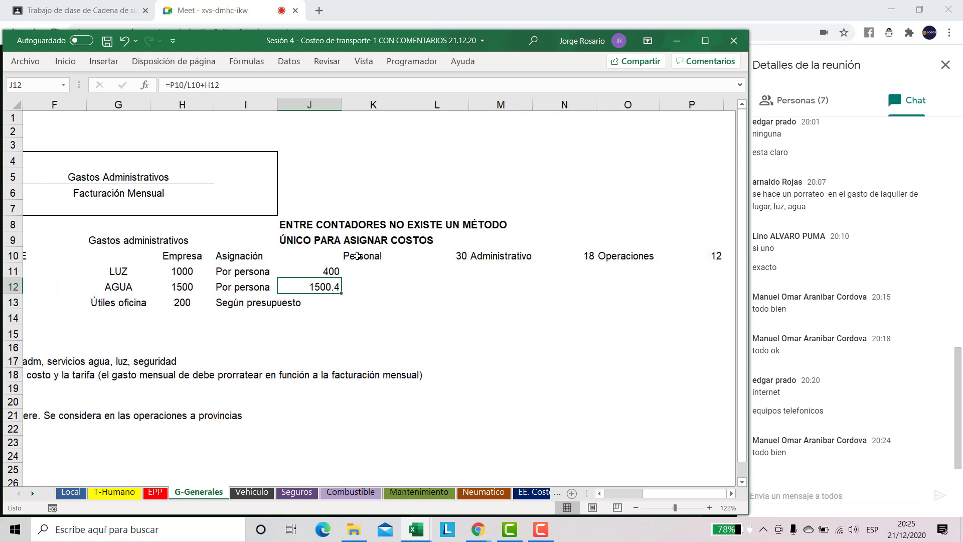
{"action": "key", "text": "F2"}
{"action": "key", "text": "shift+Left"}
{"action": "type", "text": "+"}
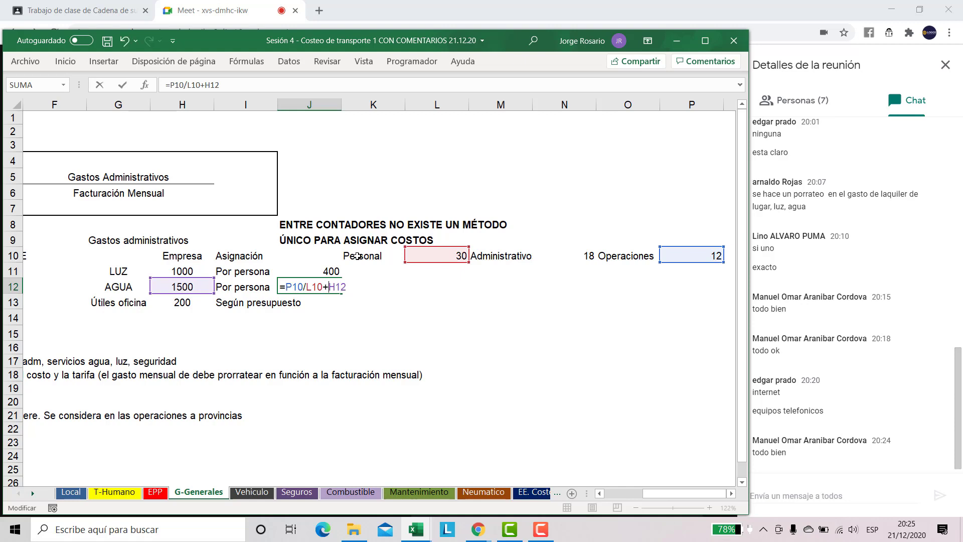
{"action": "key", "text": "BackSpace"}
{"action": "type", "text": "*"}
{"action": "key", "text": "Return"}
{"action": "key", "text": "Up"}
{"action": "key", "text": "Down"}
{"action": "key", "text": "Down"}
{"action": "key", "text": "Up"}
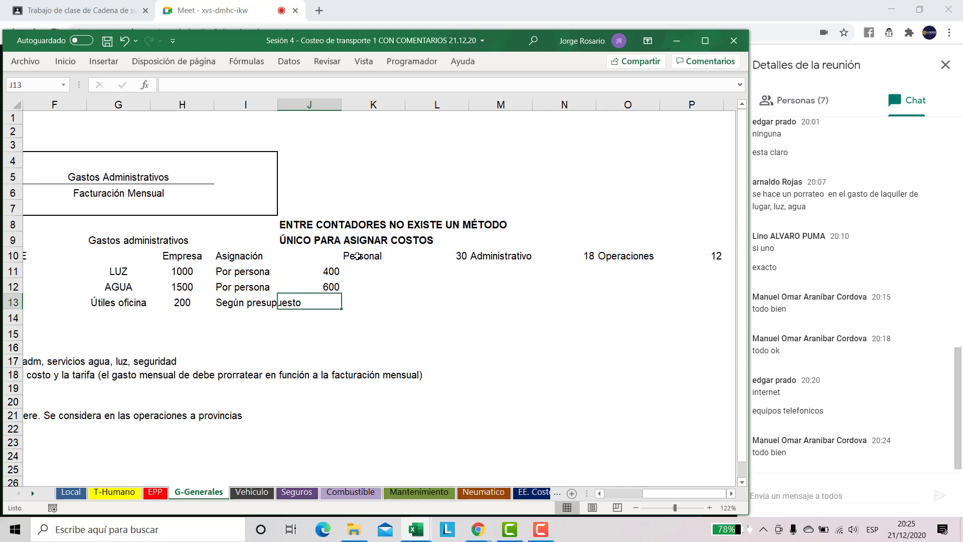
- Enter the labels Administrativa in M13 and Operaciones in M14 for the budget-based allocation
{"action": "key", "text": "Right"}
{"action": "key", "text": "Right"}
{"action": "key", "text": "Right"}
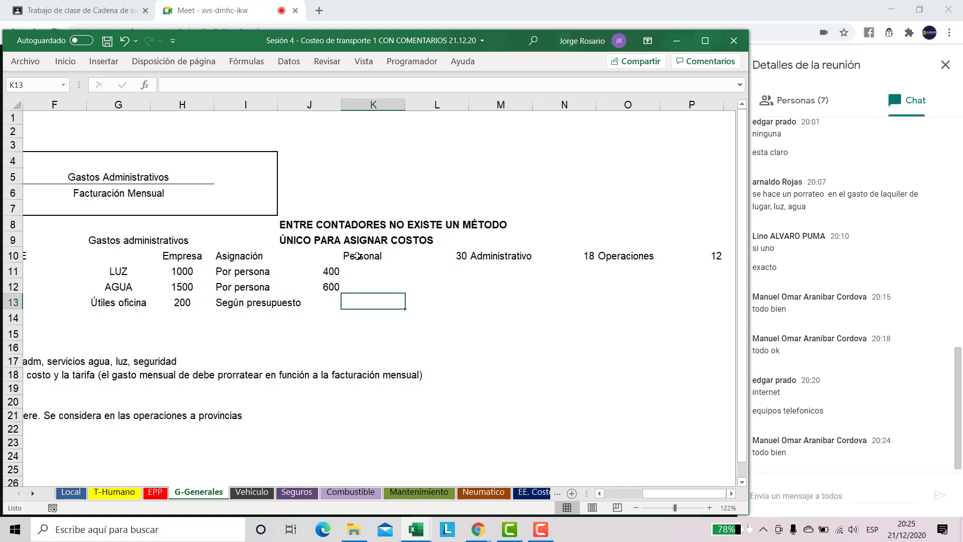
{"action": "type", "text": "Adm"}
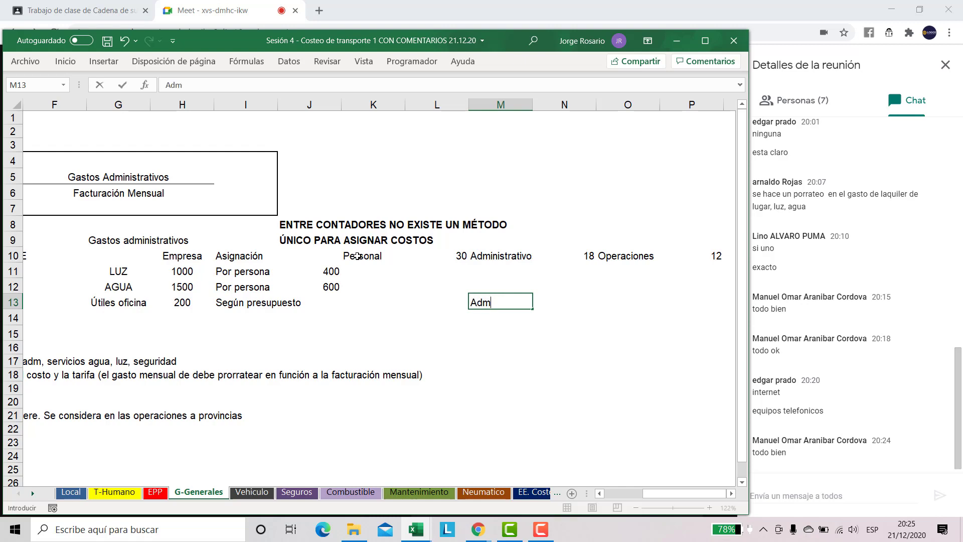
{"action": "type", "text": "inistrativa"}
{"action": "key", "text": "Return"}
{"action": "type", "text": "Operaciones"}
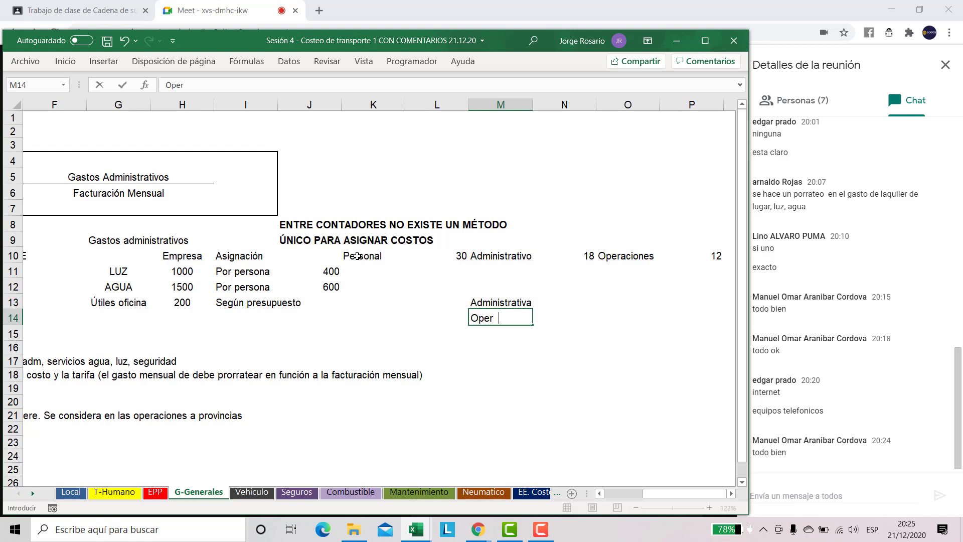
{"action": "key", "text": "Return"}
- Enter the budget shares of 75% for Administrativa in N13 and 25% for Operaciones in N14
{"action": "key", "text": "Return"}
{"action": "key", "text": "Up"}
{"action": "key", "text": "Up"}
{"action": "key", "text": "Up"}
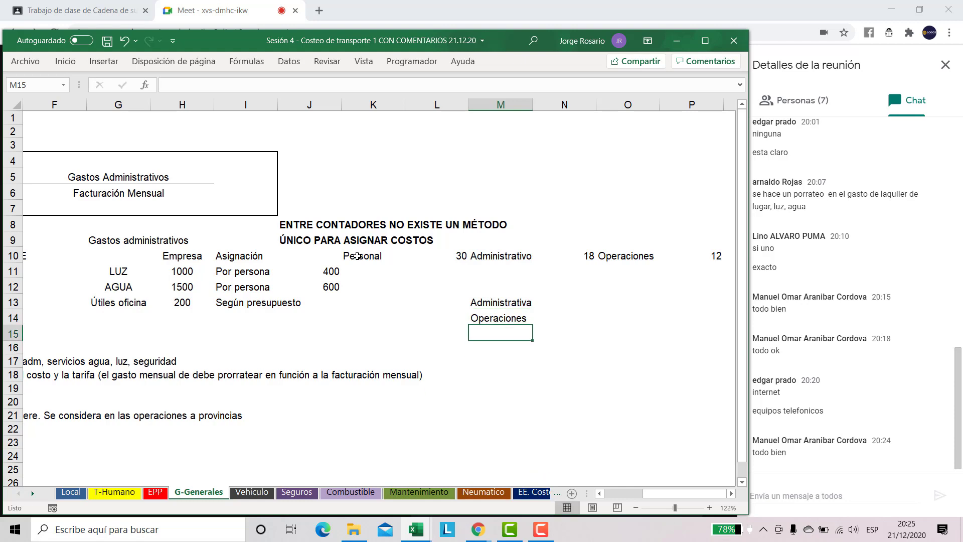
{"action": "key", "text": "Right"}
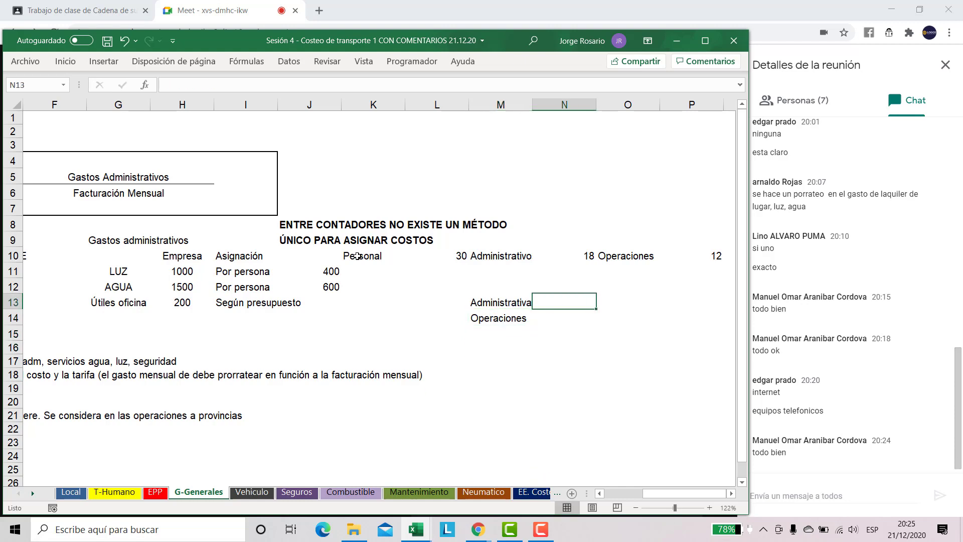
{"action": "type", "text": "75"}
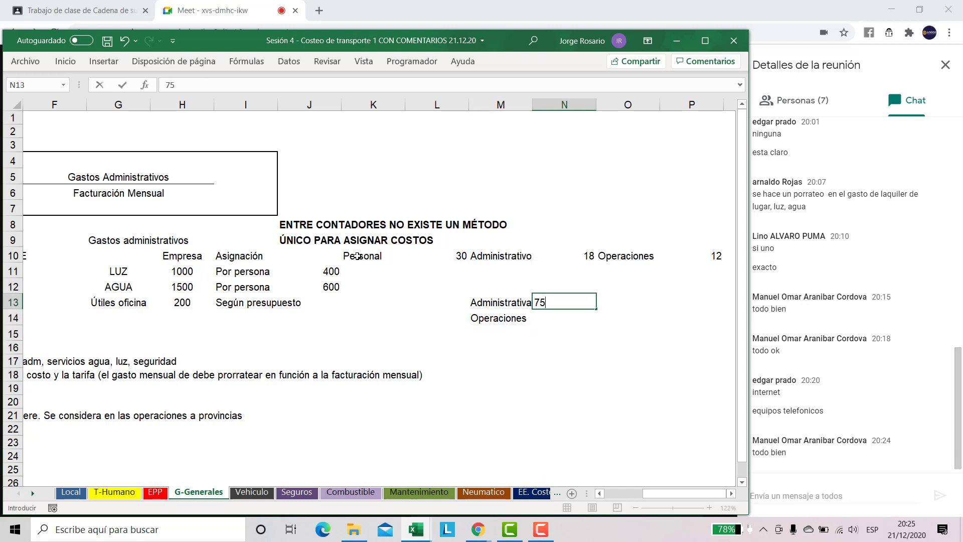
{"action": "type", "text": "%"}
{"action": "key", "text": "Return"}
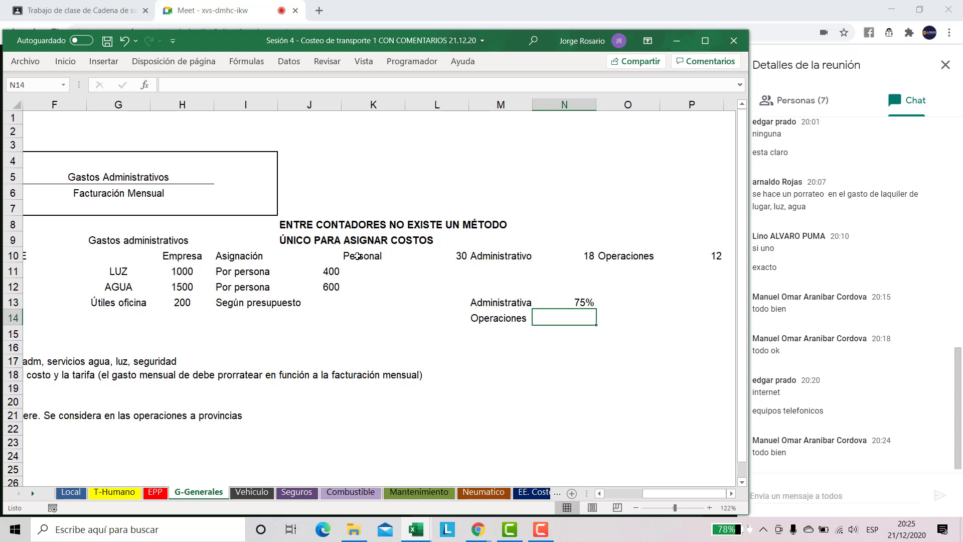
{"action": "type", "text": "25%}"}
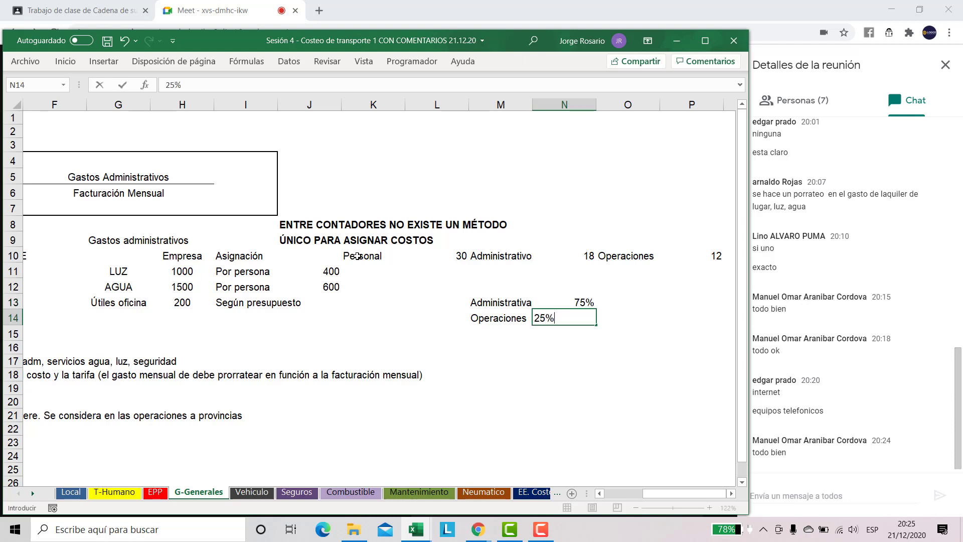
{"action": "key", "text": "BackSpace"}
{"action": "key", "text": "Return"}
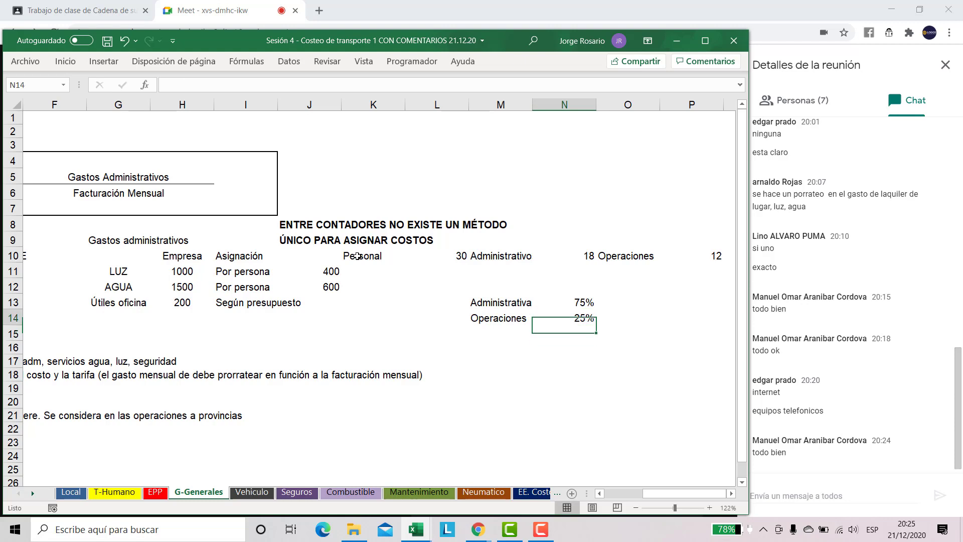
- Enter the formula =N14*H13 in J13 for the operations share of the Útiles oficina expense
{"action": "key", "text": "Up"}
{"action": "key", "text": "Up"}
{"action": "key", "text": "Left"}
{"action": "key", "text": "Left"}
{"action": "key", "text": "Left"}
{"action": "key", "text": "Left"}
{"action": "type", "text": "="}
{"action": "key", "text": "Right"}
{"action": "key", "text": "Right"}
{"action": "key", "text": "Right"}
{"action": "key", "text": "Right"}
{"action": "key", "text": "Down"}
{"action": "type", "text": "*"}
{"action": "key", "text": "Up"}
{"action": "key", "text": "Left"}
{"action": "key", "text": "Left"}
{"action": "key", "text": "Down"}
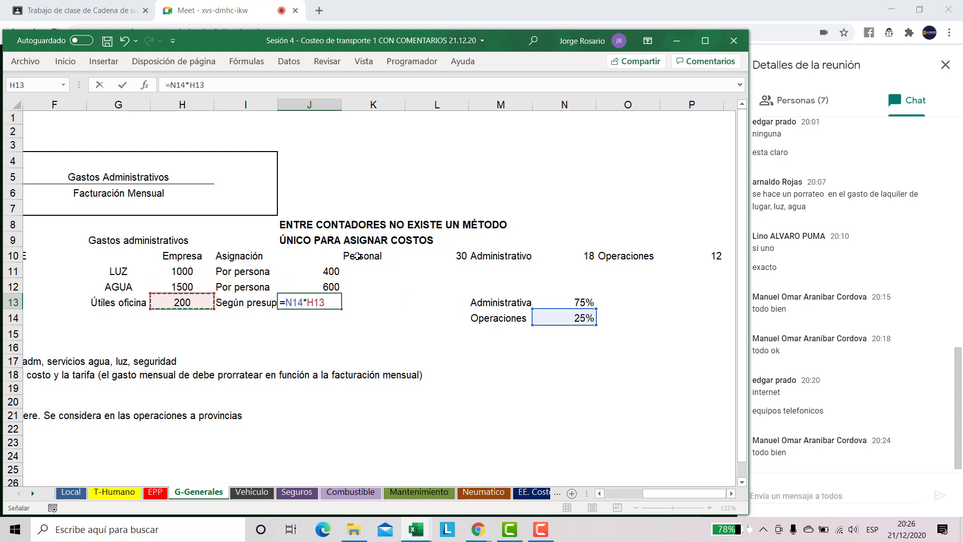
{"action": "key", "text": "Return"}
- Review the complete administrative expense allocation by highlighting G11:J13
{"action": "key", "text": "Up"}
{"action": "key", "text": "shift+Up"}
{"action": "key", "text": "shift+Left"}
{"action": "key", "text": "shift+Left"}
{"action": "key", "text": "shift+Up"}
{"action": "key", "text": "shift+Left"}
{"action": "key", "text": "shift+Left"}
{"action": "scroll", "coordinate": [357, 256], "scroll_direction": "left", "scroll_amount": 2}
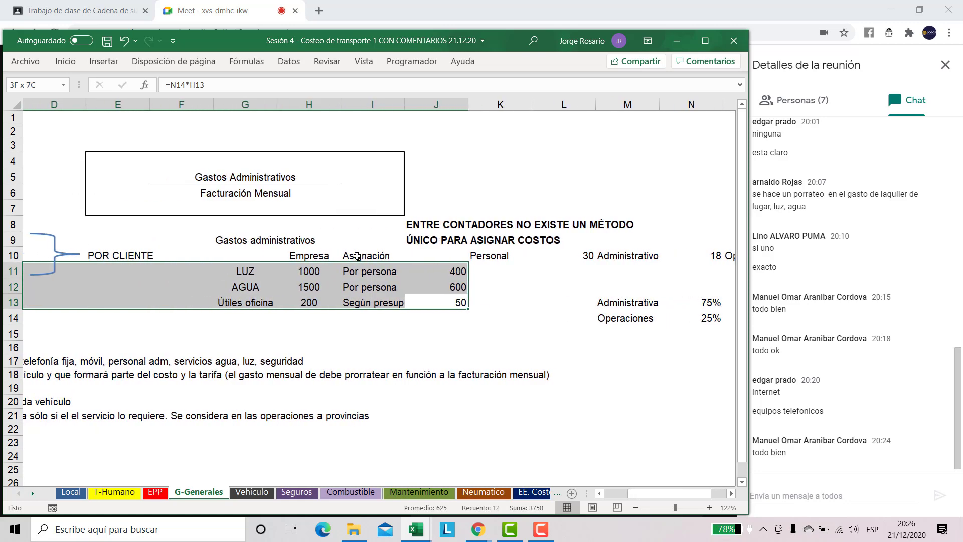
{"action": "key", "text": "shift+Right"}
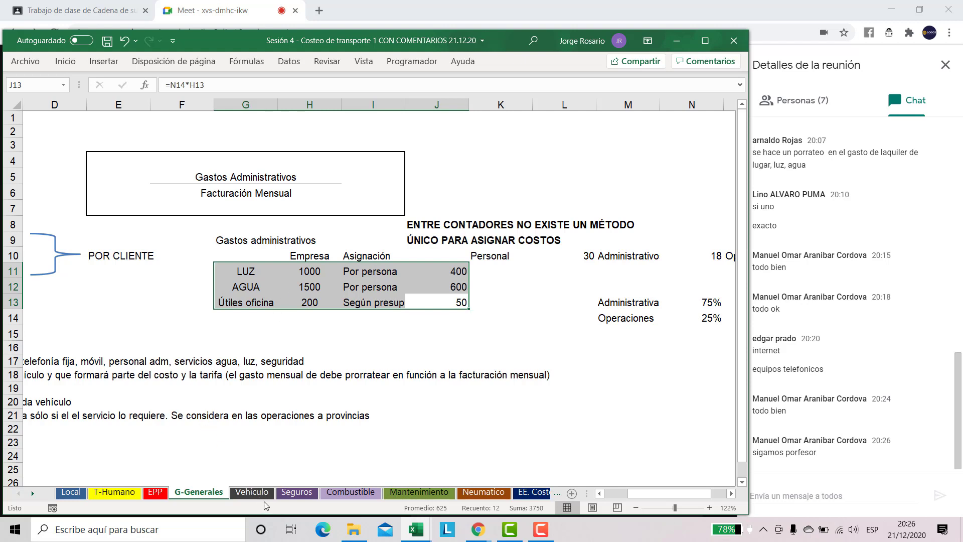
- Enter the title DEPRECIACIÓN in G1 of the Vehiculo sheet
{"action": "left_click", "coordinate": [251, 491]}
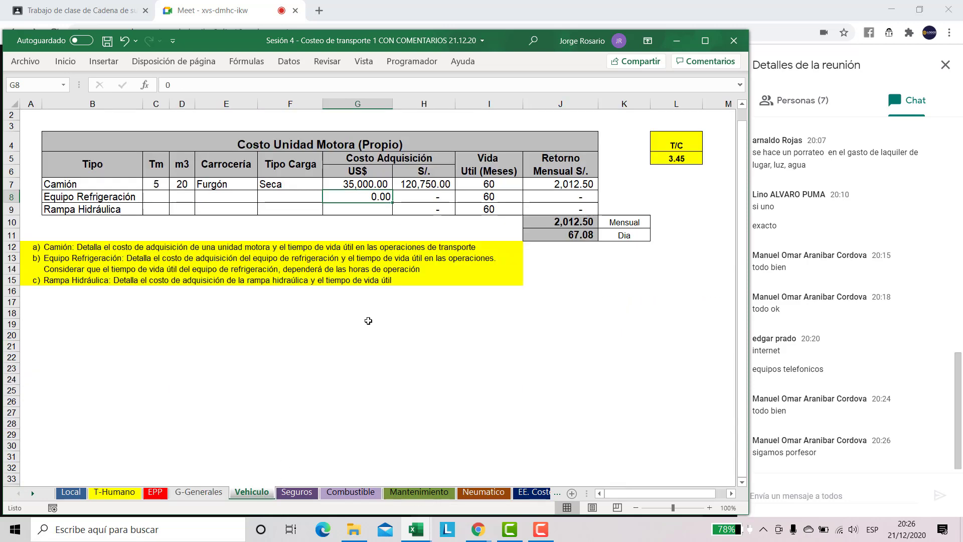
{"action": "scroll", "coordinate": [473, 339], "scroll_direction": "up", "scroll_amount": 1}
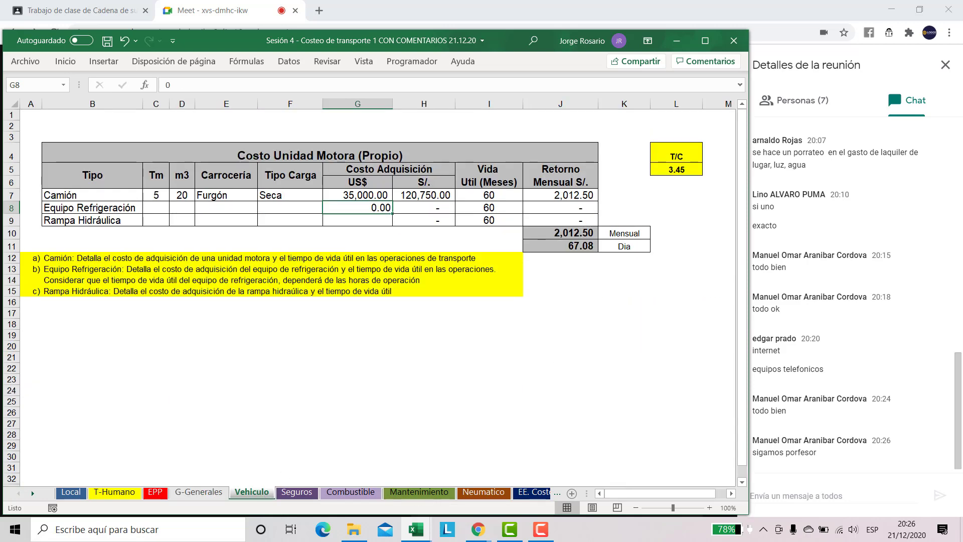
{"action": "left_click", "coordinate": [679, 508]}
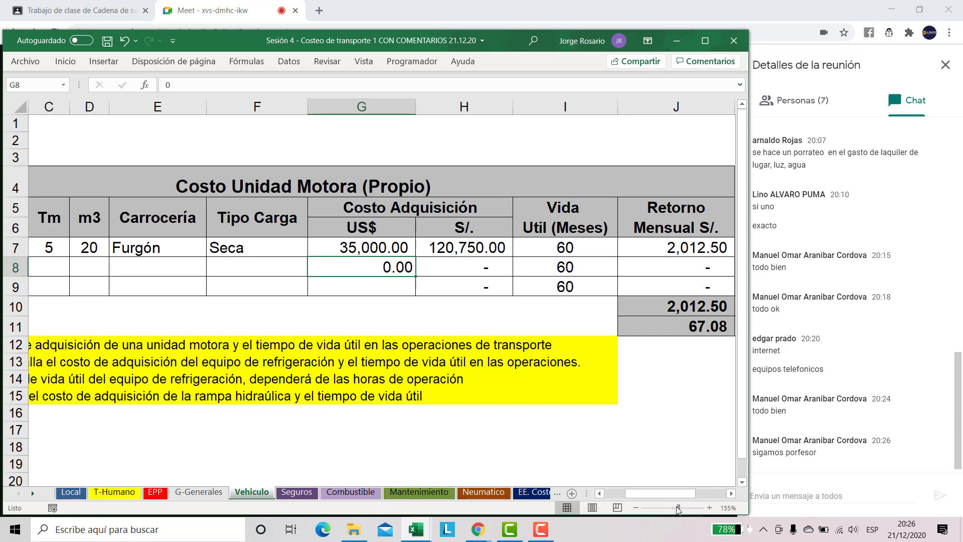
{"action": "left_click", "coordinate": [677, 507]}
{"action": "left_click", "coordinate": [280, 124]}
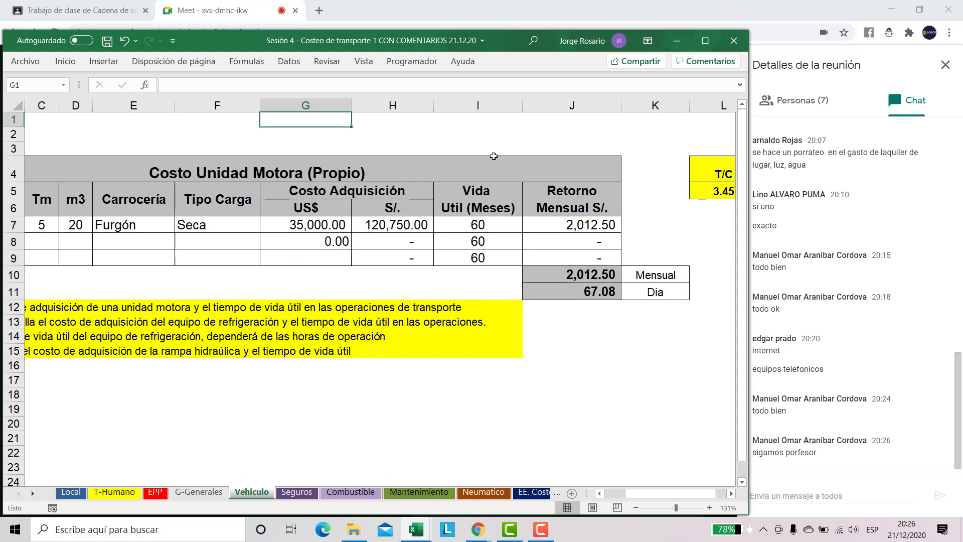
{"action": "key", "text": "Caps_Lock"}
{"action": "type", "text": "DEP"}
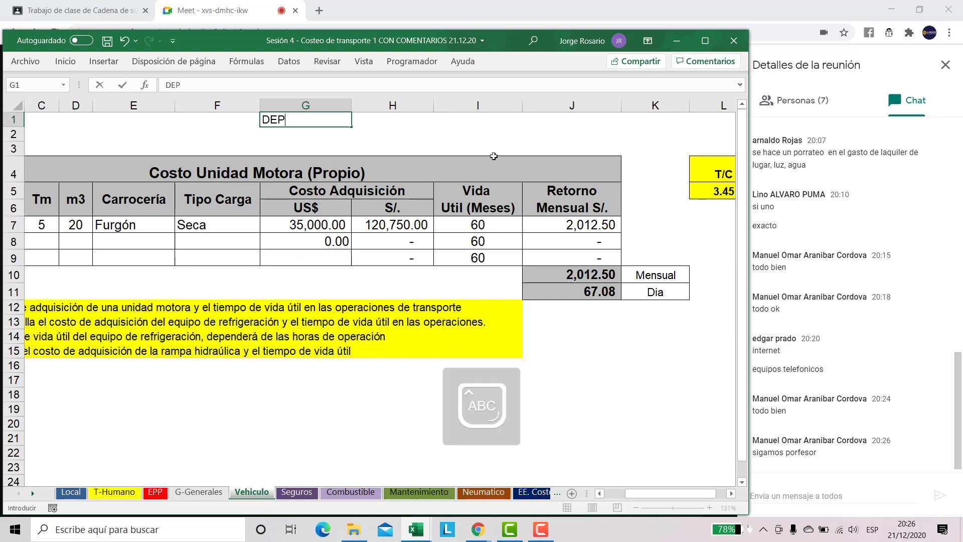
{"action": "type", "text": "RECIACIN"}
{"action": "key", "text": "BackSpace"}
{"action": "type", "text": "ÓN"}
{"action": "key", "text": "Return"}
- Merge and center the DEPRECIACIÓN title across G1:I2 and align it vertically to the middle
{"action": "key", "text": "Up"}
{"action": "key", "text": "shift+Right"}
{"action": "key", "text": "shift+Right"}
{"action": "key", "text": "shift+Down"}
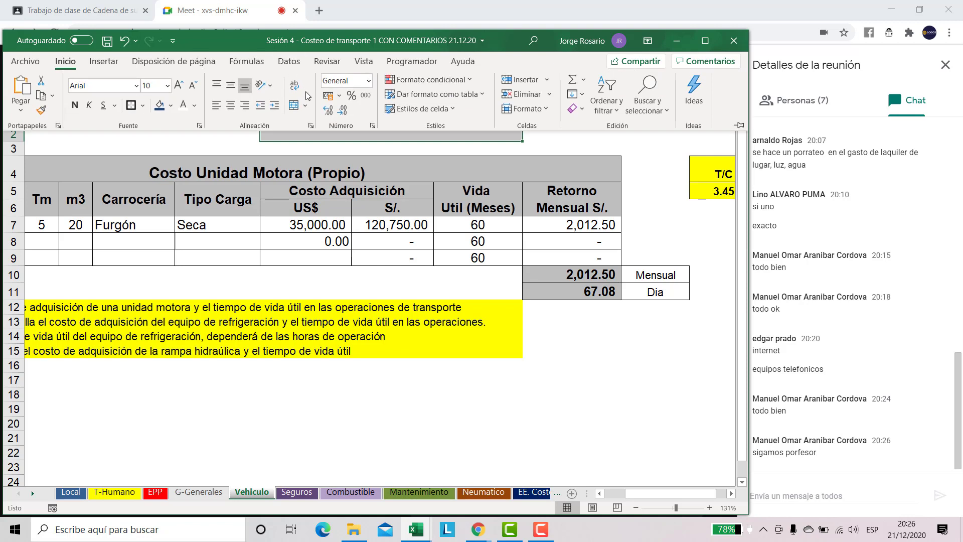
{"action": "left_click", "coordinate": [291, 107]}
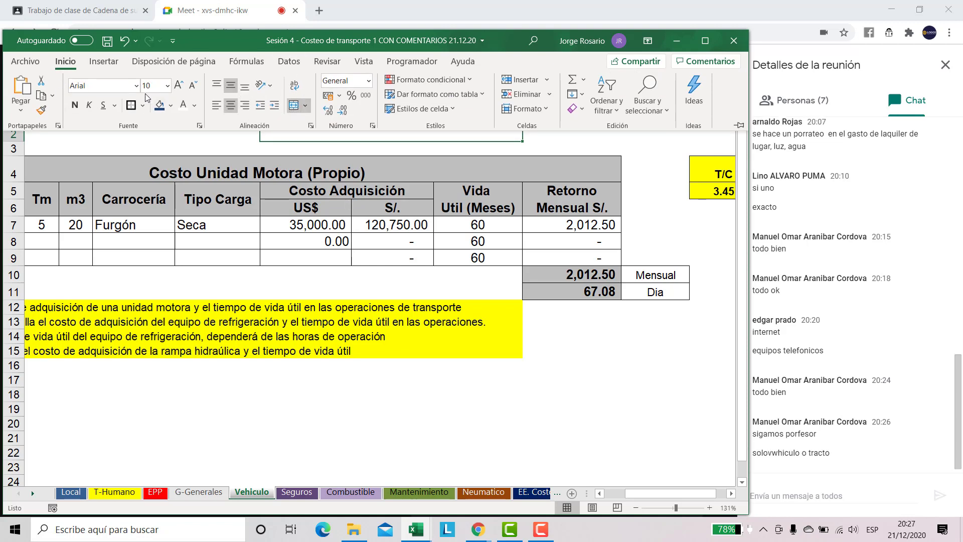
- Enlarge the DEPRECIACIÓN title to font size 20
{"action": "left_click", "coordinate": [178, 85]}
{"action": "left_click", "coordinate": [178, 85]}
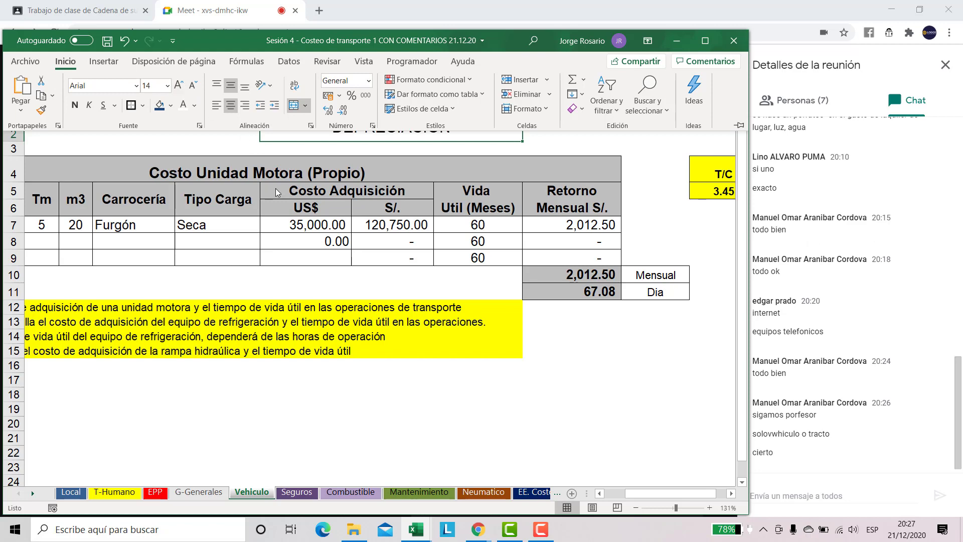
{"action": "key", "text": "Escape"}
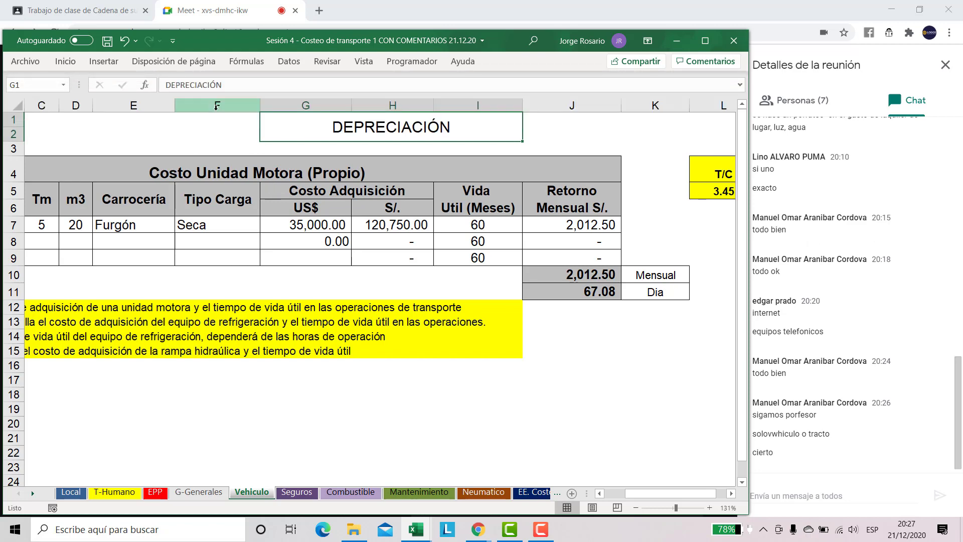
{"action": "left_click", "coordinate": [66, 62]}
{"action": "left_click", "coordinate": [179, 89]}
{"action": "left_click", "coordinate": [179, 89]}
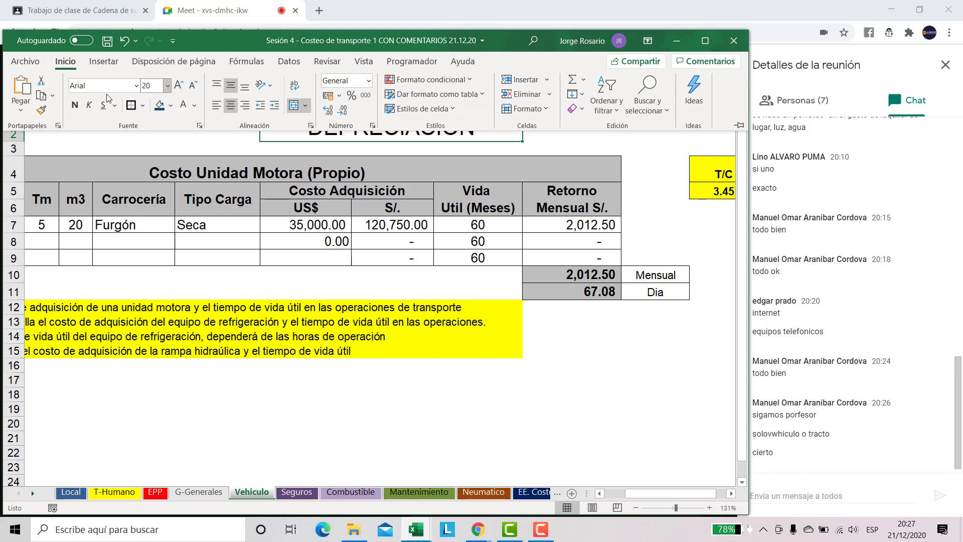
{"action": "left_click", "coordinate": [193, 163]}
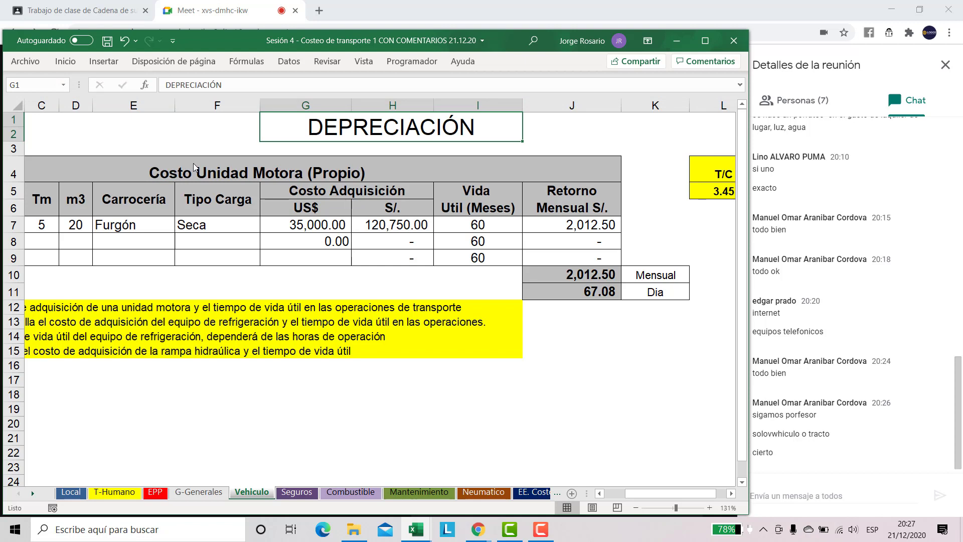
- Review the Camión specifications in the vehicle cost table by highlighting B7:F7
{"action": "key", "text": "ctrl+Home"}
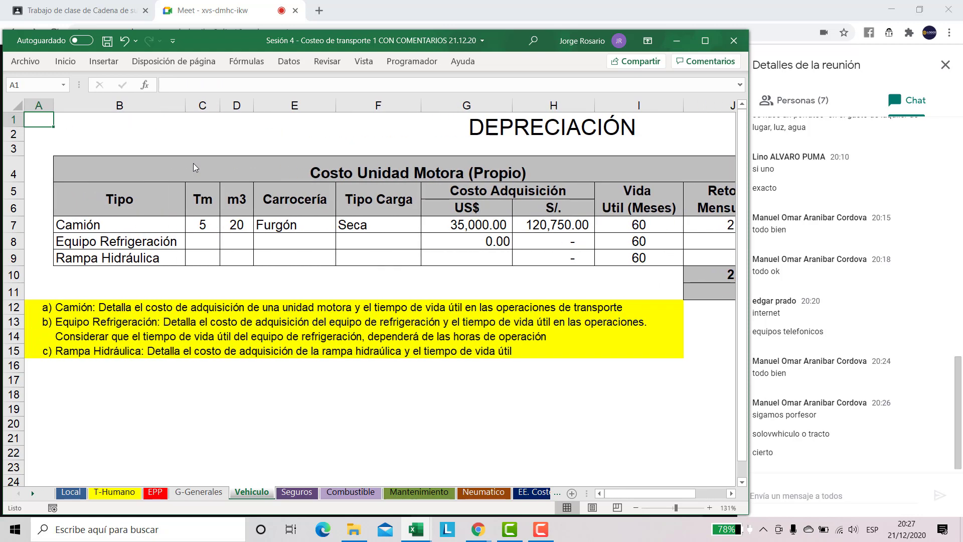
{"action": "key", "text": "Down"}
{"action": "key", "text": "Down"}
{"action": "key", "text": "Down"}
{"action": "key", "text": "Down"}
{"action": "key", "text": "Down"}
{"action": "key", "text": "Down"}
{"action": "key", "text": "Right"}
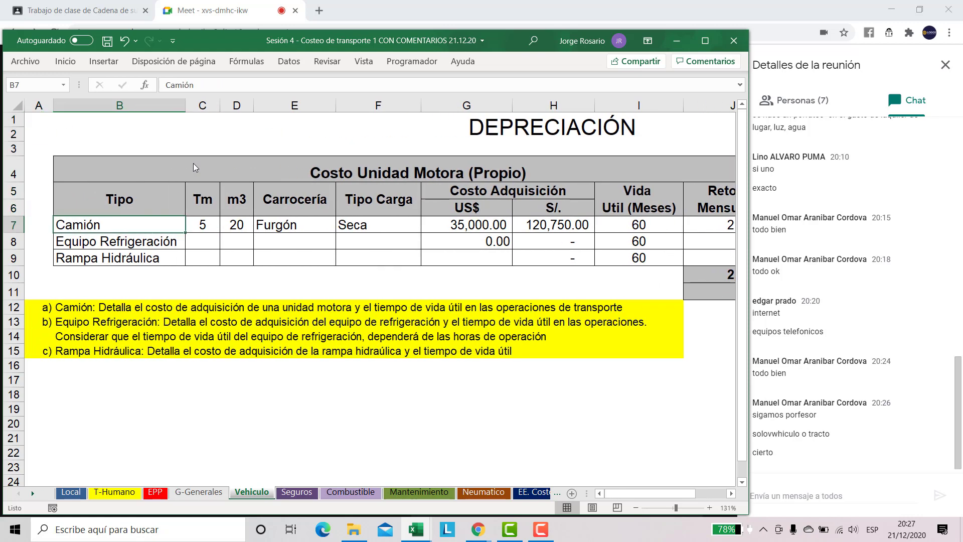
{"action": "key", "text": "shift+Right"}
{"action": "key", "text": "shift+Right"}
{"action": "key", "text": "shift+Right"}
{"action": "key", "text": "shift+Right"}
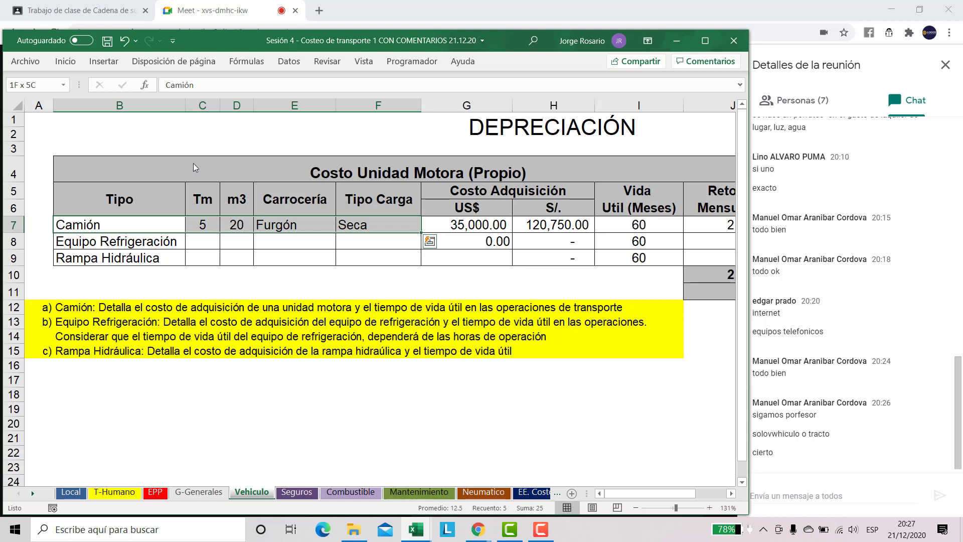
- Review the Equipo Refrigeración row from B8 to G8 and the Rampa Hidráulica row from B9 to E9
{"action": "key", "text": "Down"}
{"action": "key", "text": "shift+Right"}
{"action": "key", "text": "shift+Right"}
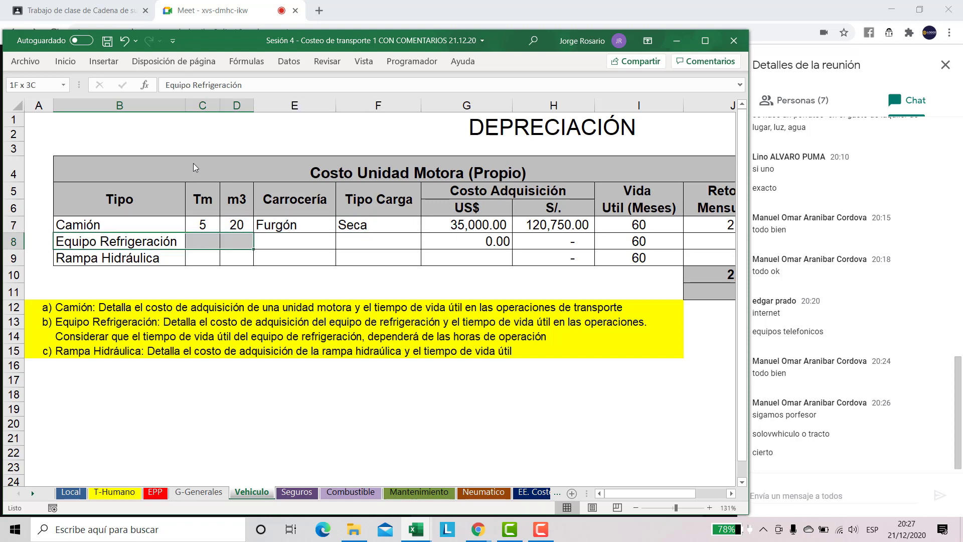
{"action": "key", "text": "shift+Right"}
{"action": "key", "text": "shift+Right"}
{"action": "key", "text": "shift+Right"}
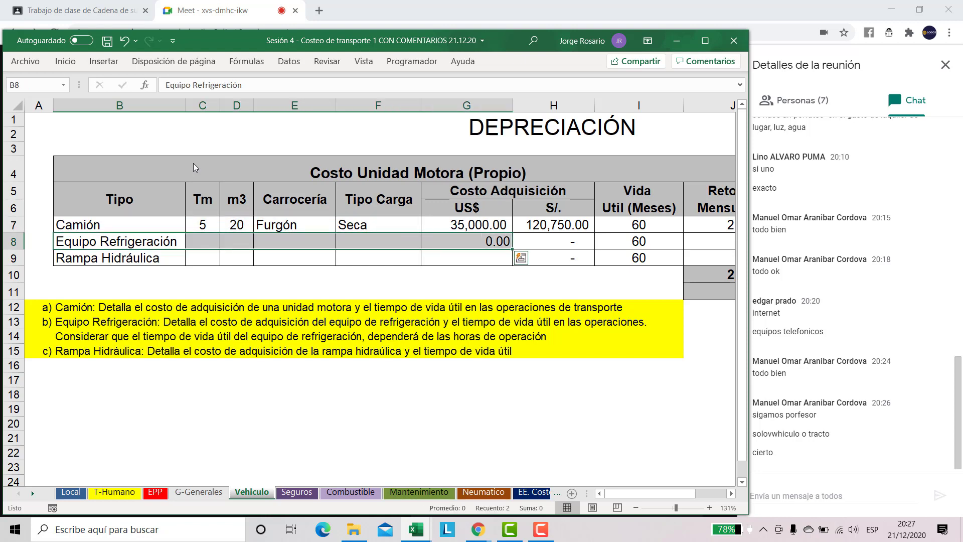
{"action": "key", "text": "Down"}
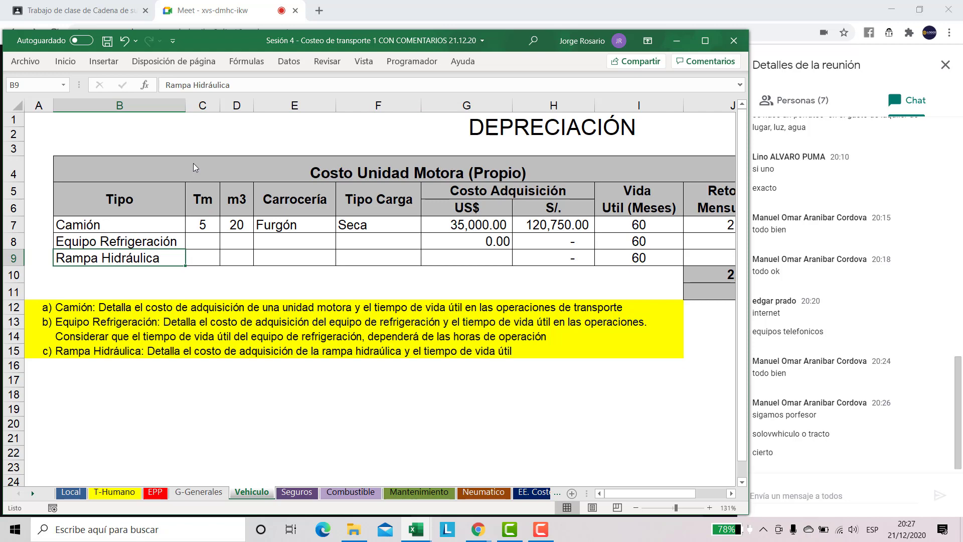
{"action": "key", "text": "shift+Right"}
{"action": "key", "text": "shift+Right"}
{"action": "key", "text": "shift+Right"}
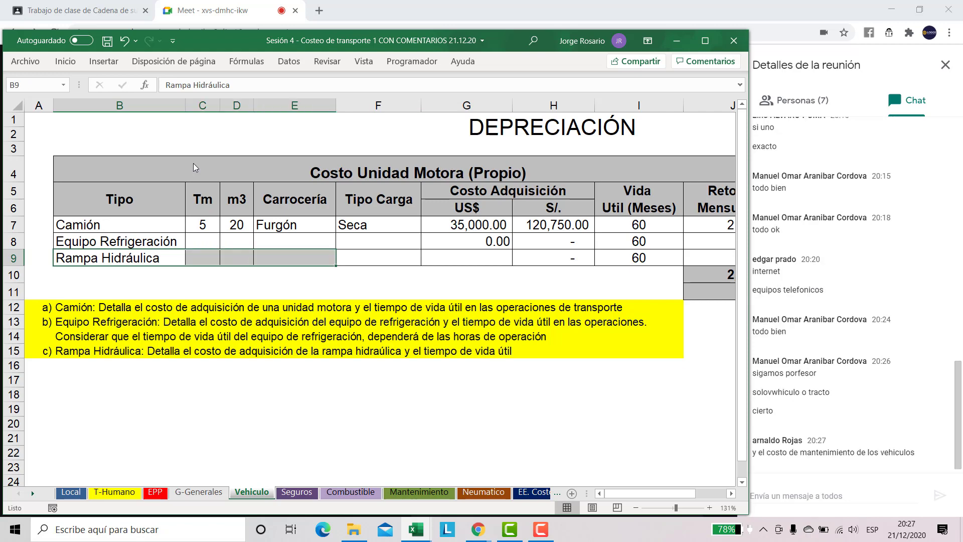
- Examine the filter costs and corrective maintenance provisions on the Mantenimiento sheet
{"action": "left_click", "coordinate": [418, 491]}
{"action": "scroll", "coordinate": [403, 384], "scroll_direction": "down", "scroll_amount": 3}
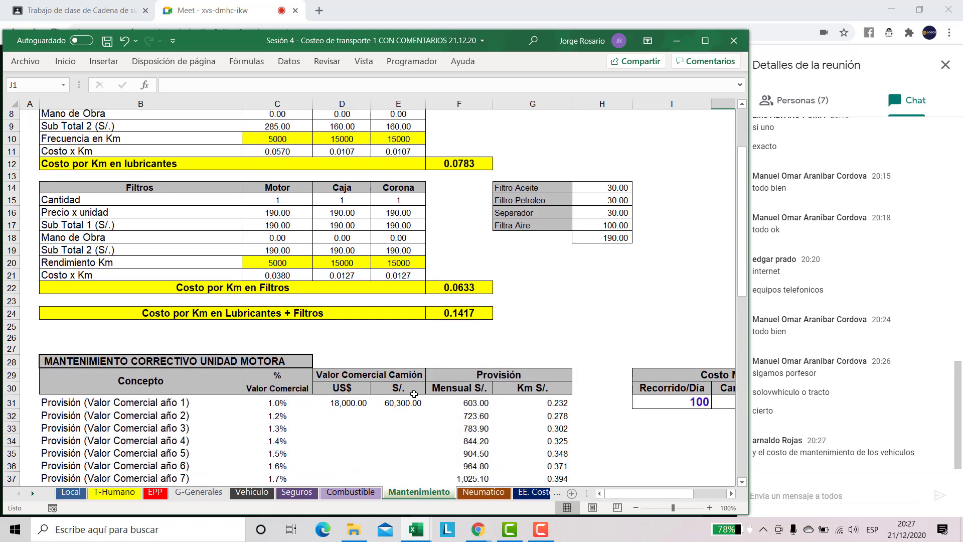
{"action": "scroll", "coordinate": [409, 391], "scroll_direction": "down", "scroll_amount": 1}
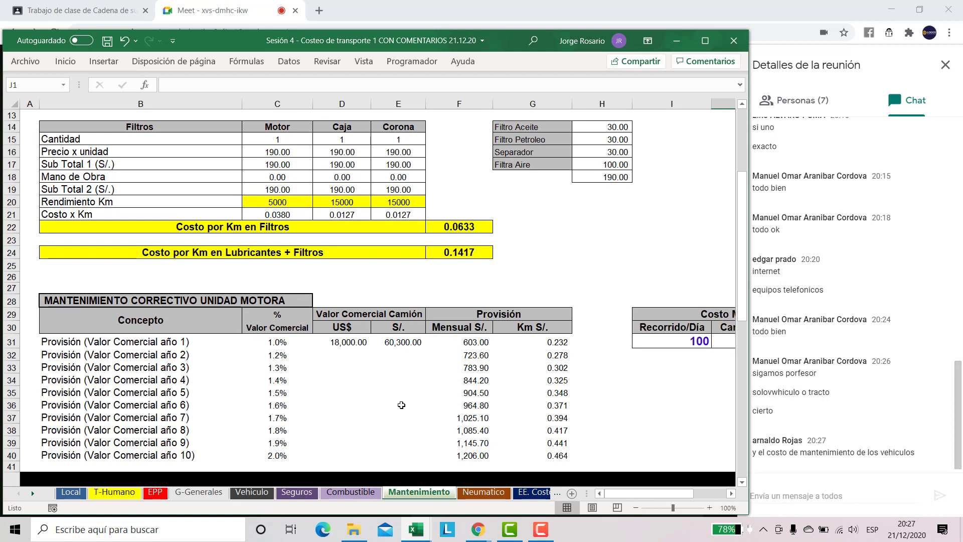
{"action": "scroll", "coordinate": [401, 404], "scroll_direction": "up", "scroll_amount": 3}
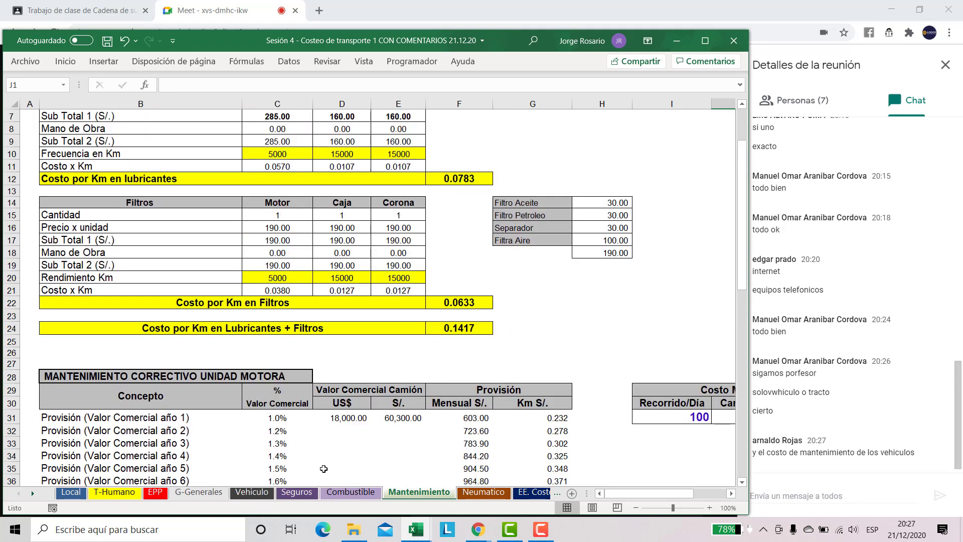
- Return to the Vehiculo sheet and select the Camión entry in B7
{"action": "left_click", "coordinate": [249, 493]}
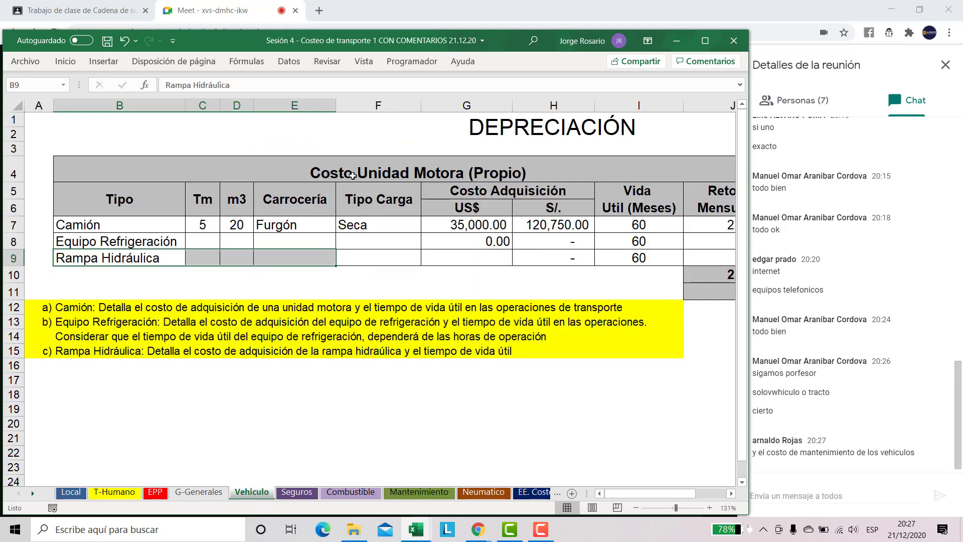
{"action": "key", "text": "Up"}
{"action": "key", "text": "Up"}
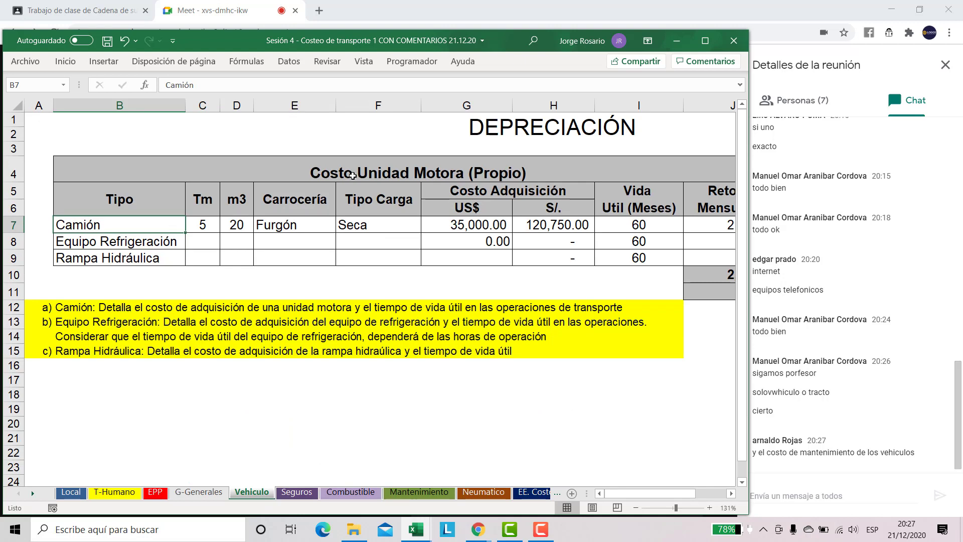
- Highlight the Camión specifications from B7 to E7 and compare them with the same columns of the Equipo Refrigeración row
{"action": "key", "text": "Down"}
{"action": "key", "text": "Up"}
{"action": "key", "text": "shift+Right"}
{"action": "key", "text": "shift+Right"}
{"action": "key", "text": "shift+Right"}
{"action": "key", "text": "shift+Right"}
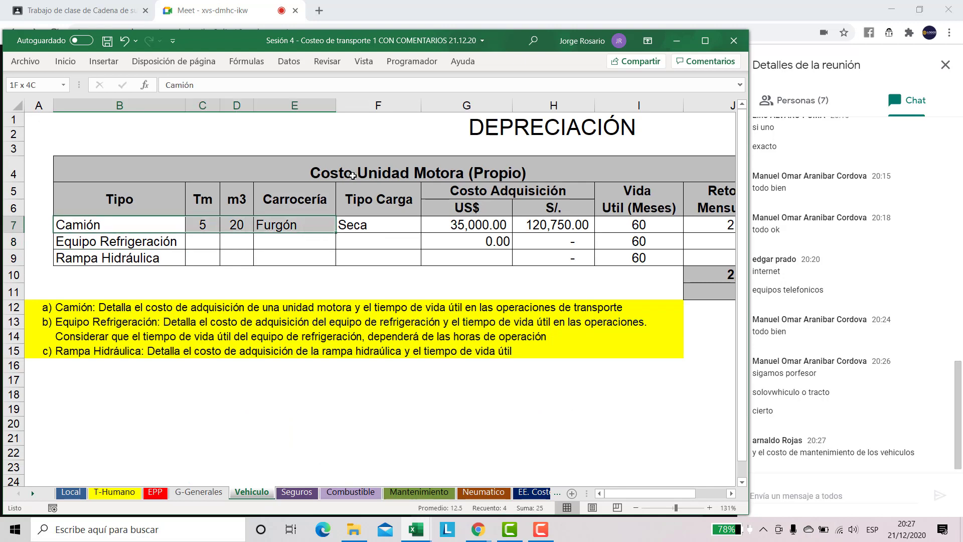
{"action": "key", "text": "Down"}
{"action": "key", "text": "shift+Right"}
{"action": "key", "text": "shift+Right"}
{"action": "key", "text": "shift+Right"}
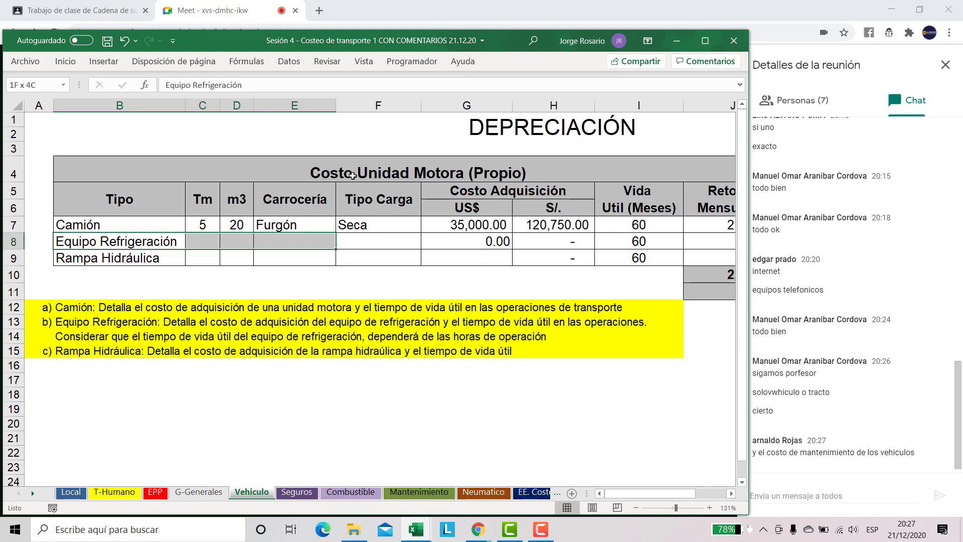
{"action": "key", "text": "Up"}
{"action": "key", "text": "shift+Right"}
{"action": "key", "text": "shift+Right"}
{"action": "key", "text": "shift+Right"}
{"action": "key", "text": "shift+Right"}
{"action": "key", "text": "shift+Right"}
{"action": "key", "text": "shift+Right"}
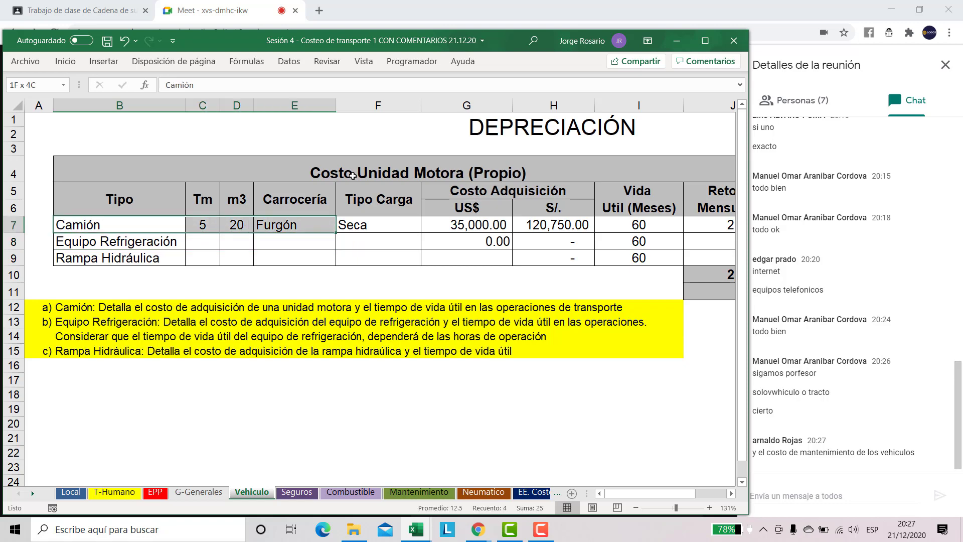
- Review the Mensual and Dia return totals beneath the depreciation table, highlighting J11:K11
{"action": "key", "text": "Down"}
{"action": "key", "text": "Right"}
{"action": "key", "text": "Right"}
{"action": "key", "text": "Right"}
{"action": "key", "text": "Right"}
{"action": "key", "text": "Right"}
{"action": "key", "text": "Right"}
{"action": "key", "text": "Right"}
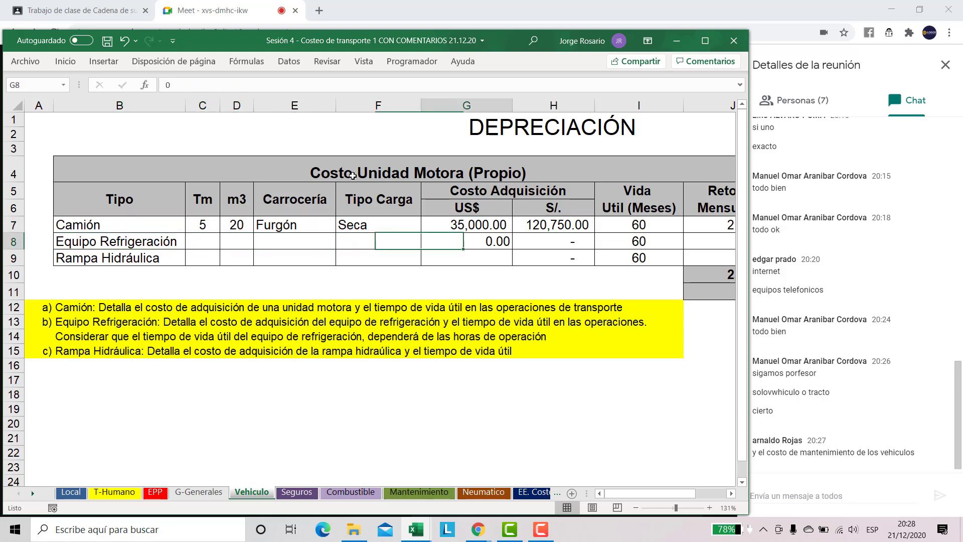
{"action": "key", "text": "Right"}
{"action": "key", "text": "Right"}
{"action": "key", "text": "Down"}
{"action": "key", "text": "Down"}
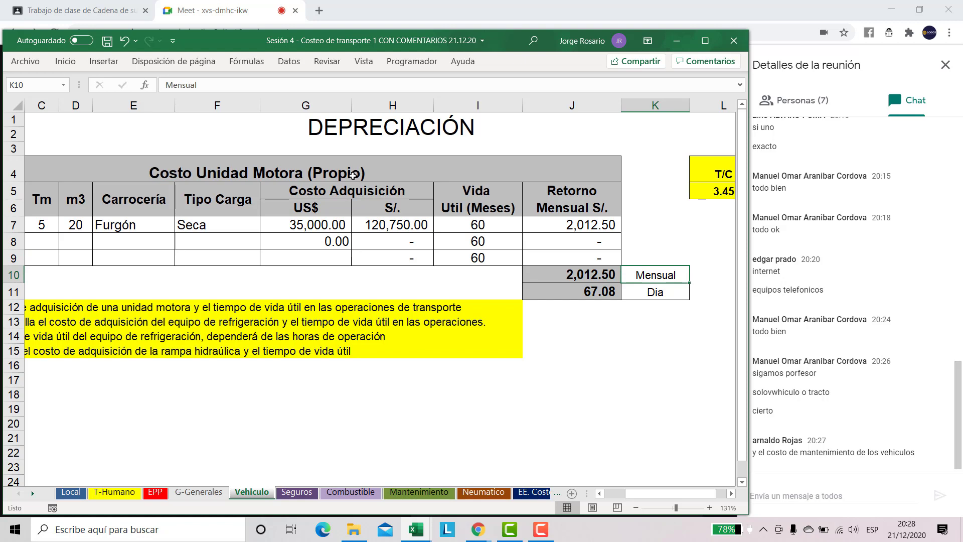
{"action": "key", "text": "Left"}
{"action": "key", "text": "Down"}
{"action": "key", "text": "Right"}
{"action": "key", "text": "shift+Left"}
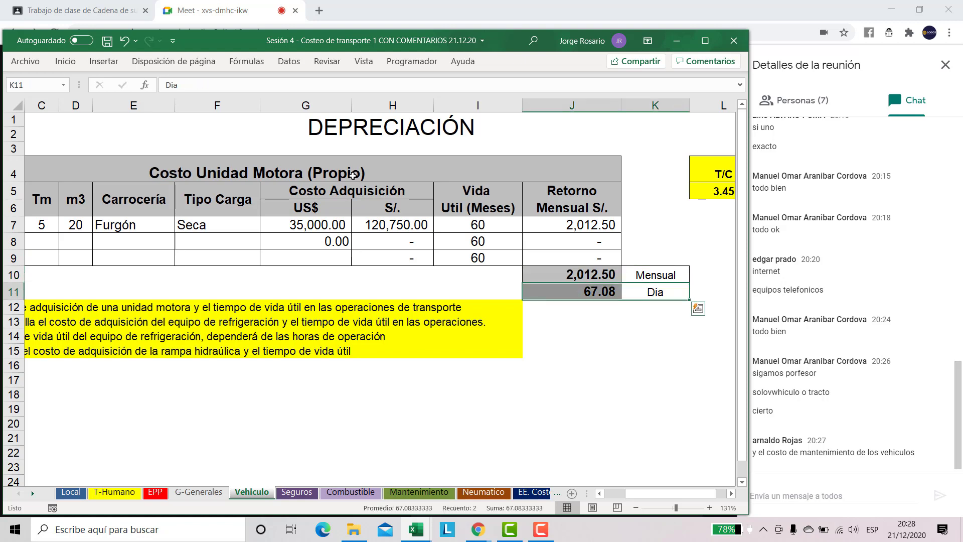
- Go back to the Camión row and review its tonnage, volume, body and load type from C7 onward
{"action": "key", "text": "Up"}
{"action": "key", "text": "Left"}
{"action": "key", "text": "Left"}
{"action": "key", "text": "Left"}
{"action": "key", "text": "Left"}
{"action": "key", "text": "Left"}
{"action": "key", "text": "Left"}
{"action": "key", "text": "Left"}
{"action": "key", "text": "Left"}
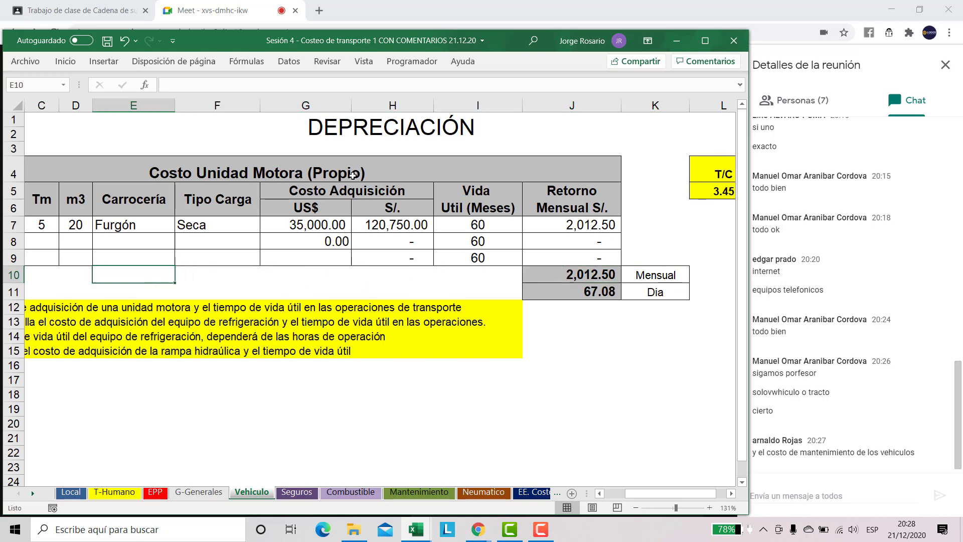
{"action": "key", "text": "Left"}
{"action": "key", "text": "Up"}
{"action": "key", "text": "Up"}
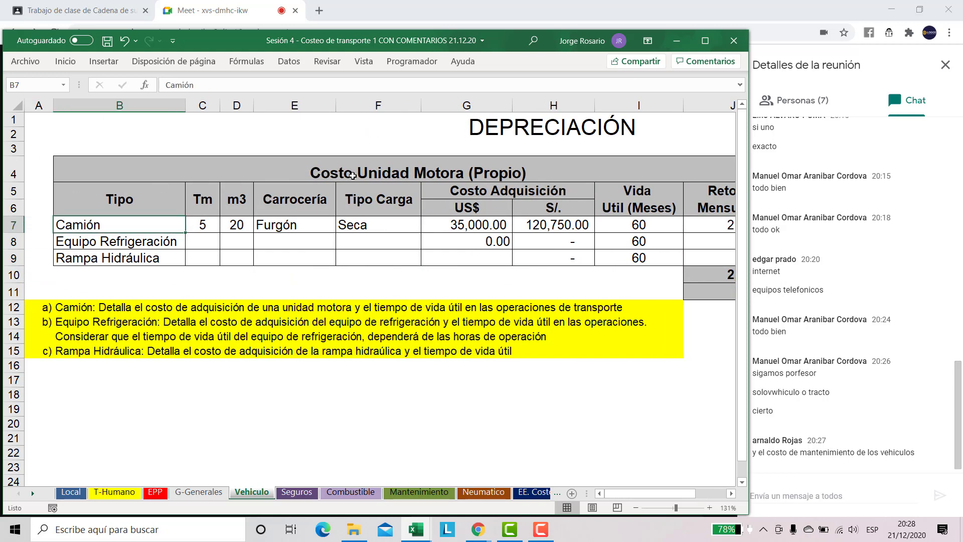
{"action": "key", "text": "Up"}
{"action": "key", "text": "Right"}
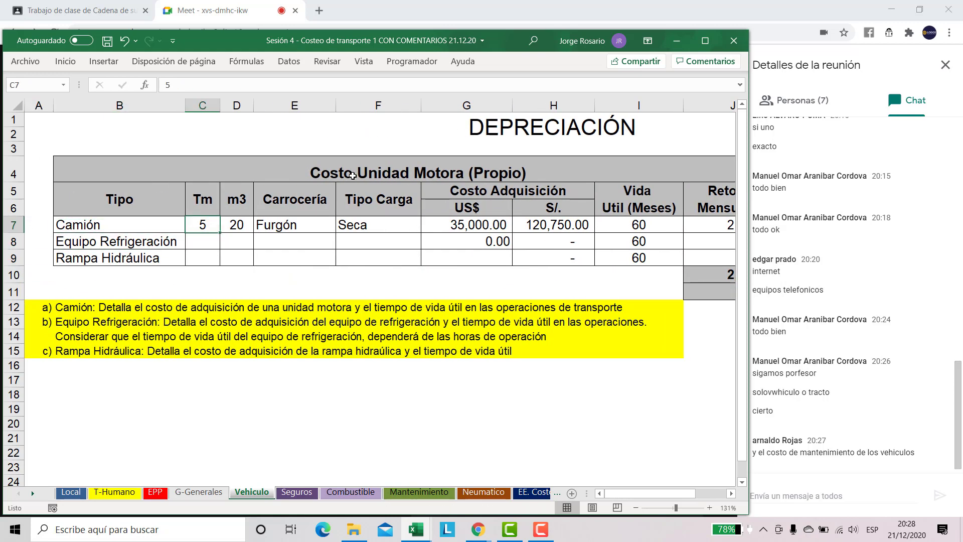
{"action": "key", "text": "shift+Right"}
{"action": "key", "text": "shift+Right"}
{"action": "key", "text": "shift+Right"}
{"action": "key", "text": "Right"}
{"action": "key", "text": "Right"}
{"action": "key", "text": "Right"}
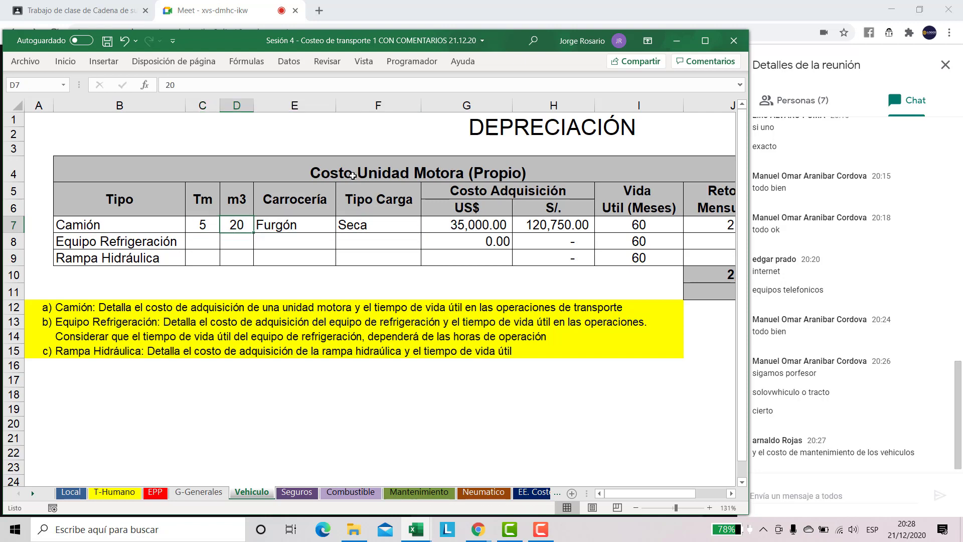
- Inspect the Camión's US$ acquisition cost in G7, keeping the entry as it is
{"action": "key", "text": "Right"}
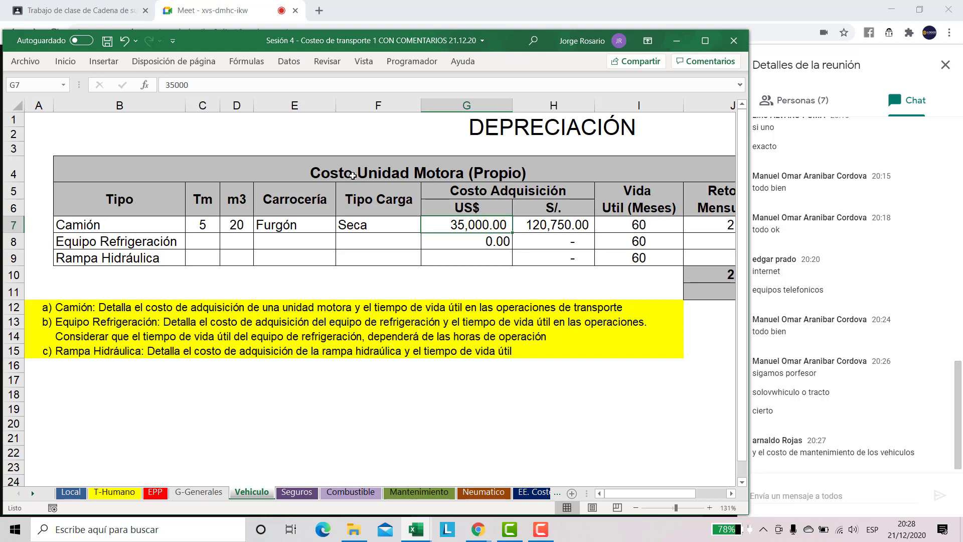
{"action": "key", "text": "F2"}
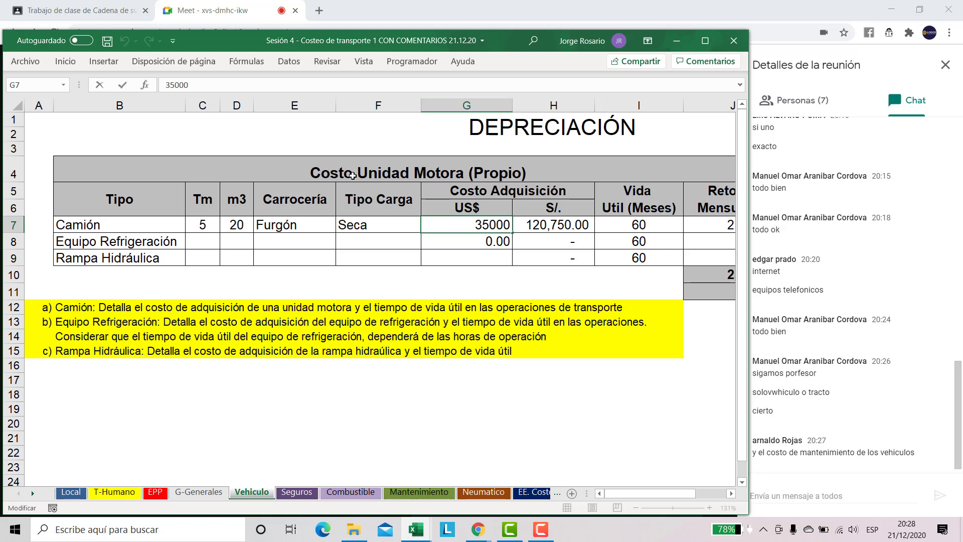
{"action": "key", "text": "ctrl+Return"}
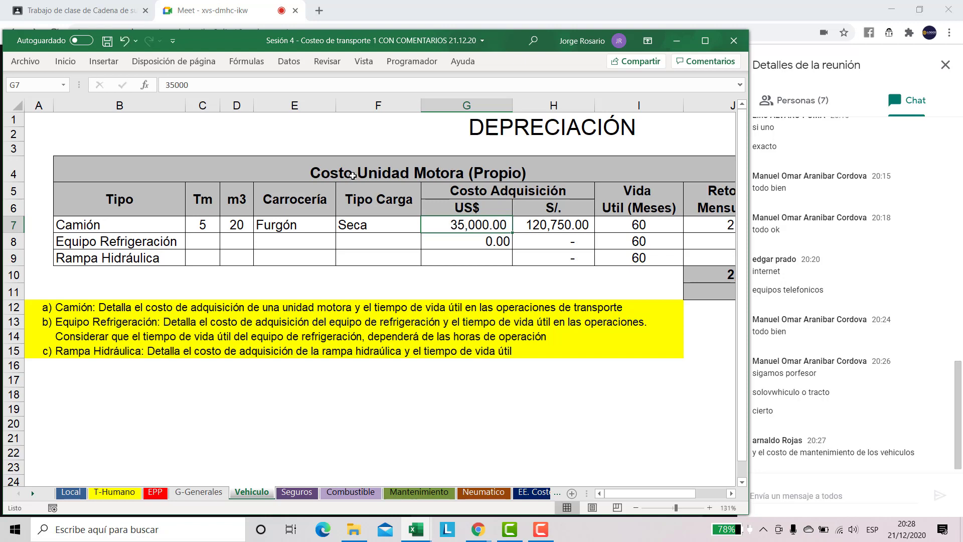
- Review the Camión's useful life and monthly return cells, ending on the return formula in J7
{"action": "key", "text": "Right"}
{"action": "key", "text": "Right"}
{"action": "key", "text": "Right"}
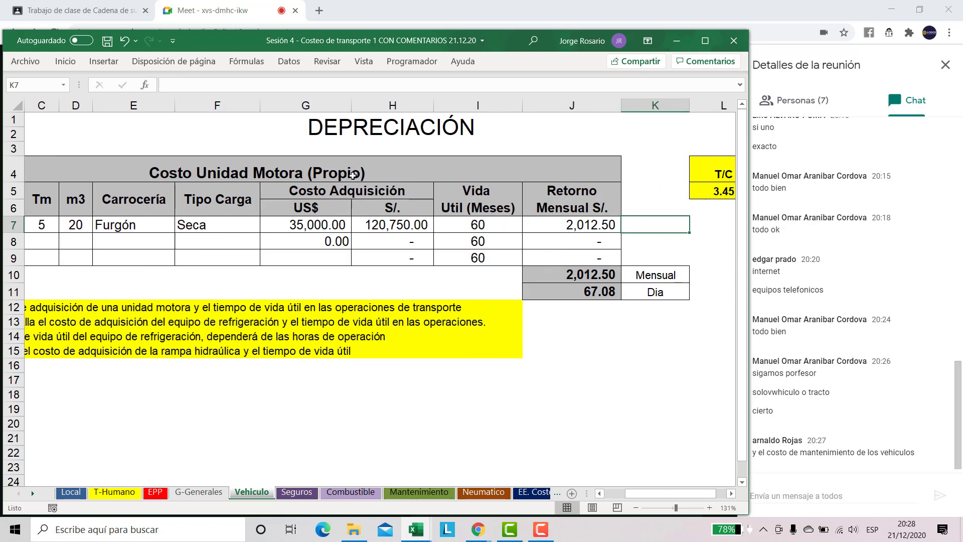
{"action": "key", "text": "Left"}
{"action": "key", "text": "Left"}
{"action": "key", "text": "Right"}
{"action": "key", "text": "Right"}
{"action": "key", "text": "Right"}
{"action": "key", "text": "Right"}
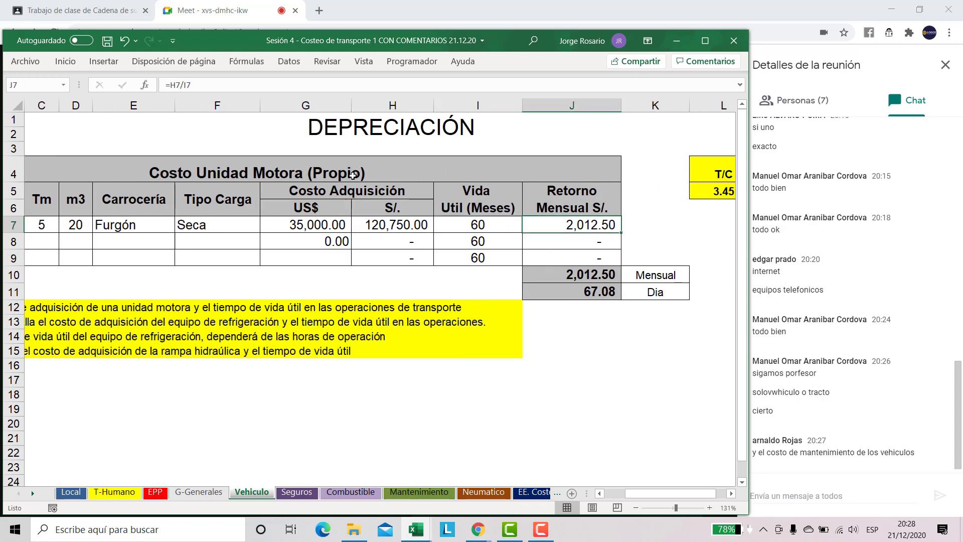
- Inspect the formula in H7 that converts the Camión's acquisition cost to soles with the T/C cell
{"action": "key", "text": "Left"}
{"action": "key", "text": "Left"}
{"action": "key", "text": "Left"}
{"action": "key", "text": "Left"}
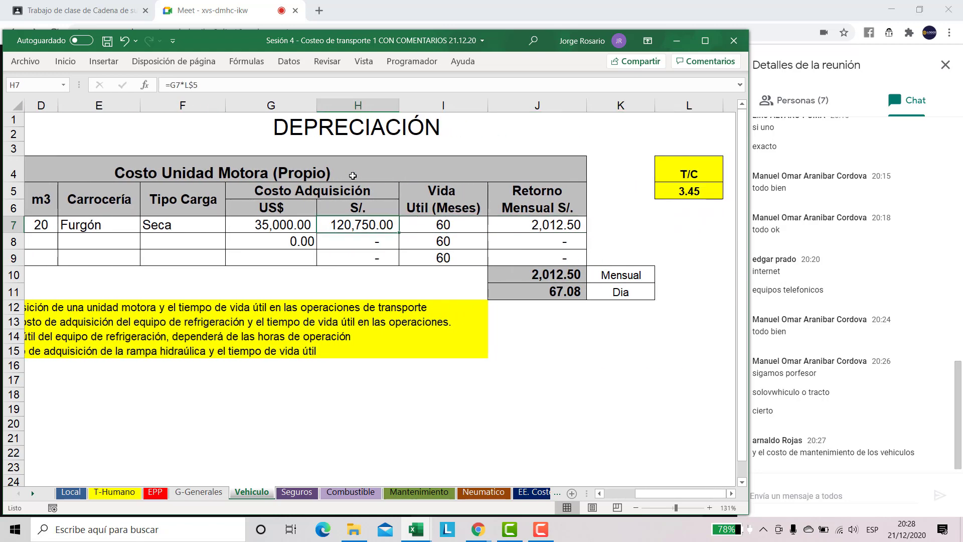
{"action": "key", "text": "F2"}
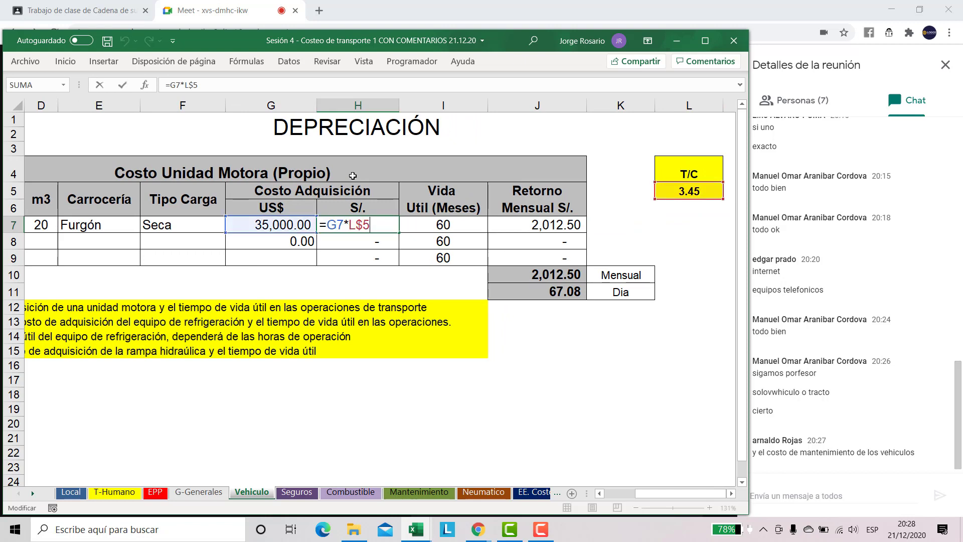
{"action": "key", "text": "Escape"}
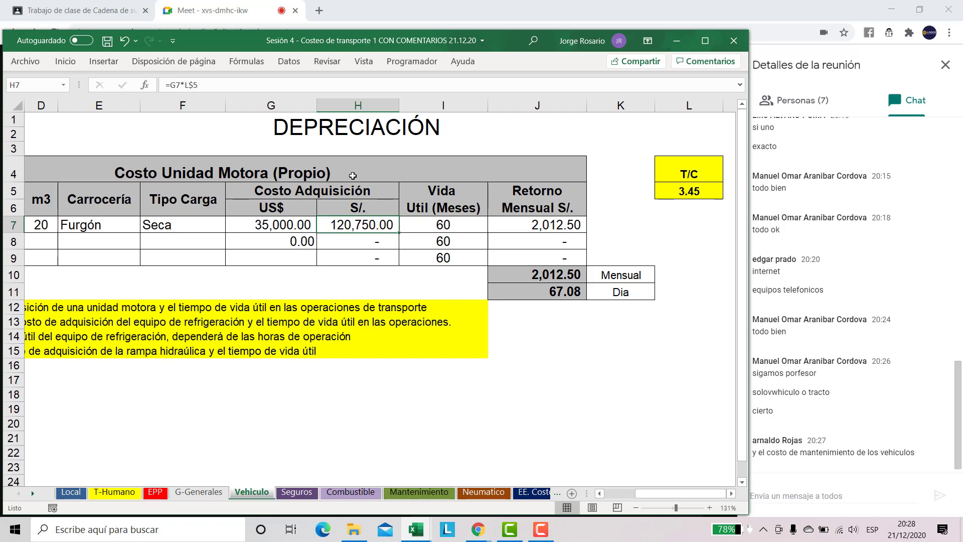
- Examine the Camión's useful life in months in I7 with the whole depreciation table in view
{"action": "key", "text": "Right"}
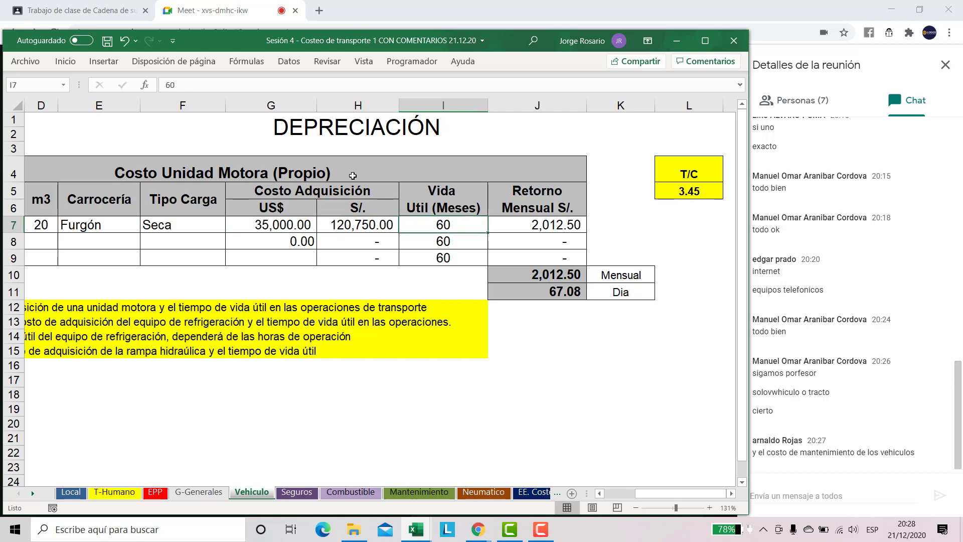
{"action": "left_click", "coordinate": [671, 508]}
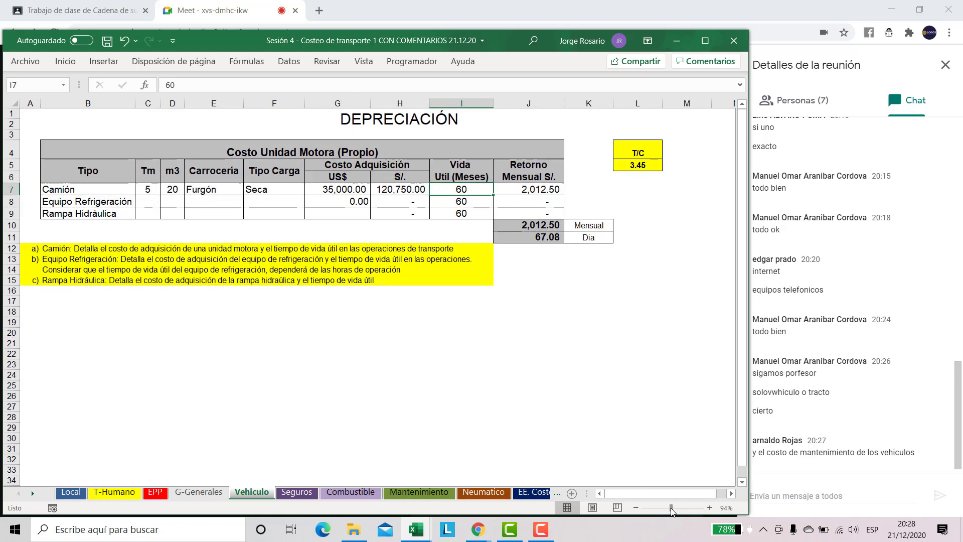
{"action": "double_click", "coordinate": [457, 189]}
{"action": "double_click", "coordinate": [457, 189]}
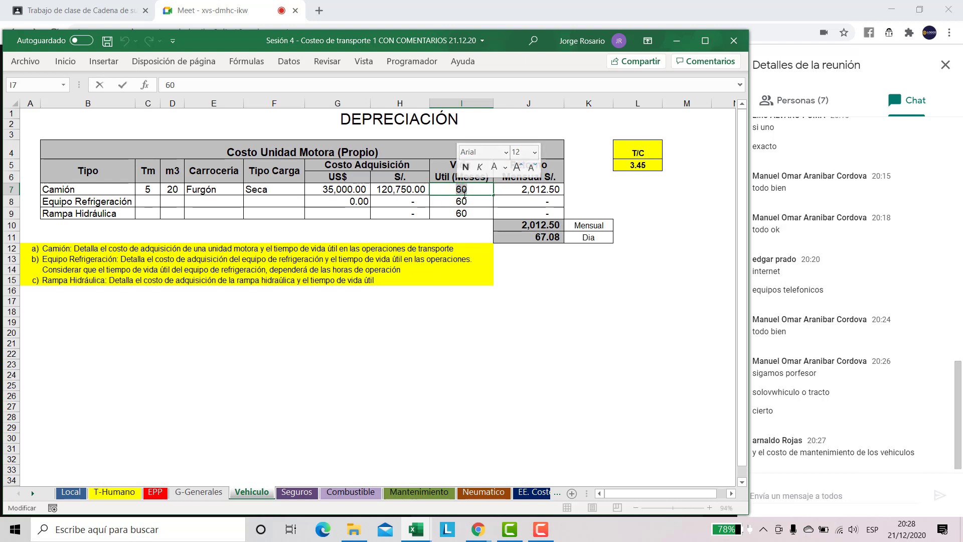
{"action": "key", "text": "Escape"}
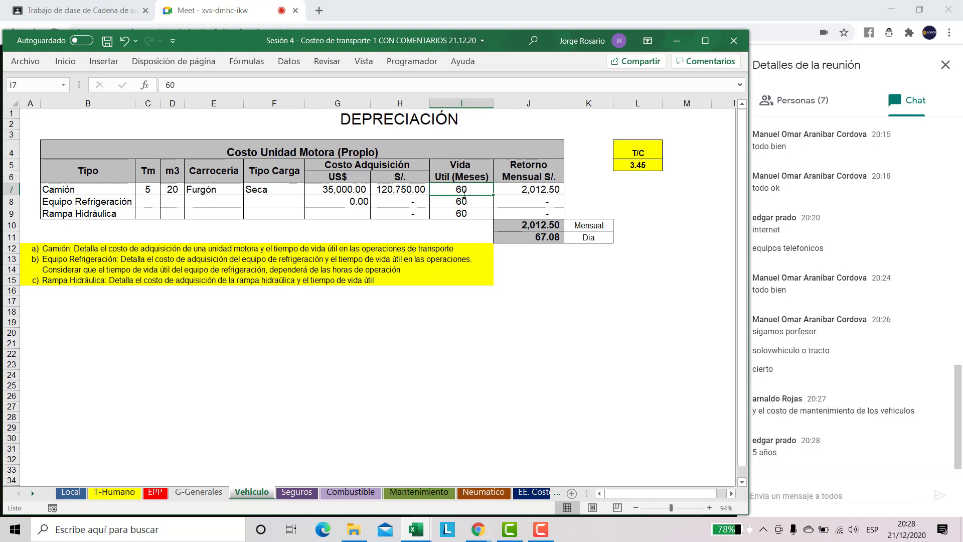
{"action": "double_click", "coordinate": [481, 190]}
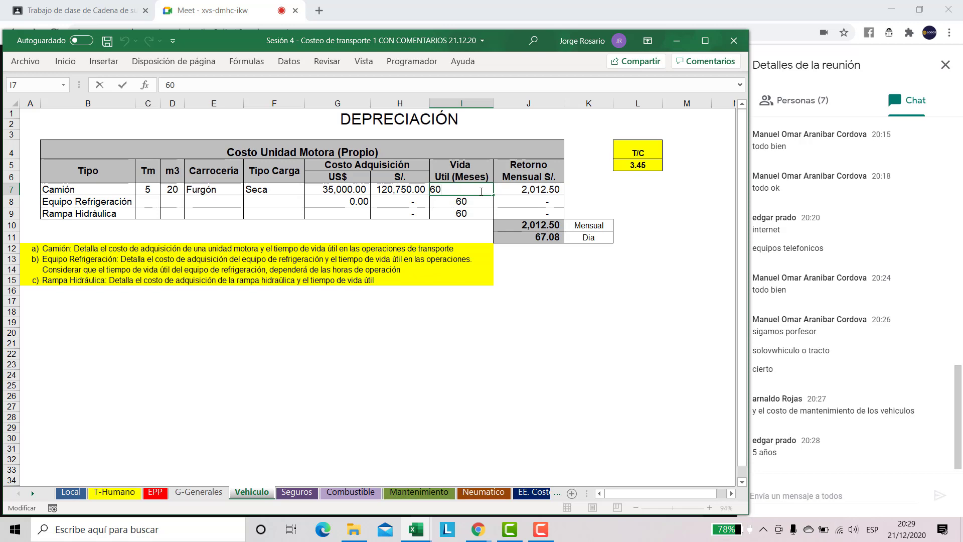
{"action": "key", "text": "Escape"}
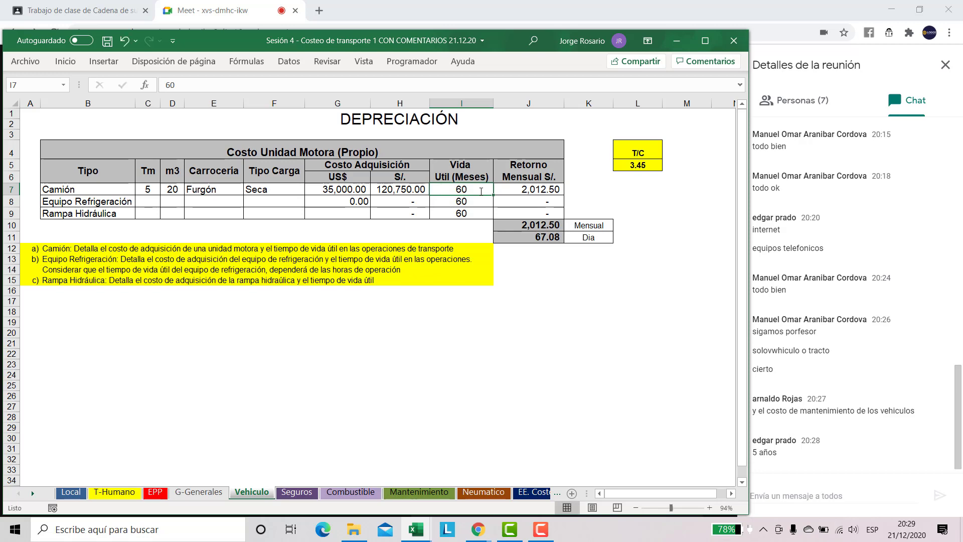
- Enter the note "H. Depreciación para fines tributarios" in G19 below the depreciation table
{"action": "left_click", "coordinate": [678, 508]}
{"action": "scroll", "coordinate": [478, 355], "scroll_direction": "down", "scroll_amount": 1}
{"action": "left_click", "coordinate": [340, 388]}
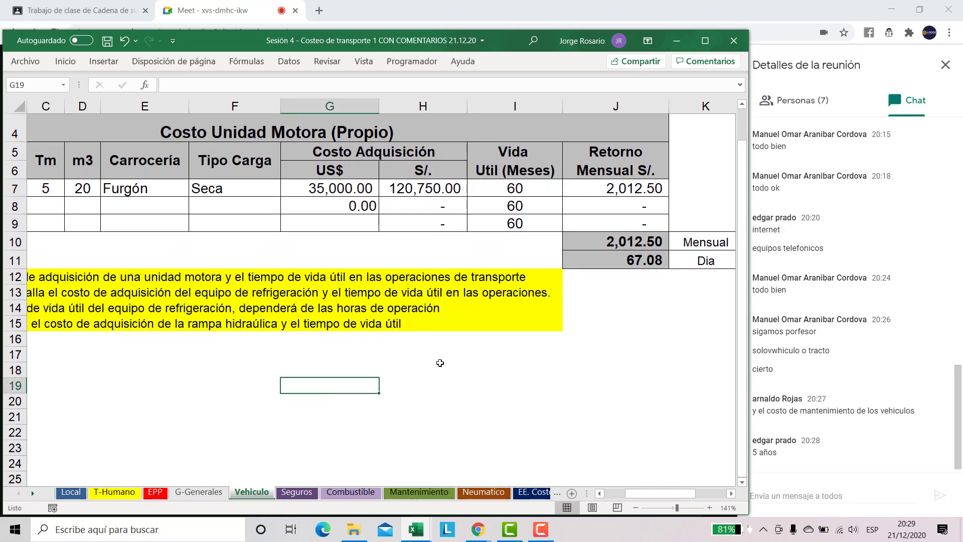
{"action": "type", "text": "H"}
{"action": "key", "text": "Caps_Lock"}
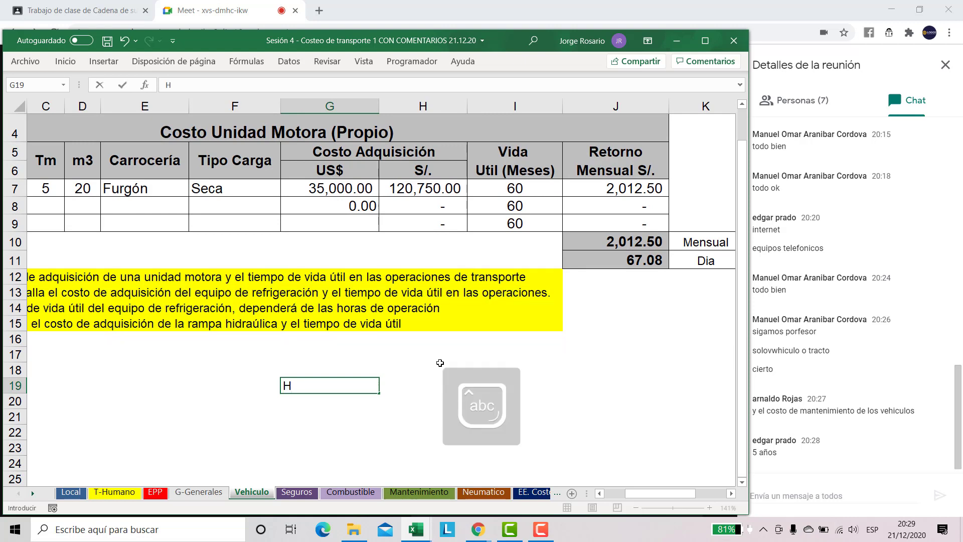
{"action": "type", "text": ". Depreación"}
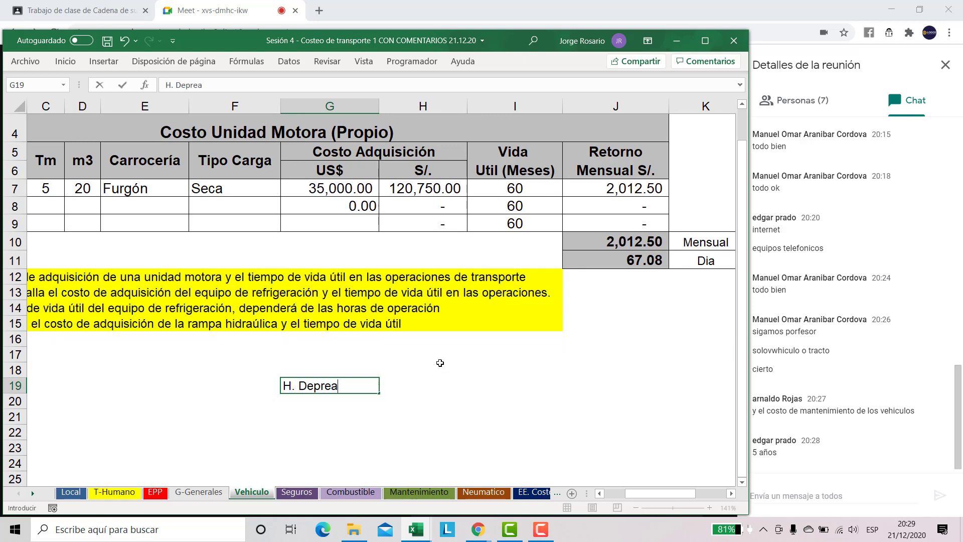
{"action": "key", "text": "BackSpace"}
{"action": "key", "text": "BackSpace"}
{"action": "key", "text": "BackSpace"}
{"action": "key", "text": "BackSpace"}
{"action": "key", "text": "BackSpace"}
{"action": "key", "text": "BackSpace"}
{"action": "type", "text": "ciación p"}
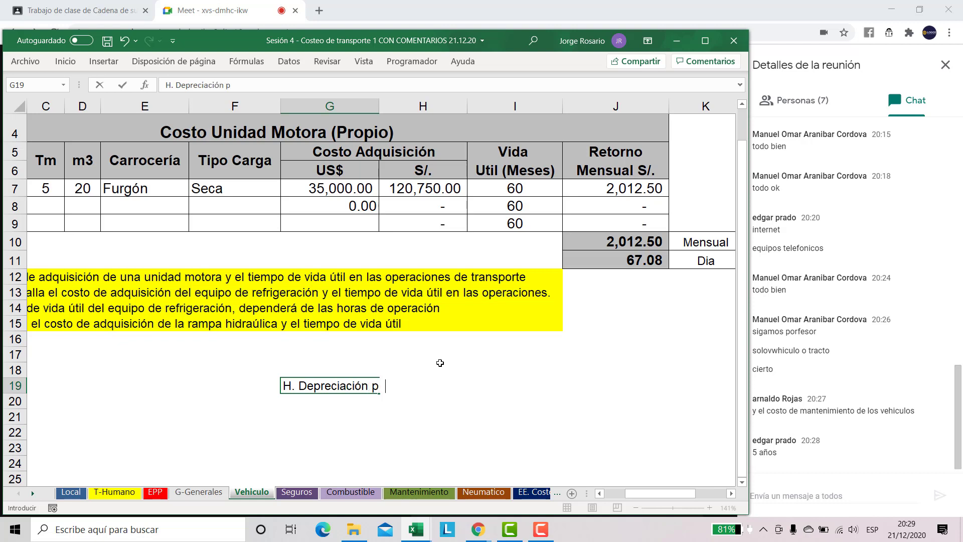
{"action": "type", "text": "ara fines tributarios"}
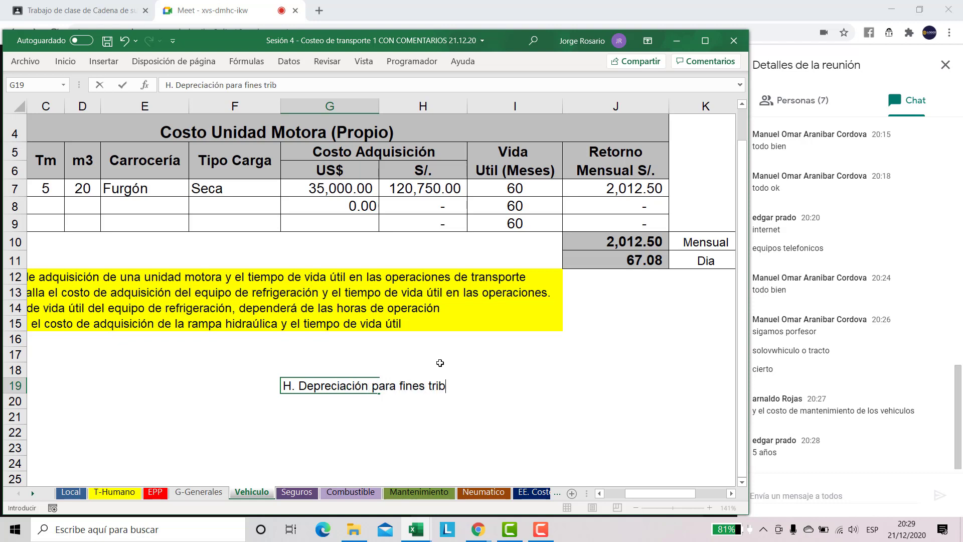
{"action": "key", "text": "Return"}
- Enter the note "Vida útil según fabricante" in G21
{"action": "key", "text": "Return"}
{"action": "type", "text": "Vida útik"}
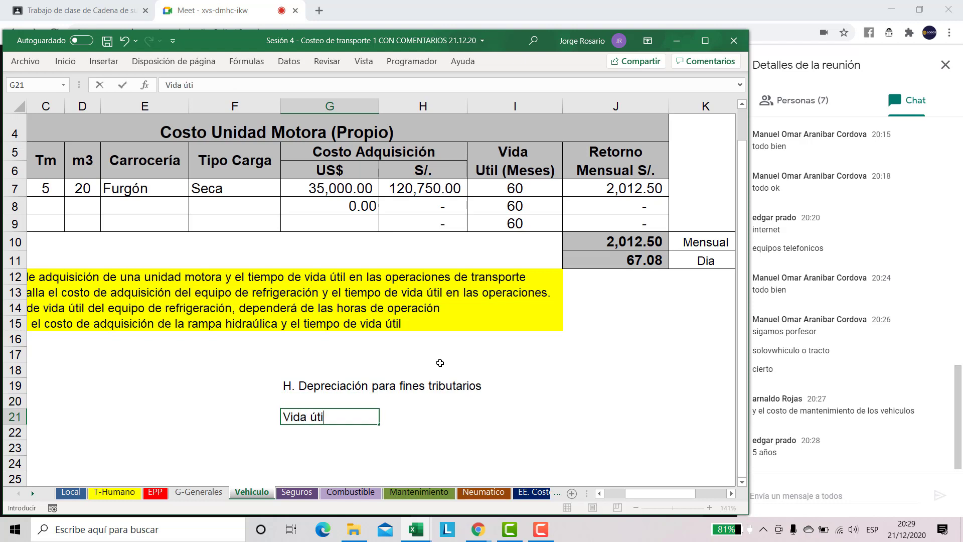
{"action": "key", "text": "BackSpace"}
{"action": "type", "text": "l según fabricante"}
{"action": "key", "text": "Return"}
- Enter 20% in J19 beside the tax depreciation note
{"action": "key", "text": "Up"}
{"action": "key", "text": "Up"}
{"action": "key", "text": "Right"}
{"action": "key", "text": "Right"}
{"action": "key", "text": "Right"}
{"action": "key", "text": "Up"}
{"action": "key", "text": "Right"}
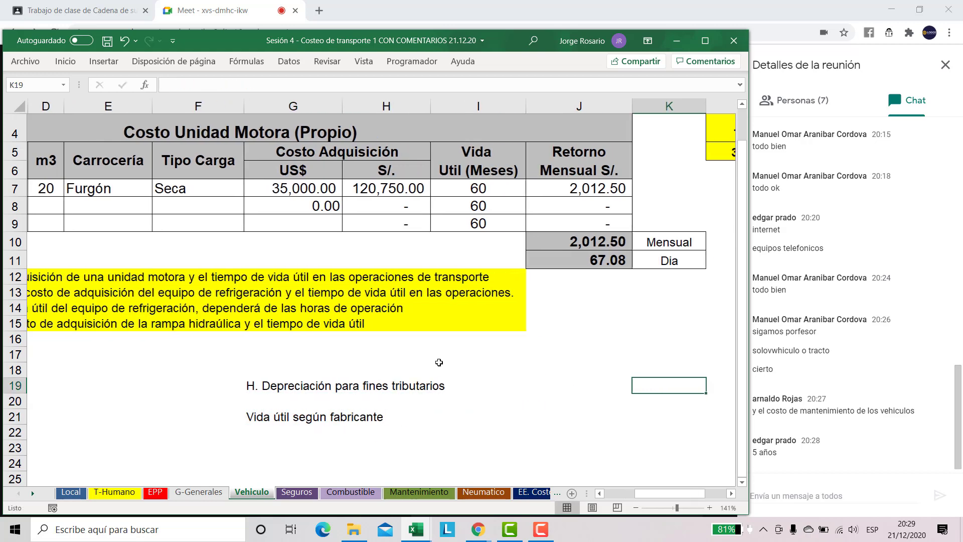
{"action": "key", "text": "Left"}
{"action": "key", "text": "Left"}
{"action": "key", "text": "Up"}
{"action": "key", "text": "Right"}
{"action": "key", "text": "Down"}
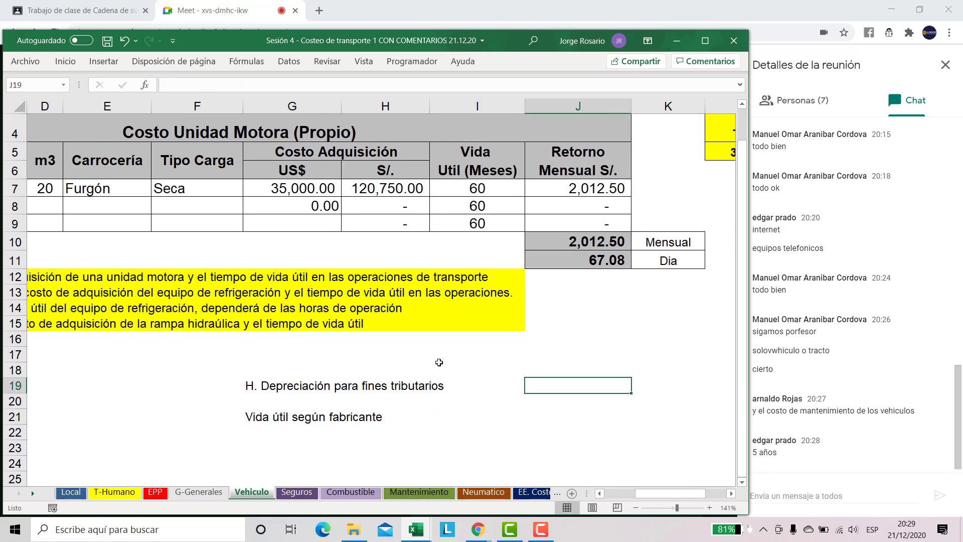
{"action": "type", "text": "20%"}
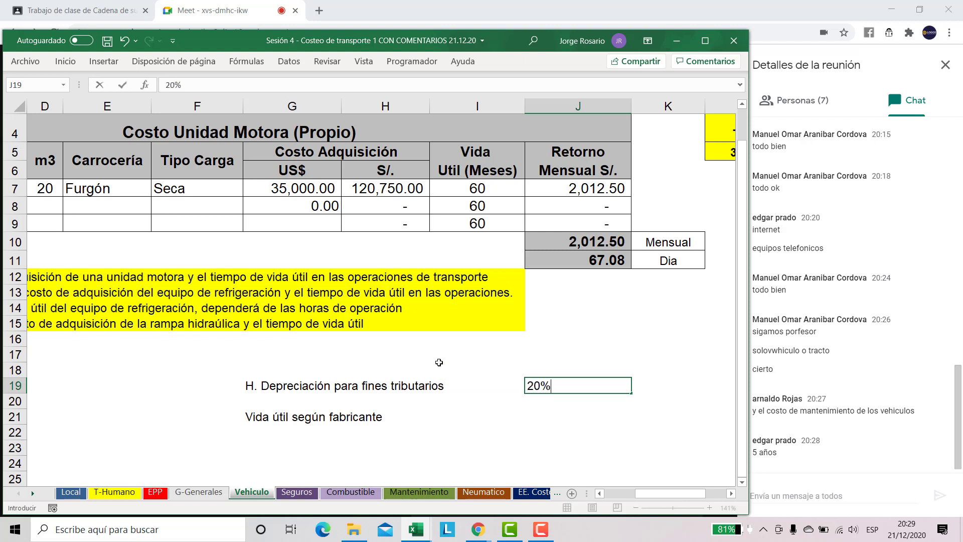
{"action": "key", "text": "Return"}
- Add the heading "Máximo" in J18 above the tax depreciation percentage
{"action": "key", "text": "Up"}
{"action": "key", "text": "Up"}
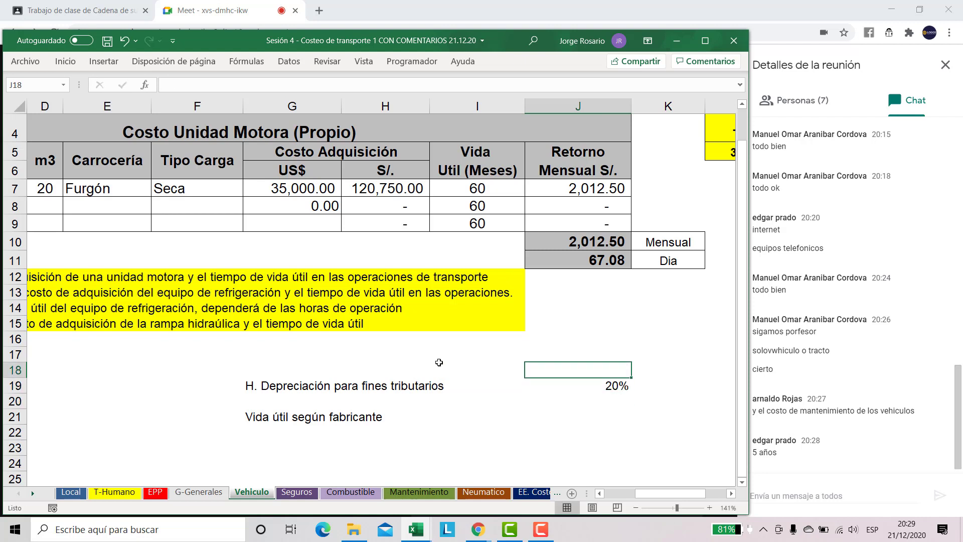
{"action": "type", "text": "Máximo"}
{"action": "key", "text": "Return"}
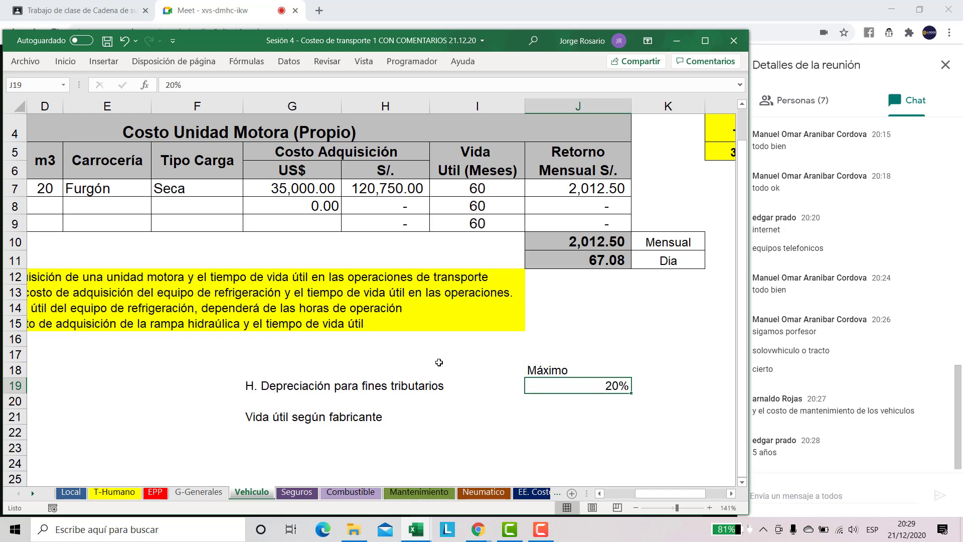
- Add the heading "H.Depreciación" in K18 and enter "5 años" beneath it in K19
{"action": "key", "text": "Up"}
{"action": "key", "text": "Right"}
{"action": "scroll", "coordinate": [438, 362], "scroll_direction": "right", "scroll_amount": 2}
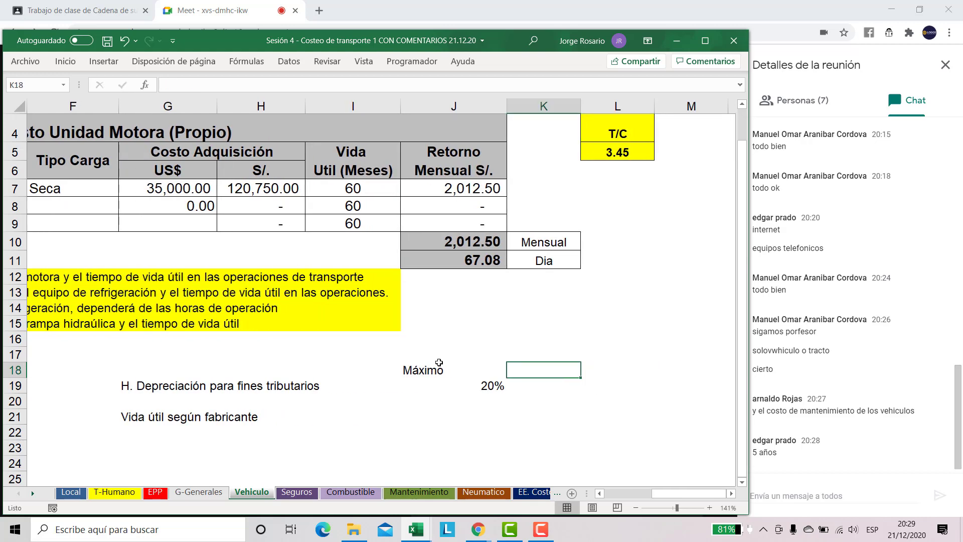
{"action": "type", "text": "H.Depreciación"}
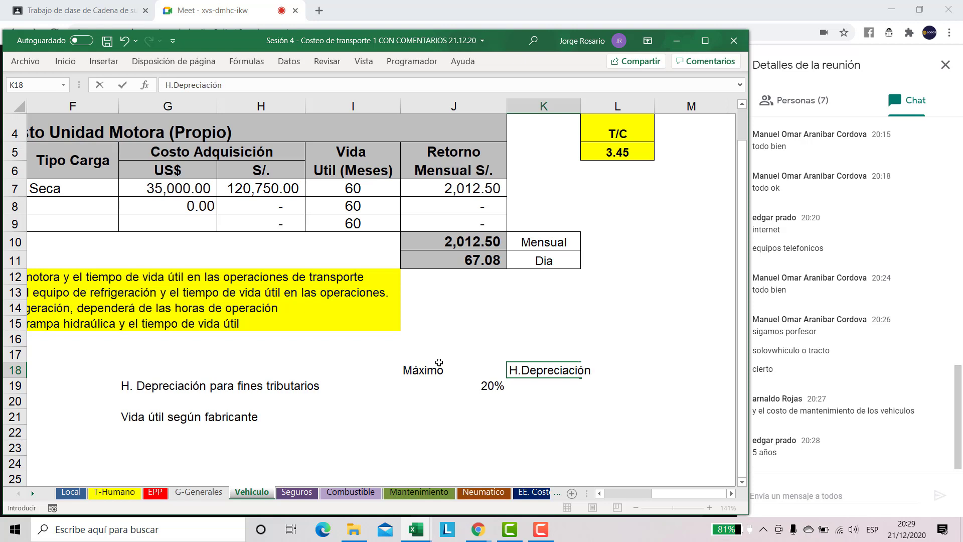
{"action": "key", "text": "Return"}
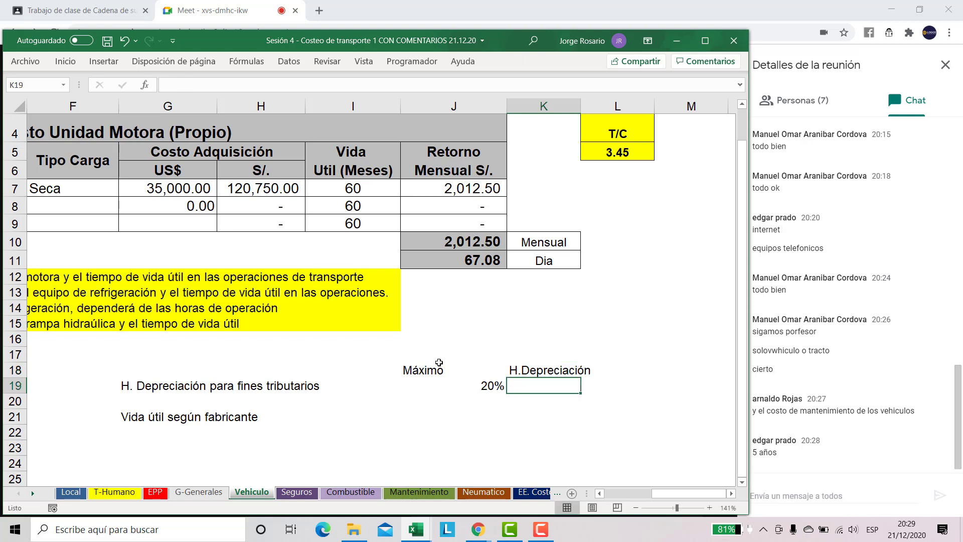
{"action": "type", "text": "5 años"}
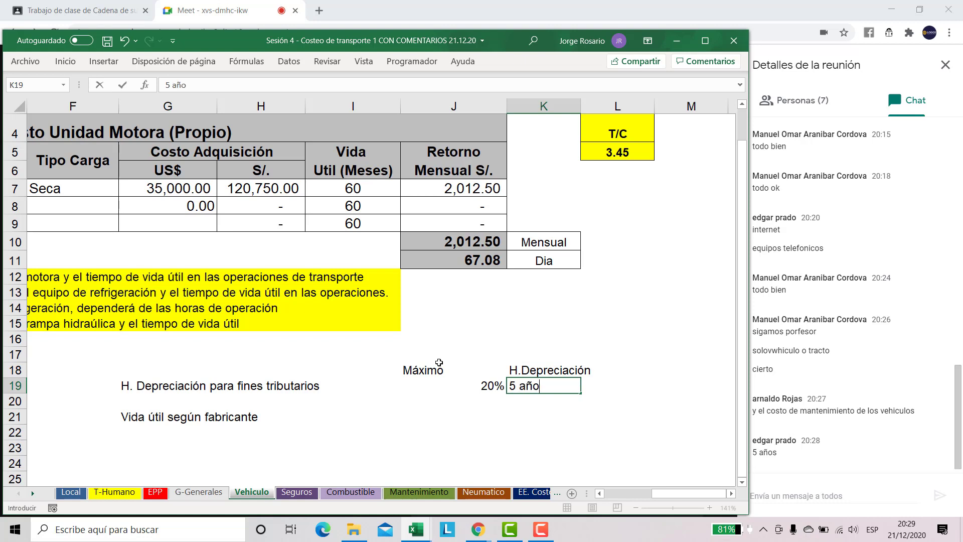
{"action": "key", "text": "Return"}
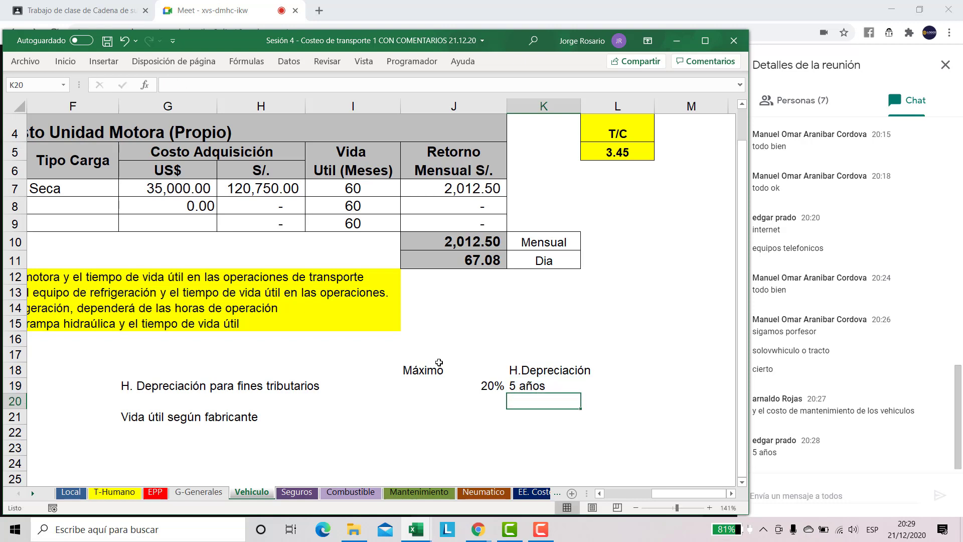
- Examine the tax depreciation note in row 19 together with its maximum percentage and depreciation period columns
{"action": "key", "text": "Up"}
{"action": "key", "text": "Up"}
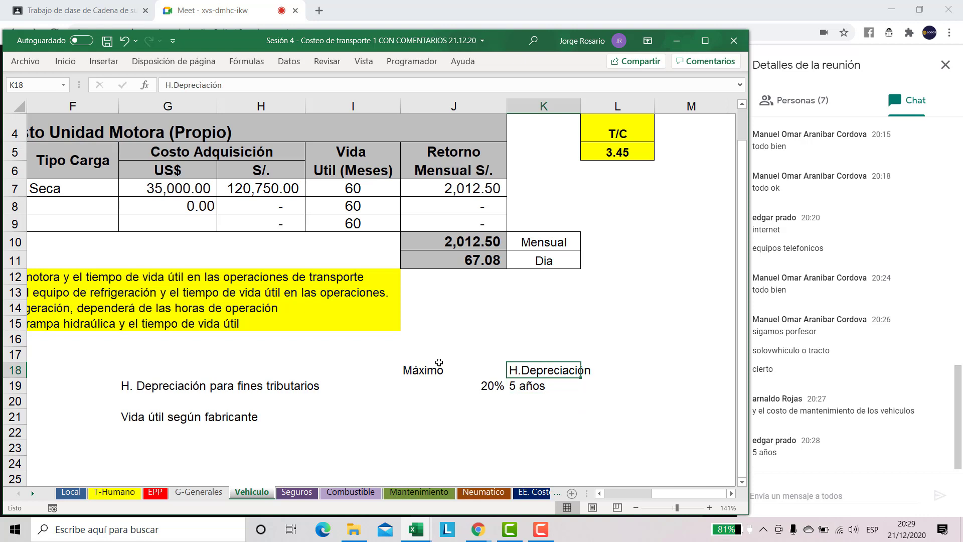
{"action": "key", "text": "shift+Down"}
{"action": "key", "text": "shift+Left"}
{"action": "key", "text": "shift+Left"}
{"action": "key", "text": "shift+Left"}
{"action": "key", "text": "shift+Left"}
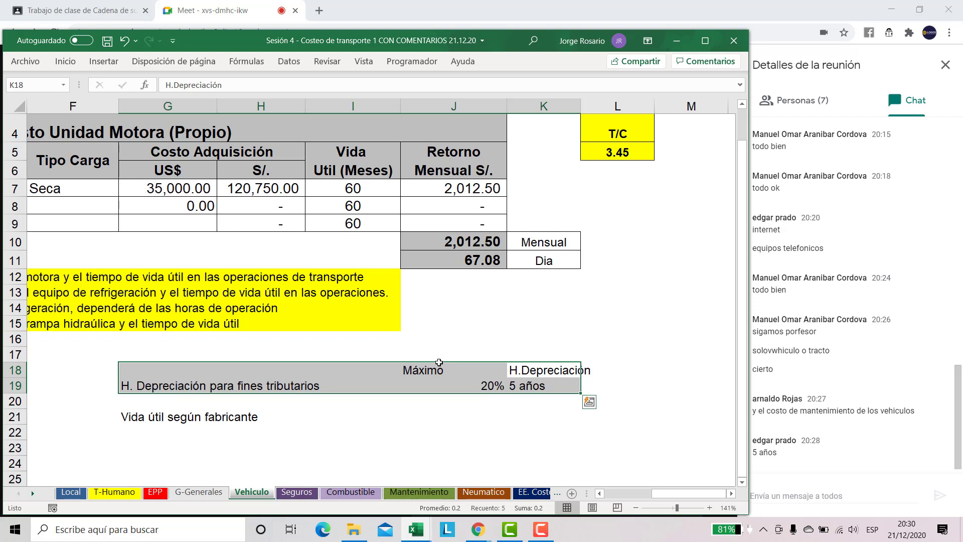
{"action": "key", "text": "Down"}
{"action": "key", "text": "Left"}
{"action": "key", "text": "shift+Up"}
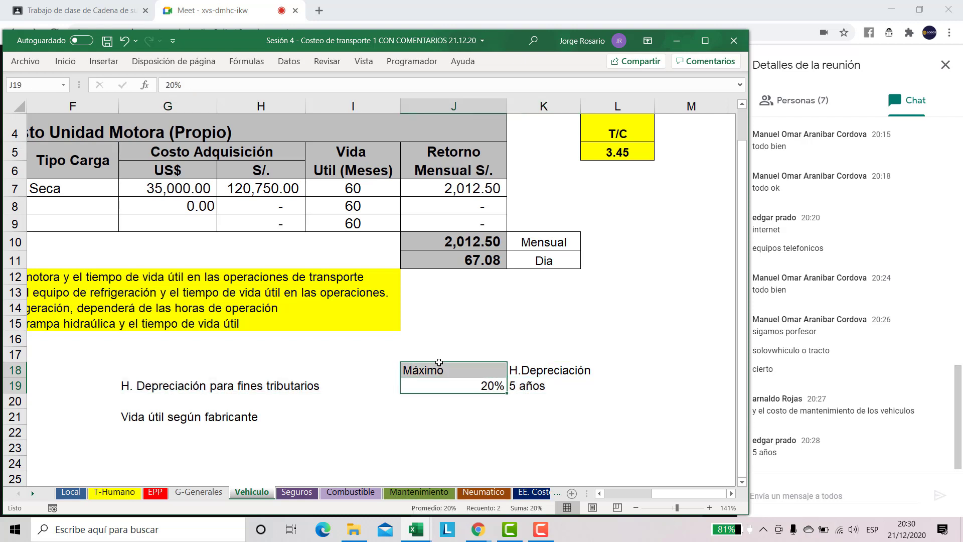
{"action": "key", "text": "Right"}
{"action": "key", "text": "shift+Up"}
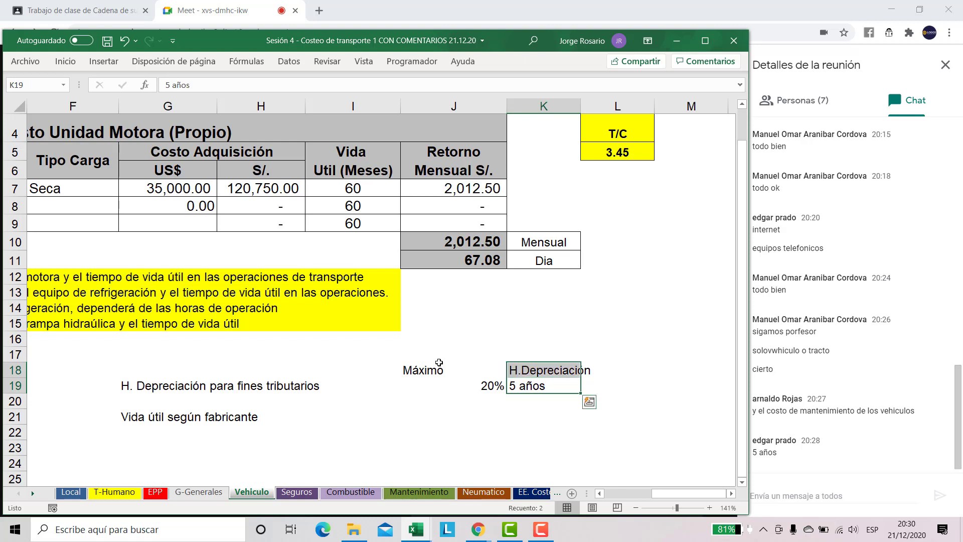
{"action": "key", "text": "Left"}
{"action": "key", "text": "Left"}
{"action": "key", "text": "Left"}
{"action": "key", "text": "Left"}
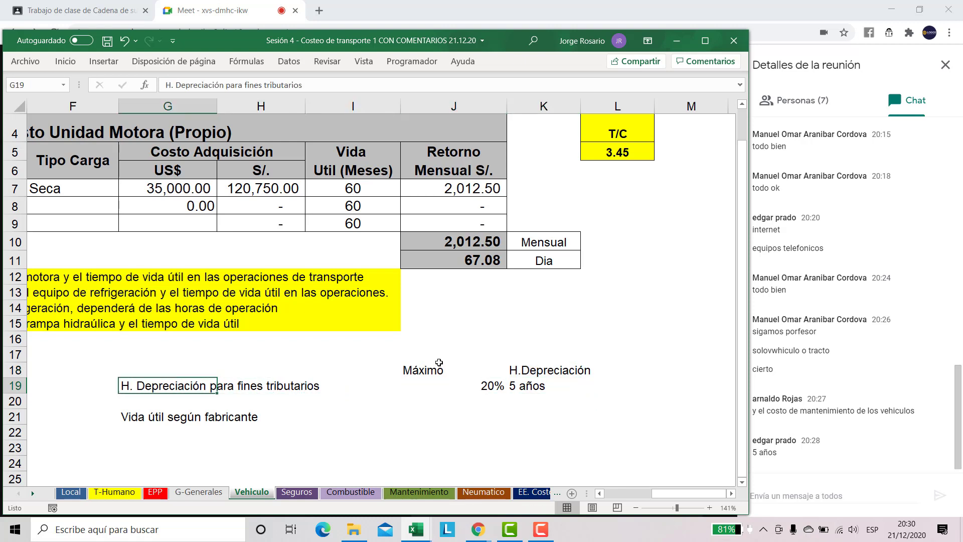
- Enter "7 años" in K21 as the useful life according to the manufacturer
{"action": "key", "text": "Down"}
{"action": "key", "text": "Down"}
{"action": "key", "text": "Down"}
{"action": "key", "text": "Up"}
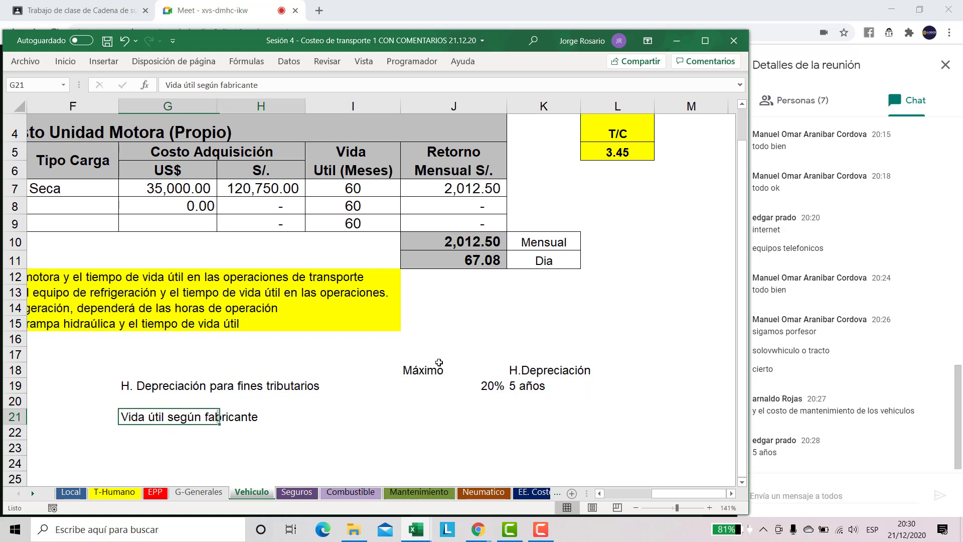
{"action": "key", "text": "shift+Right"}
{"action": "key", "text": "shift+Right"}
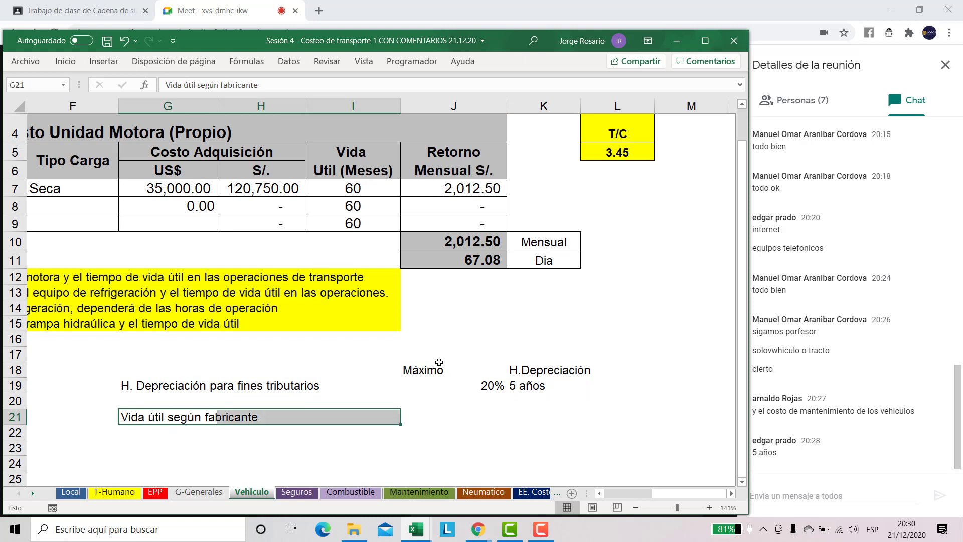
{"action": "key", "text": "Right"}
{"action": "key", "text": "Right"}
{"action": "key", "text": "Right"}
{"action": "key", "text": "Right"}
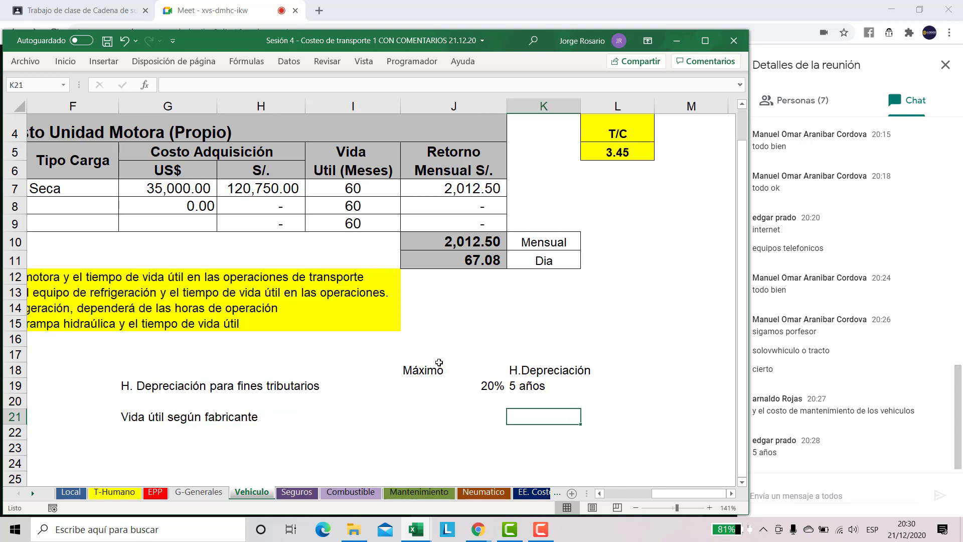
{"action": "type", "text": "7"}
{"action": "type", "text": "os"}
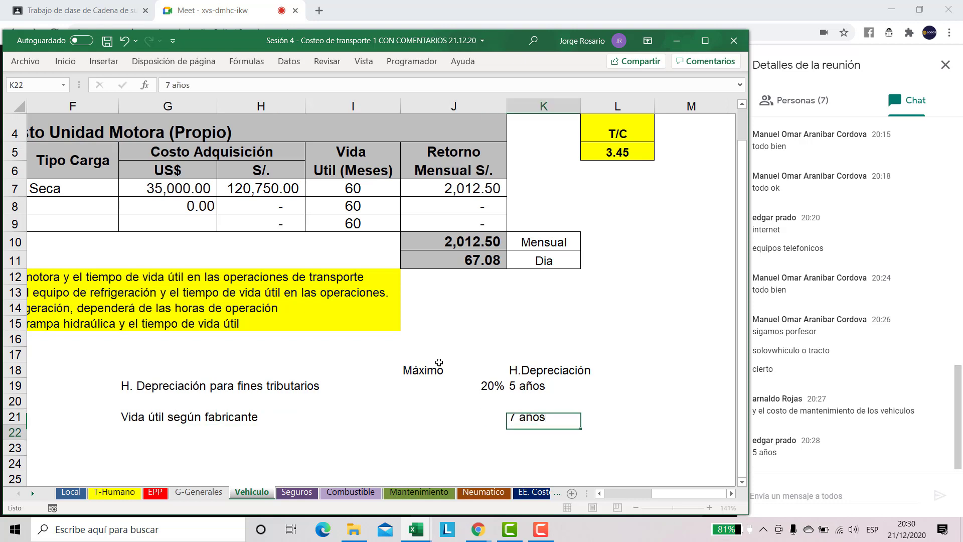
{"action": "key", "text": "Return"}
- Compare the manufacturer's useful life row with the tax depreciation row and review them against the whole depreciation table
{"action": "key", "text": "Up"}
{"action": "key", "text": "shift+Left"}
{"action": "key", "text": "shift+Left"}
{"action": "key", "text": "shift+Left"}
{"action": "key", "text": "shift+Left"}
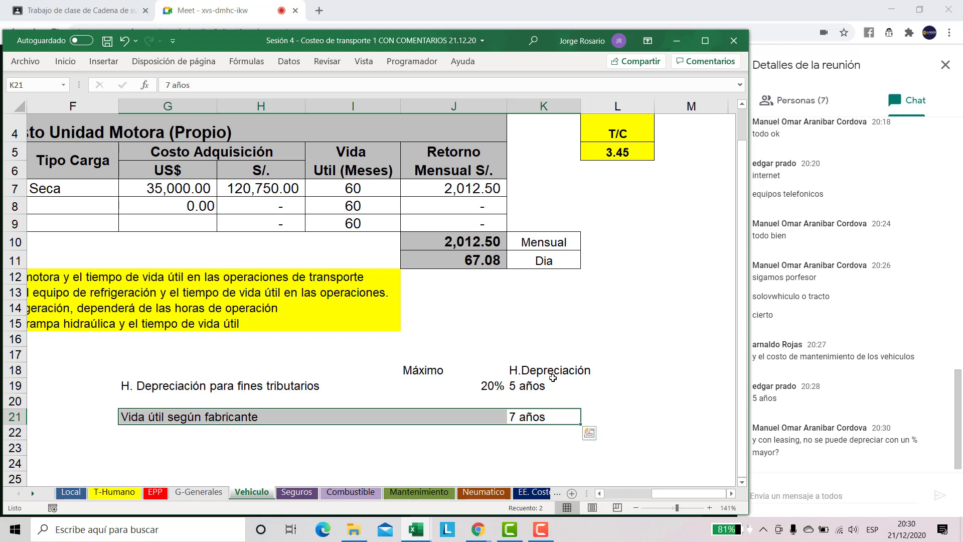
{"action": "left_click_drag", "start_coordinate": [558, 382], "coordinate": [201, 394]}
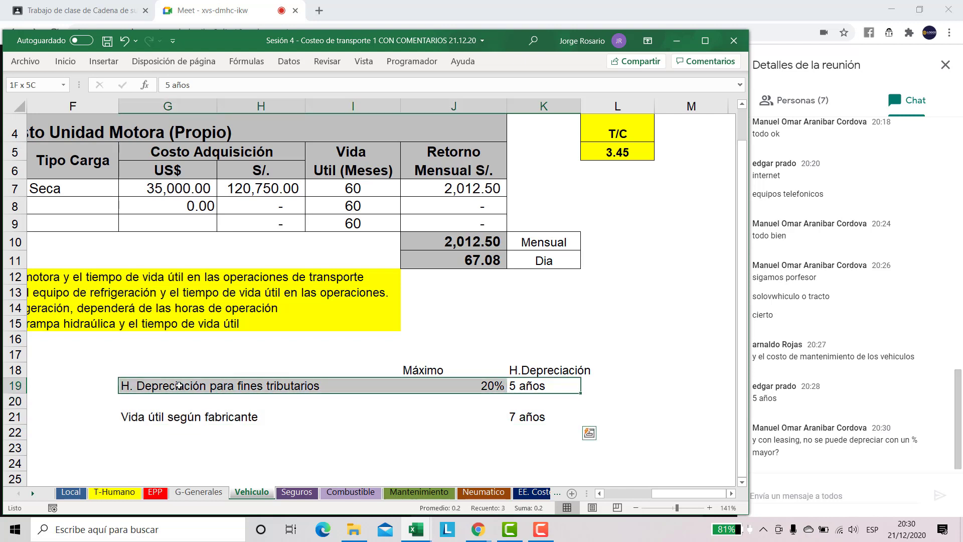
{"action": "left_click_drag", "start_coordinate": [544, 419], "coordinate": [163, 414]}
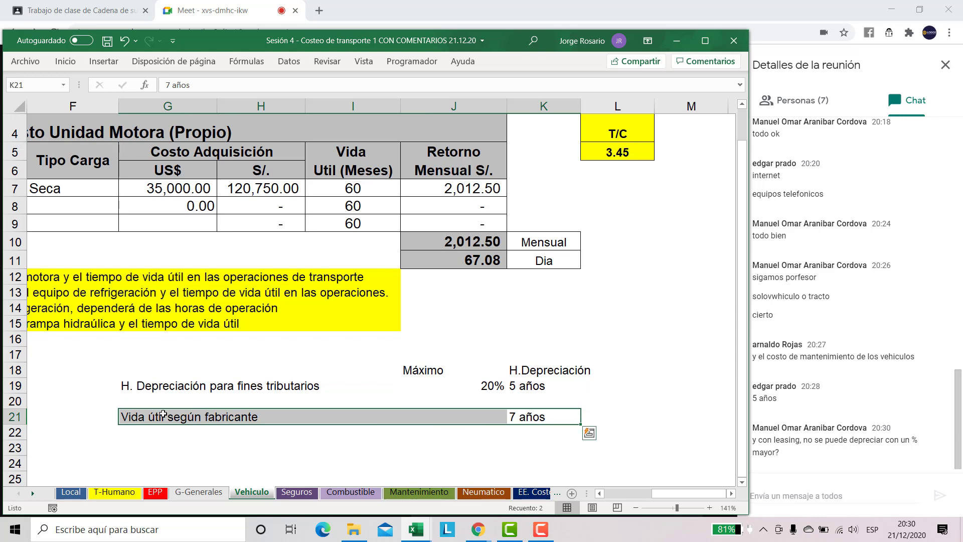
{"action": "scroll", "coordinate": [208, 399], "scroll_direction": "down", "scroll_amount": 1}
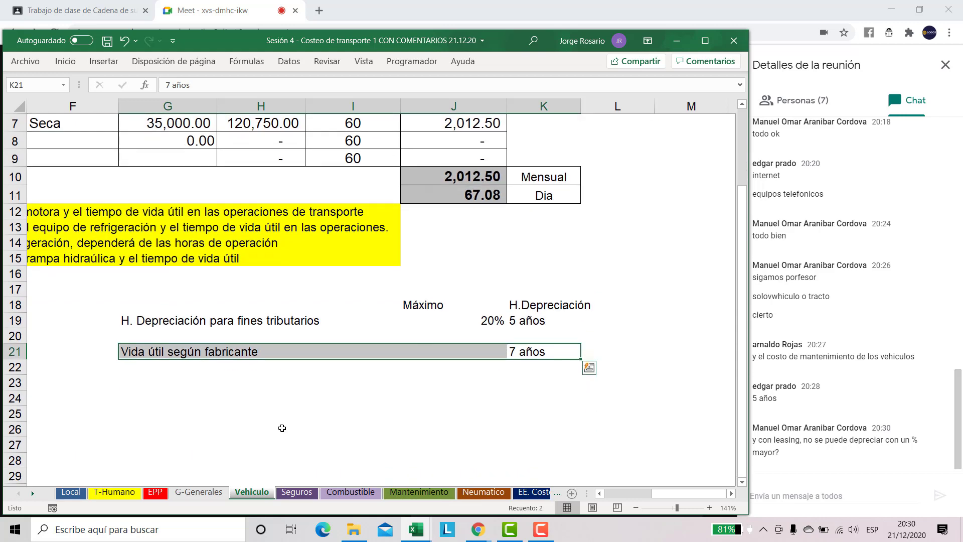
{"action": "left_click_drag", "start_coordinate": [677, 508], "coordinate": [673, 508]}
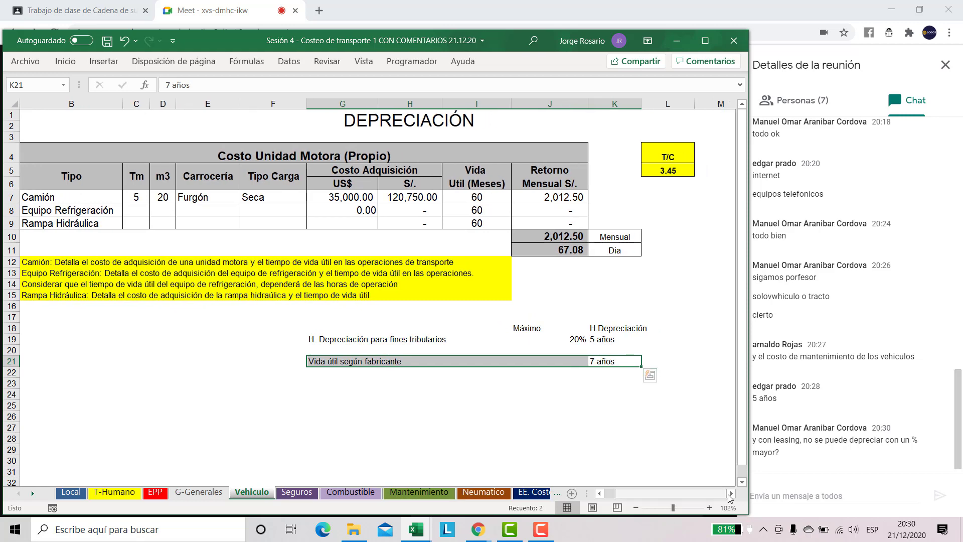
{"action": "left_click", "coordinate": [731, 493]}
{"action": "left_click_drag", "start_coordinate": [672, 507], "coordinate": [676, 507]}
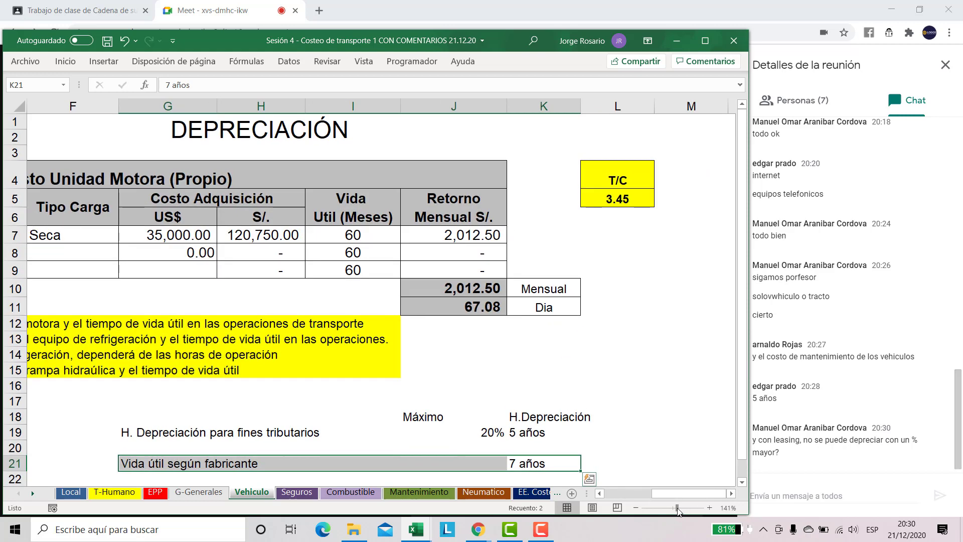
{"action": "scroll", "coordinate": [602, 445], "scroll_direction": "down", "scroll_amount": 1}
- Apply an outside border around the tax depreciation row, G19:K19
{"action": "left_click_drag", "start_coordinate": [558, 385], "coordinate": [150, 380]}
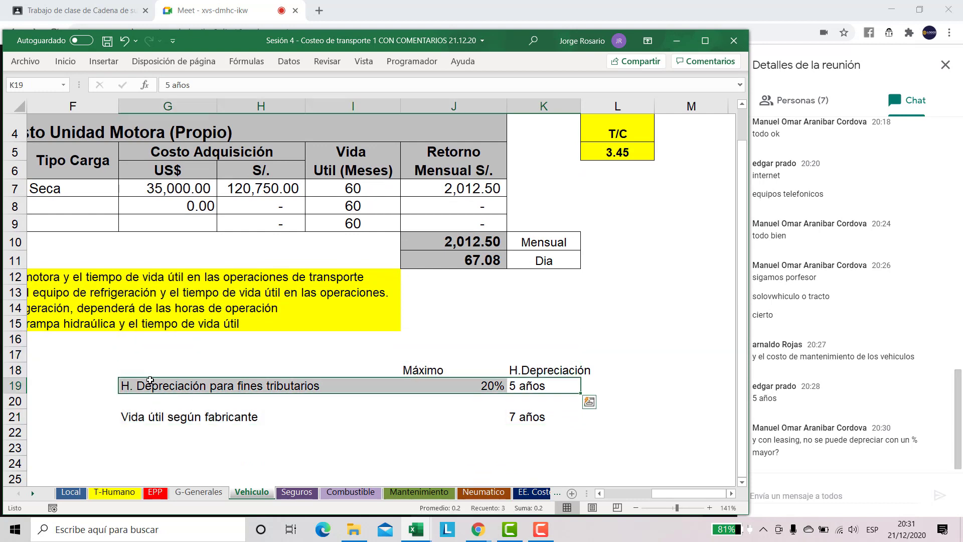
{"action": "left_click", "coordinate": [66, 61]}
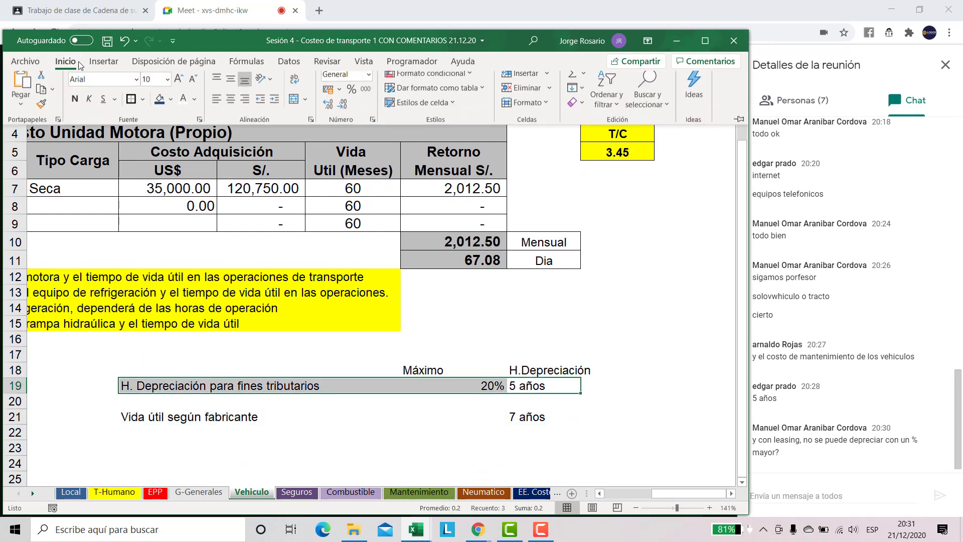
{"action": "left_click", "coordinate": [131, 105]}
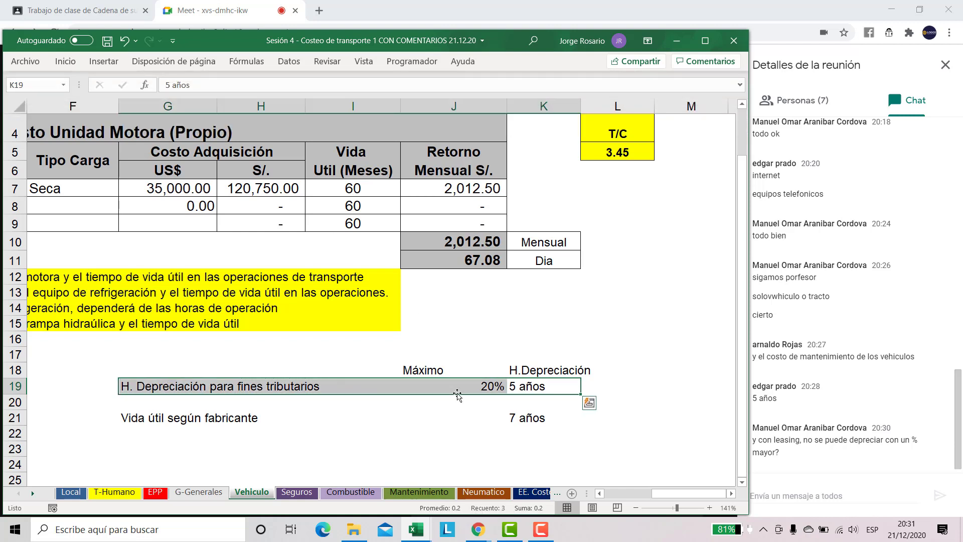
- Examine the manufacturer's useful life row, G21:K21, below the bordered tax depreciation row
{"action": "left_click_drag", "start_coordinate": [554, 416], "coordinate": [136, 424]}
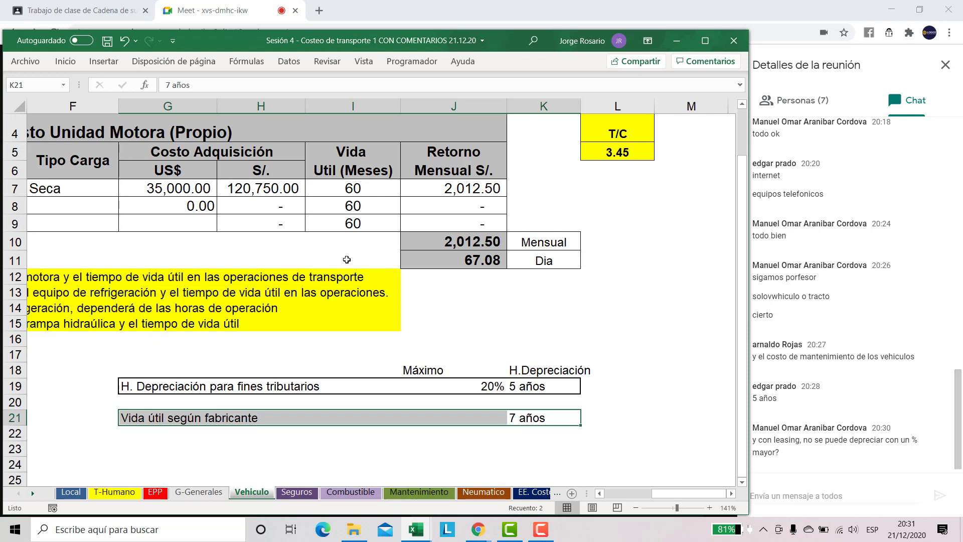
{"action": "scroll", "coordinate": [355, 267], "scroll_direction": "down", "scroll_amount": 1}
{"action": "left_click", "coordinate": [411, 370]}
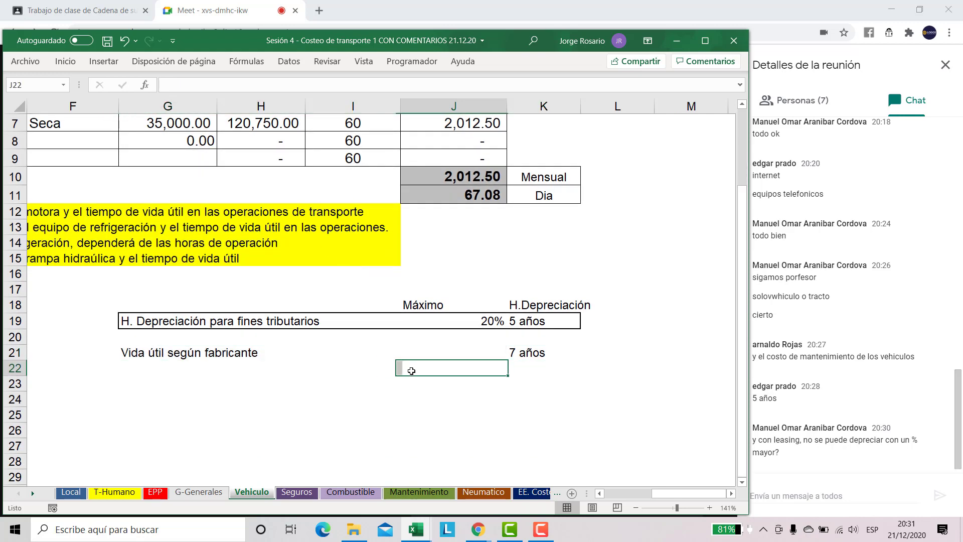
{"action": "left_click_drag", "start_coordinate": [550, 357], "coordinate": [150, 353]}
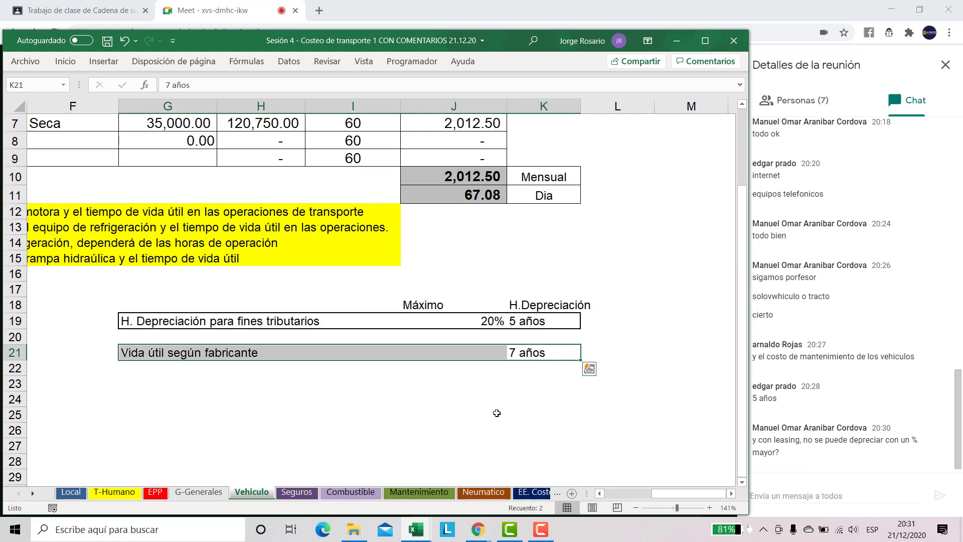
{"action": "left_click", "coordinate": [459, 388]}
{"action": "left_click_drag", "start_coordinate": [565, 352], "coordinate": [121, 354]}
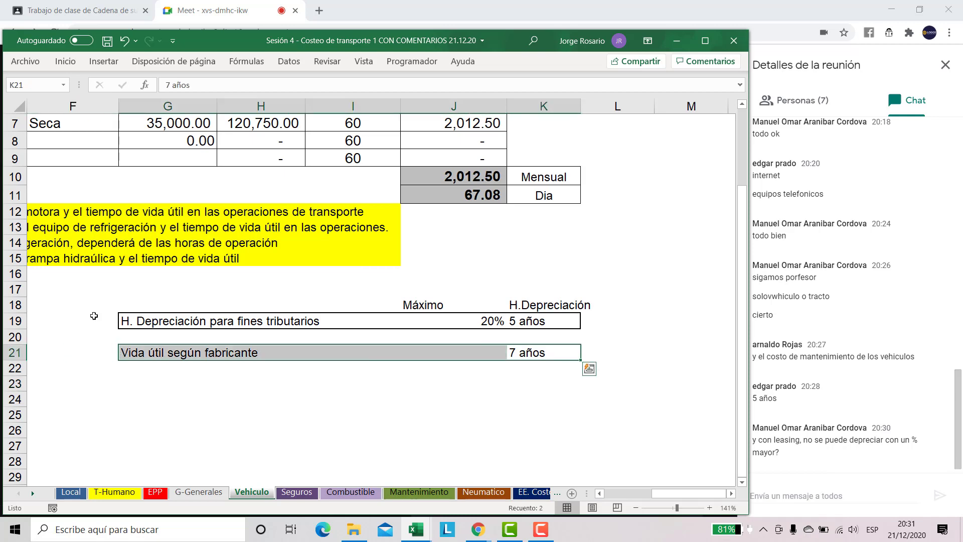
- Apply an outside border to the manufacturer's useful life row, G21:K21
{"action": "left_click", "coordinate": [66, 61]}
{"action": "left_click", "coordinate": [130, 108]}
{"action": "scroll", "coordinate": [490, 314], "scroll_direction": "up", "scroll_amount": 2}
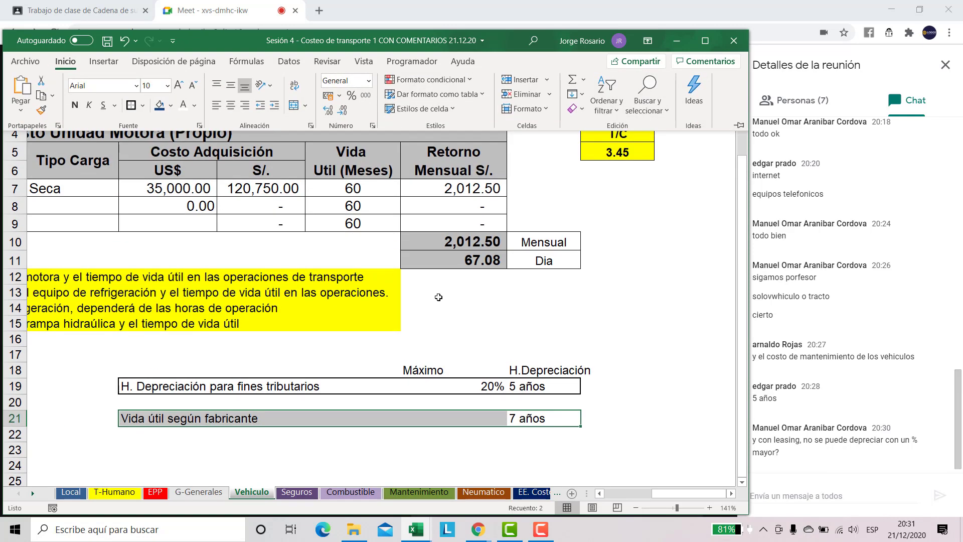
{"action": "left_click", "coordinate": [516, 435]}
{"action": "scroll", "coordinate": [556, 371], "scroll_direction": "down", "scroll_amount": 1}
{"action": "left_click_drag", "start_coordinate": [558, 323], "coordinate": [167, 319]}
{"action": "left_click_drag", "start_coordinate": [531, 354], "coordinate": [207, 355]}
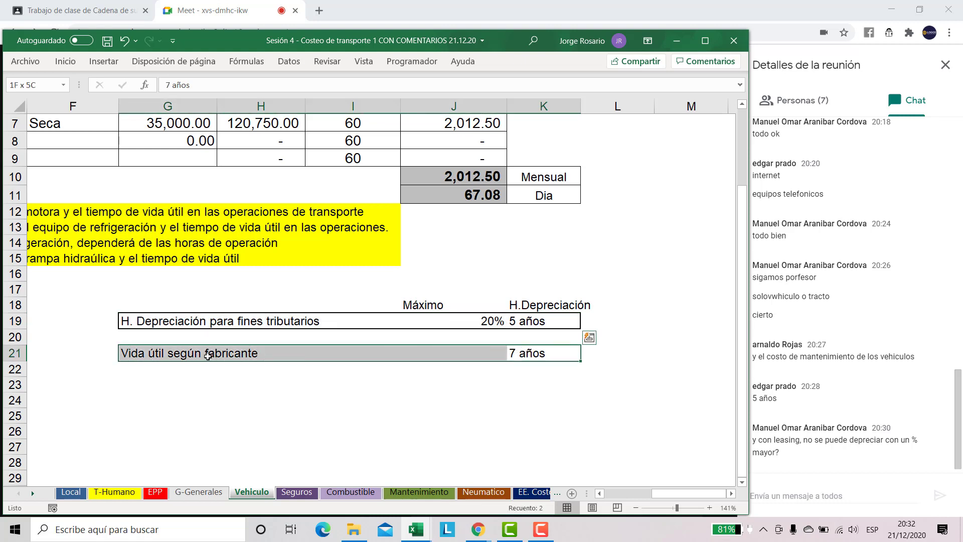
{"action": "left_click", "coordinate": [469, 398]}
{"action": "left_click_drag", "start_coordinate": [552, 354], "coordinate": [148, 352]}
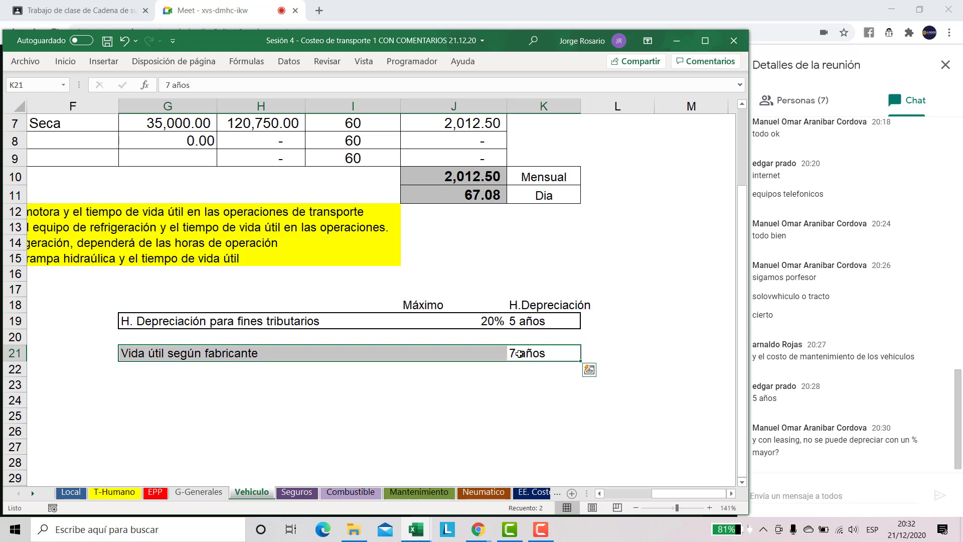
- Format the tax depreciation row, G19:K19, with a dark blue fill and white text
{"action": "left_click_drag", "start_coordinate": [531, 327], "coordinate": [151, 323]}
{"action": "left_click", "coordinate": [65, 61]}
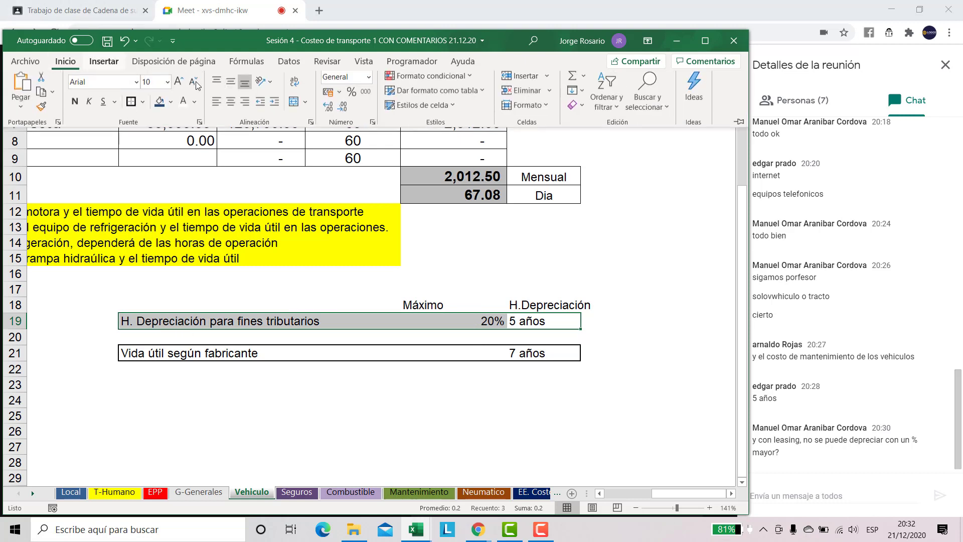
{"action": "left_click", "coordinate": [159, 105]}
{"action": "left_click", "coordinate": [183, 105]}
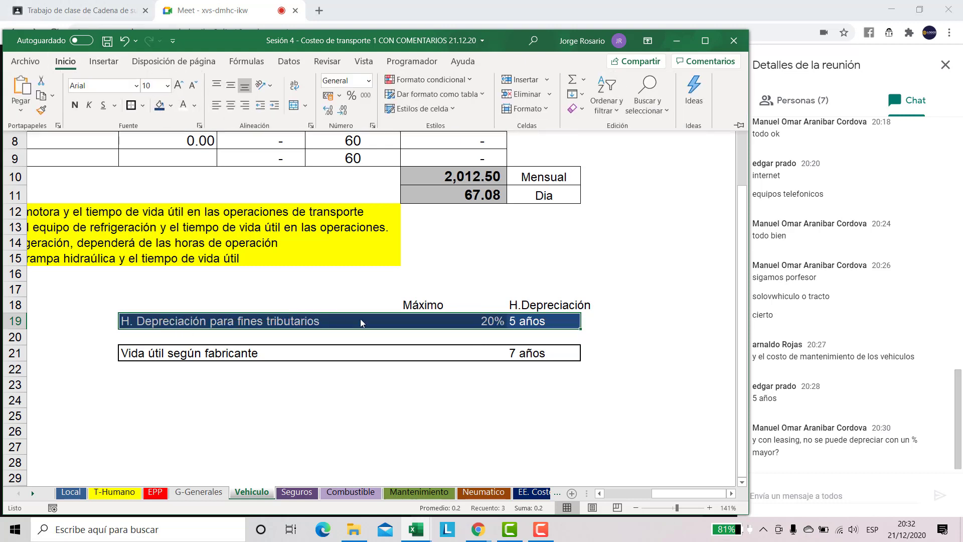
{"action": "left_click", "coordinate": [556, 324]}
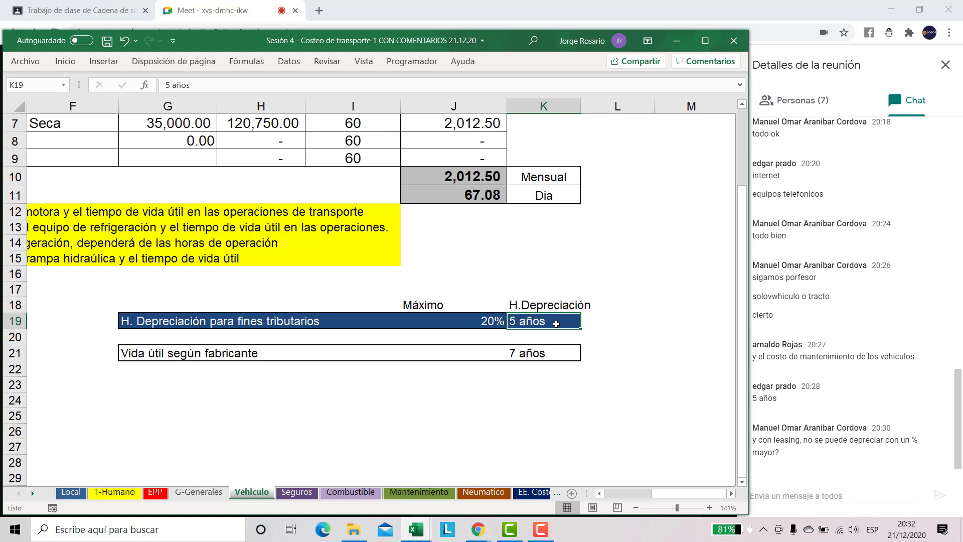
- Insert a small right block arrow beside column K, between the tax depreciation and useful life rows
{"action": "key", "text": "Right"}
{"action": "key", "text": "Right"}
{"action": "key", "text": "Right"}
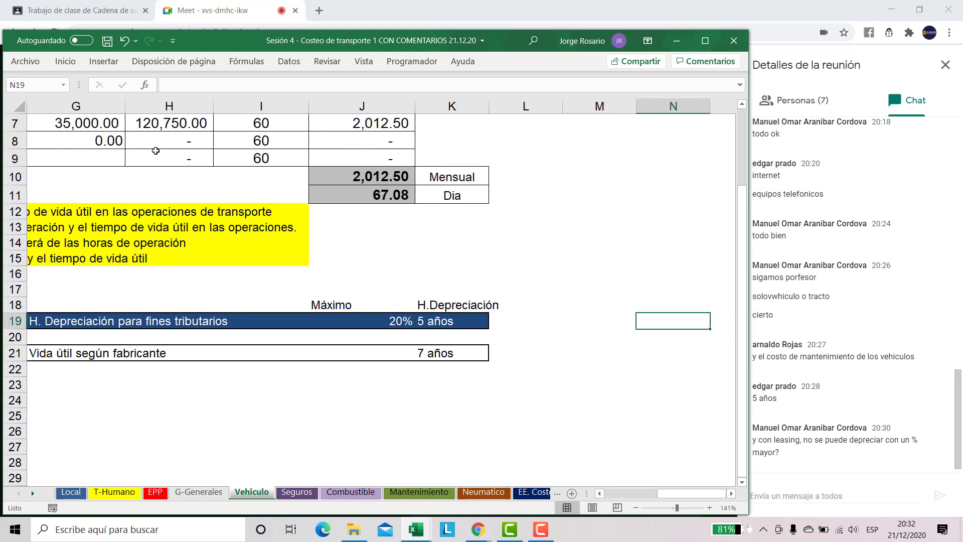
{"action": "left_click", "coordinate": [104, 62]}
{"action": "left_click", "coordinate": [156, 96]}
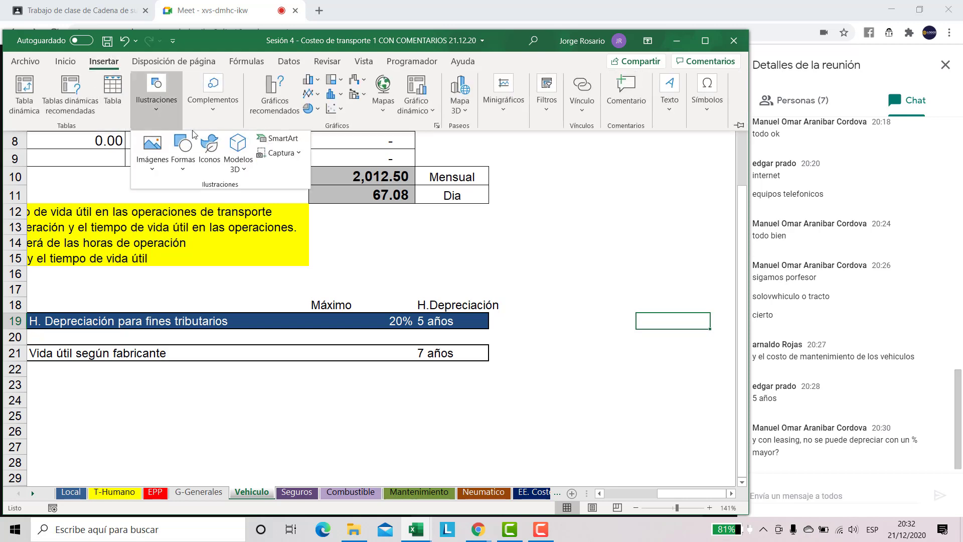
{"action": "left_click", "coordinate": [182, 153]}
{"action": "left_click", "coordinate": [188, 214]}
{"action": "left_click_drag", "start_coordinate": [481, 324], "coordinate": [508, 345]}
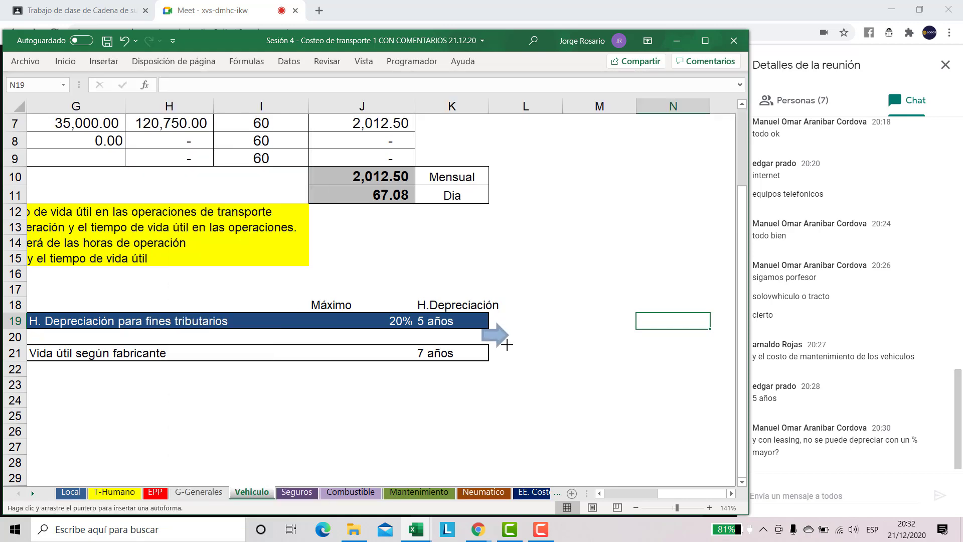
{"action": "left_click", "coordinate": [533, 336]}
- Enter the note "Al termino de esos 5 años" in cell M20
{"action": "left_click", "coordinate": [564, 337]}
{"action": "type", "text": "a"}
{"action": "key", "text": "BackSpace"}
{"action": "type", "text": "Al termino"}
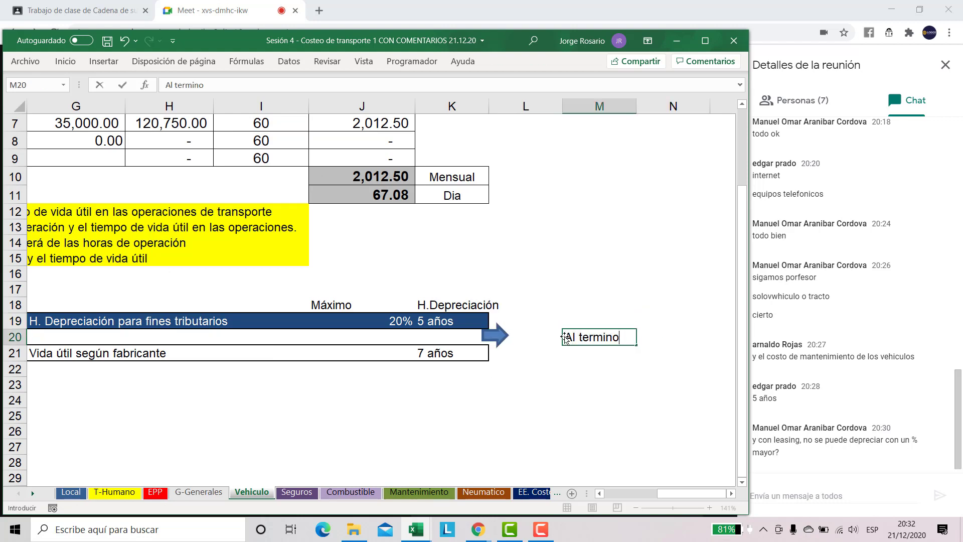
{"action": "type", "text": " de esos 5 años"}
{"action": "key", "text": "Return"}
- Add the first option, "o terminas vendiendo la unidad", in cell M21
{"action": "type", "text": "o "}
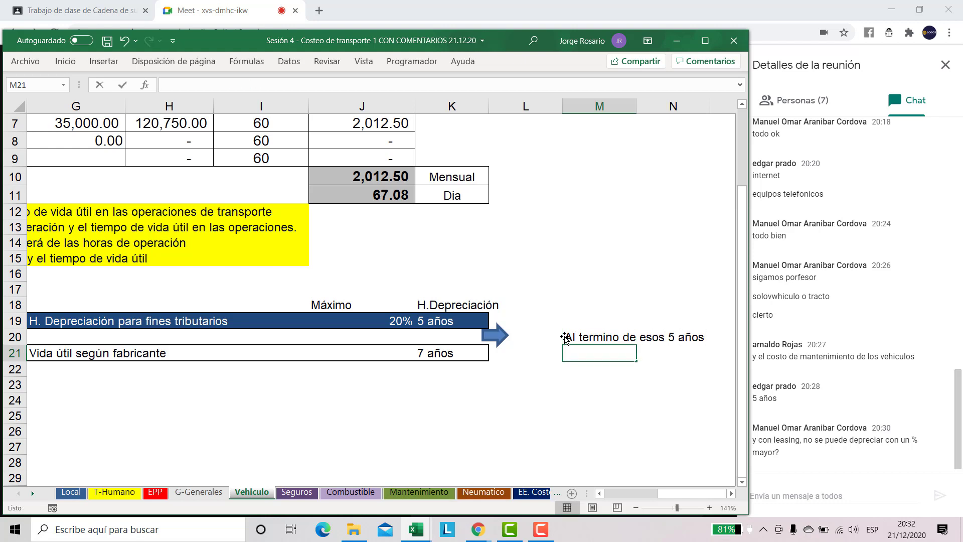
{"action": "type", "text": "terminas vendien"}
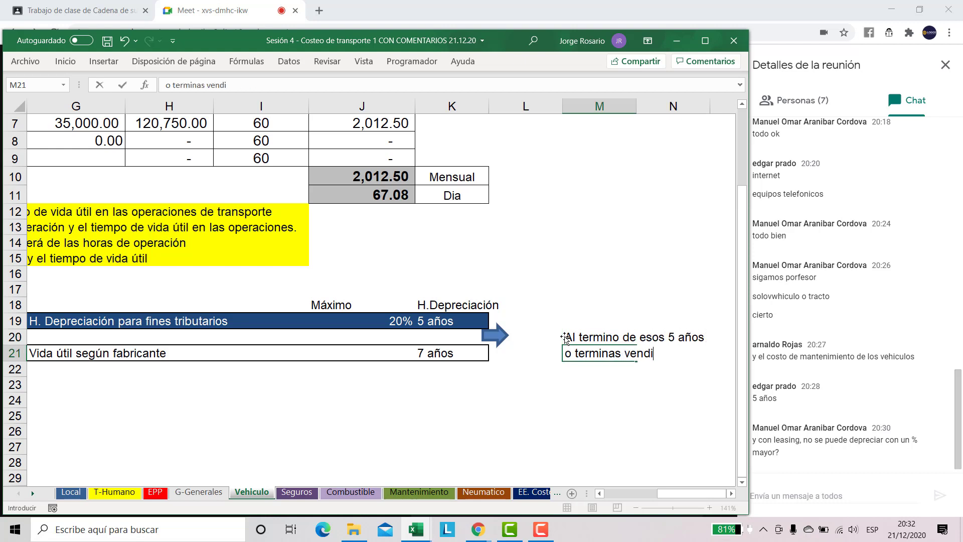
{"action": "key", "text": "BackSpace"}
{"action": "key", "text": "BackSpace"}
{"action": "type", "text": "iendo la unidad"}
{"action": "key", "text": "Return"}
- Add the second option, "o recalculas la depreciación", in cell M22
{"action": "type", "text": "o recal"}
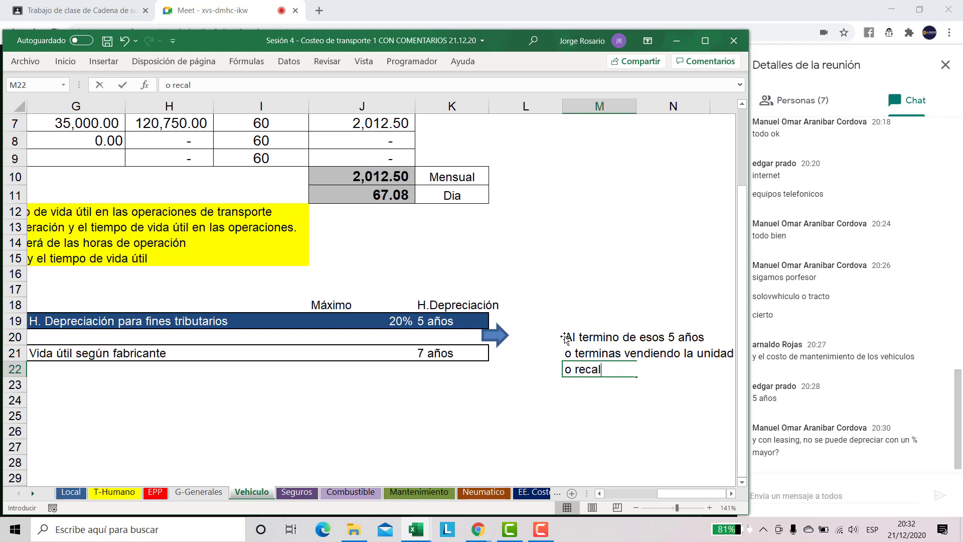
{"action": "type", "text": "culas la depreaci"}
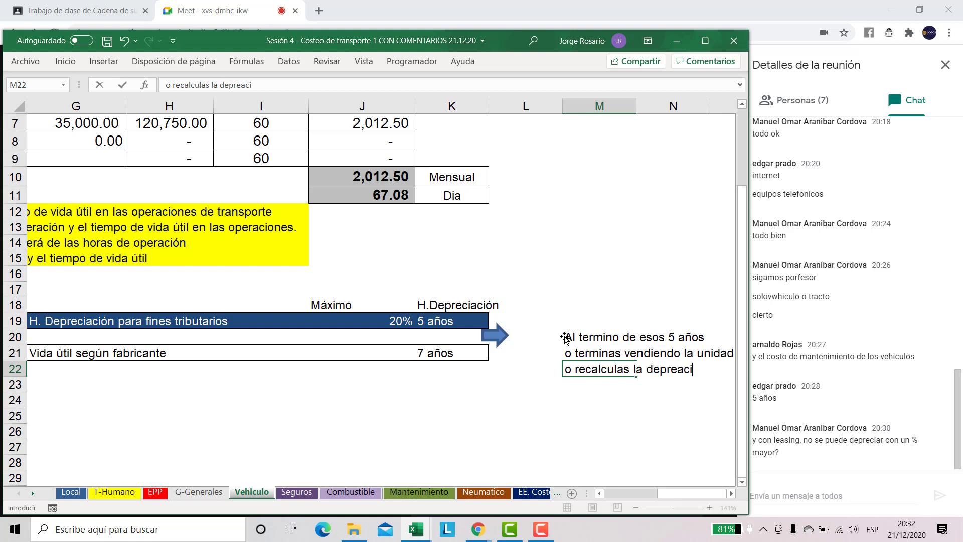
{"action": "key", "text": "BackSpace"}
{"action": "key", "text": "BackSpace"}
{"action": "type", "text": "ciación"}
{"action": "key", "text": "Right"}
{"action": "key", "text": "Right"}
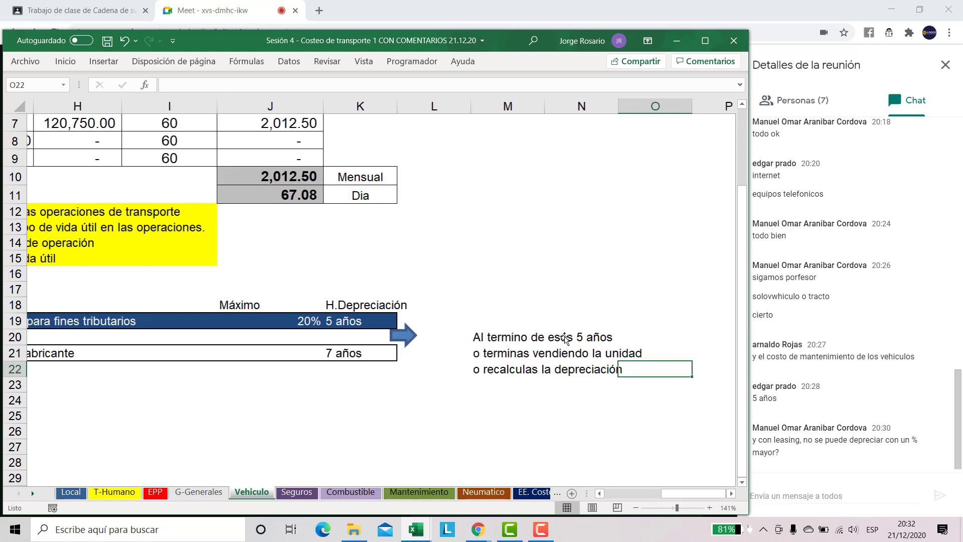
{"action": "key", "text": "shift+Left"}
{"action": "key", "text": "shift+Down"}
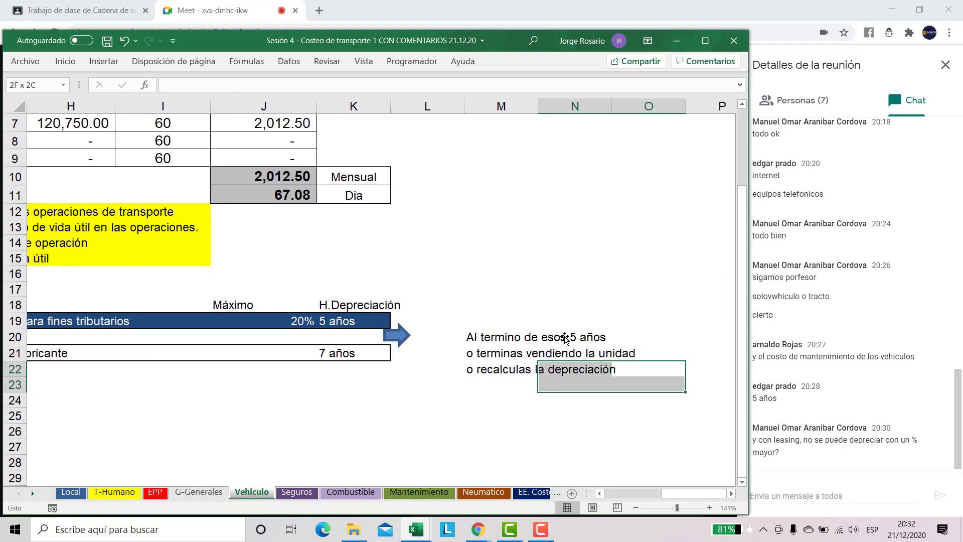
{"action": "key", "text": "shift+Right"}
{"action": "key", "text": "shift+Up"}
{"action": "key", "text": "Left"}
{"action": "key", "text": "Left"}
{"action": "key", "text": "Left"}
{"action": "key", "text": "Left"}
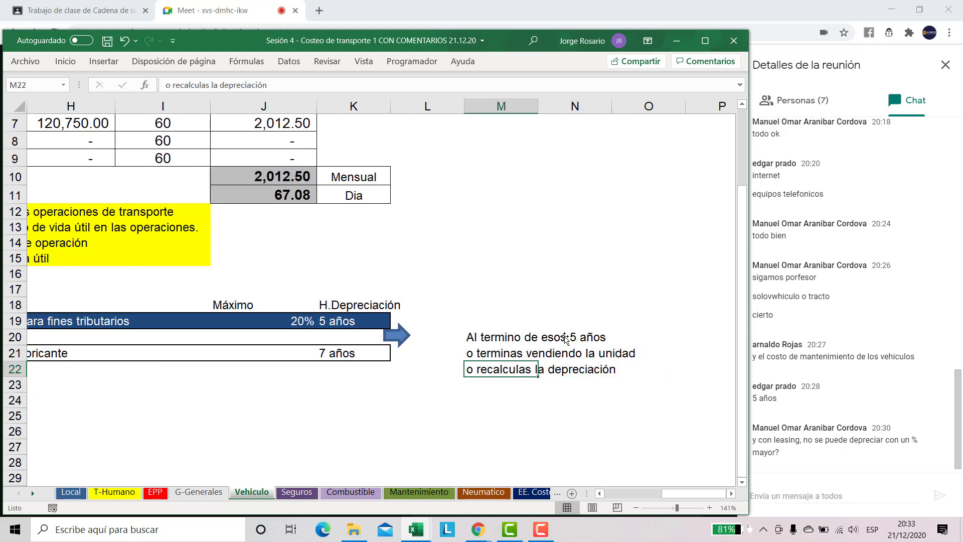
{"action": "key", "text": "Up"}
{"action": "key", "text": "Up"}
{"action": "key", "text": "Up"}
{"action": "key", "text": "Left"}
{"action": "key", "text": "Right"}
{"action": "key", "text": "Down"}
{"action": "key", "text": "Down"}
{"action": "key", "text": "Left"}
{"action": "key", "text": "Right"}
{"action": "key", "text": "Right"}
{"action": "key", "text": "Right"}
{"action": "key", "text": "Up"}
{"action": "key", "text": "shift+Right"}
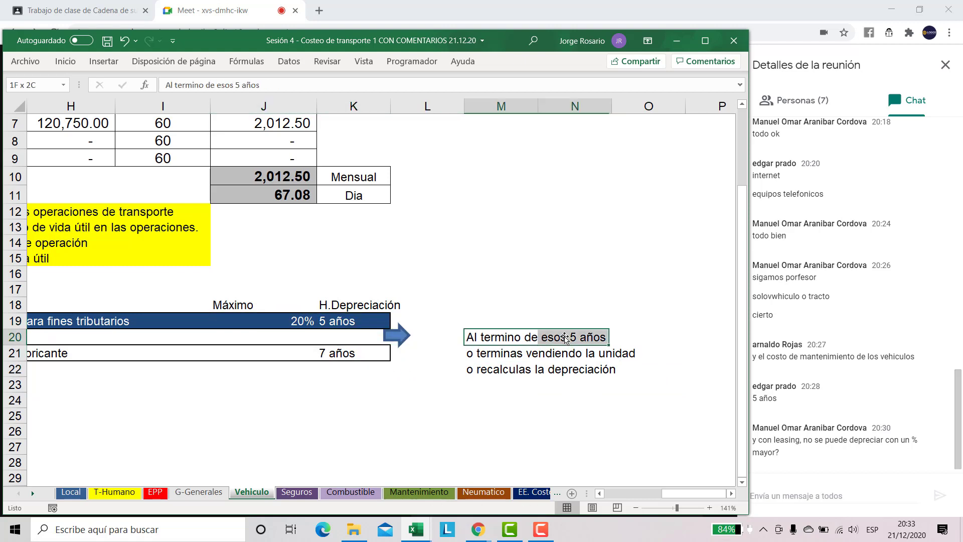
{"action": "key", "text": "shift+Right"}
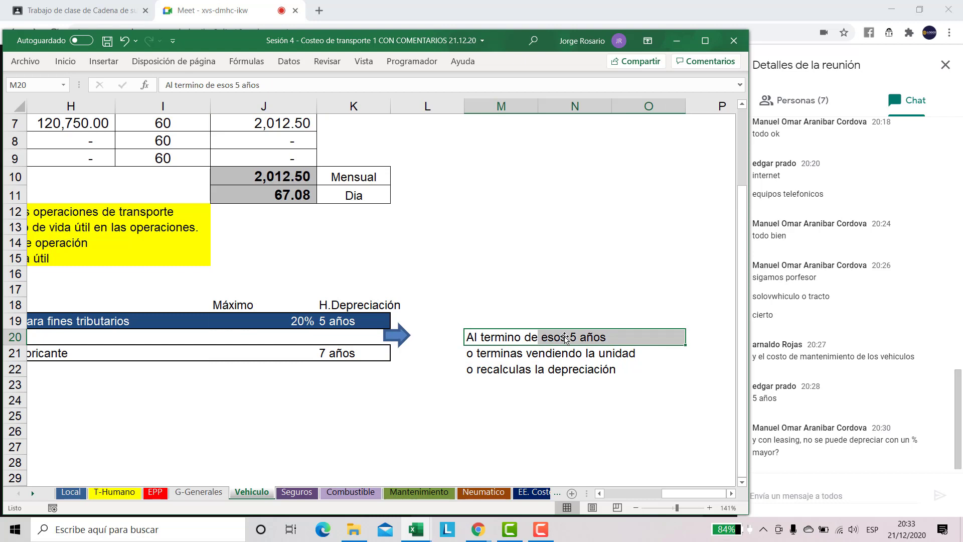
{"action": "key", "text": "Down"}
{"action": "key", "text": "Left"}
{"action": "key", "text": "Left"}
{"action": "key", "text": "shift+Left"}
{"action": "key", "text": "shift+Left"}
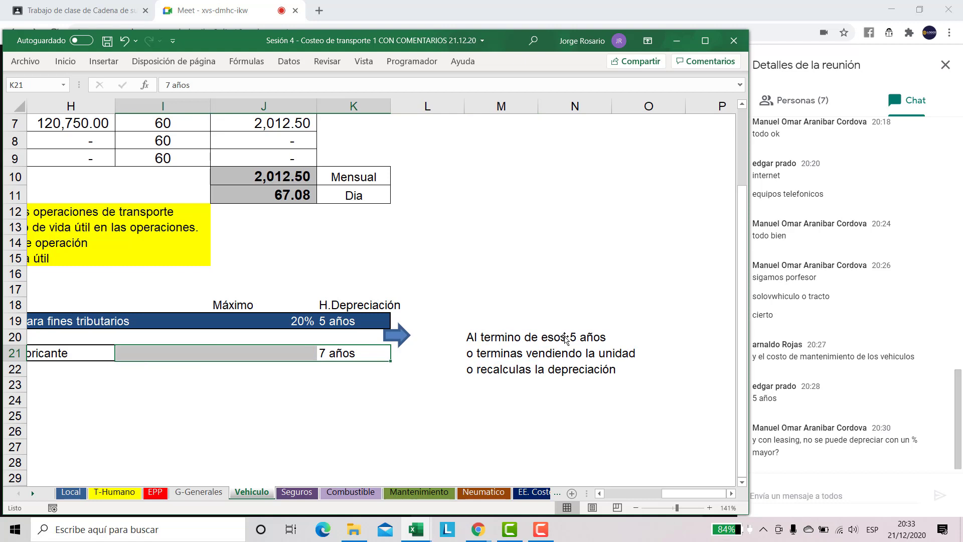
{"action": "key", "text": "Right"}
{"action": "key", "text": "Right"}
{"action": "key", "text": "shift+Right"}
{"action": "key", "text": "shift+Right"}
{"action": "key", "text": "shift+Down"}
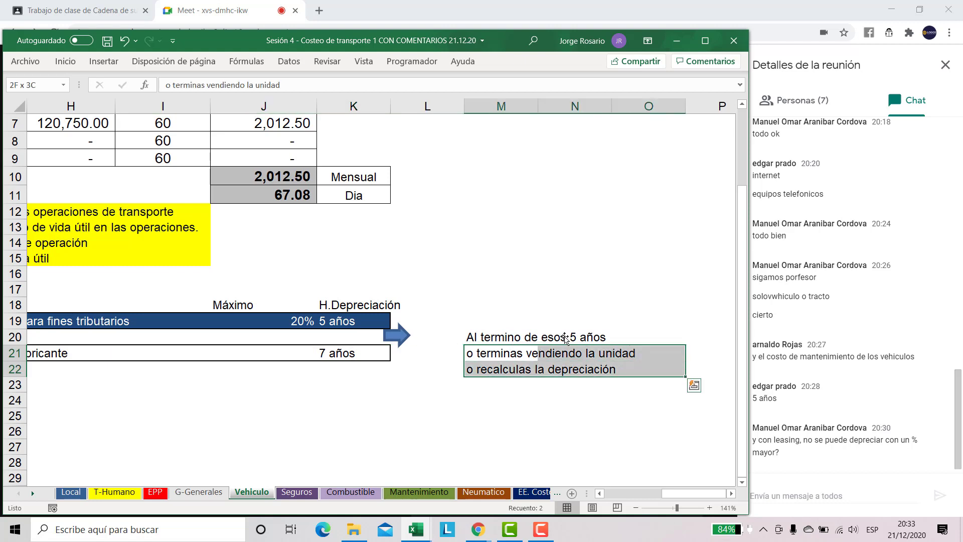
{"action": "left_click_drag", "start_coordinate": [352, 346], "coordinate": [354, 369]}
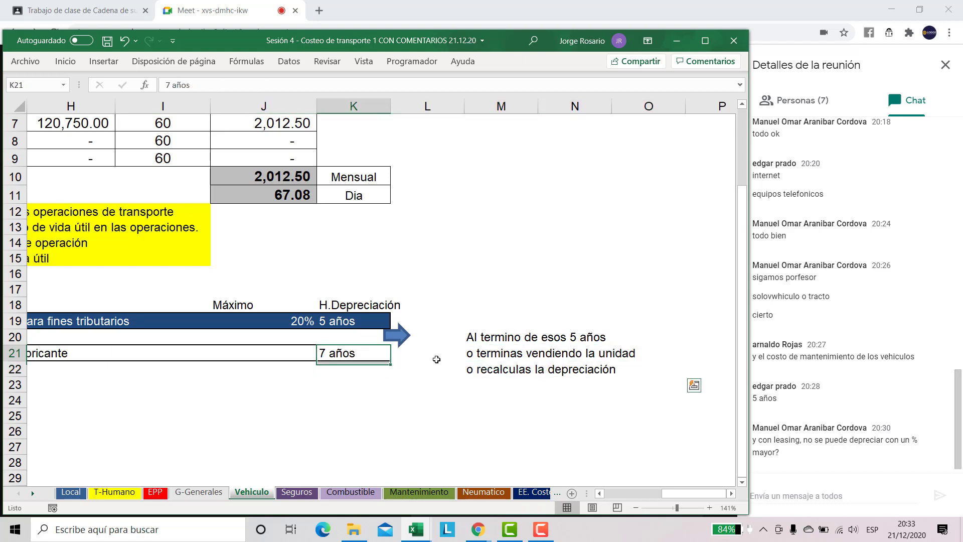
{"action": "left_click_drag", "start_coordinate": [424, 359], "coordinate": [480, 366]}
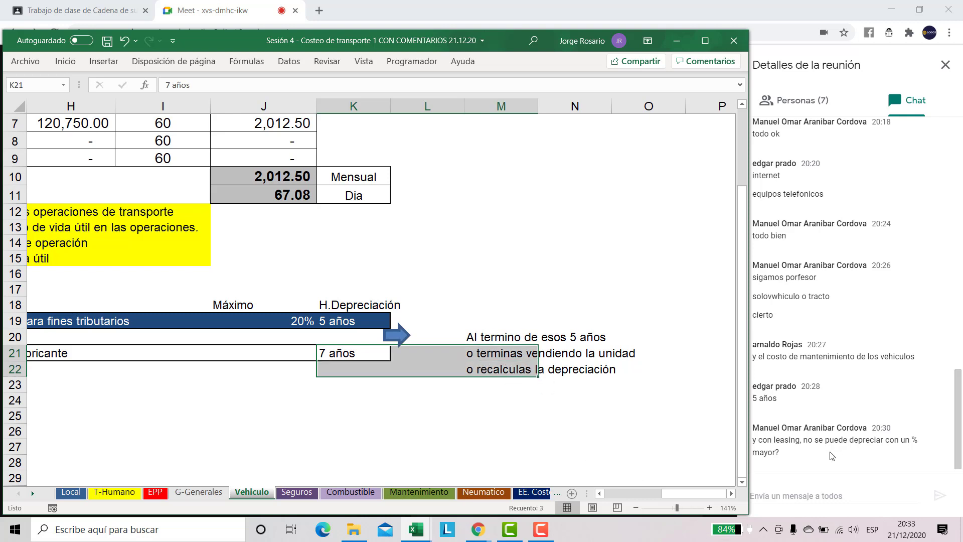
{"action": "scroll", "coordinate": [527, 379], "scroll_direction": "down", "scroll_amount": 3}
{"action": "left_click_drag", "start_coordinate": [673, 507], "coordinate": [679, 507]}
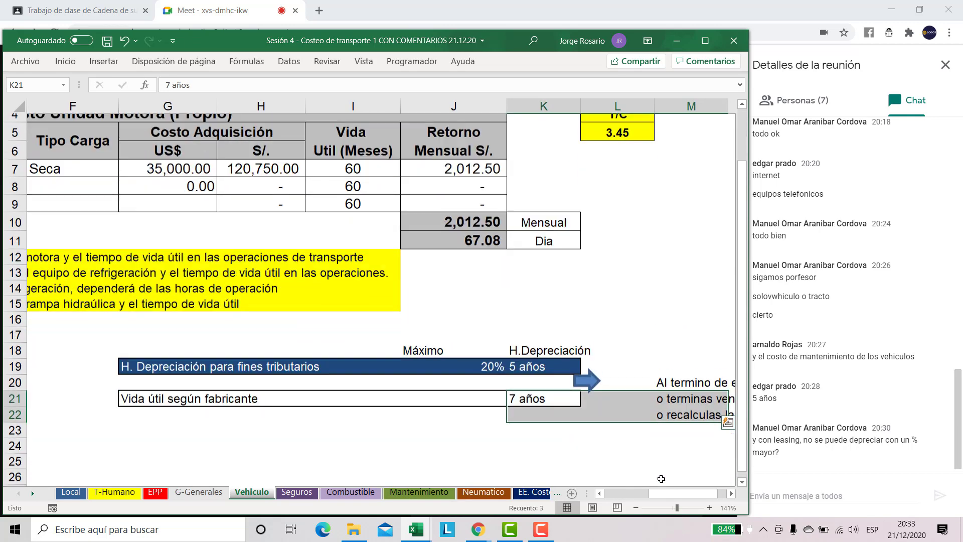
{"action": "left_click", "coordinate": [730, 493]}
{"action": "left_click", "coordinate": [614, 453]}
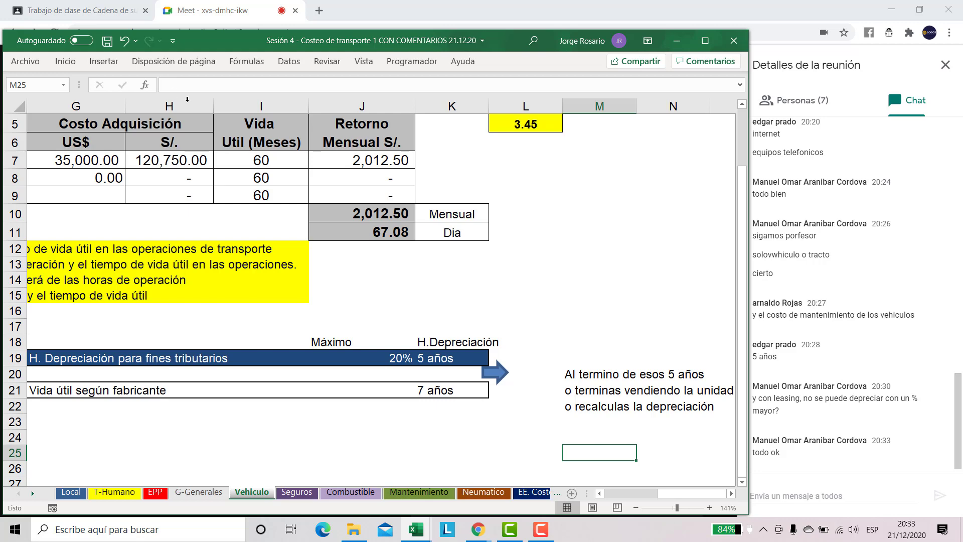
- Enter the heading "LEASING" in cell I24, below the useful life row
{"action": "left_click_drag", "start_coordinate": [676, 508], "coordinate": [680, 508]}
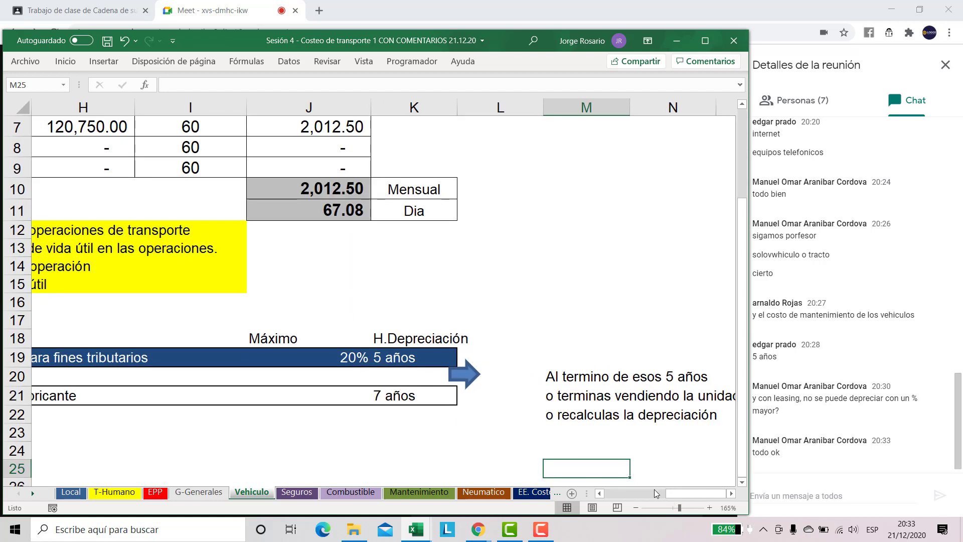
{"action": "left_click_drag", "start_coordinate": [615, 493], "coordinate": [699, 488]}
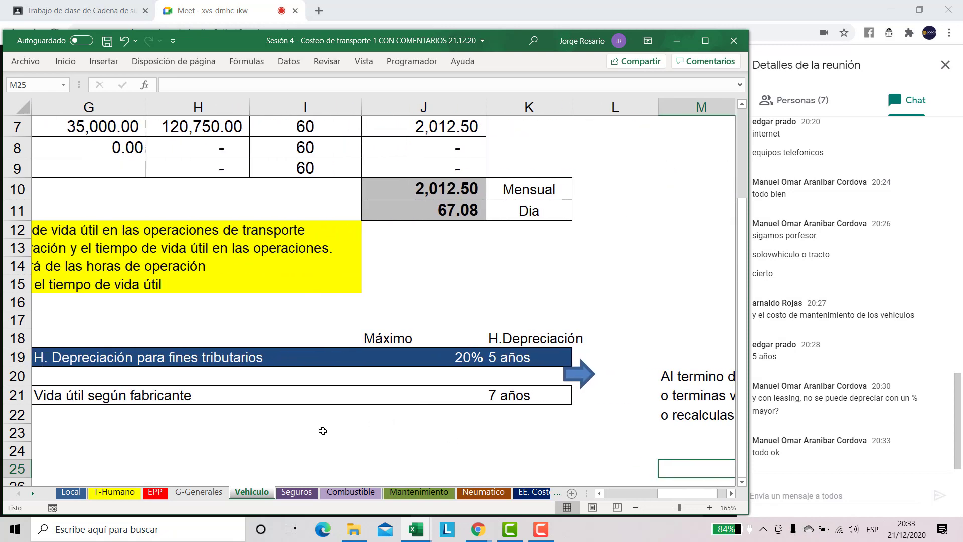
{"action": "left_click", "coordinate": [346, 443]}
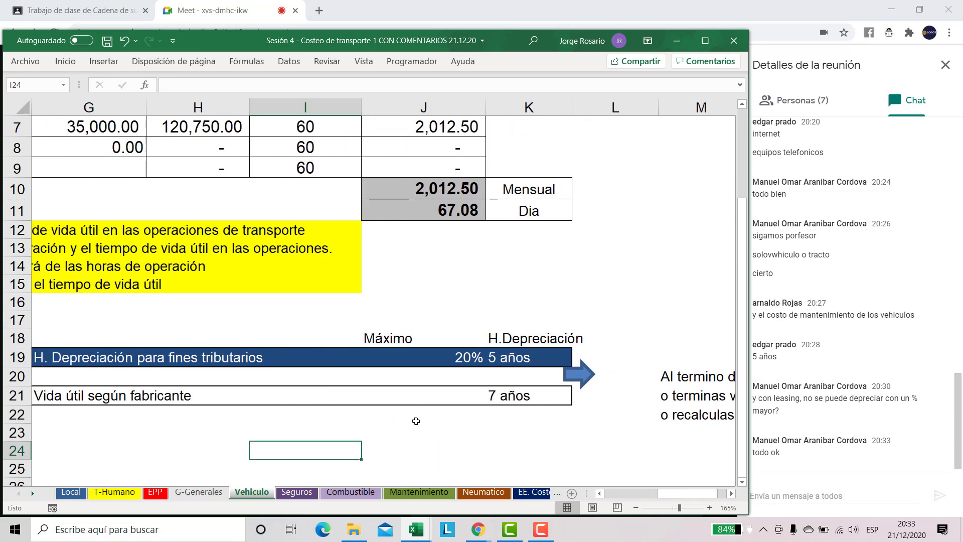
{"action": "key", "text": "Caps_Lock"}
{"action": "type", "text": "LEASING"}
{"action": "key", "text": "Return"}
{"action": "key", "text": "Down"}
{"action": "key", "text": "Down"}
{"action": "key", "text": "Down"}
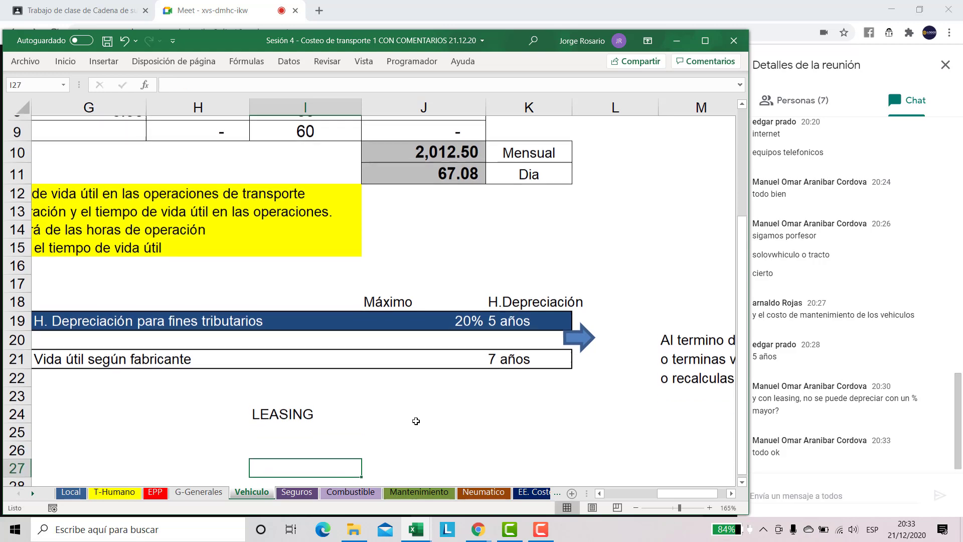
{"action": "key", "text": "Down"}
{"action": "key", "text": "Down"}
- Make the LEASING heading in I24 bold and underlined
{"action": "key", "text": "Up"}
{"action": "key", "text": "Up"}
{"action": "key", "text": "Up"}
{"action": "key", "text": "Up"}
{"action": "key", "text": "Up"}
{"action": "key", "text": "Up"}
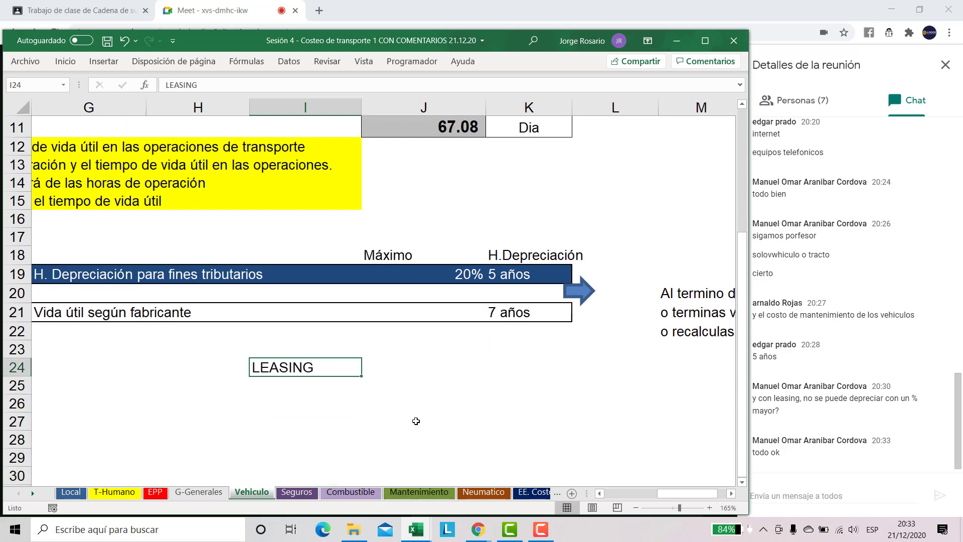
{"action": "key", "text": "ctrl+n"}
{"action": "key", "text": "ctrl+s"}
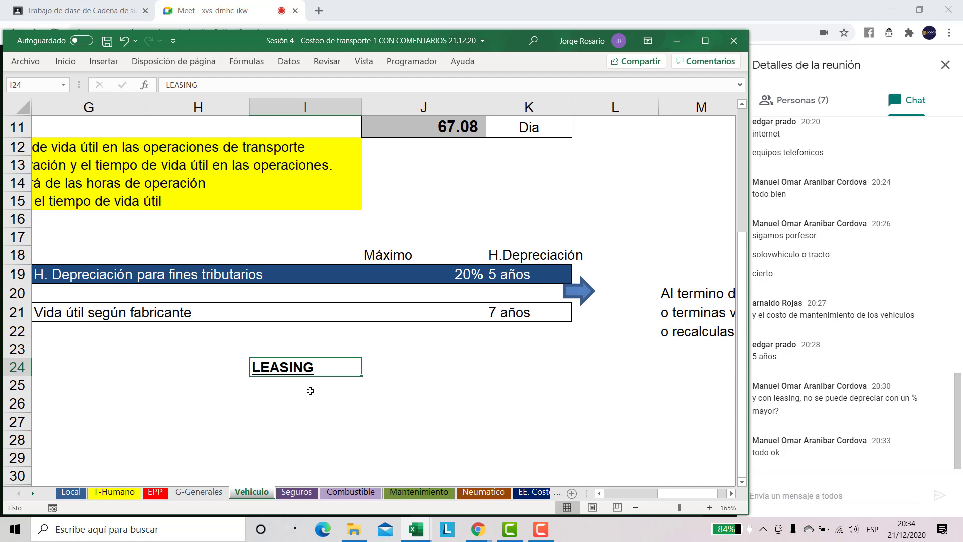
- Insert a bent block arrow below the LEASING heading in I24, oriented down from the heading and then right
{"action": "scroll", "coordinate": [311, 383], "scroll_direction": "down", "scroll_amount": 1}
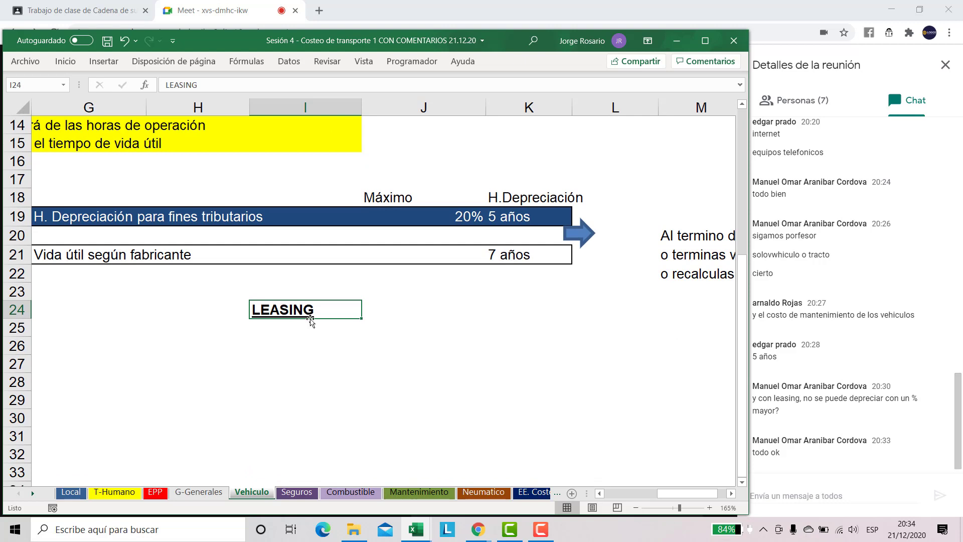
{"action": "left_click", "coordinate": [308, 333]}
{"action": "left_click", "coordinate": [117, 63]}
{"action": "left_click", "coordinate": [156, 98]}
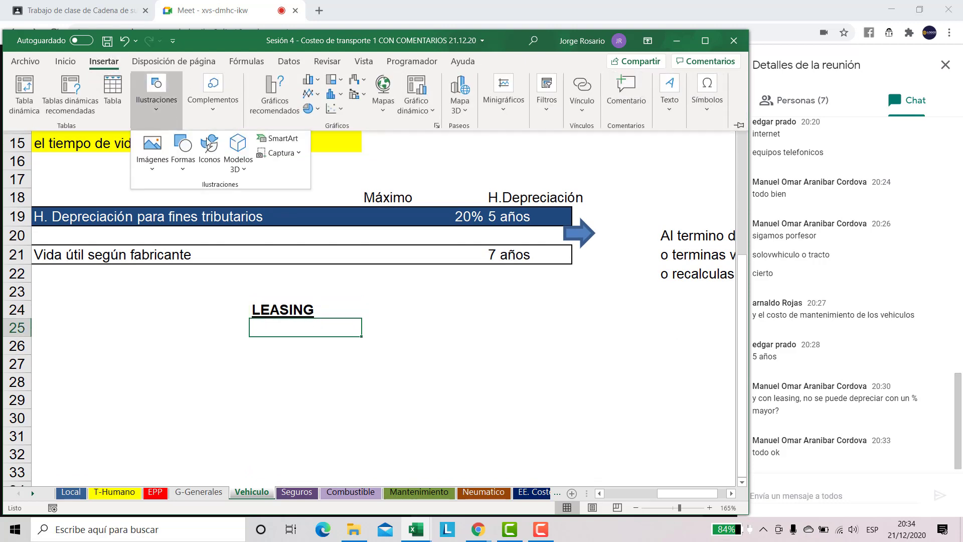
{"action": "left_click", "coordinate": [179, 167]}
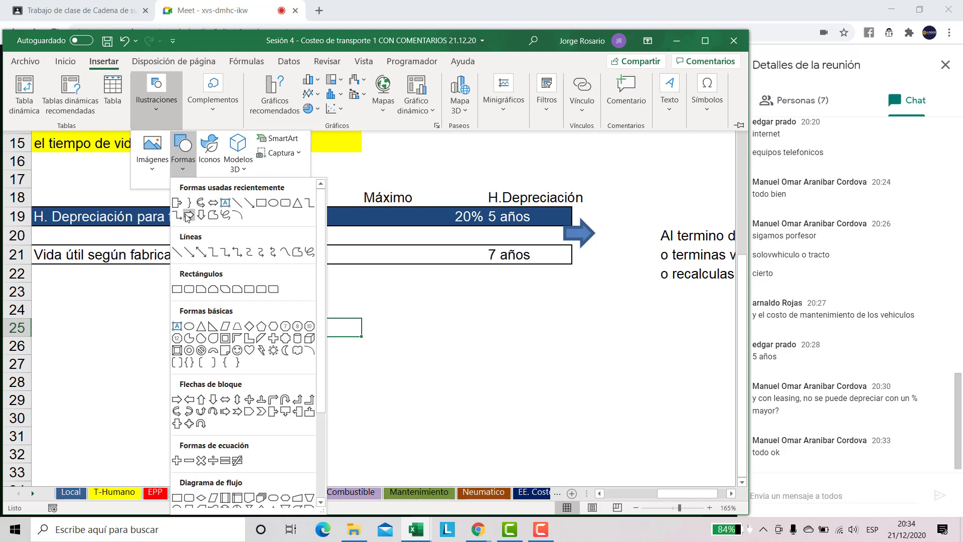
{"action": "left_click", "coordinate": [272, 399]}
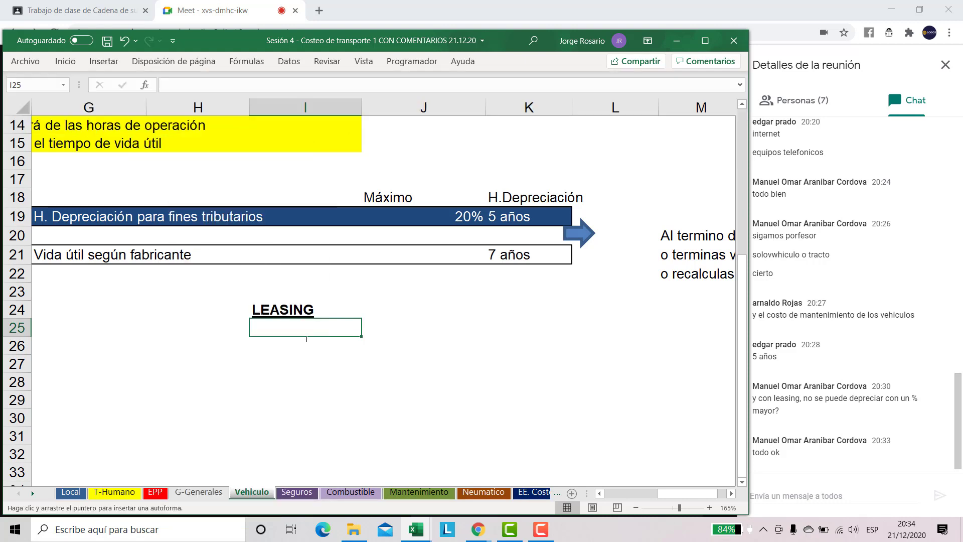
{"action": "left_click_drag", "start_coordinate": [298, 327], "coordinate": [334, 356]}
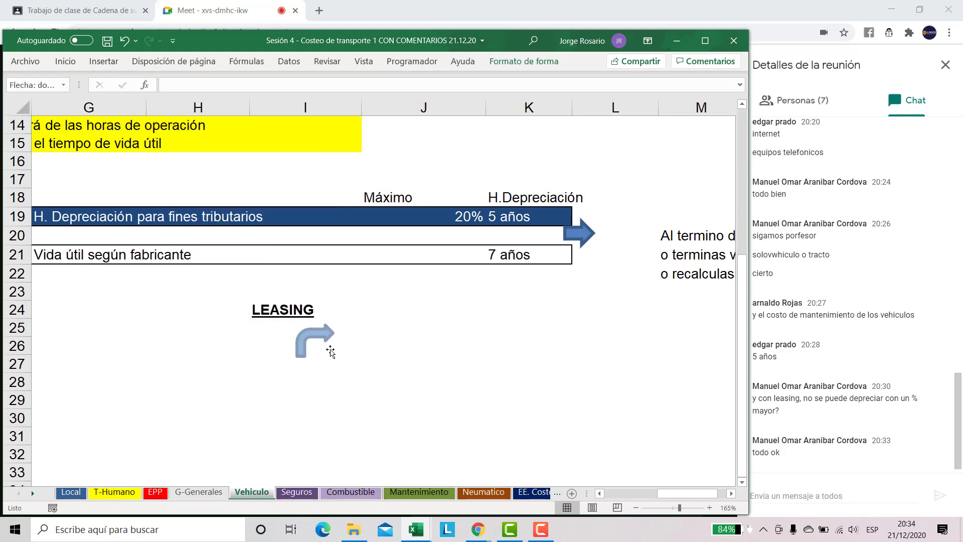
{"action": "left_click_drag", "start_coordinate": [318, 323], "coordinate": [295, 349]}
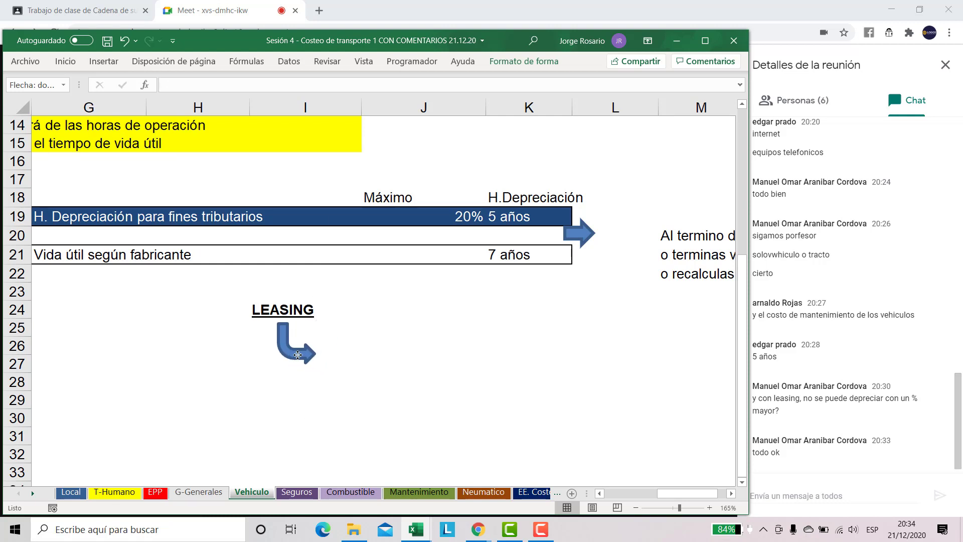
- Enter "PARA FINES DE CÁLCULO" in J25 and "El pago a crédito por la unidad" in J26
{"action": "left_click", "coordinate": [353, 354]}
{"action": "left_click", "coordinate": [378, 350]}
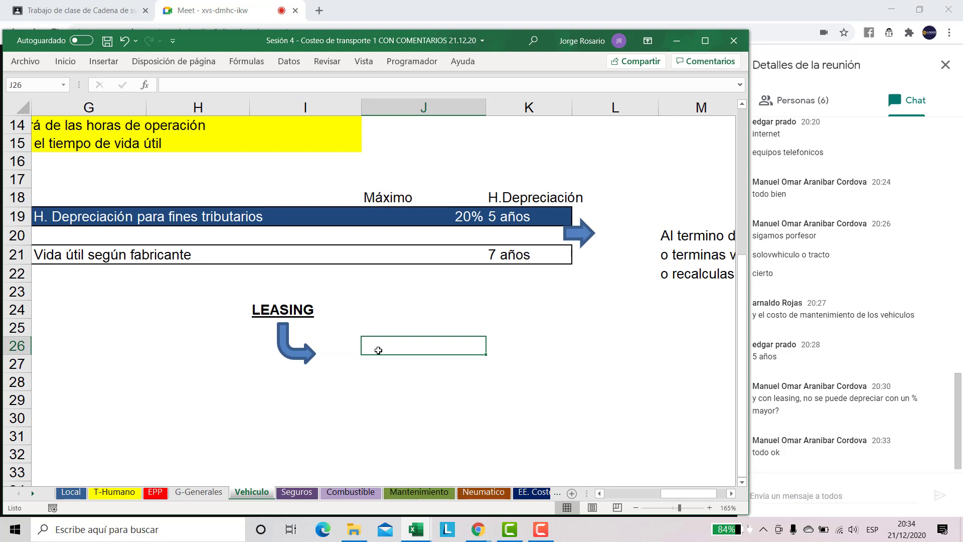
{"action": "type", "text": "El pago a crédito por la unidad"}
{"action": "key", "text": "Return"}
{"action": "key", "text": "Up"}
{"action": "key", "text": "Up"}
{"action": "key", "text": "Caps_Lock"}
{"action": "type", "text": "PARA FINES DE C"}
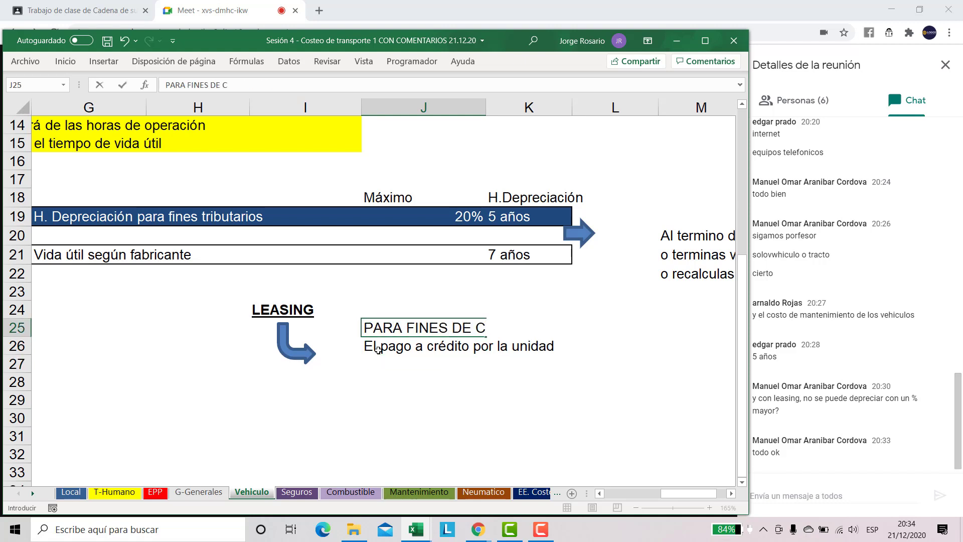
{"action": "type", "text": "ÁLCULO"}
{"action": "key", "text": "Return"}
- Reposition and widen the bent arrow so it reaches from the LEASING heading to the notes in J25:J26
{"action": "left_click", "coordinate": [311, 352]}
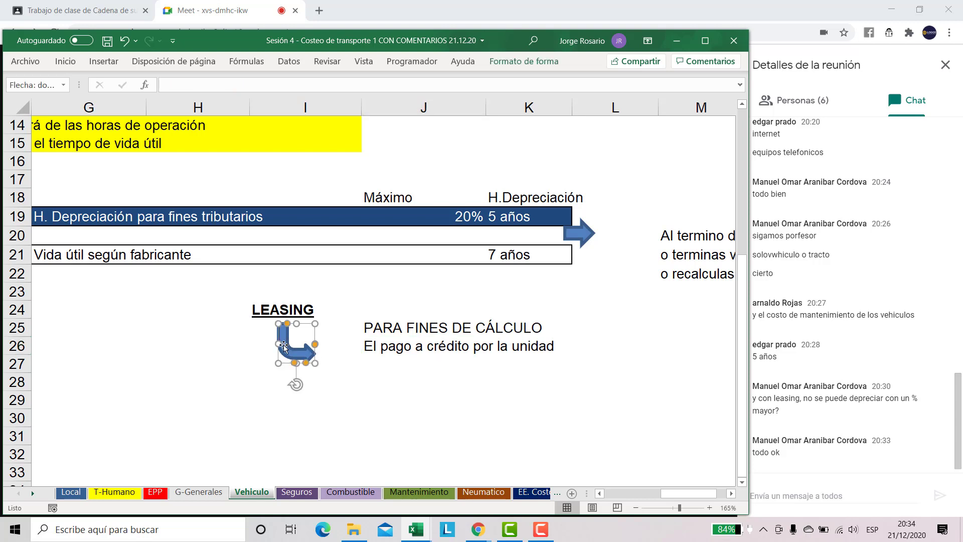
{"action": "left_click_drag", "start_coordinate": [274, 343], "coordinate": [251, 344]}
{"action": "key", "text": "ctrl+z"}
{"action": "mouse_move", "coordinate": [315, 344]}
{"action": "left_mouse_down"}
{"action": "mouse_move", "coordinate": [329, 344]}
{"action": "mouse_move", "coordinate": [315, 354]}
{"action": "left_mouse_up"}
{"action": "left_click_drag", "start_coordinate": [387, 327], "coordinate": [566, 351]}
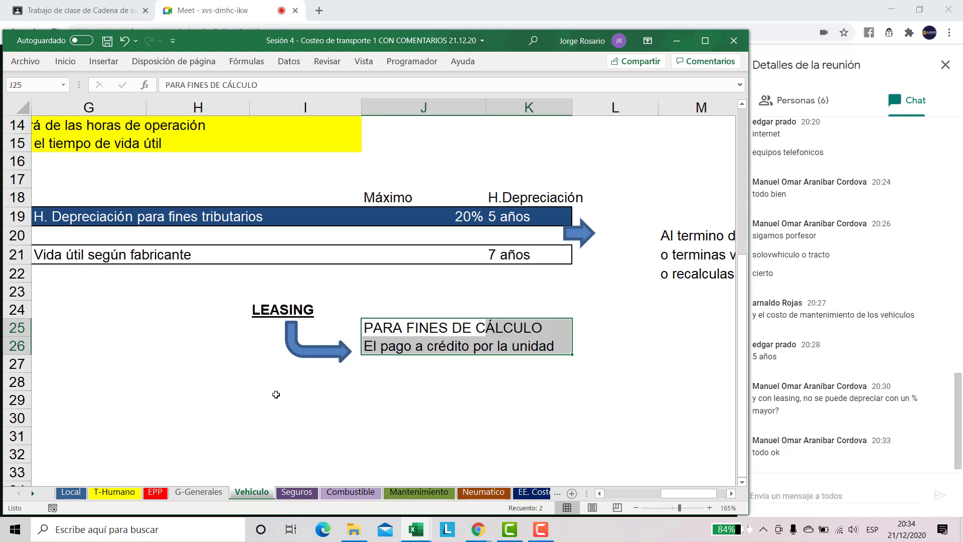
- Enter the heading "LEASING vs CRÉDITO?" in cell I29 and make it bold
{"action": "left_click", "coordinate": [306, 399]}
{"action": "type", "text": "LEASING"}
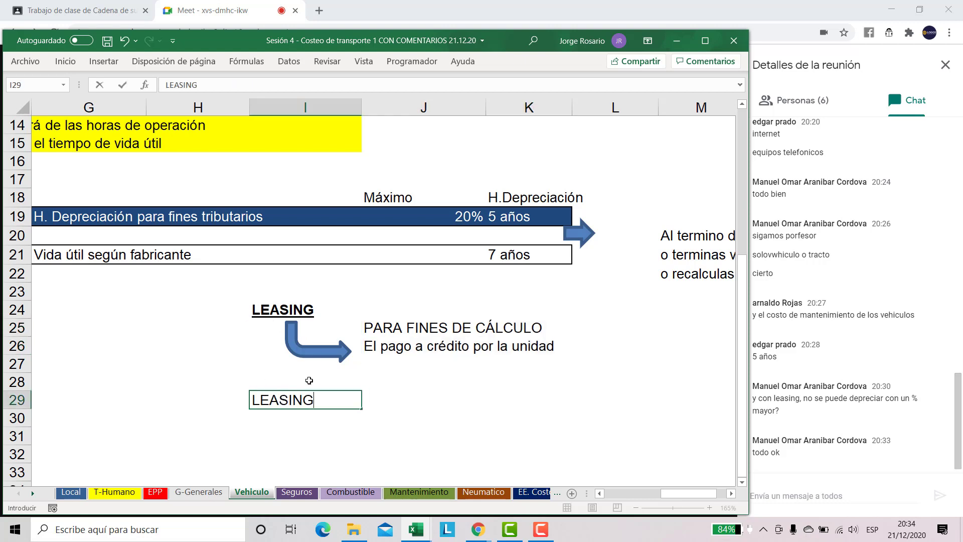
{"action": "type", "text": " vs"}
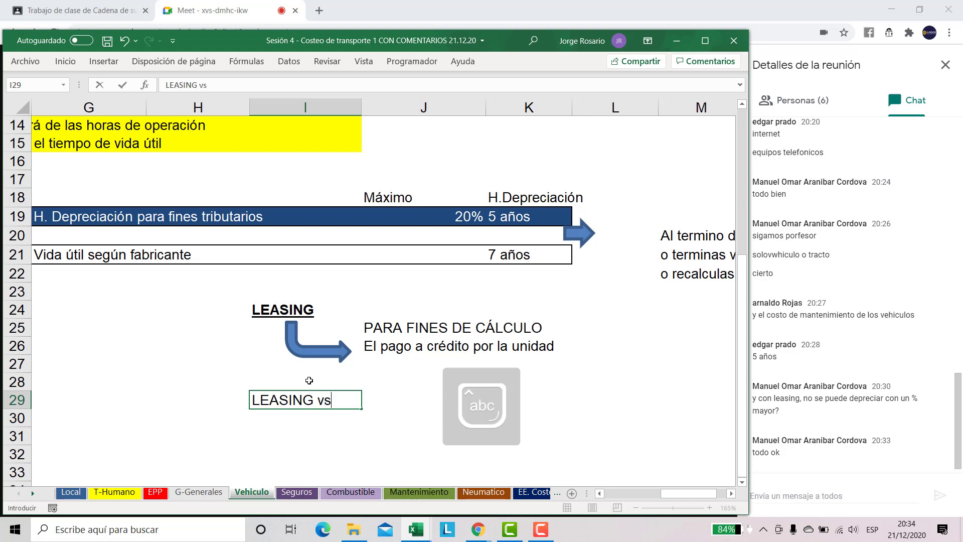
{"action": "type", "text": " CRÉDITO?"}
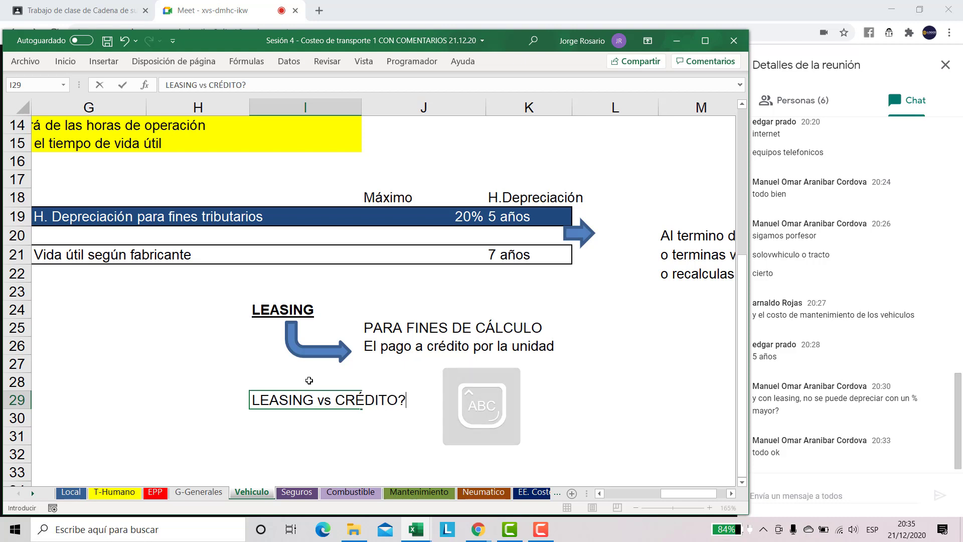
{"action": "key", "text": "Return"}
{"action": "key", "text": "Up"}
{"action": "key", "text": "ctrl+n"}
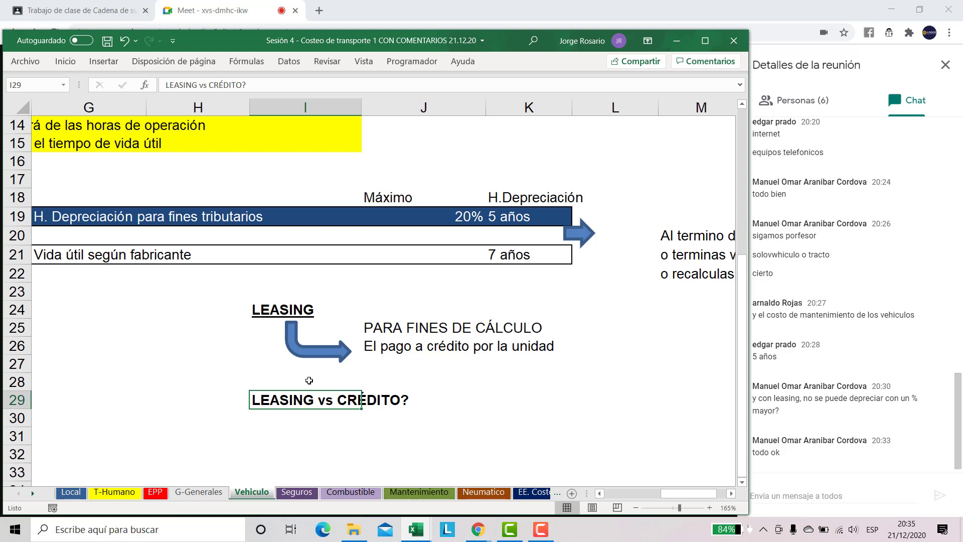
- Enter the subheading "LEASING" in cell I31 and make it bold
{"action": "key", "text": "Down"}
{"action": "key", "text": "Down"}
{"action": "key", "text": "Down"}
{"action": "key", "text": "Down"}
{"action": "key", "text": "Down"}
{"action": "key", "text": "Down"}
{"action": "key", "text": "Down"}
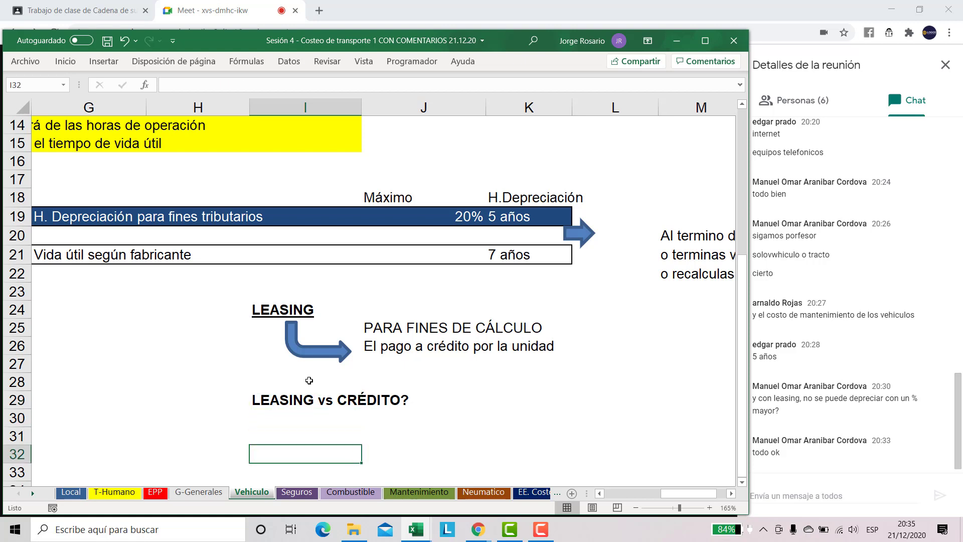
{"action": "key", "text": "Up"}
{"action": "key", "text": "Up"}
{"action": "key", "text": "Up"}
{"action": "key", "text": "Up"}
{"action": "key", "text": "Up"}
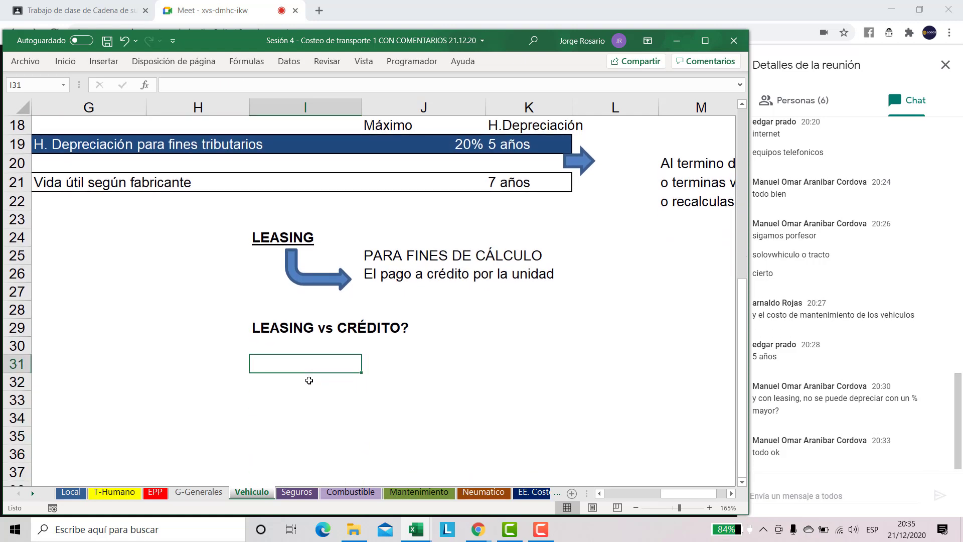
{"action": "type", "text": "LE"}
{"action": "key", "text": "Caps_Lock"}
{"action": "type", "text": "SING"}
{"action": "key", "text": "BackSpace"}
{"action": "key", "text": "BackSpace"}
{"action": "key", "text": "BackSpace"}
{"action": "key", "text": "BackSpace"}
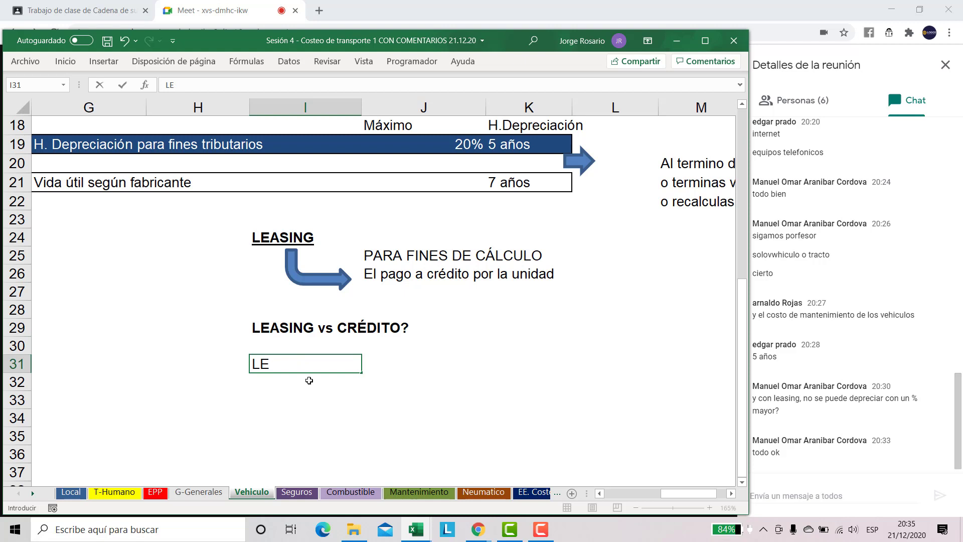
{"action": "type", "text": "ASING"}
{"action": "key", "text": "Return"}
{"action": "key", "text": "Up"}
{"action": "key", "text": "ctrl+n"}
- Add the note "OPCIÓN DE COMPRA (EN CASO DESEE HACERLO)" in cell I33
{"action": "key", "text": "Down"}
{"action": "key", "text": "Down"}
{"action": "type", "text": "OPCIÓN DE COMPRA"}
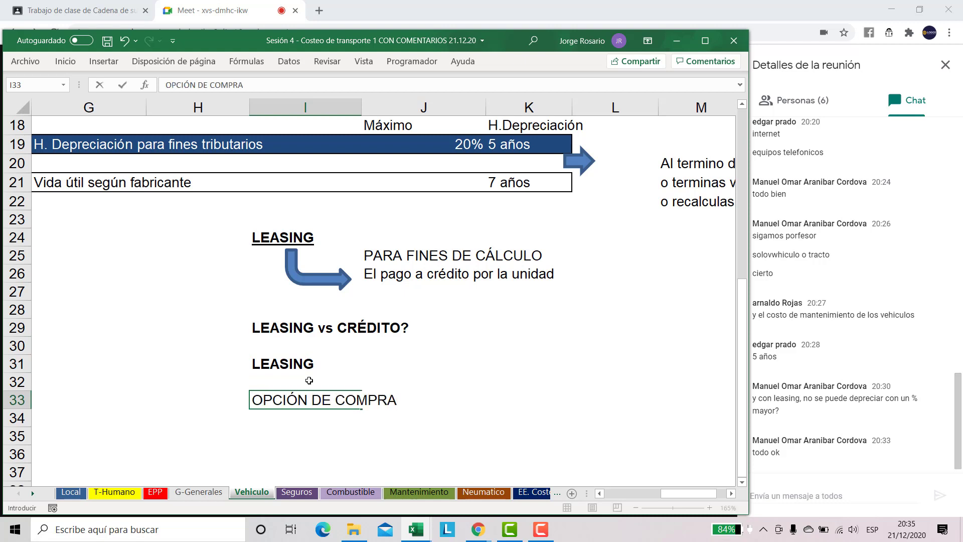
{"action": "type", "text": " (EN CASO "}
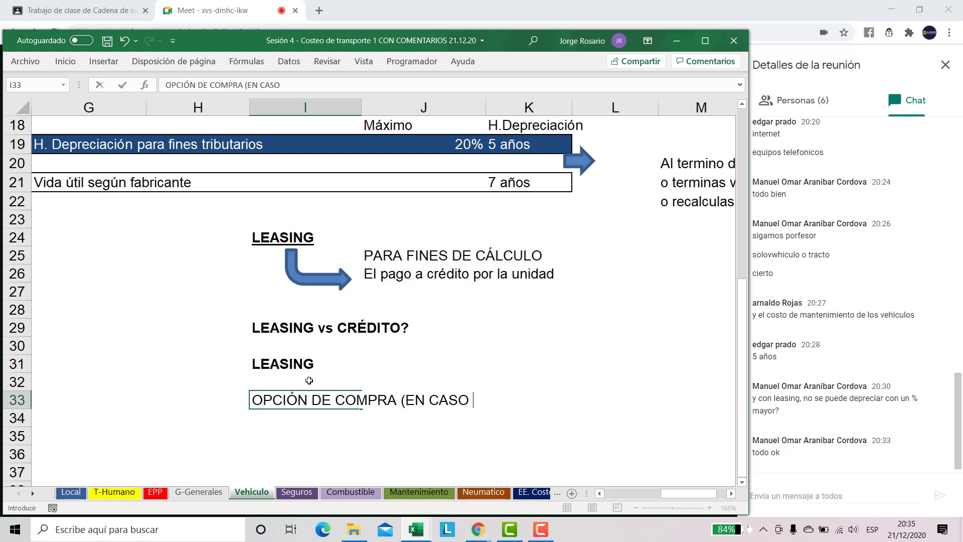
{"action": "type", "text": "DESEE HACERLO)"}
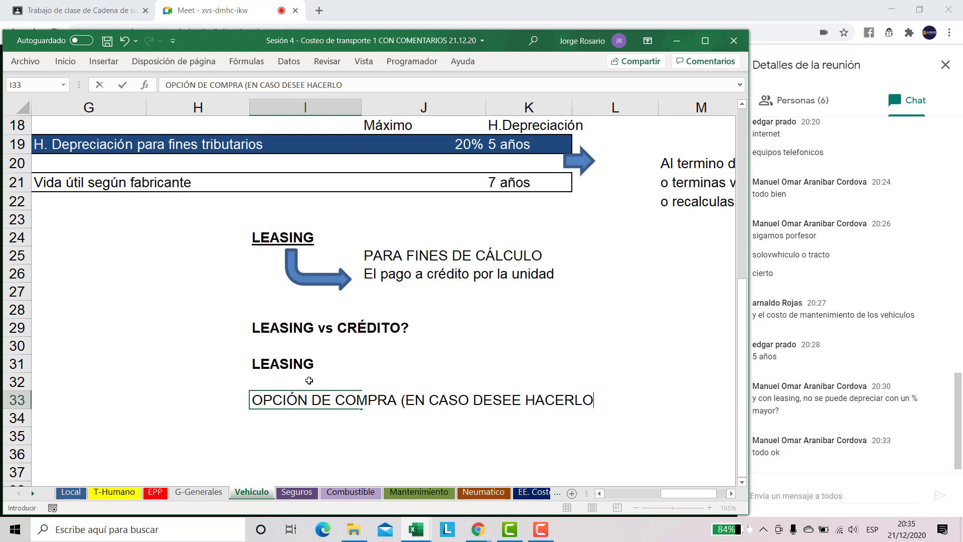
{"action": "key", "text": "Return"}
- Add the note "DEPRECIACIÓN ACELERADA" in cell I35
{"action": "key", "text": "Return"}
{"action": "type", "text": "DEPREACI"}
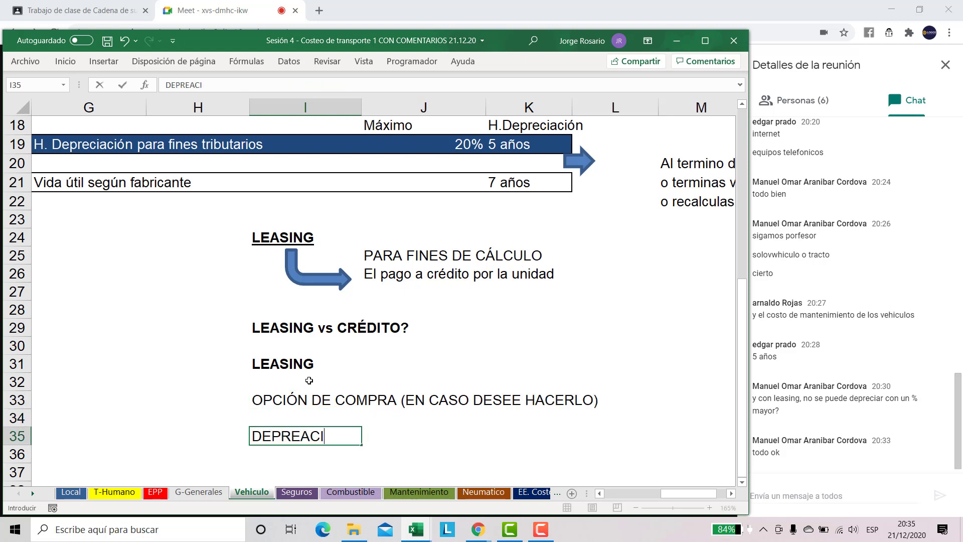
{"action": "key", "text": "BackSpace"}
{"action": "key", "text": "BackSpace"}
{"action": "type", "text": "CIACIÓN ACELERAD"}
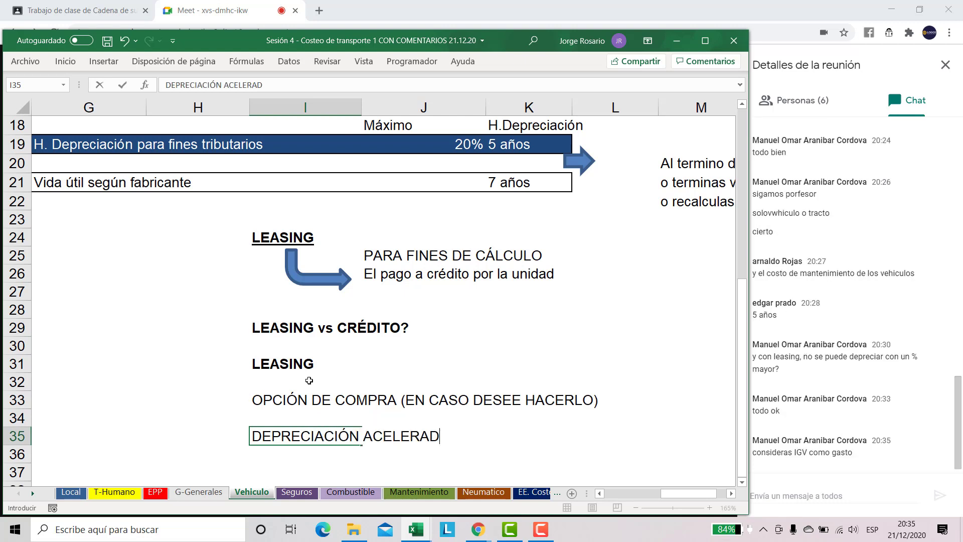
{"action": "type", "text": "A"}
{"action": "key", "text": "Return"}
{"action": "key", "text": "Return"}
{"action": "key", "text": "Return"}
{"action": "key", "text": "Return"}
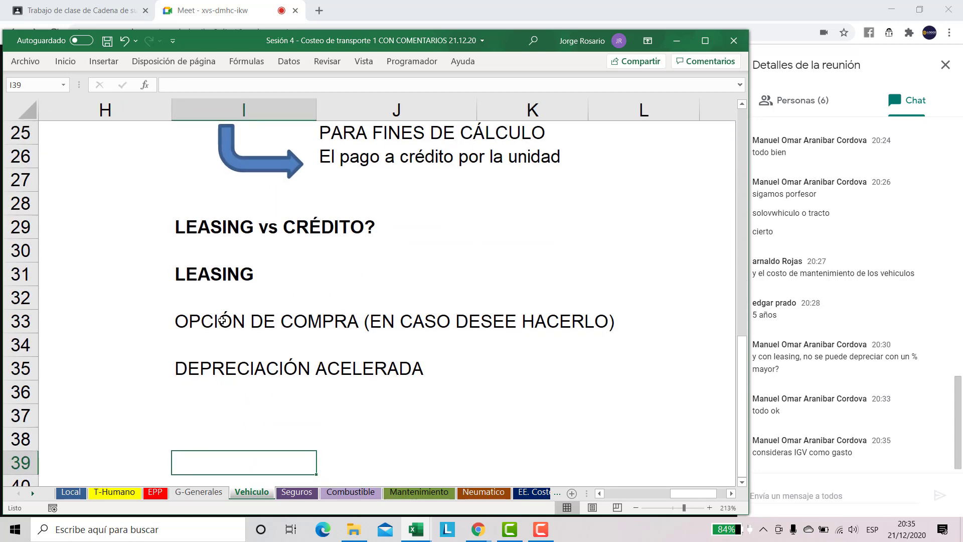
- Review the LEASING subheading with its purchase option and accelerated depreciation notes in rows 31 to 35
{"action": "left_click_drag", "start_coordinate": [196, 372], "coordinate": [417, 371]}
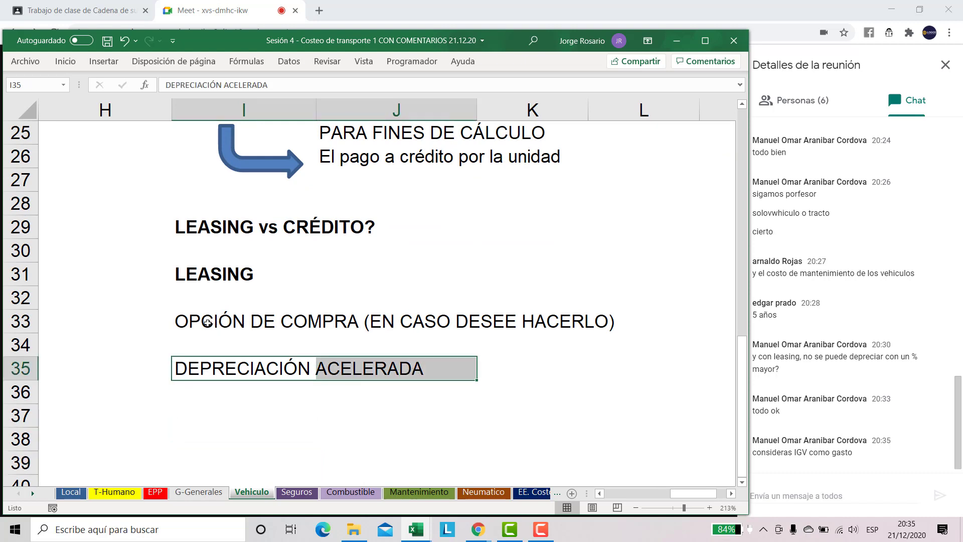
{"action": "left_click", "coordinate": [268, 316]}
{"action": "left_click_drag", "start_coordinate": [269, 316], "coordinate": [601, 314]}
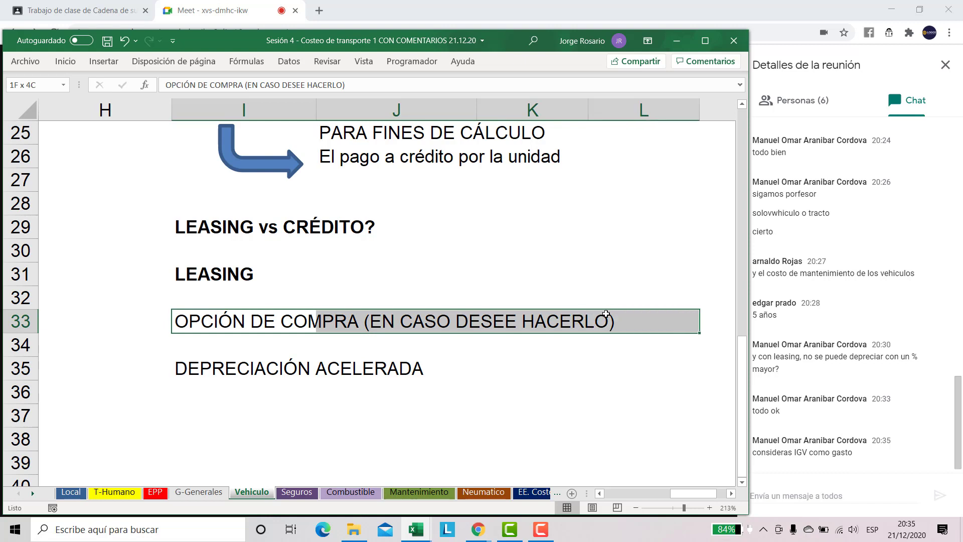
{"action": "scroll", "coordinate": [328, 302], "scroll_direction": "up", "scroll_amount": 1}
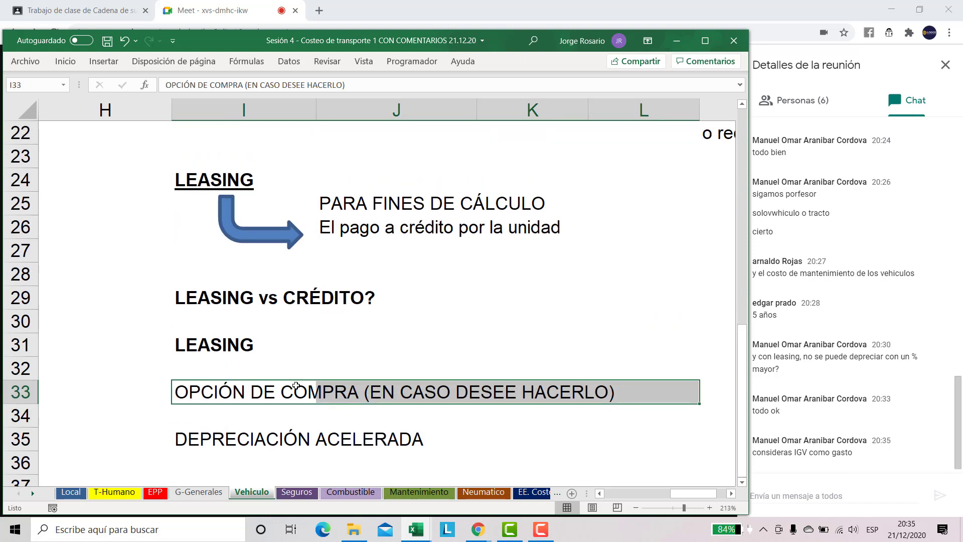
{"action": "left_click_drag", "start_coordinate": [196, 393], "coordinate": [632, 396]}
{"action": "left_click_drag", "start_coordinate": [204, 392], "coordinate": [600, 391]}
{"action": "left_click_drag", "start_coordinate": [200, 340], "coordinate": [265, 345]}
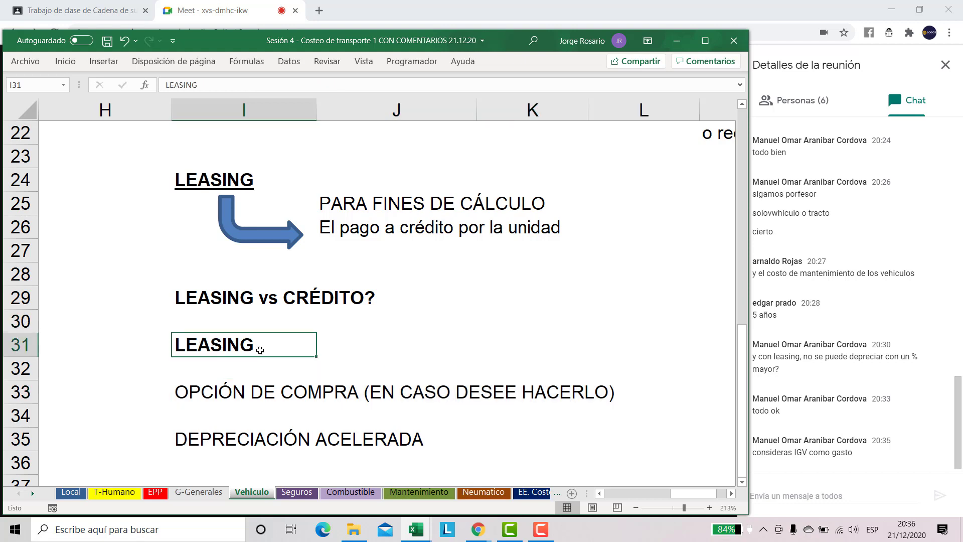
{"action": "left_click_drag", "start_coordinate": [198, 397], "coordinate": [627, 395]}
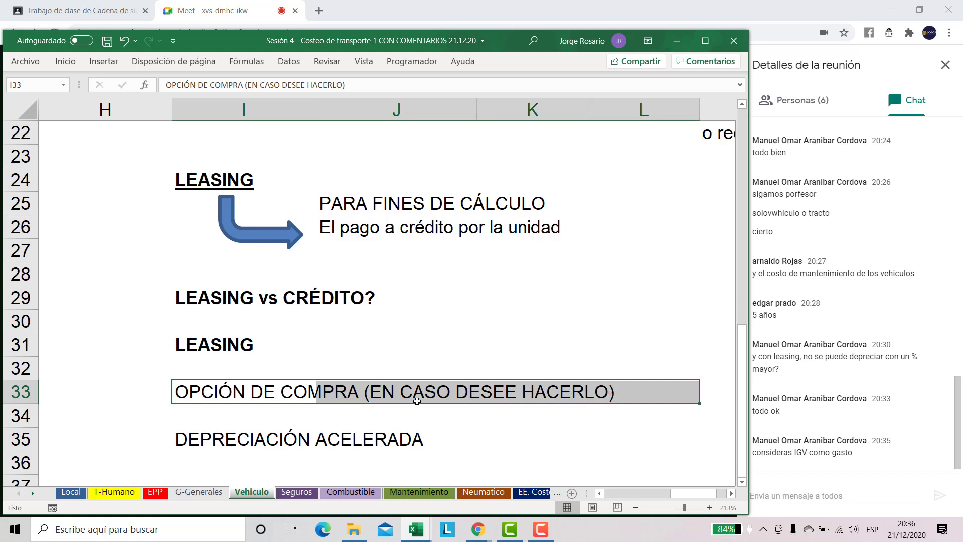
{"action": "left_click_drag", "start_coordinate": [244, 396], "coordinate": [643, 389]}
{"action": "scroll", "coordinate": [568, 366], "scroll_direction": "down", "scroll_amount": 1}
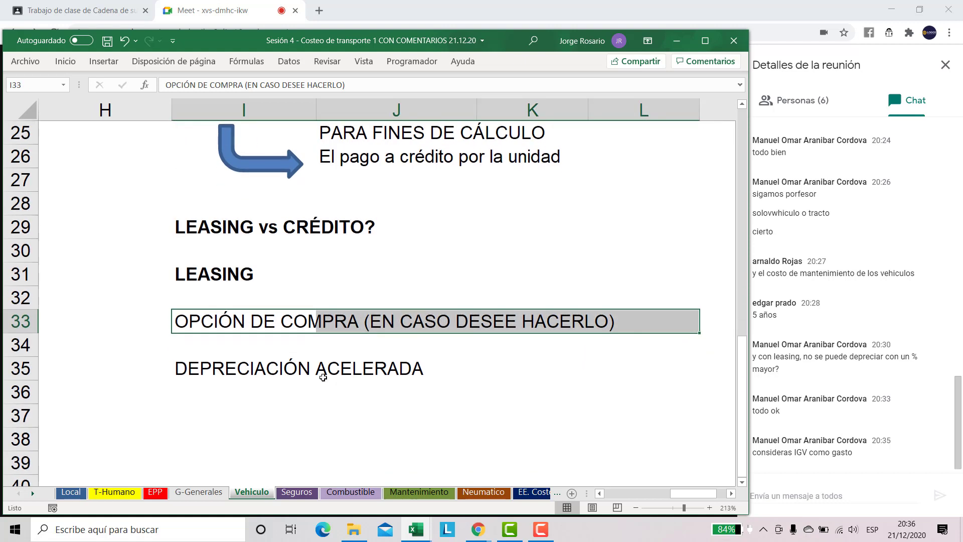
- Put an outside border around the DEPRECIACIÓN ACELERADA note in I35:J35
{"action": "left_click_drag", "start_coordinate": [215, 365], "coordinate": [381, 359]}
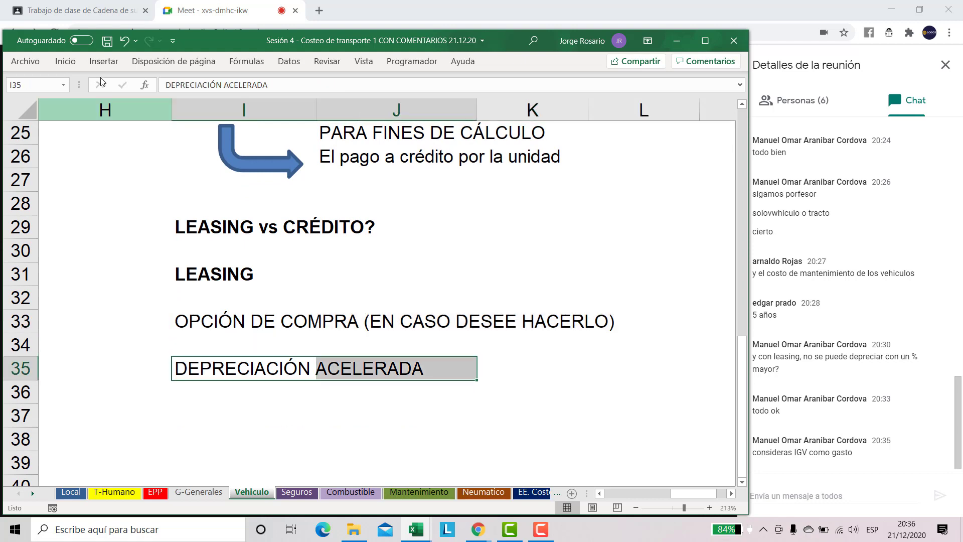
{"action": "left_click", "coordinate": [69, 65]}
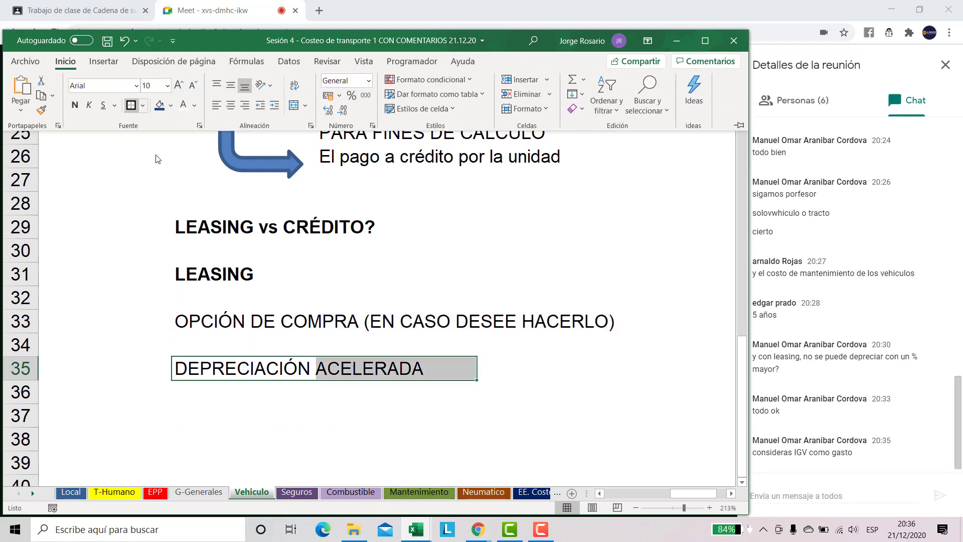
{"action": "left_click", "coordinate": [241, 415]}
- Enter the label "Tributaria" in I37 with the rate 20% beside it in J37
{"action": "left_click", "coordinate": [238, 423]}
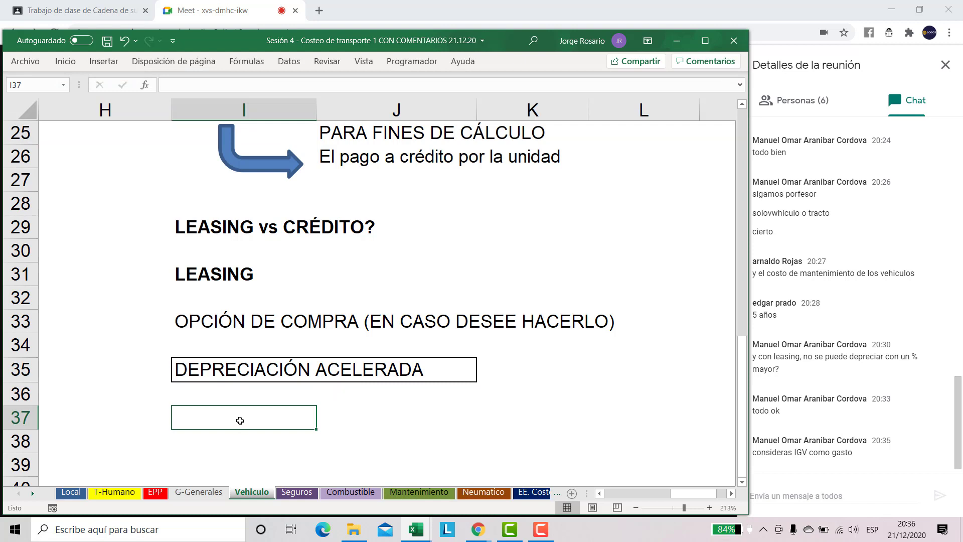
{"action": "type", "text": "Tributaria"}
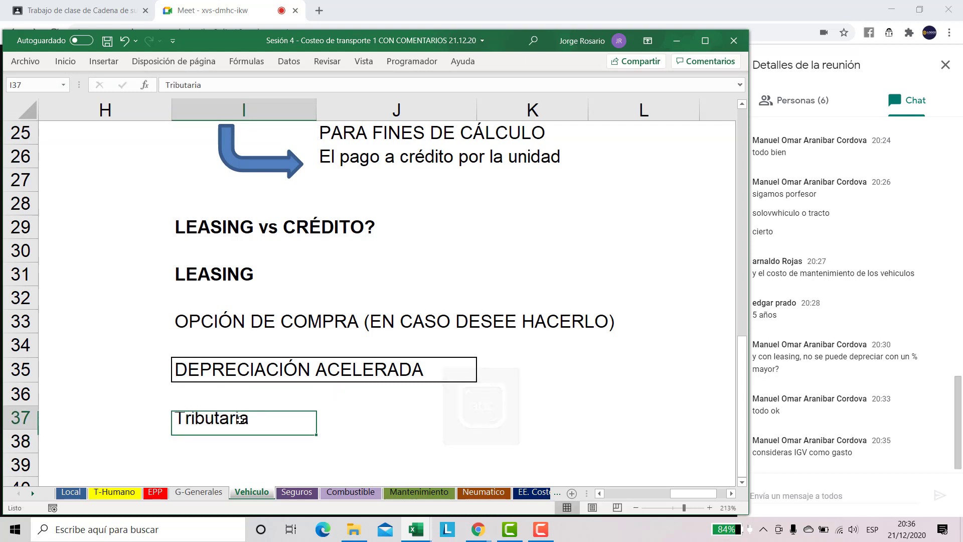
{"action": "key", "text": "Tab"}
{"action": "type", "text": "20%"}
{"action": "key", "text": "Down"}
{"action": "key", "text": "Down"}
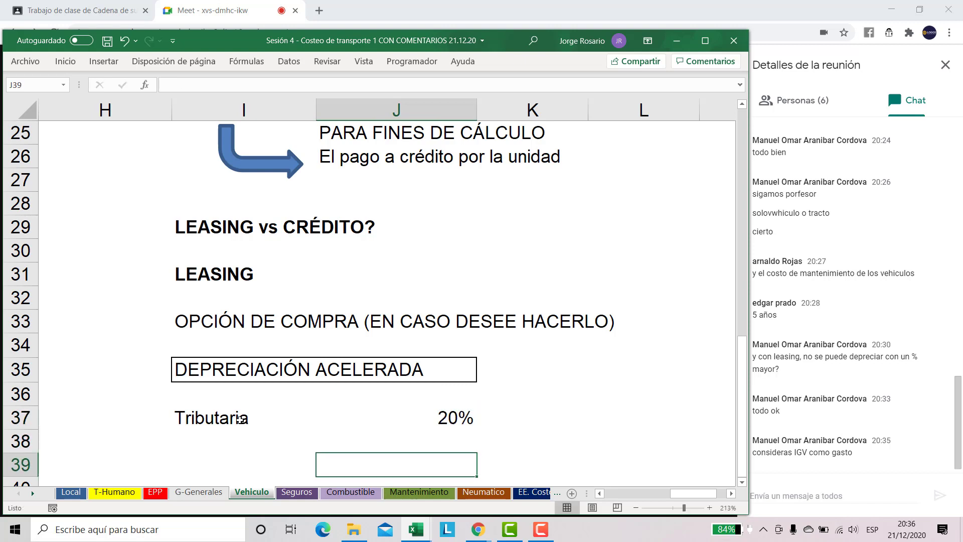
- Enter the label "Leasing" in cell I39
{"action": "key", "text": "Left"}
{"action": "key", "text": "Left"}
{"action": "key", "text": "Right"}
{"action": "type", "text": "LEasing"}
{"action": "key", "text": "BackSpace"}
{"action": "key", "text": "BackSpace"}
{"action": "key", "text": "BackSpace"}
{"action": "key", "text": "BackSpace"}
{"action": "key", "text": "BackSpace"}
{"action": "key", "text": "BackSpace"}
{"action": "type", "text": "easing"}
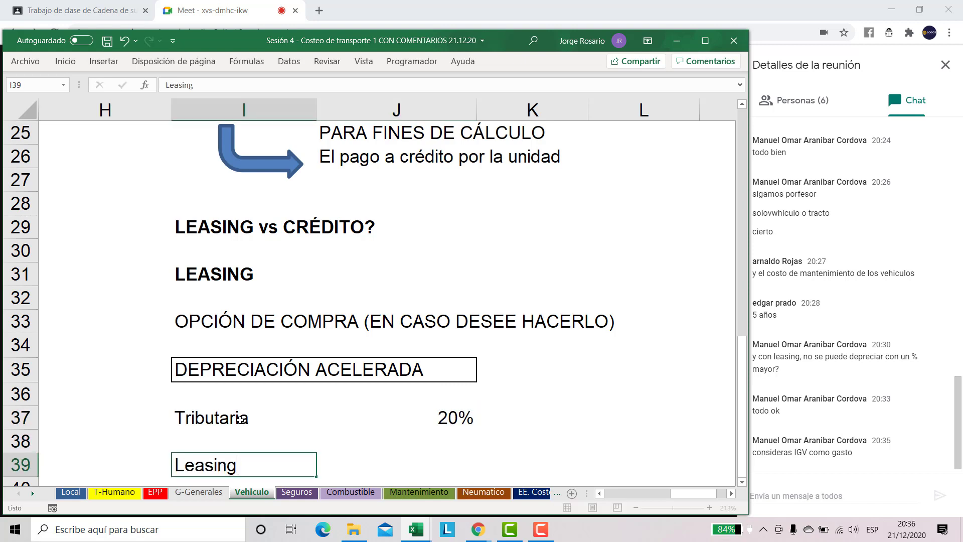
- Enter "A más de 20%" in J39 beside the Leasing label
{"action": "scroll", "coordinate": [240, 418], "scroll_direction": "down", "scroll_amount": 1}
{"action": "key", "text": "Tab"}
{"action": "key", "text": "Tab"}
{"action": "key", "text": "Left"}
{"action": "key", "text": "Left"}
{"action": "key", "text": "Right"}
{"action": "type", "text": "A más de 3"}
{"action": "key", "text": "BackSpace"}
{"action": "type", "text": "20%"}
{"action": "key", "text": "Return"}
{"action": "key", "text": "Down"}
{"action": "key", "text": "Down"}
{"action": "key", "text": "Down"}
{"action": "key", "text": "Down"}
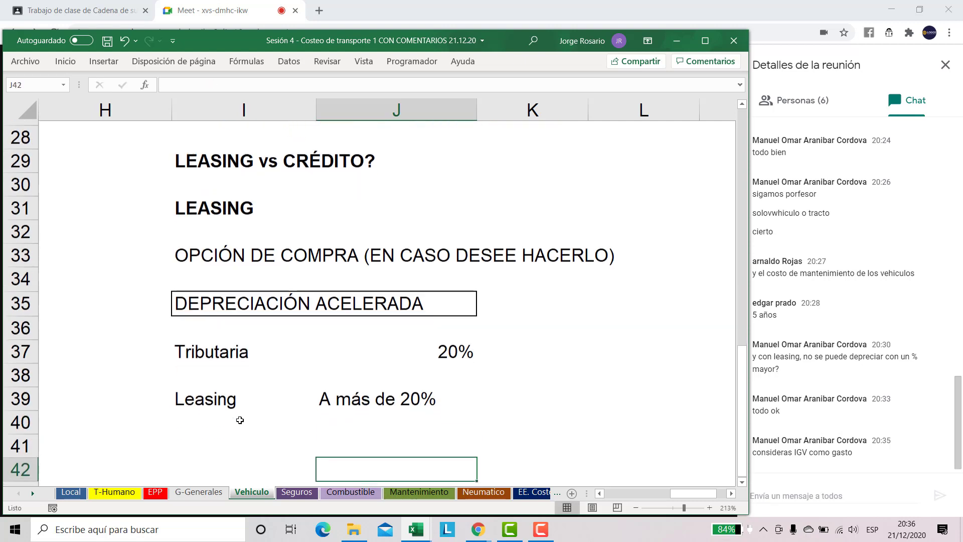
- Center the "A más de 20%" text horizontally in J39
{"action": "key", "text": "Up"}
{"action": "key", "text": "Up"}
{"action": "key", "text": "Up"}
{"action": "key", "text": "Up"}
{"action": "key", "text": "Up"}
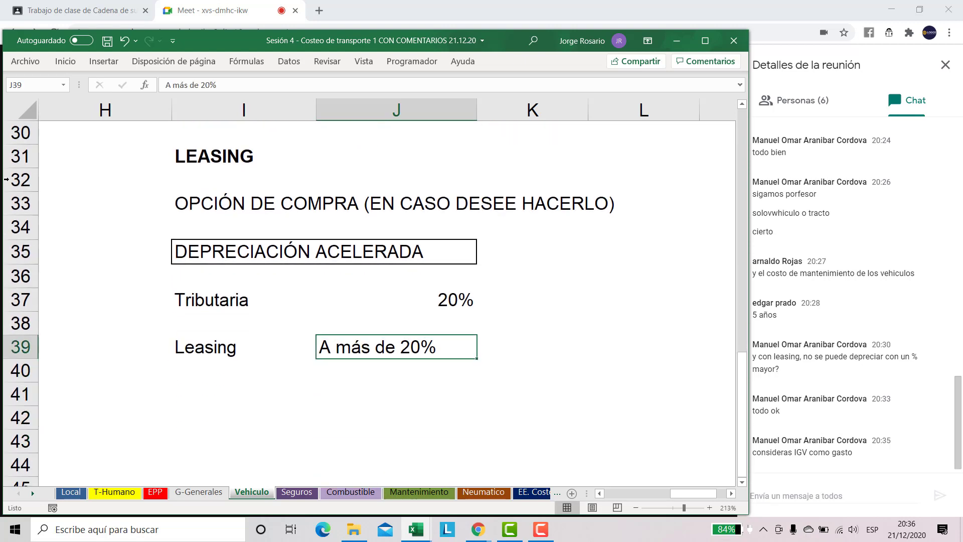
{"action": "left_click", "coordinate": [66, 65]}
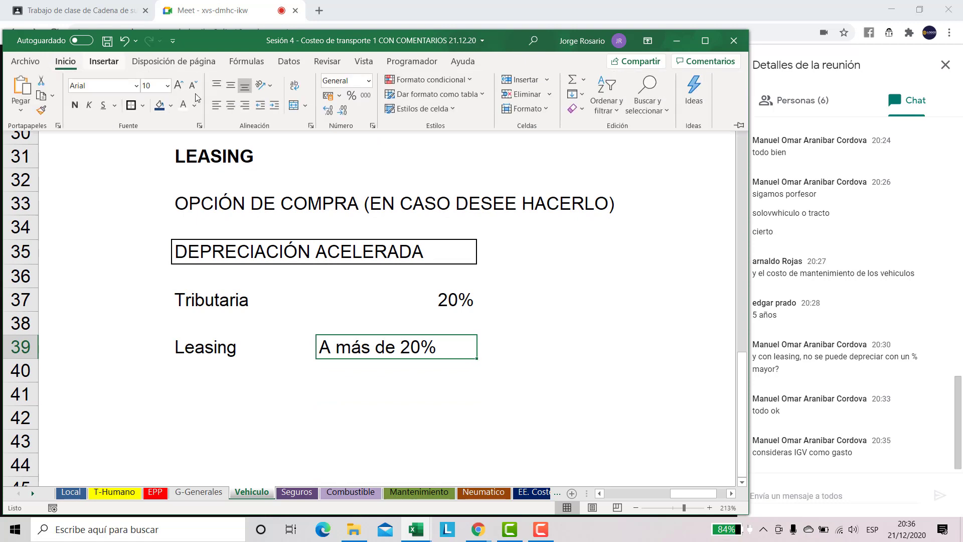
{"action": "left_click", "coordinate": [230, 106]}
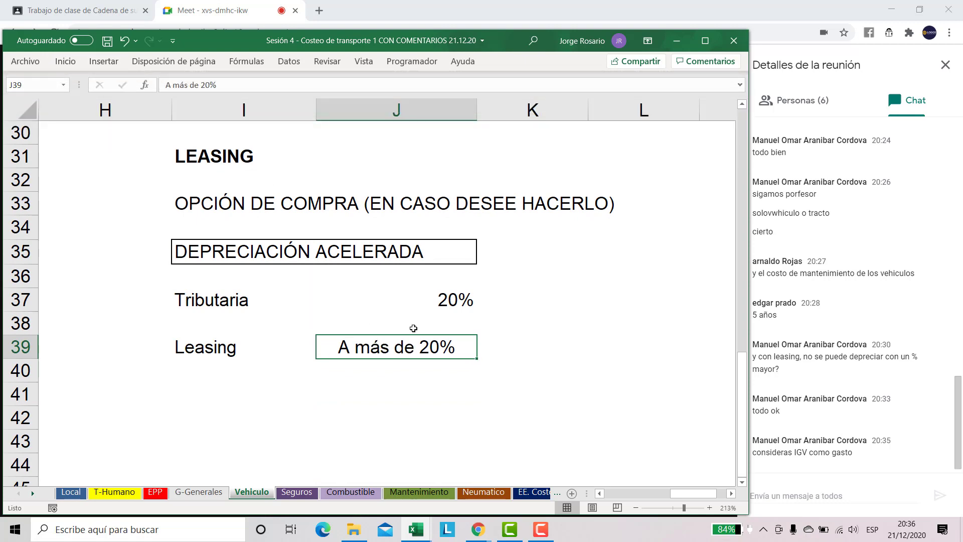
- Review the Tributaria and Leasing rates in I37:J39 against the monthly and daily return figures in rows 10 and 11
{"action": "left_click_drag", "start_coordinate": [430, 348], "coordinate": [206, 301]}
{"action": "scroll", "coordinate": [580, 472], "scroll_direction": "up", "scroll_amount": 2}
{"action": "scroll", "coordinate": [581, 472], "scroll_direction": "right", "scroll_amount": 2}
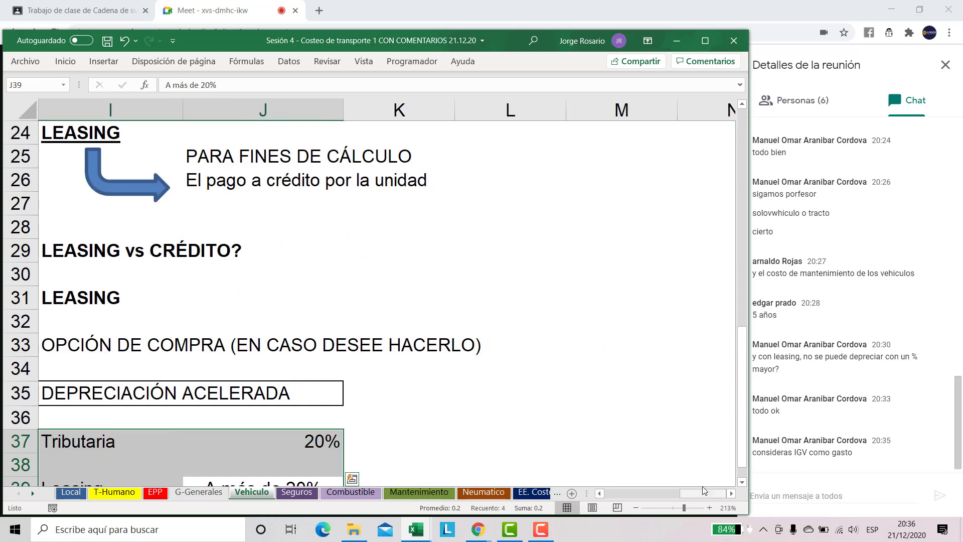
{"action": "scroll", "coordinate": [597, 439], "scroll_direction": "up", "scroll_amount": 3}
{"action": "scroll", "coordinate": [600, 436], "scroll_direction": "up", "scroll_amount": 1}
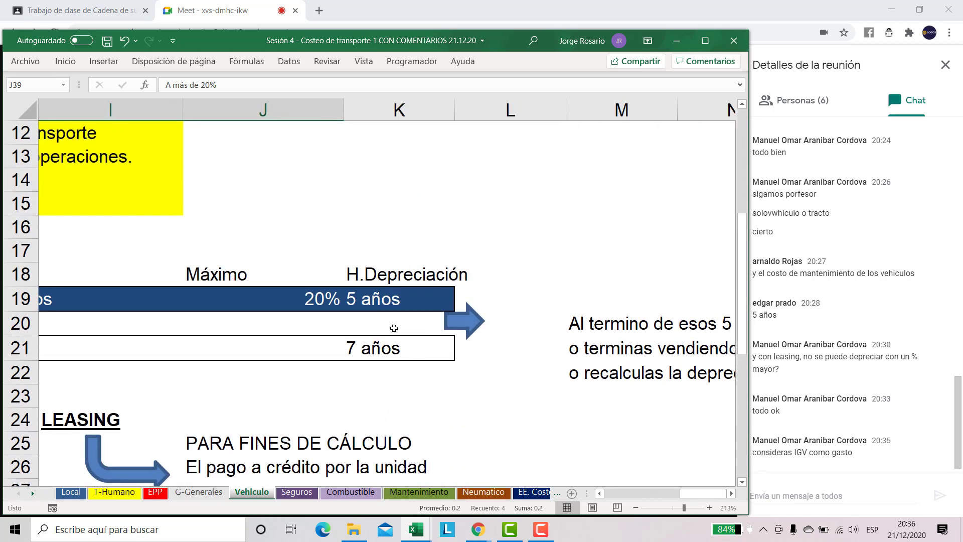
{"action": "scroll", "coordinate": [451, 346], "scroll_direction": "up", "scroll_amount": 1}
{"action": "scroll", "coordinate": [452, 346], "scroll_direction": "up", "scroll_amount": 1}
{"action": "left_click_drag", "start_coordinate": [309, 271], "coordinate": [420, 317]}
{"action": "scroll", "coordinate": [420, 318], "scroll_direction": "up", "scroll_amount": 1}
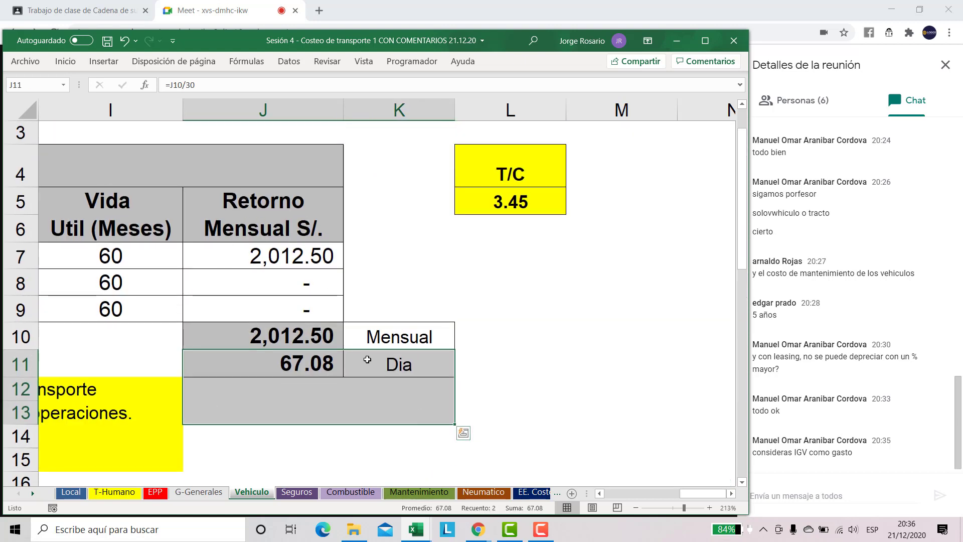
{"action": "scroll", "coordinate": [367, 359], "scroll_direction": "down", "scroll_amount": 6}
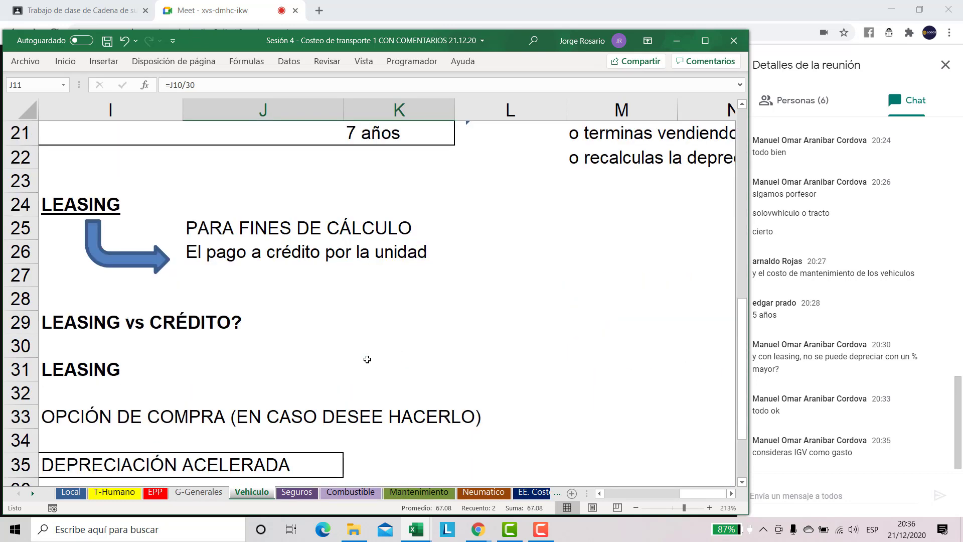
{"action": "scroll", "coordinate": [367, 359], "scroll_direction": "down", "scroll_amount": 2}
{"action": "left_click_drag", "start_coordinate": [700, 497], "coordinate": [674, 495]}
{"action": "left_click_drag", "start_coordinate": [466, 415], "coordinate": [258, 424]}
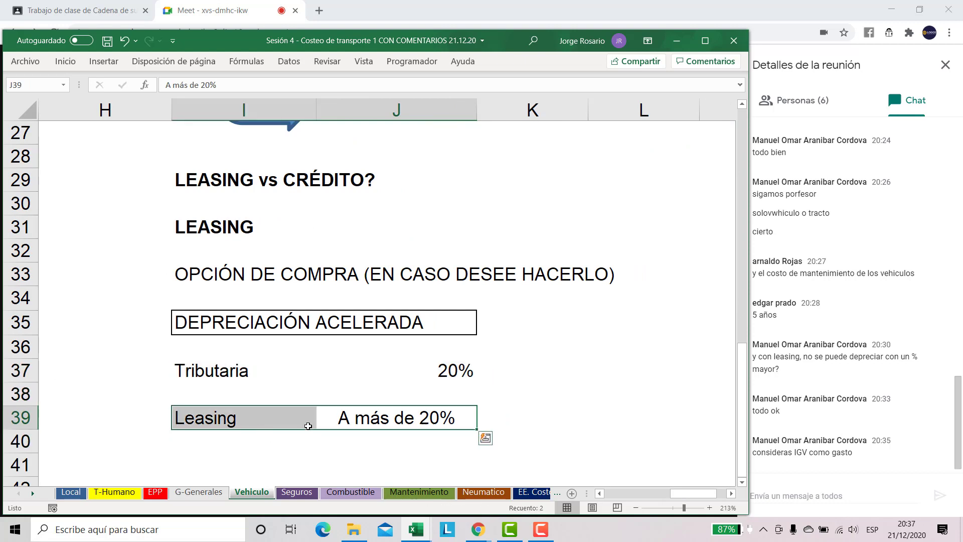
{"action": "scroll", "coordinate": [303, 402], "scroll_direction": "down", "scroll_amount": 1}
{"action": "scroll", "coordinate": [283, 387], "scroll_direction": "down", "scroll_amount": 1}
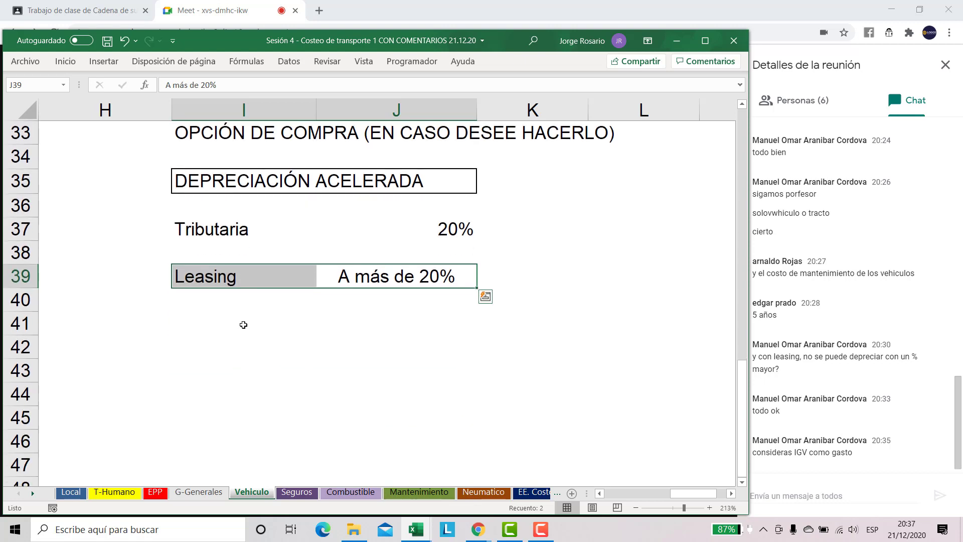
- Add the note "DEPRECIACIÓN es un COSTOS NO DESEMBOLSABLE" in cell I41
{"action": "left_click", "coordinate": [255, 325]}
{"action": "type", "text": "DP"}
{"action": "key", "text": "BackSpace"}
{"action": "type", "text": "ERE"}
{"action": "key", "text": "BackSpace"}
{"action": "key", "text": "BackSpace"}
{"action": "type", "text": "P"}
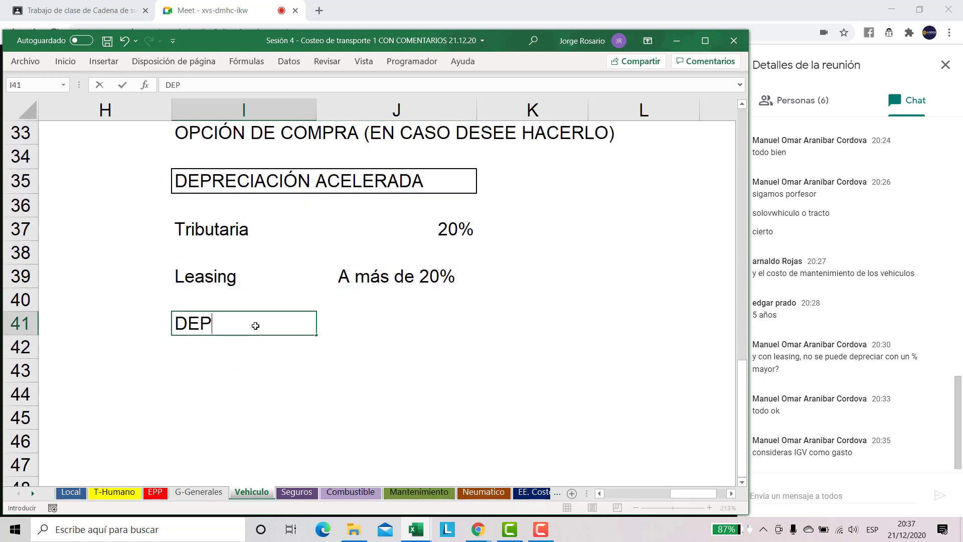
{"action": "type", "text": "RECIACIÓN "}
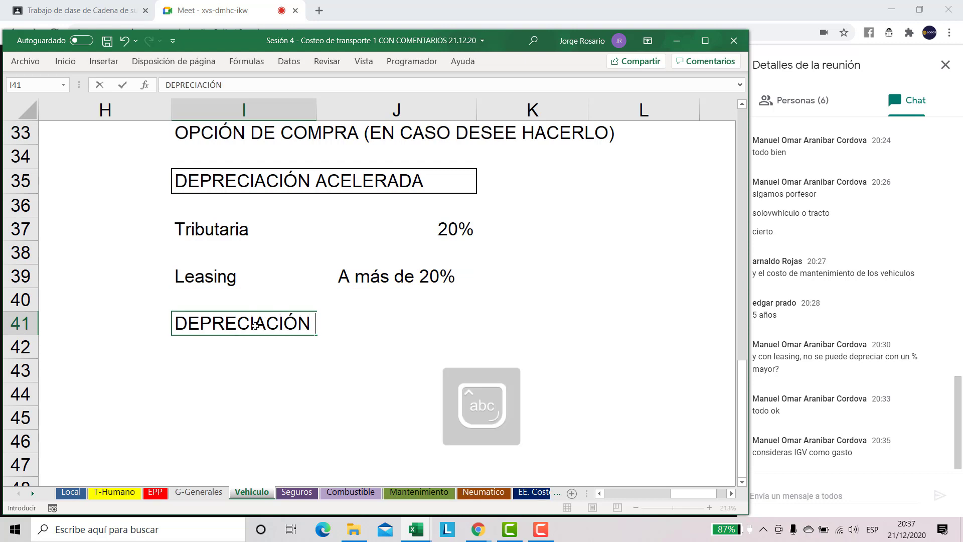
{"action": "type", "text": "es un COSTOS "}
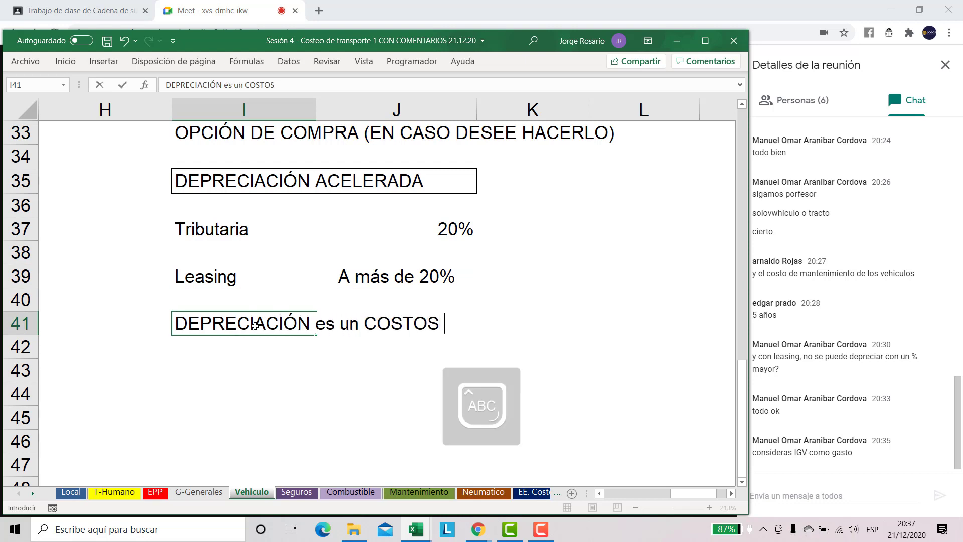
{"action": "type", "text": "NO DESEMBOLSABLE"}
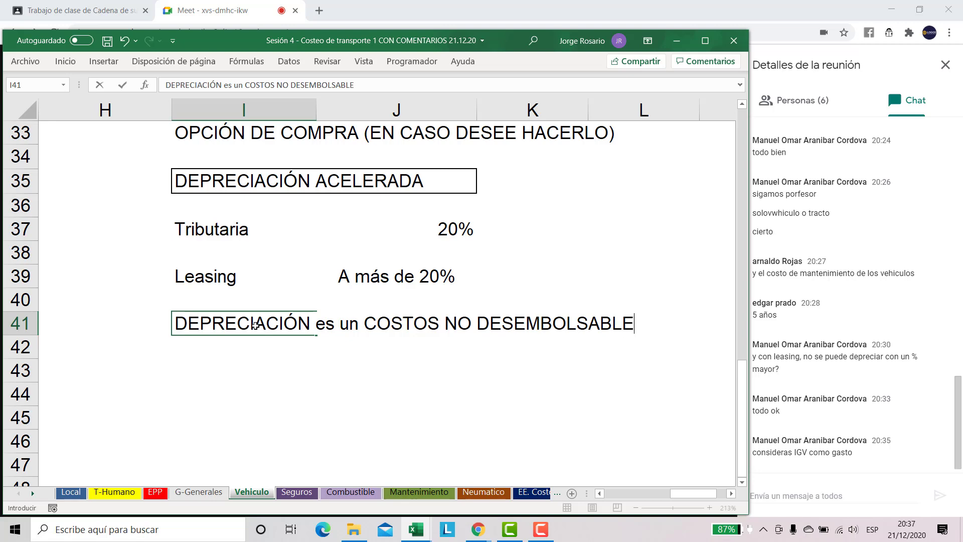
{"action": "key", "text": "Return"}
- Make the non-disbursable cost note in I41 bold and underlined
{"action": "left_click", "coordinate": [255, 325]}
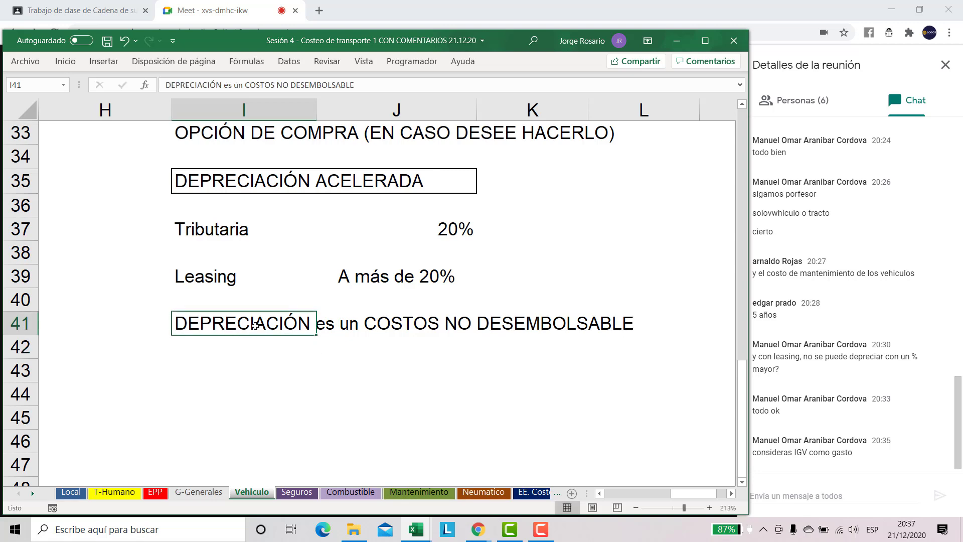
{"action": "key", "text": "ctrl+n"}
{"action": "key", "text": "ctrl+s"}
- Examine the DEPRECIACIÓN table at the top of the sheet, including the daily return in J11:K11
{"action": "key", "text": "Up"}
{"action": "key", "text": "Up"}
{"action": "key", "text": "Up"}
{"action": "key", "text": "Up"}
{"action": "key", "text": "Up"}
{"action": "key", "text": "Up"}
{"action": "key", "text": "Up"}
{"action": "key", "text": "Up"}
{"action": "key", "text": "Up"}
{"action": "key", "text": "Up"}
{"action": "key", "text": "Up"}
{"action": "key", "text": "Up"}
{"action": "key", "text": "Up"}
{"action": "key", "text": "Up"}
{"action": "key", "text": "Up"}
{"action": "key", "text": "Up"}
{"action": "key", "text": "Up"}
{"action": "key", "text": "Up"}
{"action": "key", "text": "Up"}
{"action": "key", "text": "Up"}
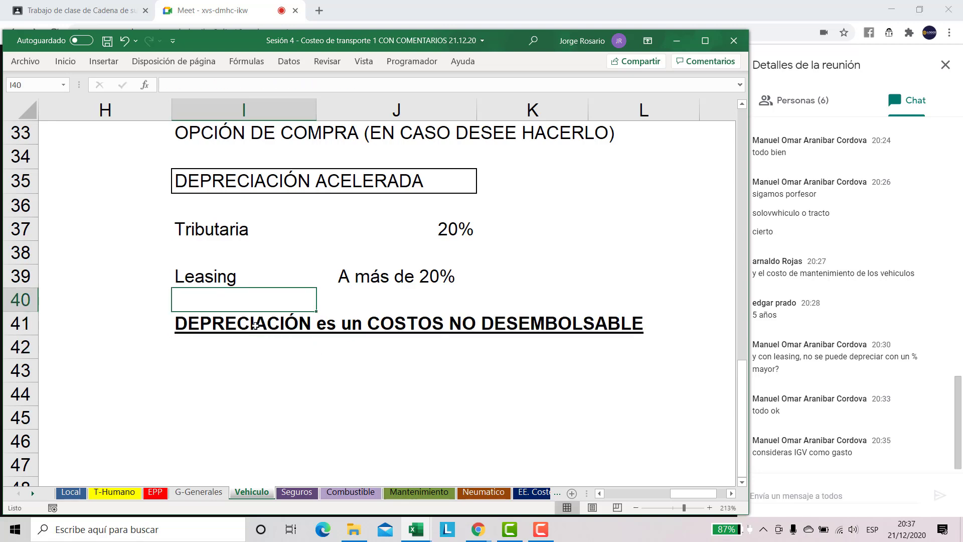
{"action": "key", "text": "Up"}
{"action": "key", "text": "Up"}
{"action": "key", "text": "Up"}
{"action": "key", "text": "Up"}
{"action": "key", "text": "Up"}
{"action": "key", "text": "Up"}
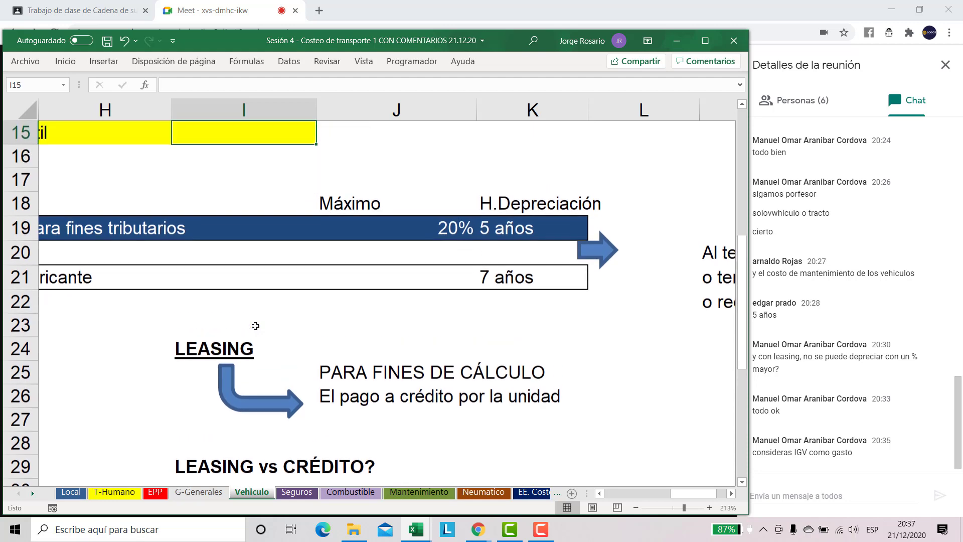
{"action": "key", "text": "Up"}
{"action": "key", "text": "Up"}
{"action": "key", "text": "Up"}
{"action": "key", "text": "Up"}
{"action": "key", "text": "Up"}
{"action": "key", "text": "Up"}
{"action": "key", "text": "Up"}
{"action": "key", "text": "Up"}
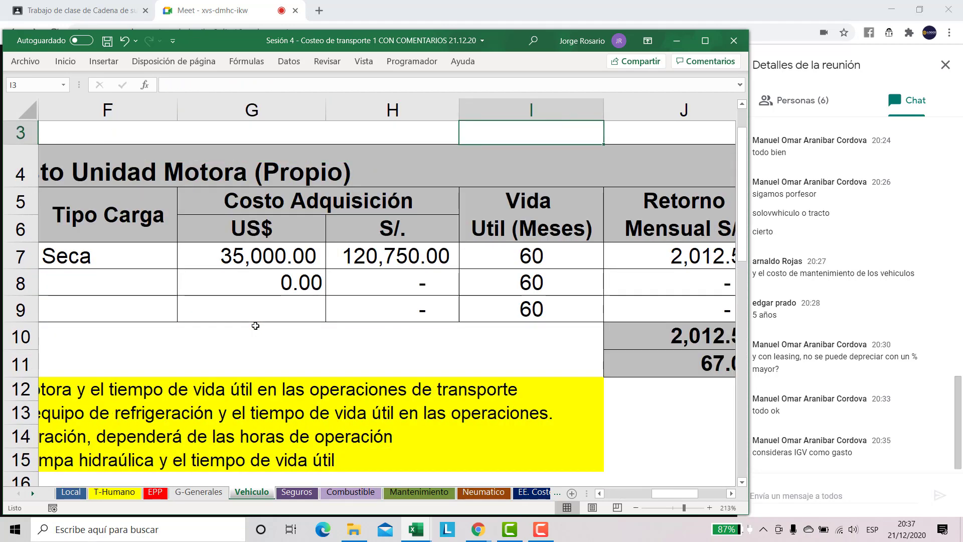
{"action": "left_click", "coordinate": [675, 508]}
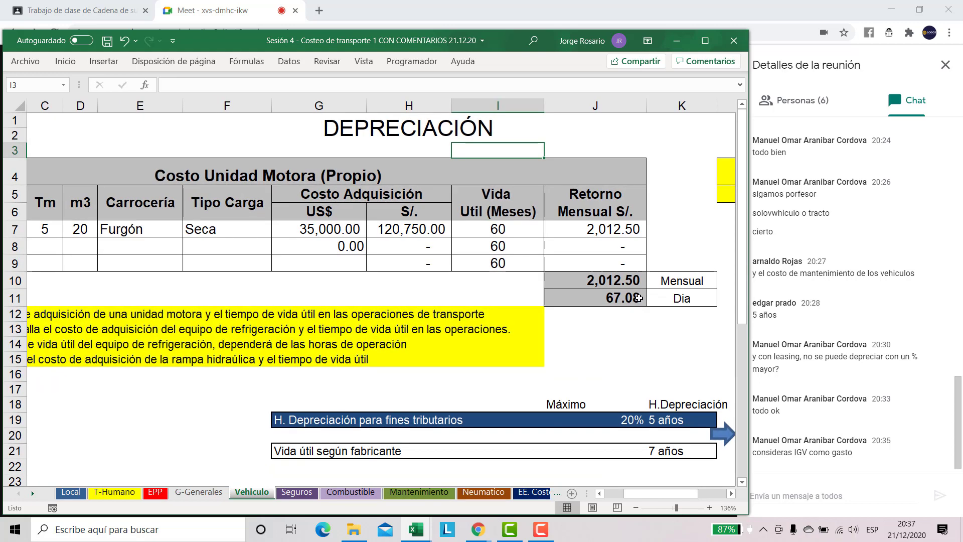
{"action": "left_click", "coordinate": [638, 298]}
{"action": "left_click_drag", "start_coordinate": [677, 299], "coordinate": [586, 303]}
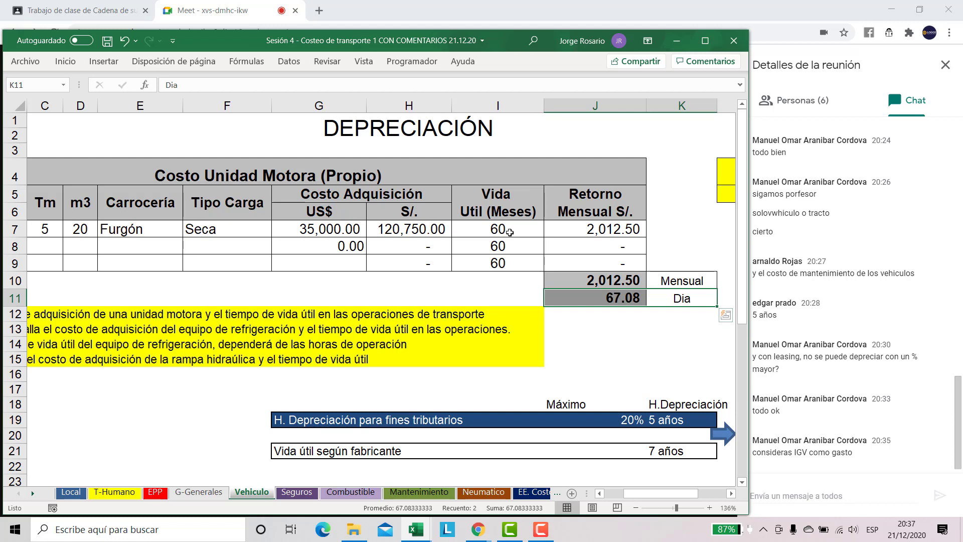
- Copy the I41 note to I43 to reuse its formatting and replace the text with "ME PERMITE PAGAR MENOS IMPUESTO A LA RENTA"
{"action": "scroll", "coordinate": [554, 247], "scroll_direction": "down", "scroll_amount": 8}
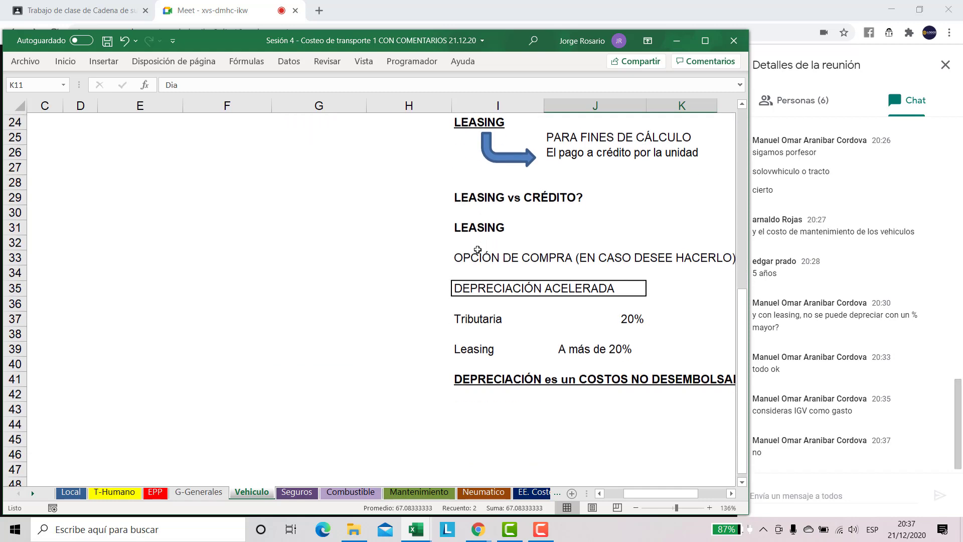
{"action": "scroll", "coordinate": [477, 249], "scroll_direction": "down", "scroll_amount": 1}
{"action": "left_click_drag", "start_coordinate": [676, 508], "coordinate": [667, 495]}
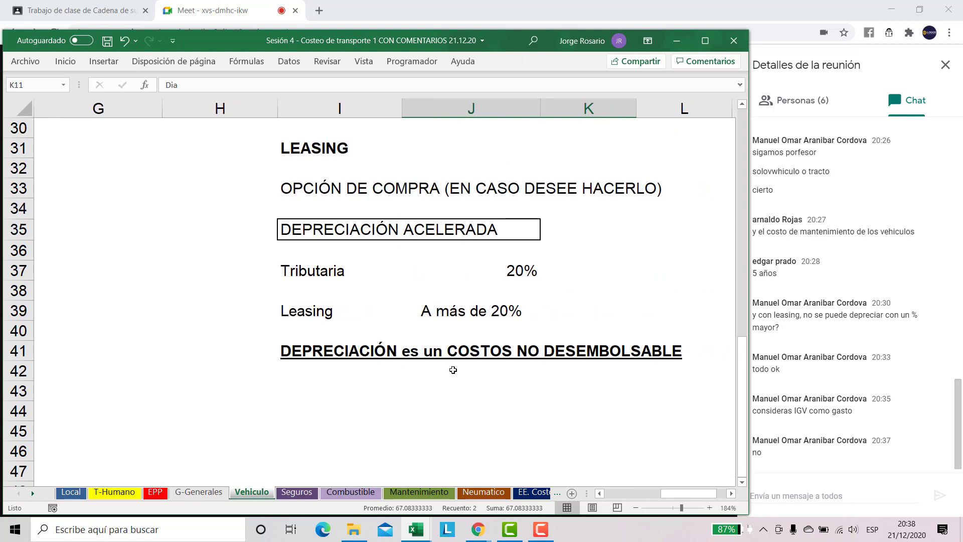
{"action": "scroll", "coordinate": [320, 305], "scroll_direction": "down", "scroll_amount": 1}
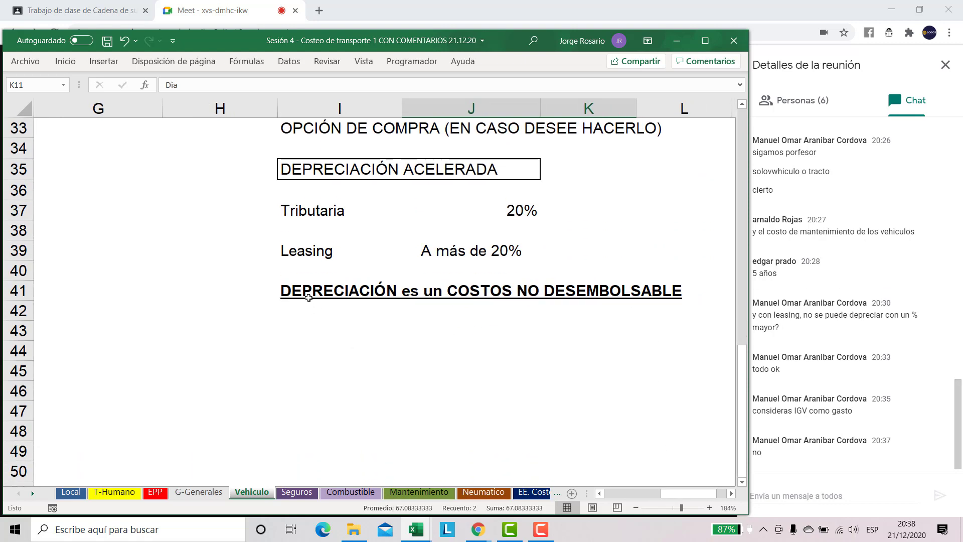
{"action": "left_click", "coordinate": [315, 288]}
{"action": "key", "text": "ctrl+c"}
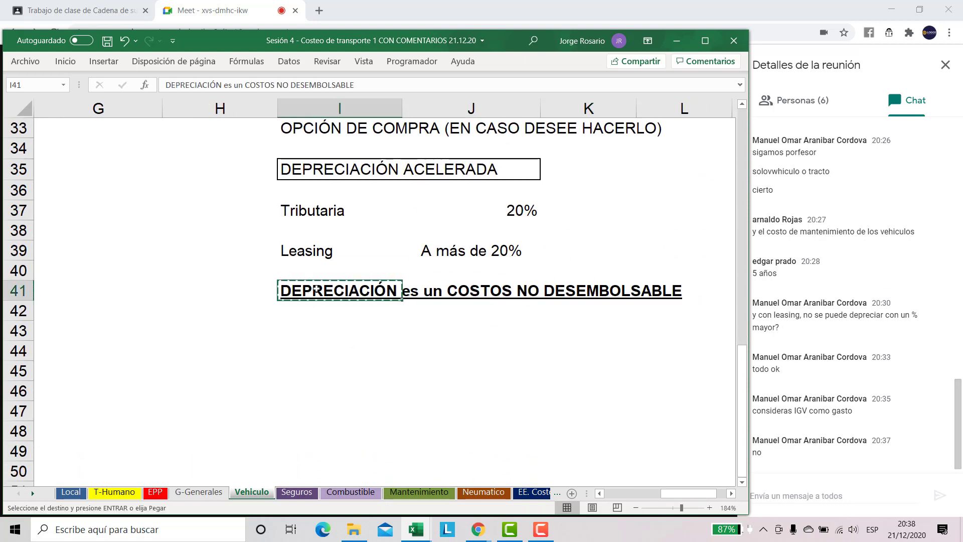
{"action": "key", "text": "Down"}
{"action": "key", "text": "Down"}
{"action": "key", "text": "ctrl+v"}
{"action": "type", "text": "ME PERMI"}
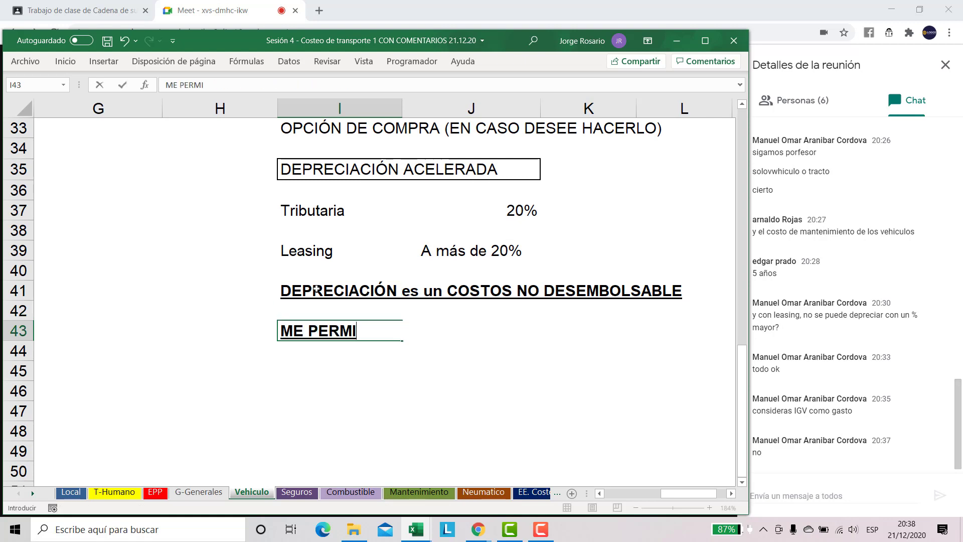
{"action": "type", "text": "TE PAGAR MENOS IM"}
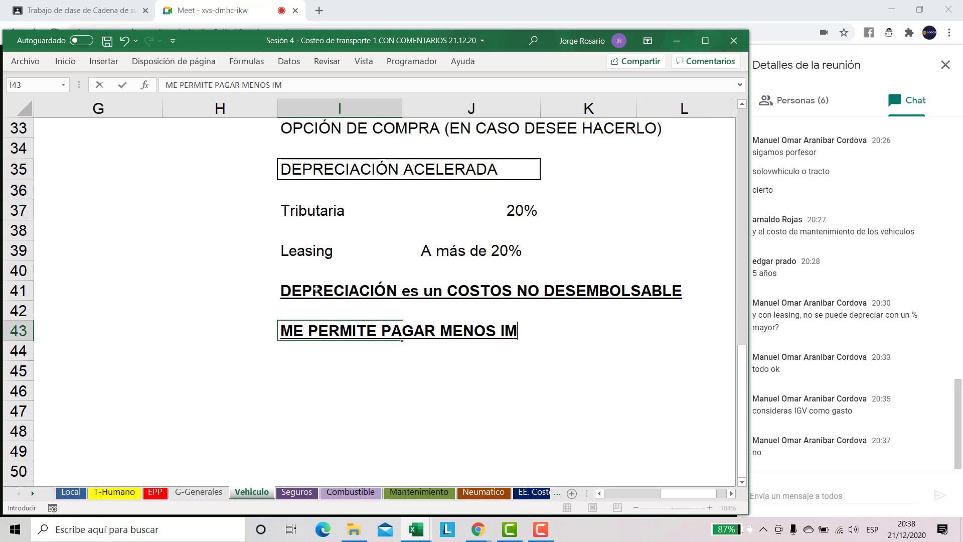
{"action": "type", "text": "PUESTO A LA RENTA"}
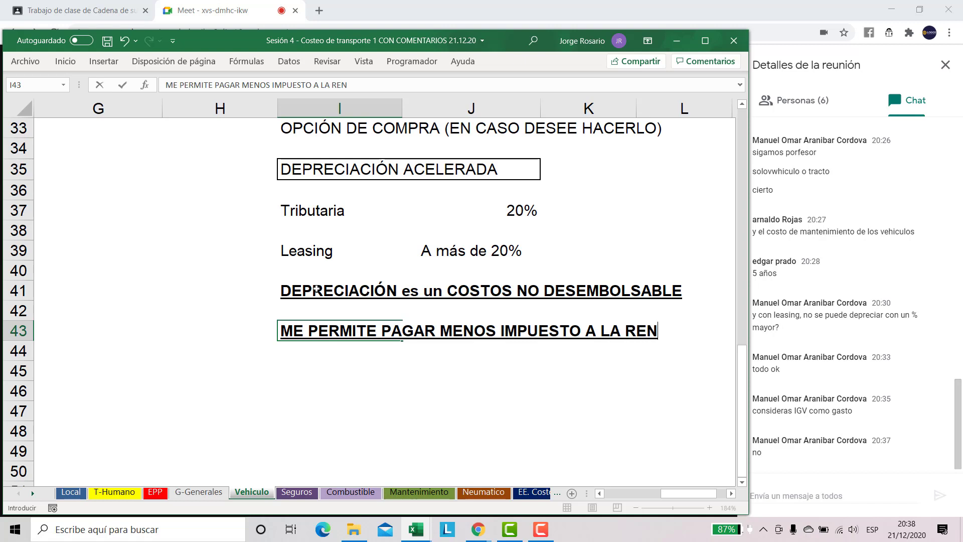
{"action": "key", "text": "Return"}
- Copy the I43 note to I44 and replace its text with "PORQUE LA DEPRECIACIÓN REDUCE LA BASE IMPONIBLE"
{"action": "key", "text": "Up"}
{"action": "key", "text": "ctrl+c"}
{"action": "key", "text": "Down"}
{"action": "key", "text": "ctrl+v"}
{"action": "type", "text": "PORQUE LA DEPREC"}
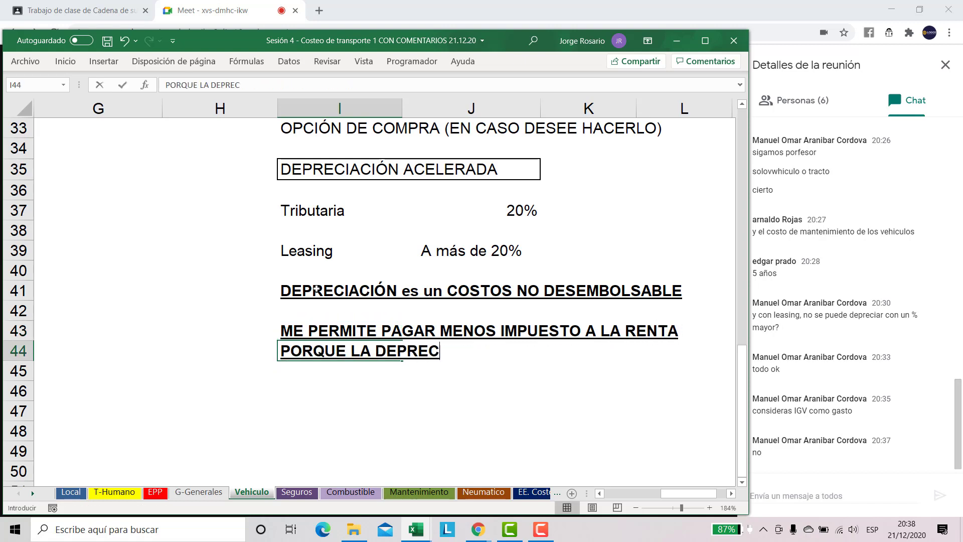
{"action": "type", "text": "IACIÓN REDUCE "}
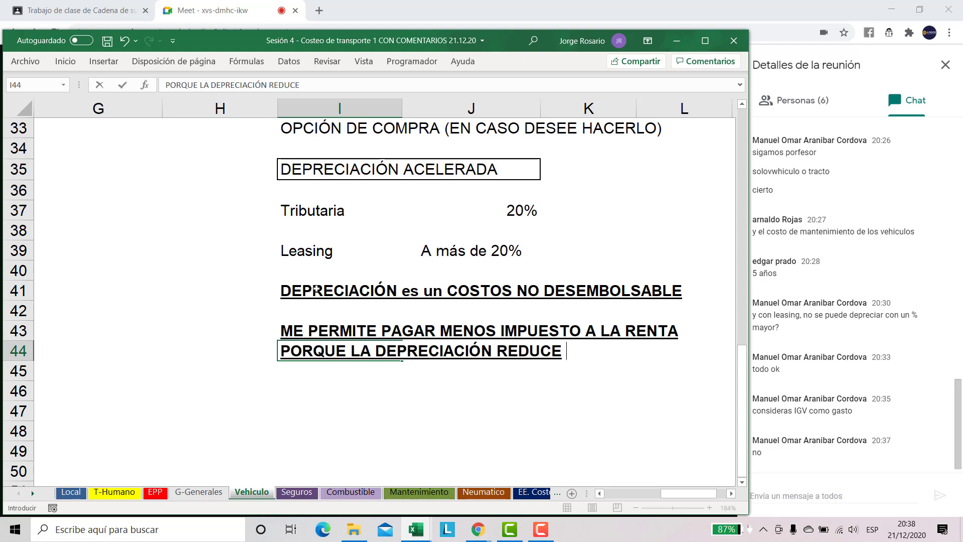
{"action": "type", "text": "LA BASA IMPO"}
{"action": "key", "text": "BackSpace"}
{"action": "key", "text": "BackSpace"}
{"action": "key", "text": "BackSpace"}
{"action": "key", "text": "BackSpace"}
{"action": "key", "text": "BackSpace"}
{"action": "key", "text": "BackSpace"}
{"action": "type", "text": "E IMPONIBLE"}
{"action": "key", "text": "Return"}
- Complete the tax explanation with "DE IMPUESTOS" in cell I45
{"action": "type", "text": "DE IOM"}
{"action": "key", "text": "BackSpace"}
{"action": "key", "text": "BackSpace"}
{"action": "key", "text": "BackSpace"}
{"action": "type", "text": "IM"}
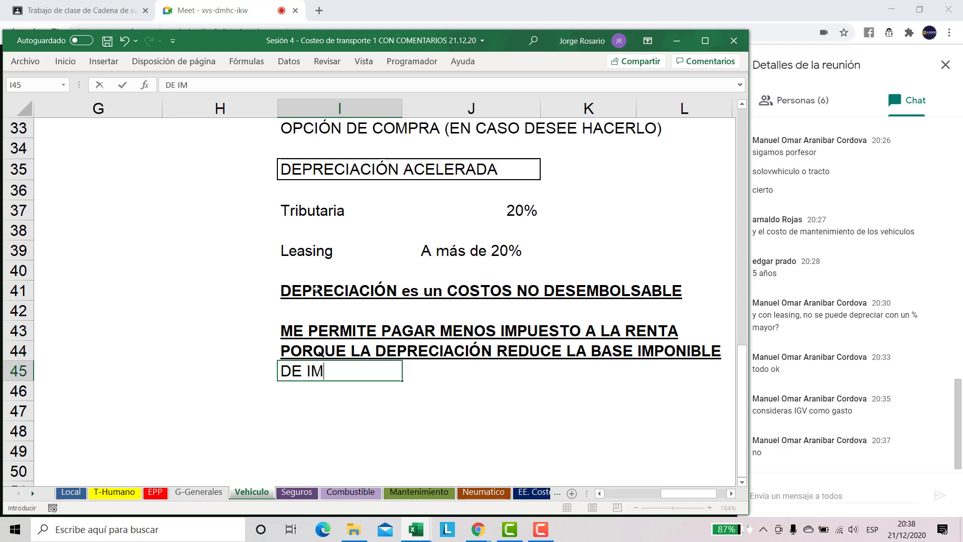
{"action": "type", "text": "PUESTOS"}
{"action": "key", "text": "Return"}
{"action": "key", "text": "Up"}
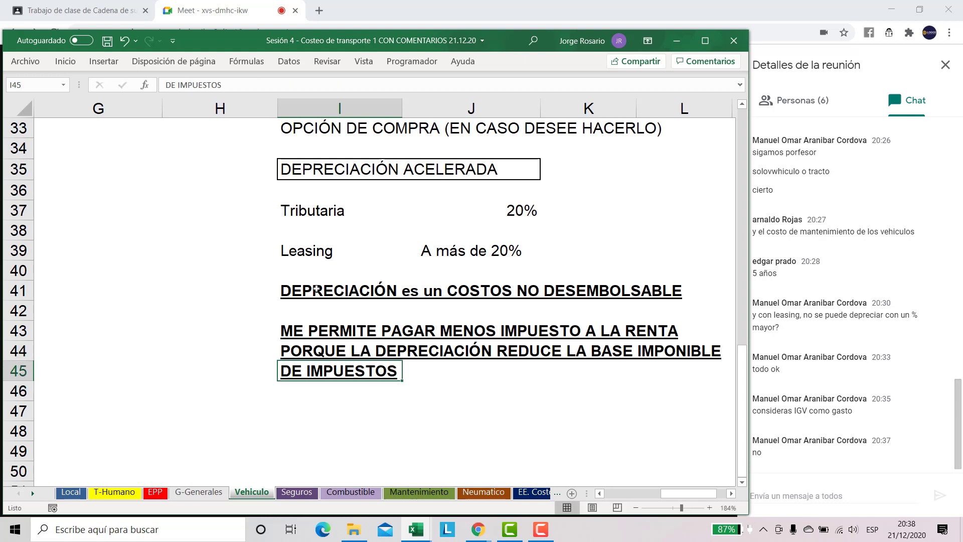
- Select the income tax explanation across I43:M45 and review the leasing notes above it
{"action": "key", "text": "shift+Right"}
{"action": "key", "text": "shift+Right"}
{"action": "key", "text": "shift+Right"}
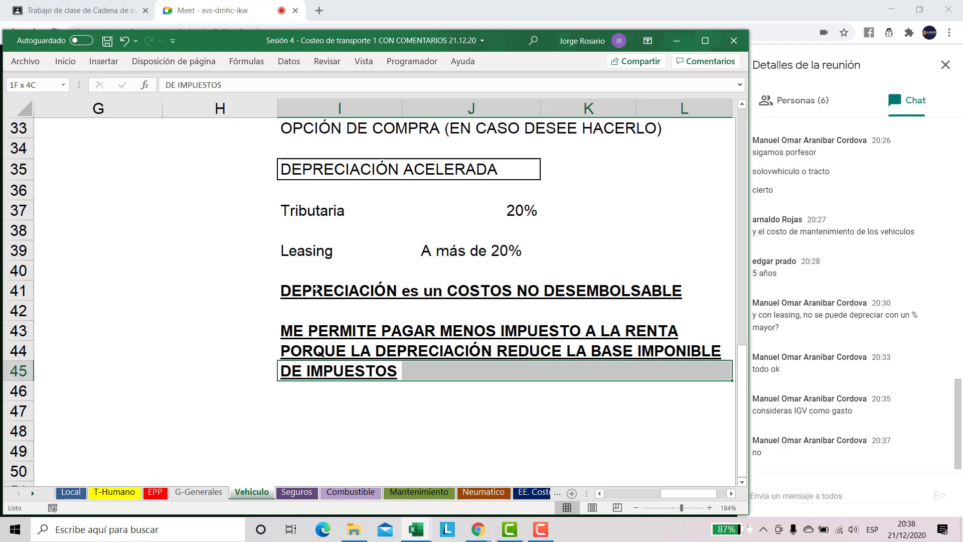
{"action": "key", "text": "shift+Right"}
{"action": "key", "text": "shift+Up"}
{"action": "key", "text": "shift+Up"}
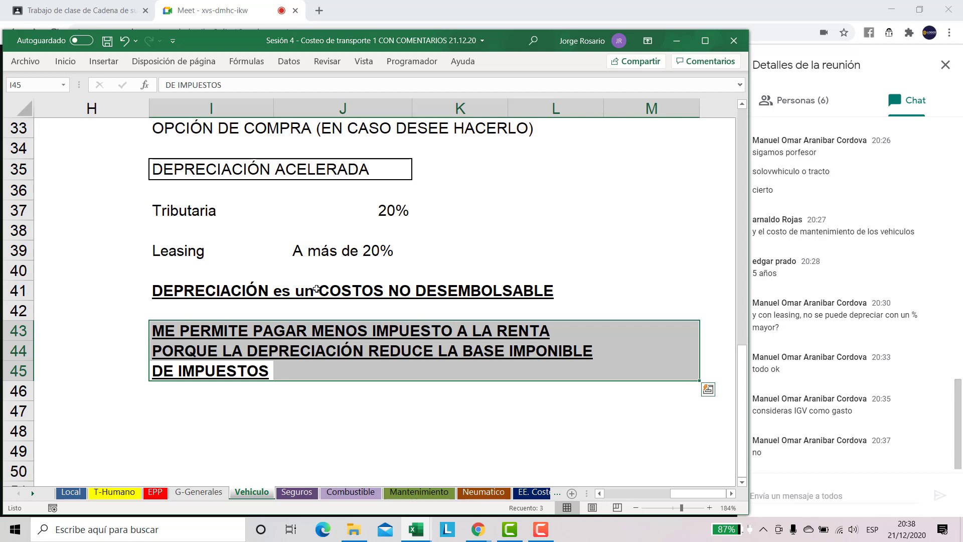
{"action": "scroll", "coordinate": [443, 306], "scroll_direction": "up", "scroll_amount": 6}
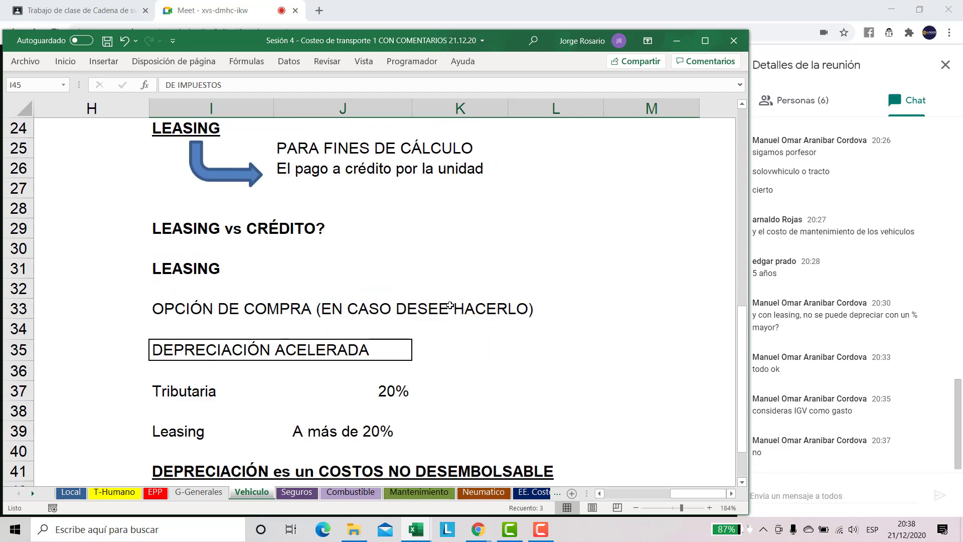
- Review the daily depreciation figure in J11:K11 against the leasing and accelerated depreciation notes further down the sheet
{"action": "scroll", "coordinate": [450, 305], "scroll_direction": "up", "scroll_amount": 5}
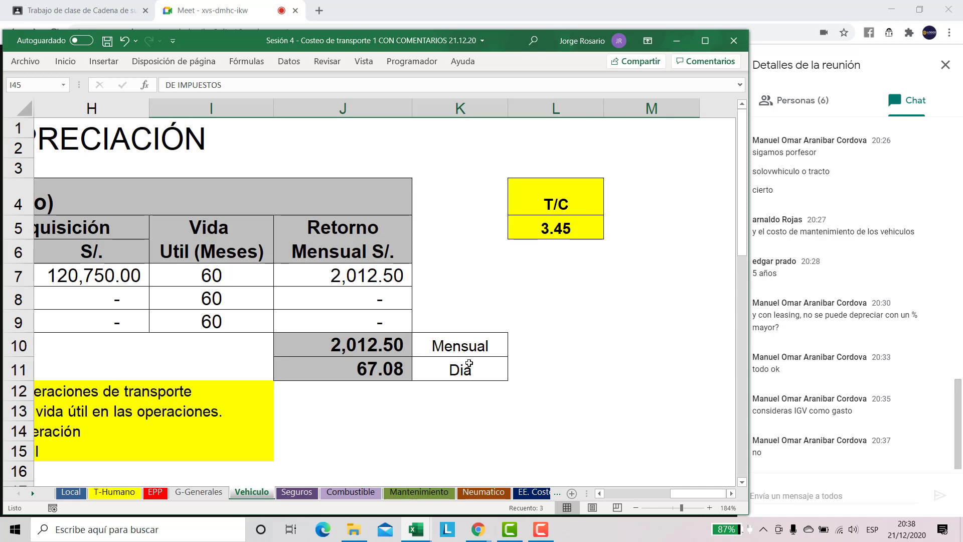
{"action": "left_click", "coordinate": [466, 364]}
{"action": "left_click", "coordinate": [349, 361], "text": "shift"}
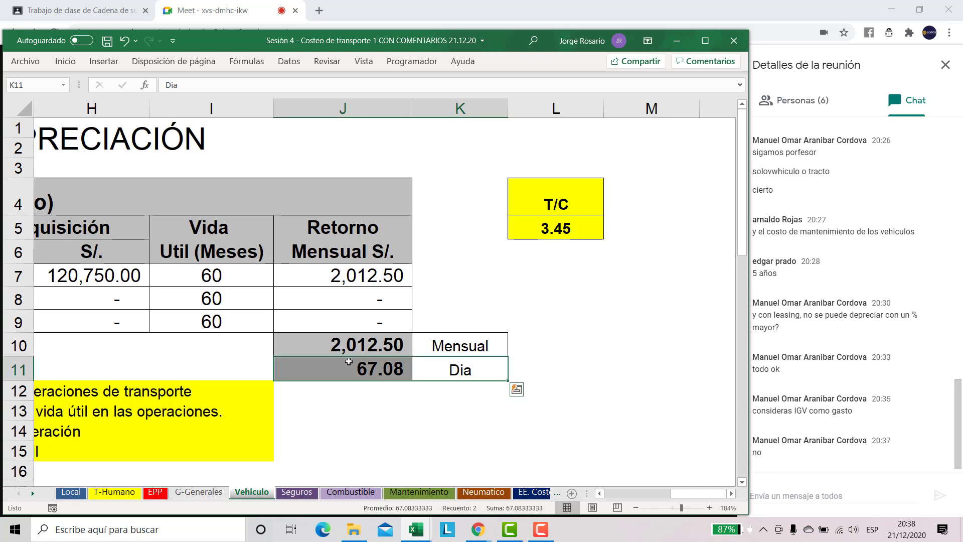
{"action": "scroll", "coordinate": [349, 361], "scroll_direction": "down", "scroll_amount": 9}
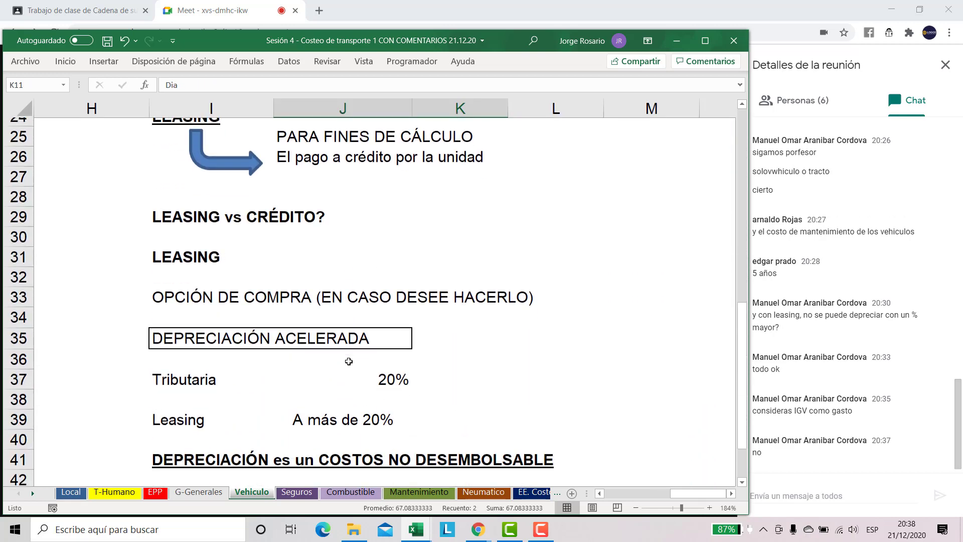
{"action": "scroll", "coordinate": [349, 361], "scroll_direction": "down", "scroll_amount": 2}
{"action": "scroll", "coordinate": [349, 361], "scroll_direction": "up", "scroll_amount": 8}
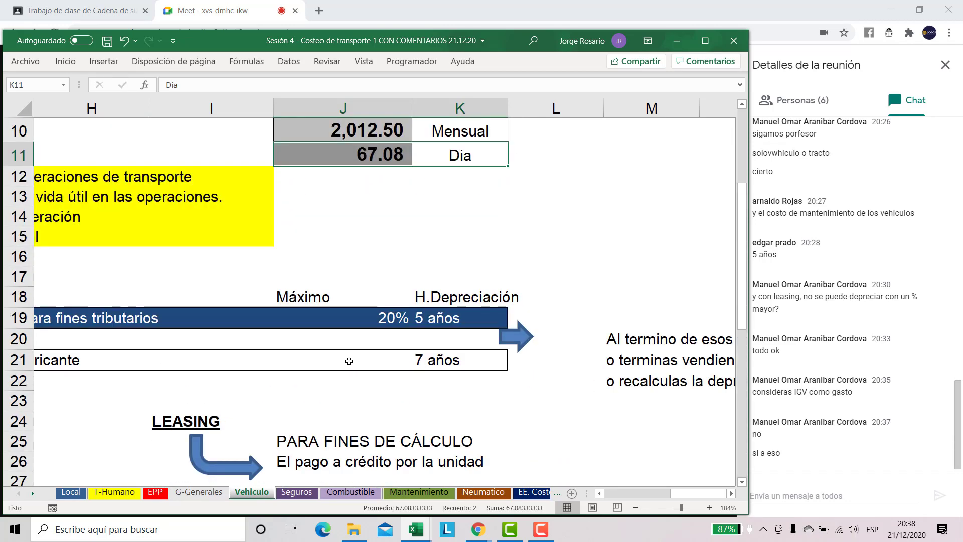
{"action": "scroll", "coordinate": [381, 341], "scroll_direction": "up", "scroll_amount": 2}
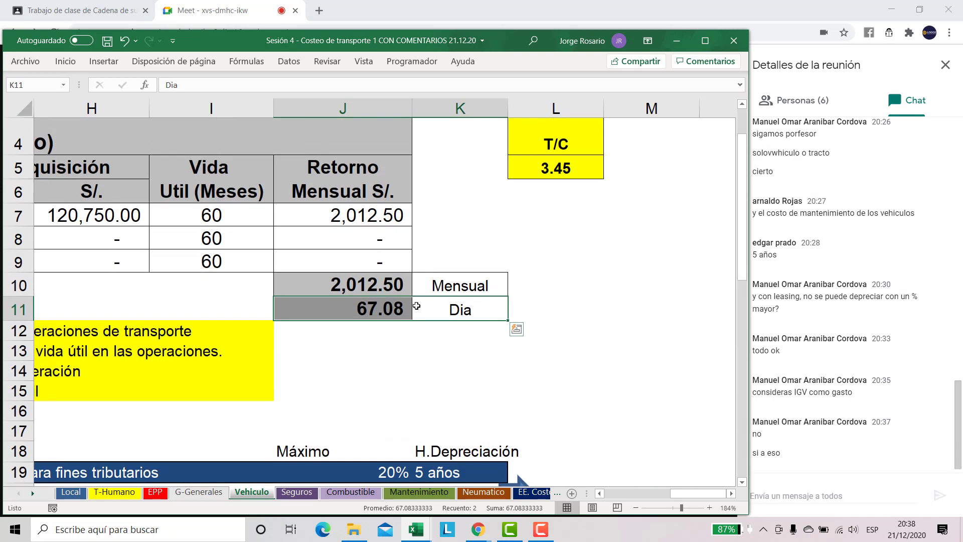
{"action": "scroll", "coordinate": [417, 305], "scroll_direction": "down", "scroll_amount": 9}
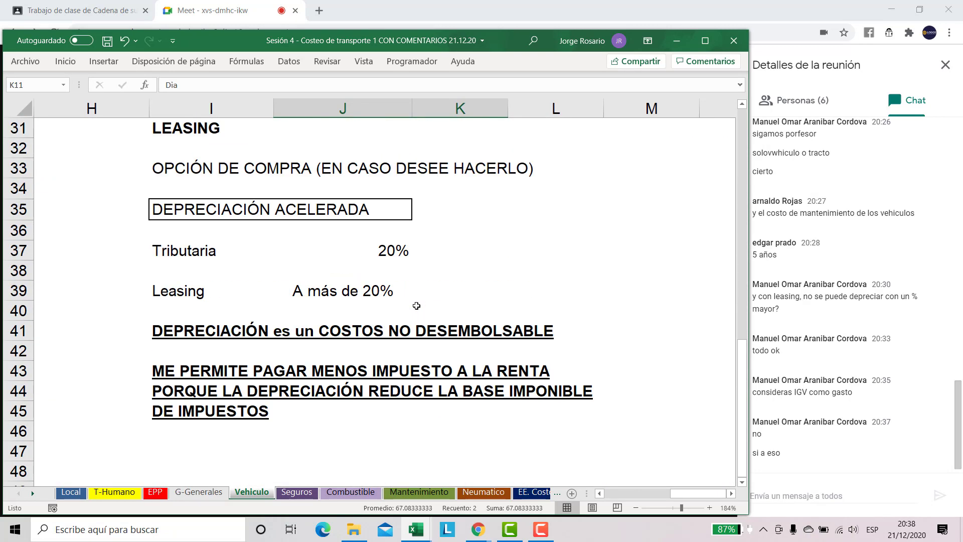
{"action": "scroll", "coordinate": [416, 306], "scroll_direction": "down", "scroll_amount": 1}
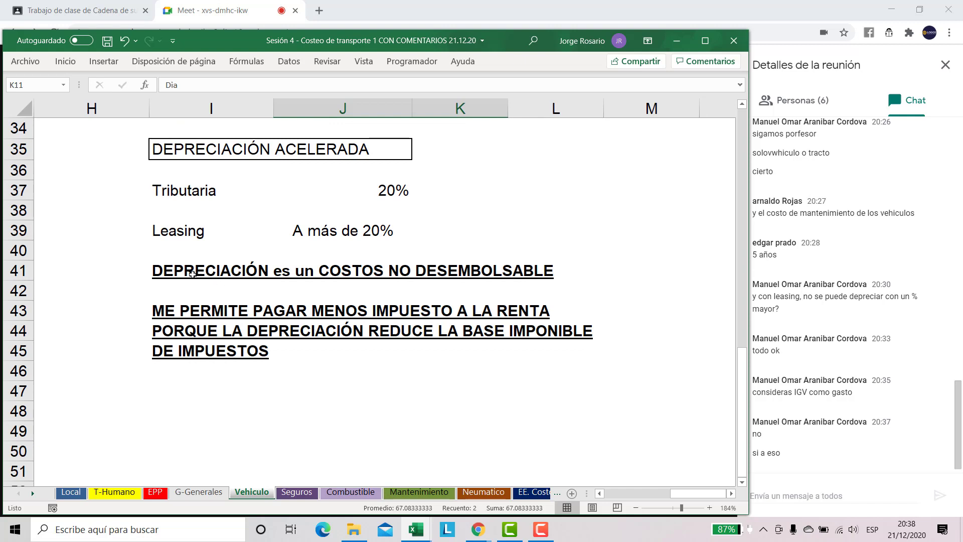
- Examine the leasing rate in I39:J39, the non-cash cost note in row 41 and the income tax explanation in I43:L45
{"action": "left_click_drag", "start_coordinate": [171, 308], "coordinate": [550, 354]}
{"action": "scroll", "coordinate": [502, 341], "scroll_direction": "up", "scroll_amount": 1}
{"action": "left_click_drag", "start_coordinate": [183, 291], "coordinate": [346, 288]}
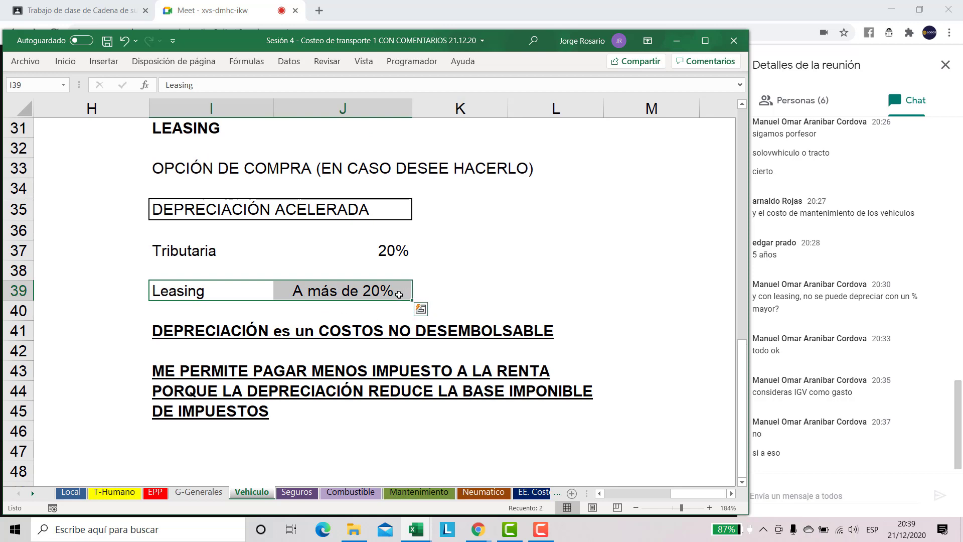
{"action": "scroll", "coordinate": [472, 318], "scroll_direction": "up", "scroll_amount": 8}
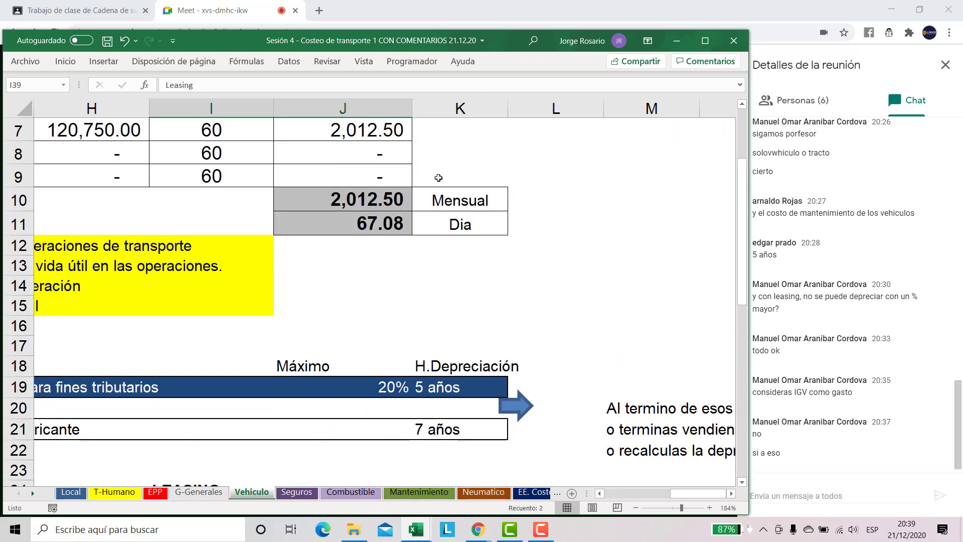
{"action": "scroll", "coordinate": [428, 199], "scroll_direction": "down", "scroll_amount": 9}
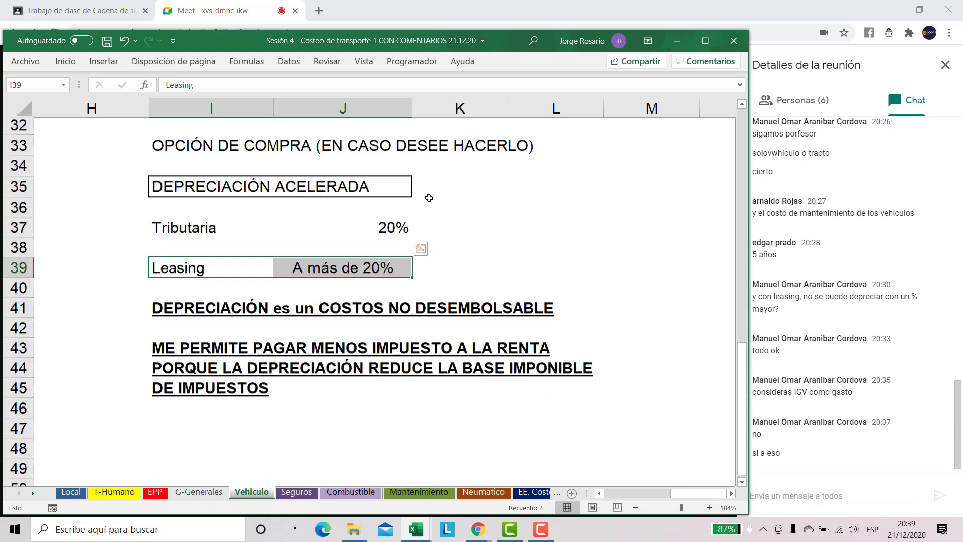
{"action": "left_click_drag", "start_coordinate": [179, 271], "coordinate": [543, 262]}
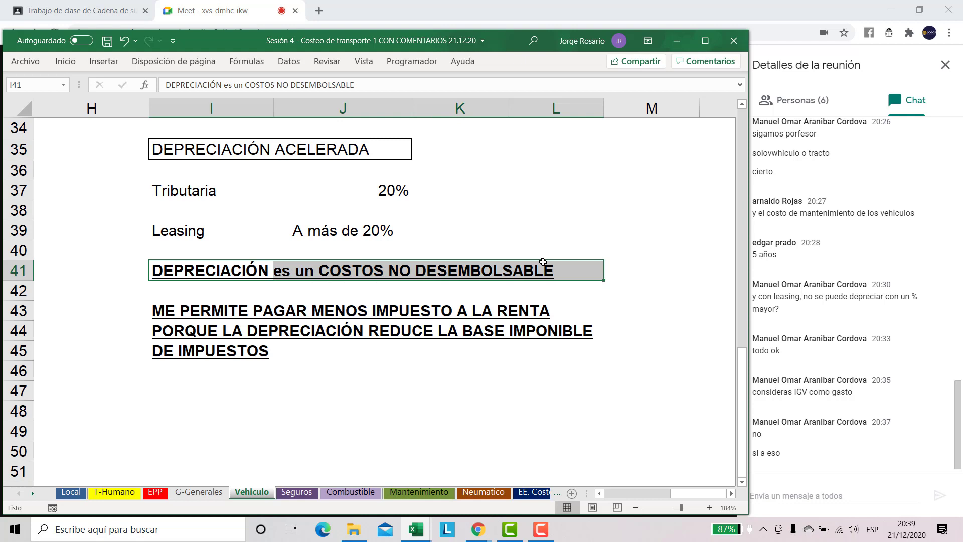
{"action": "left_click_drag", "start_coordinate": [184, 311], "coordinate": [562, 350]}
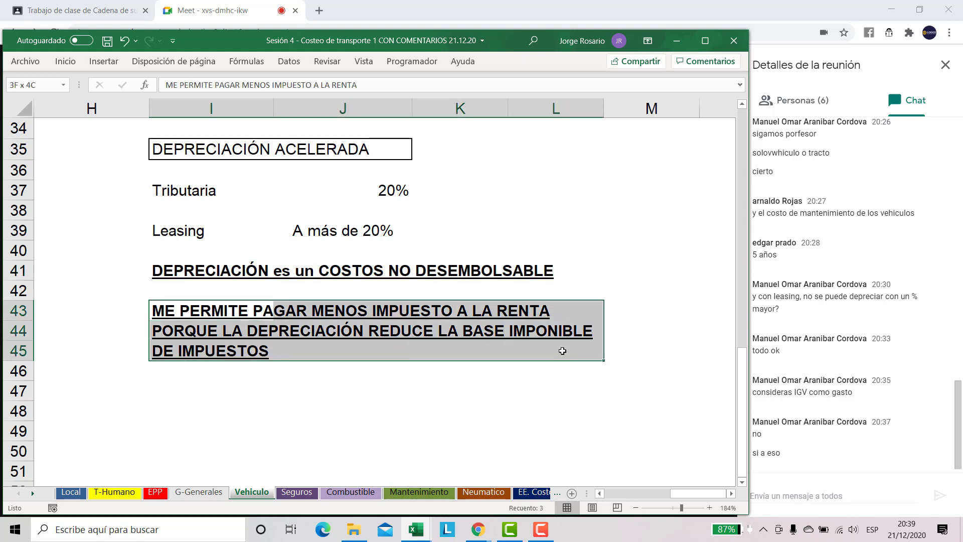
{"action": "left_click_drag", "start_coordinate": [562, 351], "coordinate": [562, 351]}
{"action": "left_click_drag", "start_coordinate": [674, 509], "coordinate": [680, 510]}
{"action": "scroll", "coordinate": [645, 475], "scroll_direction": "down", "scroll_amount": 1}
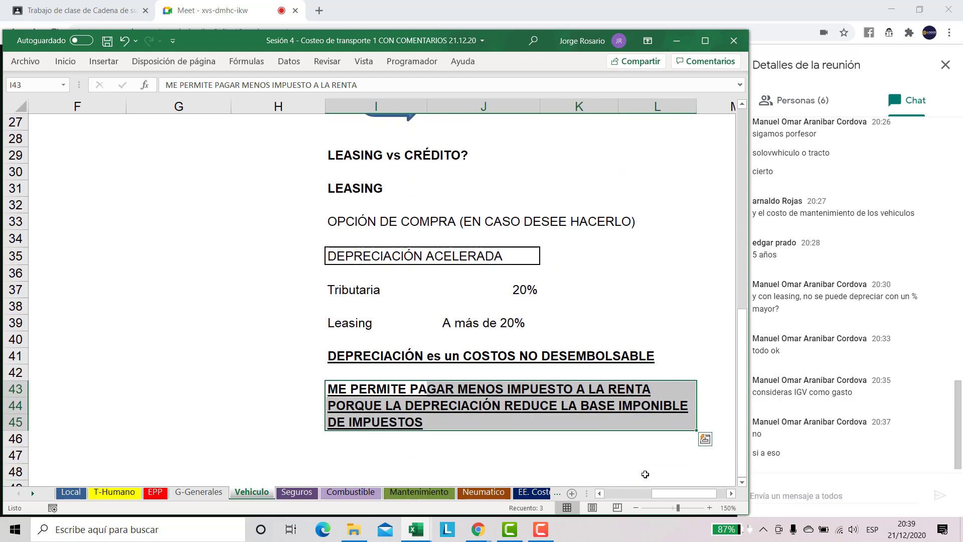
{"action": "scroll", "coordinate": [626, 440], "scroll_direction": "up", "scroll_amount": 1}
{"action": "scroll", "coordinate": [626, 441], "scroll_direction": "down", "scroll_amount": 1}
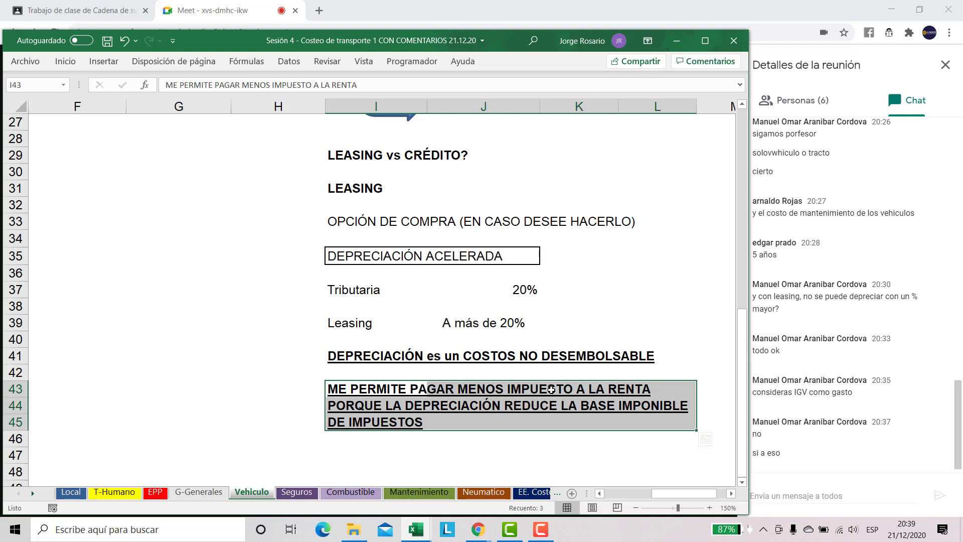
- Inspect the Camión formulas for acquisition cost in H7 and monthly return in J7, along with the Vida Util heading and sheet title
{"action": "scroll", "coordinate": [551, 384], "scroll_direction": "up", "scroll_amount": 7}
{"action": "scroll", "coordinate": [540, 379], "scroll_direction": "up", "scroll_amount": 2}
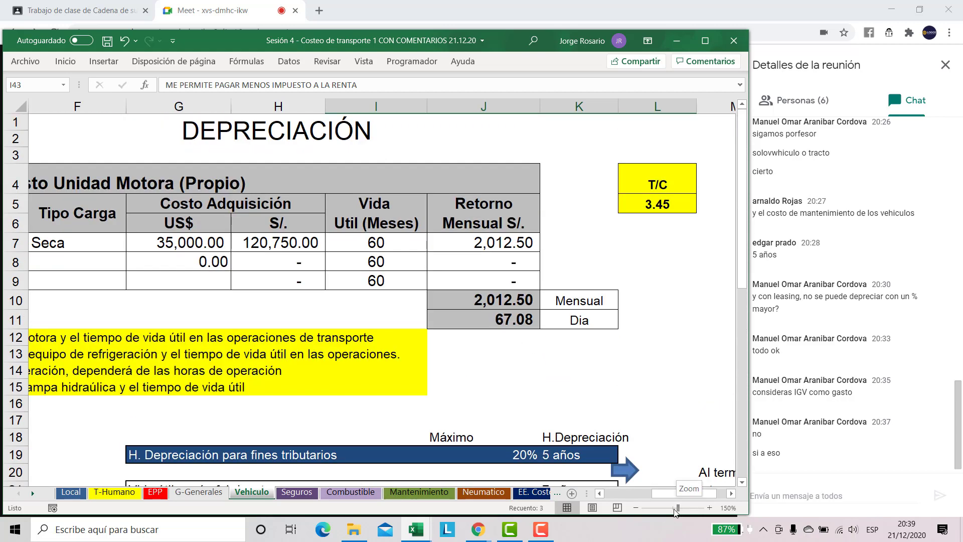
{"action": "left_click_drag", "start_coordinate": [677, 508], "coordinate": [672, 508]}
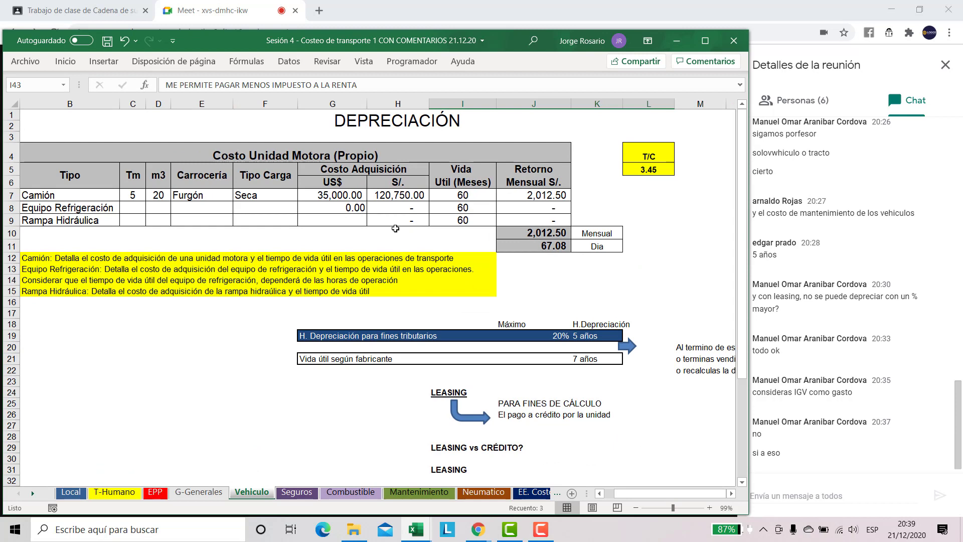
{"action": "left_click", "coordinate": [410, 195]}
{"action": "double_click", "coordinate": [411, 196]}
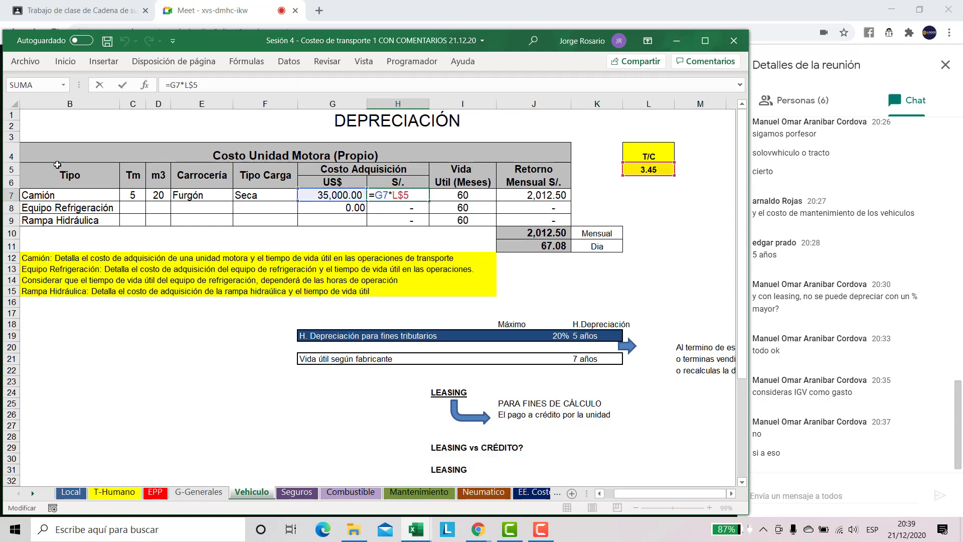
{"action": "double_click", "coordinate": [523, 196]}
{"action": "key", "text": "Escape"}
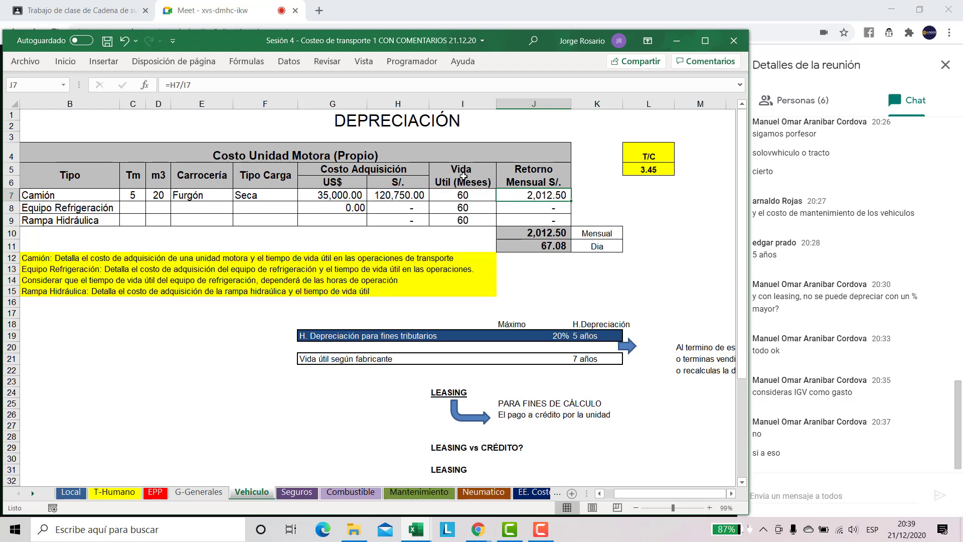
{"action": "left_click", "coordinate": [462, 175]}
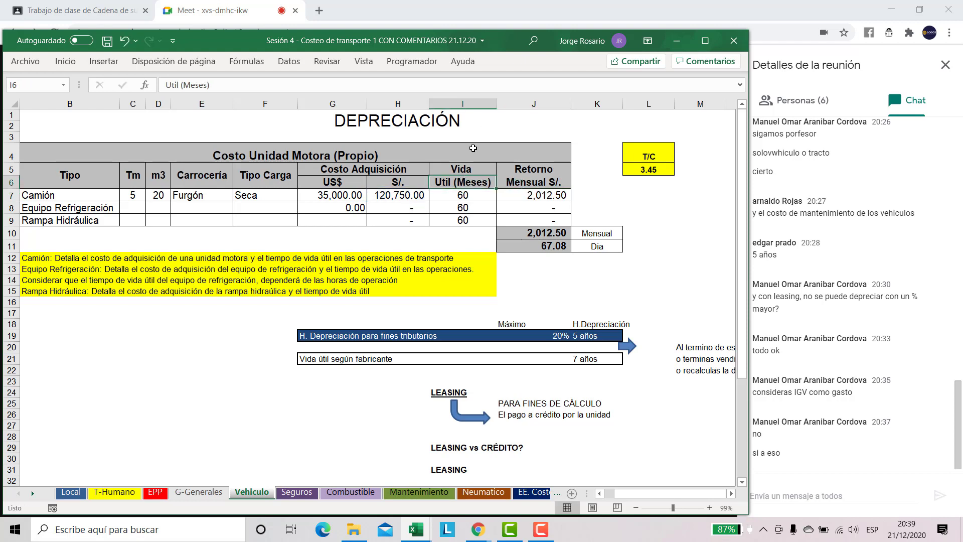
{"action": "left_click", "coordinate": [490, 128]}
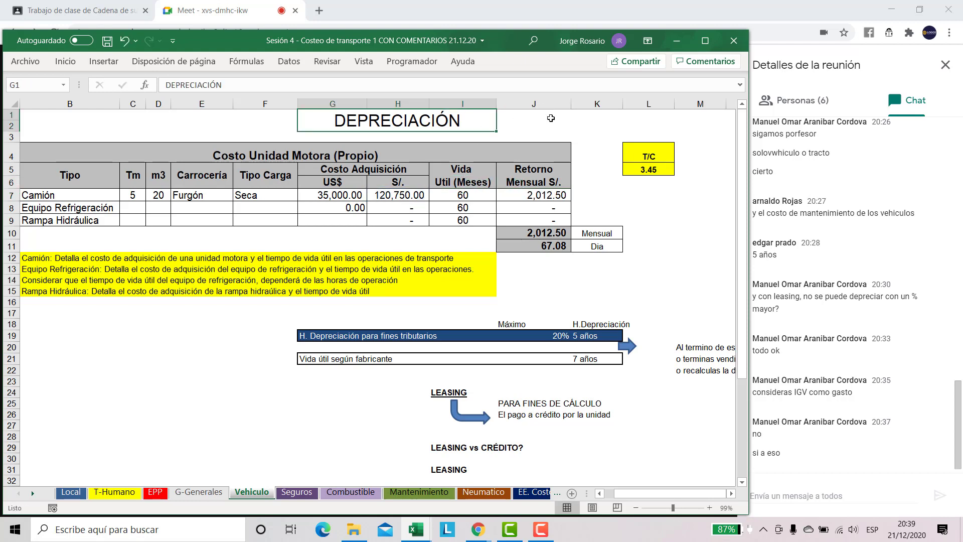
- Enter the note "Vida util = Horizonte de depreciación" in cell J1 and make it bold
{"action": "left_click", "coordinate": [551, 119]}
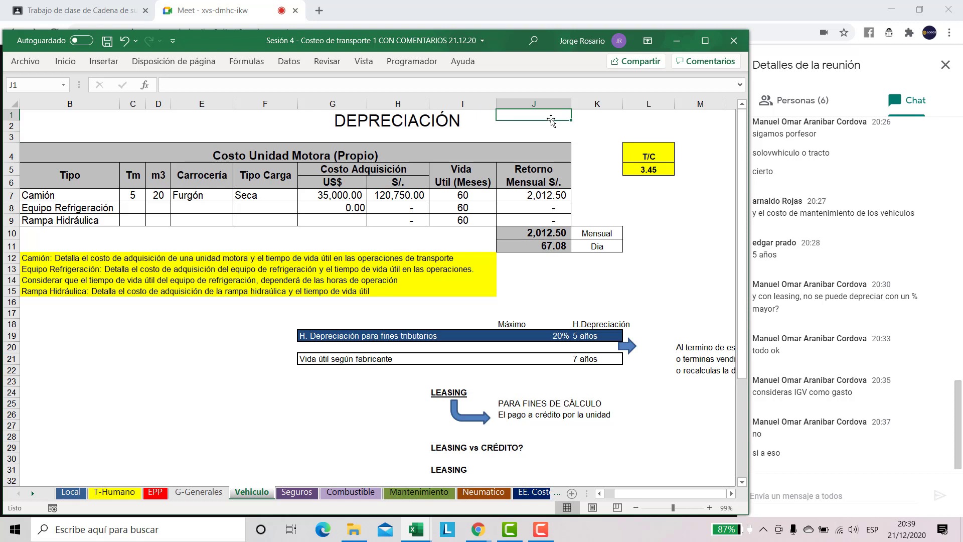
{"action": "type", "text": "Vida "}
{"action": "type", "text": "util ="}
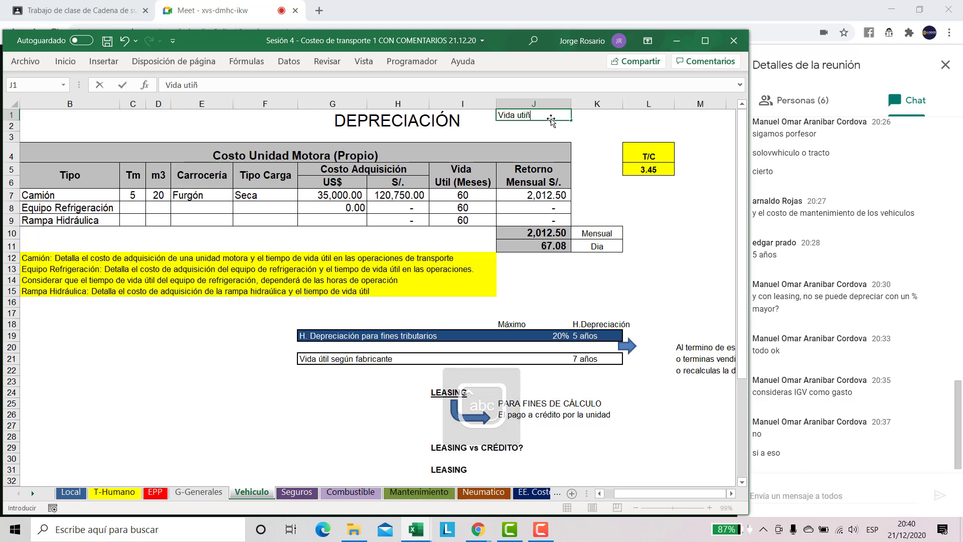
{"action": "type", "text": " Horinz"}
{"action": "key", "text": "BackSpace"}
{"action": "key", "text": "BackSpace"}
{"action": "type", "text": "zonte de depreciación"}
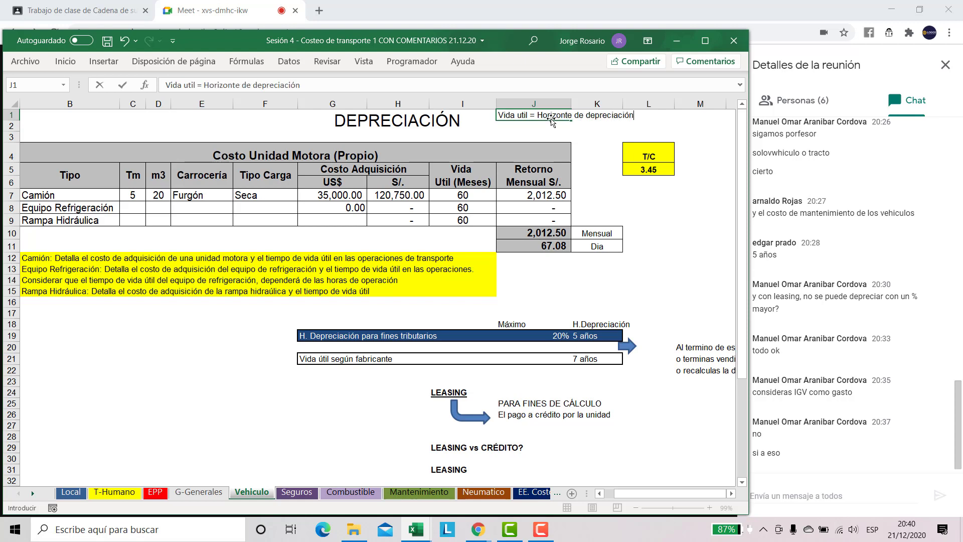
{"action": "key", "text": "Return"}
{"action": "left_click", "coordinate": [550, 117]}
{"action": "key", "text": "ctrl+n"}
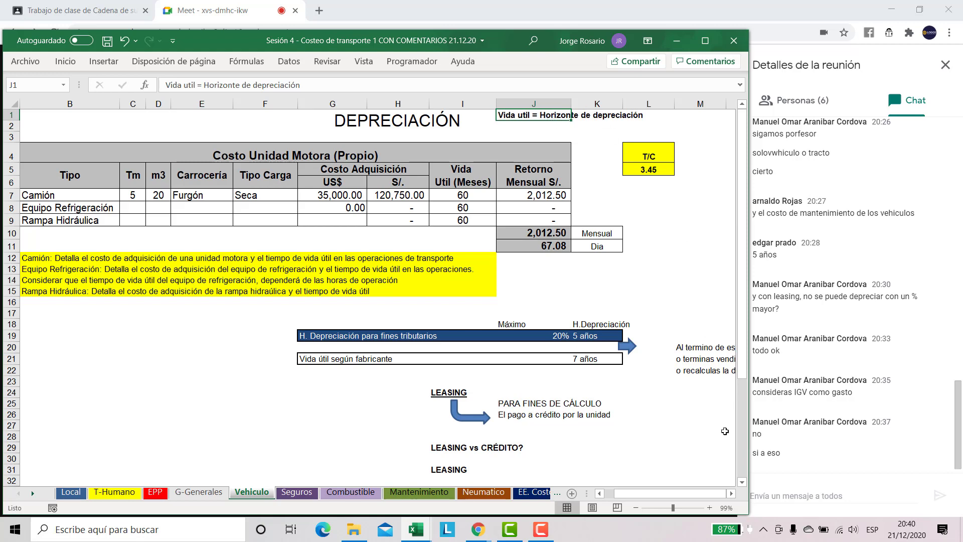
- Compare the note across J1:L1 with the Vida Util (Meses) heading in I5:I6
{"action": "left_click", "coordinate": [677, 508]}
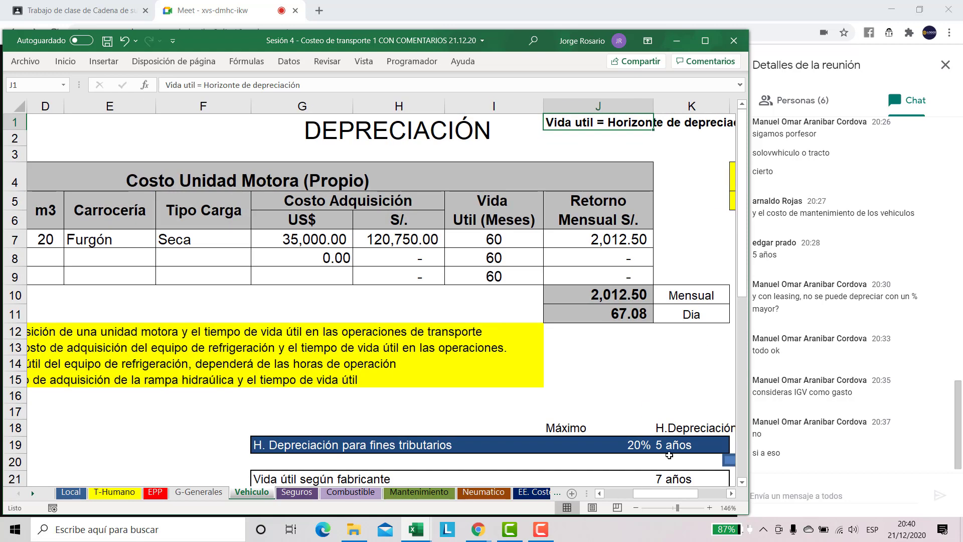
{"action": "left_click_drag", "start_coordinate": [647, 493], "coordinate": [667, 493]}
{"action": "left_click_drag", "start_coordinate": [604, 125], "coordinate": [465, 125]}
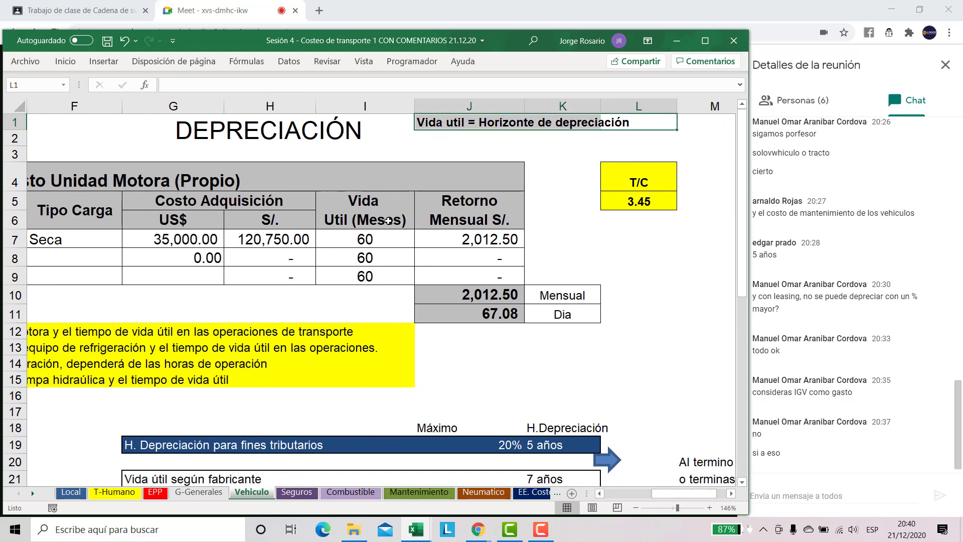
{"action": "left_click_drag", "start_coordinate": [352, 219], "coordinate": [352, 219]}
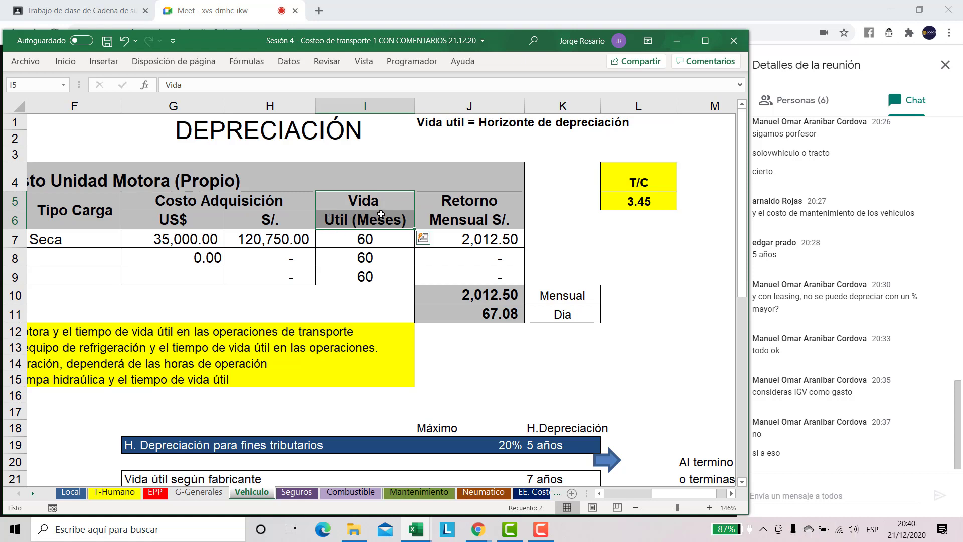
- Inspect the formulas for the Camión monthly return in J7, the monthly total in J10 and the daily amount in J11
{"action": "double_click", "coordinate": [474, 243]}
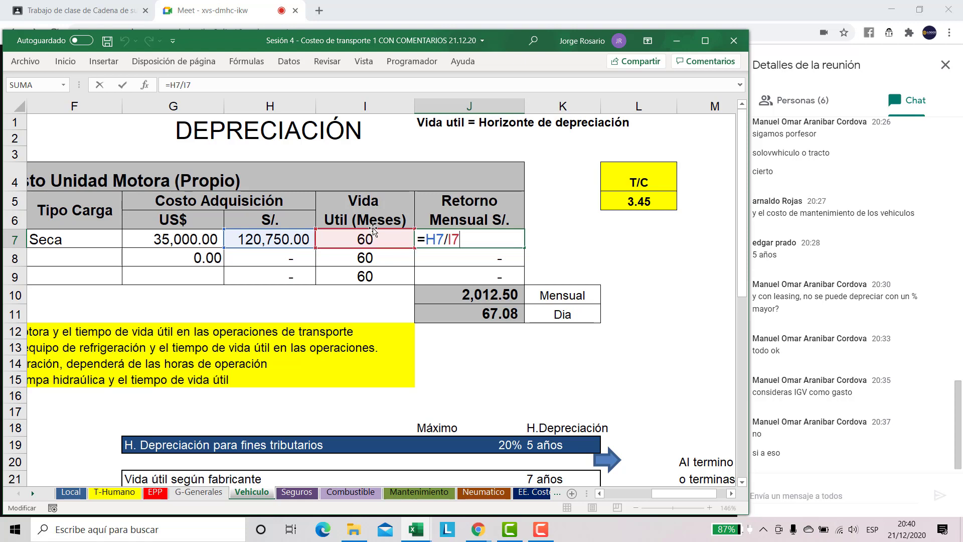
{"action": "key", "text": "ctrl+Return"}
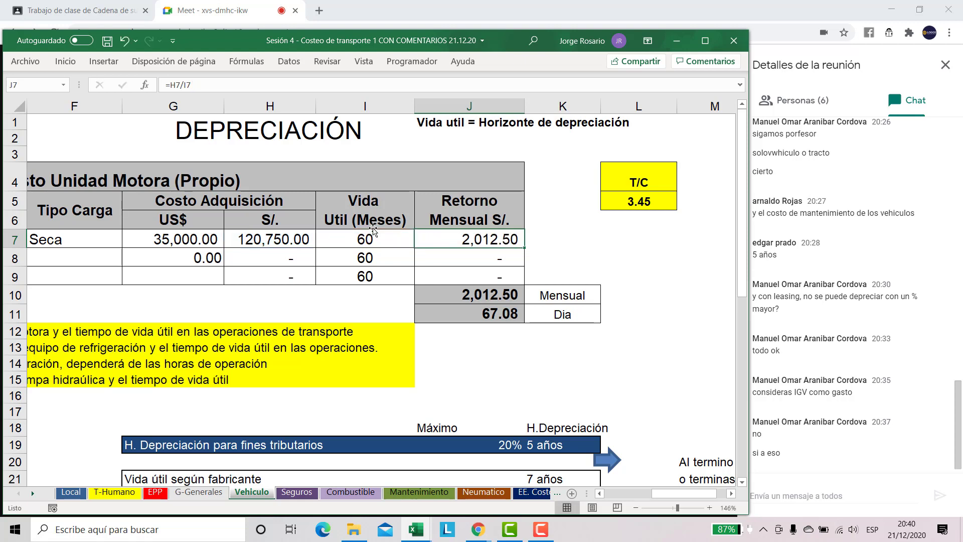
{"action": "double_click", "coordinate": [494, 290]}
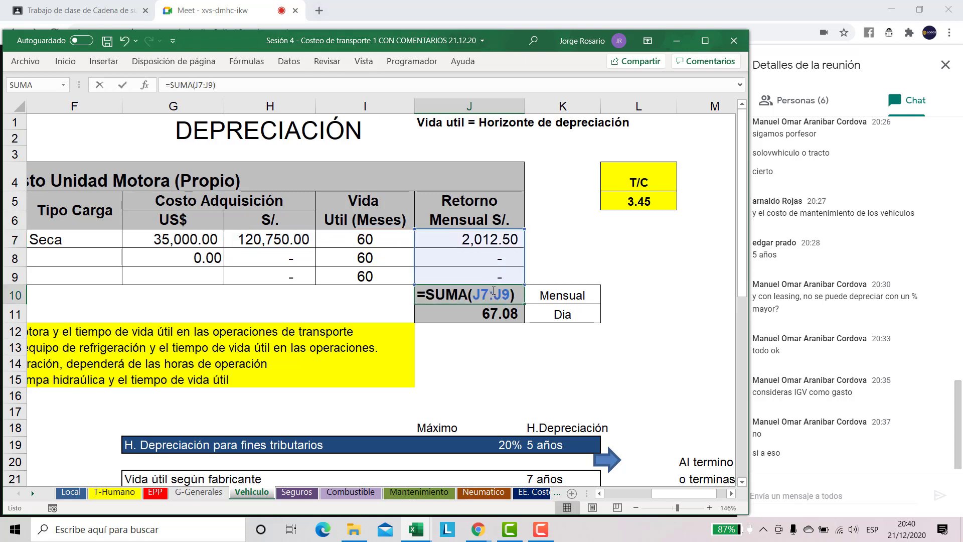
{"action": "left_click", "coordinate": [487, 313]}
{"action": "double_click", "coordinate": [488, 313]}
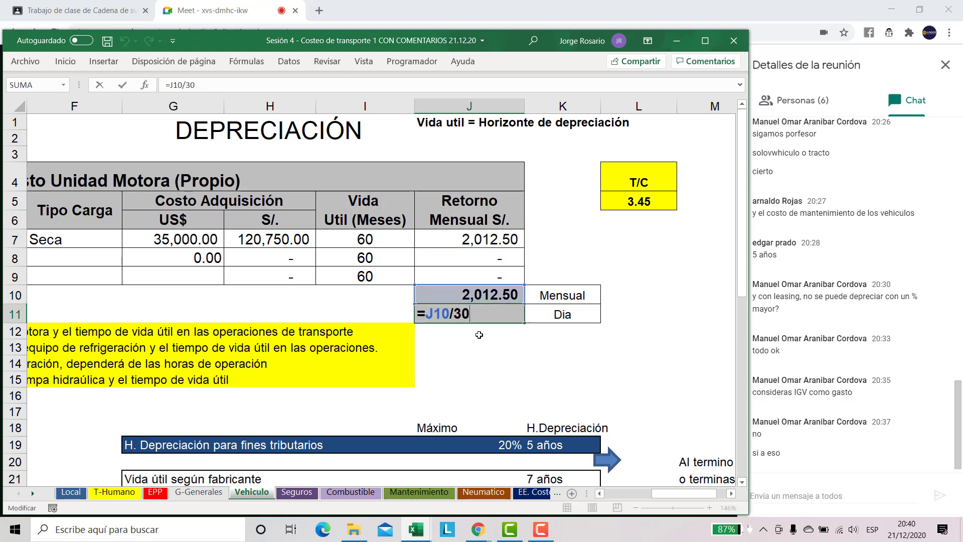
{"action": "left_click_drag", "start_coordinate": [565, 314], "coordinate": [496, 314]}
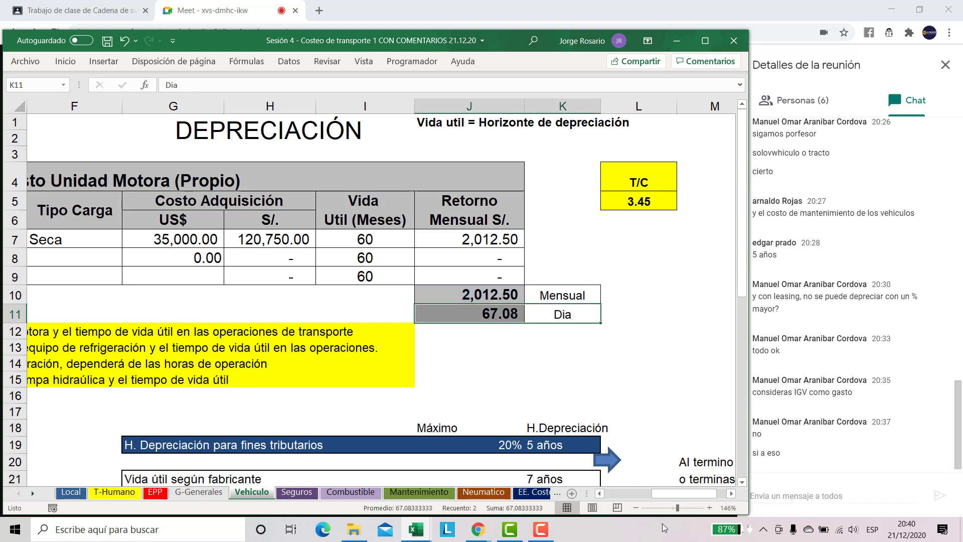
- Highlight the Equipo Refrigeración and Rampa Hidráulica rows of the Costo Unidad Motora table for review
{"action": "left_click_drag", "start_coordinate": [677, 507], "coordinate": [673, 508]}
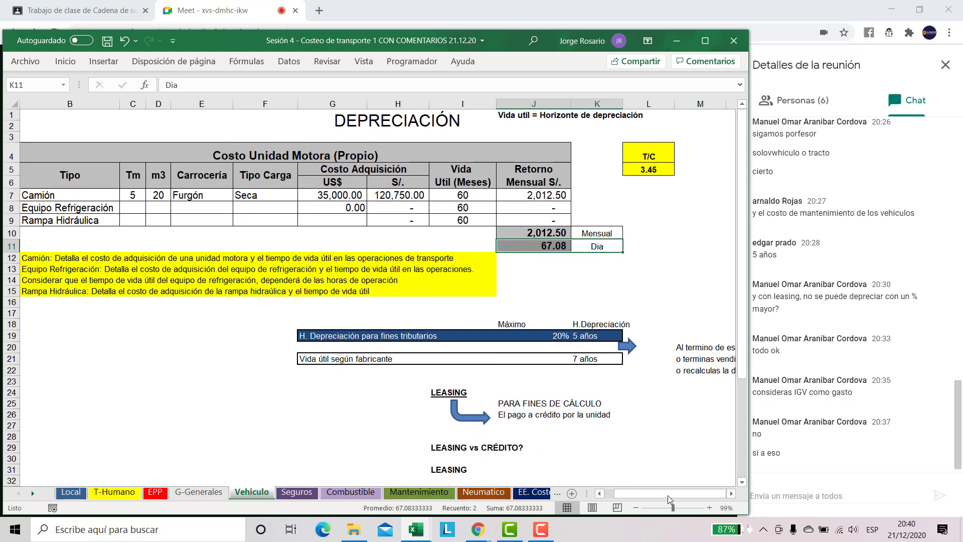
{"action": "scroll", "coordinate": [65, 205], "scroll_direction": "left", "scroll_amount": 1}
{"action": "left_click_drag", "start_coordinate": [66, 205], "coordinate": [153, 209]}
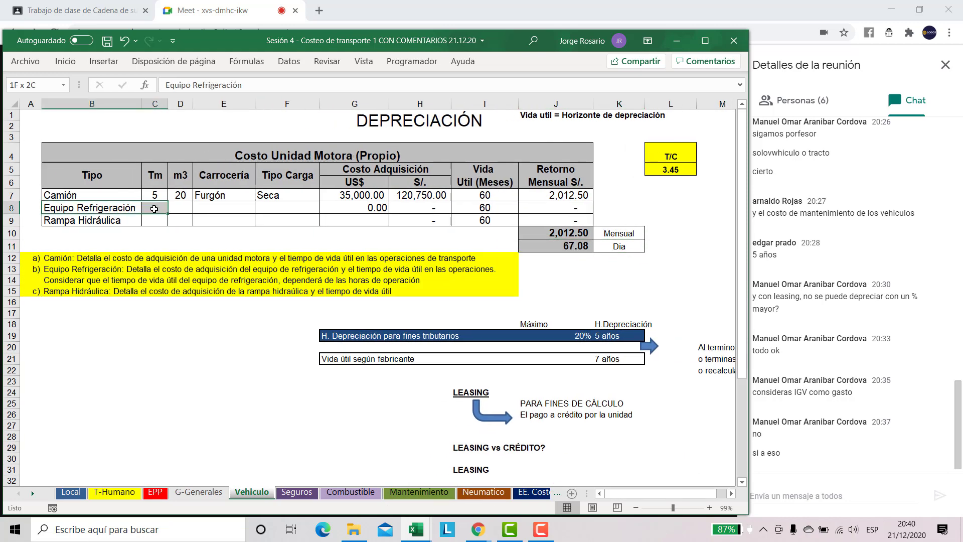
{"action": "left_click_drag", "start_coordinate": [78, 222], "coordinate": [187, 227]}
{"action": "left_click", "coordinate": [131, 208]}
{"action": "left_click_drag", "start_coordinate": [131, 208], "coordinate": [210, 209]}
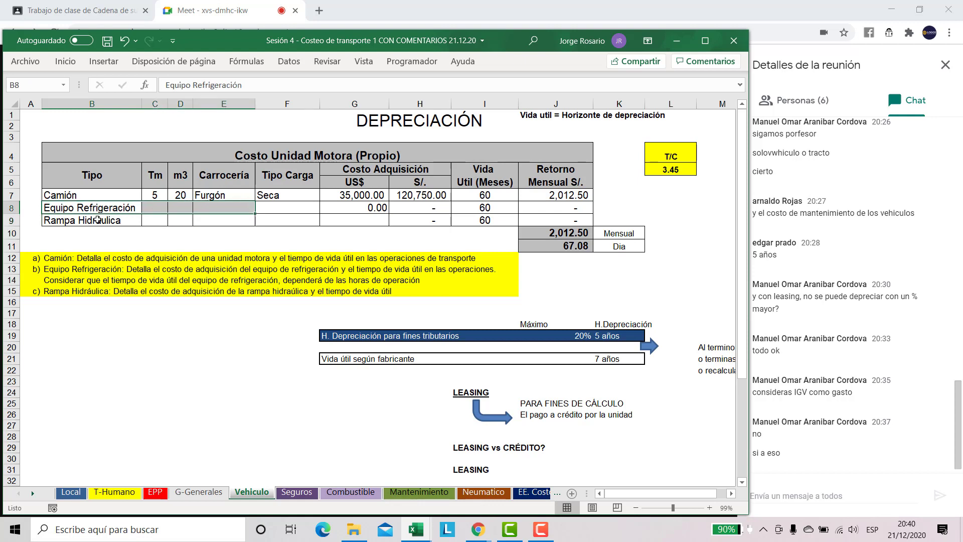
- Highlight the Rampa Hidráulica row and examine the monthly and daily return amounts in J10:J11
{"action": "left_click_drag", "start_coordinate": [80, 219], "coordinate": [462, 221]}
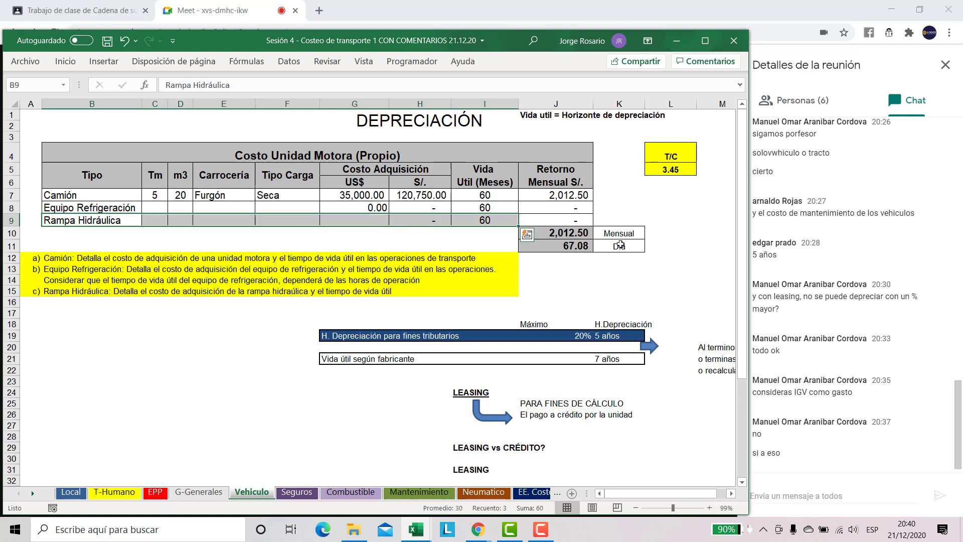
{"action": "left_click", "coordinate": [679, 507]}
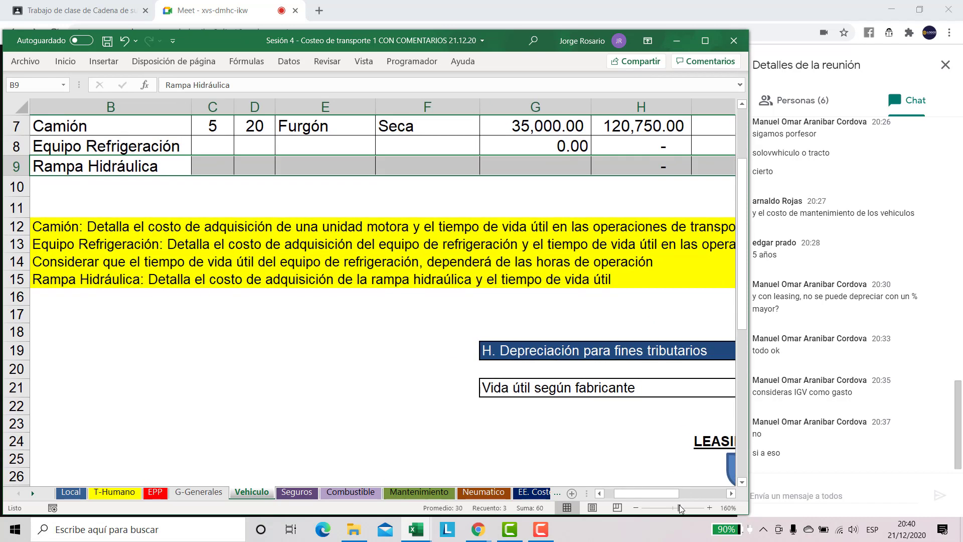
{"action": "left_click_drag", "start_coordinate": [653, 493], "coordinate": [700, 494]}
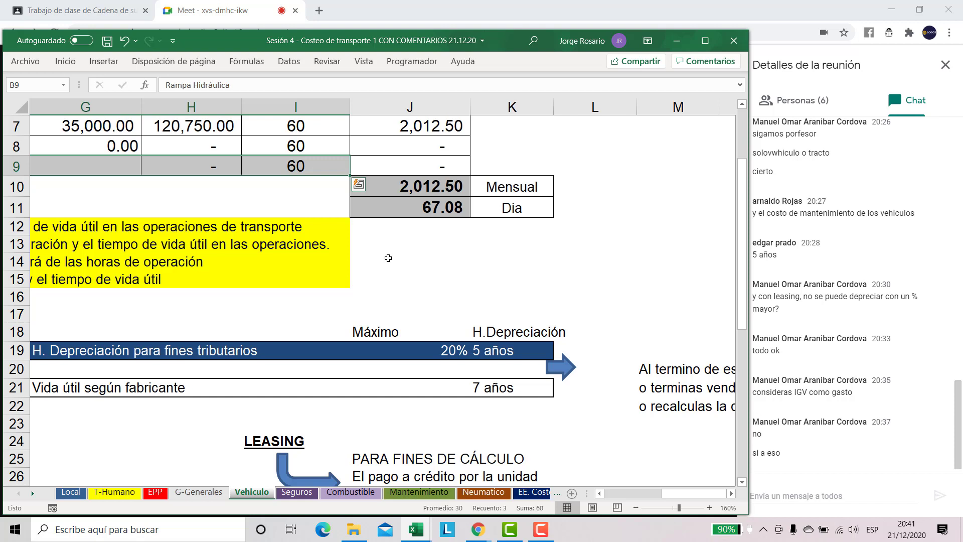
{"action": "left_click", "coordinate": [450, 274]}
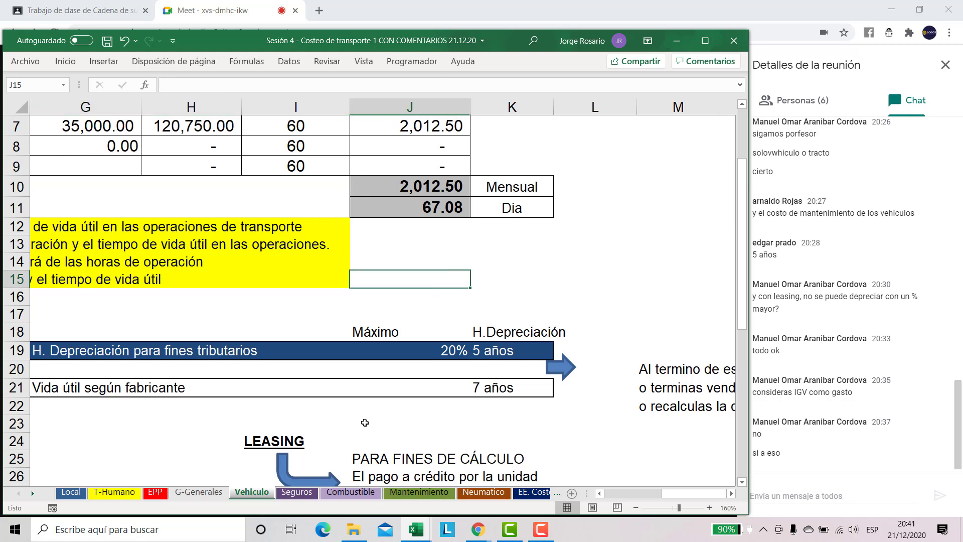
- Open the Seguros sheet and enlarge its insurance table from the Tipo column onwards
{"action": "left_click", "coordinate": [300, 491]}
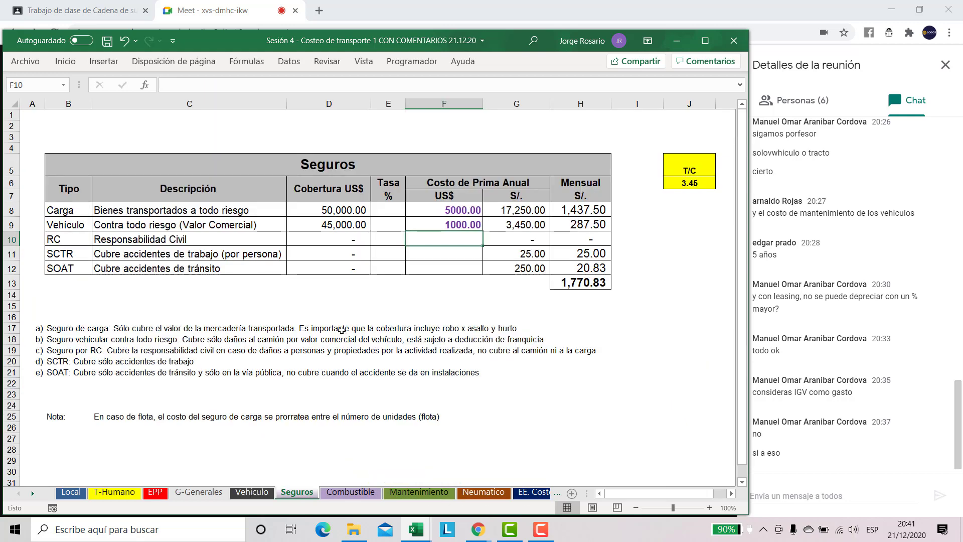
{"action": "left_click", "coordinate": [679, 508]}
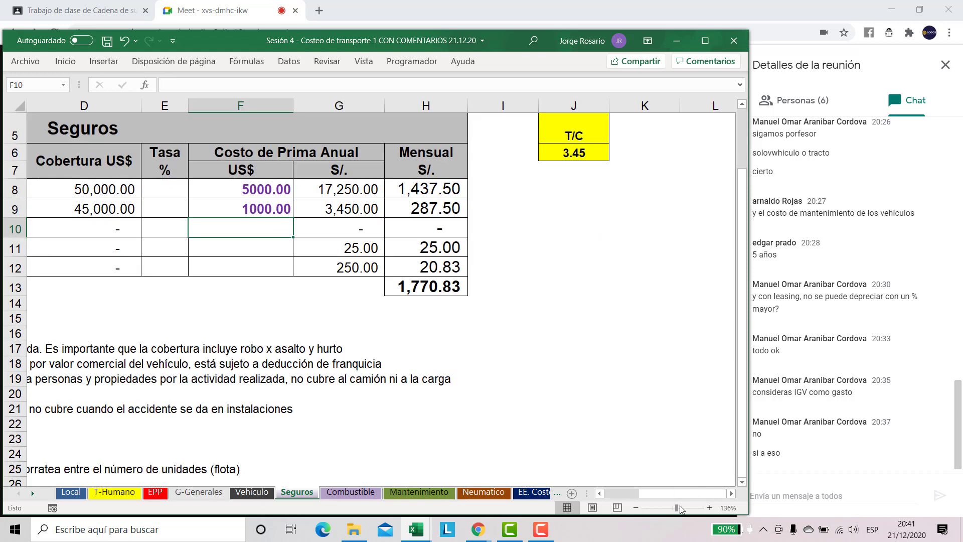
{"action": "scroll", "coordinate": [677, 490], "scroll_direction": "left", "scroll_amount": 3}
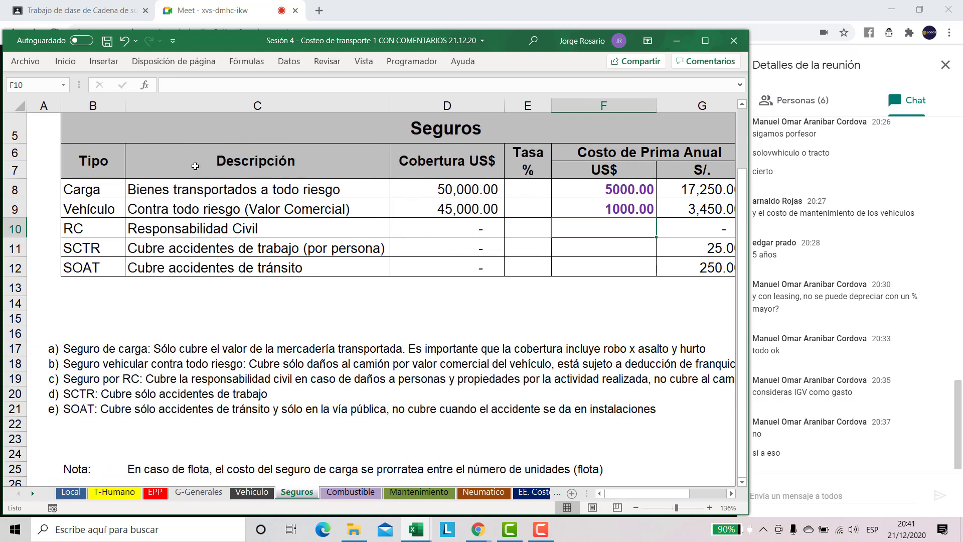
- Review each insurance type with its description, row by row from Carga to SOAT
{"action": "left_click", "coordinate": [269, 195]}
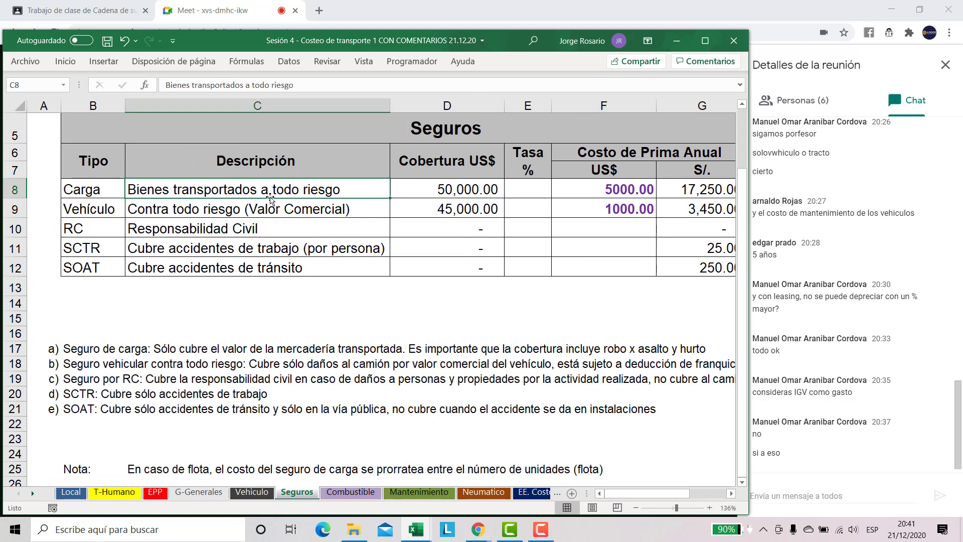
{"action": "key", "text": "shift+Left"}
{"action": "key", "text": "Down"}
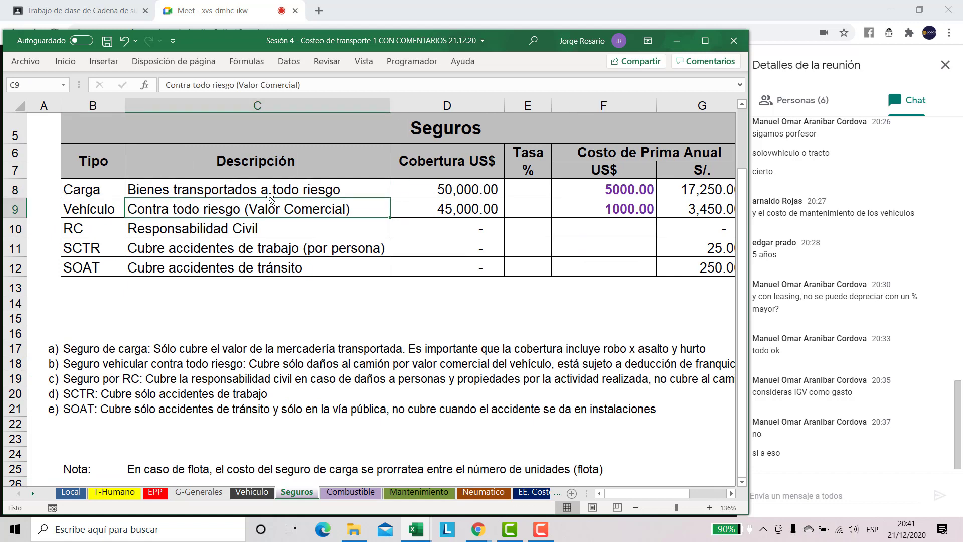
{"action": "key", "text": "shift+Left"}
{"action": "key", "text": "Down"}
{"action": "key", "text": "shift+Left"}
{"action": "key", "text": "Down"}
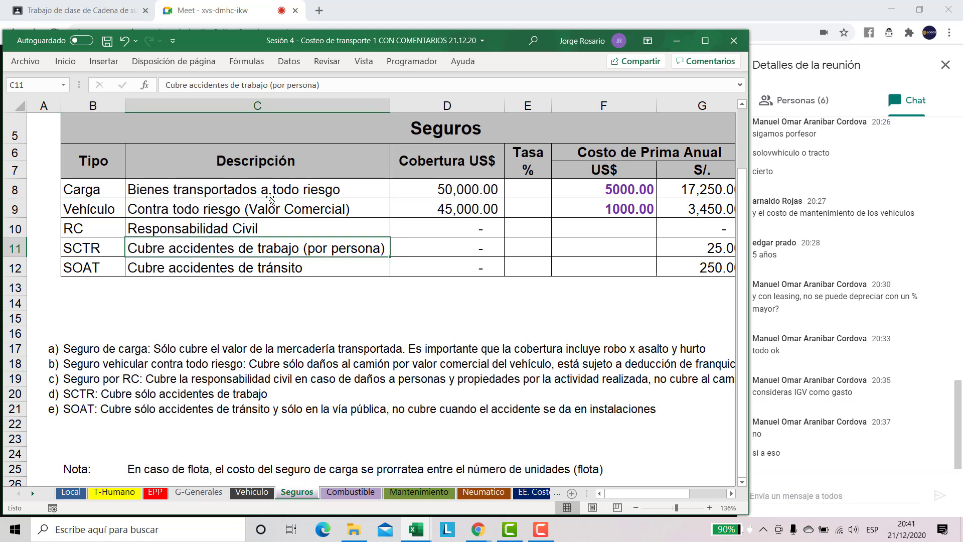
{"action": "key", "text": "shift+Left"}
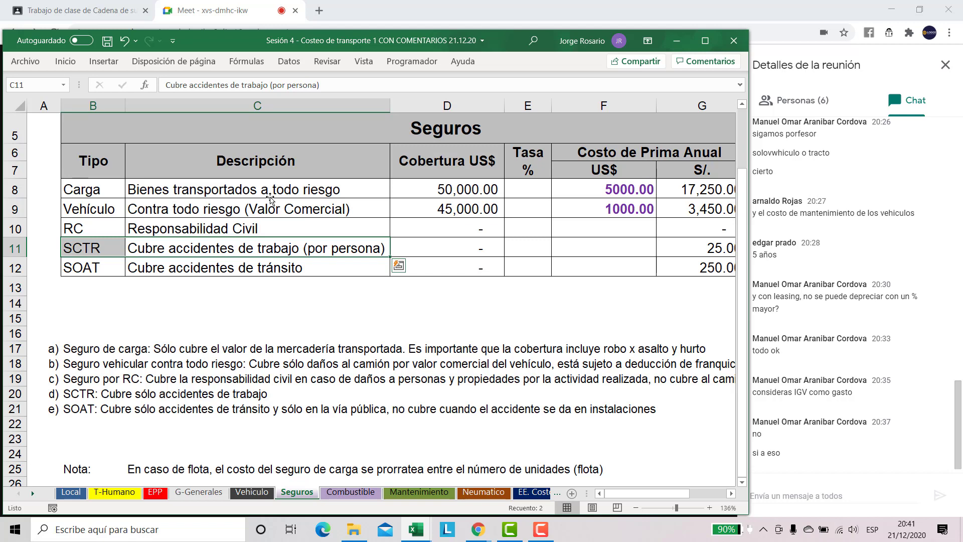
{"action": "key", "text": "Down"}
{"action": "key", "text": "shift+Left"}
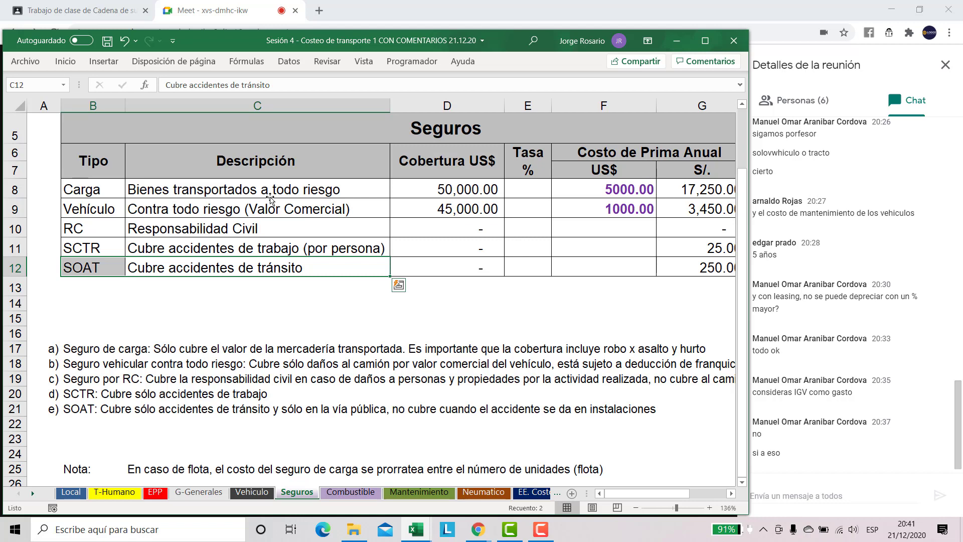
- Examine the area below the SOAT row down to the insurance coverage notes, highlighting B13:C20
{"action": "key", "text": "Down"}
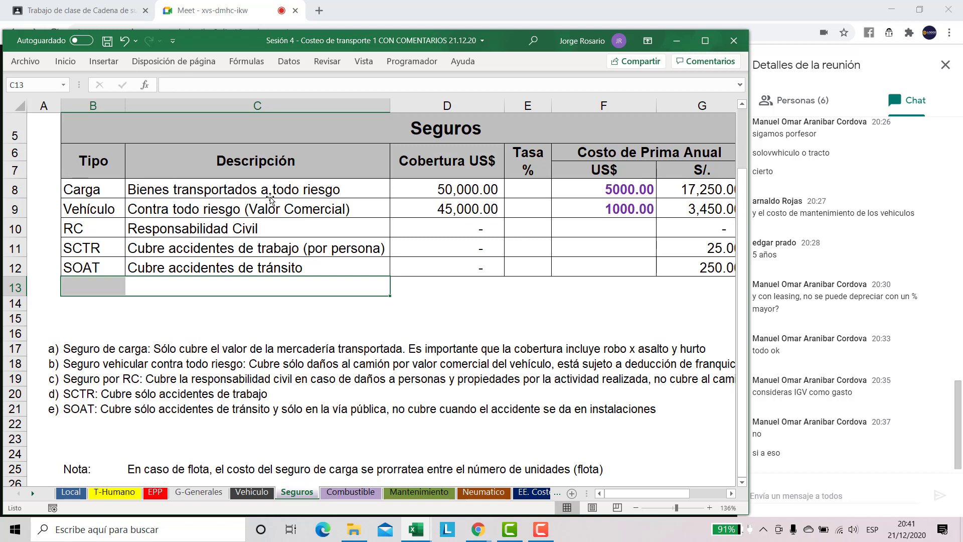
{"action": "key", "text": "Down"}
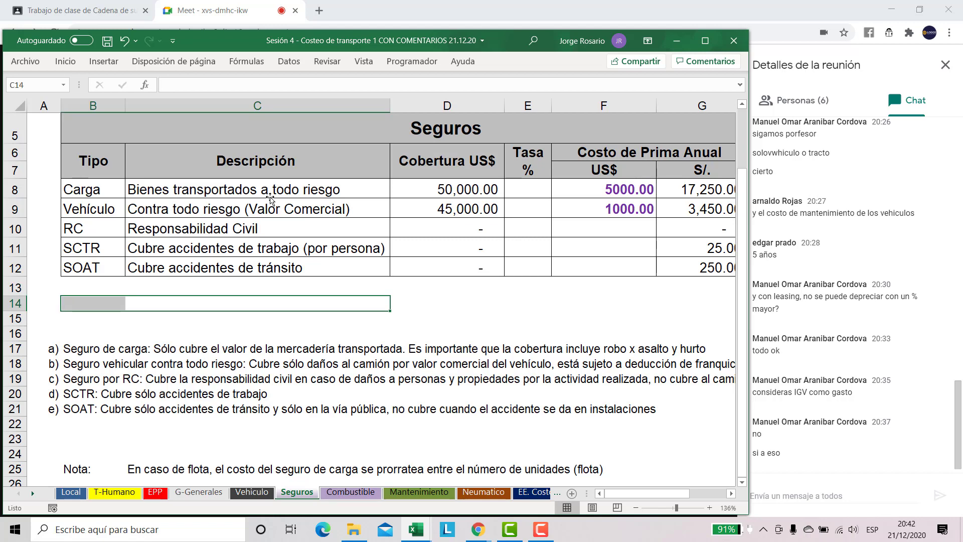
{"action": "key", "text": "Down"}
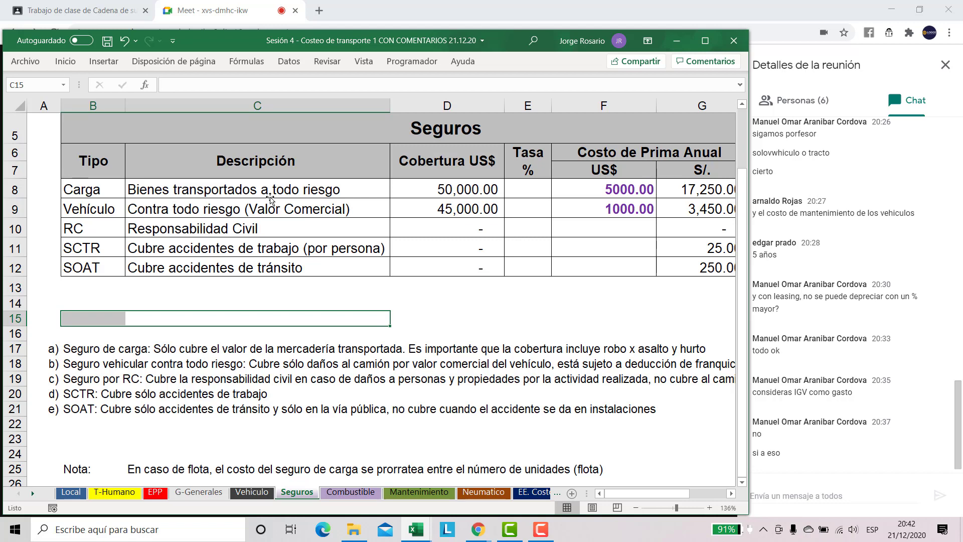
{"action": "key", "text": "Up"}
{"action": "key", "text": "Up"}
{"action": "key", "text": "shift+Left"}
{"action": "key", "text": "shift+Down"}
{"action": "key", "text": "shift+Down"}
{"action": "key", "text": "shift+Down"}
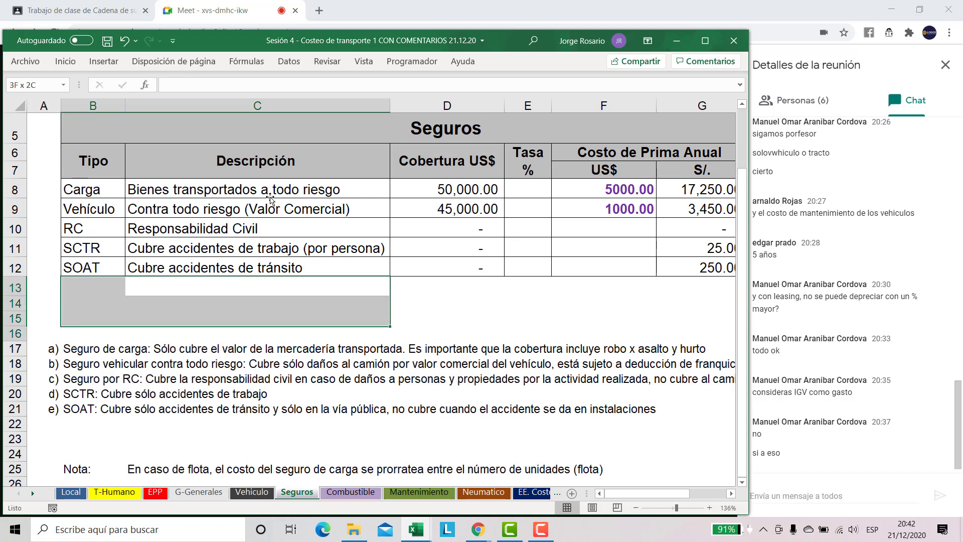
{"action": "key", "text": "shift+Down"}
{"action": "key", "text": "shift+Down"}
{"action": "key", "text": "shift+Down"}
{"action": "key", "text": "shift+Down"}
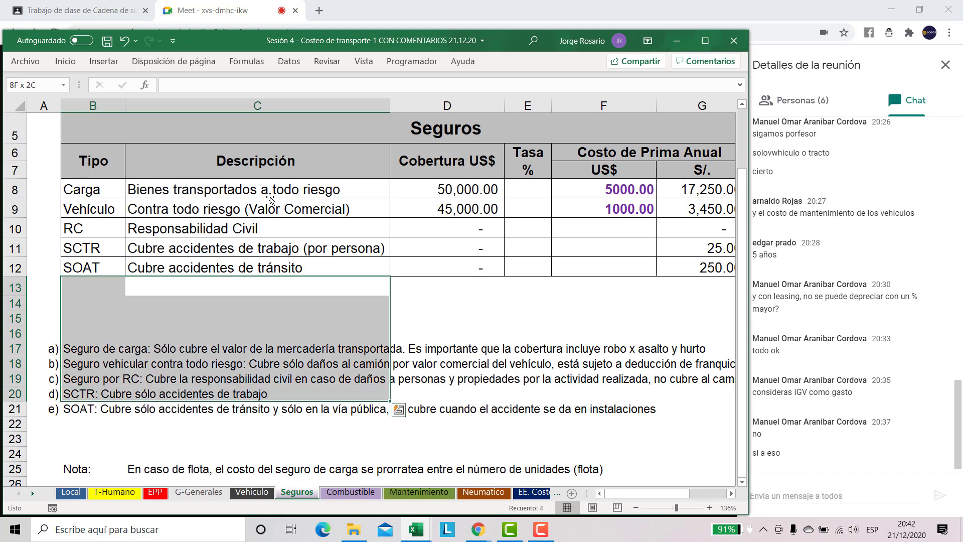
{"action": "key", "text": "Up"}
{"action": "key", "text": "Up"}
{"action": "key", "text": "Up"}
{"action": "key", "text": "Up"}
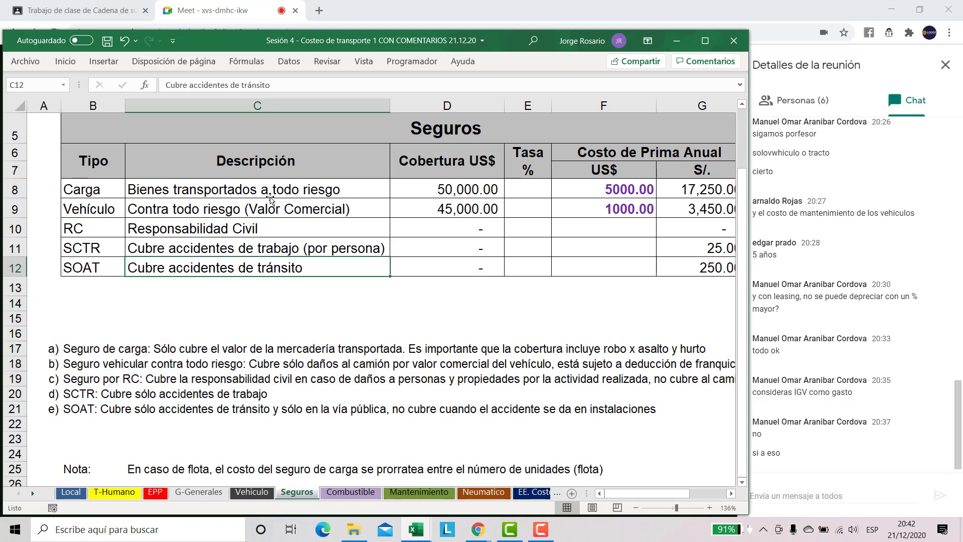
- Review the Carga and Vehículo coverage and premium cells, and highlight their US$ annual premiums in F8:F9
{"action": "key", "text": "Right"}
{"action": "key", "text": "Right"}
{"action": "key", "text": "Right"}
{"action": "key", "text": "Right"}
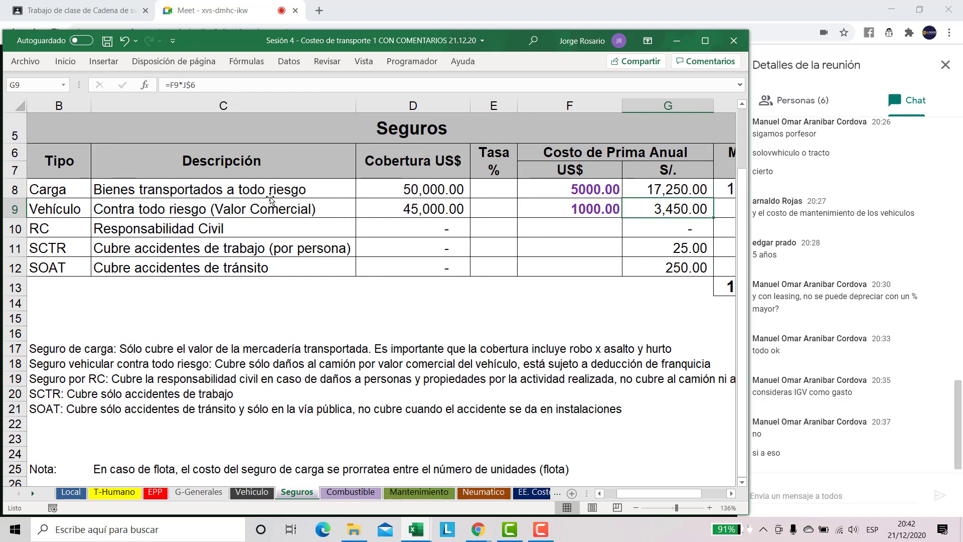
{"action": "key", "text": "Left"}
{"action": "key", "text": "Left"}
{"action": "key", "text": "Left"}
{"action": "key", "text": "Left"}
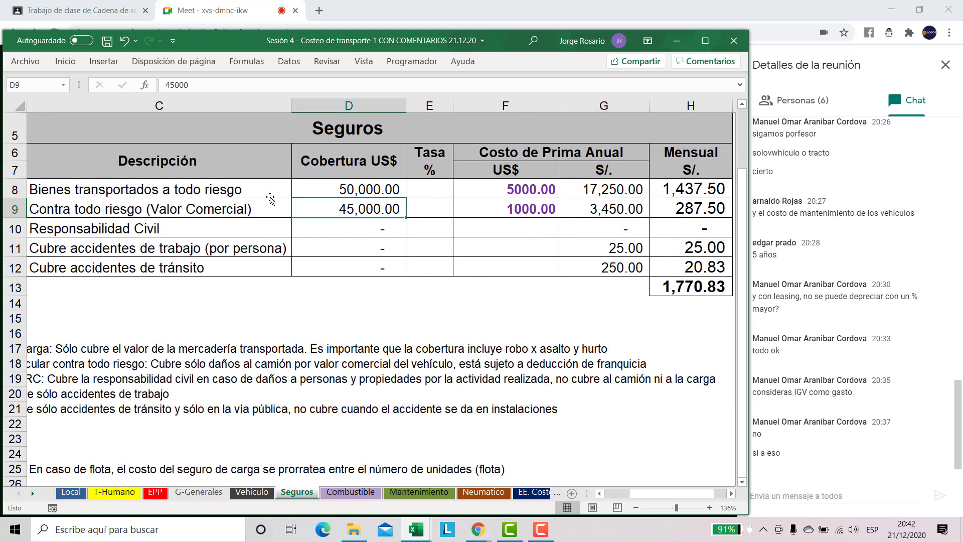
{"action": "key", "text": "Up"}
{"action": "key", "text": "Right"}
{"action": "key", "text": "Right"}
{"action": "key", "text": "Right"}
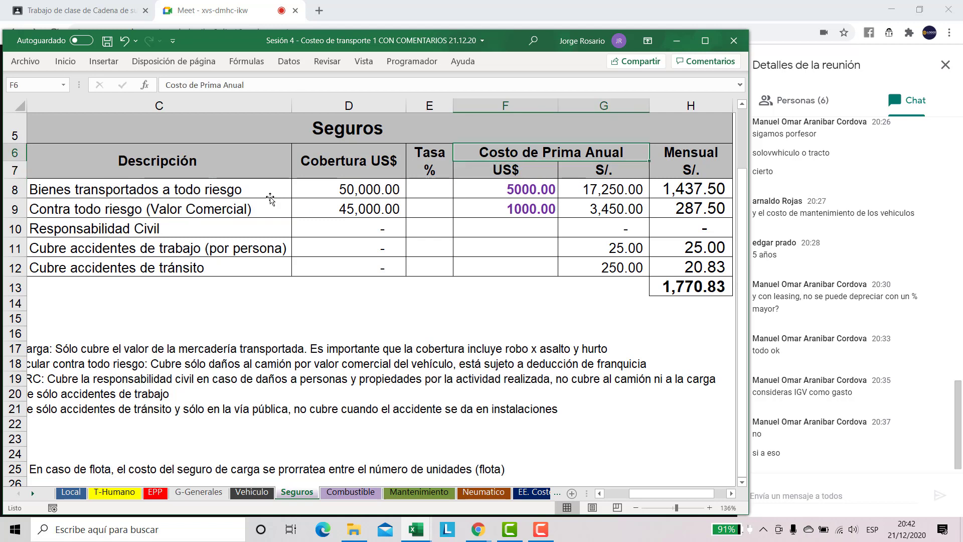
{"action": "key", "text": "shift+Down"}
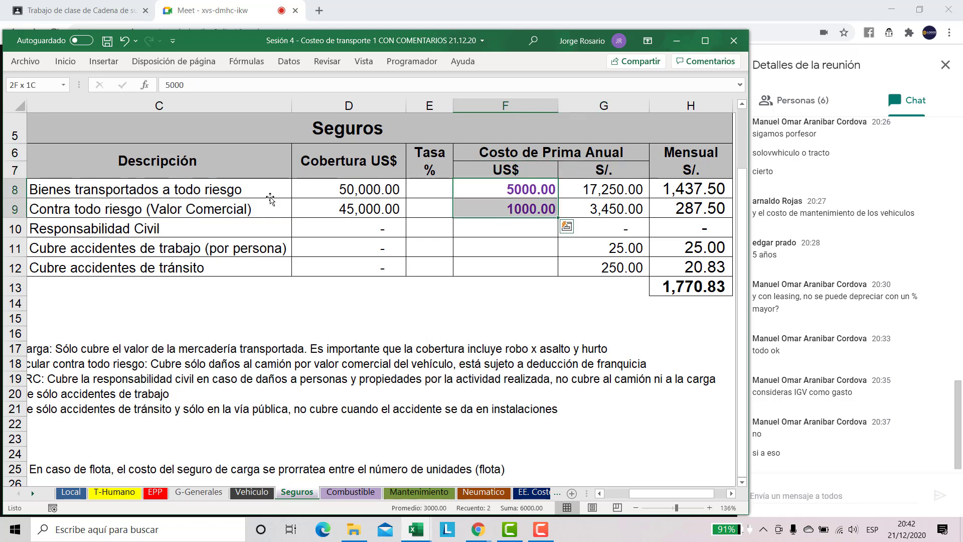
- Highlight the SCTR work accident row from its type across to the US$ premium column, B11:F11
{"action": "key", "text": "Down"}
{"action": "key", "text": "Down"}
{"action": "key", "text": "Down"}
{"action": "key", "text": "Left"}
{"action": "key", "text": "Left"}
{"action": "key", "text": "Left"}
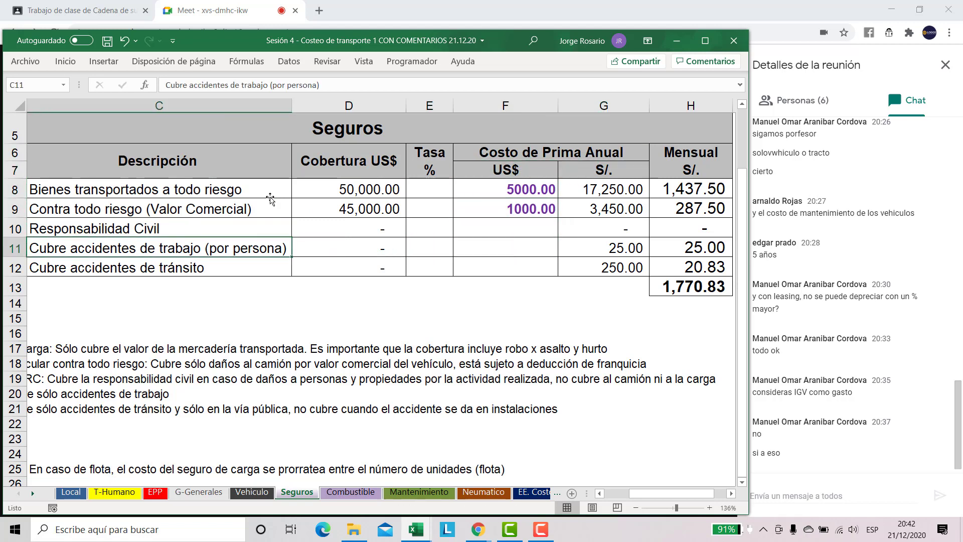
{"action": "key", "text": "Left"}
{"action": "key", "text": "shift+Right"}
{"action": "key", "text": "shift+Right"}
{"action": "key", "text": "shift+Right"}
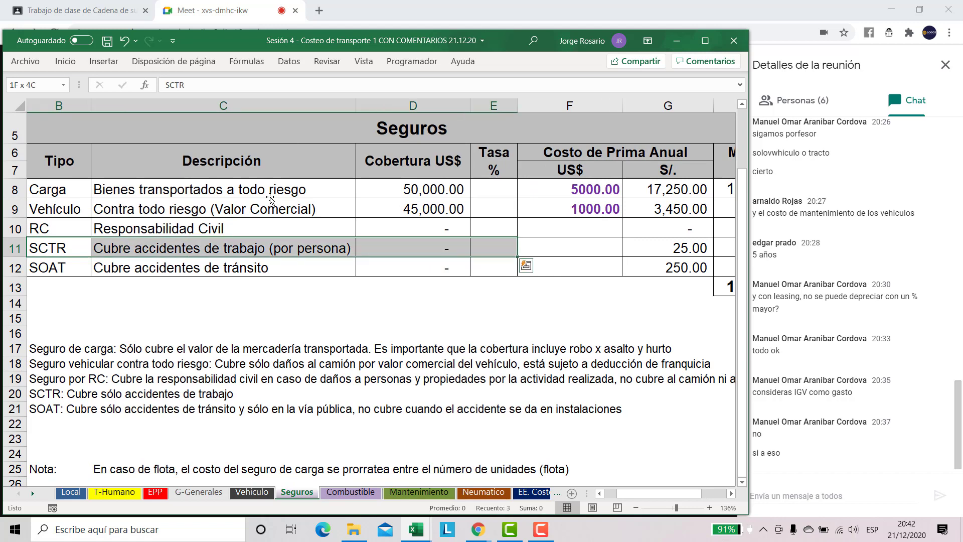
{"action": "key", "text": "shift+Right"}
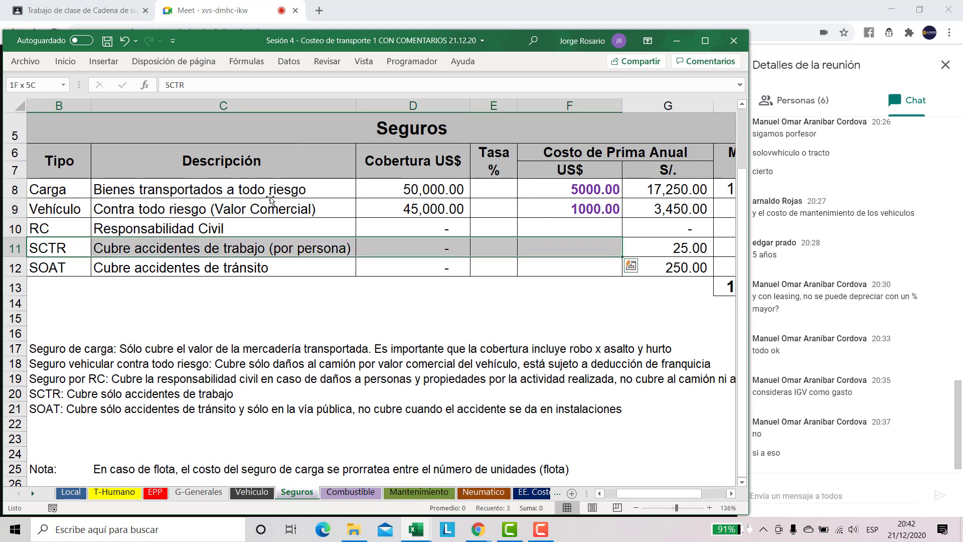
- Highlight the RC Responsabilidad Civil row from its type across to the US$ premium column, B10:F10
{"action": "key", "text": "Down"}
{"action": "key", "text": "Up"}
{"action": "key", "text": "shift+Right"}
{"action": "key", "text": "shift+Right"}
{"action": "key", "text": "shift+Right"}
{"action": "key", "text": "shift+Right"}
{"action": "key", "text": "Up"}
{"action": "key", "text": "shift+Right"}
{"action": "key", "text": "shift+Right"}
{"action": "key", "text": "shift+Right"}
{"action": "key", "text": "shift+Right"}
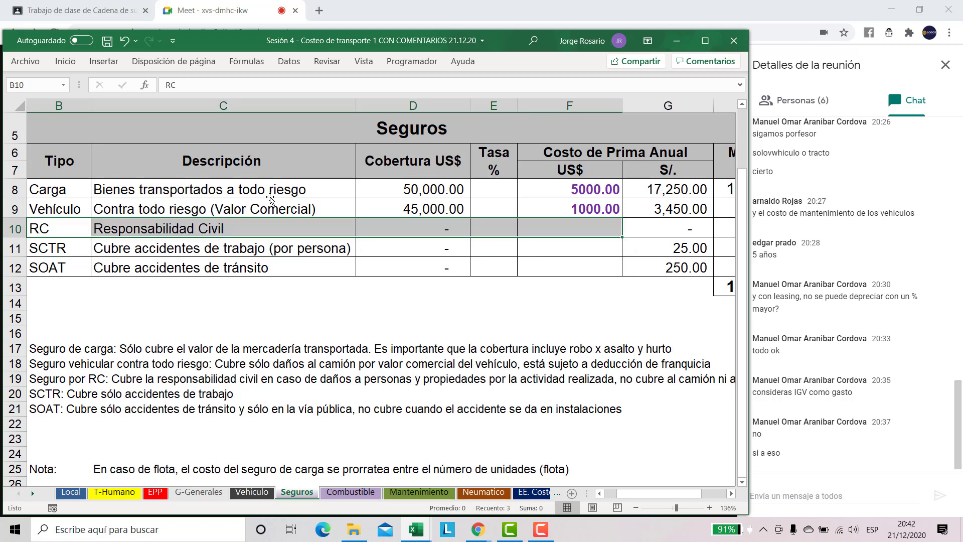
- Review the SOAT row through its monthly cost, and highlight the S/. annual premiums in G11:G12
{"action": "key", "text": "Down"}
{"action": "key", "text": "Down"}
{"action": "key", "text": "Right"}
{"action": "key", "text": "Right"}
{"action": "key", "text": "Left"}
{"action": "key", "text": "Left"}
{"action": "key", "text": "shift+Right"}
{"action": "key", "text": "shift+Right"}
{"action": "key", "text": "shift+Right"}
{"action": "key", "text": "Right"}
{"action": "key", "text": "Right"}
{"action": "key", "text": "Right"}
{"action": "key", "text": "Right"}
{"action": "key", "text": "Right"}
{"action": "key", "text": "Right"}
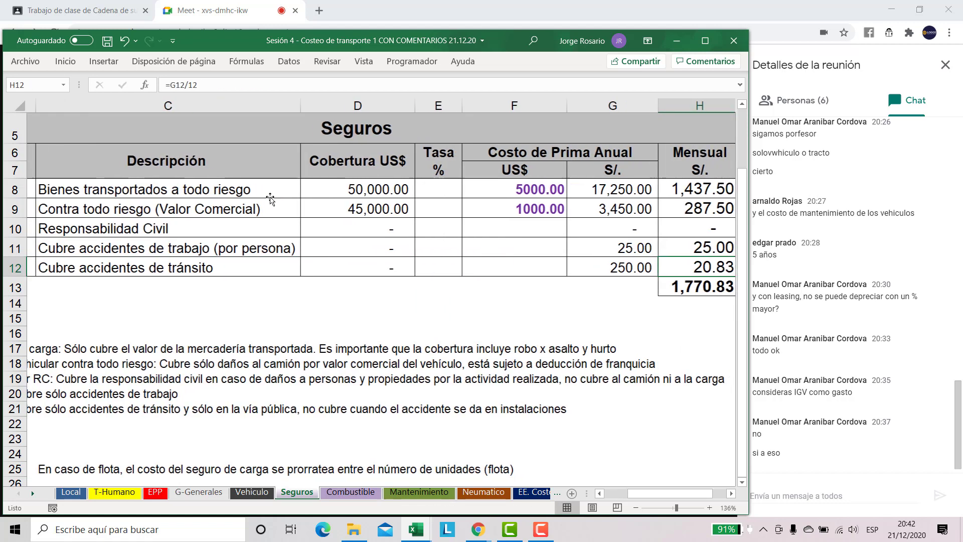
{"action": "key", "text": "Left"}
{"action": "key", "text": "shift+Up"}
{"action": "key", "text": "Right"}
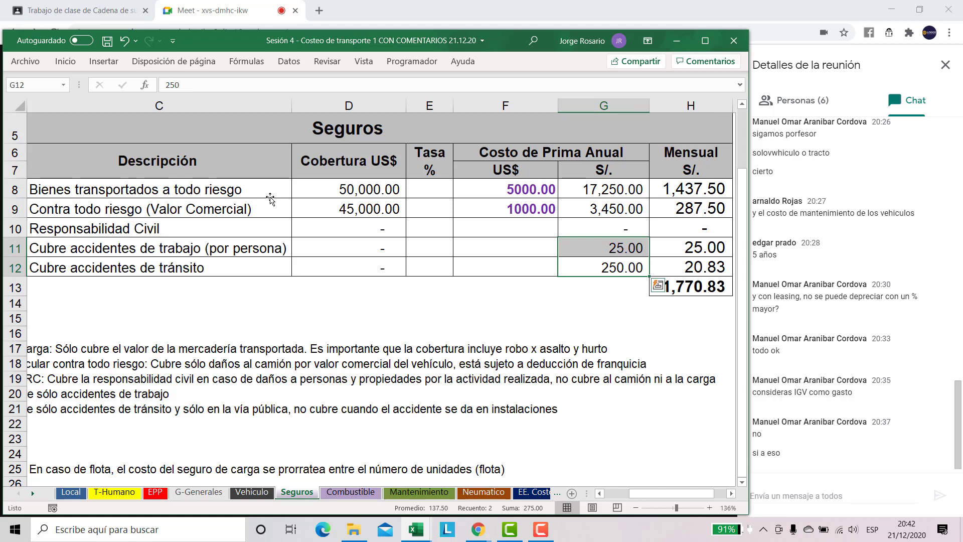
- Inspect the Mensual S/. formulas of the insurance types, from Carga in H8 to SOAT in H12
{"action": "key", "text": "Up"}
{"action": "key", "text": "Up"}
{"action": "key", "text": "Up"}
{"action": "key", "text": "Up"}
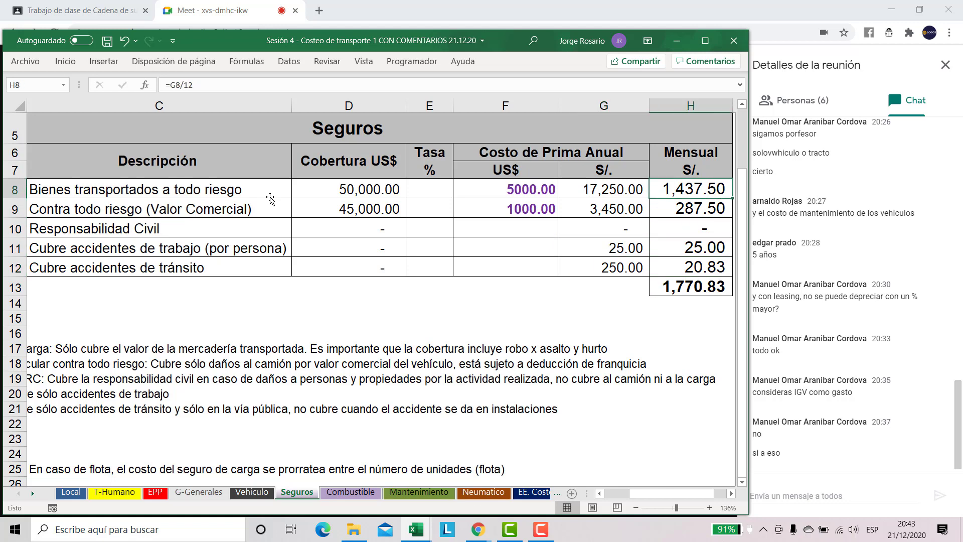
{"action": "key", "text": "F2"}
{"action": "key", "text": "Return"}
{"action": "key", "text": "F2"}
{"action": "key", "text": "Escape"}
{"action": "key", "text": "Down"}
{"action": "key", "text": "F2"}
{"action": "key", "text": "Escape"}
{"action": "key", "text": "Down"}
{"action": "key", "text": "F2"}
{"action": "key", "text": "Escape"}
{"action": "key", "text": "Down"}
{"action": "key", "text": "F2"}
{"action": "key", "text": "Escape"}
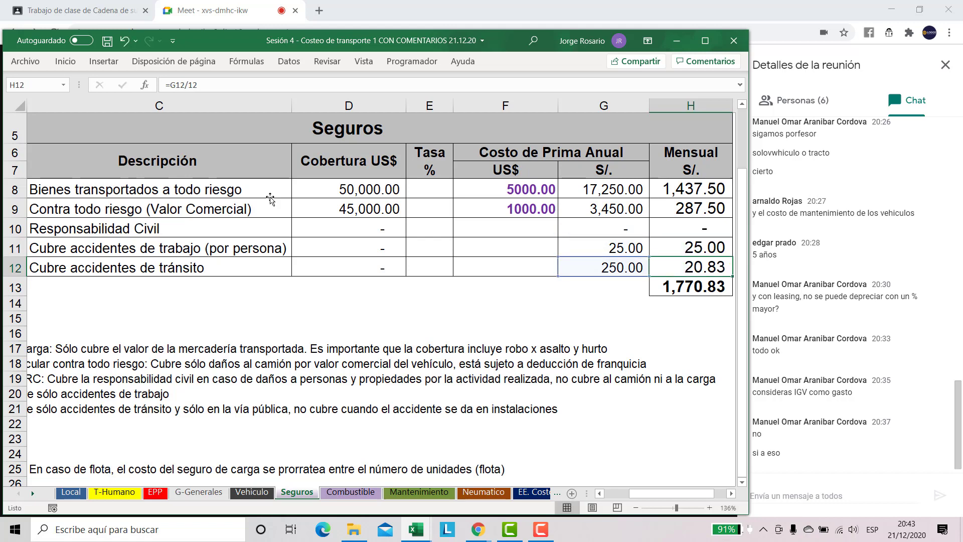
- Change the SCTR monthly cost formula in H11 to =G11
{"action": "key", "text": "Up"}
{"action": "key", "text": "F2"}
{"action": "key", "text": "BackSpace"}
{"action": "key", "text": "BackSpace"}
{"action": "key", "text": "Return"}
{"action": "key", "text": "Up"}
{"action": "key", "text": "F2"}
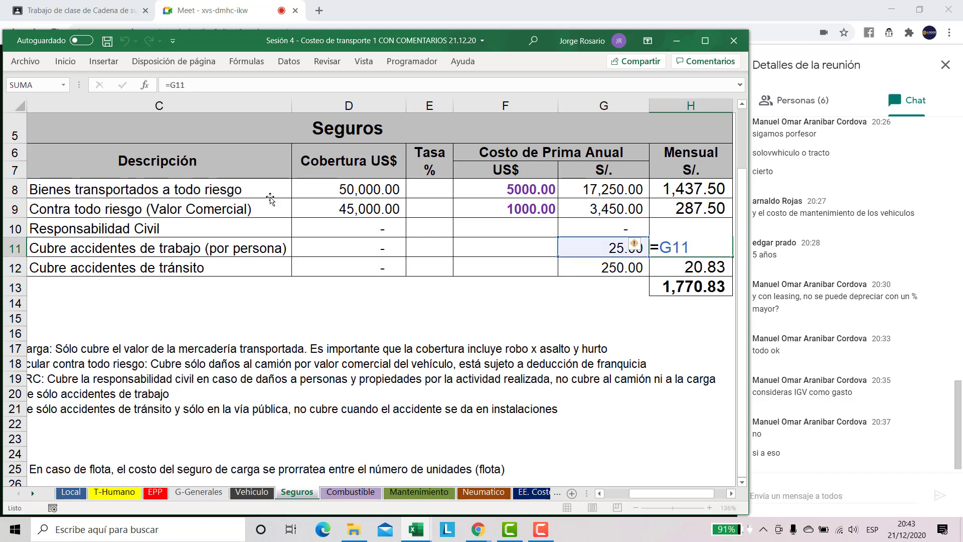
{"action": "key", "text": "Return"}
- Inspect the SOAT monthly formula in H12 and the SUMA formula of the monthly insurance total in H13
{"action": "key", "text": "F2"}
{"action": "key", "text": "Escape"}
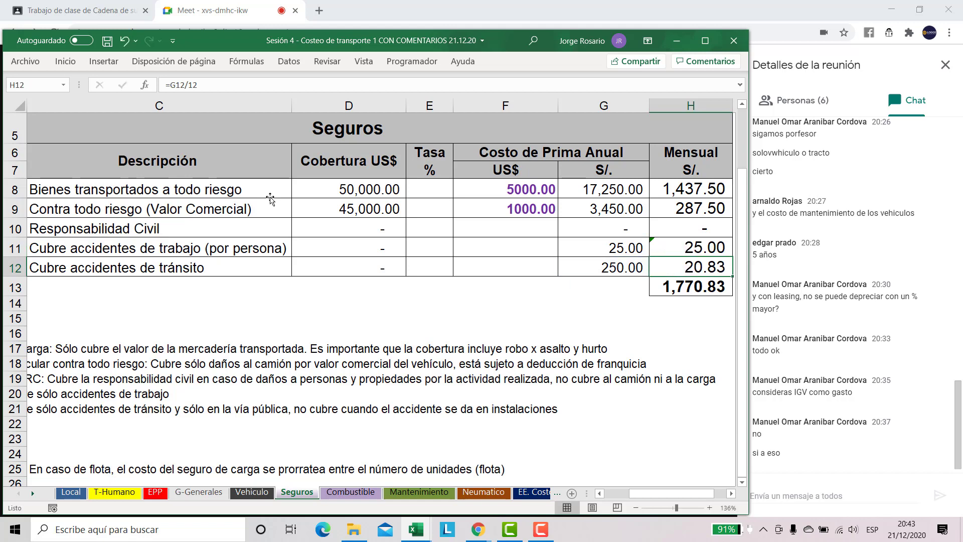
{"action": "key", "text": "Down"}
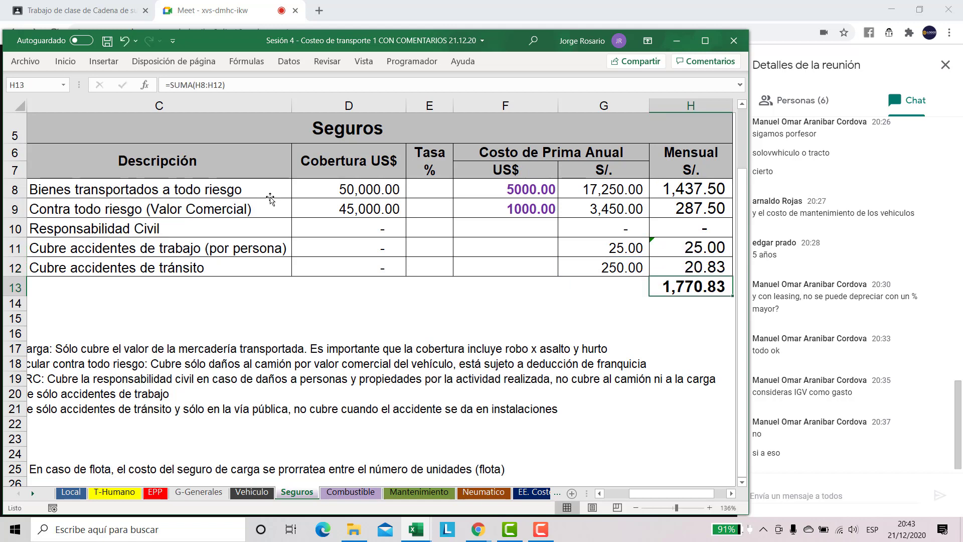
{"action": "key", "text": "F2"}
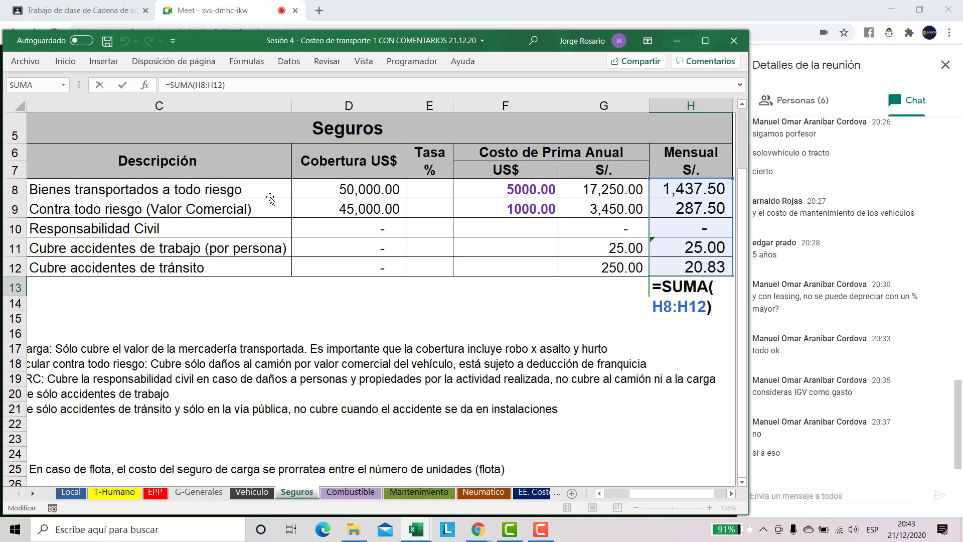
{"action": "key", "text": "Escape"}
{"action": "key", "text": "F2"}
{"action": "key", "text": "Escape"}
{"action": "key", "text": "F2"}
{"action": "key", "text": "Escape"}
{"action": "key", "text": "F2"}
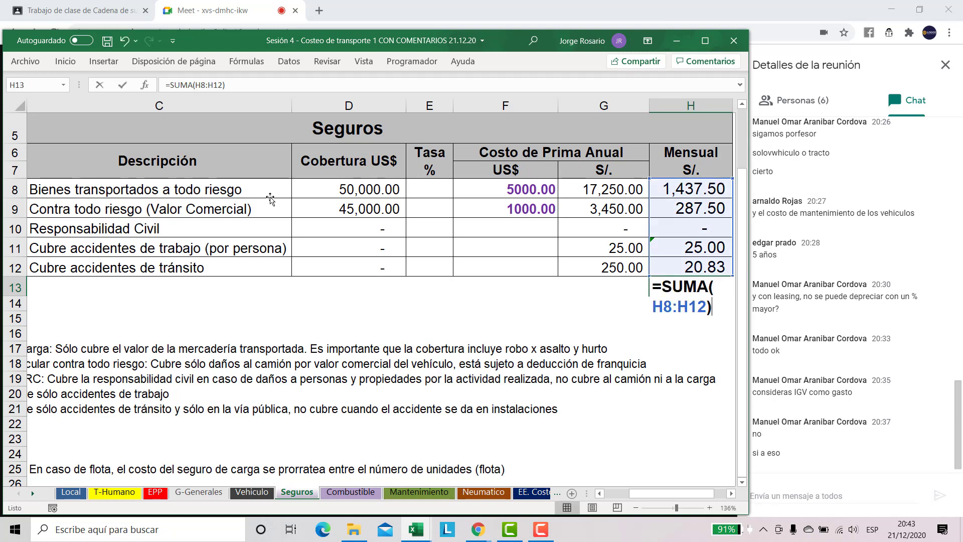
- Leave the monthly insurance total formula and look back through the cost sheets from Combustible to Local
{"action": "key", "text": "Escape"}
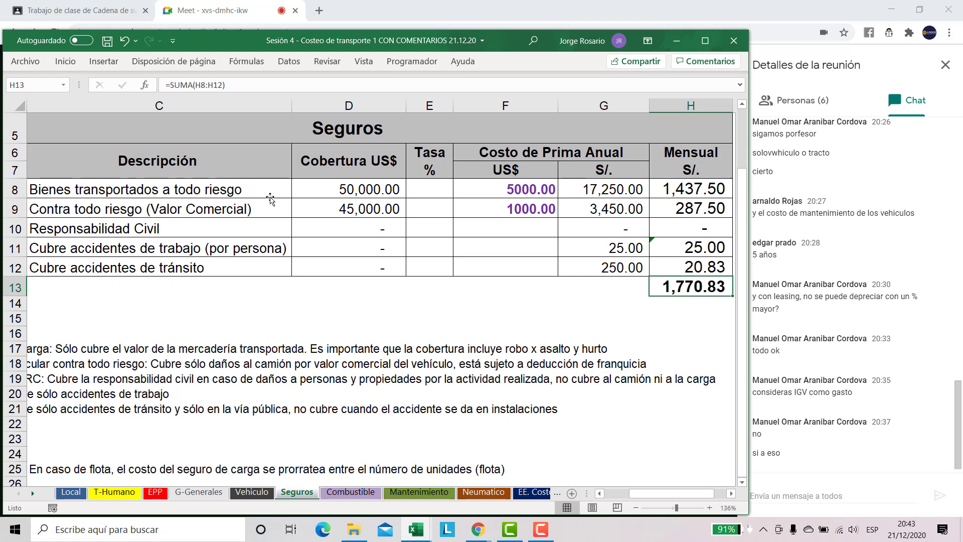
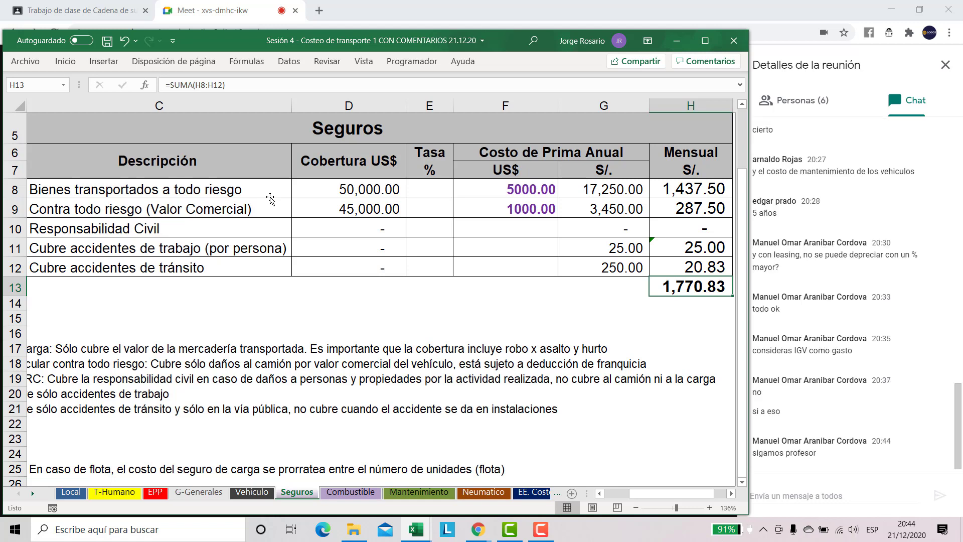
{"action": "left_click", "coordinate": [339, 494]}
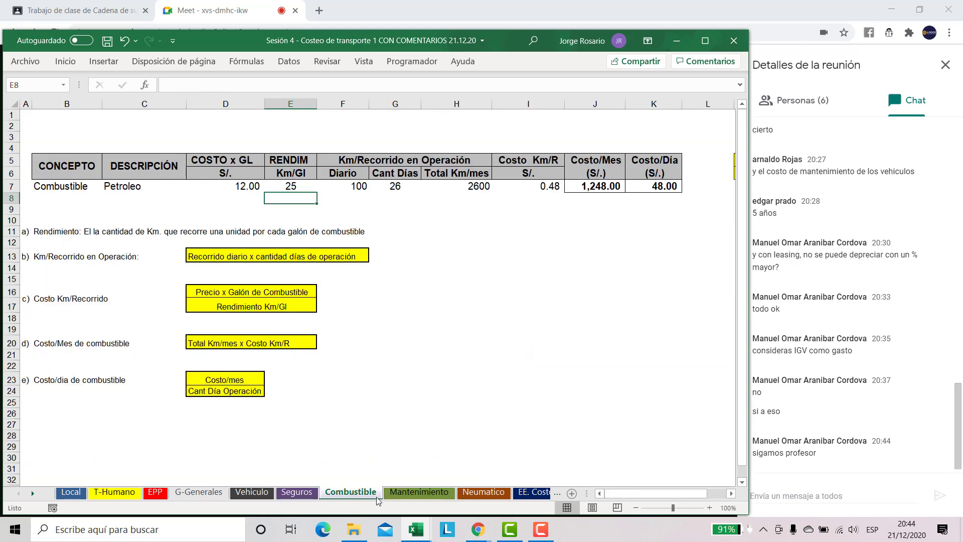
{"action": "left_click", "coordinate": [296, 492]}
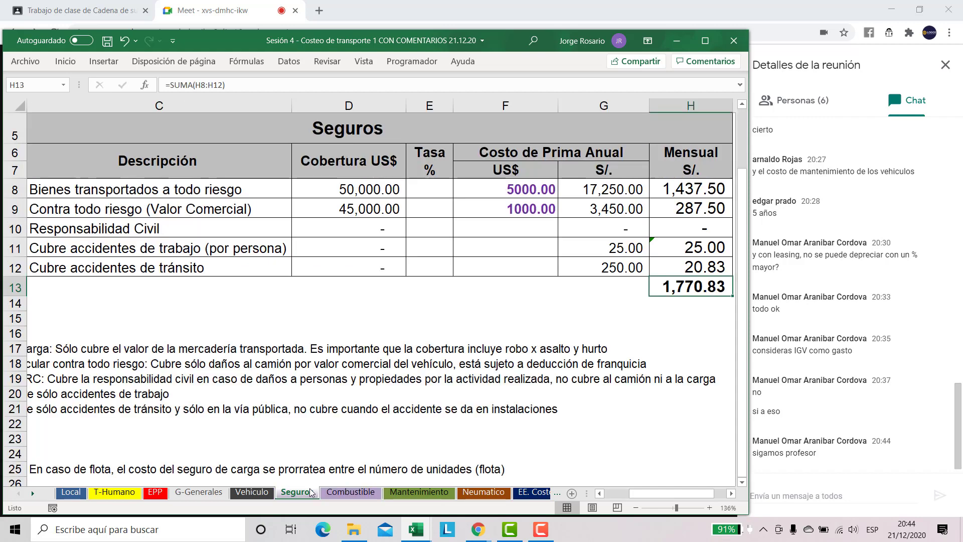
{"action": "left_click", "coordinate": [253, 492]}
{"action": "left_click", "coordinate": [199, 493]}
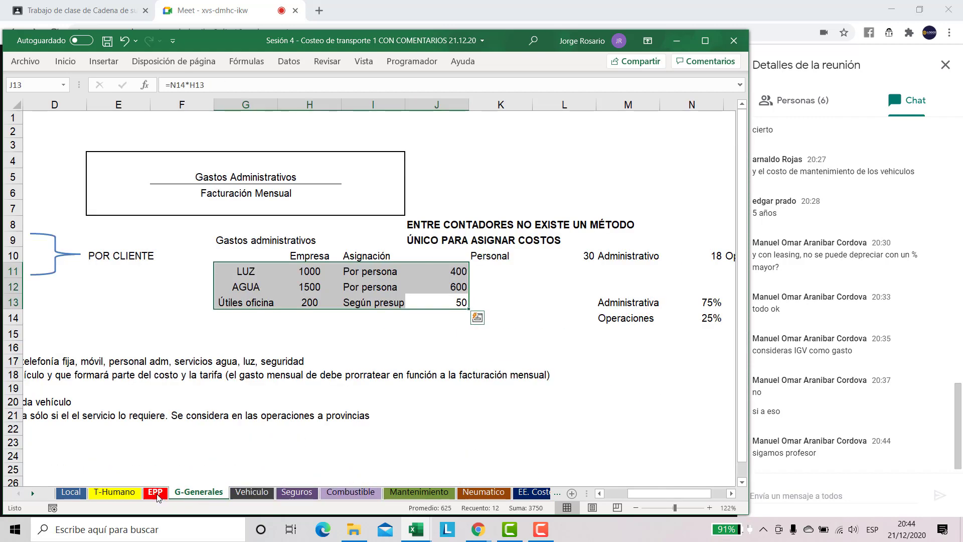
{"action": "left_click", "coordinate": [158, 494]}
{"action": "left_click", "coordinate": [80, 492]}
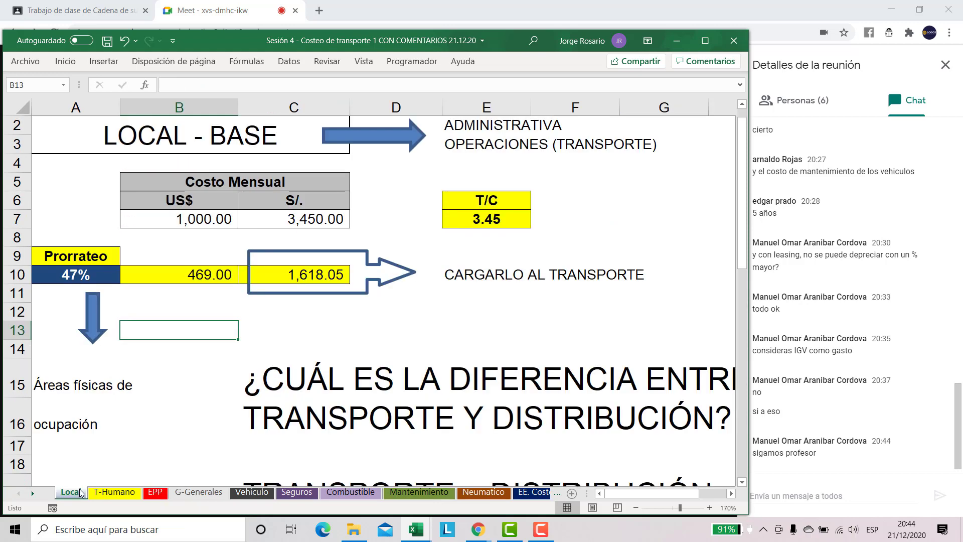
- Review the sheets from T-Humano through EPP, G-Generales and Vehiculo to Seguros, highlighting the monthly insurance costs in H8:H12
{"action": "left_click", "coordinate": [118, 493]}
{"action": "scroll", "coordinate": [348, 258], "scroll_direction": "up", "scroll_amount": 3}
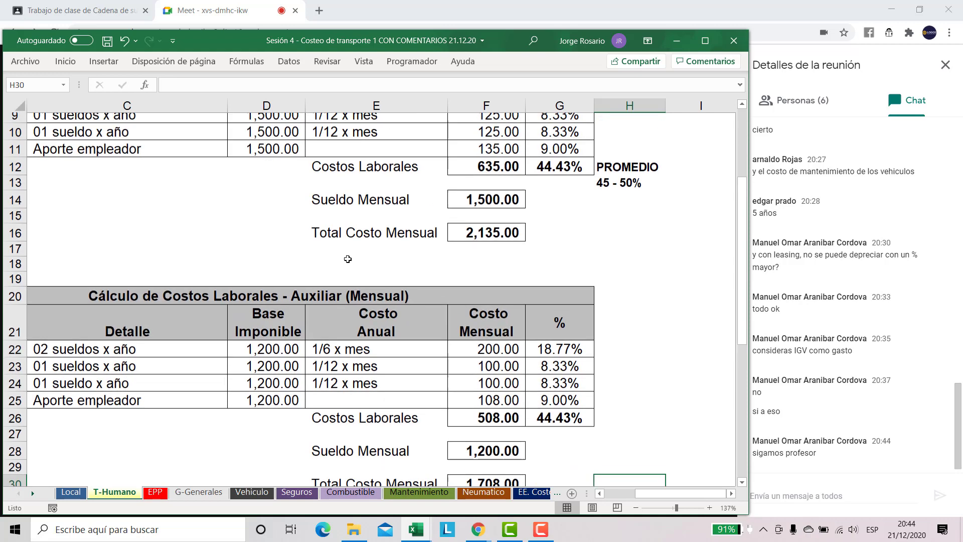
{"action": "scroll", "coordinate": [348, 259], "scroll_direction": "up", "scroll_amount": 1}
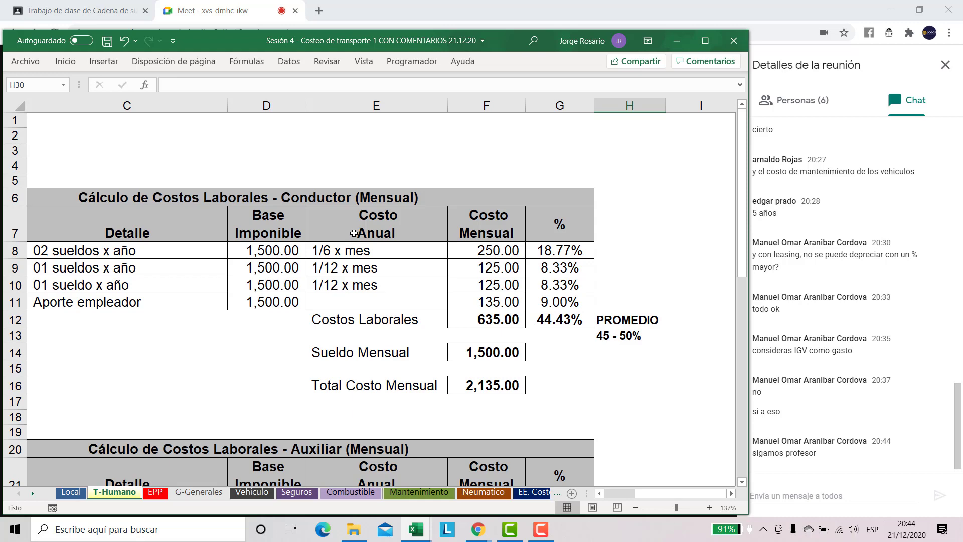
{"action": "left_click", "coordinate": [157, 492]}
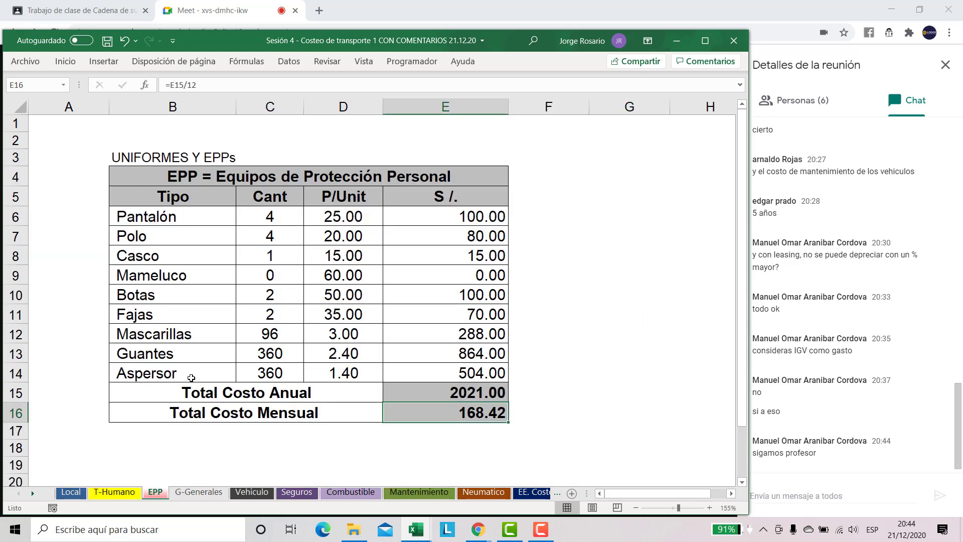
{"action": "left_click", "coordinate": [213, 495]}
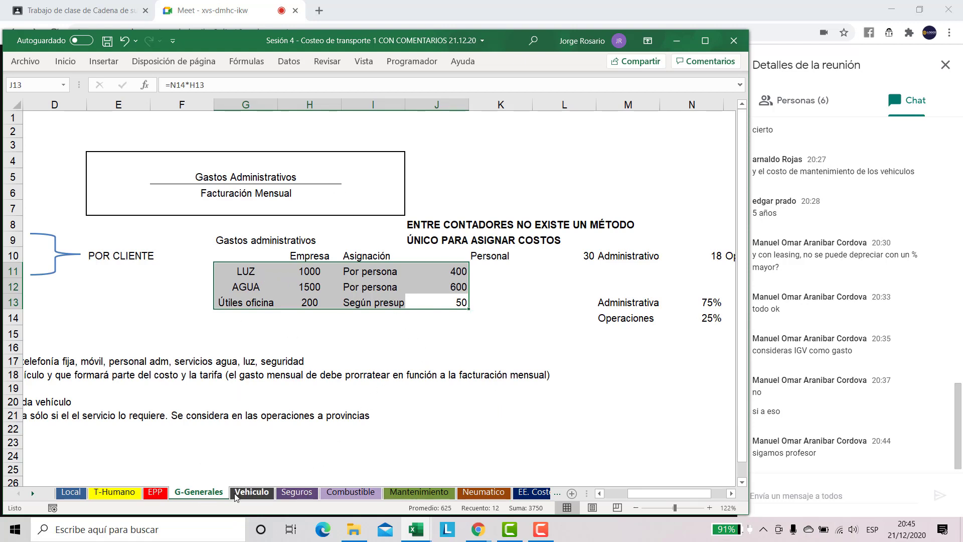
{"action": "left_click", "coordinate": [250, 491]}
{"action": "scroll", "coordinate": [377, 205], "scroll_direction": "up", "scroll_amount": 2}
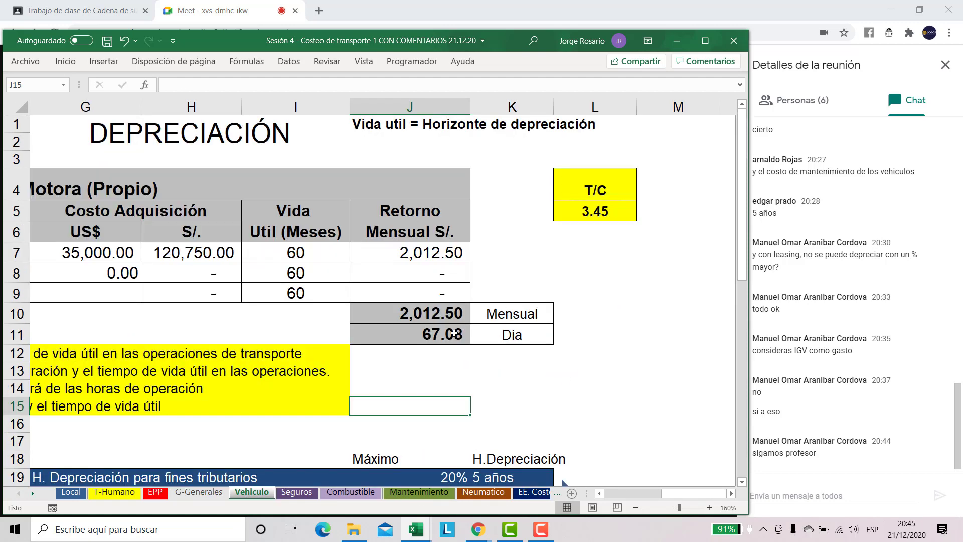
{"action": "left_click", "coordinate": [311, 496]}
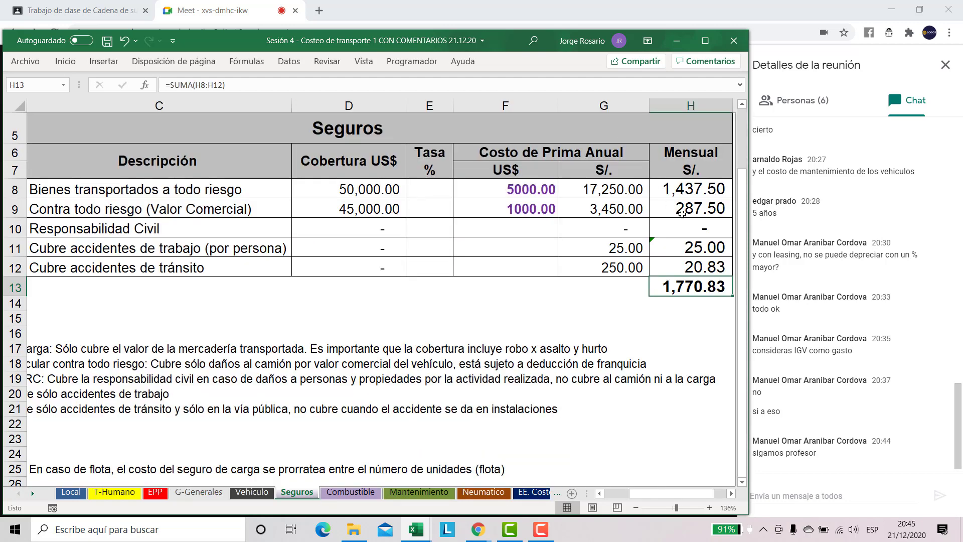
{"action": "left_click_drag", "start_coordinate": [685, 189], "coordinate": [690, 269]}
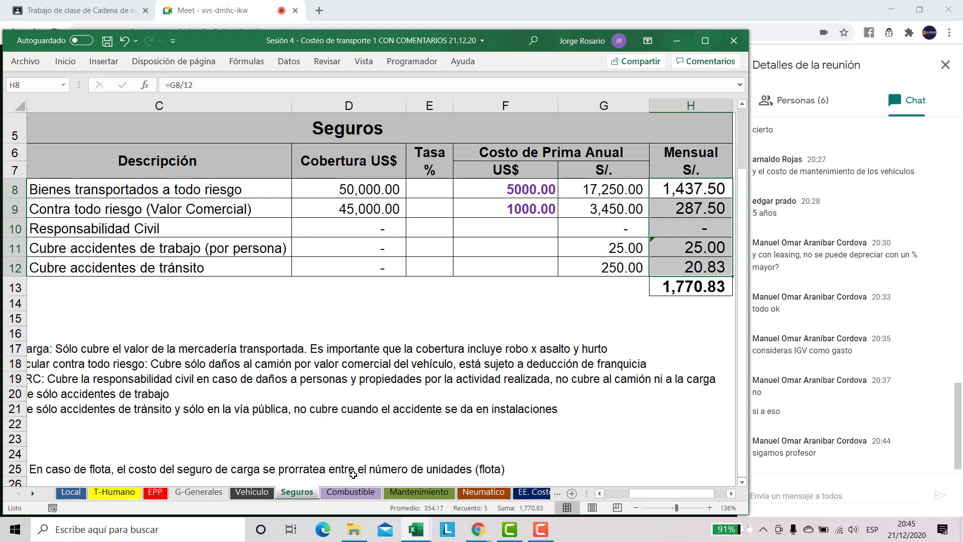
- Look through the Combustible, Mantenimiento and Neumatico sheets and the cost summary on EE. Costos
{"action": "left_click", "coordinate": [350, 494]}
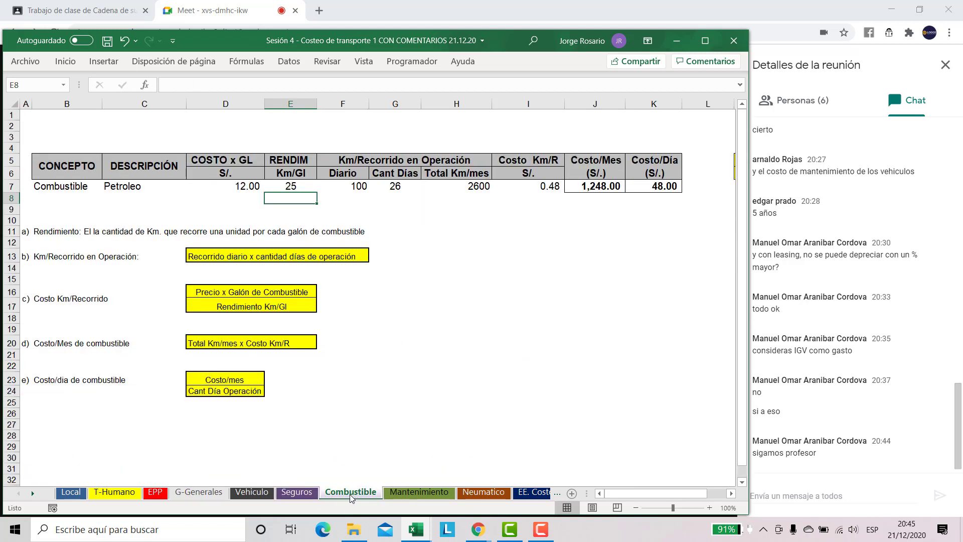
{"action": "left_click", "coordinate": [409, 498]}
{"action": "left_click", "coordinate": [469, 499]}
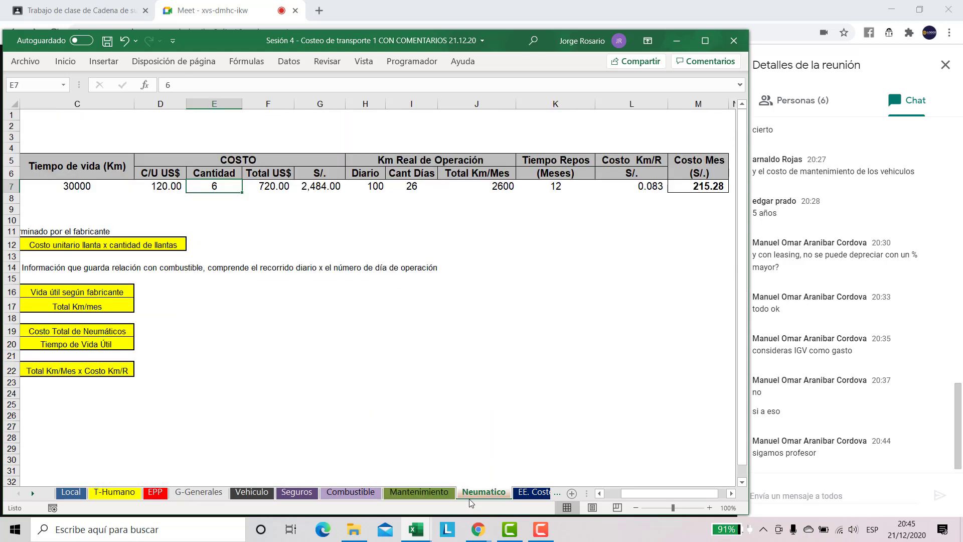
{"action": "left_click", "coordinate": [535, 494]}
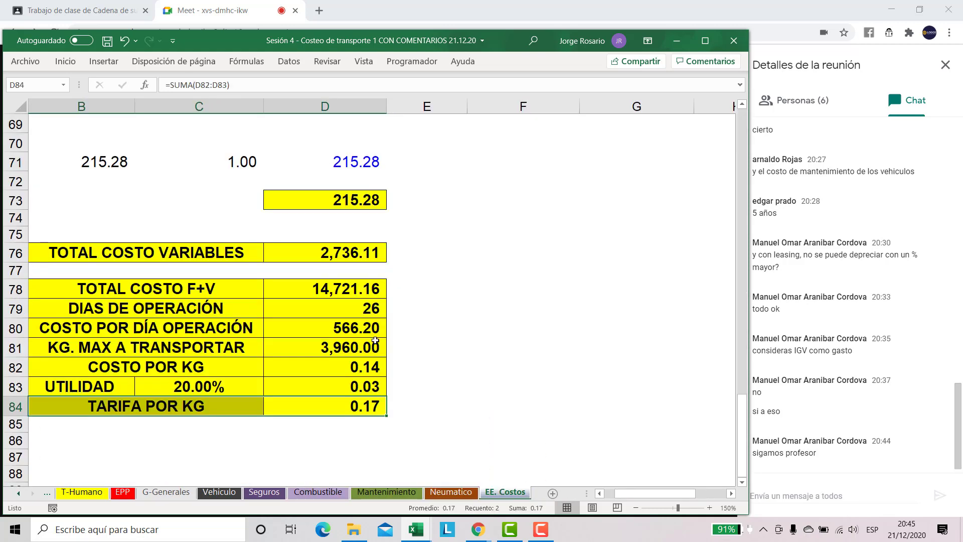
{"action": "scroll", "coordinate": [365, 438], "scroll_direction": "up", "scroll_amount": 15}
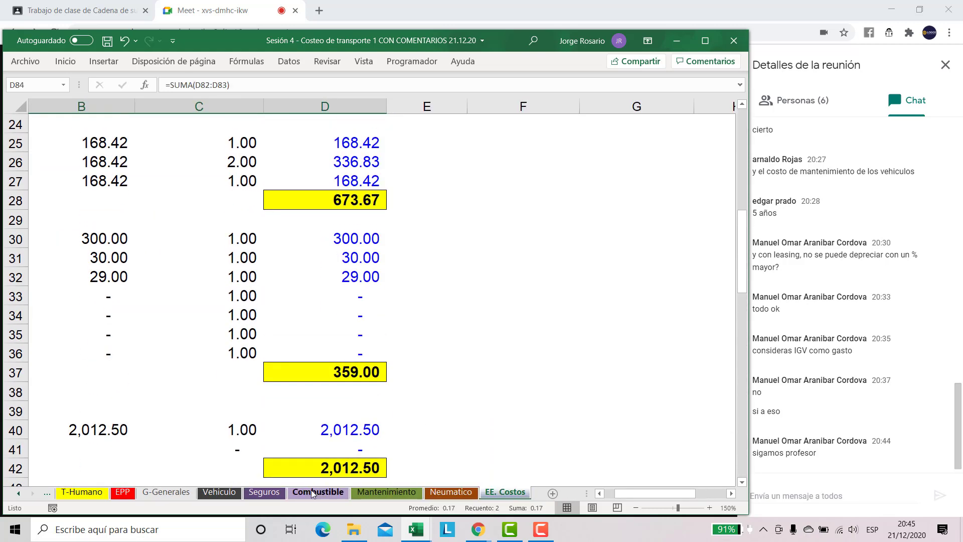
- On Combustible, enter the question "¿CÚAL ES LA DIFERENCIA ENTRE COSTOS FIJOS Y VARIABLES EN TRANSPORTE?" in cell B30
{"action": "left_click", "coordinate": [318, 493]}
{"action": "scroll", "coordinate": [586, 434], "scroll_direction": "down", "scroll_amount": 1}
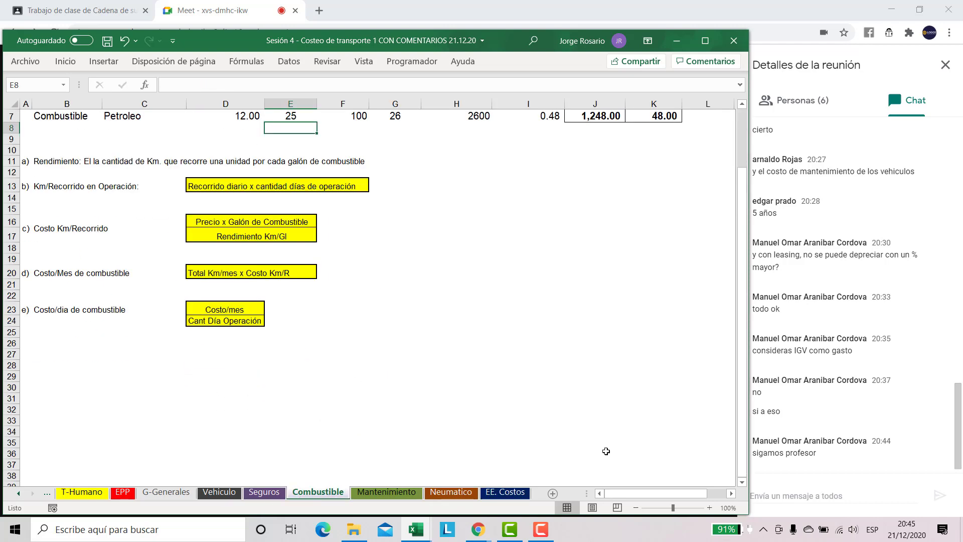
{"action": "left_click", "coordinate": [680, 508]}
{"action": "left_click_drag", "start_coordinate": [666, 496], "coordinate": [667, 497]}
{"action": "scroll", "coordinate": [279, 392], "scroll_direction": "down", "scroll_amount": 5}
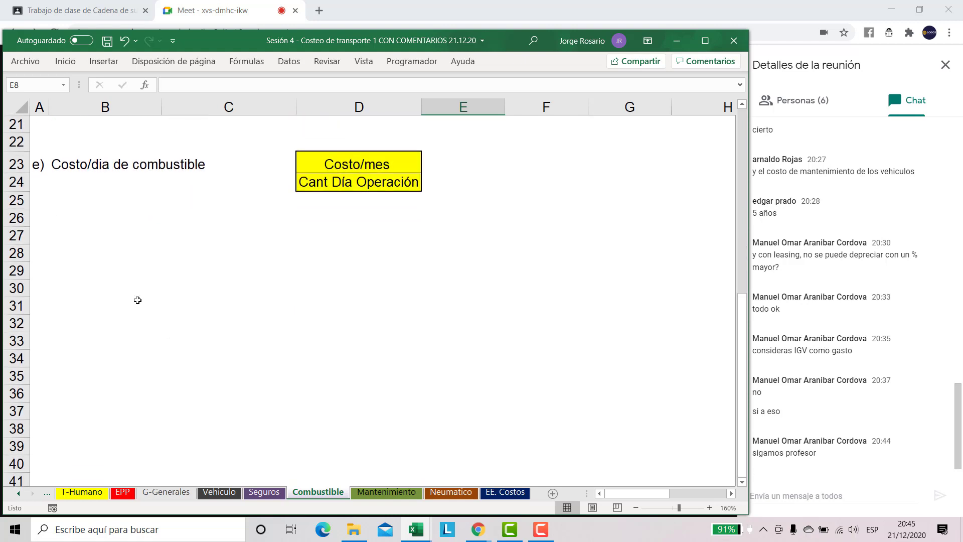
{"action": "left_click", "coordinate": [154, 283]}
{"action": "key", "text": "Caps_Lock"}
{"action": "type", "text": "¿"}
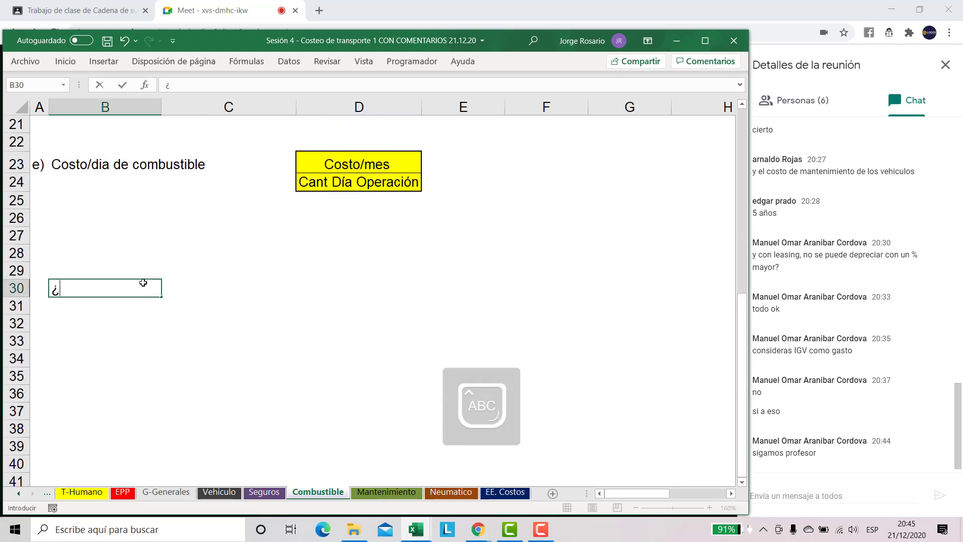
{"action": "type", "text": "CÚAL ES LA DIFE"}
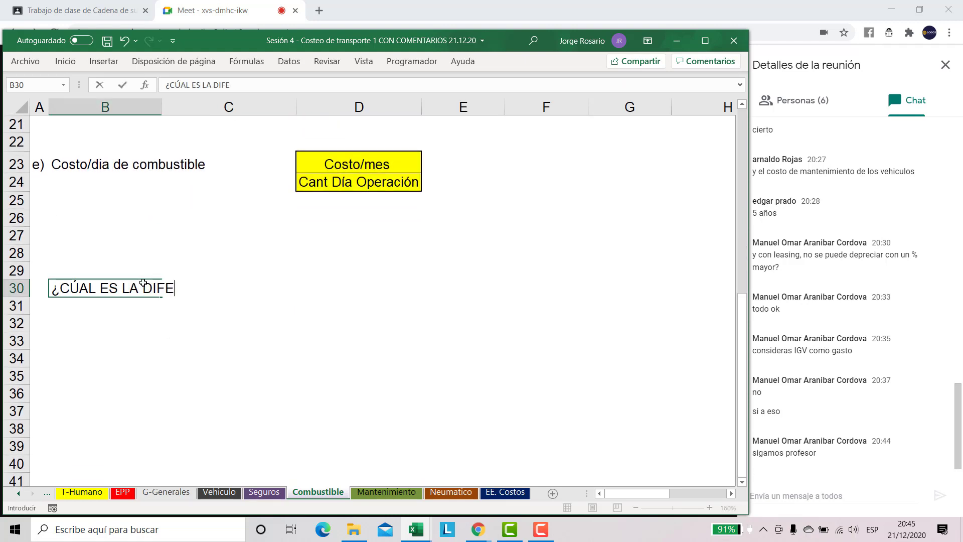
{"action": "type", "text": "RENCIA ENTRE COST"}
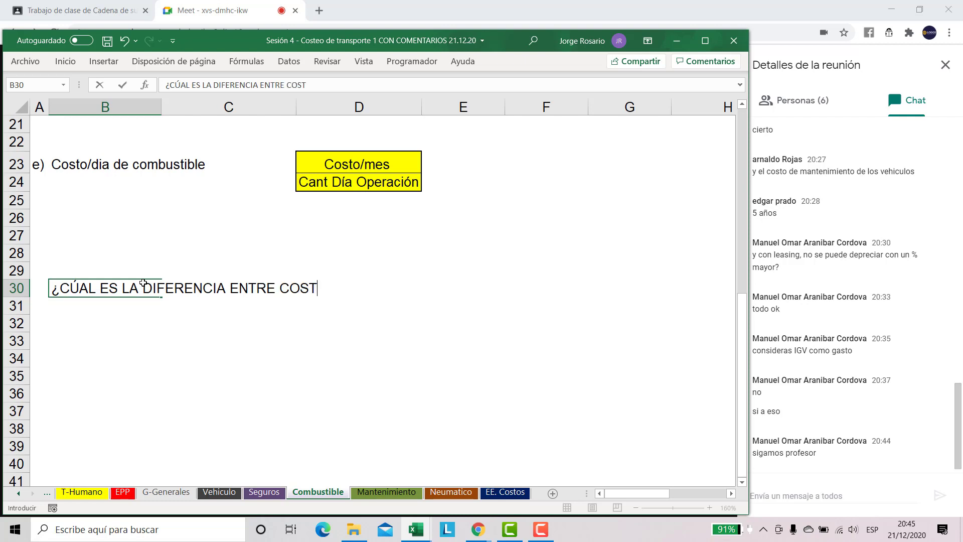
{"action": "type", "text": "OS FIJOS Y VARIABL"}
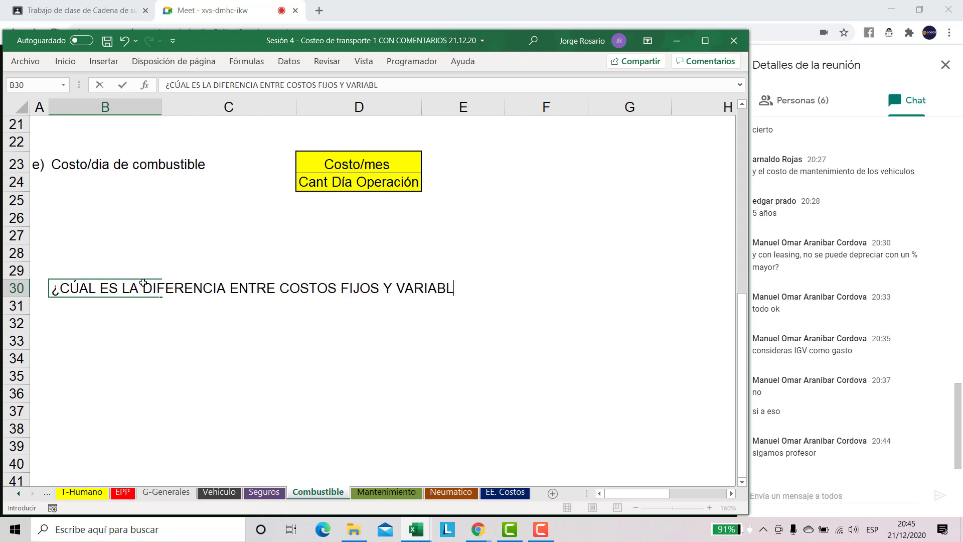
{"action": "type", "text": "ES EN TRANSPORTE?"}
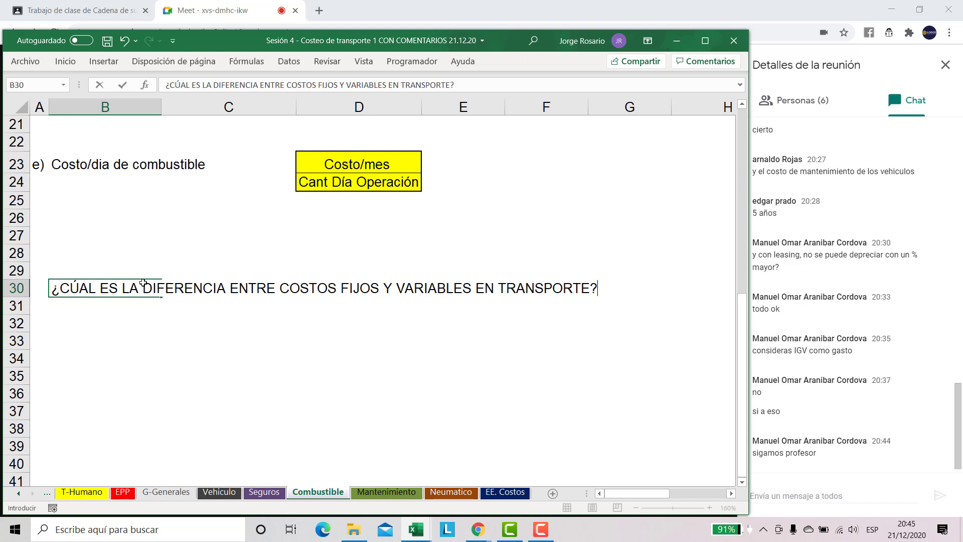
{"action": "key", "text": "Return"}
- Make the question in B30 bold and enlarge its font by two size increments
{"action": "left_click", "coordinate": [142, 283]}
{"action": "key", "text": "ctrl+n"}
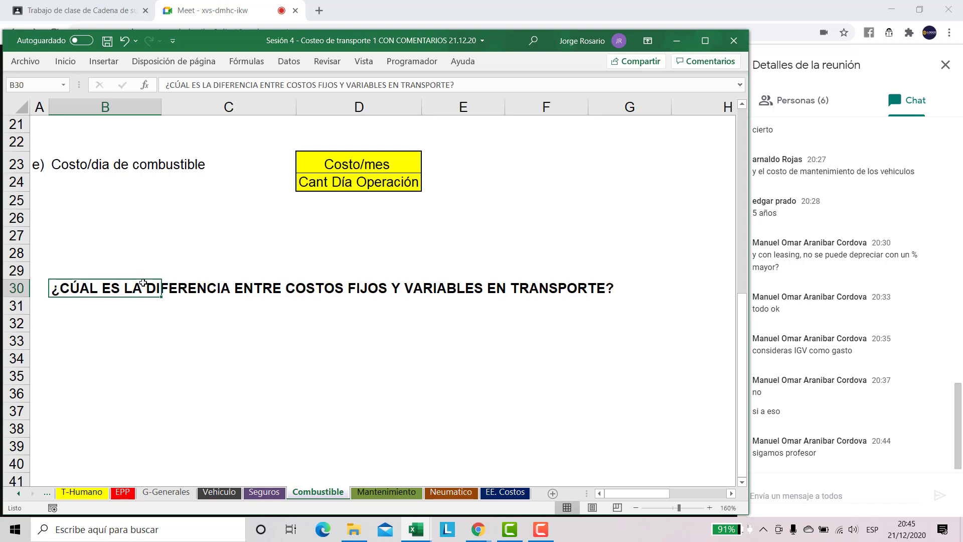
{"action": "left_click", "coordinate": [65, 60]}
{"action": "left_click", "coordinate": [178, 86]}
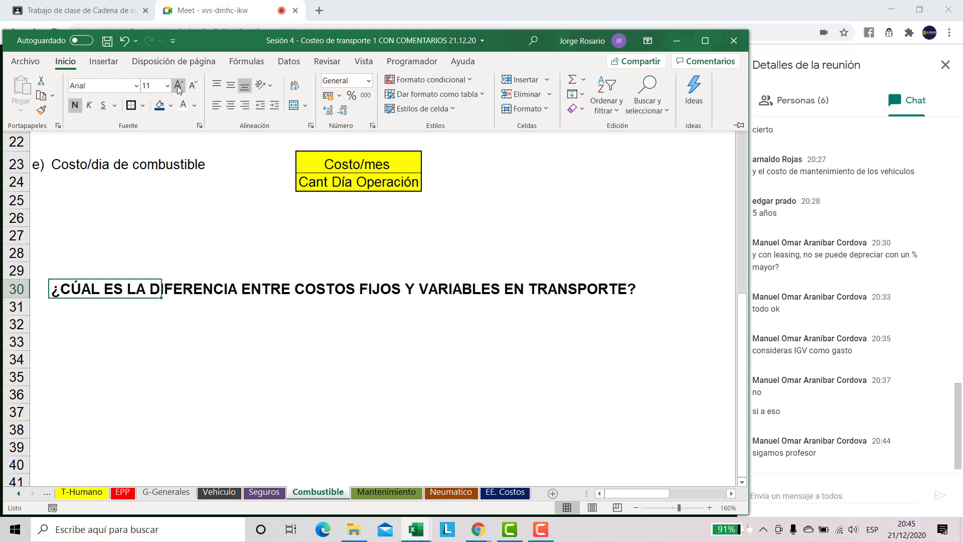
{"action": "left_click", "coordinate": [178, 86]}
{"action": "left_click", "coordinate": [119, 333]}
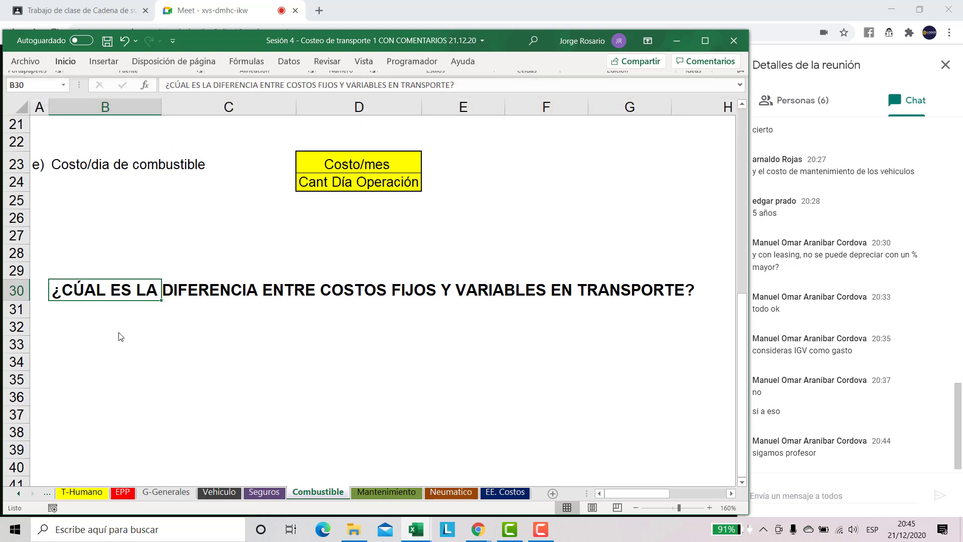
{"action": "left_click", "coordinate": [117, 331]}
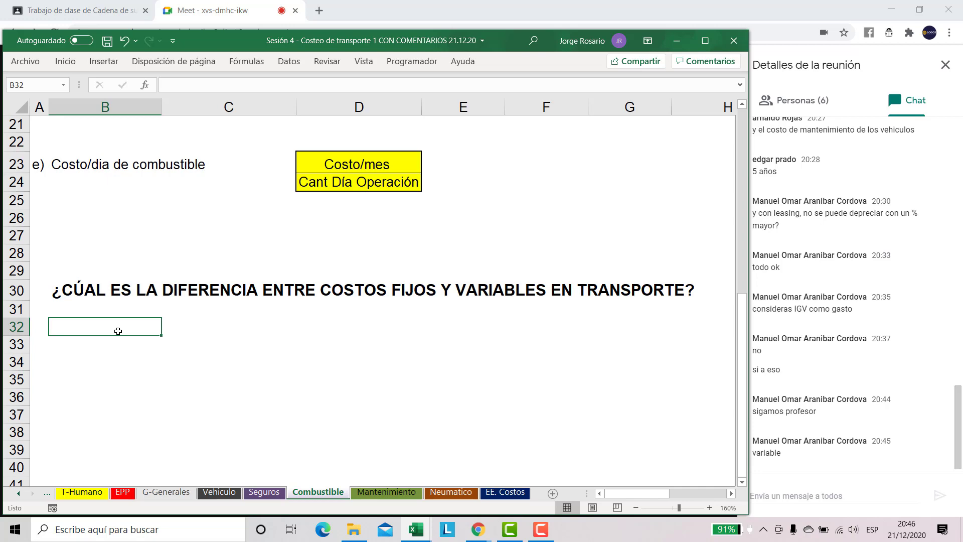
- Review the Combustible table and highlight the fixed versus variable costs question across B30:H30
{"action": "scroll", "coordinate": [113, 287], "scroll_direction": "up", "scroll_amount": 7}
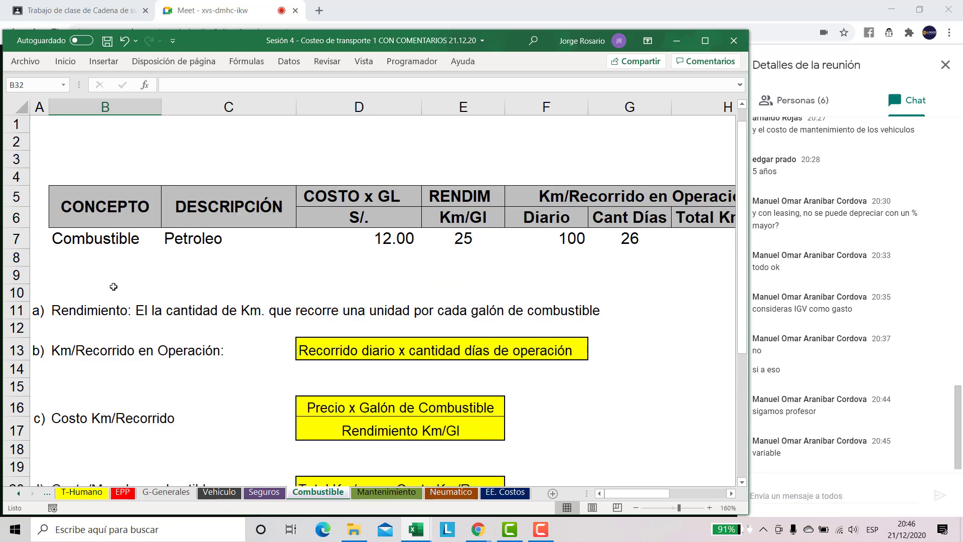
{"action": "scroll", "coordinate": [113, 286], "scroll_direction": "down", "scroll_amount": 8}
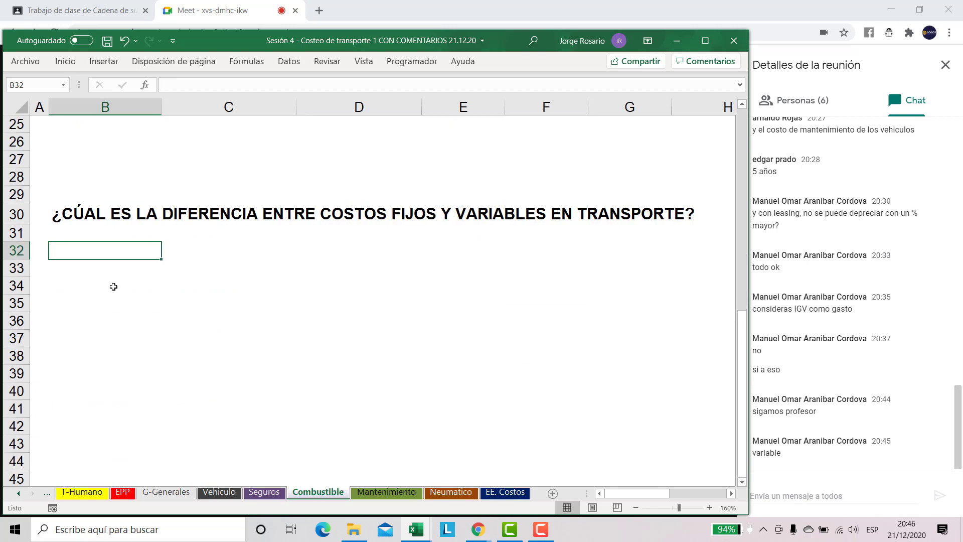
{"action": "scroll", "coordinate": [113, 286], "scroll_direction": "up", "scroll_amount": 1}
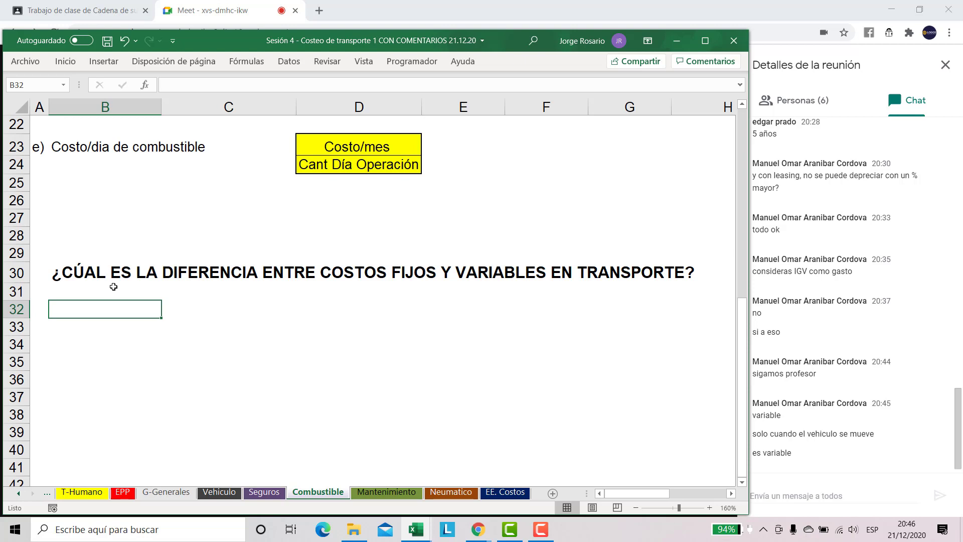
{"action": "key", "text": "Up"}
{"action": "key", "text": "Up"}
{"action": "key", "text": "shift+Right"}
{"action": "key", "text": "shift+Right"}
{"action": "key", "text": "shift+Right"}
{"action": "key", "text": "shift+Right"}
{"action": "key", "text": "shift+Right"}
{"action": "key", "text": "shift+Right"}
{"action": "key", "text": "shift+Left"}
{"action": "key", "text": "shift+Left"}
{"action": "key", "text": "shift+Left"}
{"action": "key", "text": "shift+Left"}
{"action": "key", "text": "shift+Left"}
{"action": "key", "text": "shift+Left"}
{"action": "key", "text": "shift+Right"}
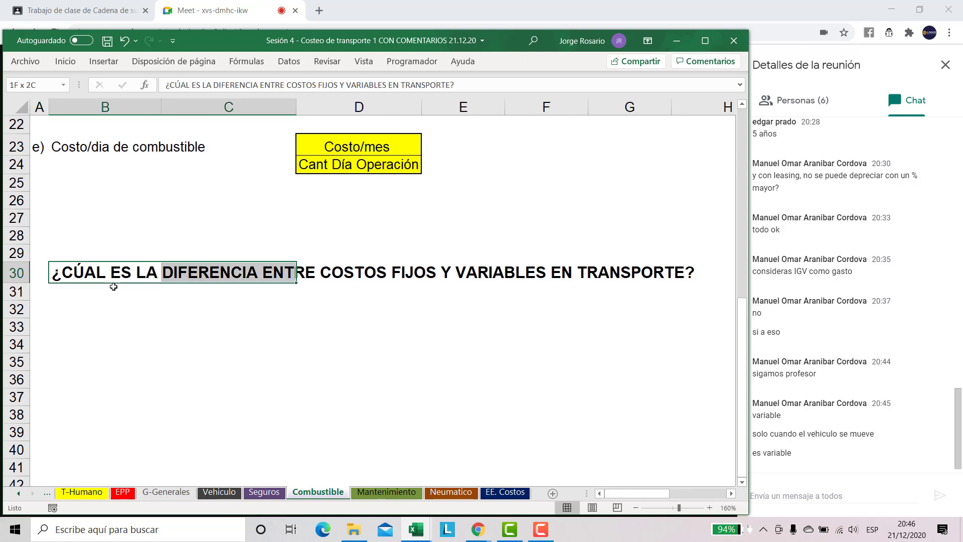
{"action": "key", "text": "shift+Right"}
{"action": "key", "text": "shift+Right"}
{"action": "key", "text": "shift+Right"}
{"action": "key", "text": "shift+Right"}
{"action": "key", "text": "shift+Right"}
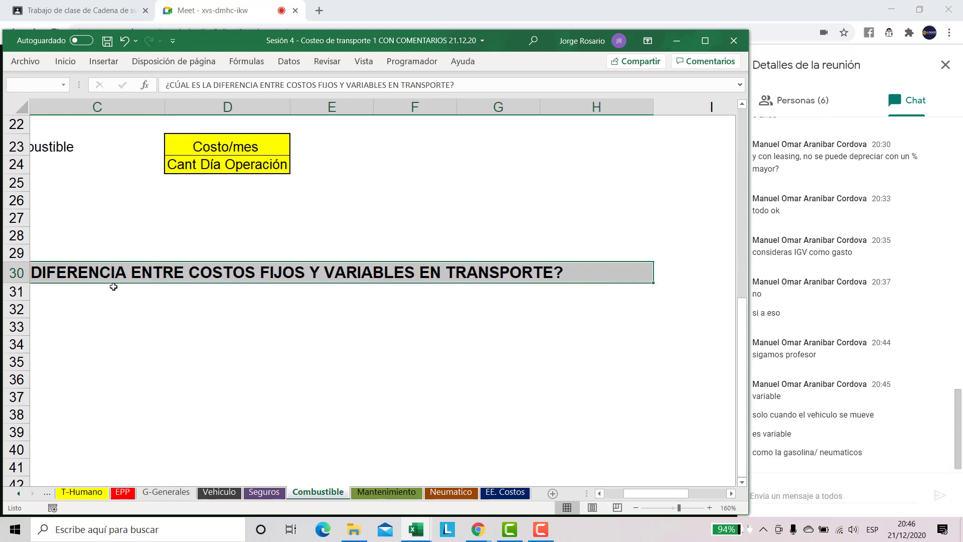
- On Combustible, enter the note "COSTOS FIJOS SE GENERAN SE MUEVA LA UNIDAD O NO" in cell B32
{"action": "key", "text": "Left"}
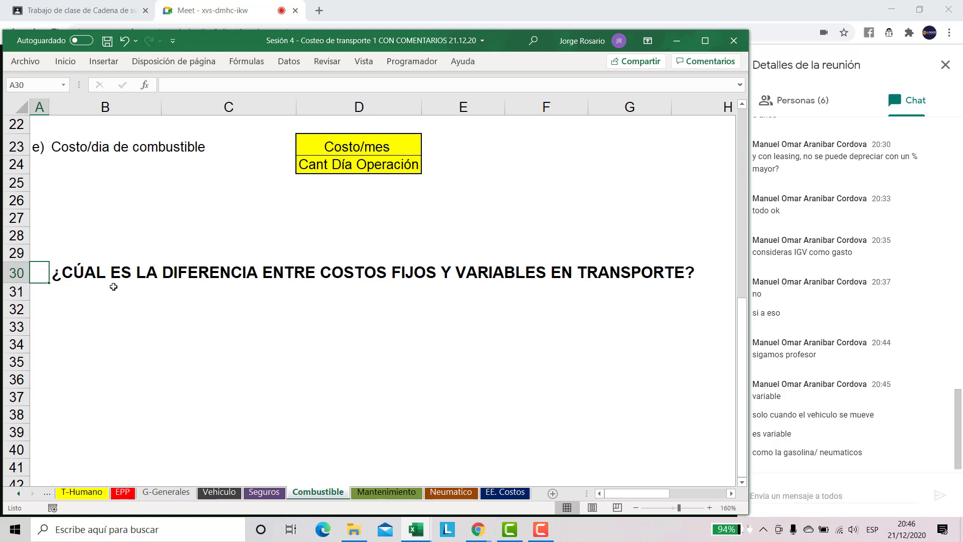
{"action": "key", "text": "Down"}
{"action": "key", "text": "Down"}
{"action": "key", "text": "Right"}
{"action": "key", "text": "Right"}
{"action": "key", "text": "Left"}
{"action": "type", "text": "COSTOS FIJOS"}
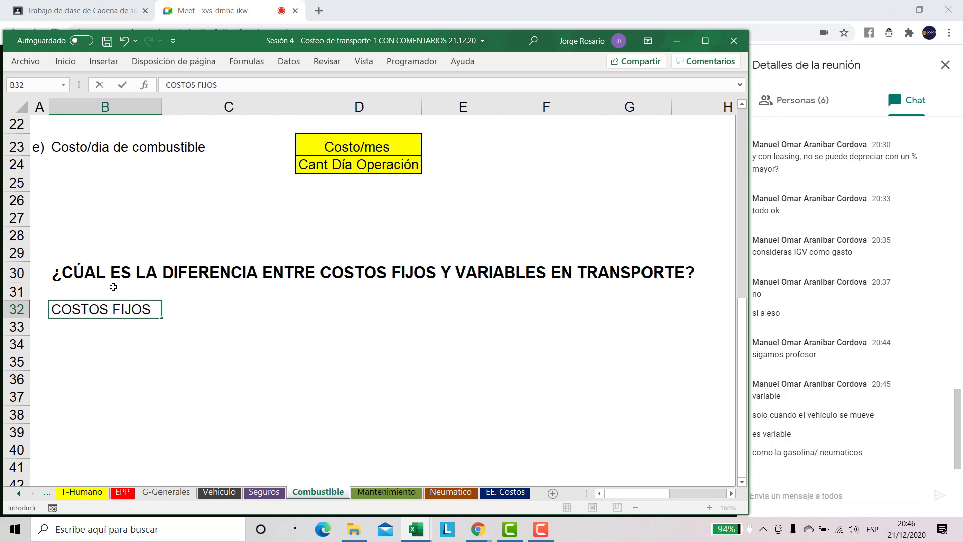
{"action": "type", "text": " SE GENERAN CUANDO"}
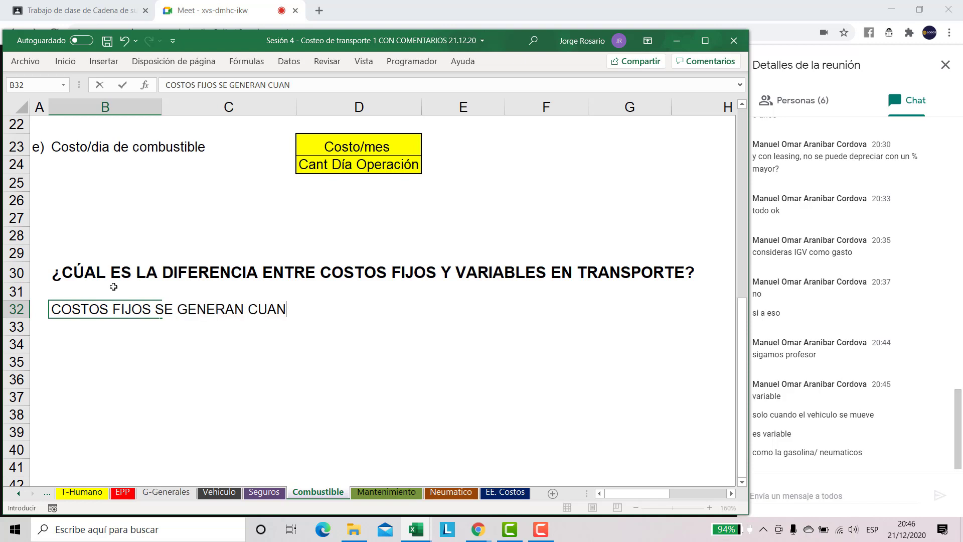
{"action": "key", "text": "BackSpace"}
{"action": "key", "text": "BackSpace"}
{"action": "key", "text": "BackSpace"}
{"action": "key", "text": "BackSpace"}
{"action": "key", "text": "BackSpace"}
{"action": "key", "text": "BackSpace"}
{"action": "type", "text": "SE MUE"}
{"action": "type", "text": "A U"}
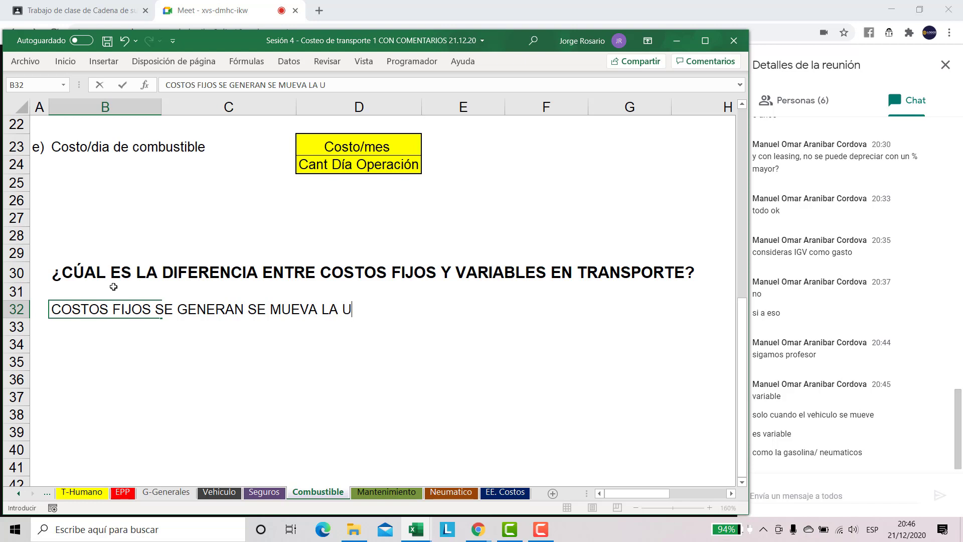
{"action": "type", "text": "NIDAD O NO"}
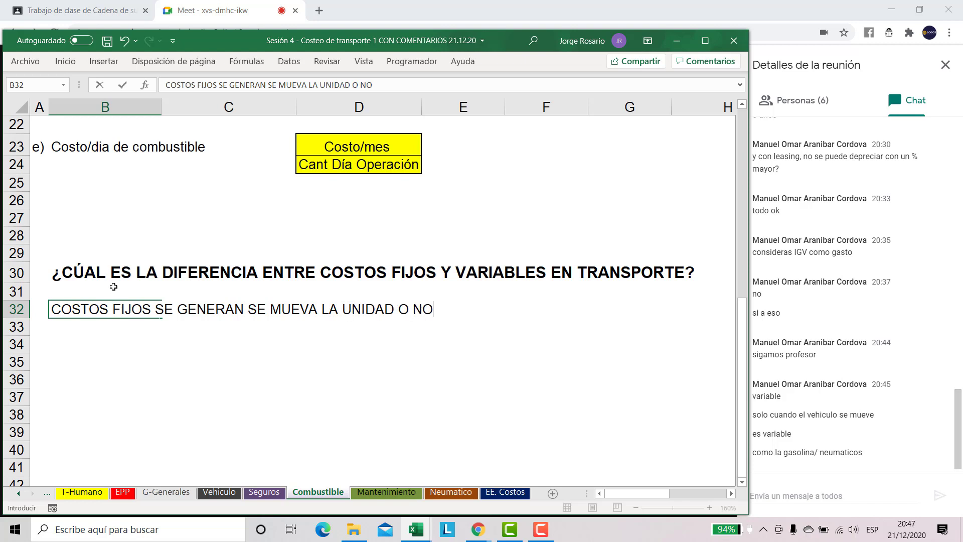
{"action": "key", "text": "Return"}
- Enter the note "COSTOS VARIABLES SE GENERAN SI SOLO SI SE MUEVE LA UNIDAD" in cell B34
{"action": "key", "text": "Down"}
{"action": "key", "text": "Up"}
{"action": "key", "text": "Up"}
{"action": "key", "text": "ctrl+c"}
{"action": "key", "text": "Down"}
{"action": "key", "text": "Down"}
{"action": "key", "text": "ctrl+v"}
{"action": "type", "text": "COSTOS"}
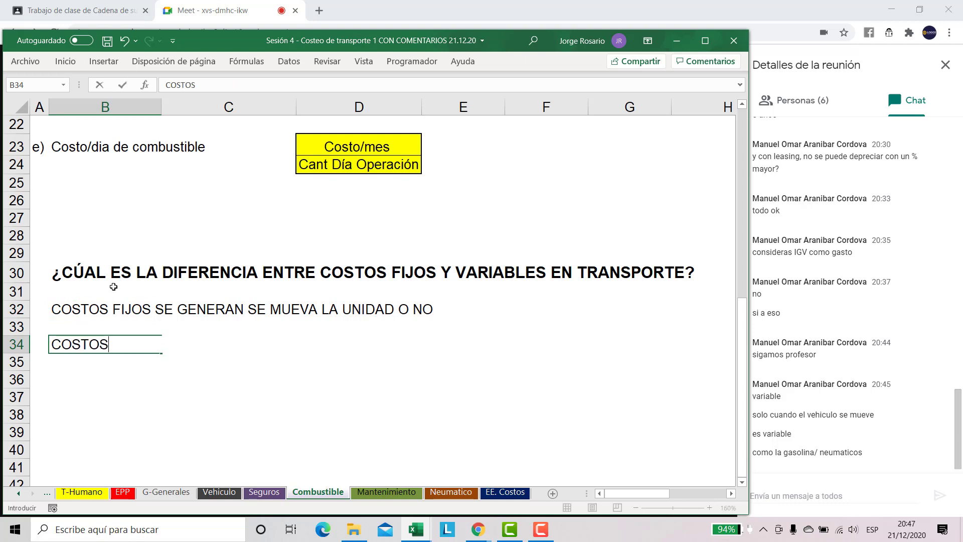
{"action": "type", "text": " VARIABLES SE GENERAN SI "}
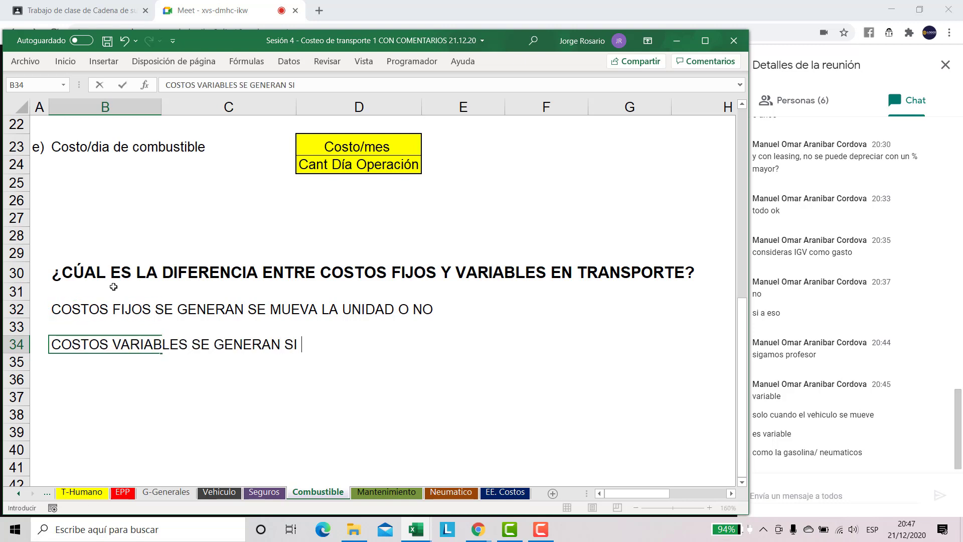
{"action": "type", "text": "SOLO SI SE MUEVE LA UNIDAD"}
{"action": "key", "text": "Return"}
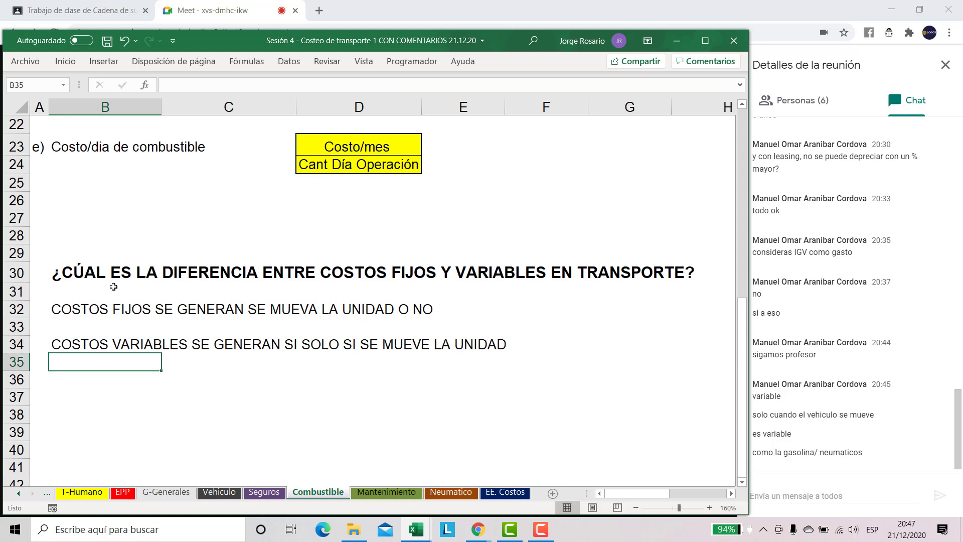
- Make the fixed and variable cost notes in B32:B34 bold
{"action": "key", "text": "Up"}
{"action": "key", "text": "shift+Up"}
{"action": "key", "text": "shift+Up"}
{"action": "key", "text": "ctrl+n"}
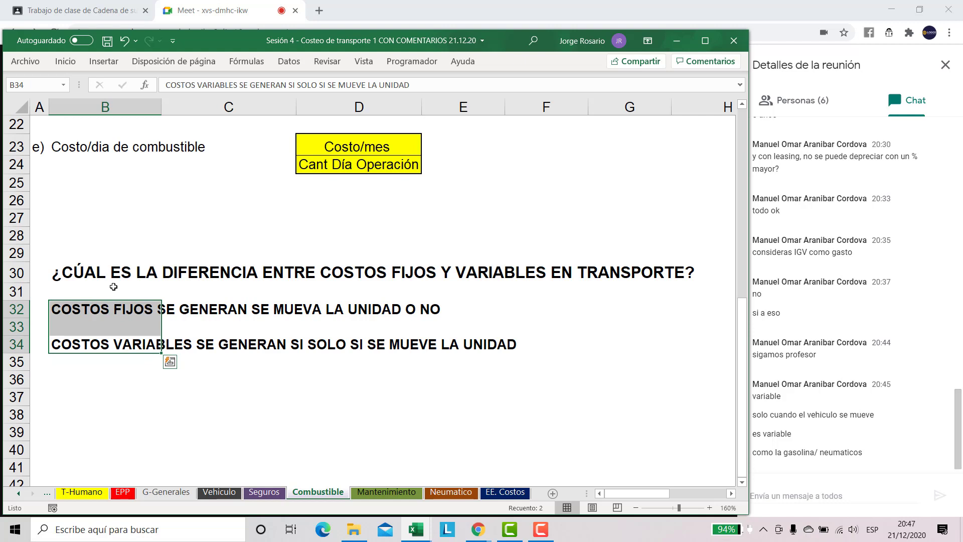
- Highlight the fixed costs note across B32:E32
{"action": "key", "text": "Down"}
{"action": "key", "text": "Up"}
{"action": "key", "text": "Up"}
{"action": "key", "text": "Up"}
{"action": "key", "text": "shift+Right"}
{"action": "key", "text": "shift+Right"}
{"action": "key", "text": "shift+Right"}
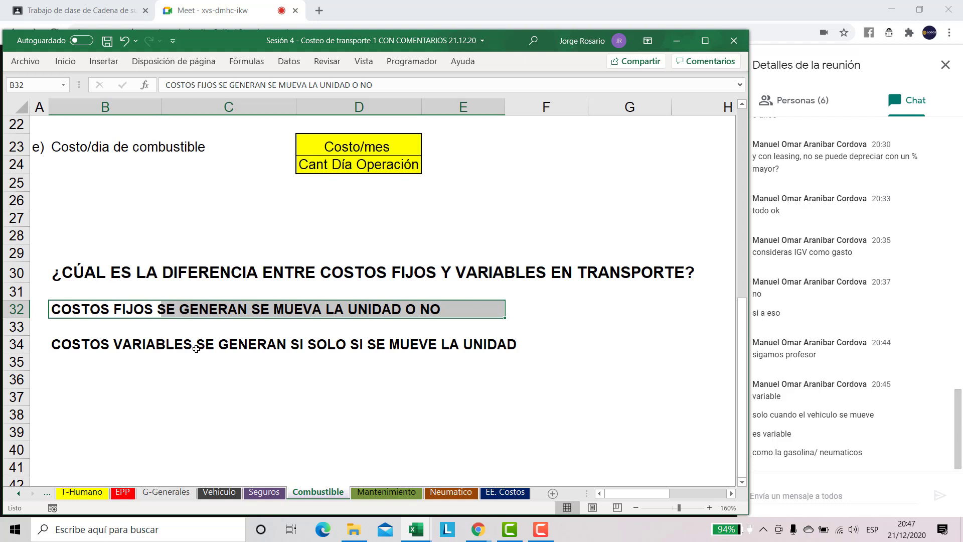
- On the Local sheet, review the LOCAL - BASE heading and the Costo Mensual table as a fixed cost example
{"action": "left_click", "coordinate": [17, 495]}
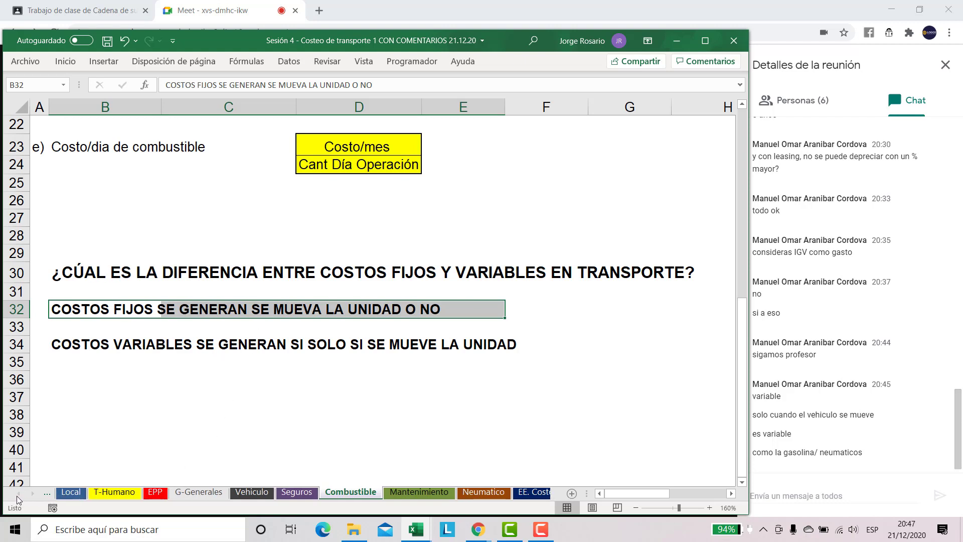
{"action": "left_click", "coordinate": [71, 491]}
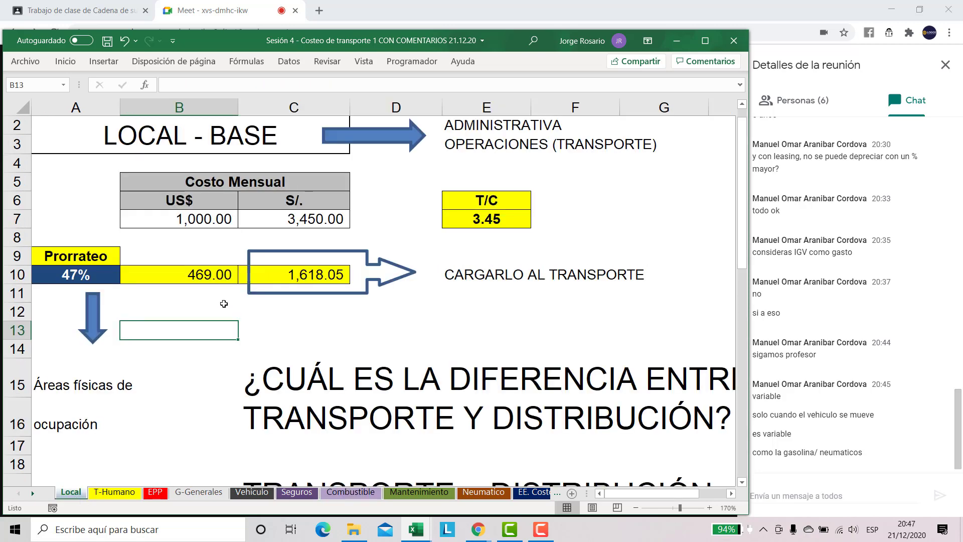
{"action": "scroll", "coordinate": [224, 304], "scroll_direction": "up", "scroll_amount": 1}
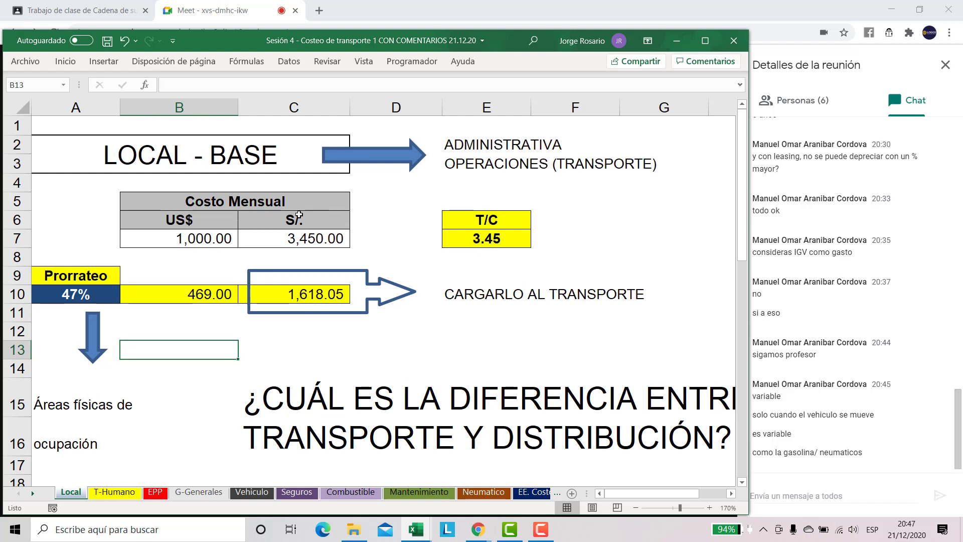
{"action": "left_click_drag", "start_coordinate": [284, 216], "coordinate": [317, 268]}
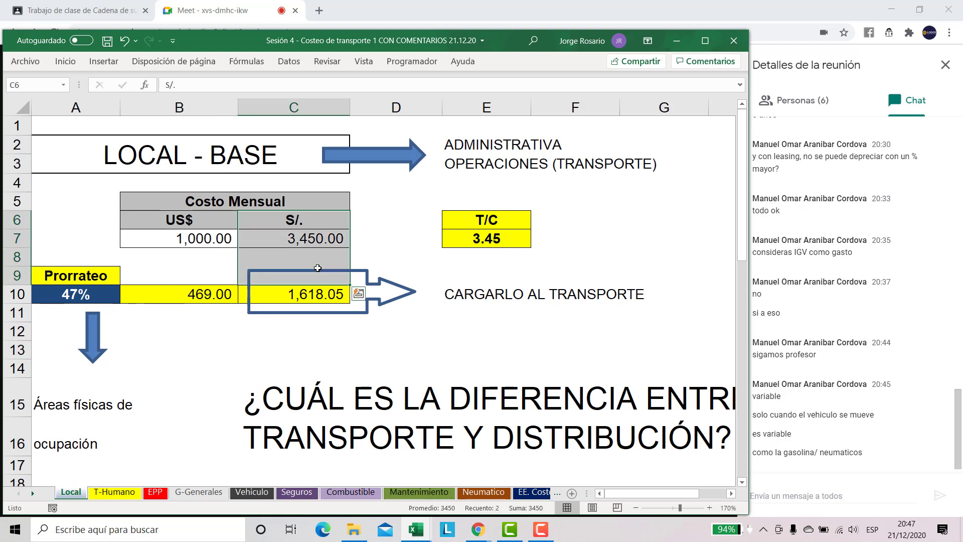
{"action": "left_click_drag", "start_coordinate": [166, 153], "coordinate": [365, 160]}
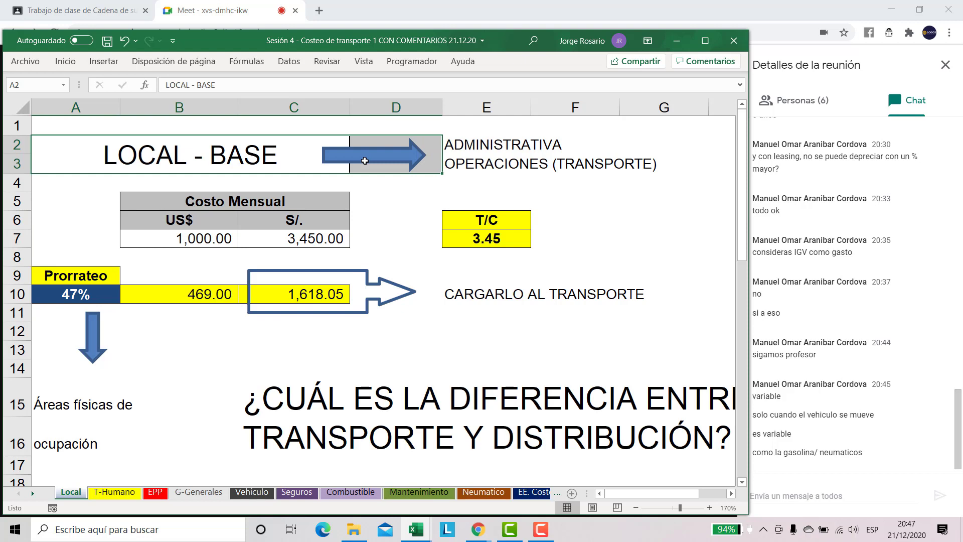
{"action": "left_click_drag", "start_coordinate": [125, 201], "coordinate": [50, 200]}
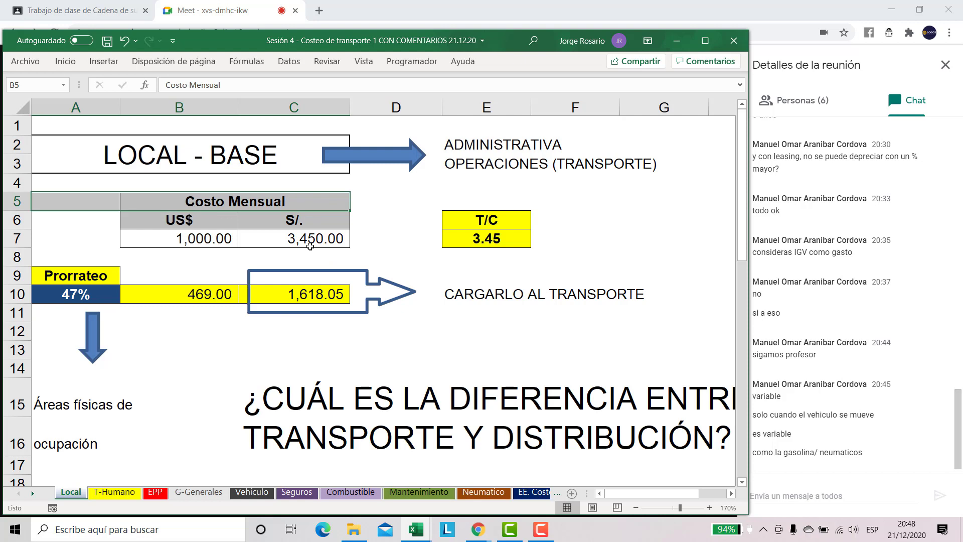
{"action": "left_click", "coordinate": [365, 230], "text": "shift"}
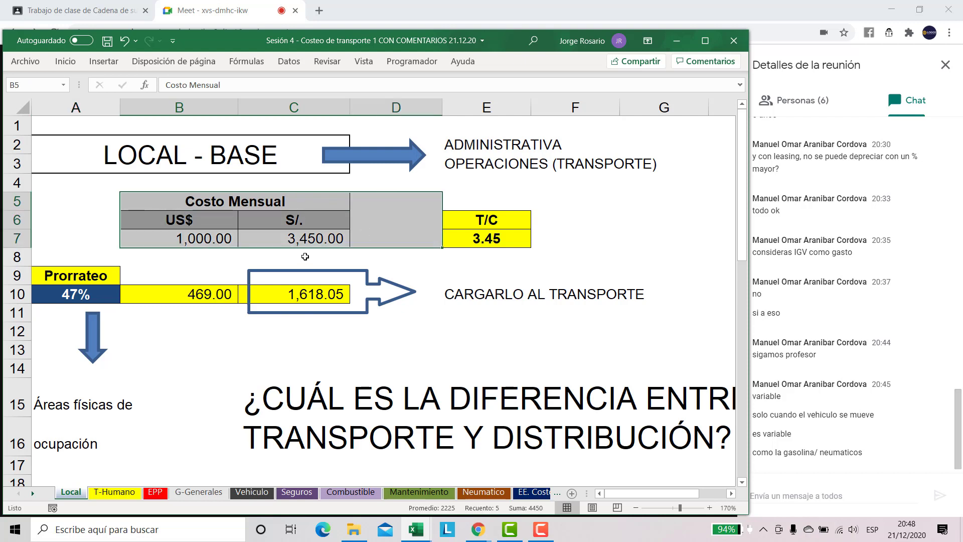
{"action": "left_click", "coordinate": [314, 238]}
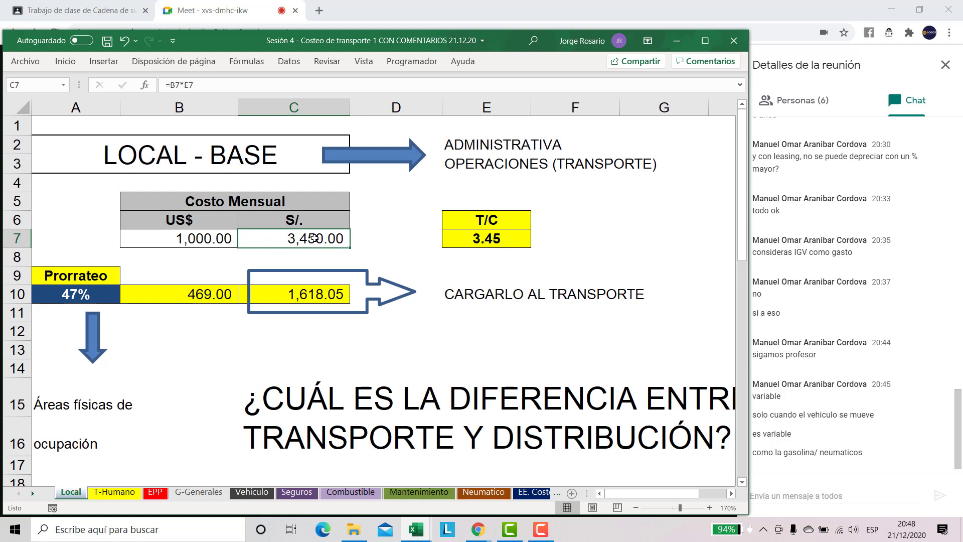
{"action": "left_click_drag", "start_coordinate": [288, 215], "coordinate": [294, 259]}
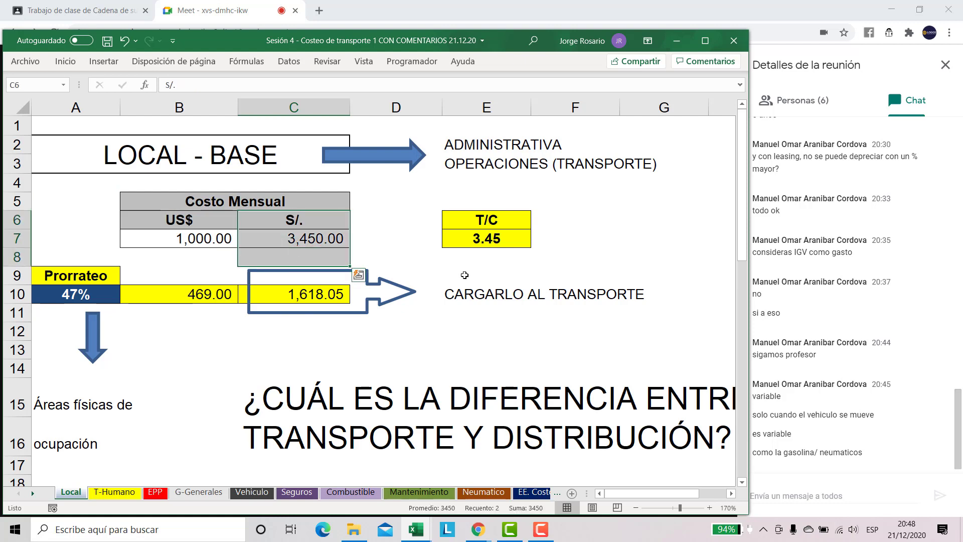
{"action": "left_click", "coordinate": [321, 224]}
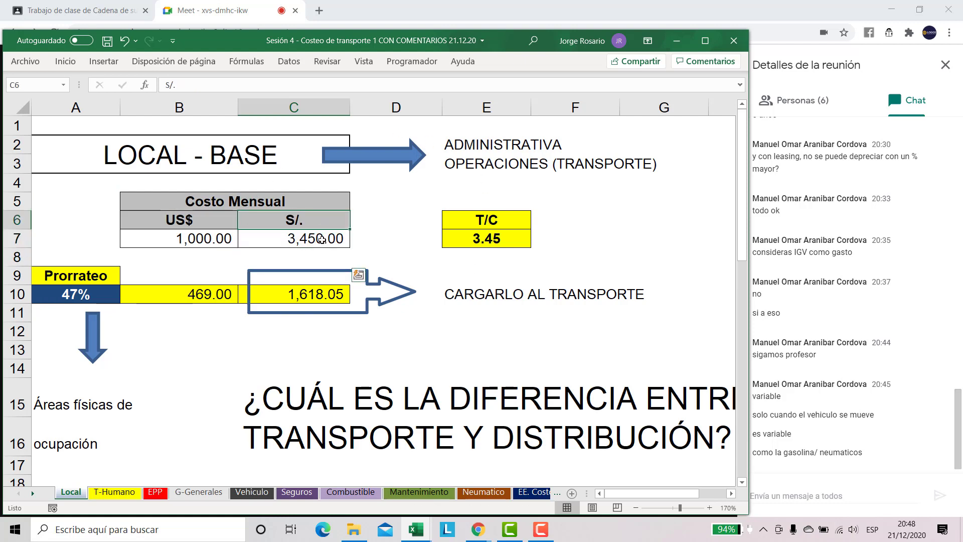
- On the T-Humano sheet, highlight the driver's Total Costo Mensual row in the Conductor labour cost table
{"action": "left_click", "coordinate": [125, 494]}
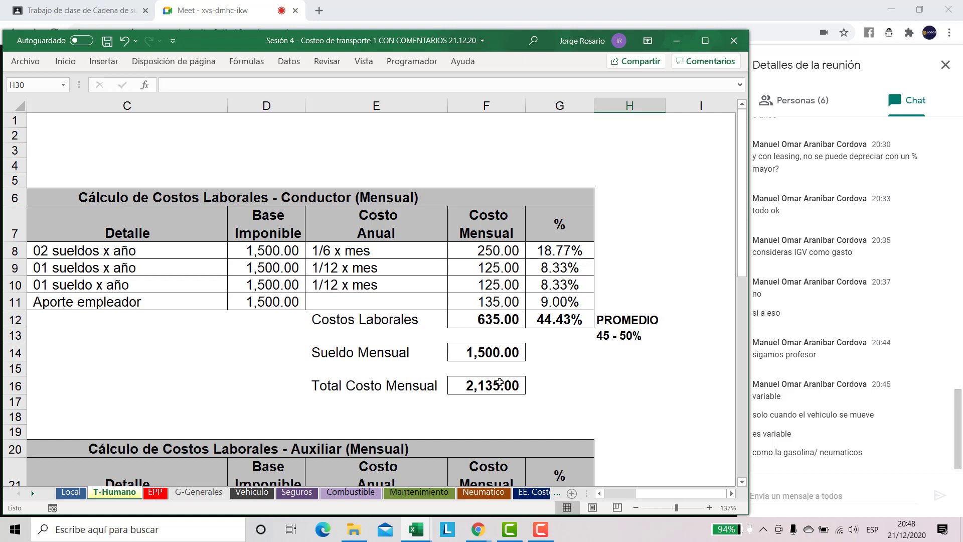
{"action": "left_click_drag", "start_coordinate": [512, 389], "coordinate": [341, 388]}
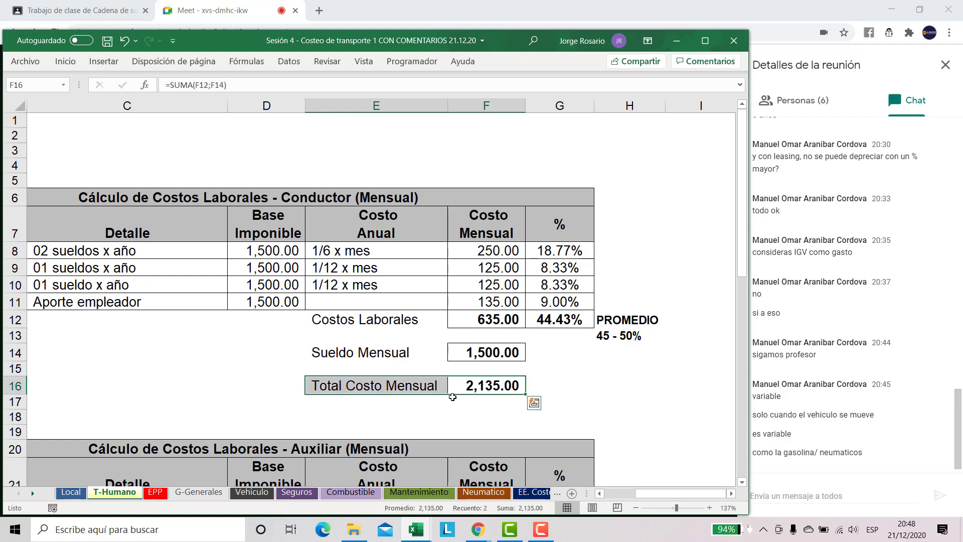
{"action": "left_click_drag", "start_coordinate": [473, 387], "coordinate": [542, 389]}
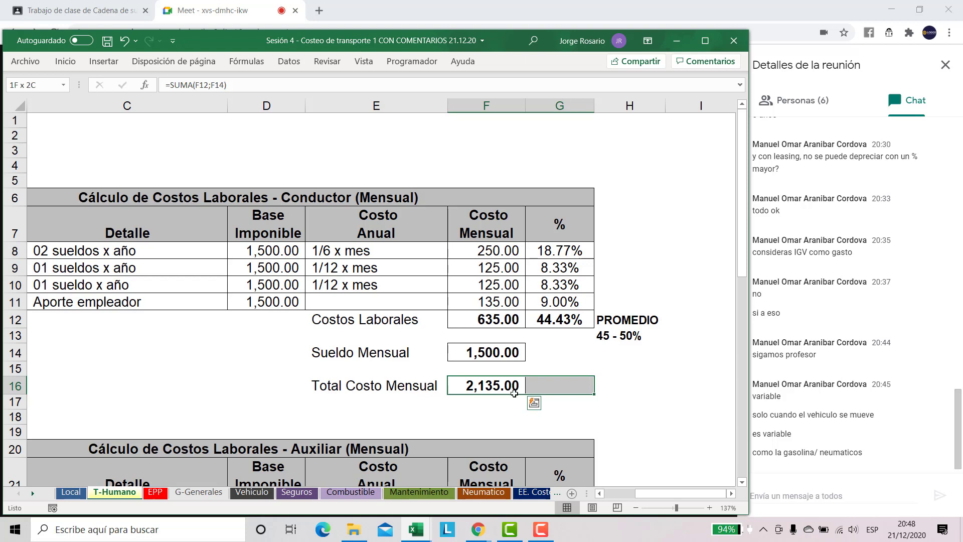
{"action": "left_click", "coordinate": [517, 392]}
{"action": "left_click", "coordinate": [383, 390], "text": "shift"}
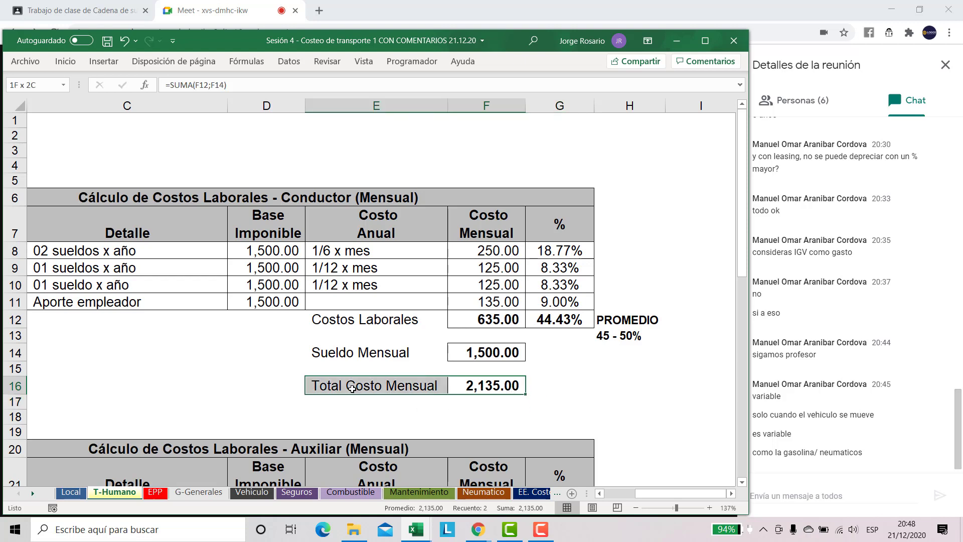
{"action": "key", "text": "shift+Right"}
{"action": "key", "text": "shift+Right"}
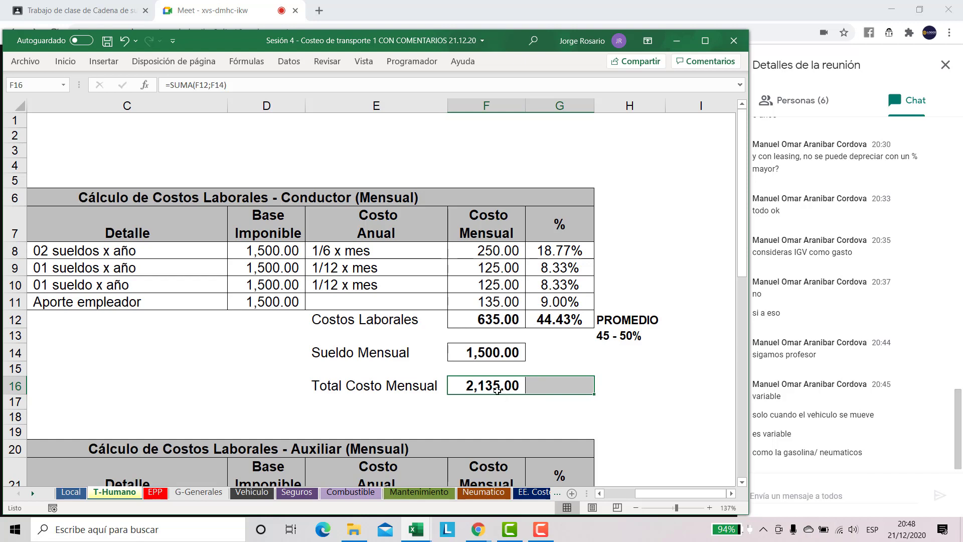
{"action": "key", "text": "shift+Left"}
{"action": "key", "text": "shift+Right"}
{"action": "key", "text": "shift+Left"}
{"action": "key", "text": "shift+Left"}
- Highlight the Sueldo Mensual rows of both the Conductor and Auxiliar labour cost tables
{"action": "left_click_drag", "start_coordinate": [497, 352], "coordinate": [343, 351]}
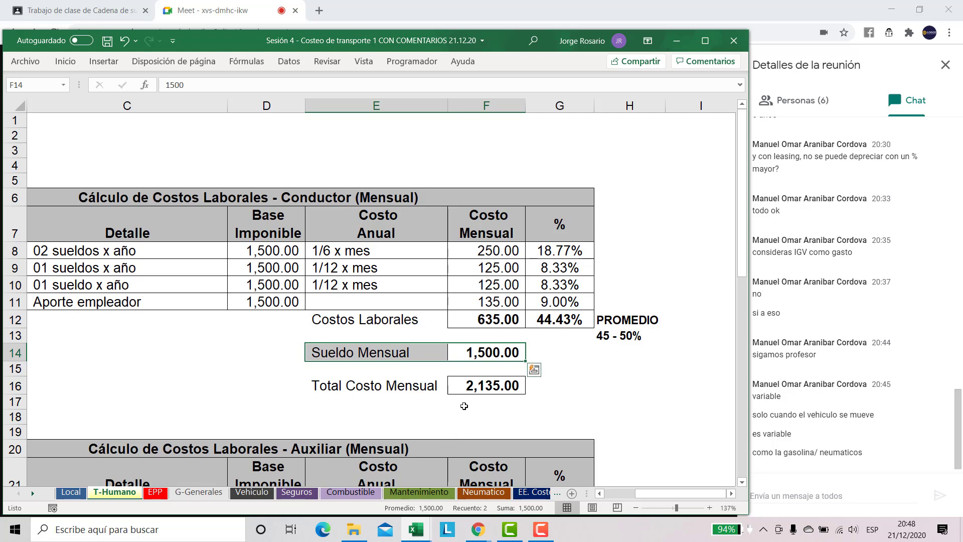
{"action": "scroll", "coordinate": [464, 405], "scroll_direction": "down", "scroll_amount": 3}
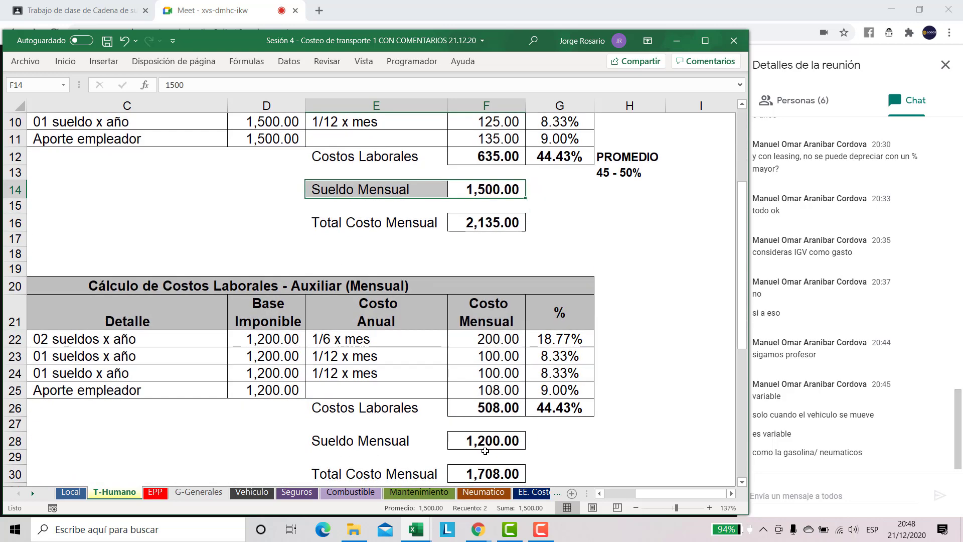
{"action": "left_click_drag", "start_coordinate": [482, 442], "coordinate": [396, 441]}
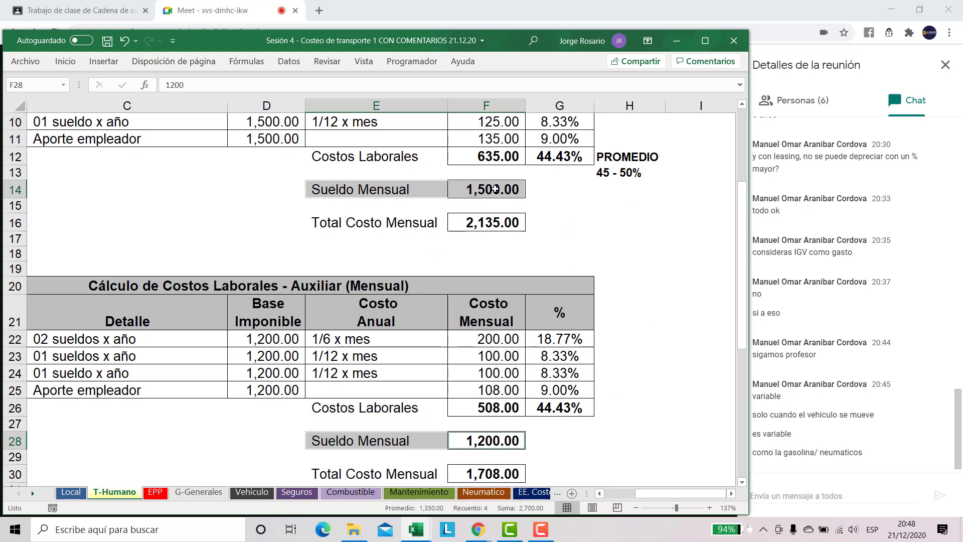
{"action": "left_click_drag", "start_coordinate": [493, 189], "coordinate": [365, 189]}
{"action": "left_click_drag", "start_coordinate": [519, 448], "coordinate": [341, 452]}
- On the EPP sheet, highlight the protective equipment items with their quantities and the S/. cost column
{"action": "left_click", "coordinate": [155, 491]}
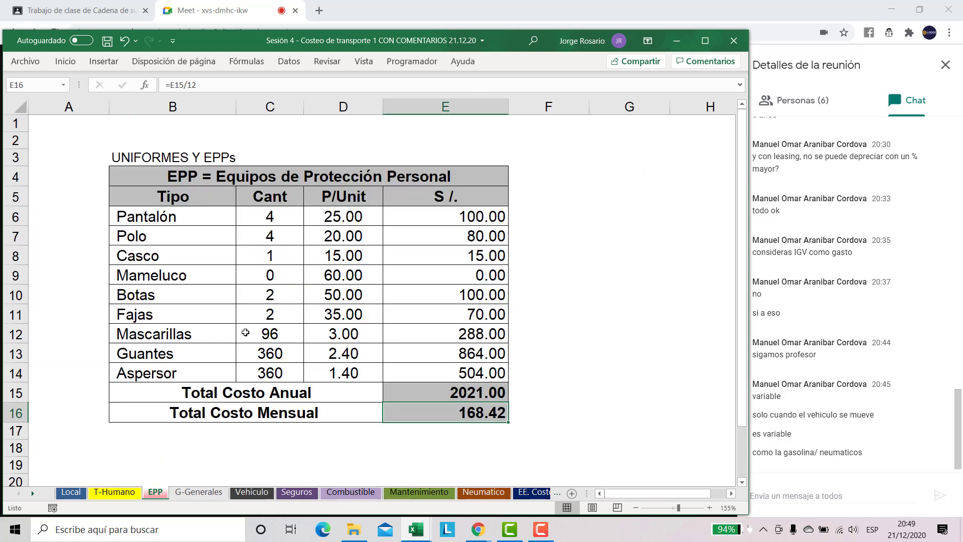
{"action": "left_click_drag", "start_coordinate": [179, 221], "coordinate": [249, 376]}
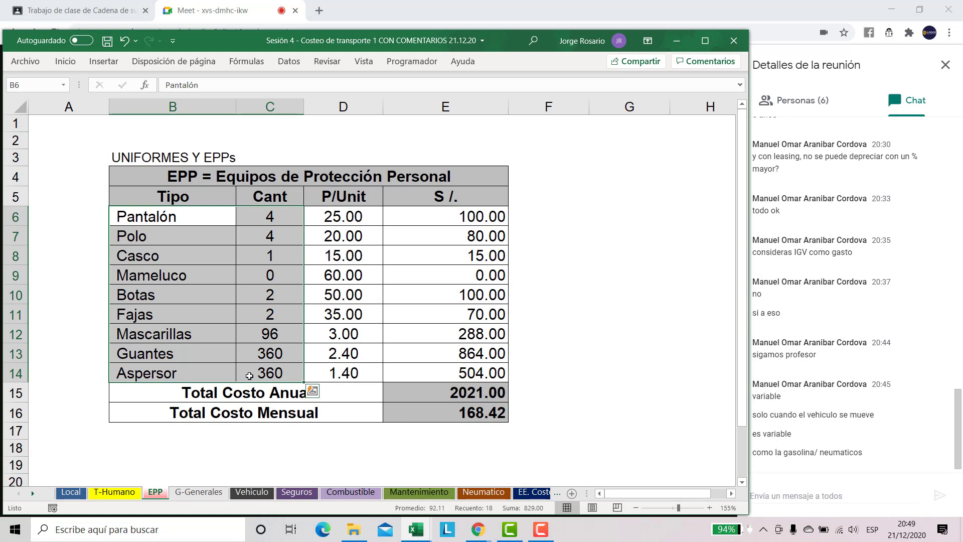
{"action": "left_click_drag", "start_coordinate": [446, 216], "coordinate": [435, 396]}
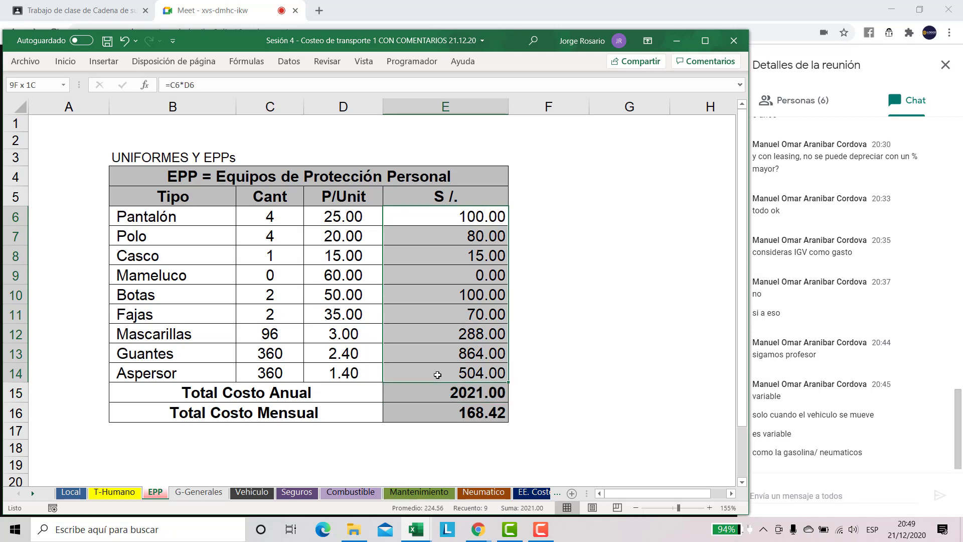
- On the G-Generales sheet, examine the LUZ and AGUA administrative expenses and their Por persona allocation in enlarged view
{"action": "left_click", "coordinate": [197, 492]}
{"action": "left_click", "coordinate": [321, 301]}
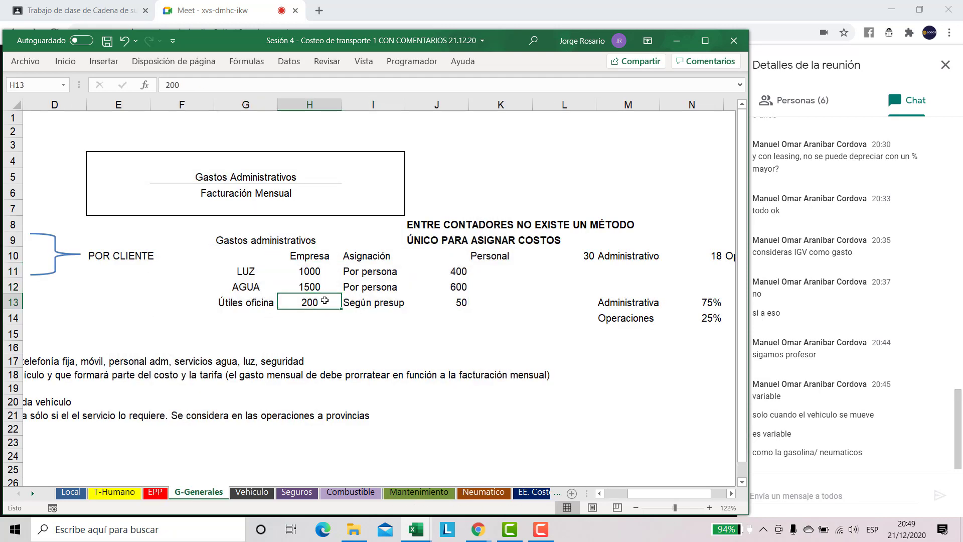
{"action": "left_click_drag", "start_coordinate": [679, 508], "coordinate": [686, 510]}
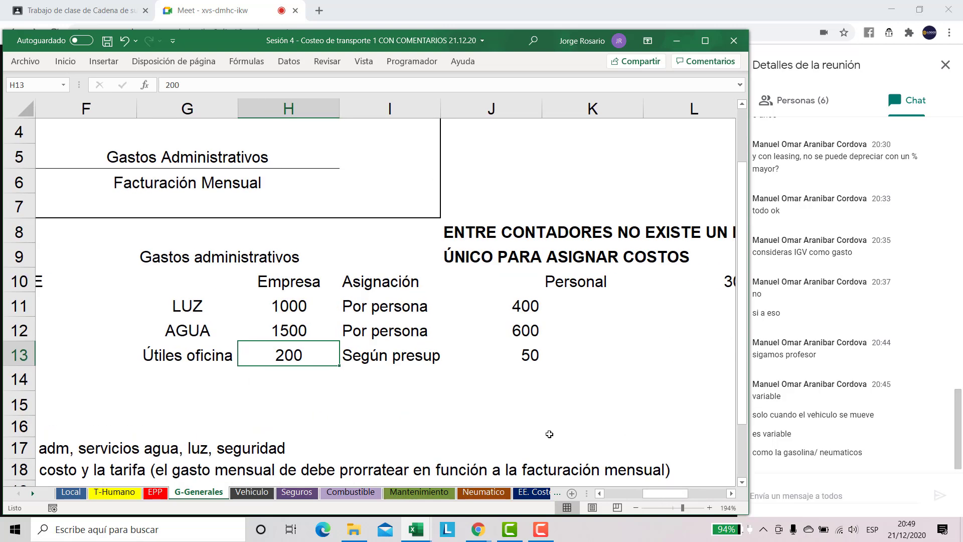
{"action": "left_click", "coordinate": [194, 305]}
{"action": "left_click_drag", "start_coordinate": [178, 332], "coordinate": [436, 336]}
{"action": "left_click_drag", "start_coordinate": [196, 304], "coordinate": [421, 317]}
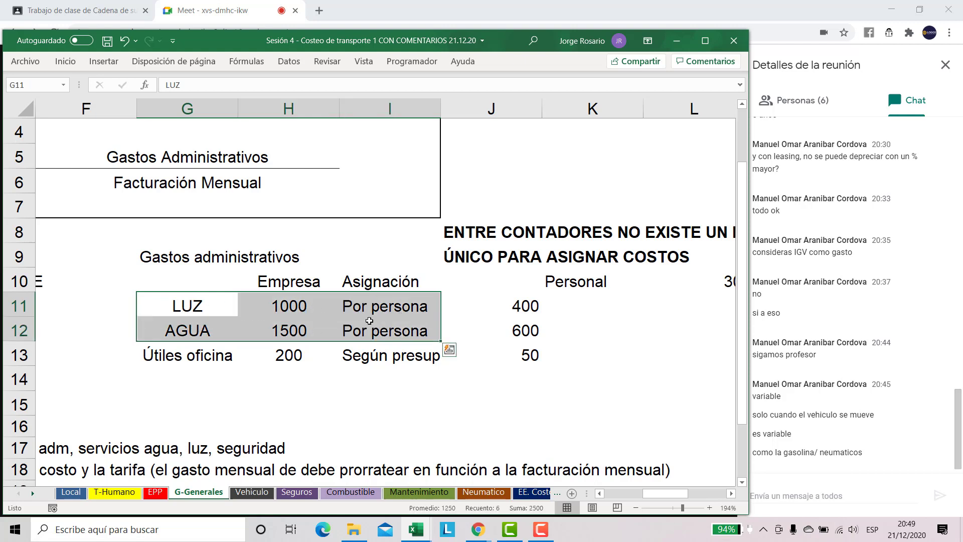
{"action": "left_click_drag", "start_coordinate": [312, 307], "coordinate": [194, 324]}
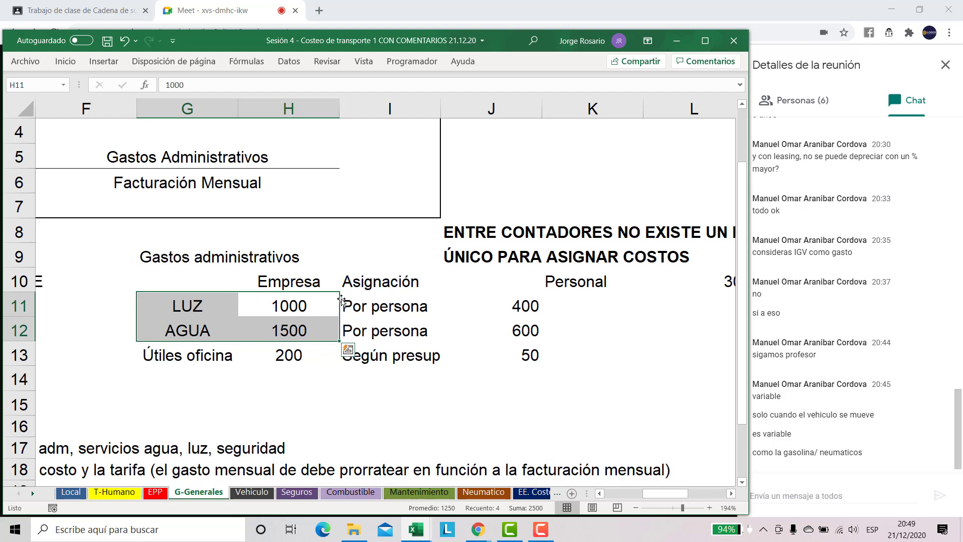
- On the G-Generales sheet, highlight the LUZ and AGUA expenses with their Empresa amounts
{"action": "left_click_drag", "start_coordinate": [314, 305], "coordinate": [173, 311]}
{"action": "left_click_drag", "start_coordinate": [314, 326], "coordinate": [160, 338]}
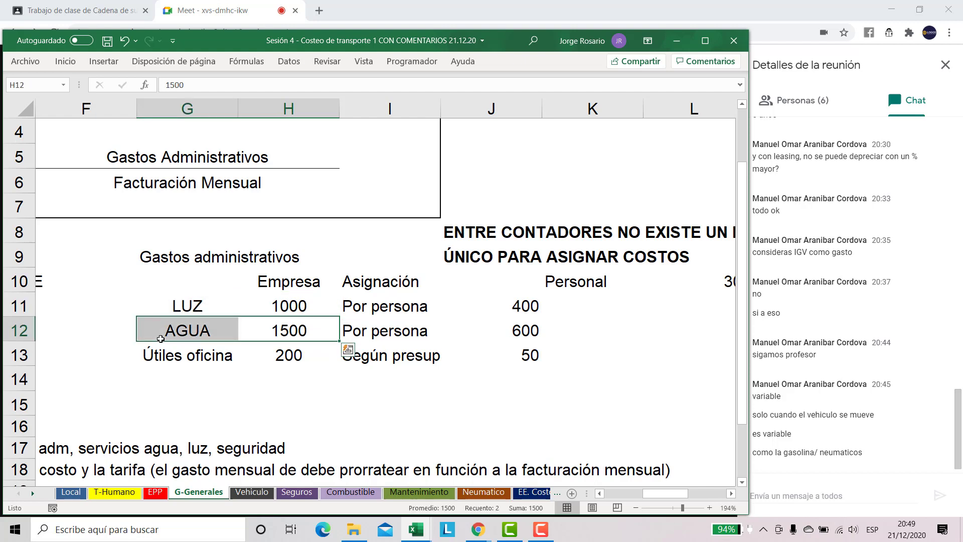
- On the Vehículo sheet, highlight the Vida Util (Meses) column and the monthly depreciation total, ending on the Seguros sheet
{"action": "left_click", "coordinate": [252, 492]}
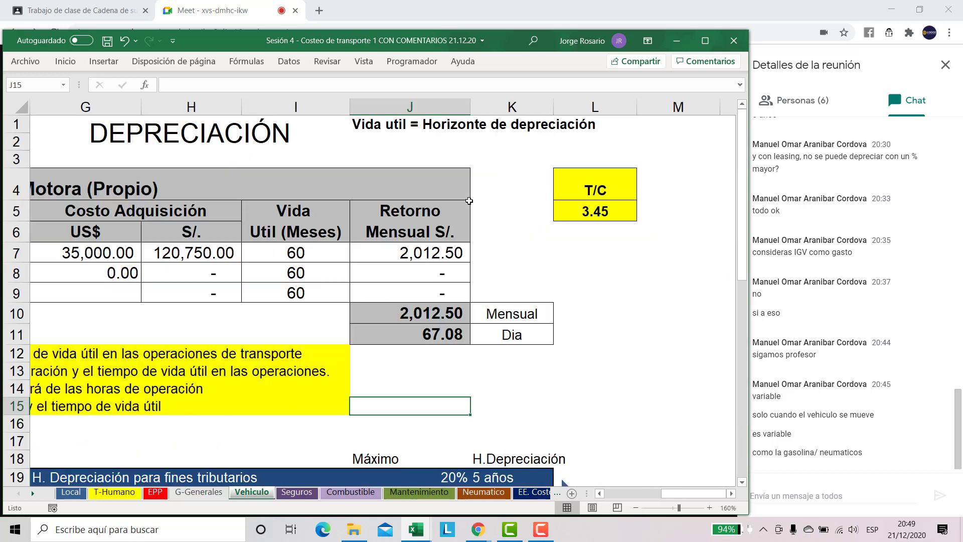
{"action": "scroll", "coordinate": [440, 181], "scroll_direction": "left", "scroll_amount": 3}
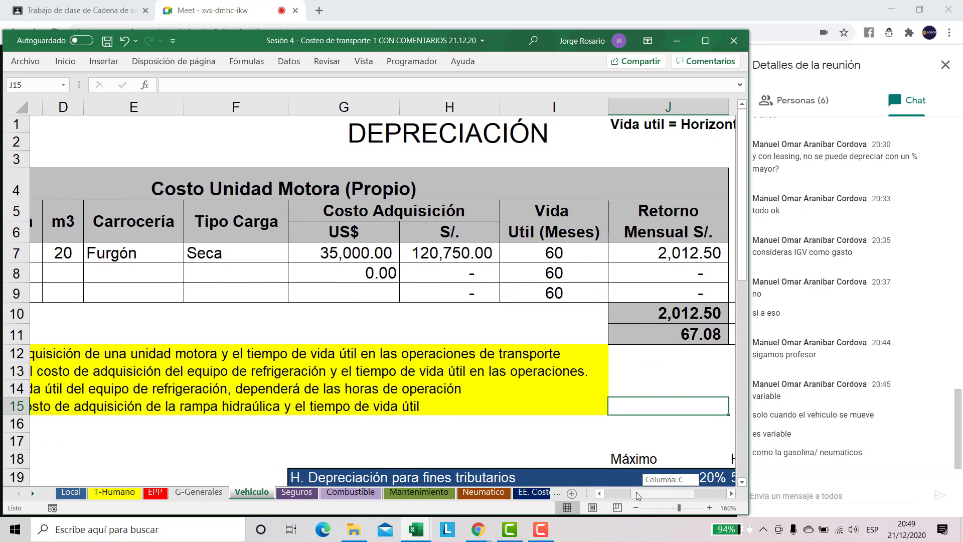
{"action": "left_click", "coordinate": [497, 105]}
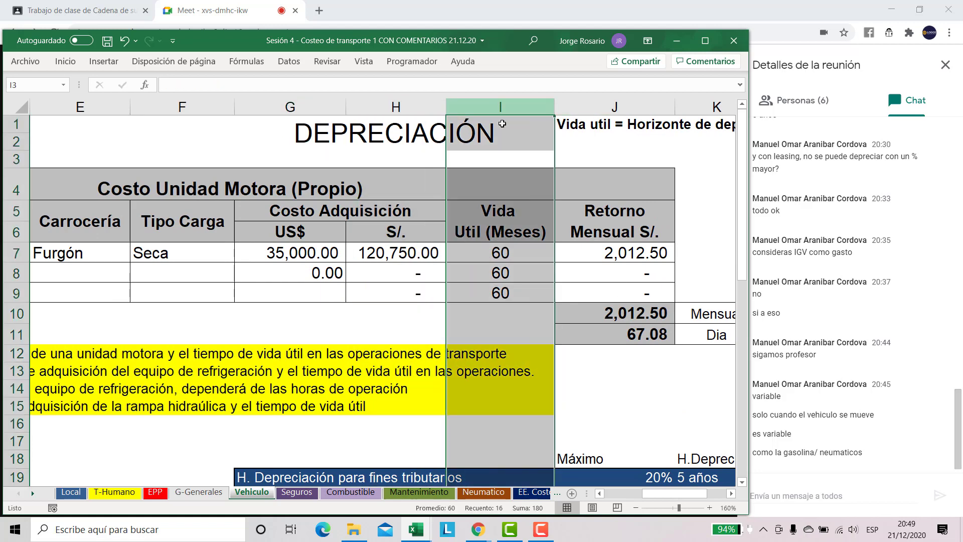
{"action": "left_click_drag", "start_coordinate": [509, 249], "coordinate": [501, 286]}
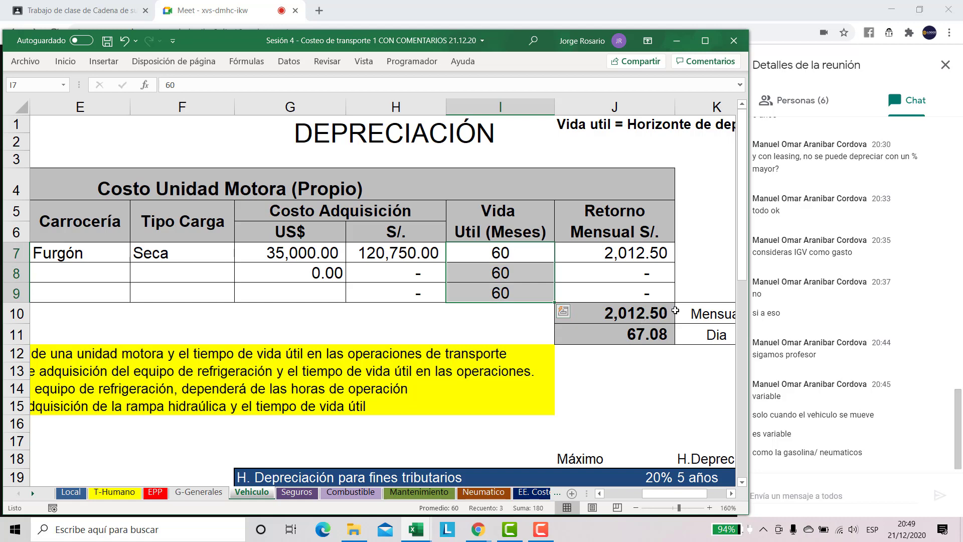
{"action": "left_click_drag", "start_coordinate": [678, 311], "coordinate": [603, 311]}
{"action": "left_click", "coordinate": [499, 105]}
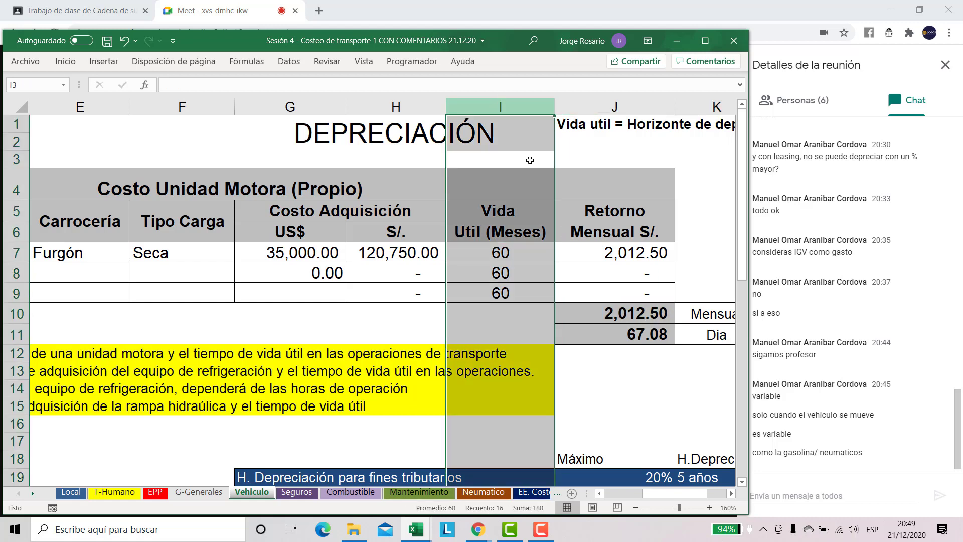
{"action": "left_click_drag", "start_coordinate": [694, 312], "coordinate": [609, 314]}
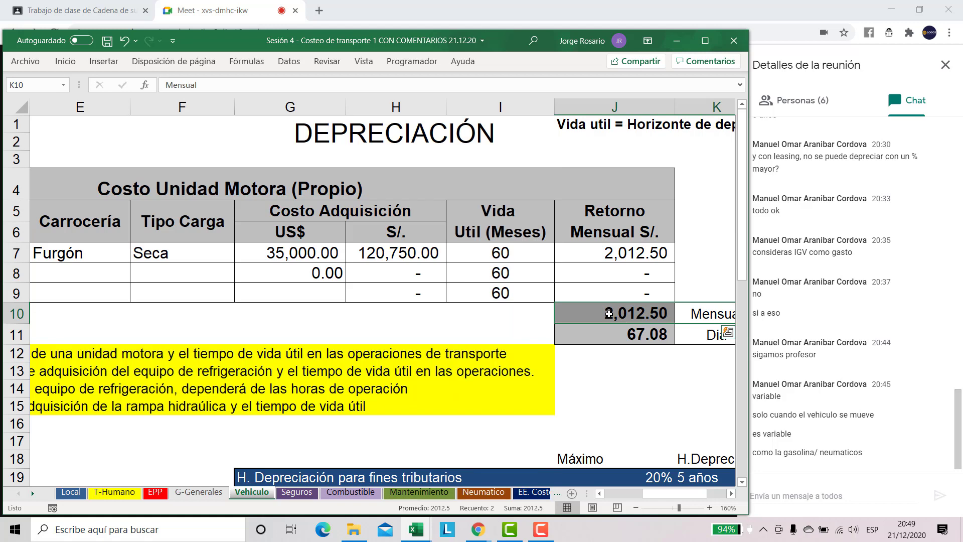
{"action": "left_click", "coordinate": [297, 491]}
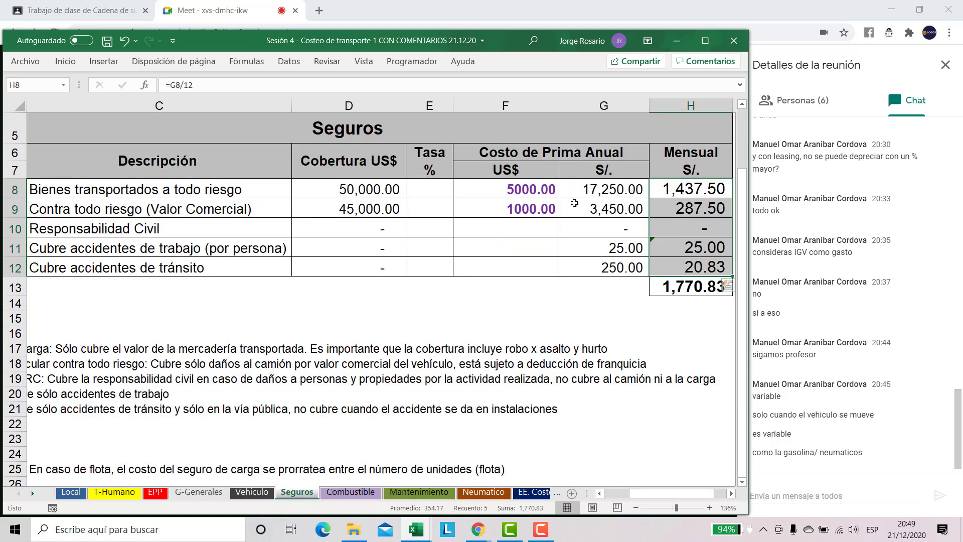
- On the Combustible sheet, highlight the COSTOS FIJOS definition and the COSTOS VARIABLES definition
{"action": "left_click", "coordinate": [351, 491]}
{"action": "mouse_move", "coordinate": [116, 322]}
{"action": "left_mouse_down"}
{"action": "mouse_move", "coordinate": [87, 312]}
{"action": "mouse_move", "coordinate": [452, 315]}
{"action": "left_mouse_up"}
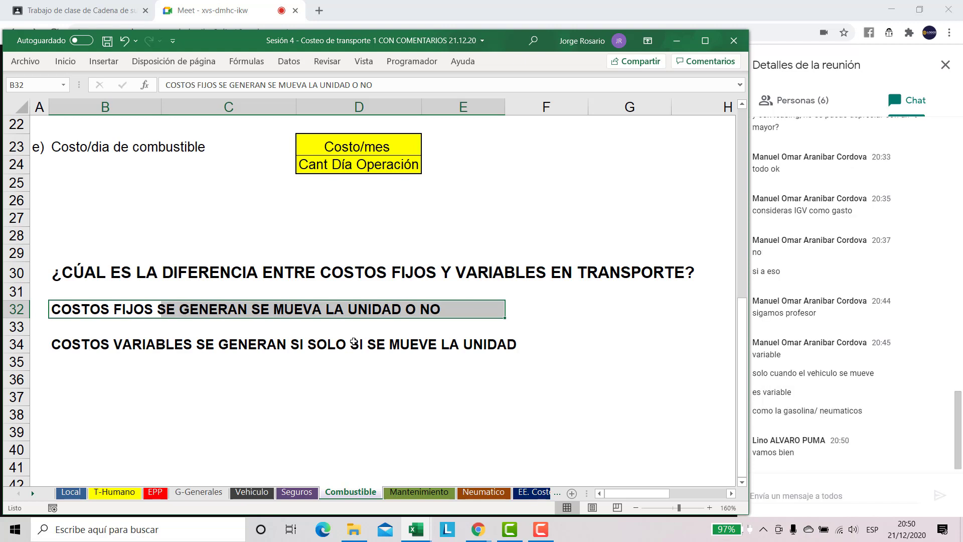
{"action": "key", "text": "Left"}
{"action": "key", "text": "Down"}
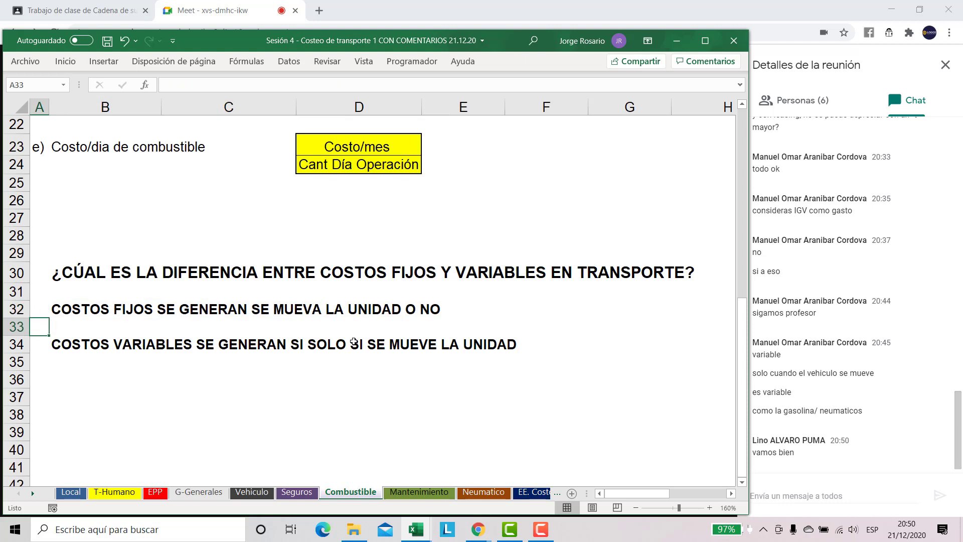
{"action": "key", "text": "Down"}
{"action": "key", "text": "Right"}
{"action": "key", "text": "shift+Right"}
{"action": "key", "text": "shift+Right"}
{"action": "key", "text": "shift+Right"}
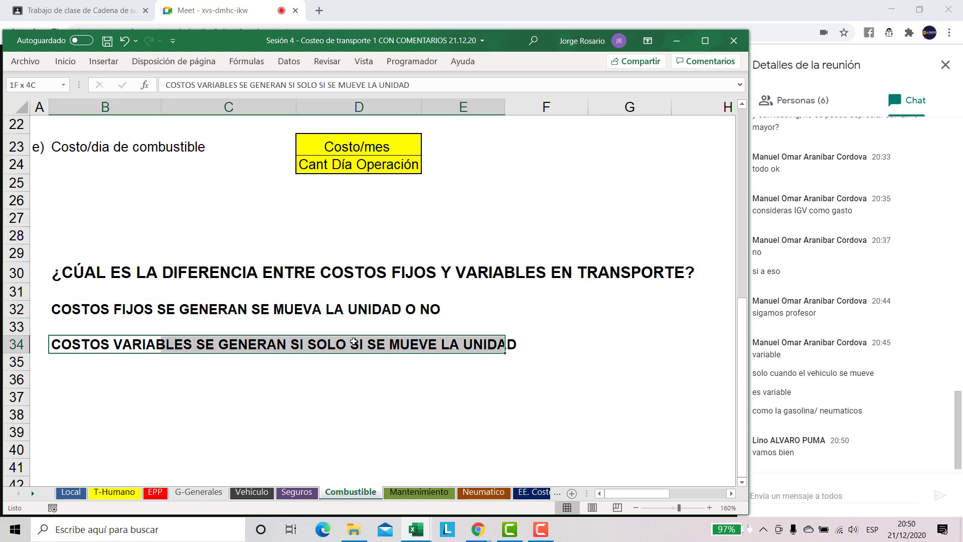
- Highlight the Combustible row of the fuel cost table from CONCEPTO through Costo/Mes, reducing the selection back to the concept cell
{"action": "key", "text": "Up"}
{"action": "key", "text": "Up"}
{"action": "key", "text": "Up"}
{"action": "key", "text": "Up"}
{"action": "key", "text": "Up"}
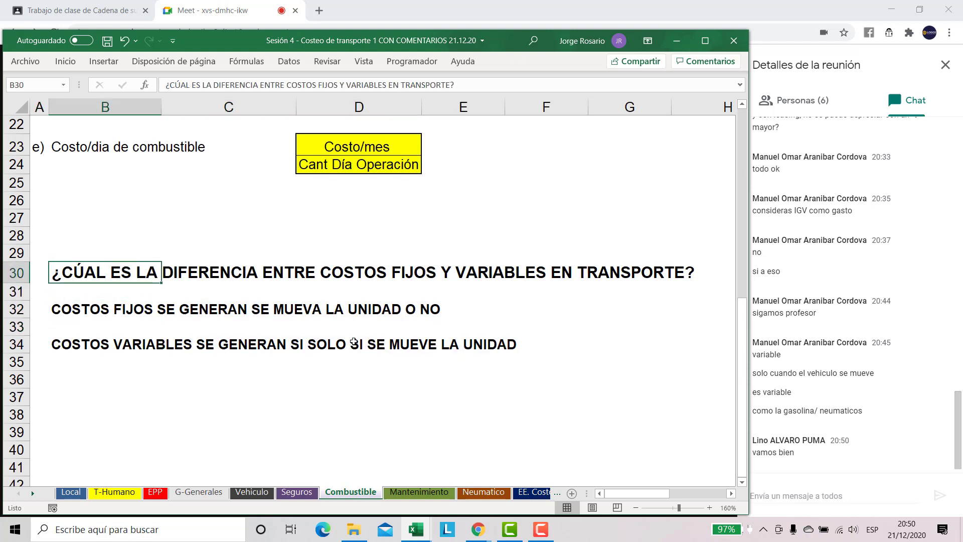
{"action": "key", "text": "Up"}
{"action": "key", "text": "Up"}
{"action": "key", "text": "Up"}
{"action": "key", "text": "Up"}
{"action": "key", "text": "Up"}
{"action": "key", "text": "Up"}
{"action": "key", "text": "Up"}
{"action": "key", "text": "Up"}
{"action": "key", "text": "Up"}
{"action": "key", "text": "Up"}
{"action": "key", "text": "Up"}
{"action": "key", "text": "Up"}
{"action": "key", "text": "Up"}
{"action": "key", "text": "Up"}
{"action": "key", "text": "Up"}
{"action": "key", "text": "Up"}
{"action": "key", "text": "Up"}
{"action": "key", "text": "Up"}
{"action": "key", "text": "Up"}
{"action": "key", "text": "Up"}
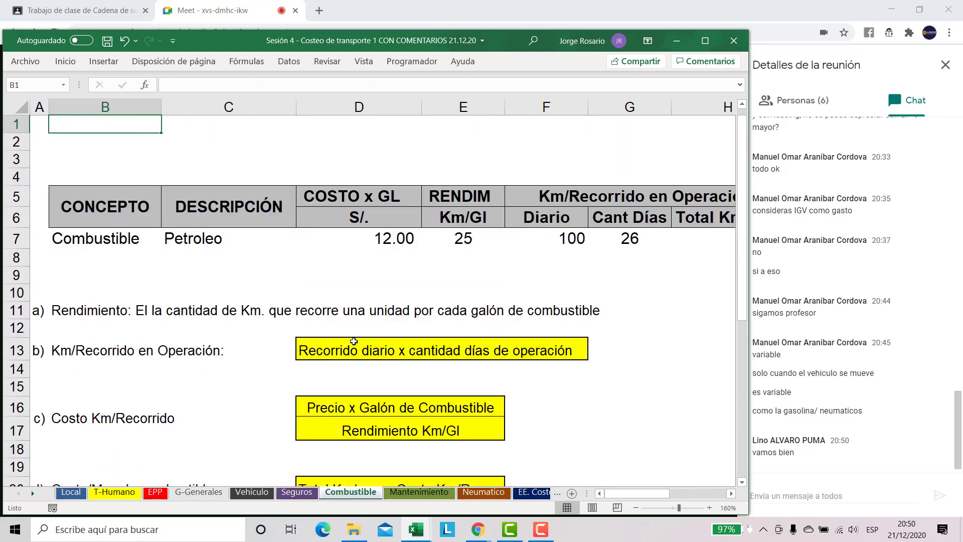
{"action": "key", "text": "Down"}
{"action": "key", "text": "Down"}
{"action": "key", "text": "Down"}
{"action": "key", "text": "Down"}
{"action": "key", "text": "Down"}
{"action": "key", "text": "Down"}
{"action": "key", "text": "Down"}
{"action": "key", "text": "Up"}
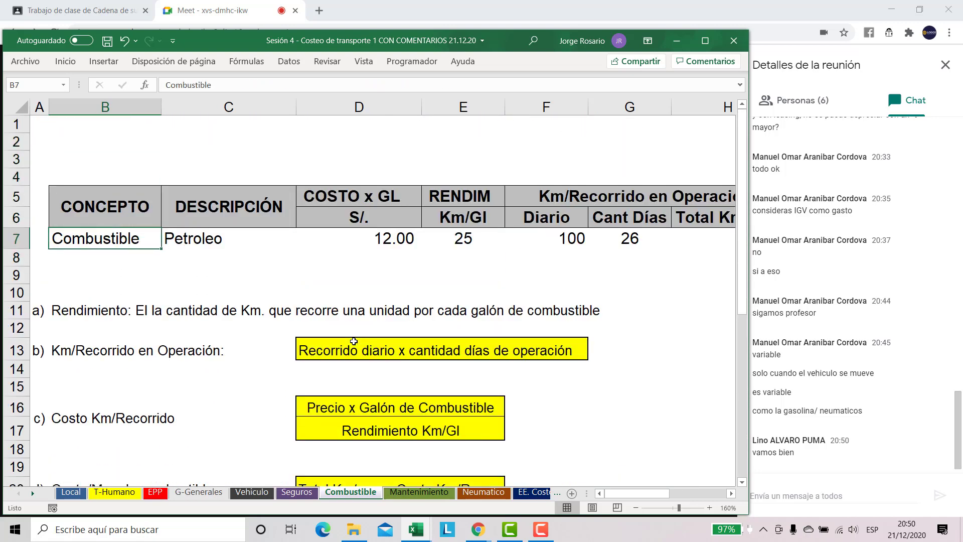
{"action": "key", "text": "shift+Right"}
{"action": "key", "text": "shift+Right"}
{"action": "key", "text": "shift+Right"}
{"action": "key", "text": "shift+Right"}
{"action": "key", "text": "shift+Right"}
{"action": "key", "text": "shift+Right"}
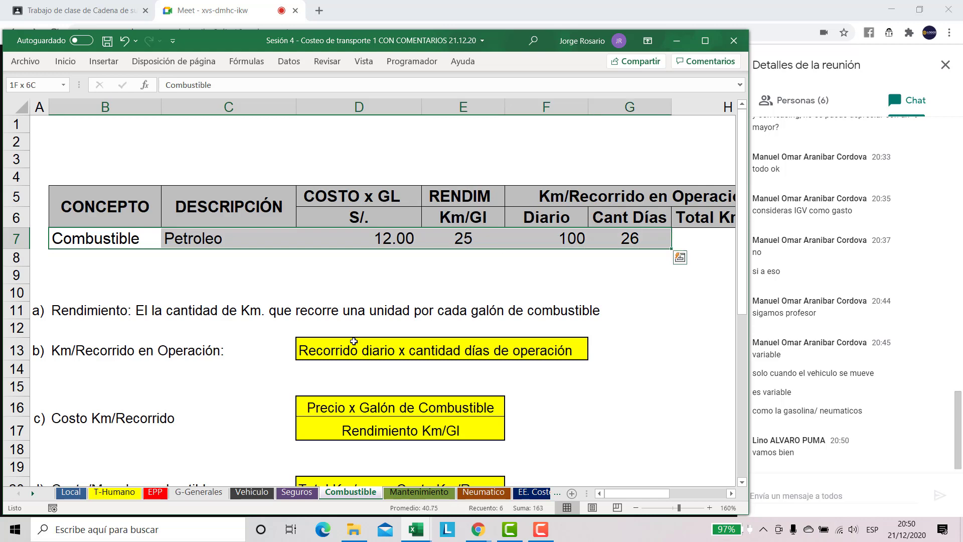
{"action": "key", "text": "shift+Right"}
{"action": "key", "text": "shift+Right"}
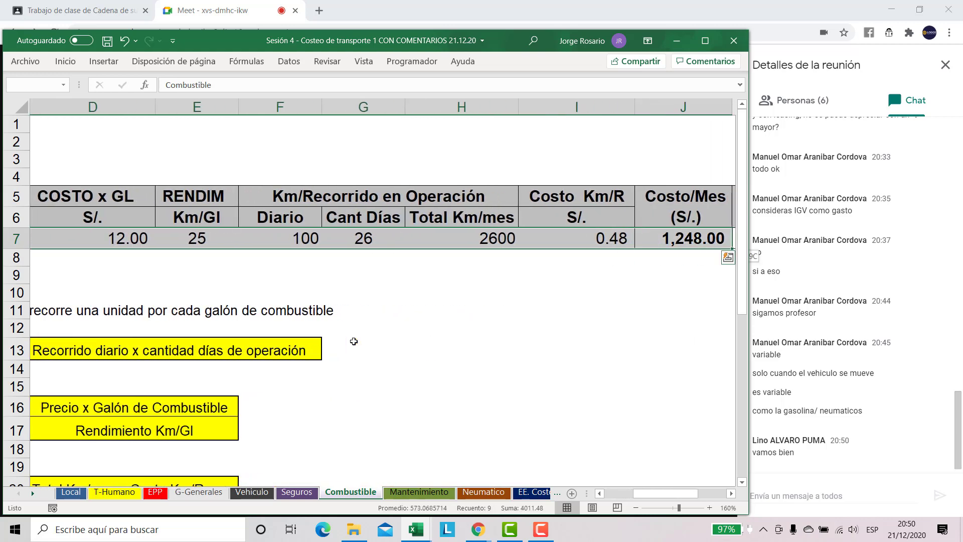
{"action": "key", "text": "shift+Left"}
{"action": "key", "text": "shift+Left"}
{"action": "key", "text": "shift+Left"}
{"action": "key", "text": "shift+Left"}
{"action": "key", "text": "shift+Left"}
{"action": "key", "text": "shift+Left"}
{"action": "key", "text": "shift+Left"}
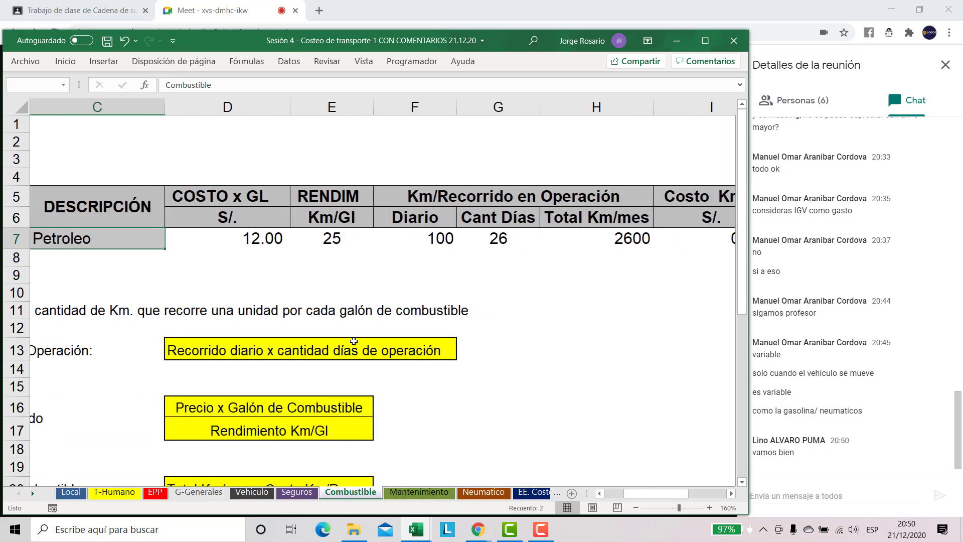
{"action": "key", "text": "shift+Left"}
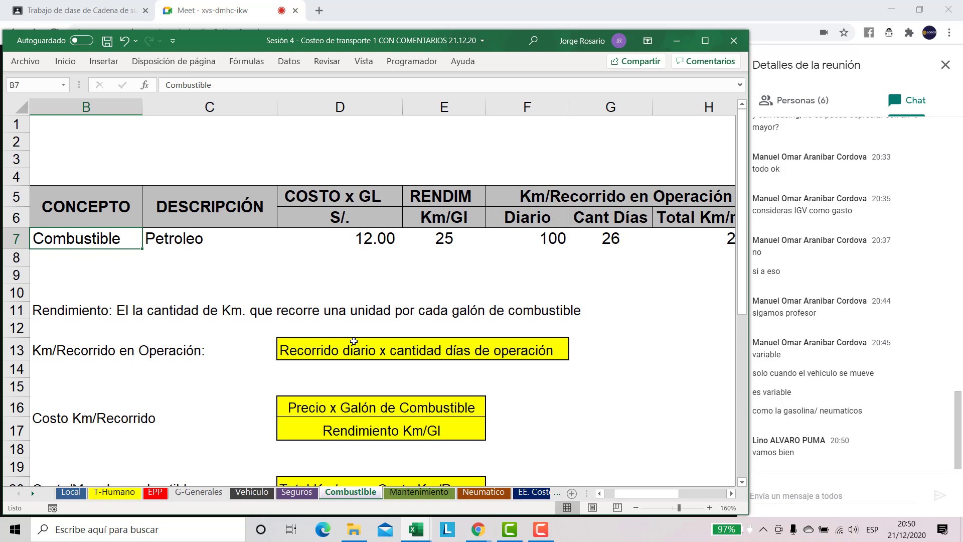
- On the Mantenimiento sheet, examine the preventive maintenance lubricant and filter costs per km in enlarged view
{"action": "left_click", "coordinate": [387, 494]}
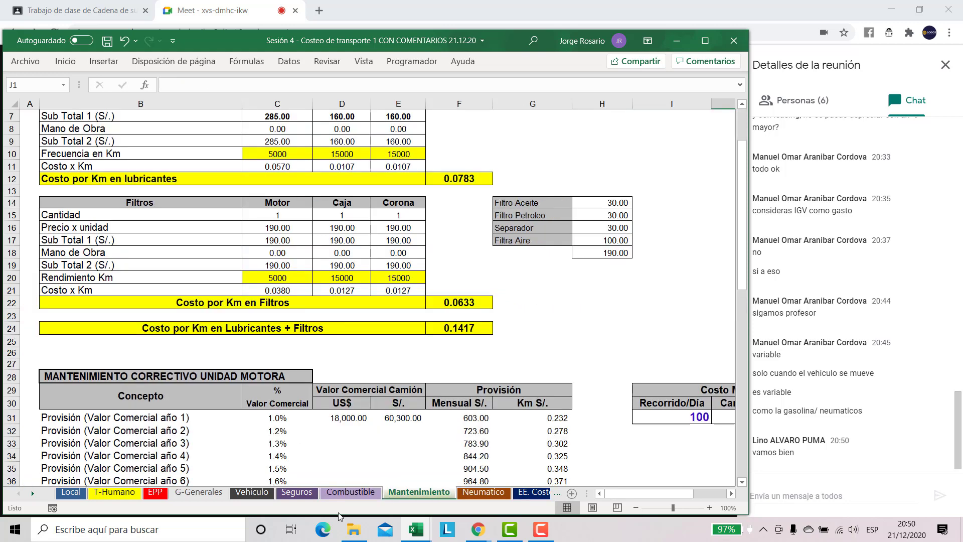
{"action": "scroll", "coordinate": [329, 466], "scroll_direction": "up", "scroll_amount": 2}
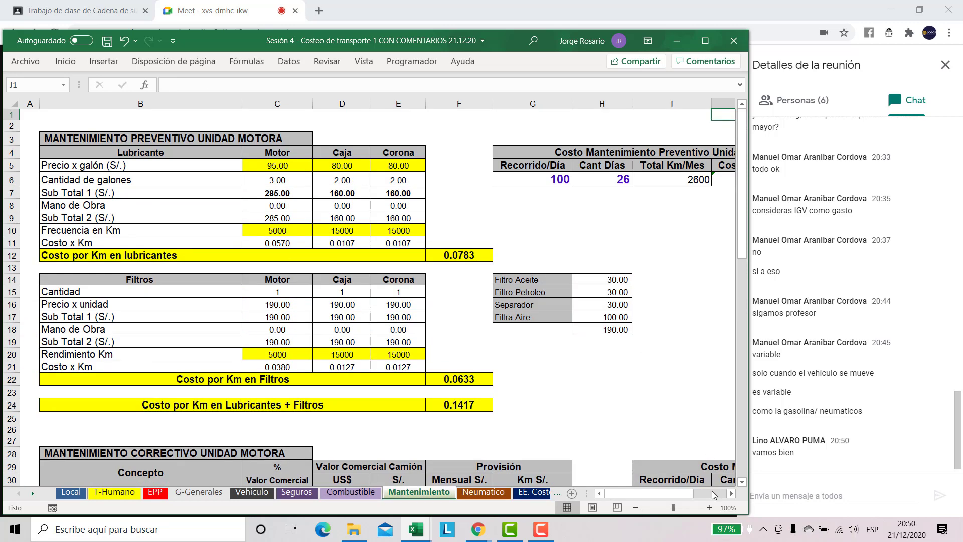
{"action": "left_click", "coordinate": [680, 509]}
{"action": "left_click_drag", "start_coordinate": [649, 495], "coordinate": [618, 488]}
{"action": "scroll", "coordinate": [171, 205], "scroll_direction": "down", "scroll_amount": 2}
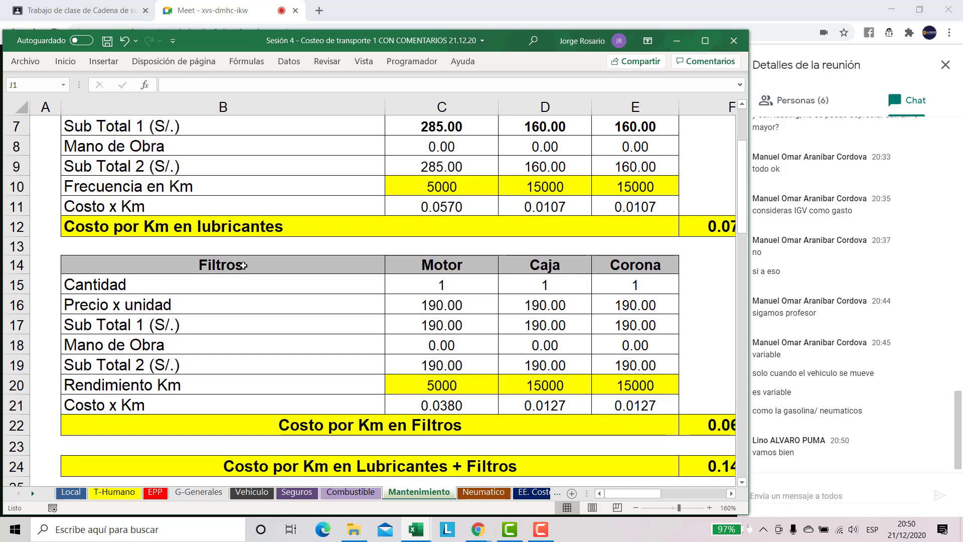
{"action": "scroll", "coordinate": [267, 285], "scroll_direction": "down", "scroll_amount": 5}
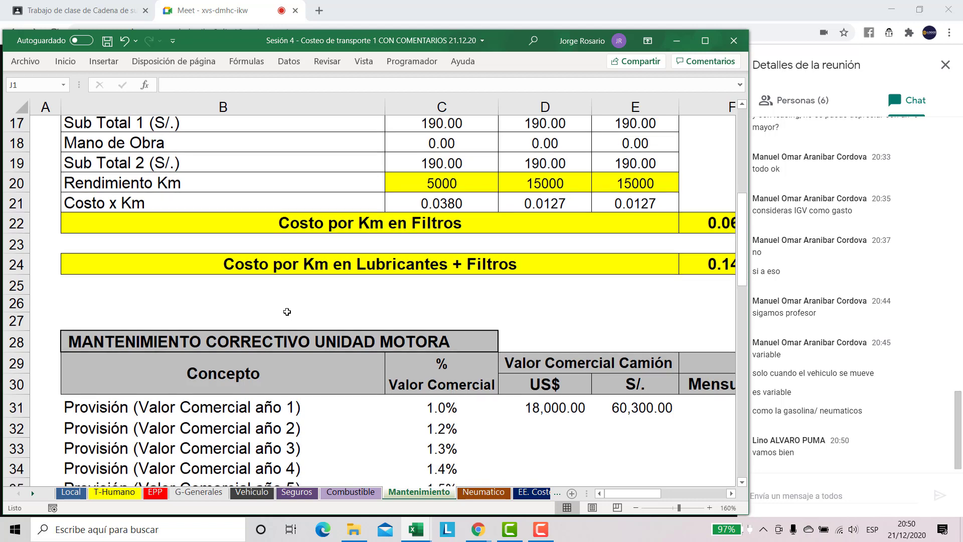
- Highlight the ten yearly provision rows of the corrective maintenance table, from Concepto through Valor Comercial Camión, and compare with preventive maintenance
{"action": "left_click_drag", "start_coordinate": [609, 492], "coordinate": [663, 507]}
{"action": "scroll", "coordinate": [614, 486], "scroll_direction": "down", "scroll_amount": 1}
{"action": "scroll", "coordinate": [338, 321], "scroll_direction": "left", "scroll_amount": 2}
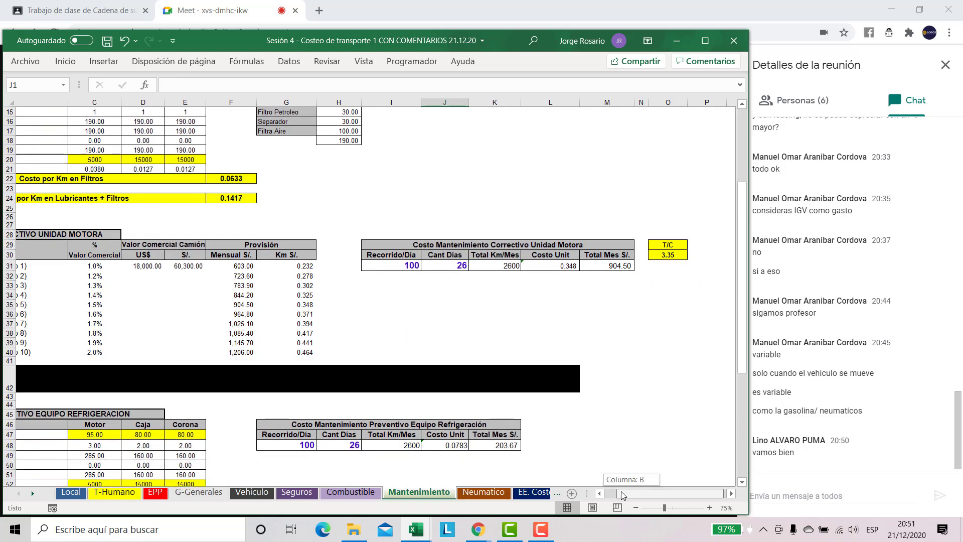
{"action": "left_click_drag", "start_coordinate": [102, 263], "coordinate": [315, 354]}
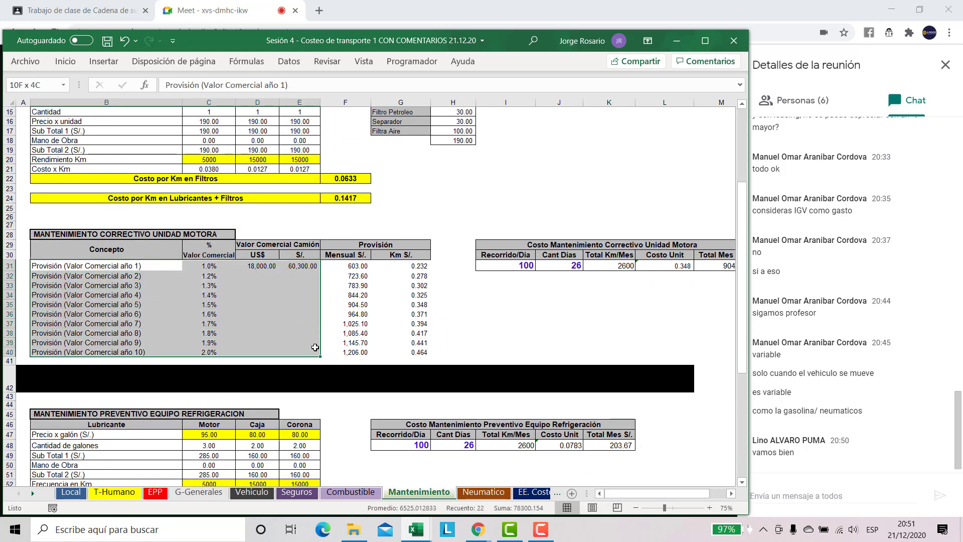
{"action": "scroll", "coordinate": [329, 392], "scroll_direction": "up", "scroll_amount": 5}
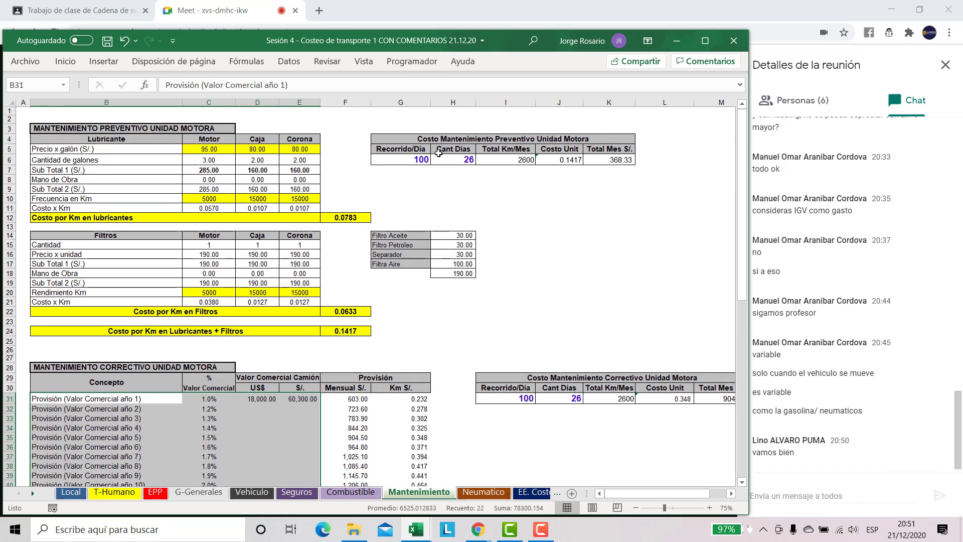
{"action": "scroll", "coordinate": [316, 347], "scroll_direction": "down", "scroll_amount": 2}
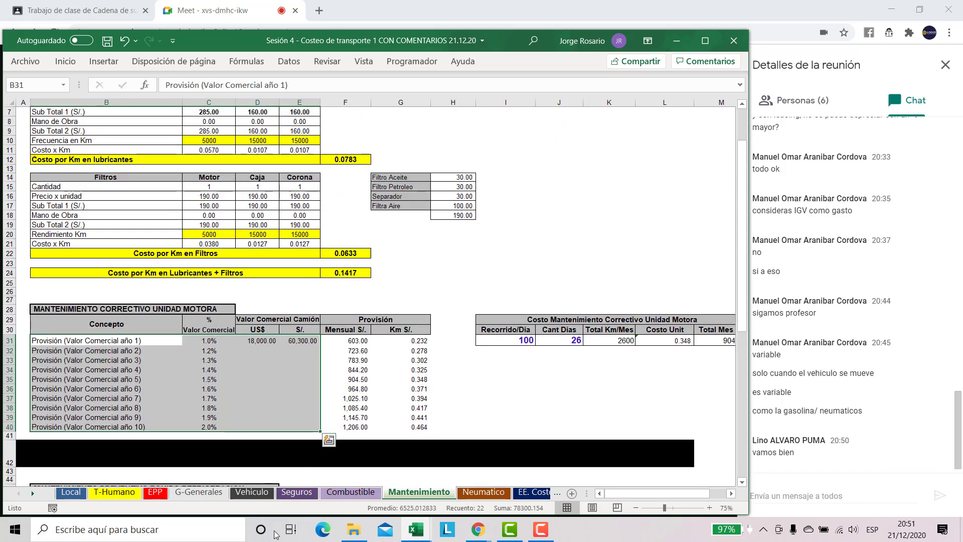
- On the Neumatico sheet, highlight the Neumáticos concept together with its CONCEPTO heading
{"action": "left_click", "coordinate": [477, 492]}
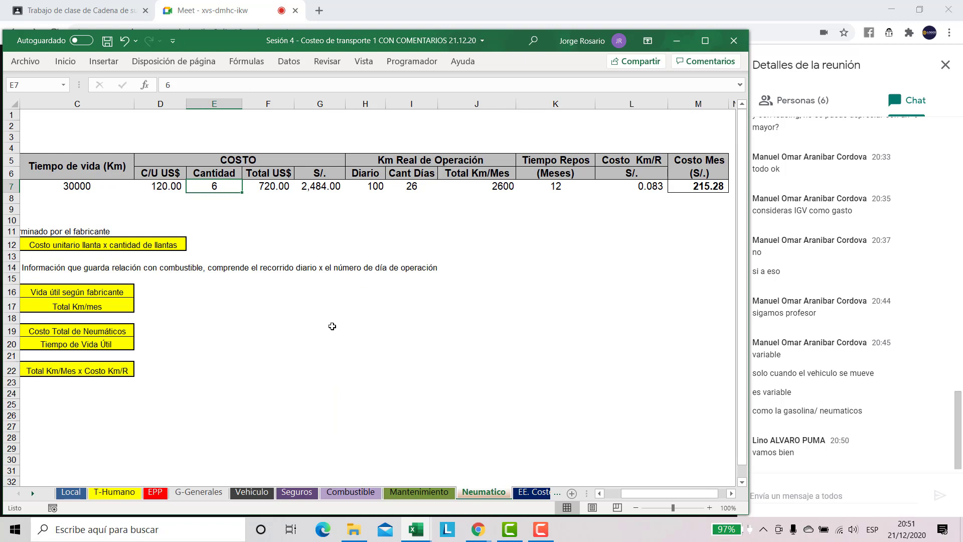
{"action": "key", "text": "Left"}
{"action": "key", "text": "Left"}
{"action": "key", "text": "Left"}
{"action": "key", "text": "Left"}
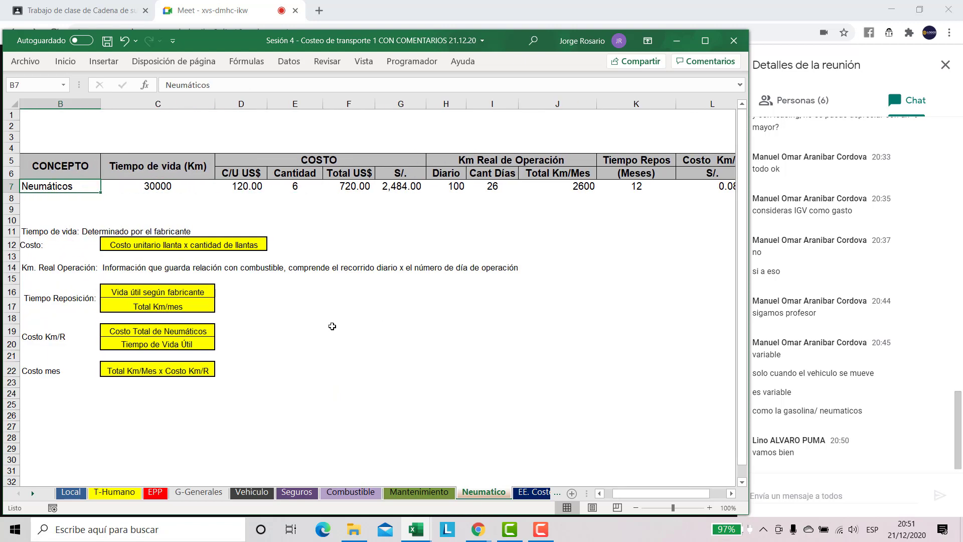
{"action": "key", "text": "Right"}
{"action": "scroll", "coordinate": [332, 326], "scroll_direction": "down", "scroll_amount": 1}
{"action": "key", "text": "shift+Up"}
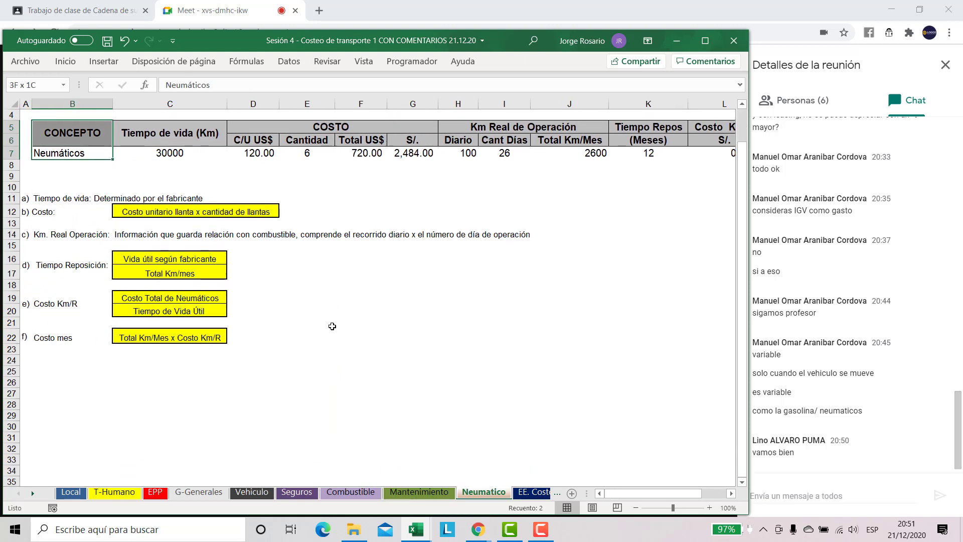
- Enlarge the tyre cost table and highlight the Tiempo de vida (Km) heading with its value
{"action": "left_click", "coordinate": [680, 509]}
{"action": "scroll", "coordinate": [260, 221], "scroll_direction": "up", "scroll_amount": 1}
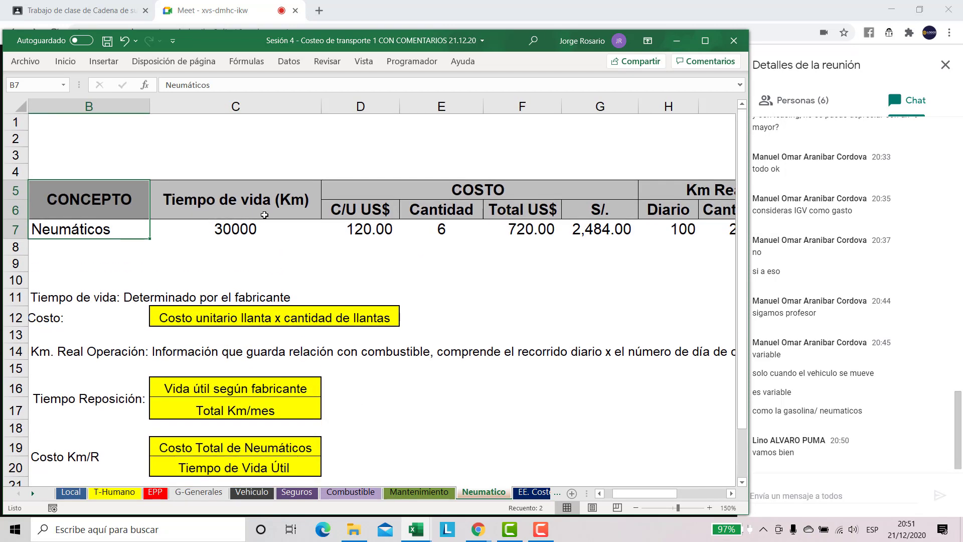
{"action": "left_click", "coordinate": [261, 210]}
{"action": "left_click_drag", "start_coordinate": [260, 210], "coordinate": [257, 234]}
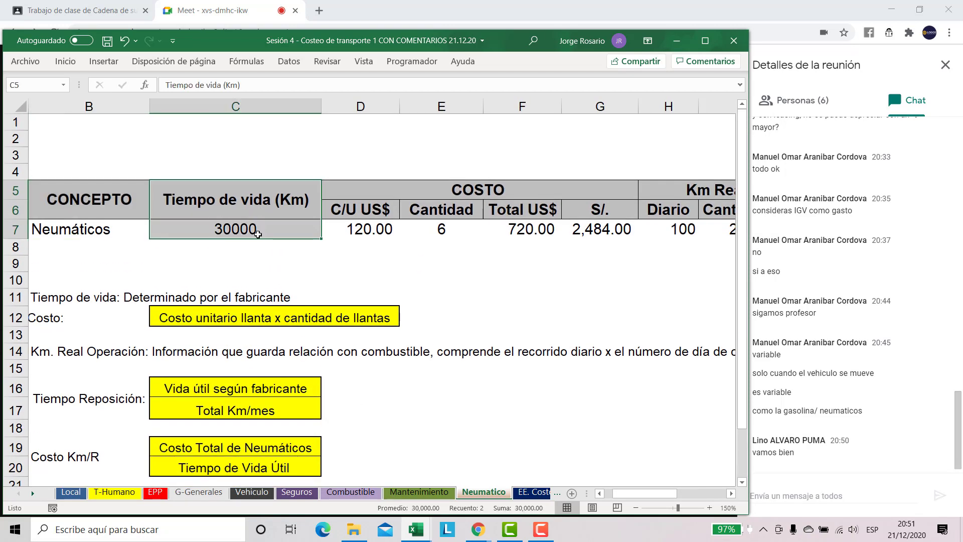
- Examine the tyre cost table's columns across to Costo Km/R and return to the start of the table
{"action": "key", "text": "Right"}
{"action": "key", "text": "Right"}
{"action": "key", "text": "Right"}
{"action": "key", "text": "Right"}
{"action": "key", "text": "Right"}
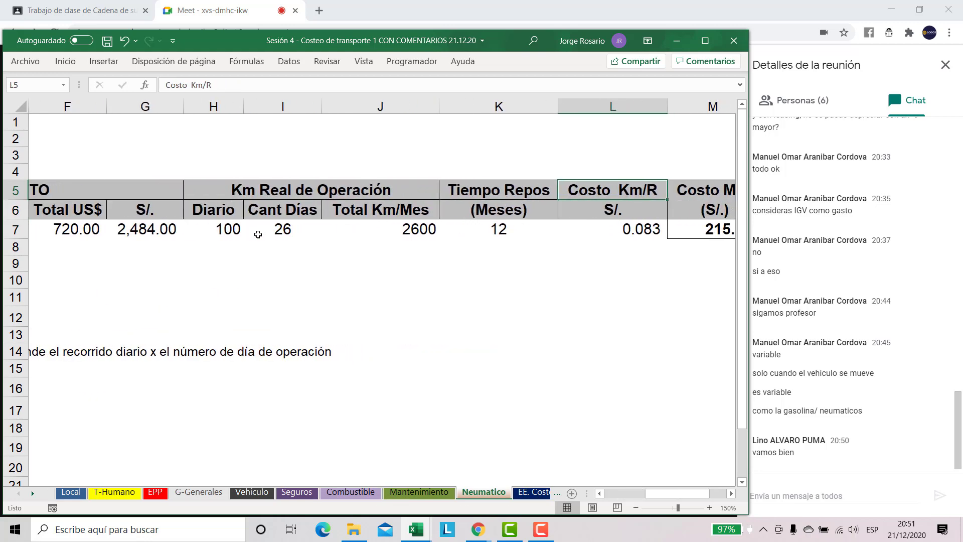
{"action": "key", "text": "Left"}
{"action": "key", "text": "Left"}
{"action": "key", "text": "Left"}
{"action": "key", "text": "Left"}
{"action": "key", "text": "Left"}
{"action": "key", "text": "Left"}
{"action": "key", "text": "Left"}
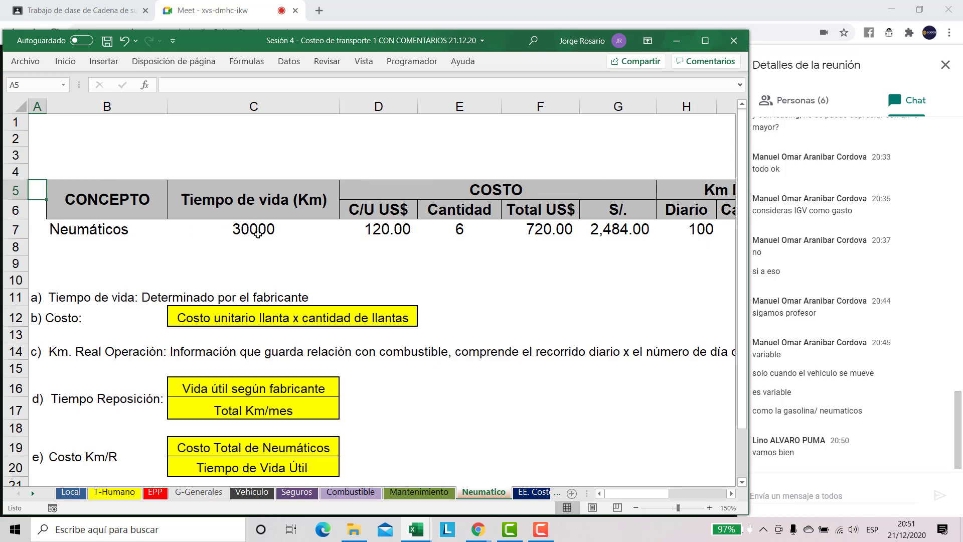
- On the Combustible sheet, outline the variable costs definition with a border
{"action": "left_click", "coordinate": [361, 492]}
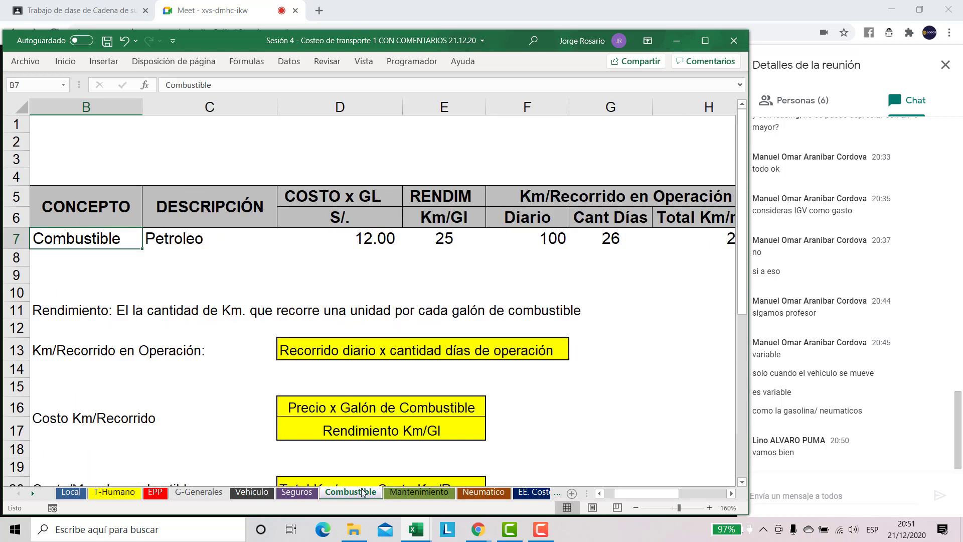
{"action": "scroll", "coordinate": [341, 413], "scroll_direction": "down", "scroll_amount": 1}
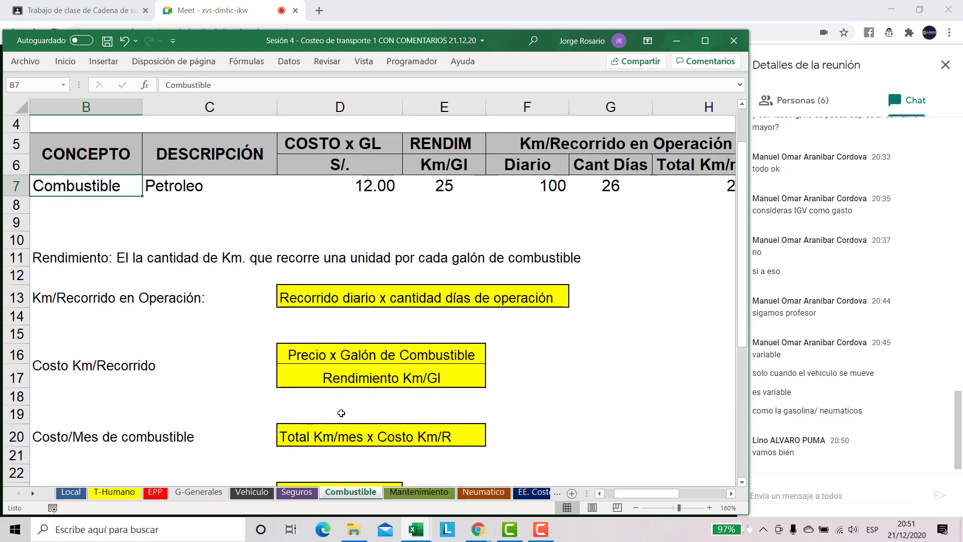
{"action": "left_click", "coordinate": [297, 492]}
{"action": "left_click", "coordinate": [355, 492]}
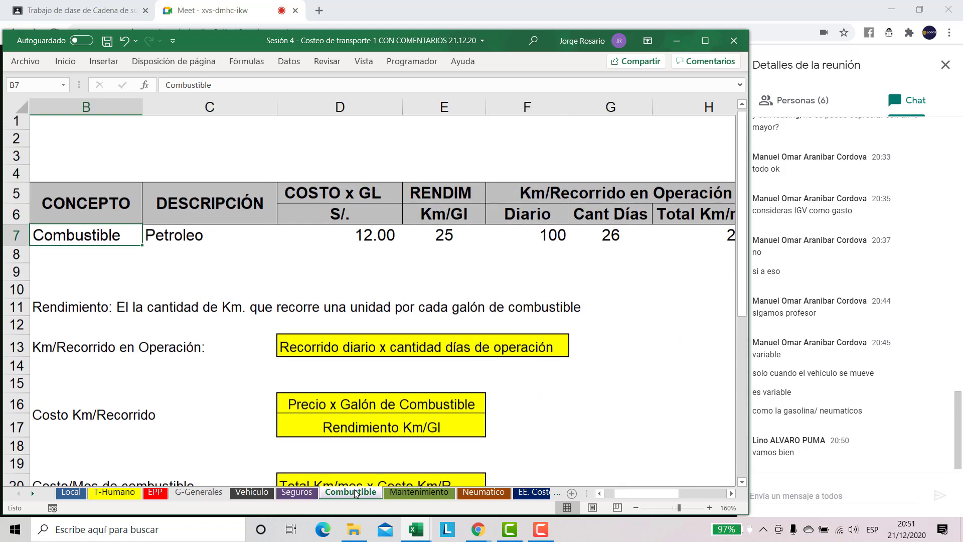
{"action": "scroll", "coordinate": [353, 430], "scroll_direction": "down", "scroll_amount": 6}
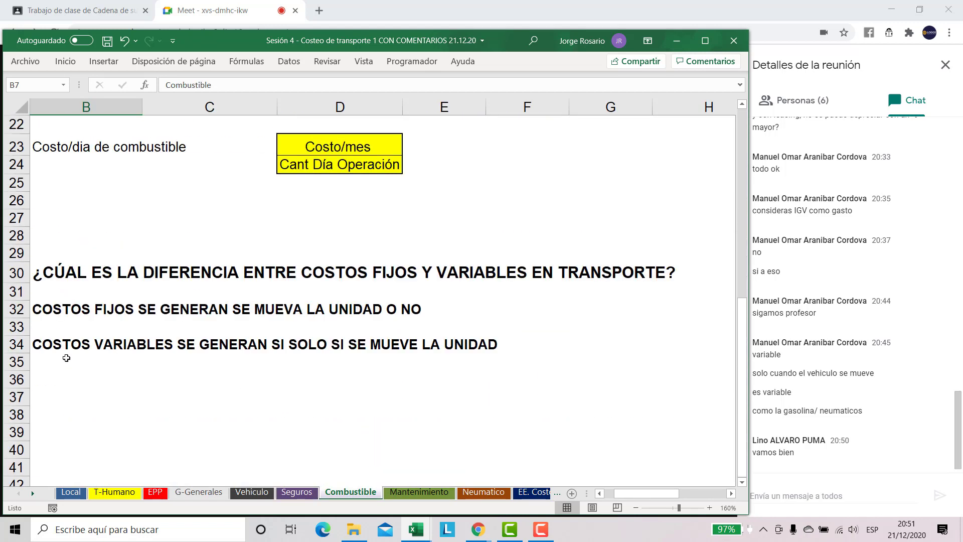
{"action": "left_click_drag", "start_coordinate": [60, 344], "coordinate": [552, 346]}
{"action": "left_click", "coordinate": [65, 61]}
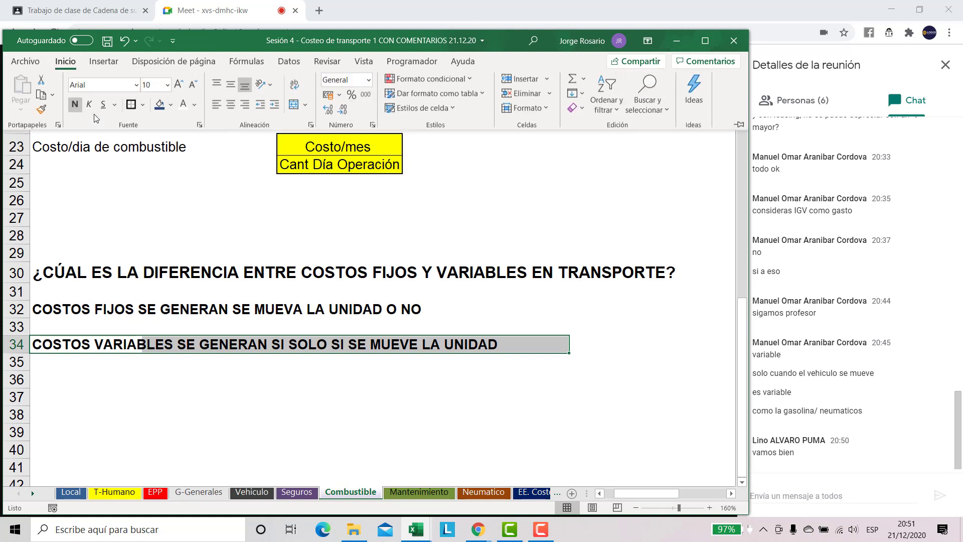
- Outline the fixed costs definition with a matching border
{"action": "left_click", "coordinate": [77, 303]}
{"action": "left_click_drag", "start_coordinate": [68, 307], "coordinate": [476, 312]}
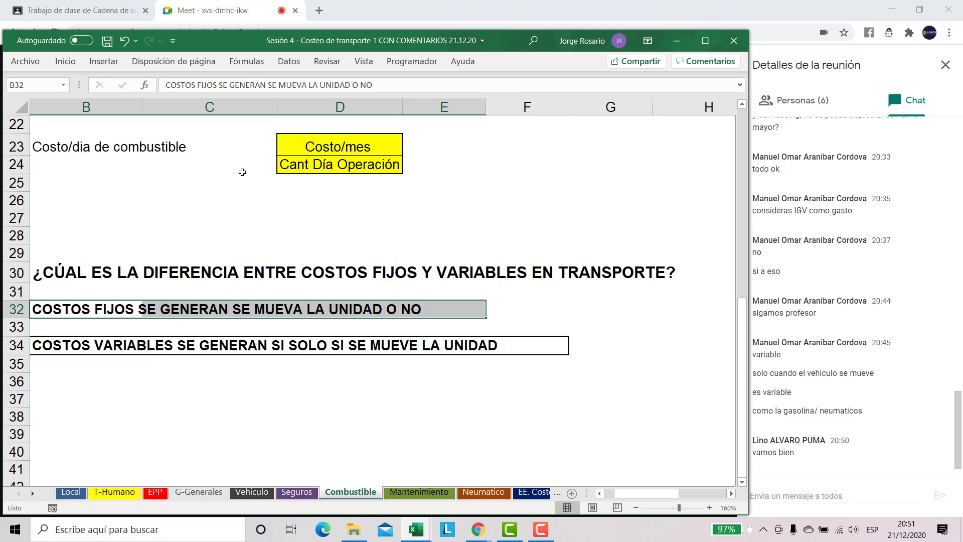
{"action": "left_click", "coordinate": [65, 61]}
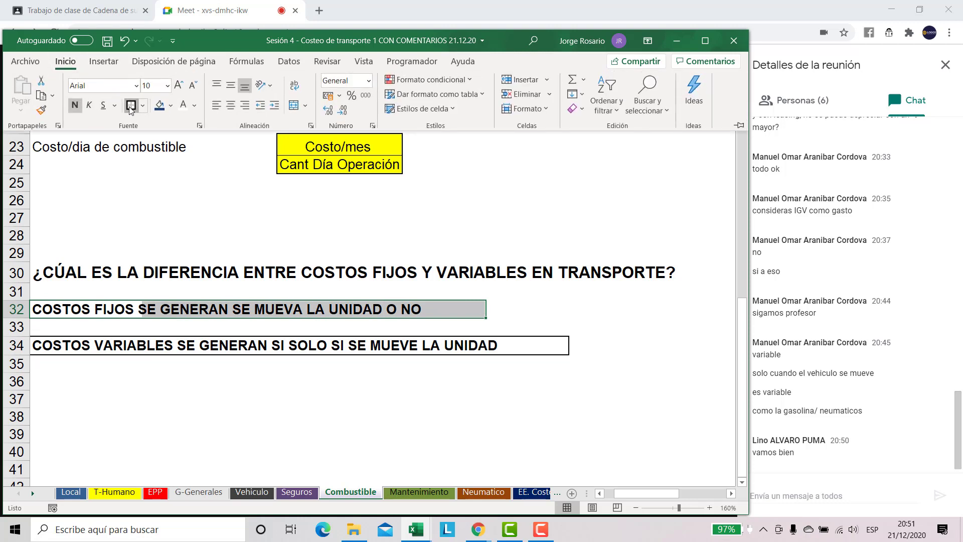
{"action": "left_click", "coordinate": [131, 105]}
{"action": "left_click", "coordinate": [398, 371]}
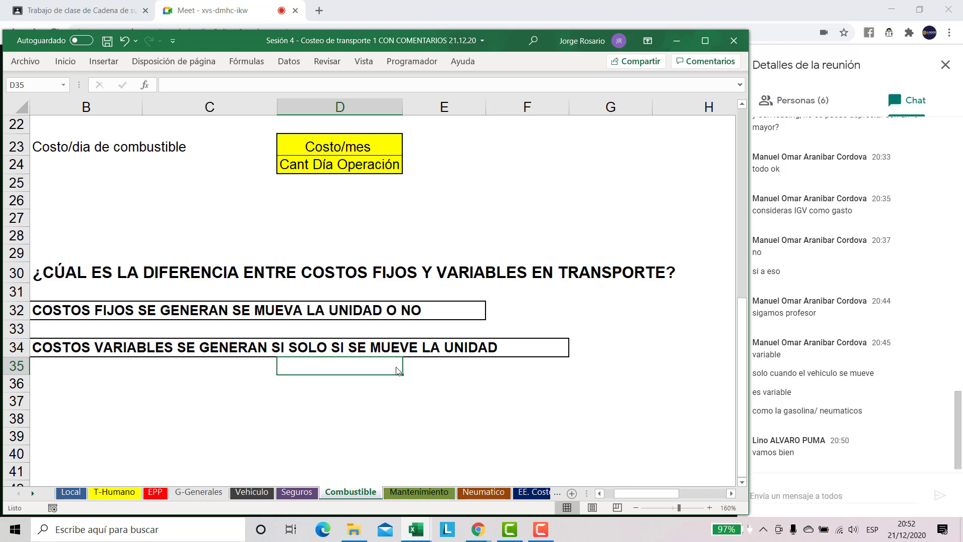
- Return to the fuel cost table and reduce the zoom to show all its columns through Costo/Día
{"action": "key", "text": "Up"}
{"action": "key", "text": "Up"}
{"action": "key", "text": "Up"}
{"action": "key", "text": "Up"}
{"action": "key", "text": "Up"}
{"action": "key", "text": "Up"}
{"action": "key", "text": "Up"}
{"action": "key", "text": "Up"}
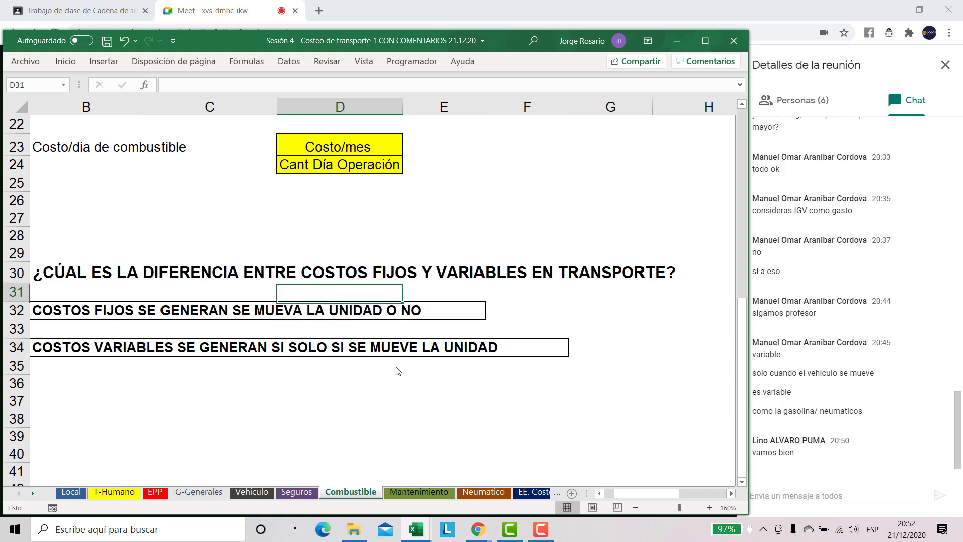
{"action": "key", "text": "Up"}
{"action": "key", "text": "Up"}
{"action": "key", "text": "Up"}
{"action": "key", "text": "Up"}
{"action": "key", "text": "Up"}
{"action": "key", "text": "Up"}
{"action": "key", "text": "Up"}
{"action": "key", "text": "Up"}
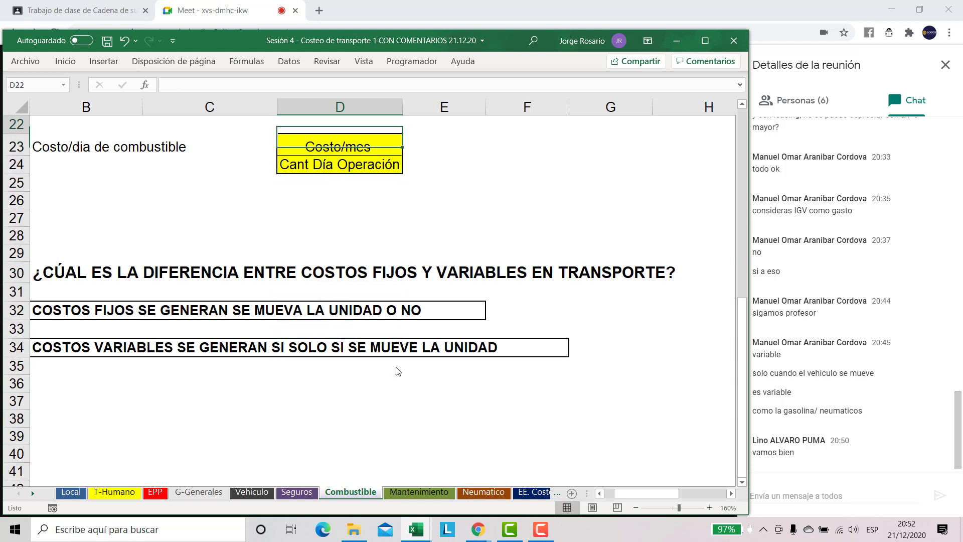
{"action": "key", "text": "Up"}
{"action": "key", "text": "Up"}
{"action": "key", "text": "Up"}
{"action": "key", "text": "Up"}
{"action": "key", "text": "Up"}
{"action": "key", "text": "Up"}
{"action": "key", "text": "Up"}
{"action": "key", "text": "Up"}
{"action": "key", "text": "Up"}
{"action": "key", "text": "Up"}
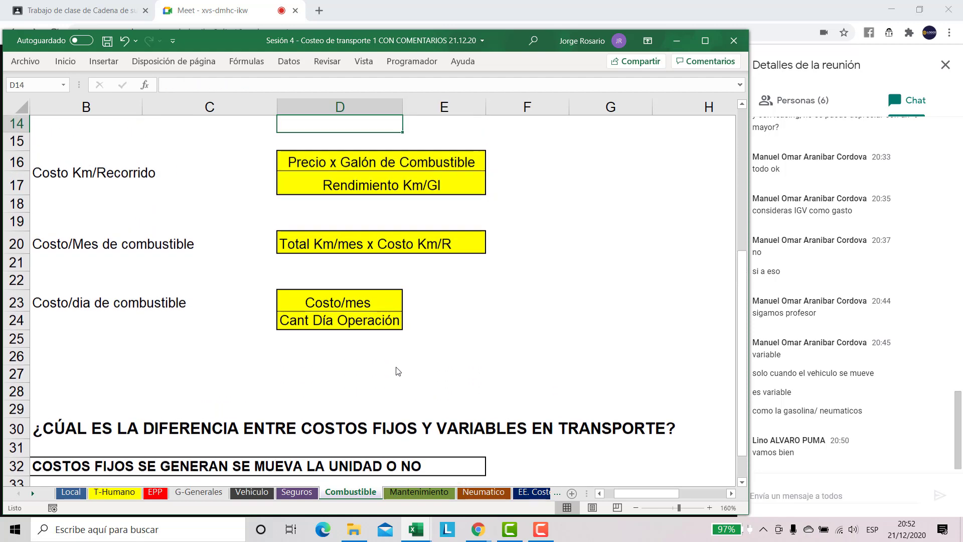
{"action": "key", "text": "Up"}
{"action": "key", "text": "Up"}
{"action": "key", "text": "Up"}
{"action": "key", "text": "Up"}
{"action": "key", "text": "Up"}
{"action": "key", "text": "Up"}
{"action": "key", "text": "Up"}
{"action": "key", "text": "Up"}
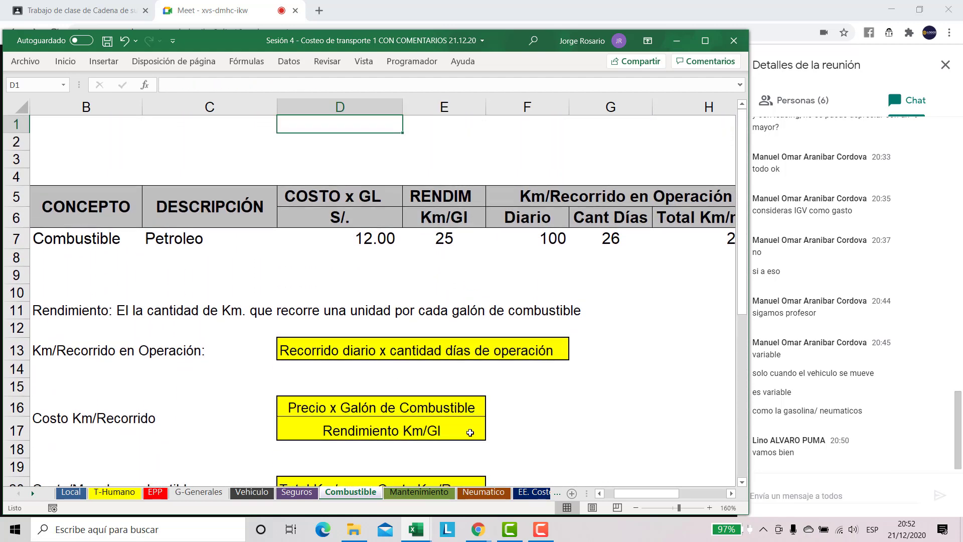
{"action": "left_click_drag", "start_coordinate": [676, 508], "coordinate": [673, 507]}
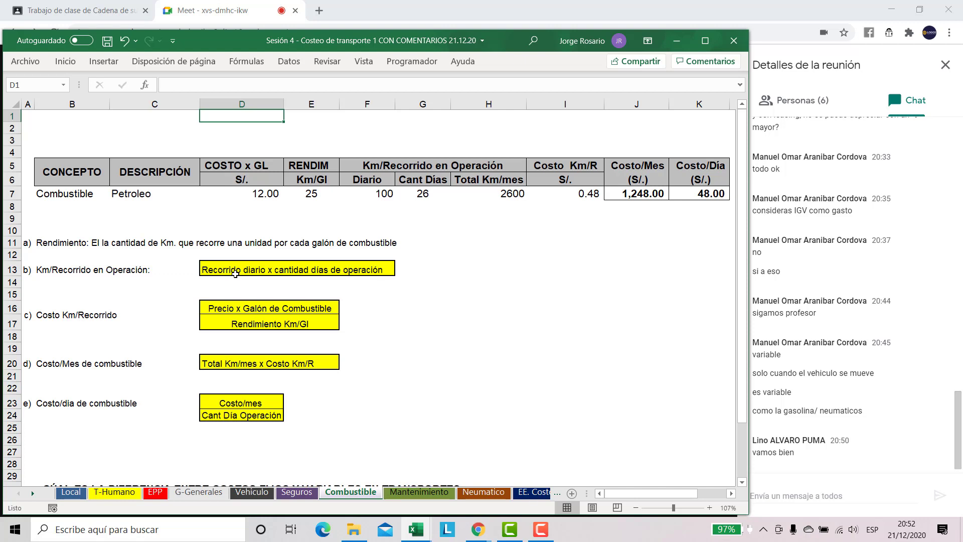
- Go over the Combustible concept and its Petroleo description in the fuel cost table
{"action": "key", "text": "Down"}
{"action": "key", "text": "Down"}
{"action": "key", "text": "Down"}
{"action": "key", "text": "Down"}
{"action": "key", "text": "Down"}
{"action": "key", "text": "Down"}
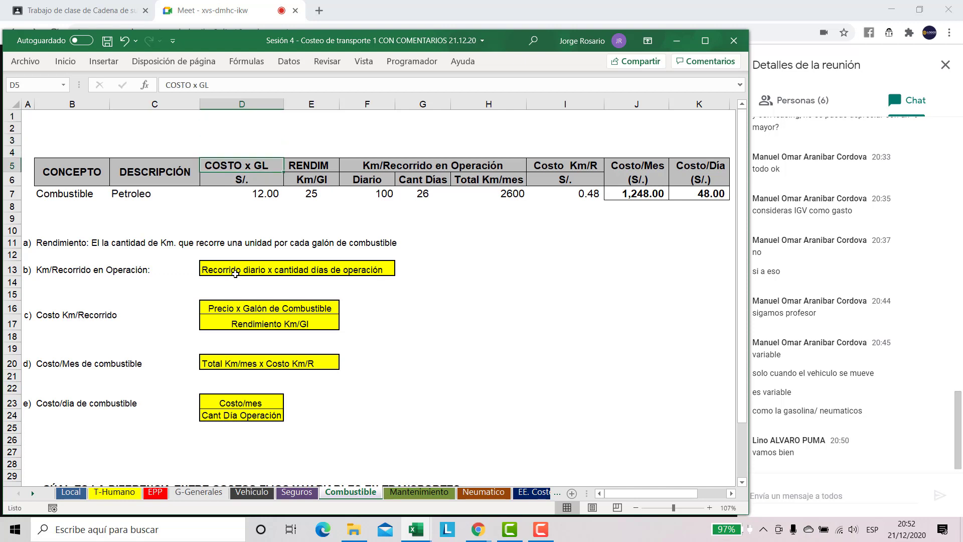
{"action": "key", "text": "Left"}
{"action": "key", "text": "Left"}
{"action": "key", "text": "Down"}
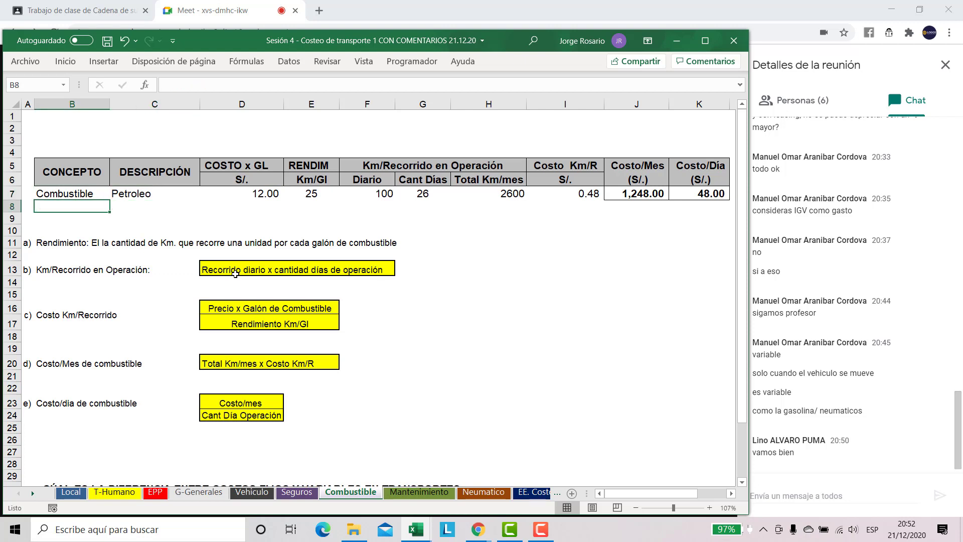
{"action": "key", "text": "Up"}
{"action": "key", "text": "Right"}
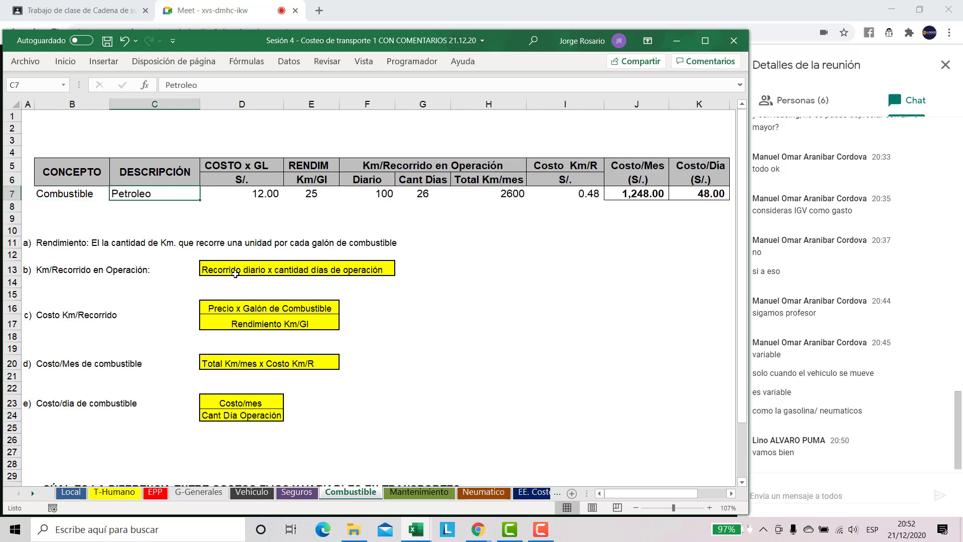
- Highlight the COSTO x GL heading with its value, and the Km/Gl performance heading with its value
{"action": "key", "text": "Right"}
{"action": "key", "text": "Up"}
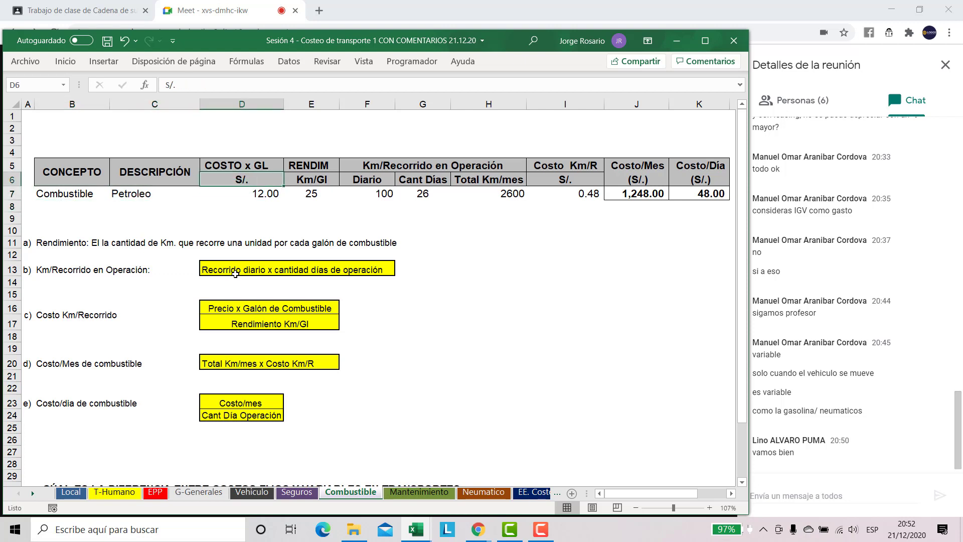
{"action": "key", "text": "Up"}
{"action": "key", "text": "Down"}
{"action": "key", "text": "Down"}
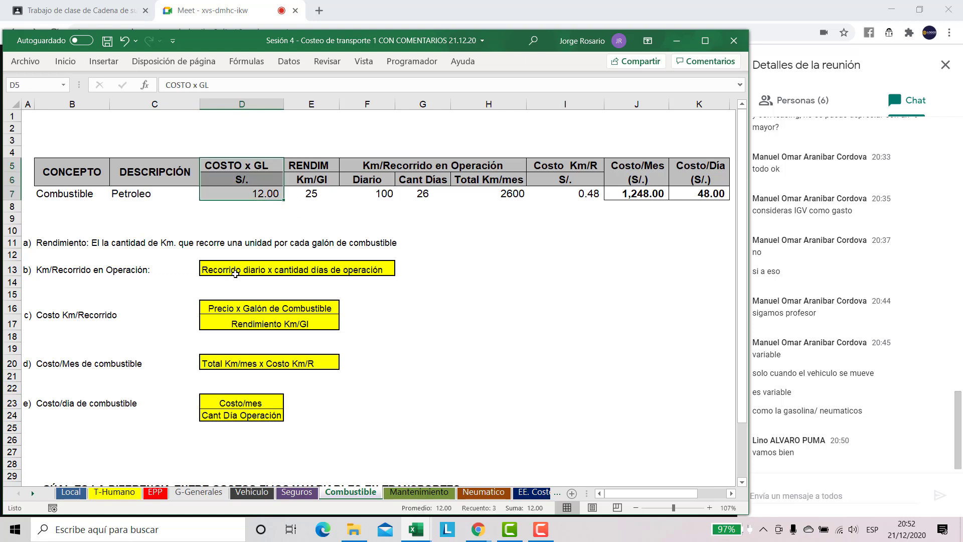
{"action": "key", "text": "Right"}
{"action": "key", "text": "Up"}
{"action": "key", "text": "Down"}
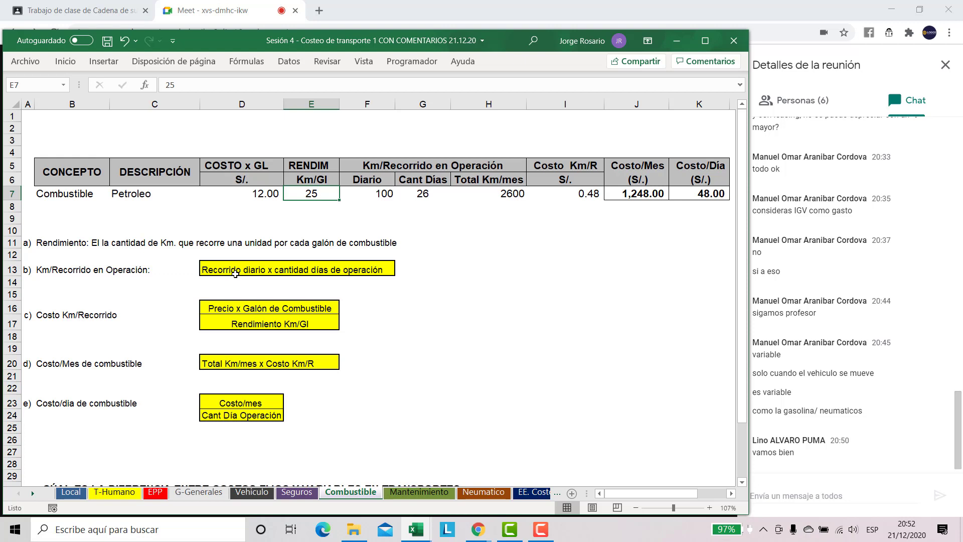
{"action": "key", "text": "shift+Up"}
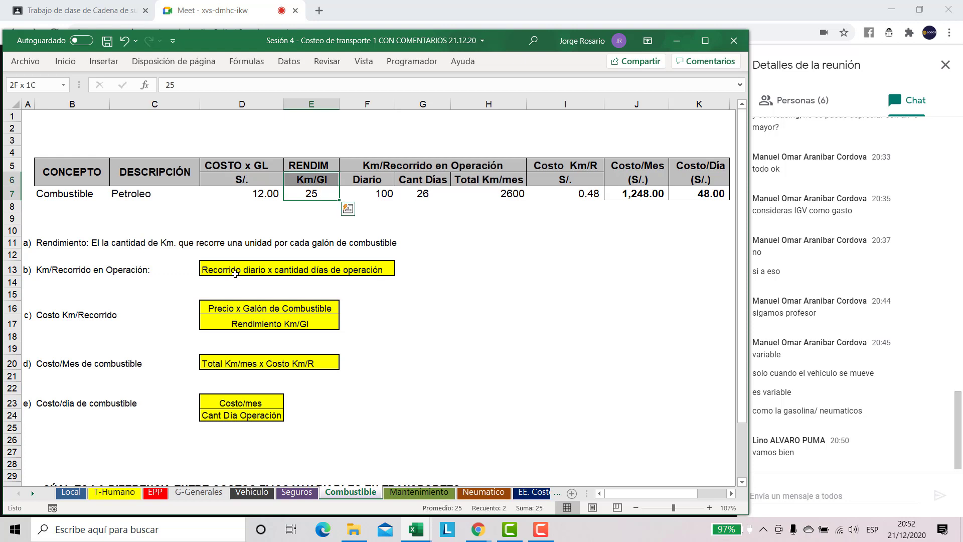
- Inspect the formulas behind the fuel table's Costo Km/R and Costo/Mes values
{"action": "key", "text": "Right"}
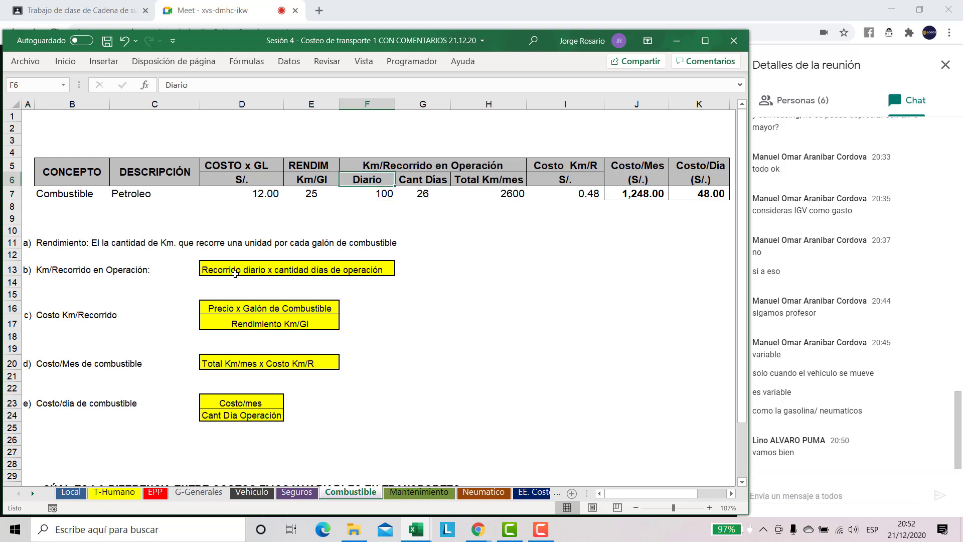
{"action": "key", "text": "Right"}
{"action": "key", "text": "Right"}
{"action": "key", "text": "Right"}
{"action": "key", "text": "F2"}
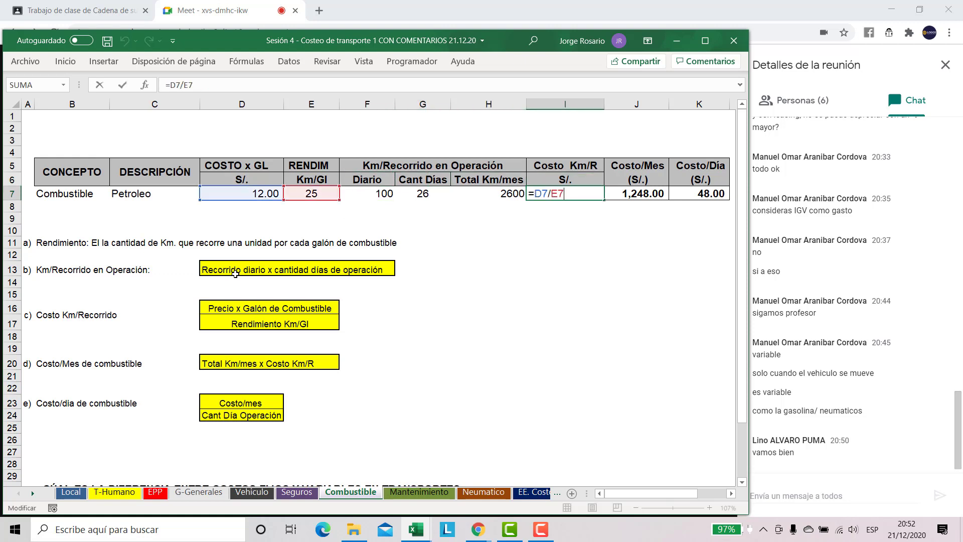
{"action": "key", "text": "Escape"}
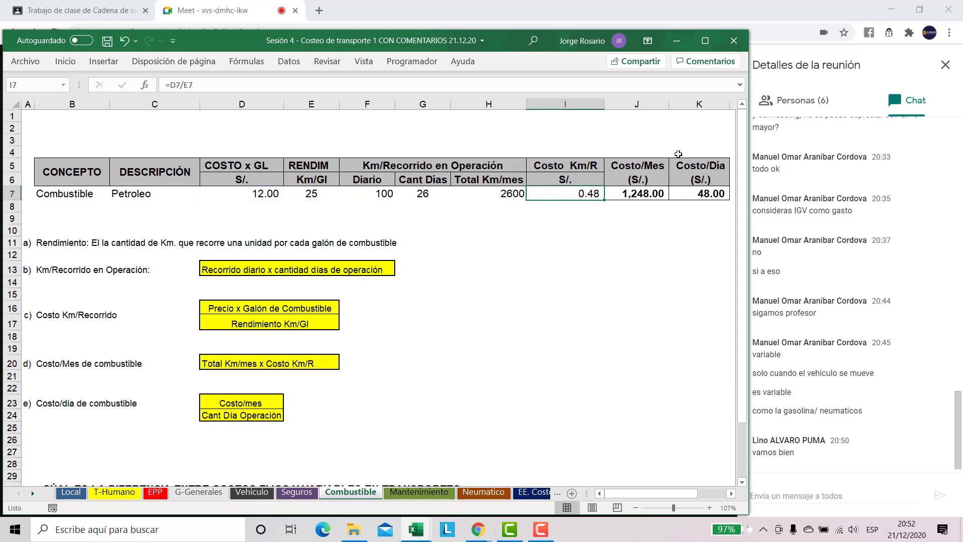
{"action": "scroll", "coordinate": [622, 334], "scroll_direction": "up", "scroll_amount": 2}
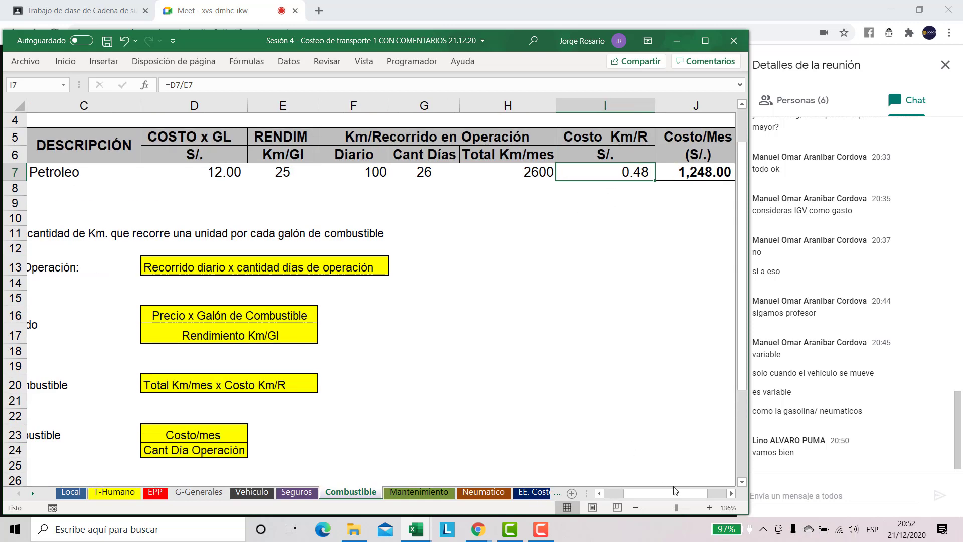
{"action": "scroll", "coordinate": [577, 323], "scroll_direction": "up", "scroll_amount": 1}
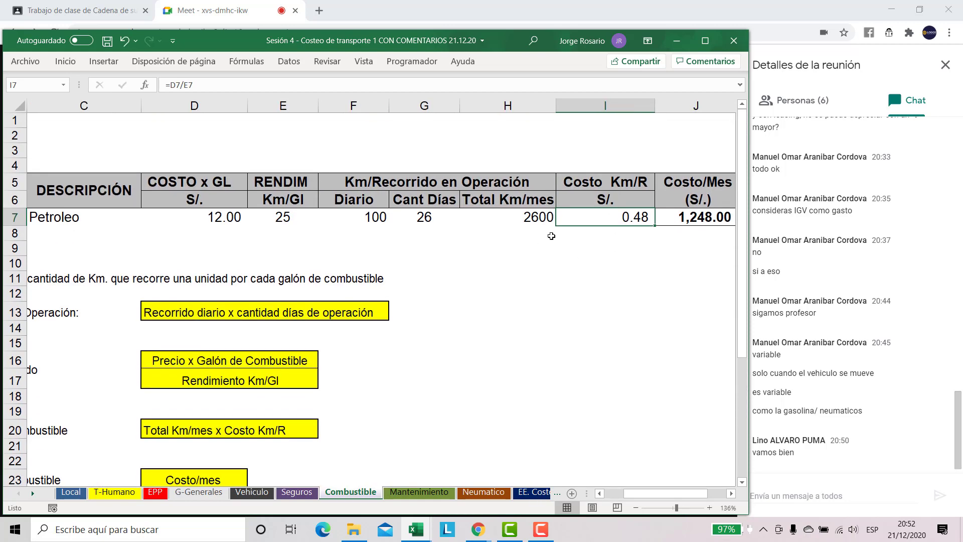
{"action": "double_click", "coordinate": [679, 217]}
{"action": "key", "text": "Return"}
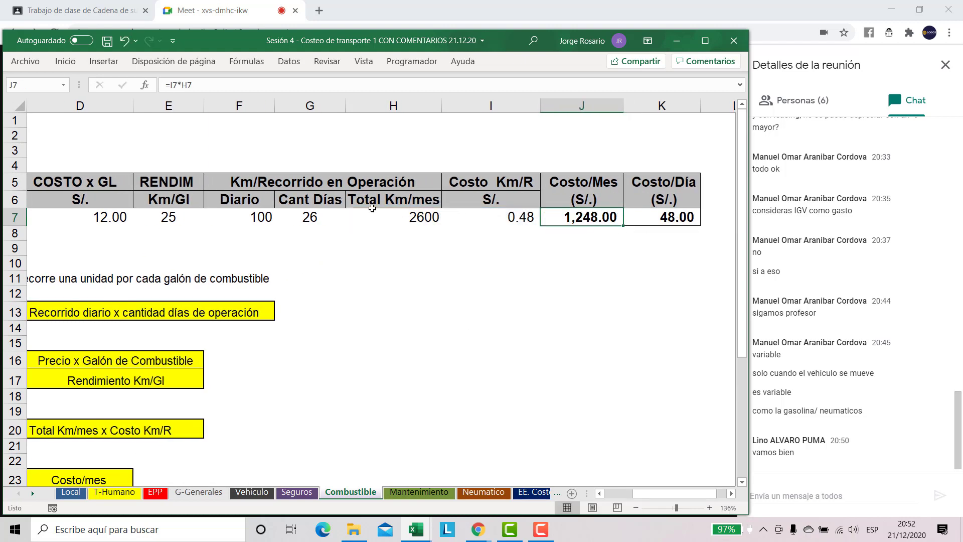
- Fill the Km/Recorrido en Operación block, headings and values, with dark blue
{"action": "left_click_drag", "start_coordinate": [241, 184], "coordinate": [333, 221]}
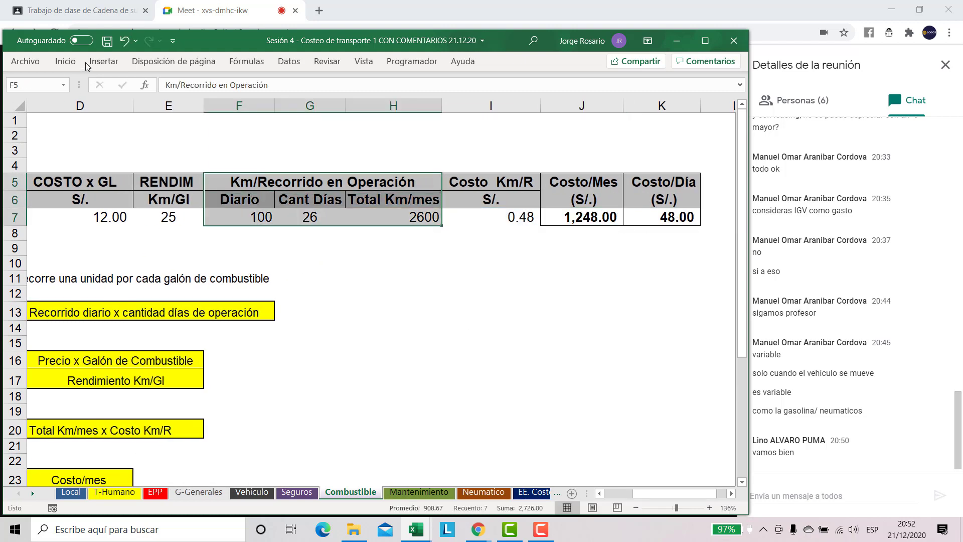
{"action": "left_click", "coordinate": [67, 61]}
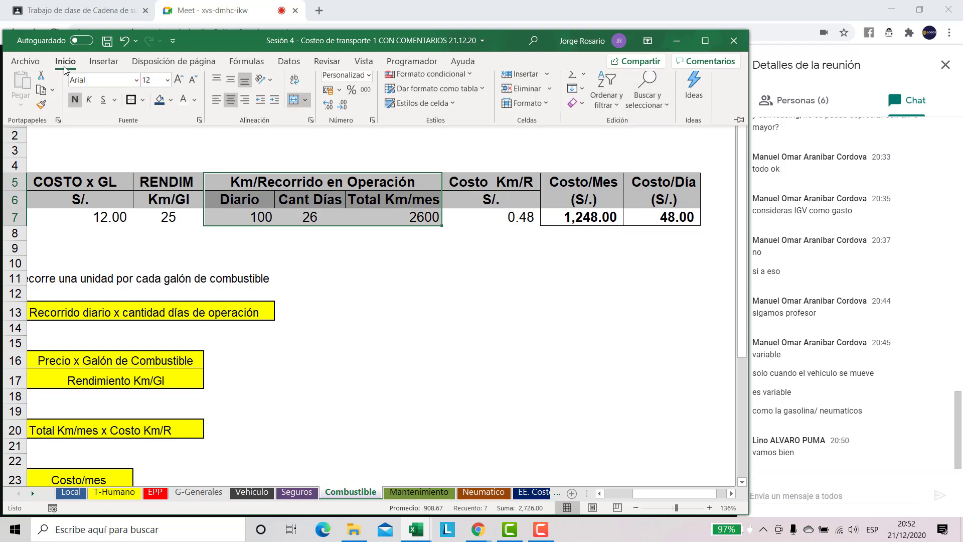
{"action": "left_click", "coordinate": [159, 107]}
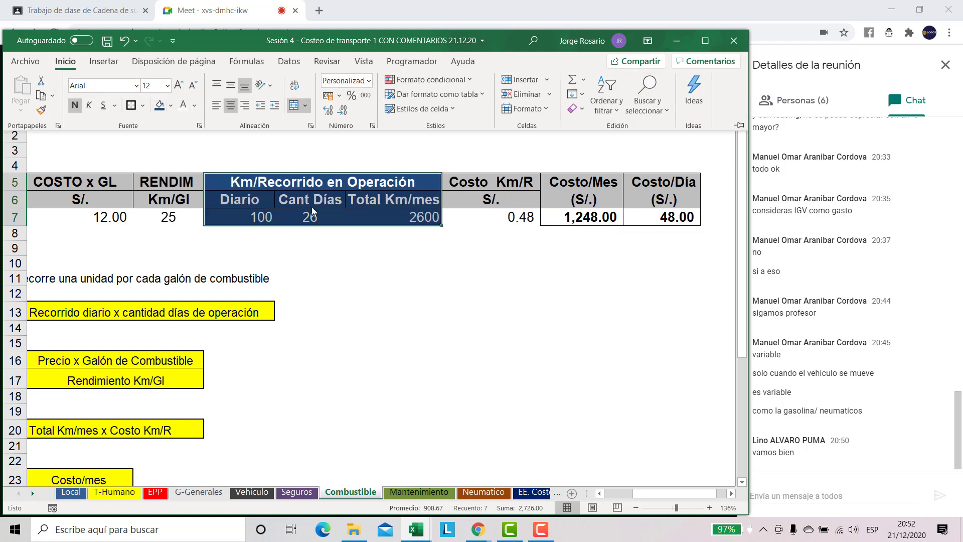
{"action": "left_click", "coordinate": [163, 221]}
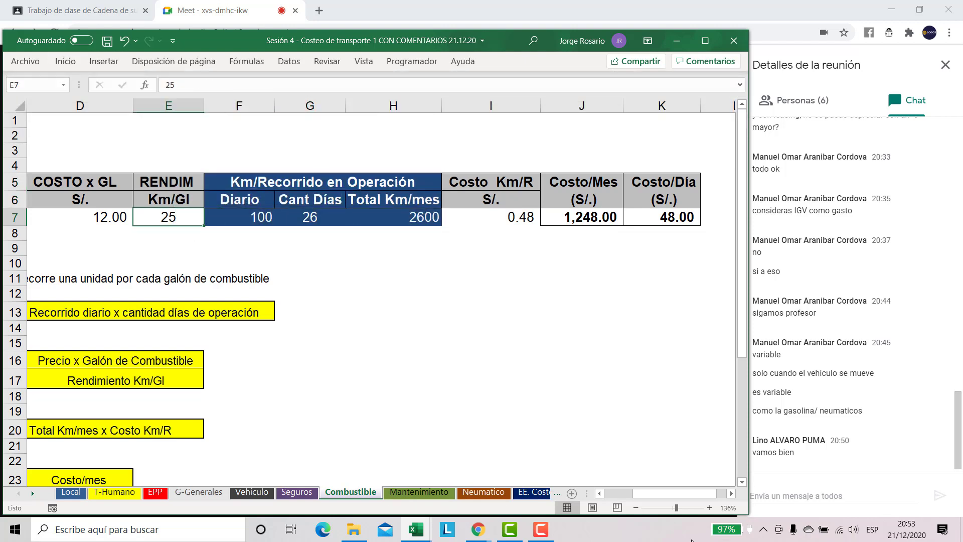
- Show the whole fuel table and check which cells the Costo Km/R formula divides
{"action": "left_click_drag", "start_coordinate": [675, 507], "coordinate": [624, 492]}
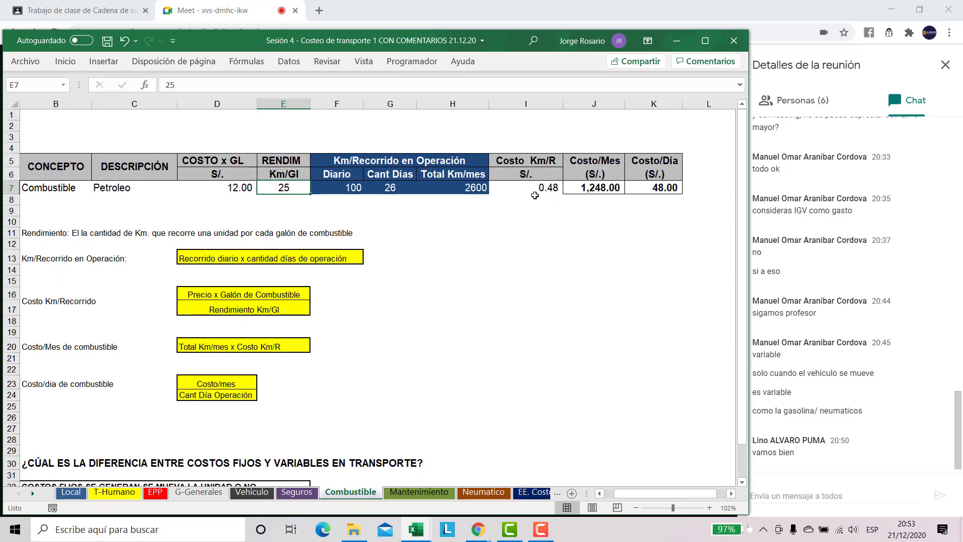
{"action": "double_click", "coordinate": [538, 189]}
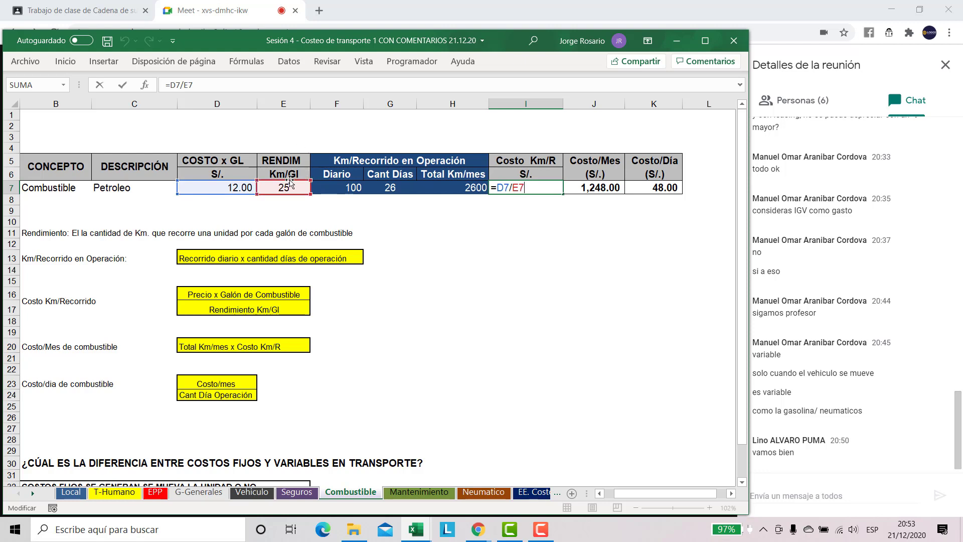
{"action": "key", "text": "ctrl+Return"}
- Draw a curved block arrow under the fuel table from the RENDIM value to the Costo Km/R value
{"action": "left_click", "coordinate": [97, 66]}
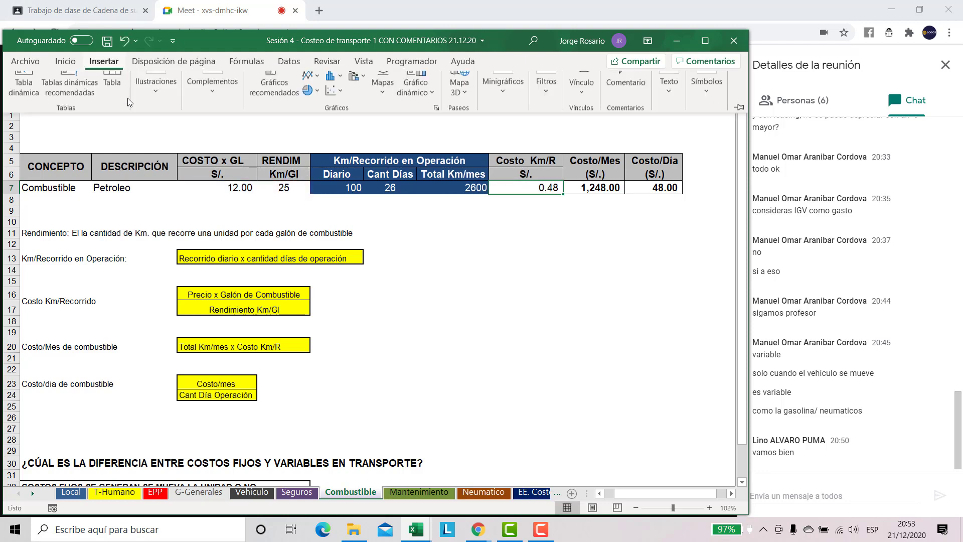
{"action": "left_click", "coordinate": [150, 109]}
{"action": "left_click", "coordinate": [182, 170]}
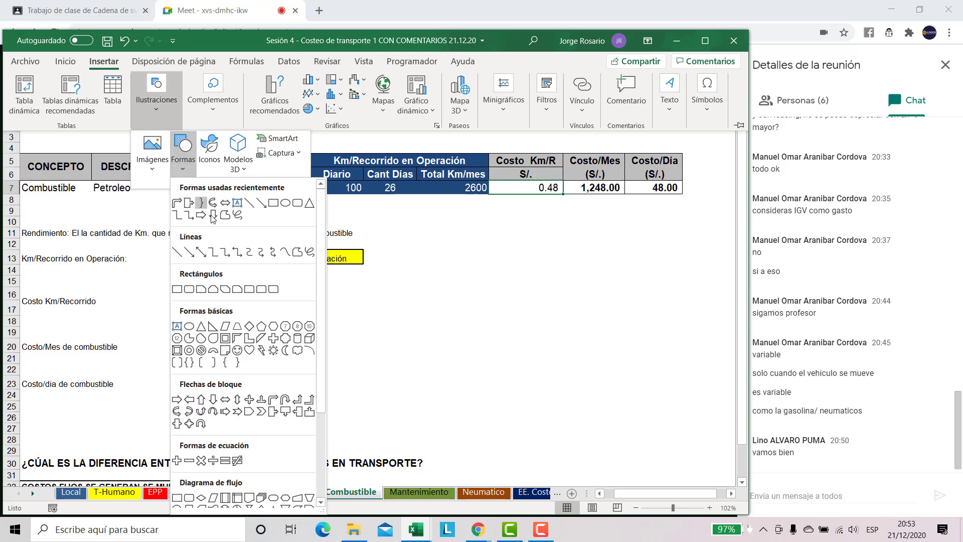
{"action": "left_click", "coordinate": [201, 410]}
{"action": "left_click_drag", "start_coordinate": [271, 200], "coordinate": [540, 250]}
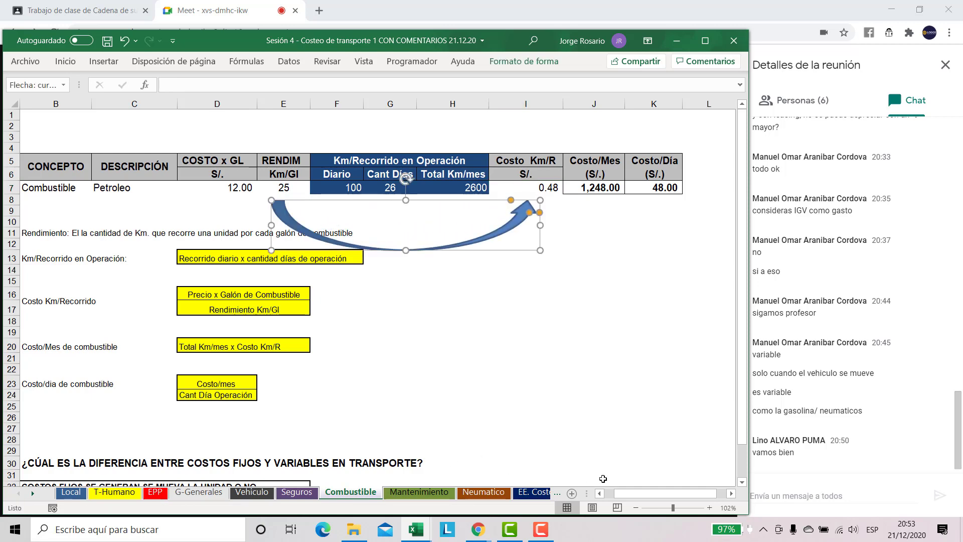
- Extend the head end of the curved arrow slightly further under the Costo Km/R value
{"action": "scroll", "coordinate": [652, 451], "scroll_direction": "up", "scroll_amount": 4}
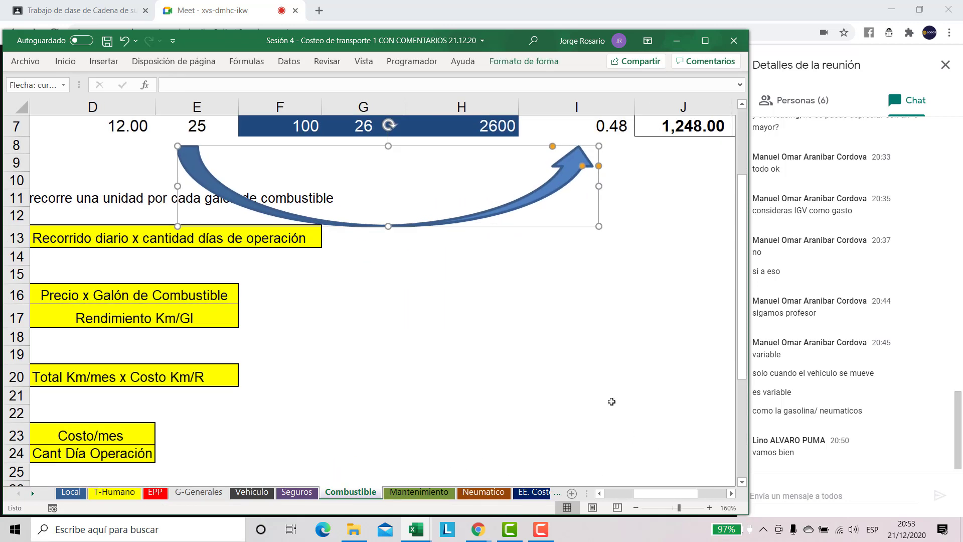
{"action": "left_click_drag", "start_coordinate": [595, 245], "coordinate": [615, 244]}
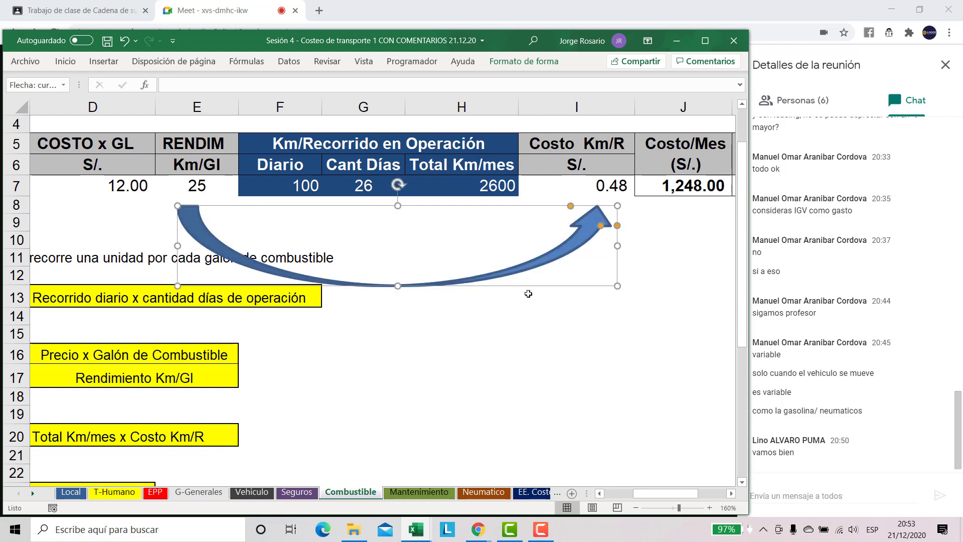
{"action": "left_click", "coordinate": [562, 331]}
- Outline the Costo Km/R column's headings and value, cells I5 to I7, with a border
{"action": "left_click_drag", "start_coordinate": [583, 142], "coordinate": [577, 186]}
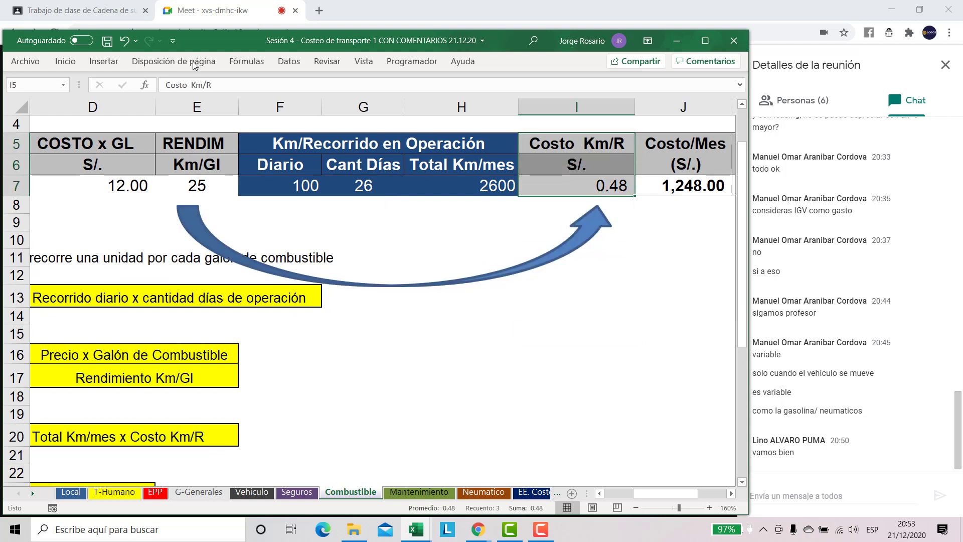
{"action": "left_click", "coordinate": [68, 62]}
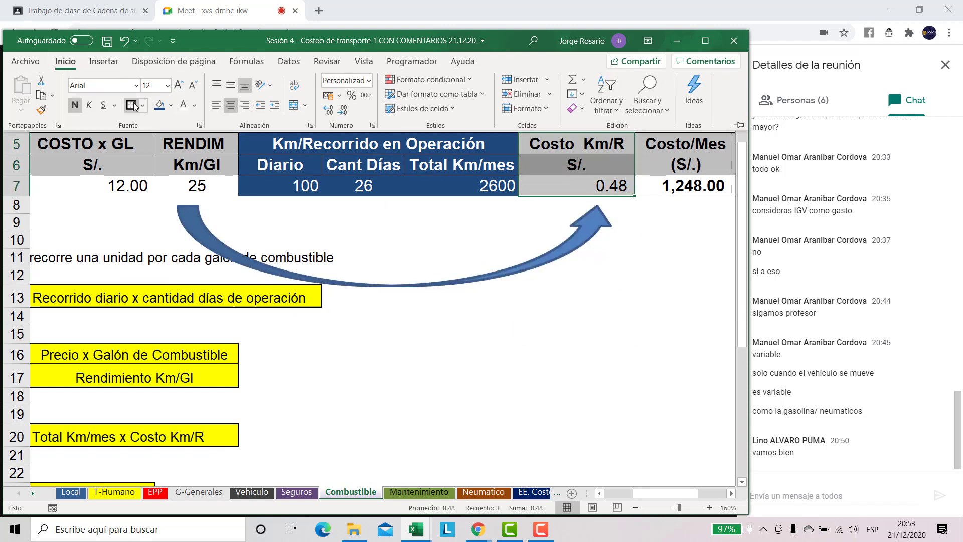
{"action": "left_click", "coordinate": [231, 106]}
{"action": "left_click", "coordinate": [231, 108]}
{"action": "left_click", "coordinate": [477, 322]}
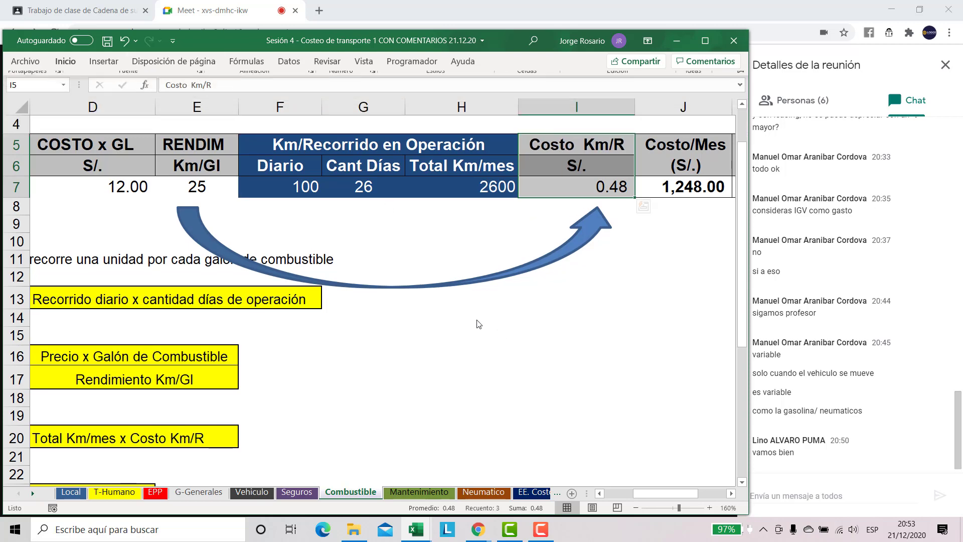
- Show which cells the Costo Km/R formula in I7 uses
{"action": "scroll", "coordinate": [484, 306], "scroll_direction": "up", "scroll_amount": 1}
{"action": "double_click", "coordinate": [566, 241]}
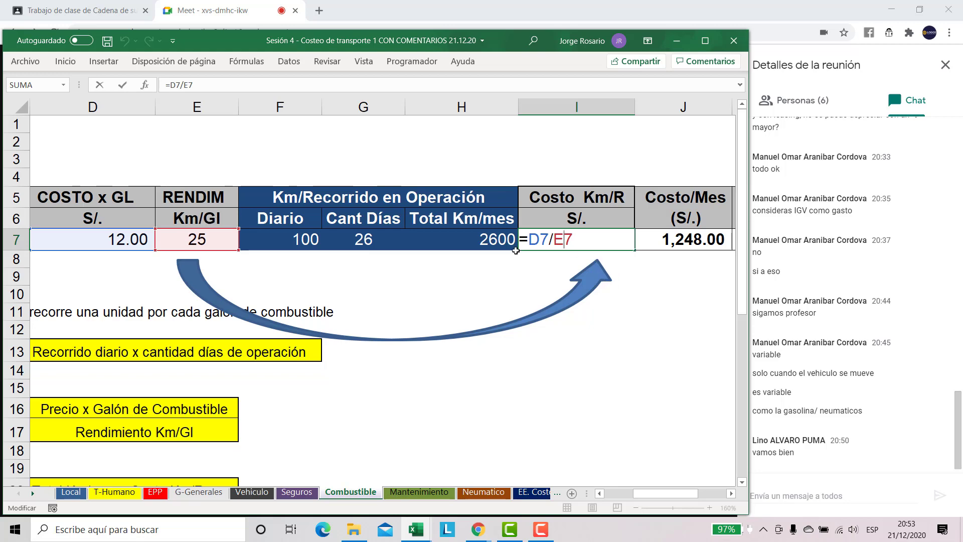
{"action": "key", "text": "ctrl+Return"}
- Enter TIEMPO in G32, beside the statement about fixed costs
{"action": "scroll", "coordinate": [398, 390], "scroll_direction": "down", "scroll_amount": 7}
{"action": "left_click", "coordinate": [281, 295]}
{"action": "left_click", "coordinate": [280, 311]}
{"action": "key", "text": "Left"}
{"action": "key", "text": "Left"}
{"action": "key", "text": "Left"}
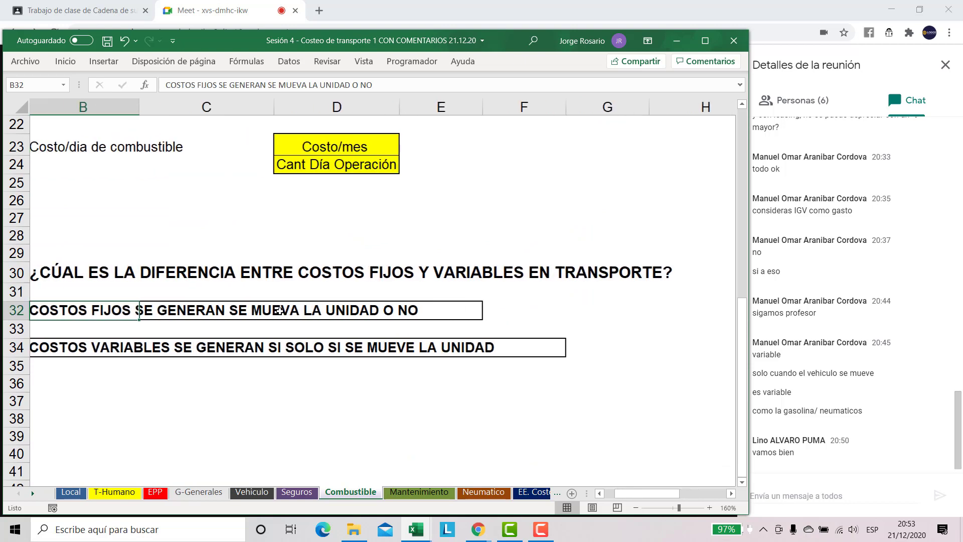
{"action": "key", "text": "Right"}
{"action": "key", "text": "Right"}
{"action": "key", "text": "Right"}
{"action": "key", "text": "Right"}
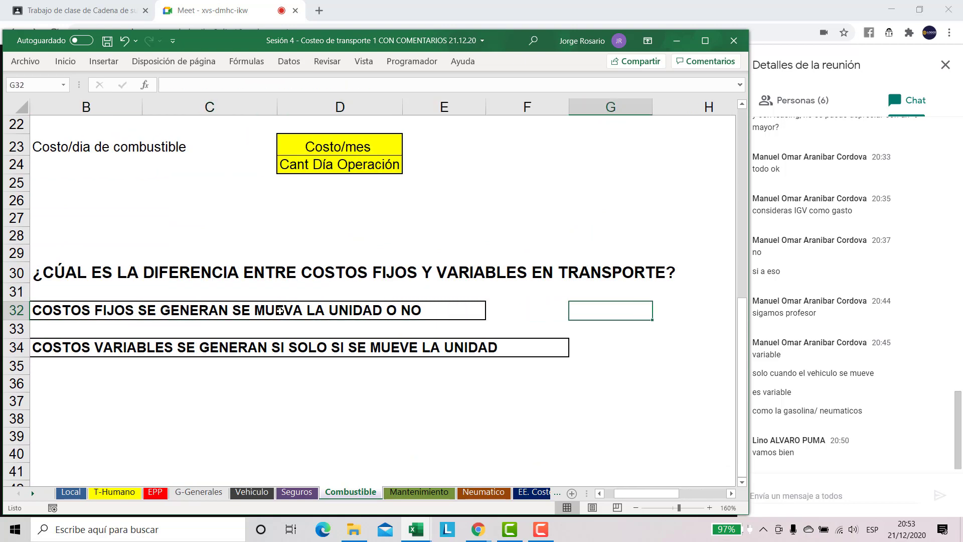
{"action": "type", "text": "TIEMPO"}
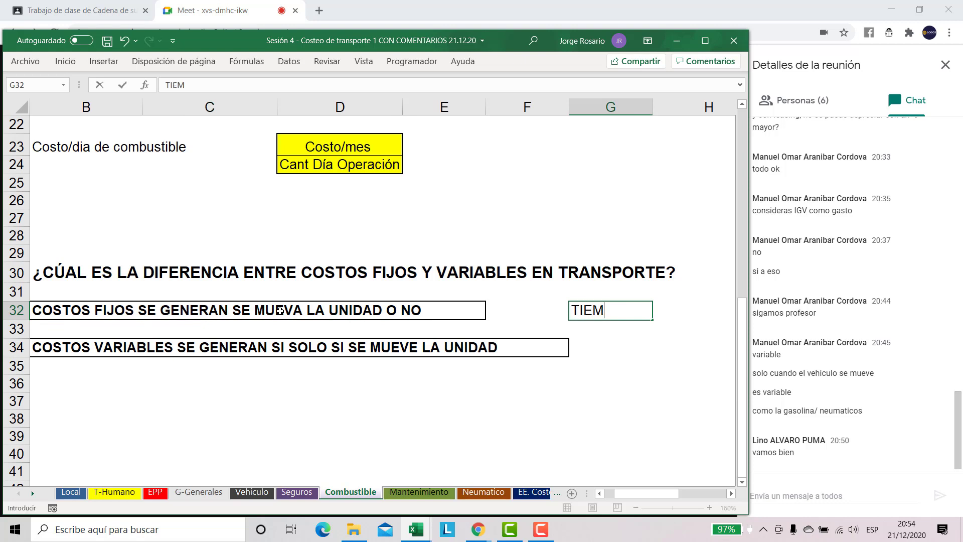
{"action": "key", "text": "Down"}
- Add the note (MES, DÍA) in H32, next to TIEMPO
{"action": "key", "text": "Up"}
{"action": "key", "text": "Right"}
{"action": "type", "text": "(MES, DÍA"}
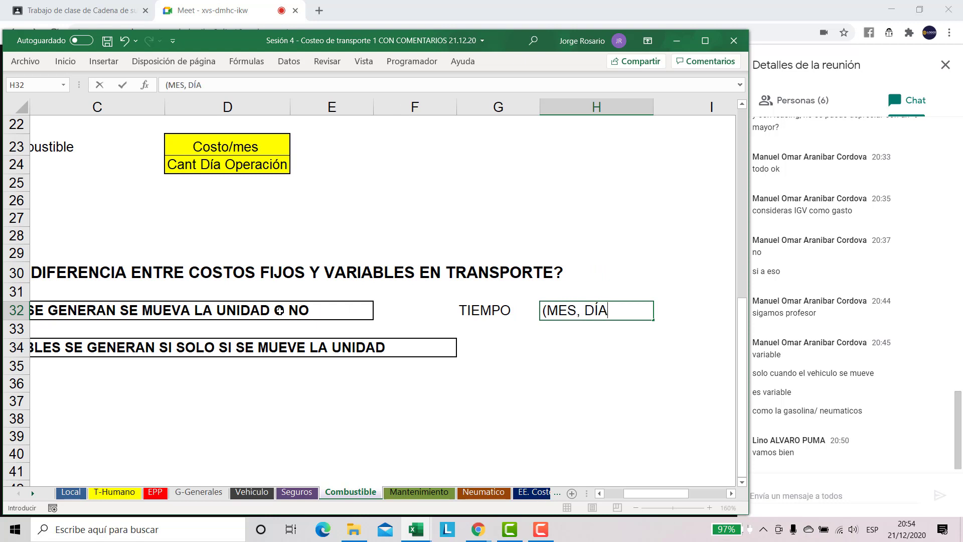
{"action": "type", "text": ")"}
{"action": "key", "text": "Return"}
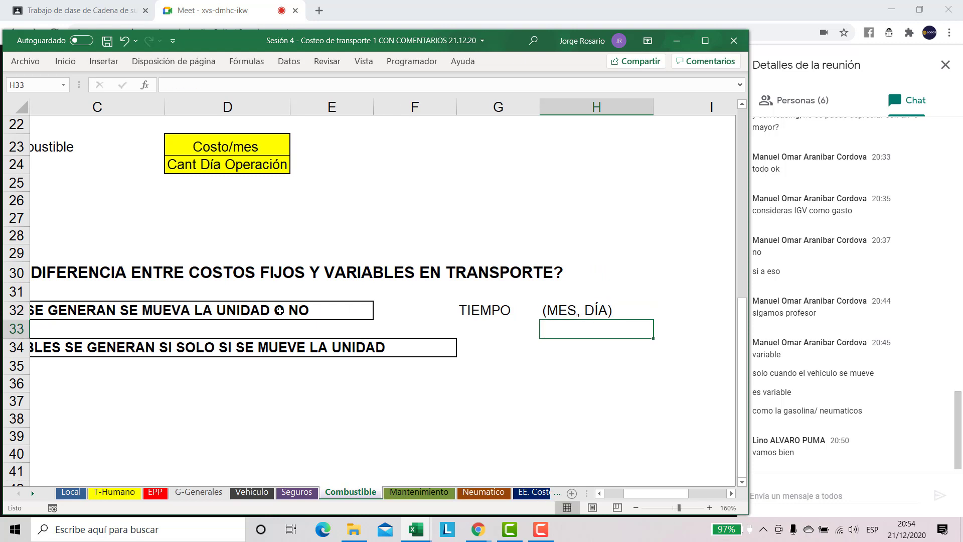
- Enter KM in G34, beside the statement about variable costs
{"action": "key", "text": "Left"}
{"action": "key", "text": "Left"}
{"action": "key", "text": "Left"}
{"action": "key", "text": "Left"}
{"action": "key", "text": "Left"}
{"action": "key", "text": "Left"}
{"action": "key", "text": "Left"}
{"action": "key", "text": "Down"}
{"action": "key", "text": "Right"}
{"action": "key", "text": "Right"}
{"action": "key", "text": "Right"}
{"action": "key", "text": "Right"}
{"action": "key", "text": "Right"}
{"action": "key", "text": "Right"}
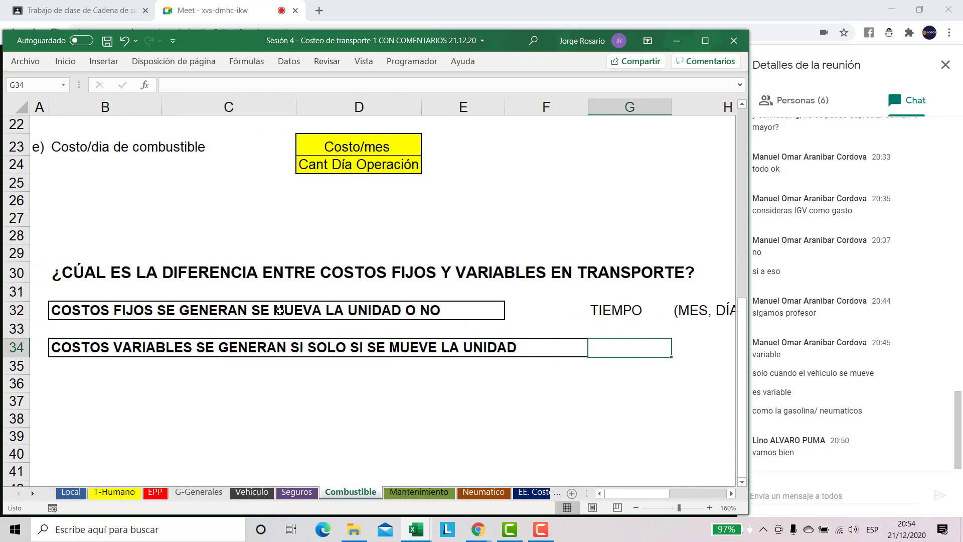
{"action": "type", "text": "KM"}
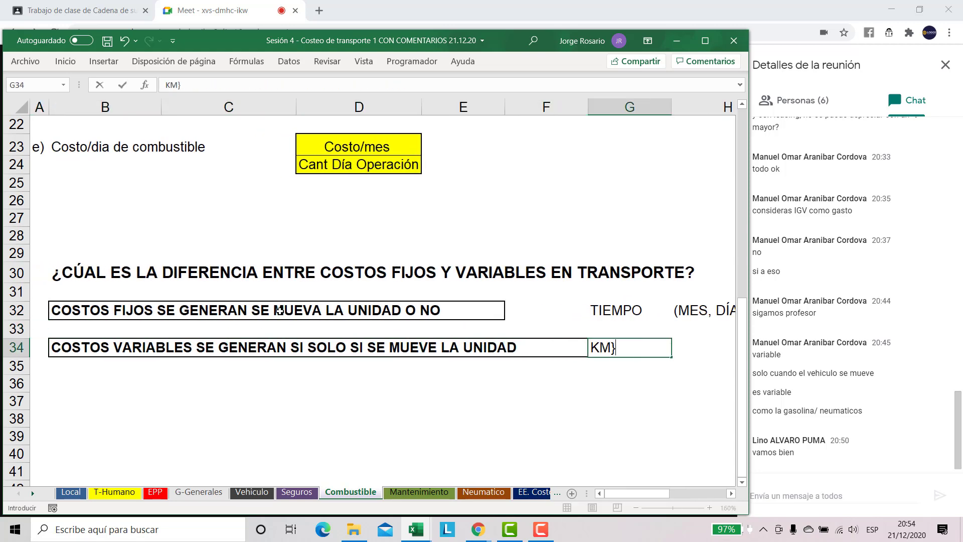
{"action": "key", "text": "BackSpace"}
{"action": "key", "text": "ctrl+Return"}
{"action": "scroll", "coordinate": [279, 309], "scroll_direction": "right", "scroll_amount": 3}
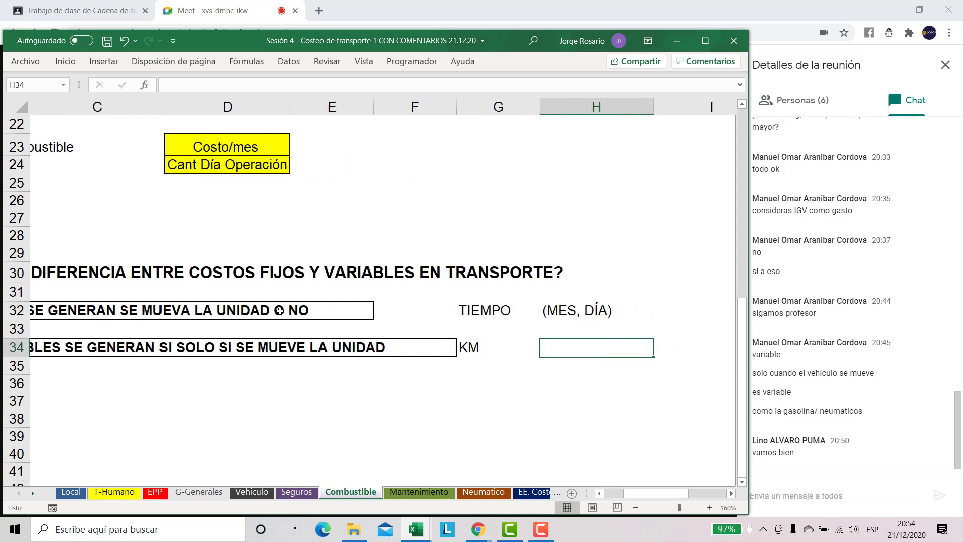
- Widen the workbook window and highlight the fixed-costs statement together with its TIEMPO (MES, DÍA) note
{"action": "key", "text": "Up"}
{"action": "key", "text": "Left"}
{"action": "key", "text": "Left"}
{"action": "key", "text": "Left"}
{"action": "key", "text": "Left"}
{"action": "key", "text": "Left"}
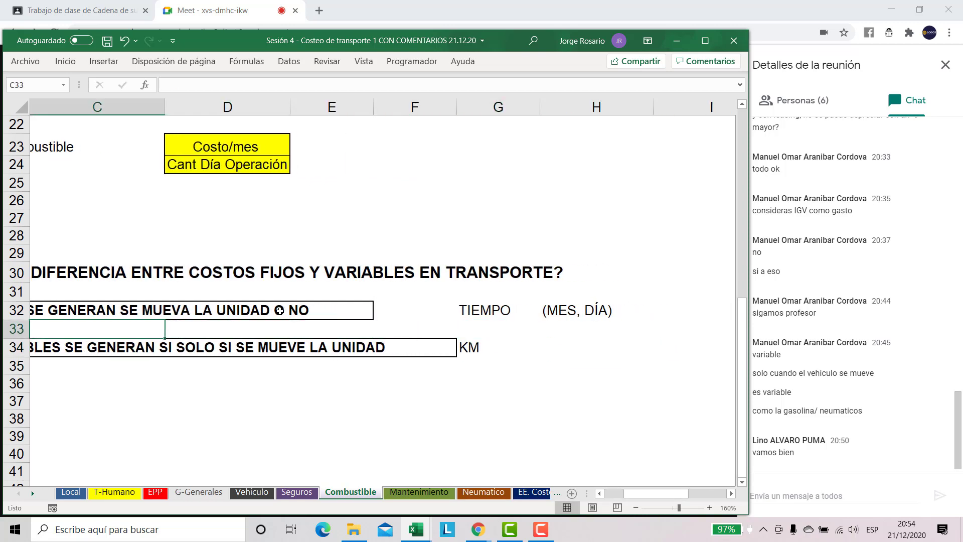
{"action": "key", "text": "Up"}
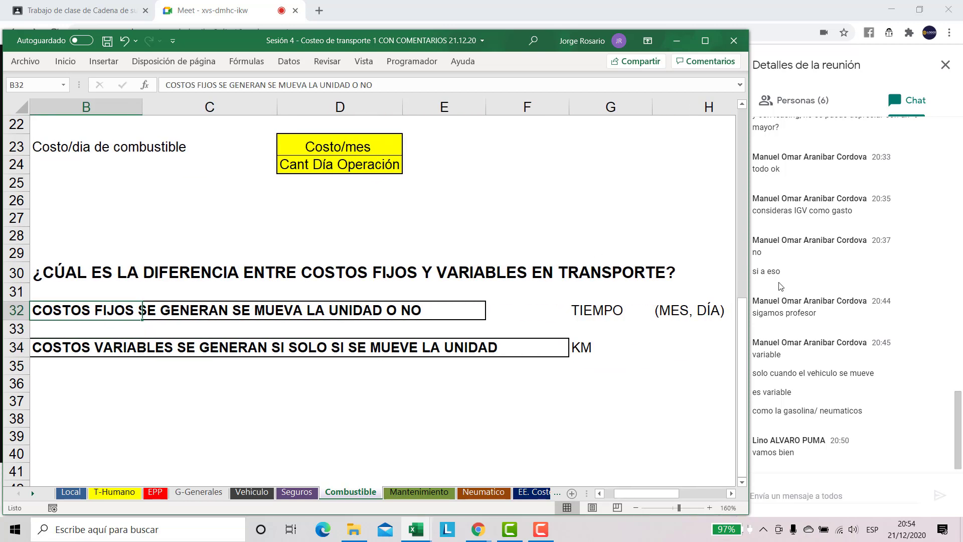
{"action": "left_click_drag", "start_coordinate": [749, 291], "coordinate": [850, 291]}
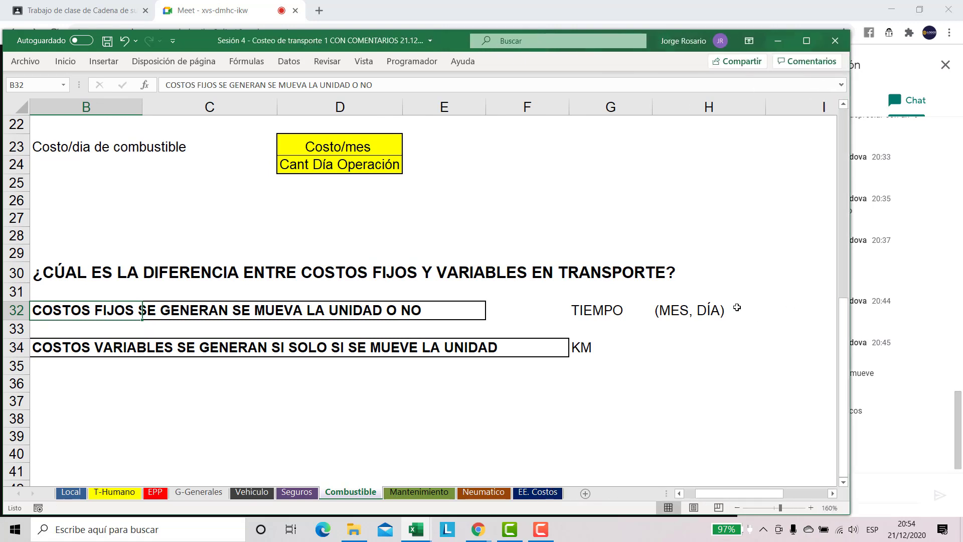
{"action": "left_click", "coordinate": [734, 308]}
{"action": "left_click_drag", "start_coordinate": [511, 328], "coordinate": [128, 308]}
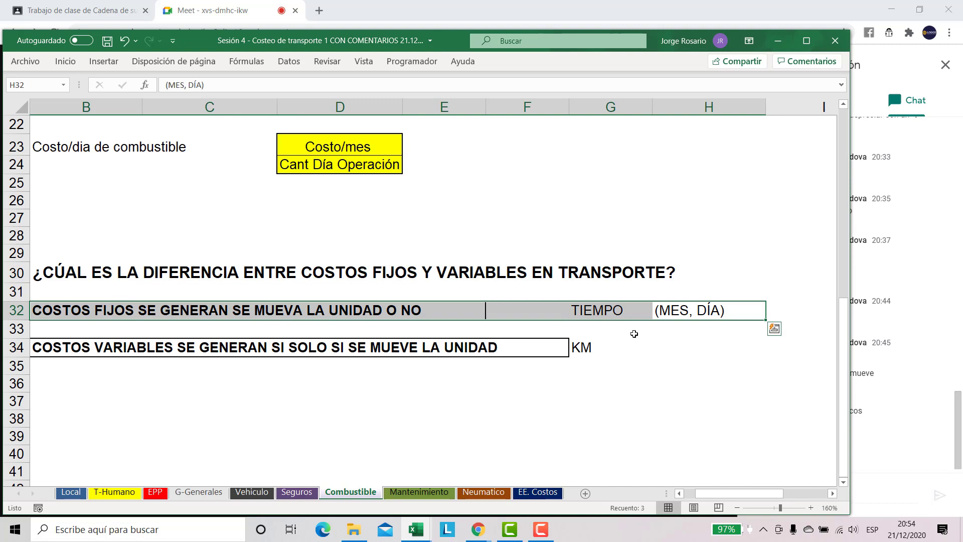
{"action": "left_click_drag", "start_coordinate": [702, 314], "coordinate": [653, 316]}
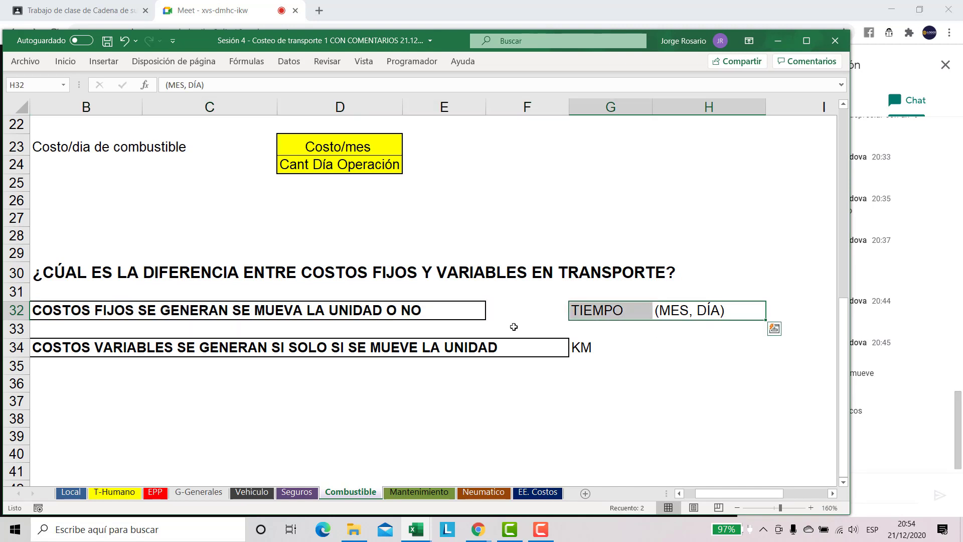
{"action": "left_click_drag", "start_coordinate": [465, 309], "coordinate": [351, 315]}
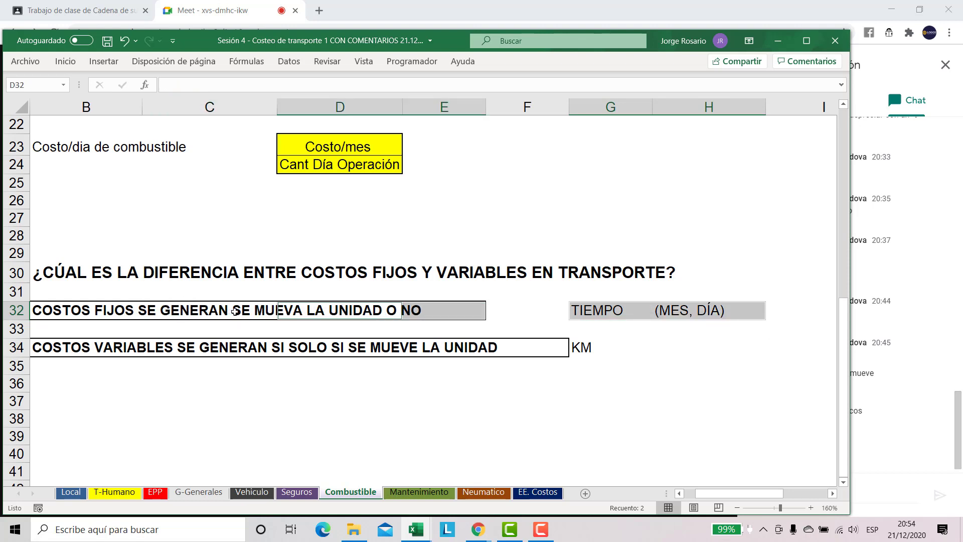
{"action": "left_click_drag", "start_coordinate": [234, 311], "coordinate": [158, 313]}
{"action": "left_click_drag", "start_coordinate": [101, 310], "coordinate": [174, 308]}
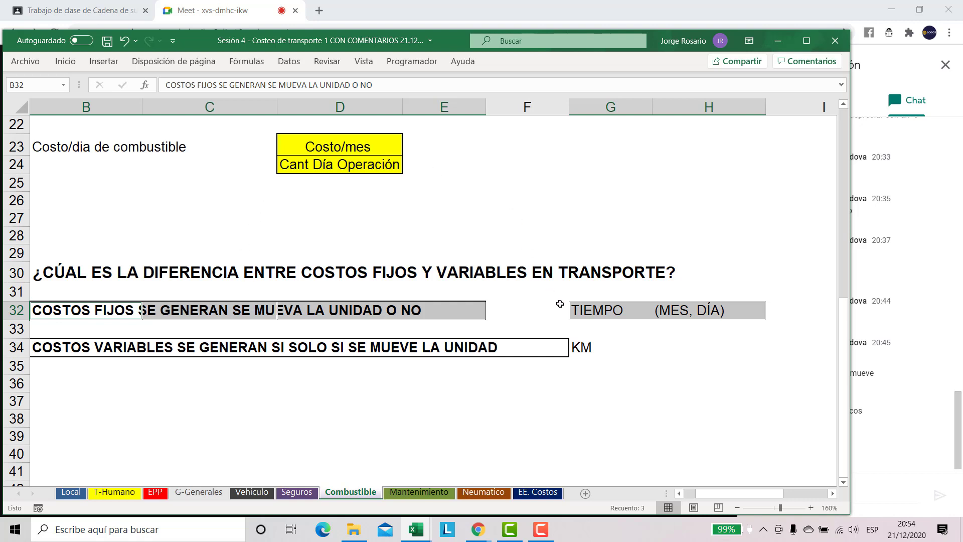
- Right-align the KM note in G34 and the TIEMPO note in G32
{"action": "left_click", "coordinate": [588, 352]}
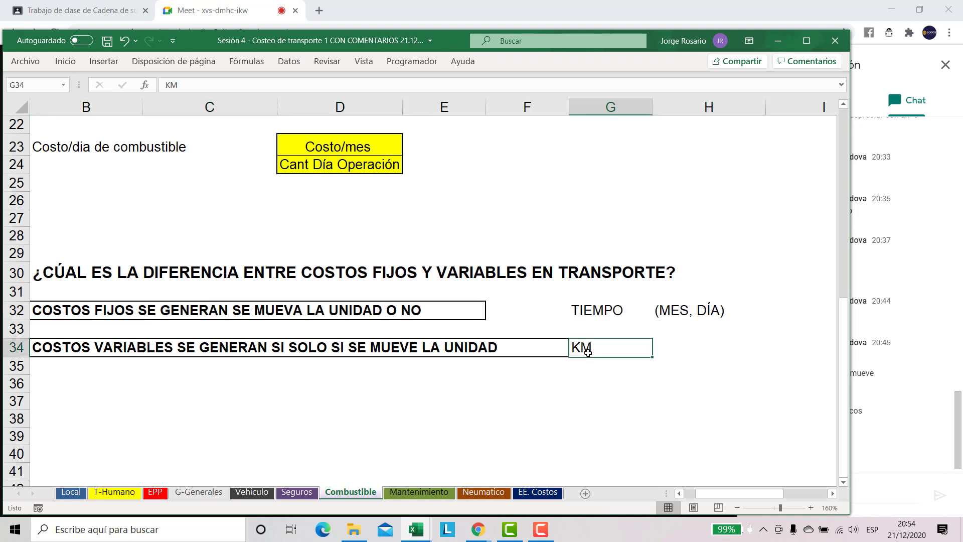
{"action": "left_click", "coordinate": [66, 62]}
{"action": "left_click", "coordinate": [246, 105]}
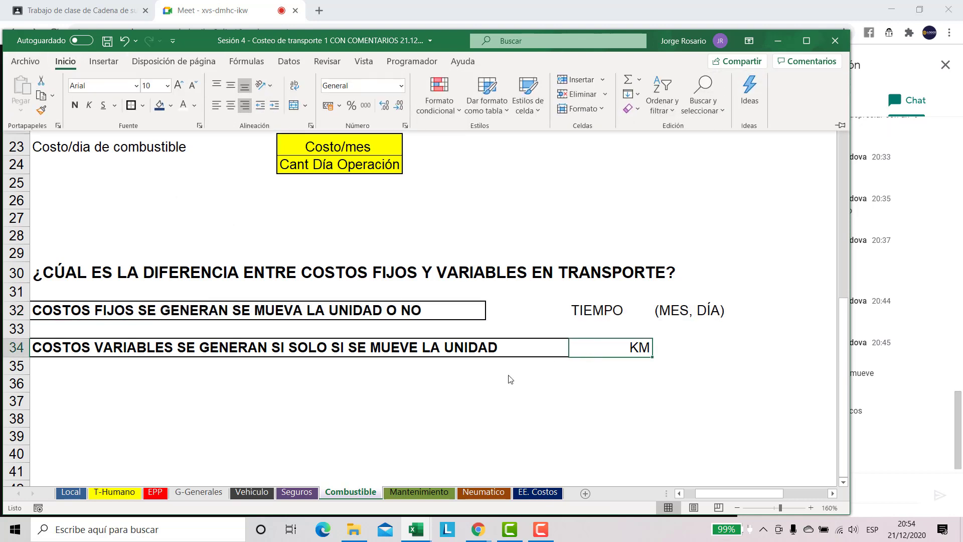
{"action": "left_click_drag", "start_coordinate": [585, 354], "coordinate": [142, 347]}
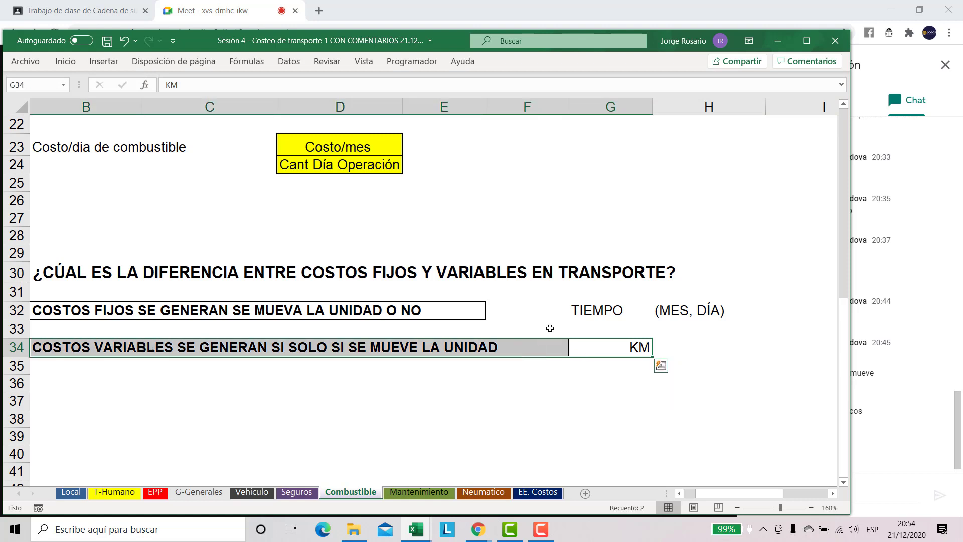
{"action": "left_click", "coordinate": [608, 314]}
{"action": "left_click", "coordinate": [64, 62]}
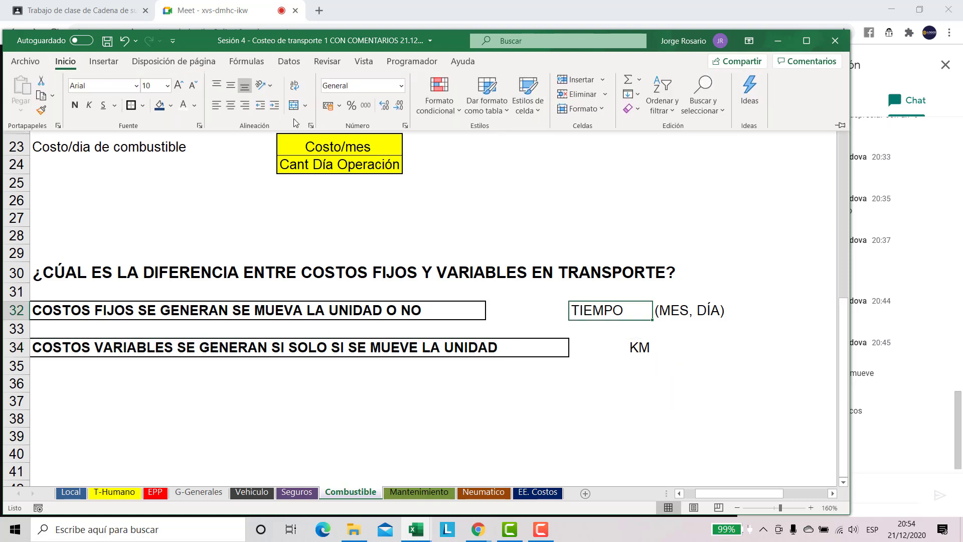
{"action": "left_click", "coordinate": [244, 104]}
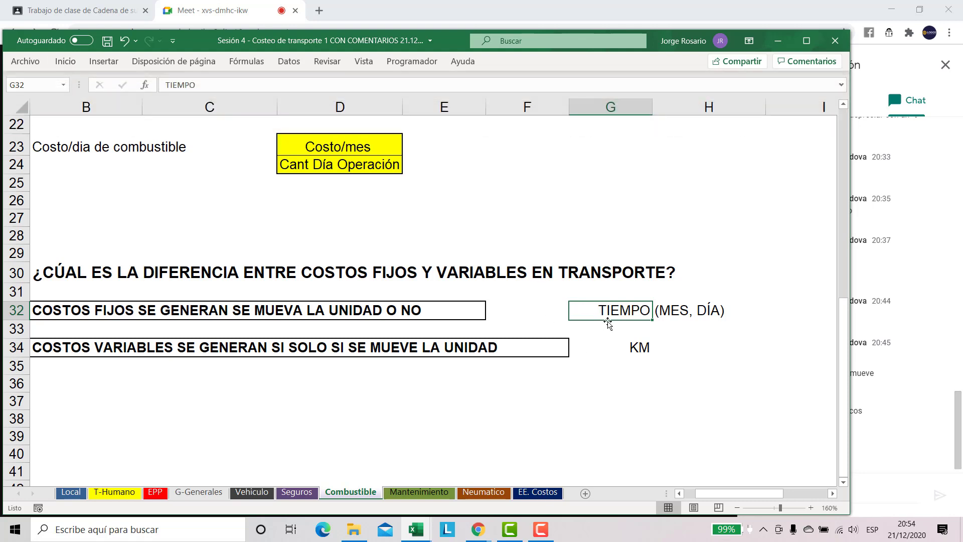
- Make the TIEMPO and KM notes in G32 to G34 bold and underlined
{"action": "left_click_drag", "start_coordinate": [611, 314], "coordinate": [607, 355]}
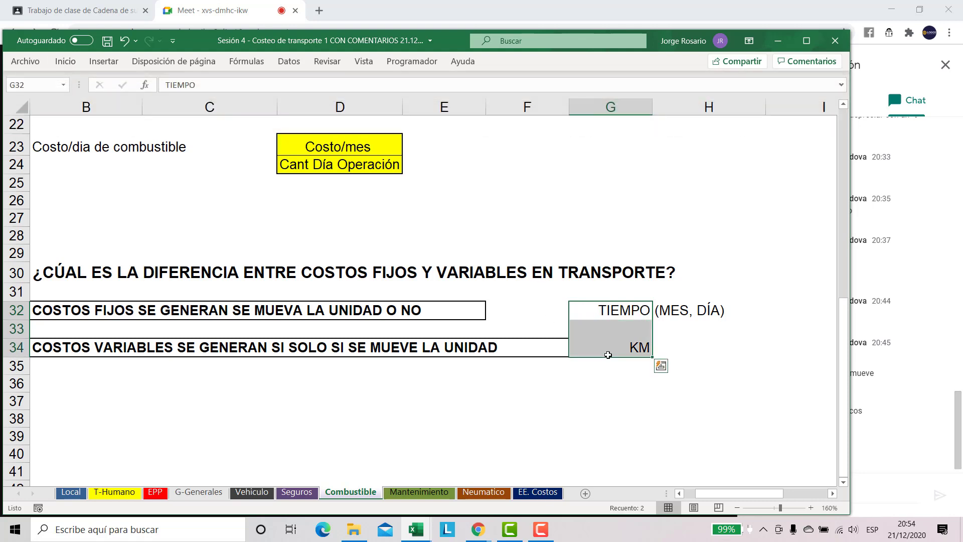
{"action": "key", "text": "ctrl+n"}
{"action": "key", "text": "ctrl+s"}
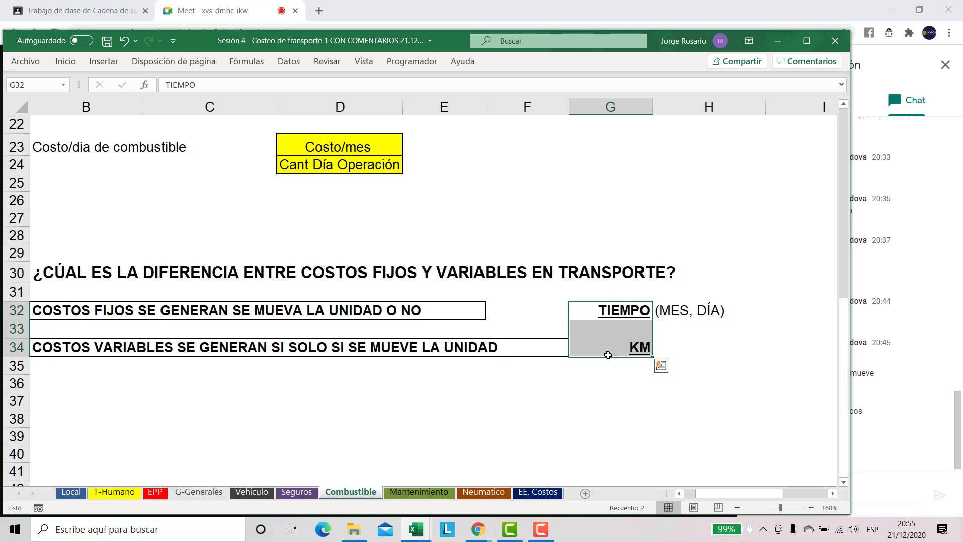
- Return to the fuel table and examine the cells used by the Costo Km/R formula
{"action": "left_click_drag", "start_coordinate": [848, 381], "coordinate": [804, 401]}
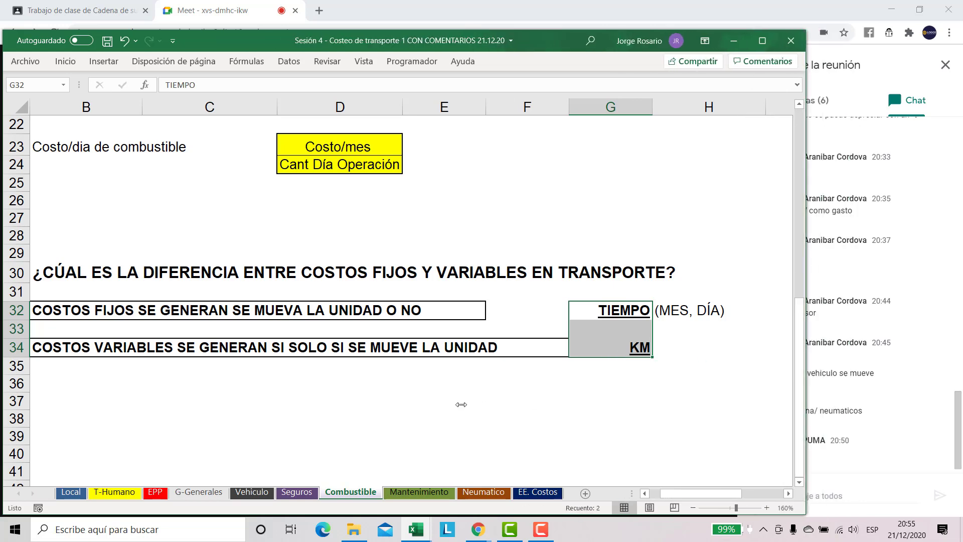
{"action": "scroll", "coordinate": [461, 404], "scroll_direction": "up", "scroll_amount": 7}
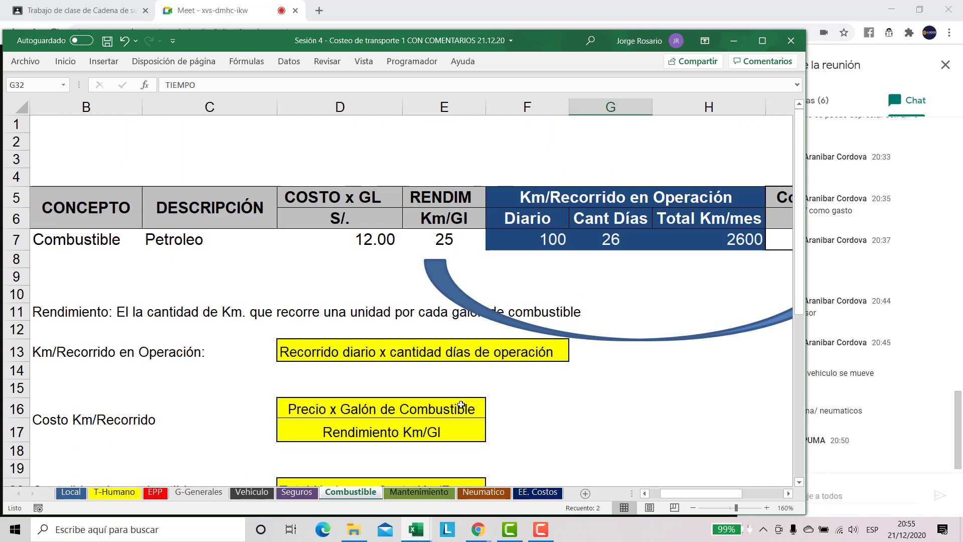
{"action": "left_click_drag", "start_coordinate": [663, 496], "coordinate": [700, 493]}
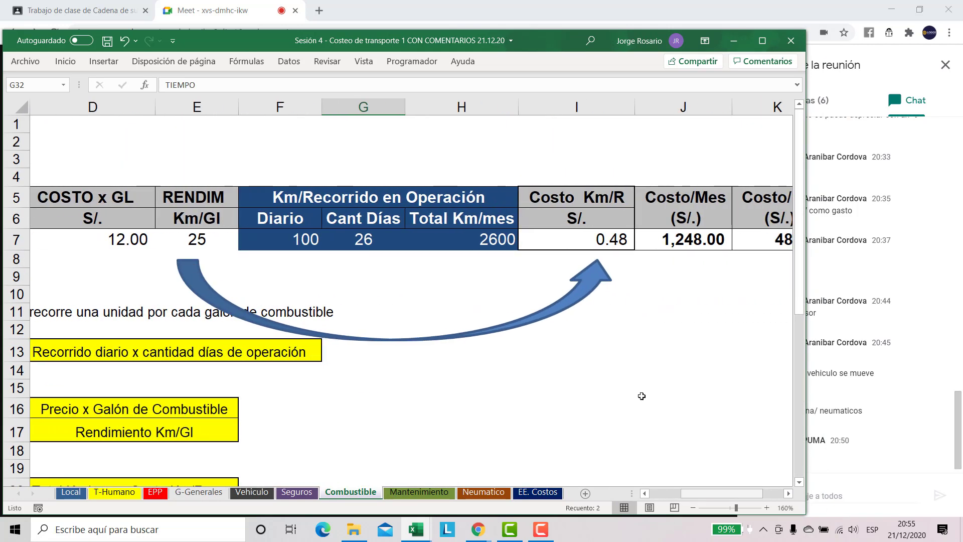
{"action": "double_click", "coordinate": [606, 245]}
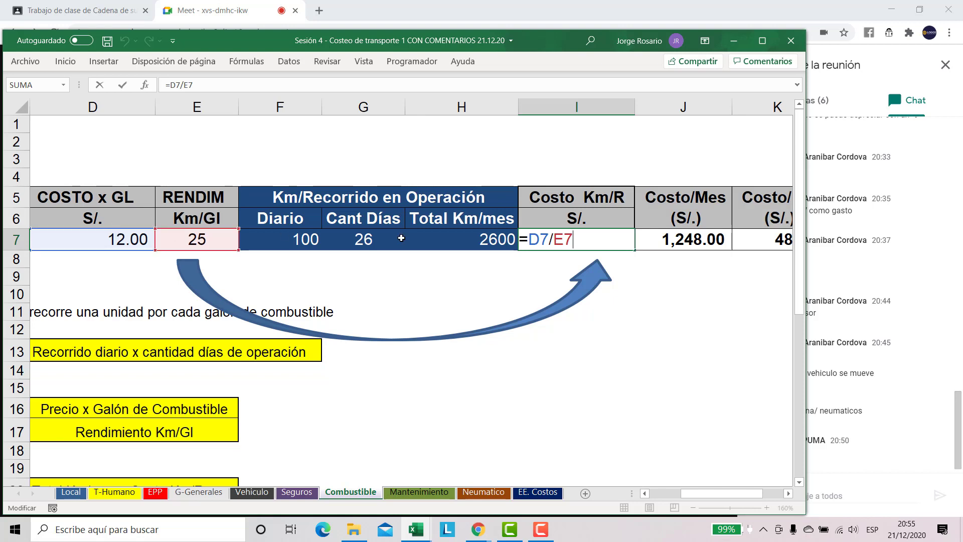
{"action": "key", "text": "ctrl+Return"}
{"action": "double_click", "coordinate": [582, 239]}
{"action": "key", "text": "Escape"}
- Shorten the heading in I5 to Costo Km
{"action": "double_click", "coordinate": [623, 197]}
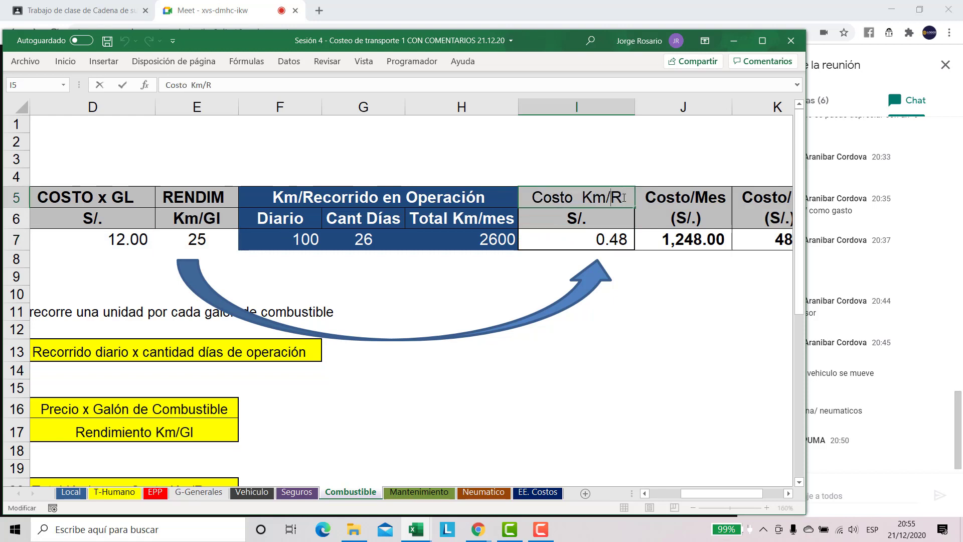
{"action": "key", "text": "BackSpace"}
{"action": "key", "text": "BackSpace"}
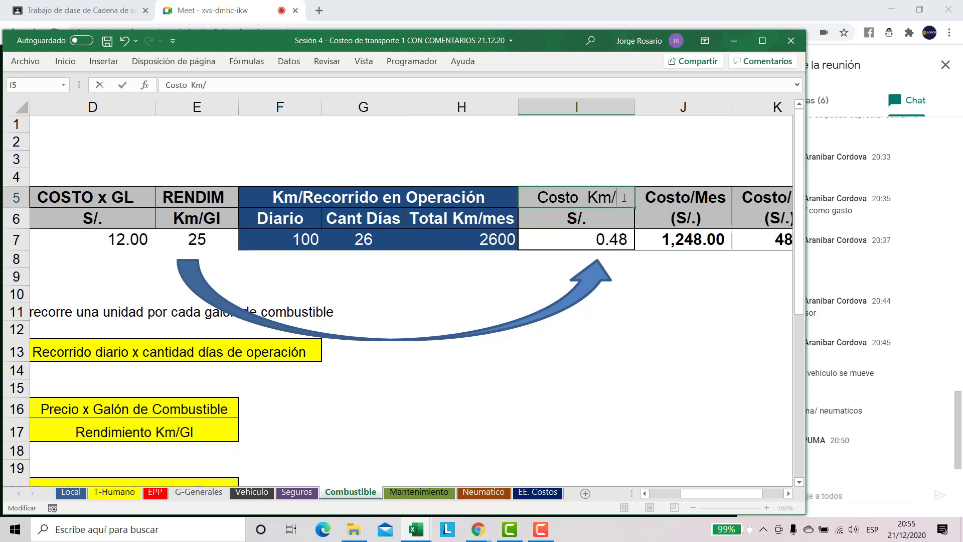
{"action": "key", "text": "Return"}
{"action": "key", "text": "Return"}
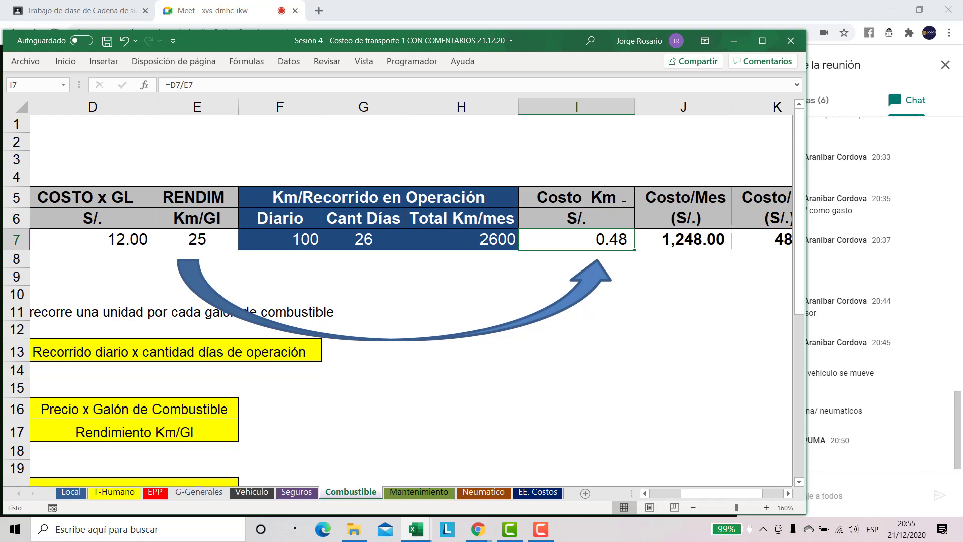
- Examine the Costo Km column against the neighbouring Km/Recorrido en Operación headings in the fuel table
{"action": "key", "text": "Left"}
{"action": "key", "text": "shift+Up"}
{"action": "key", "text": "shift+Left"}
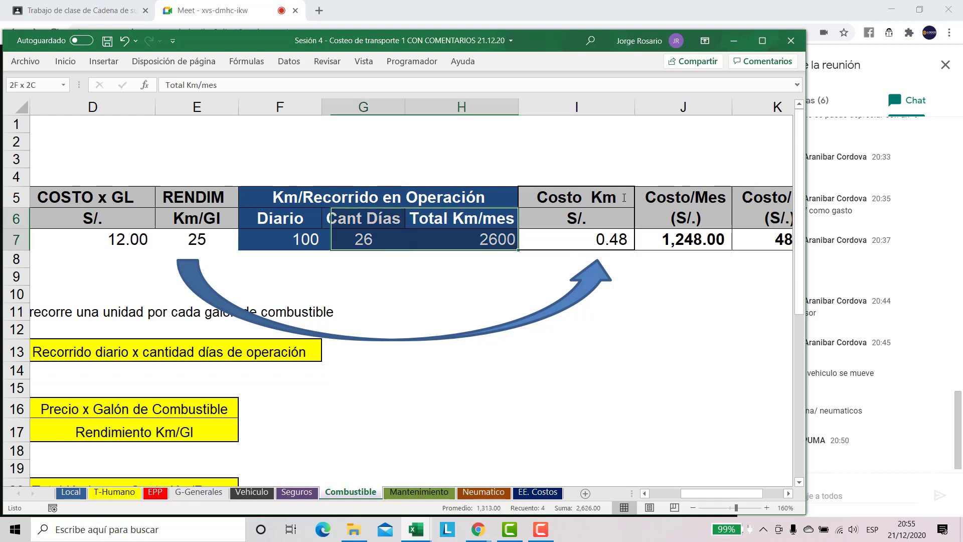
{"action": "key", "text": "shift+Left"}
{"action": "key", "text": "Left"}
{"action": "key", "text": "Left"}
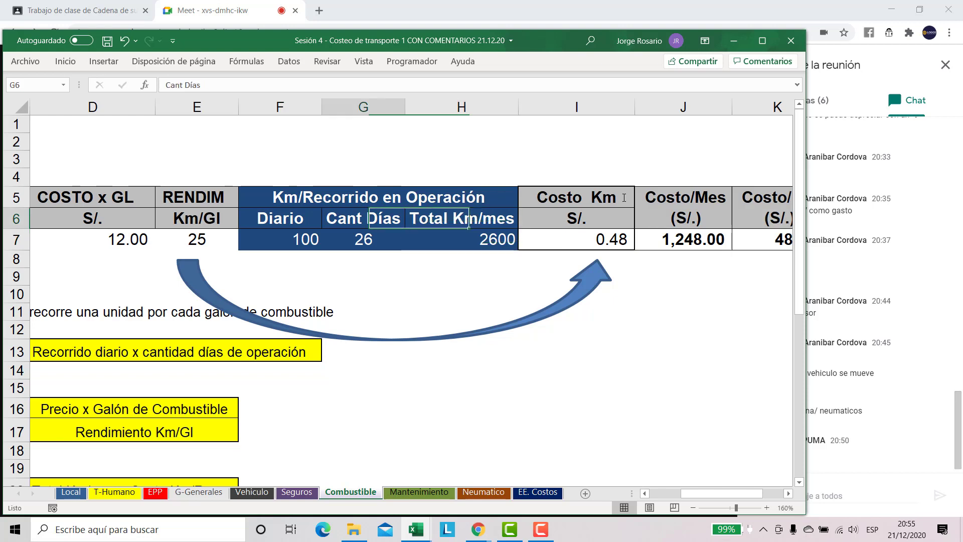
{"action": "key", "text": "Right"}
{"action": "key", "text": "Right"}
{"action": "key", "text": "Right"}
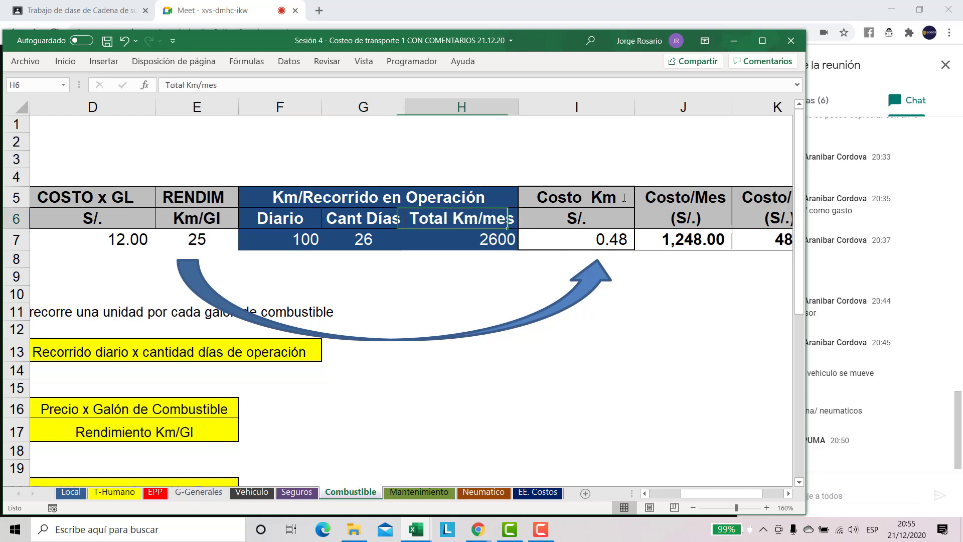
{"action": "key", "text": "Up"}
{"action": "key", "text": "shift+Down"}
{"action": "key", "text": "shift+Down"}
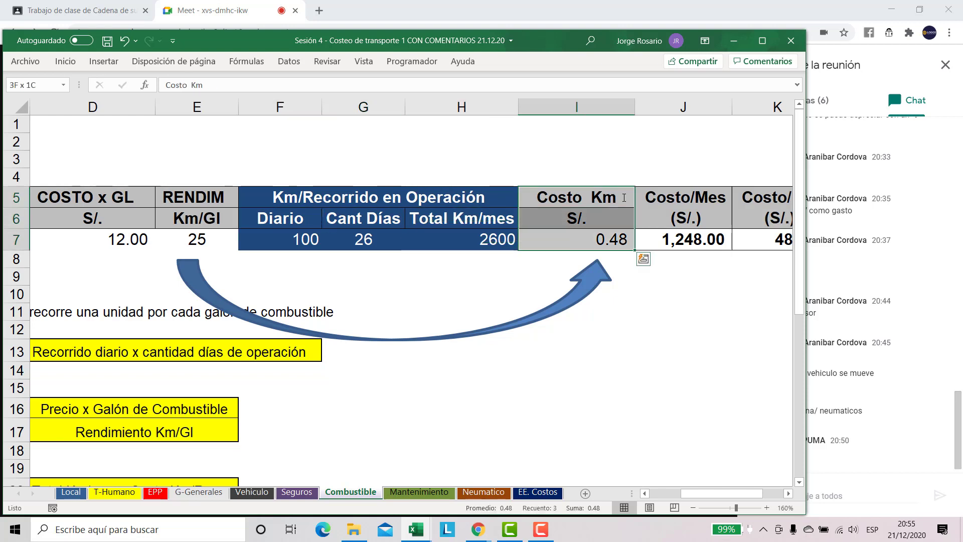
{"action": "key", "text": "Left"}
{"action": "key", "text": "Left"}
{"action": "key", "text": "Right"}
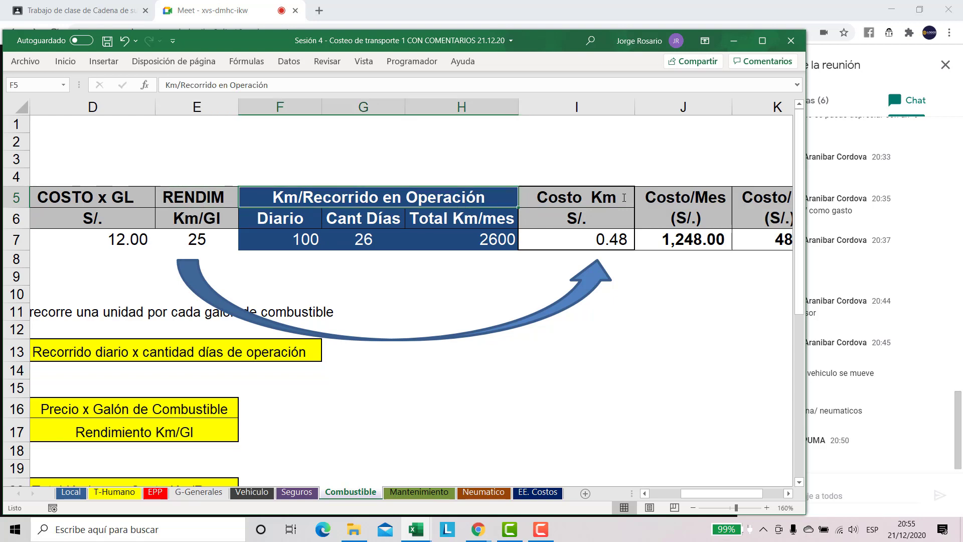
- Review the Diario, Cant Días and Total Km/mes headings together with their values in row 7
{"action": "key", "text": "Down"}
{"action": "key", "text": "Down"}
{"action": "key", "text": "shift+Up"}
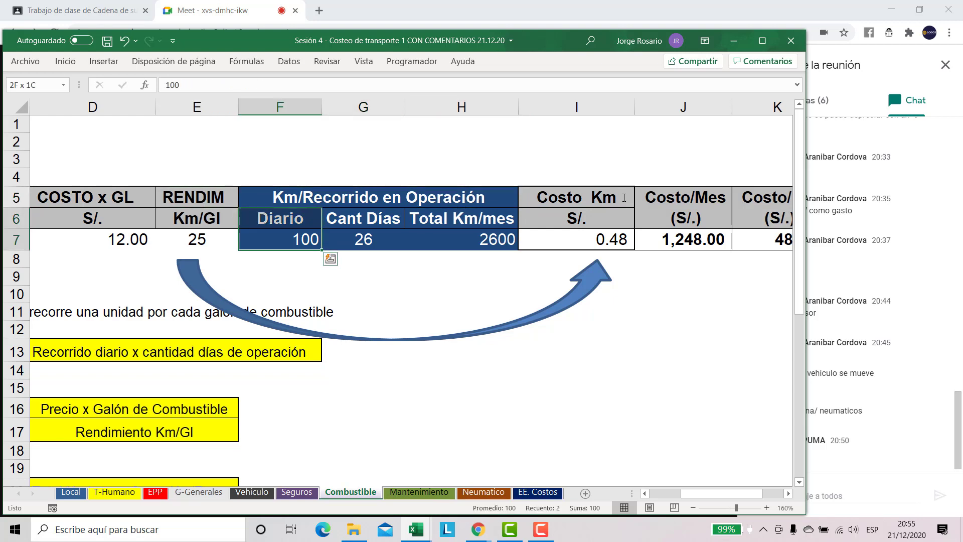
{"action": "key", "text": "Right"}
{"action": "key", "text": "shift+Up"}
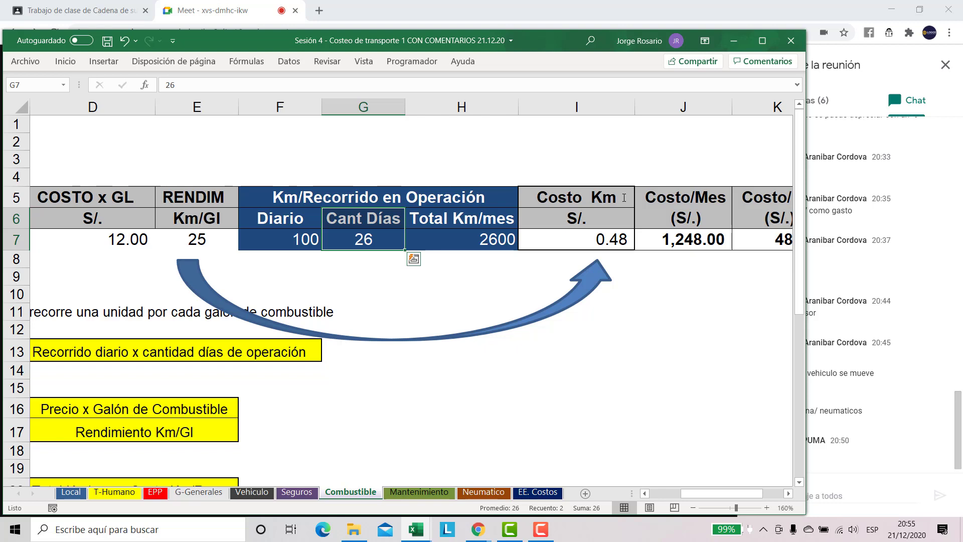
{"action": "key", "text": "Right"}
{"action": "key", "text": "shift+Up"}
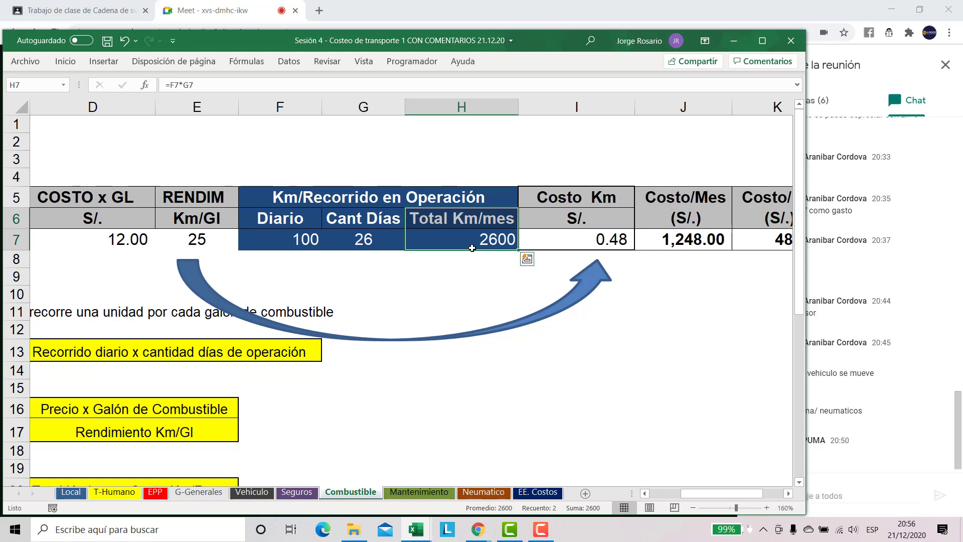
- Examine the Costo/Mes and Costo/Día formulas in J7 and K7, along with both columns' headings and values
{"action": "key", "text": "Right"}
{"action": "key", "text": "Right"}
{"action": "key", "text": "Right"}
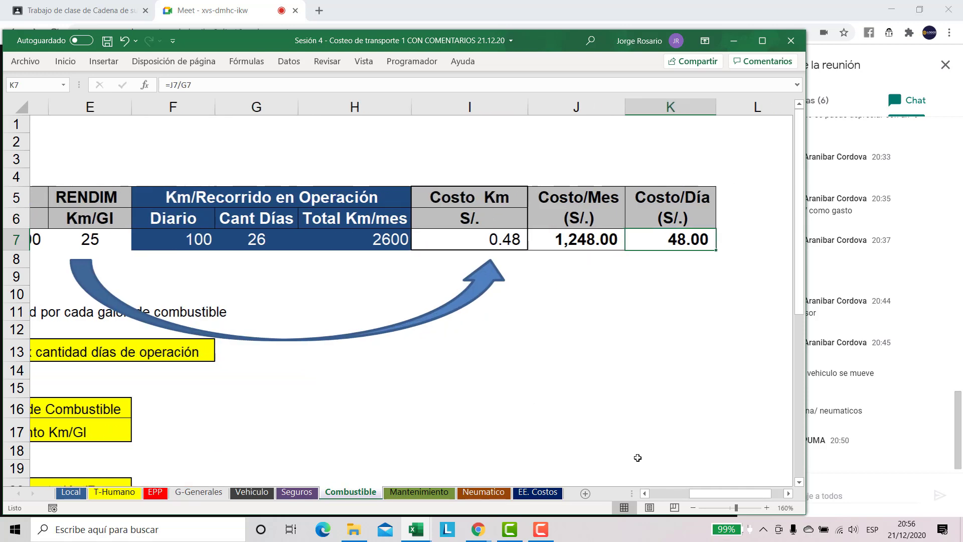
{"action": "key", "text": "Left"}
{"action": "key", "text": "F2"}
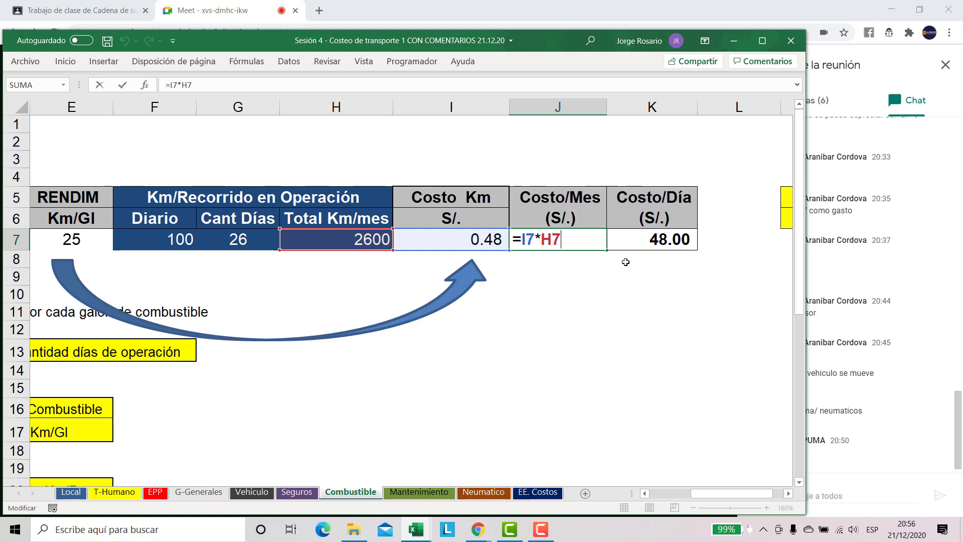
{"action": "key", "text": "ctrl+Return"}
{"action": "key", "text": "Right"}
{"action": "type", "text": "=J7/G7"}
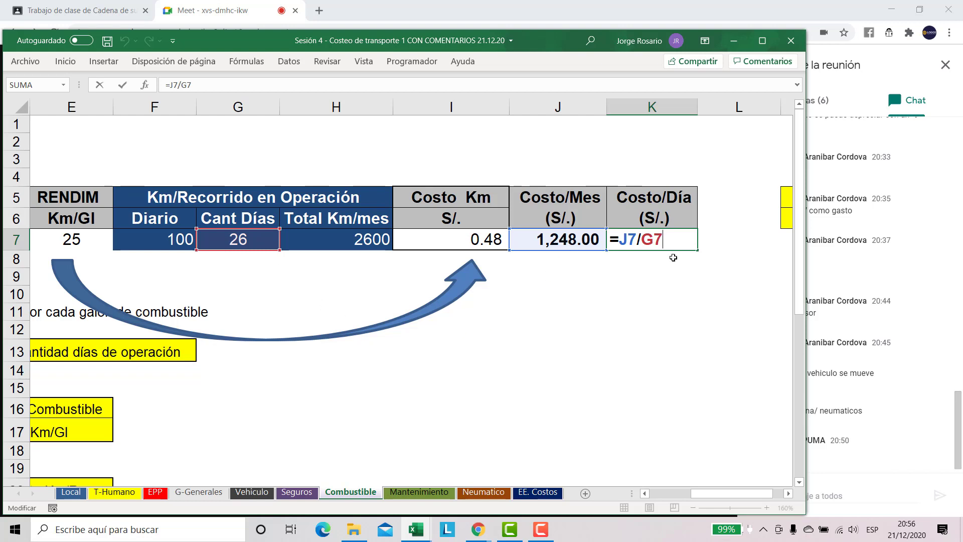
{"action": "key", "text": "Return"}
{"action": "left_click_drag", "start_coordinate": [594, 108], "coordinate": [642, 109]}
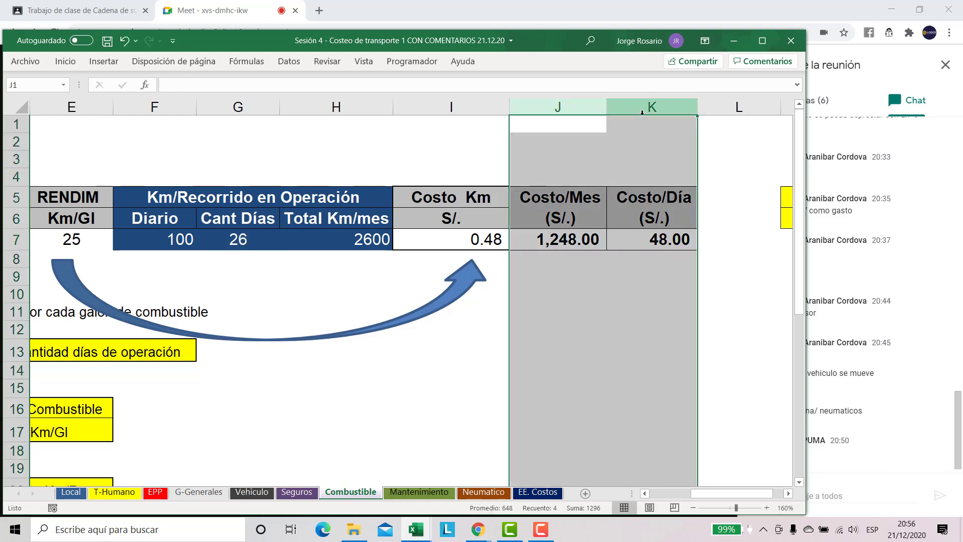
{"action": "left_click", "coordinate": [592, 270]}
{"action": "left_click_drag", "start_coordinate": [639, 196], "coordinate": [639, 241]}
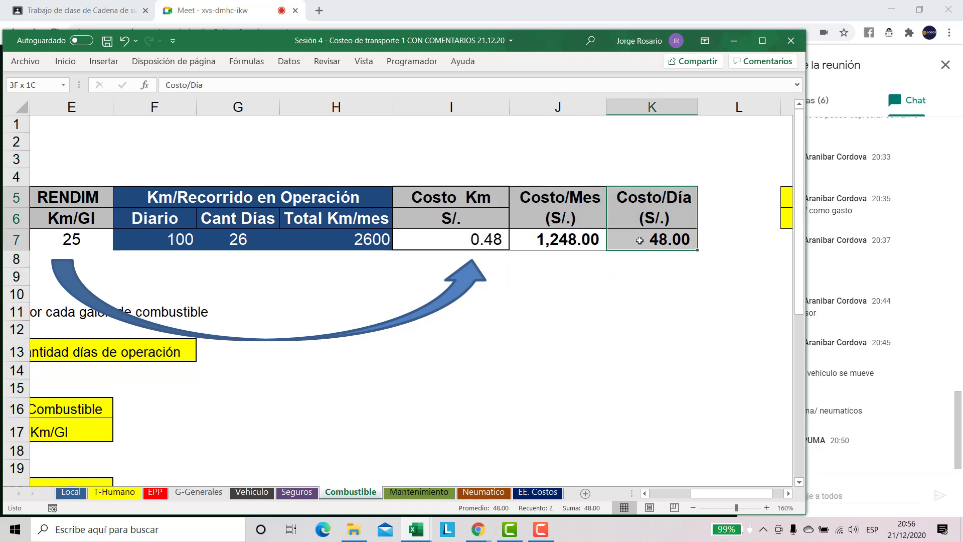
{"action": "left_click_drag", "start_coordinate": [580, 198], "coordinate": [580, 239]}
{"action": "mouse_move", "coordinate": [690, 491]}
{"action": "left_mouse_down"}
{"action": "mouse_move", "coordinate": [630, 492]}
{"action": "mouse_move", "coordinate": [692, 482]}
{"action": "left_mouse_up"}
- Enter the label REFERENCIAL in J4, above the Costo/Mes heading
{"action": "left_click", "coordinate": [582, 181]}
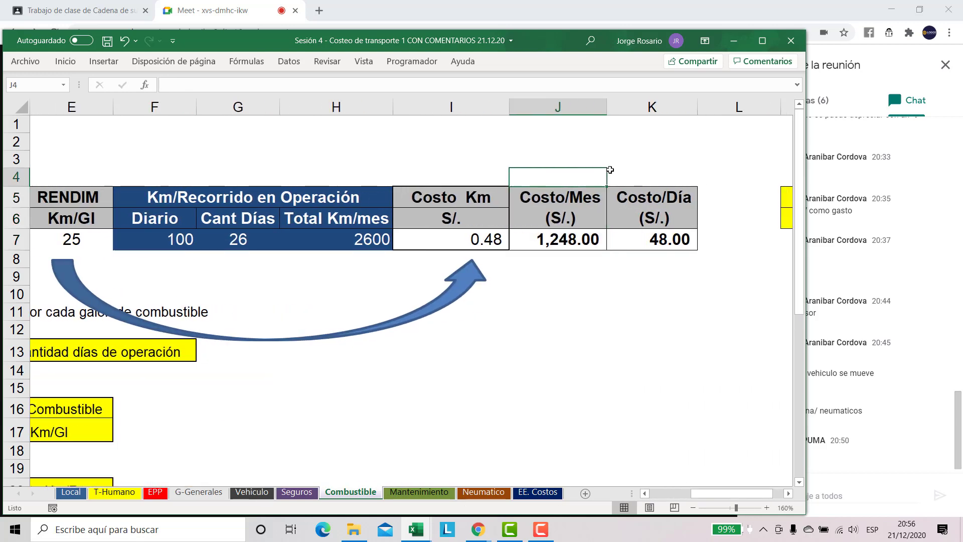
{"action": "type", "text": "REFERE"}
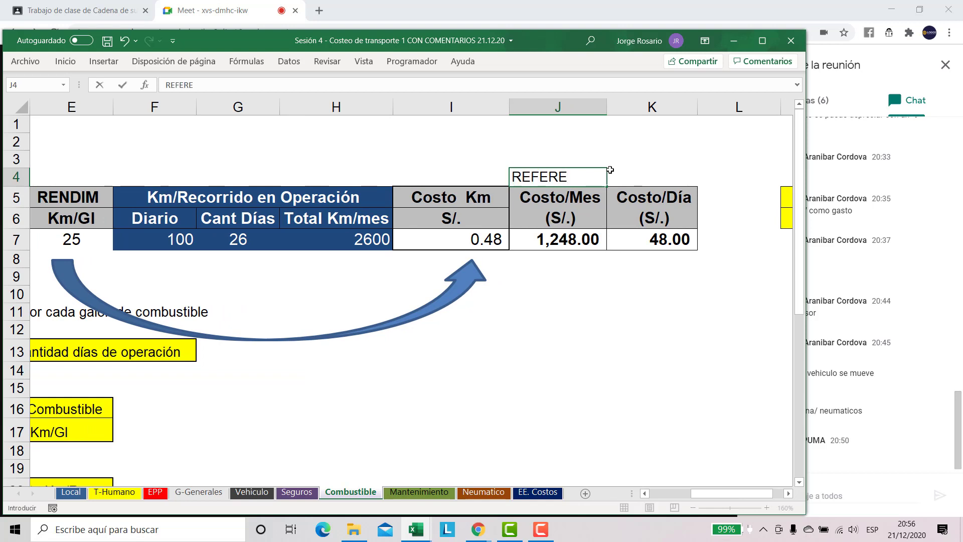
{"action": "type", "text": "NCIAL"}
{"action": "key", "text": "Return"}
- Merge and center the REFERENCIAL label across J4:K4 and give the merged cell an outside border
{"action": "key", "text": "Up"}
{"action": "left_click", "coordinate": [610, 170], "text": "shift"}
{"action": "left_click", "coordinate": [65, 61]}
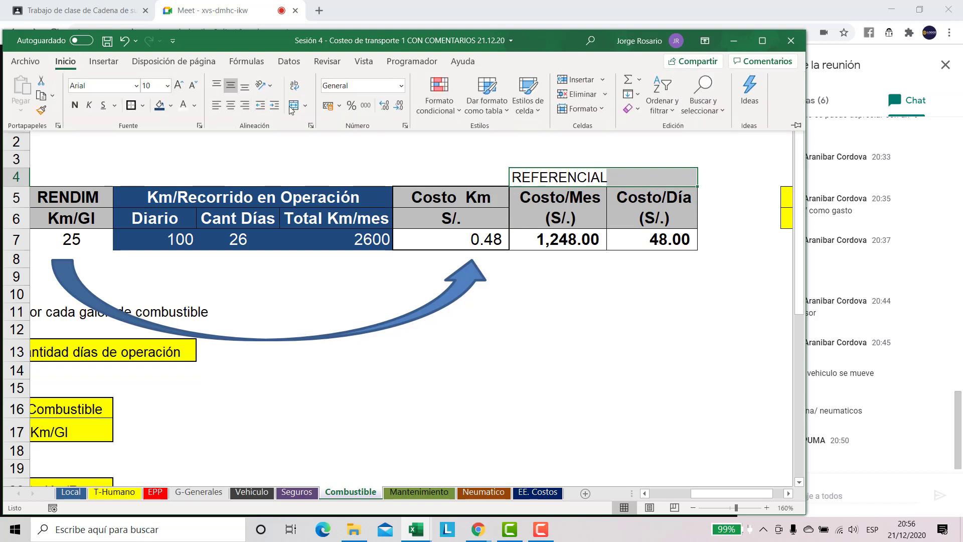
{"action": "left_click", "coordinate": [294, 105]}
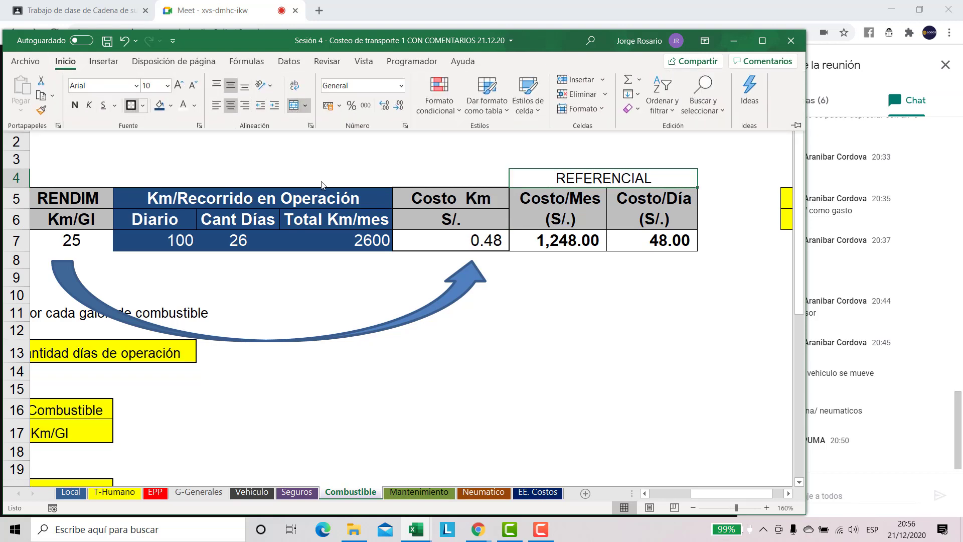
- Enter the note "¿CUÁNDO COSTEO UN FLETE PARA UN CLIENTE" in H14, below the fuel table
{"action": "left_click", "coordinate": [466, 199]}
{"action": "left_click_drag", "start_coordinate": [465, 198], "coordinate": [466, 240]}
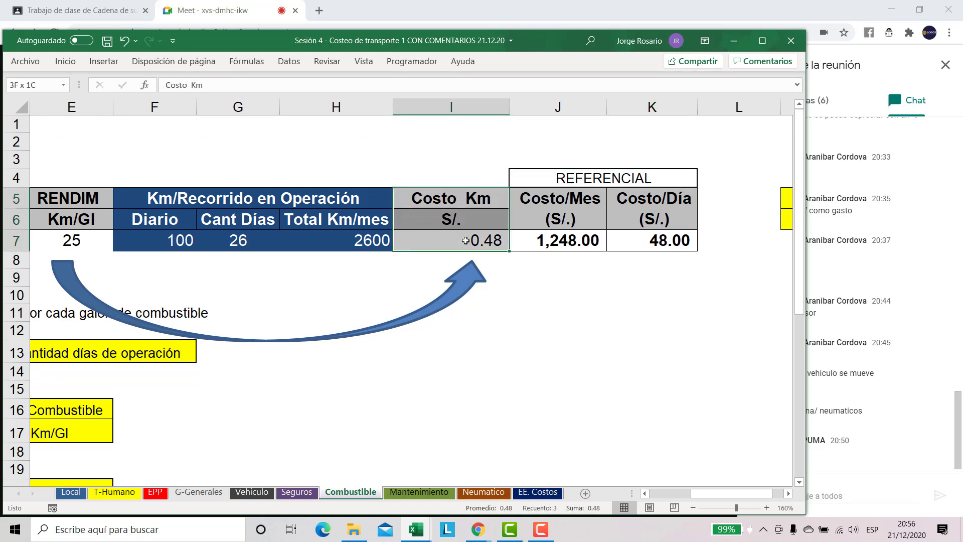
{"action": "left_click_drag", "start_coordinate": [387, 352], "coordinate": [397, 351]}
{"action": "left_click", "coordinate": [382, 371]}
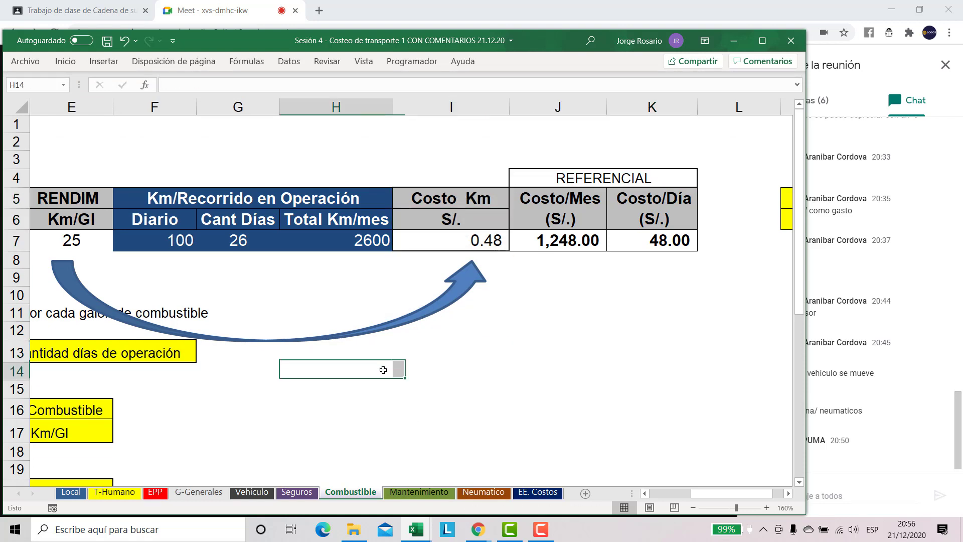
{"action": "type", "text": "'¿"}
{"action": "key", "text": "BackSpace"}
{"action": "type", "text": "¿CUÁNDO"}
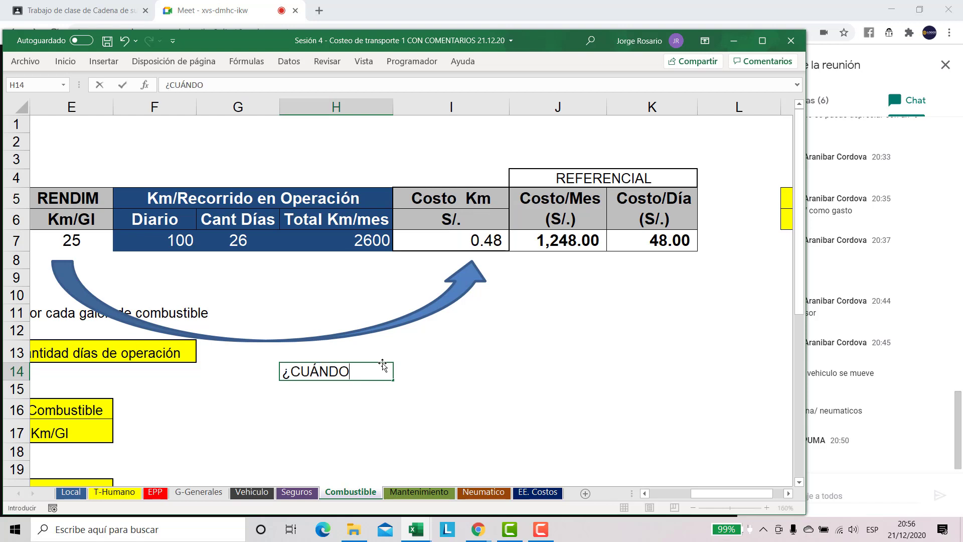
{"action": "type", "text": " COSTEO"}
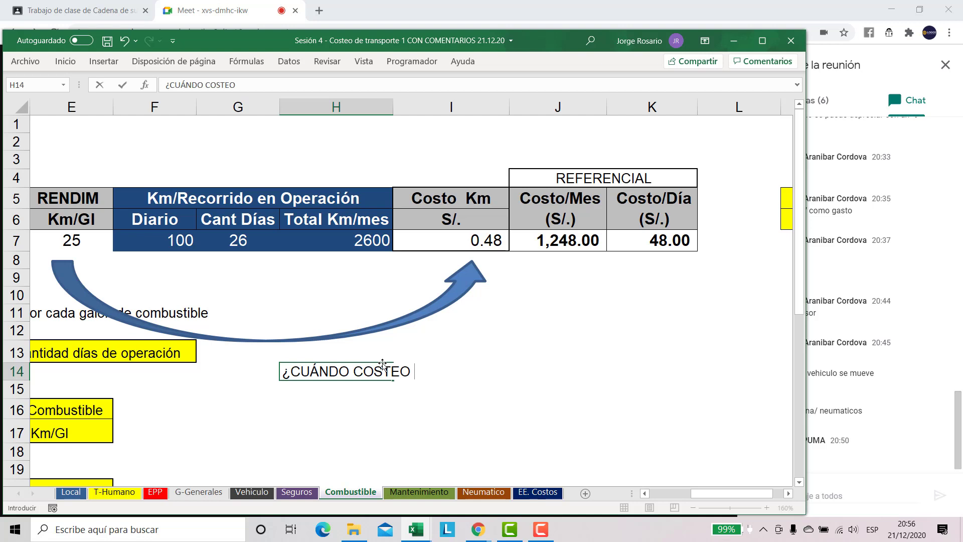
{"action": "type", "text": " UN FLETE"}
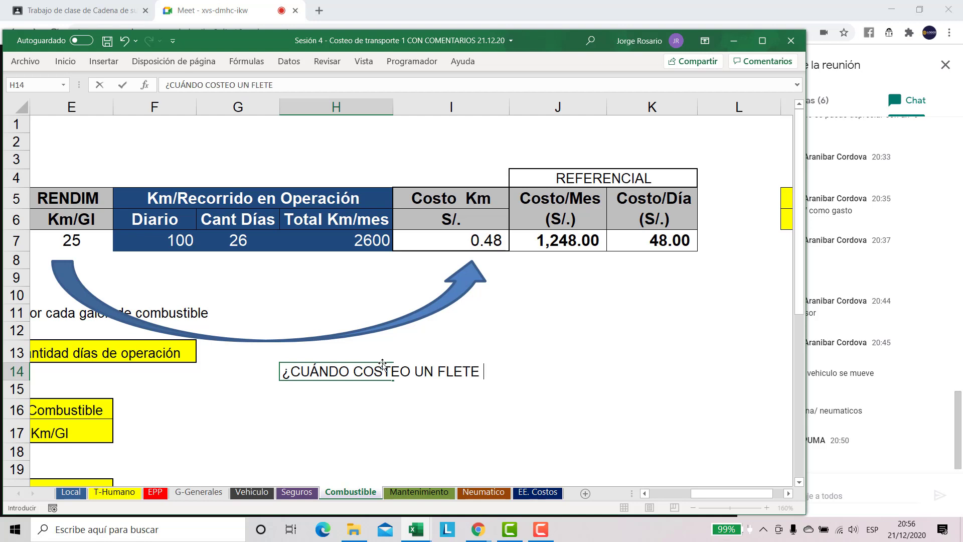
{"action": "type", "text": " PARA U"}
{"action": "type", "text": "N CLIENTE"}
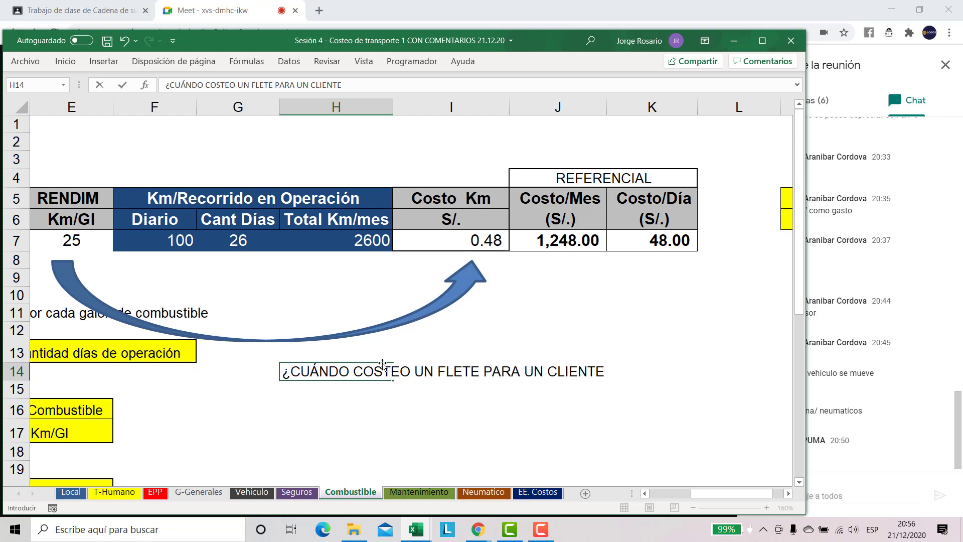
{"action": "key", "text": "Return"}
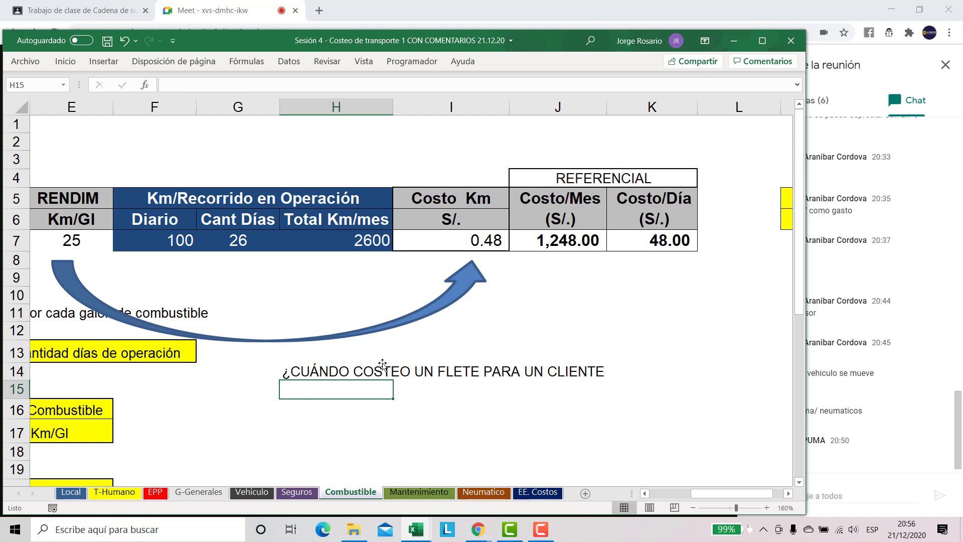